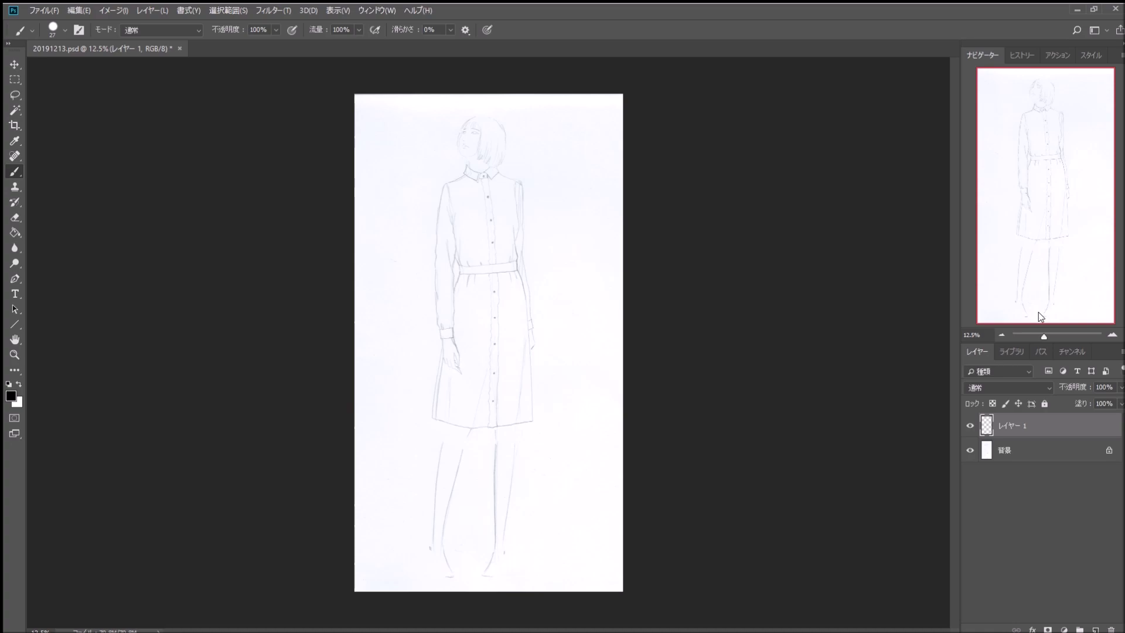
Step: Zoom the pencil sketch in to 100% using the Navigator zoom-in button
left_click(1111, 335)
left_click(1111, 336)
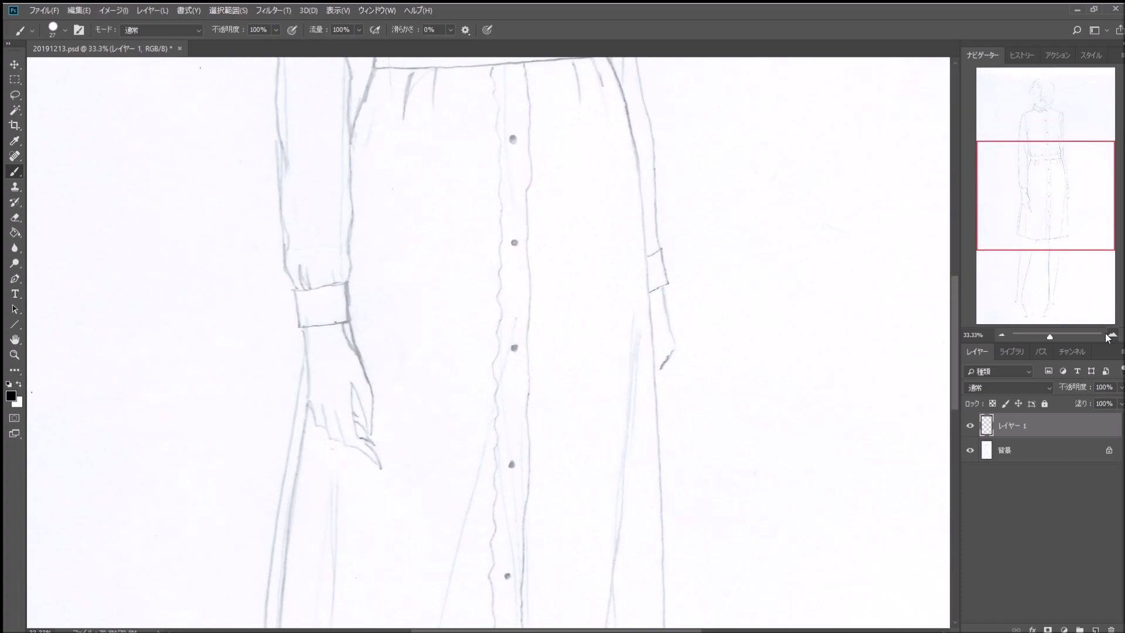
left_click(1110, 336)
left_click(1111, 335)
left_click(1111, 334)
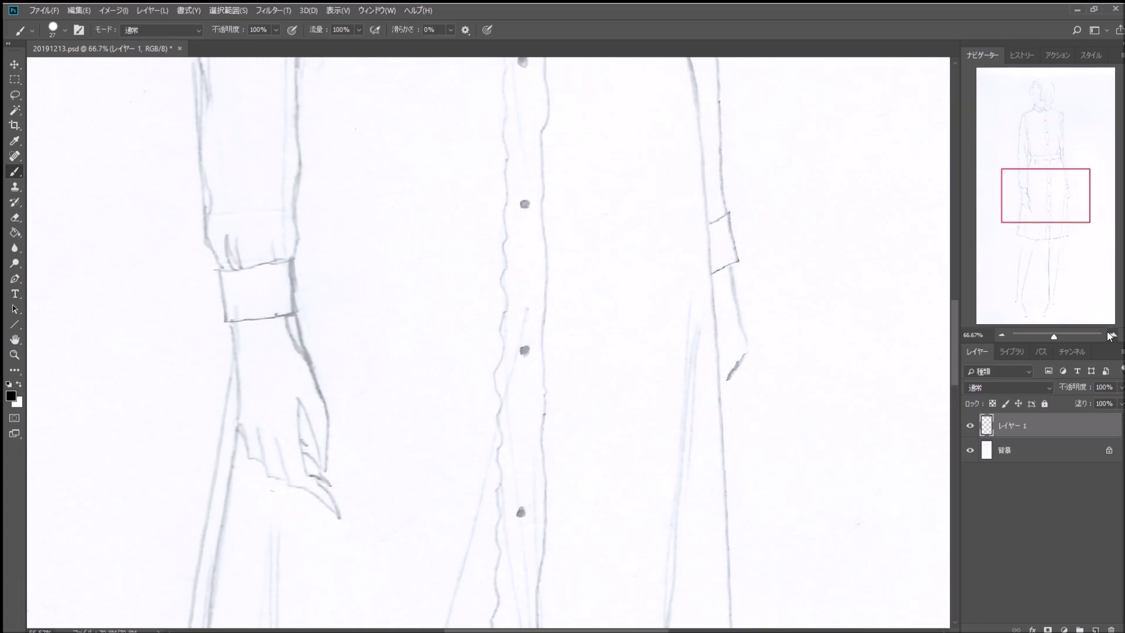
Step: Move the view up to the head and zoom to 200% on the eyes and bangs
left_click_drag(1056, 196, 1048, 94)
left_click(1110, 335)
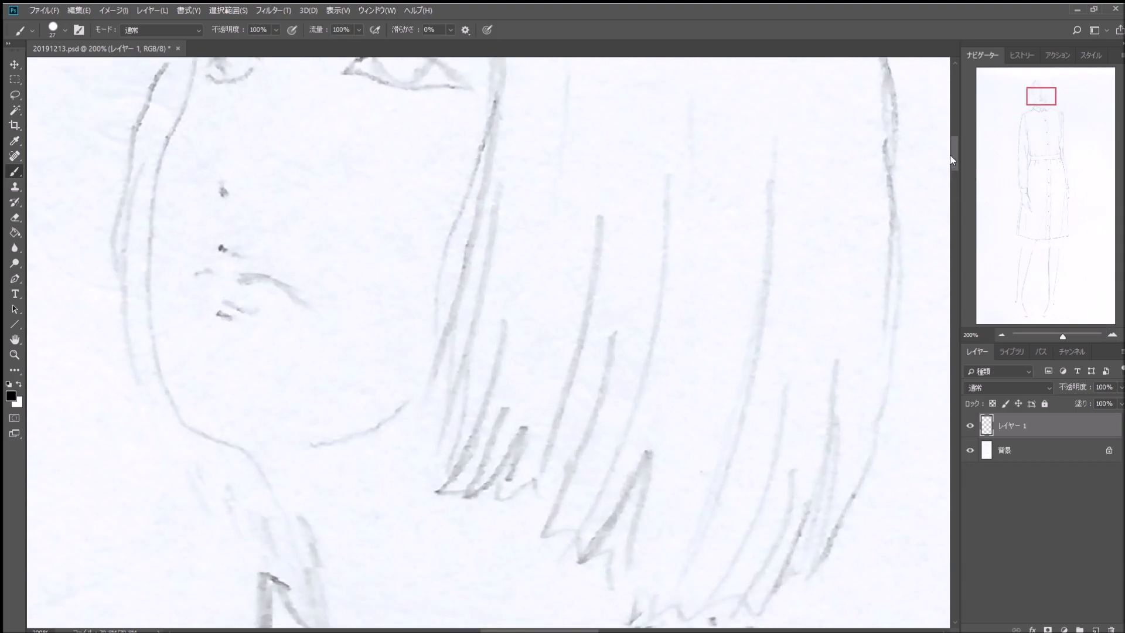
left_click_drag(952, 160, 951, 154)
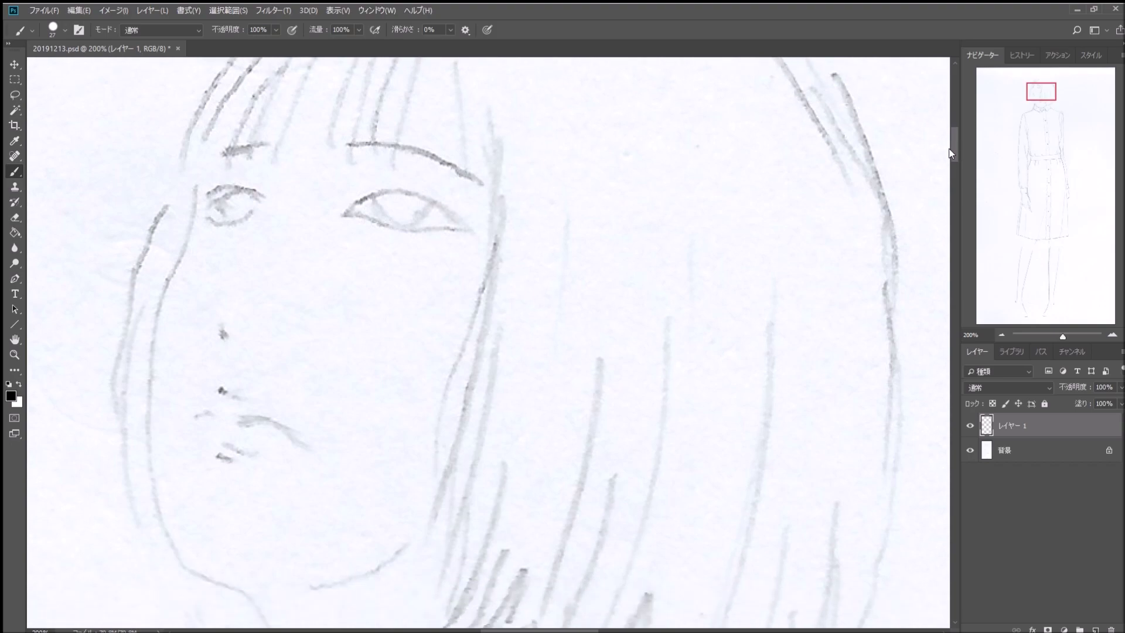
left_click_drag(546, 630, 533, 630)
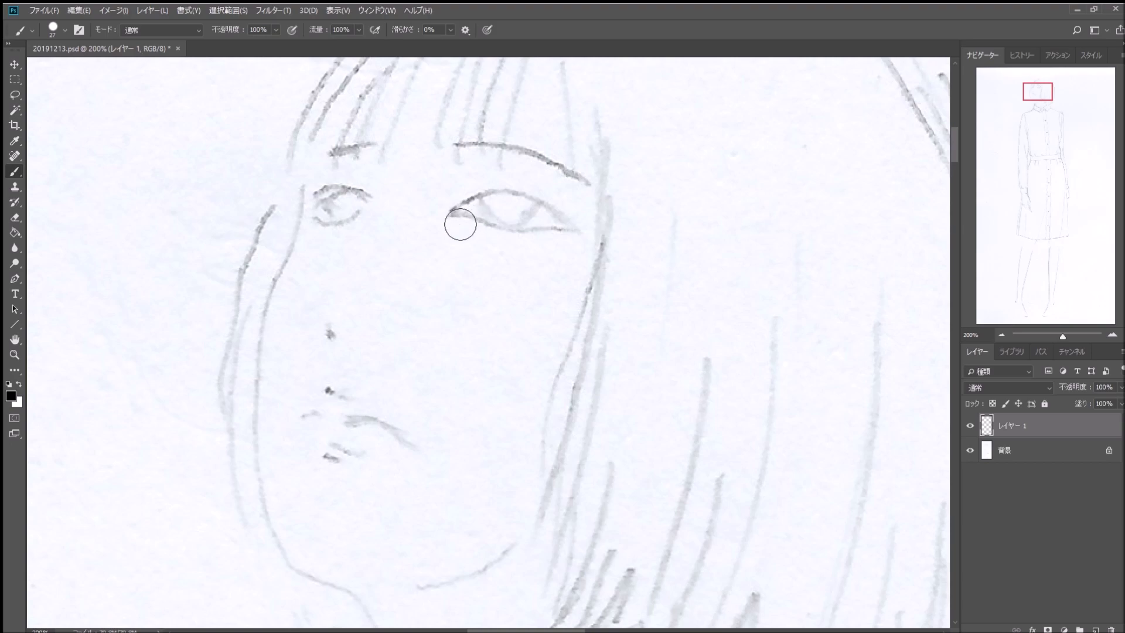
Step: Ink the right eye's upper and lower eyelids in black out to the outer corner
mouse_move(460, 225)
left_mouse_down()
mouse_move(524, 205)
mouse_move(598, 235)
left_mouse_up()
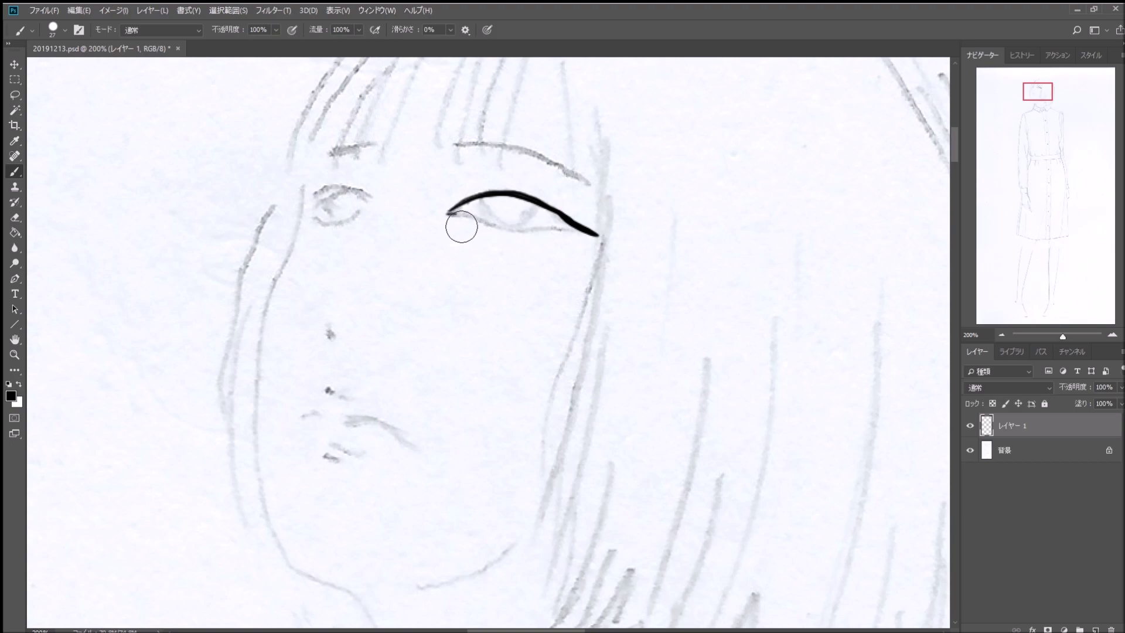
left_click_drag(459, 227, 510, 241)
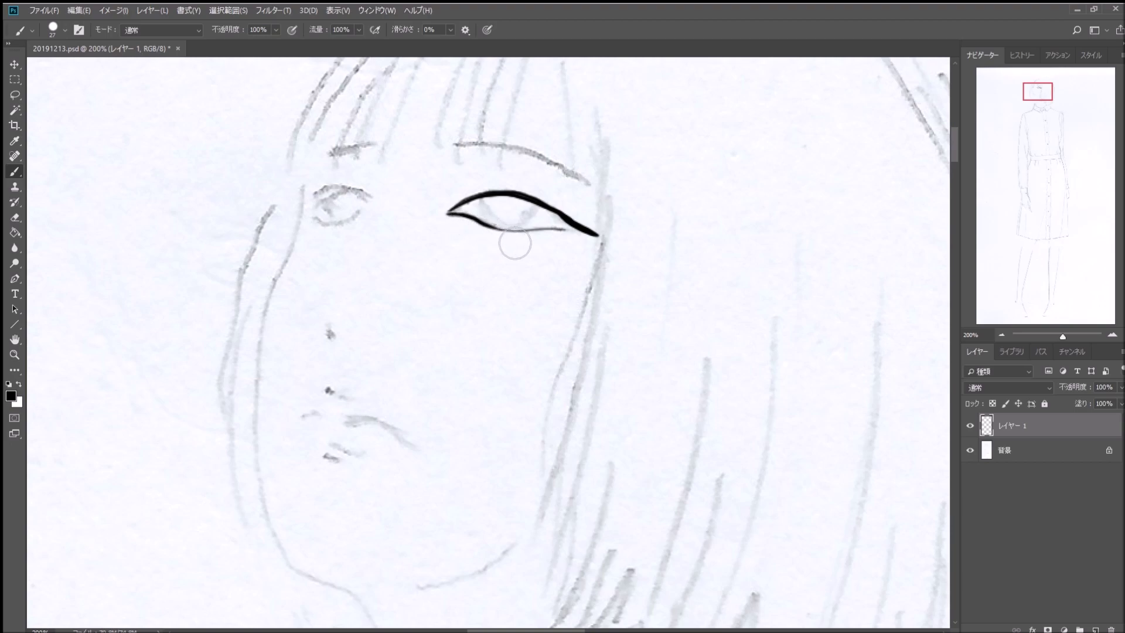
left_click_drag(515, 243, 573, 242)
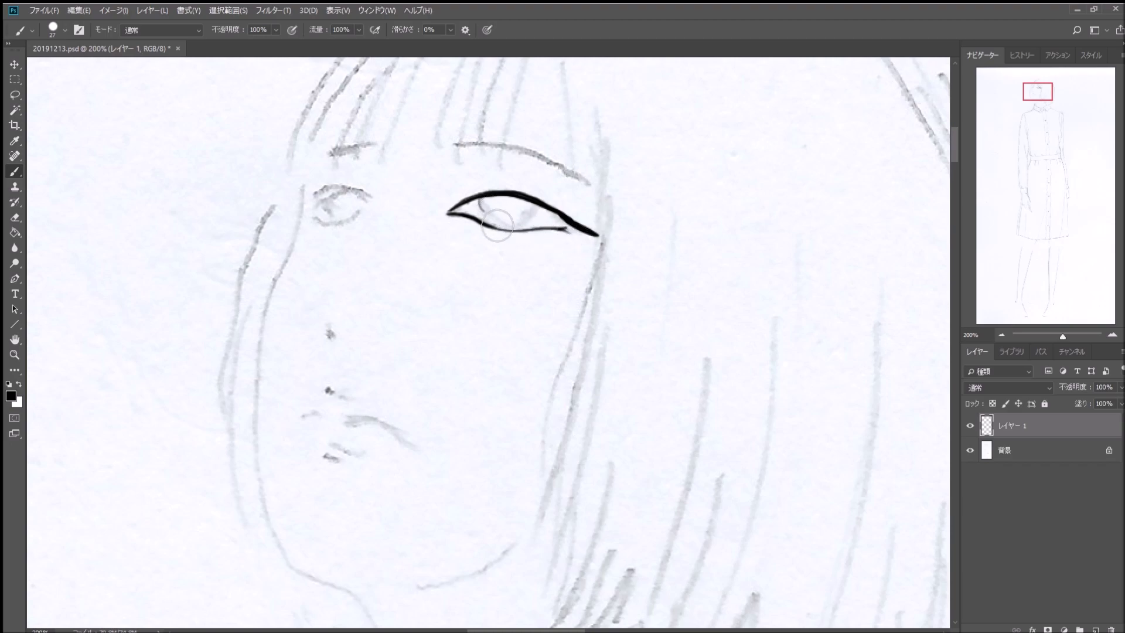
Step: Draw the right eye's iris curve, the crease above it and the lower lashes
left_click_drag(479, 199, 501, 228)
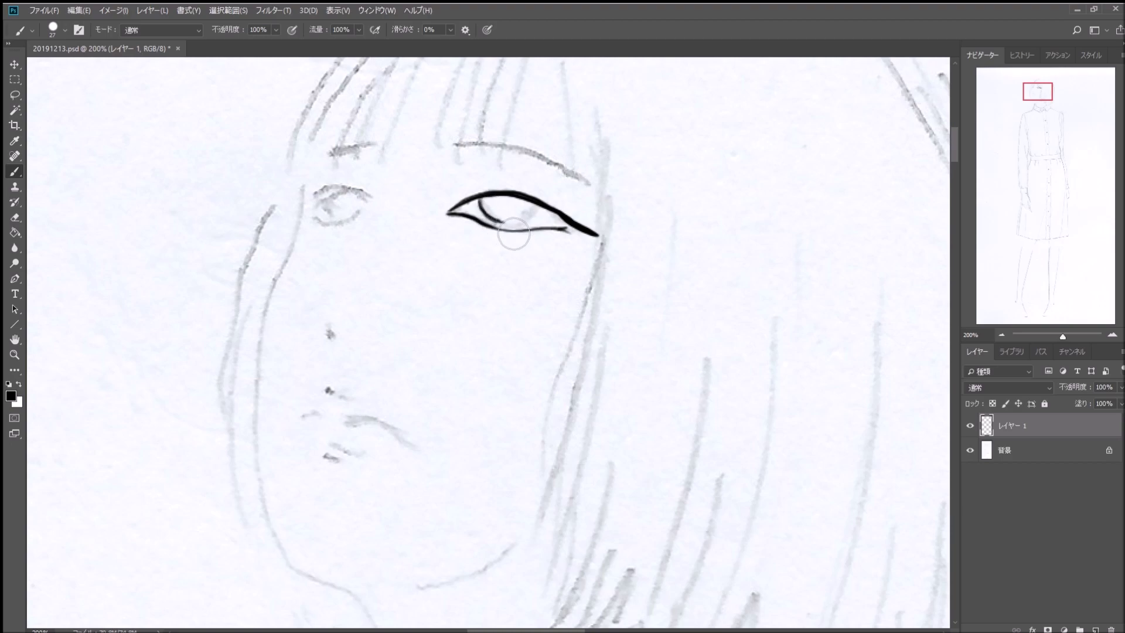
left_click_drag(499, 220, 516, 220)
mouse_move(512, 234)
left_mouse_down()
mouse_move(546, 218)
mouse_move(504, 229)
left_mouse_up()
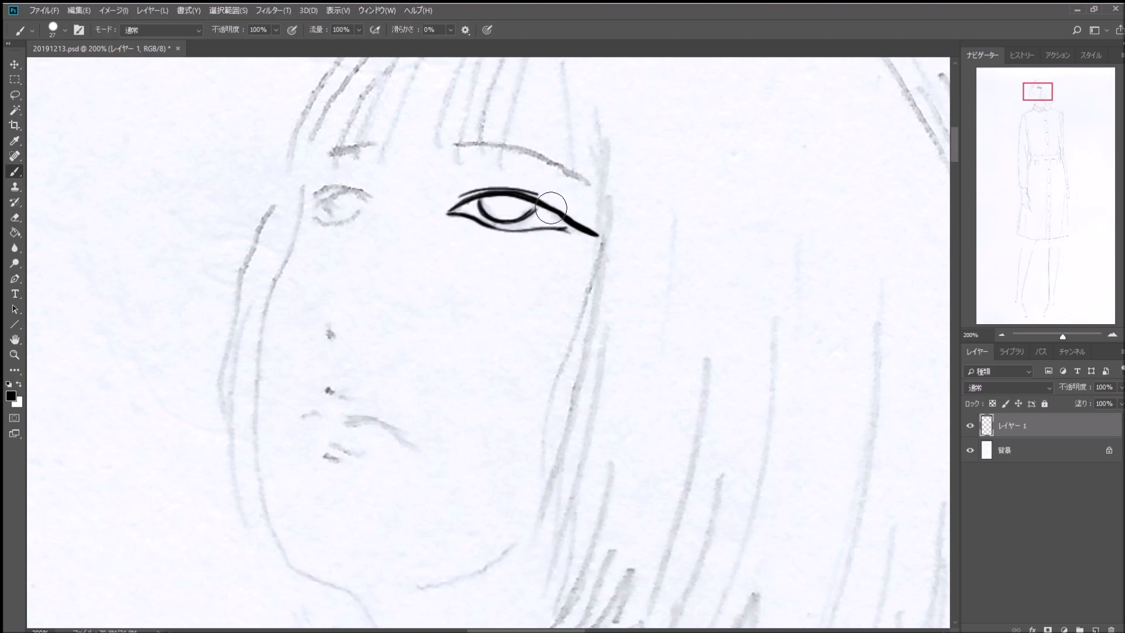
left_click_drag(514, 191, 577, 212)
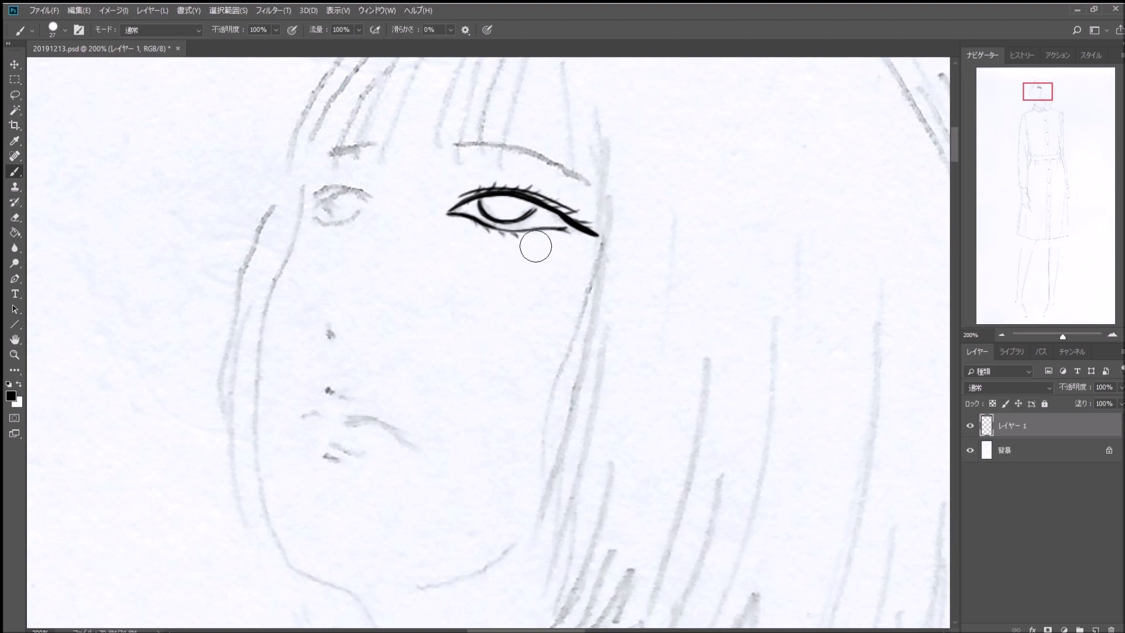
left_click_drag(525, 233, 567, 228)
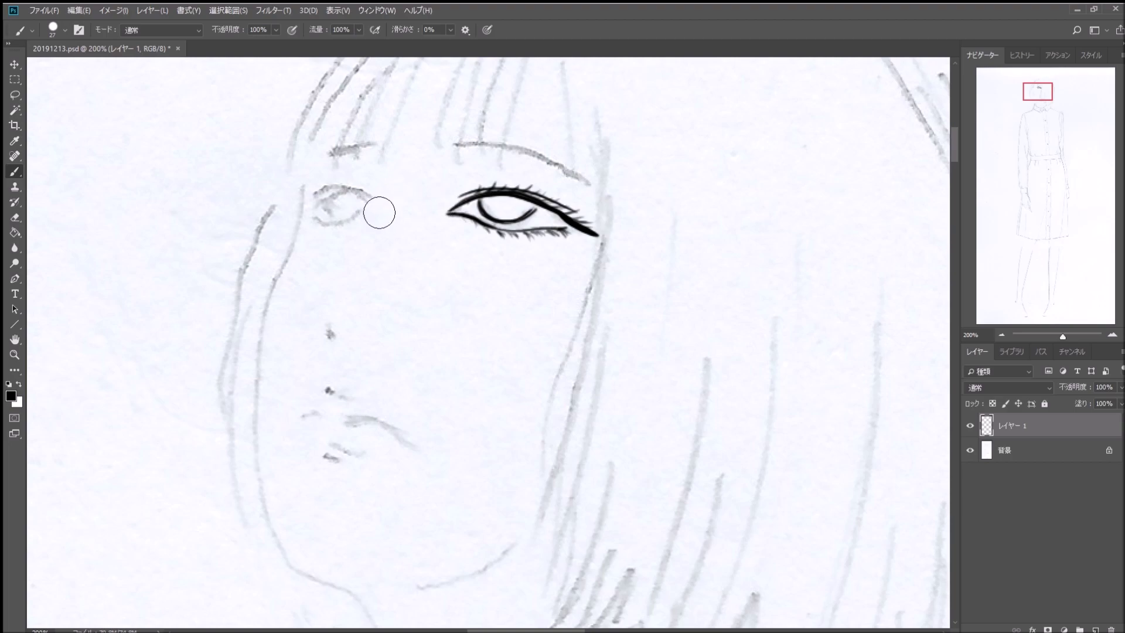
Step: Ink the left eye's upper and lower lids, then both eyebrows in black
left_click_drag(326, 194, 301, 216)
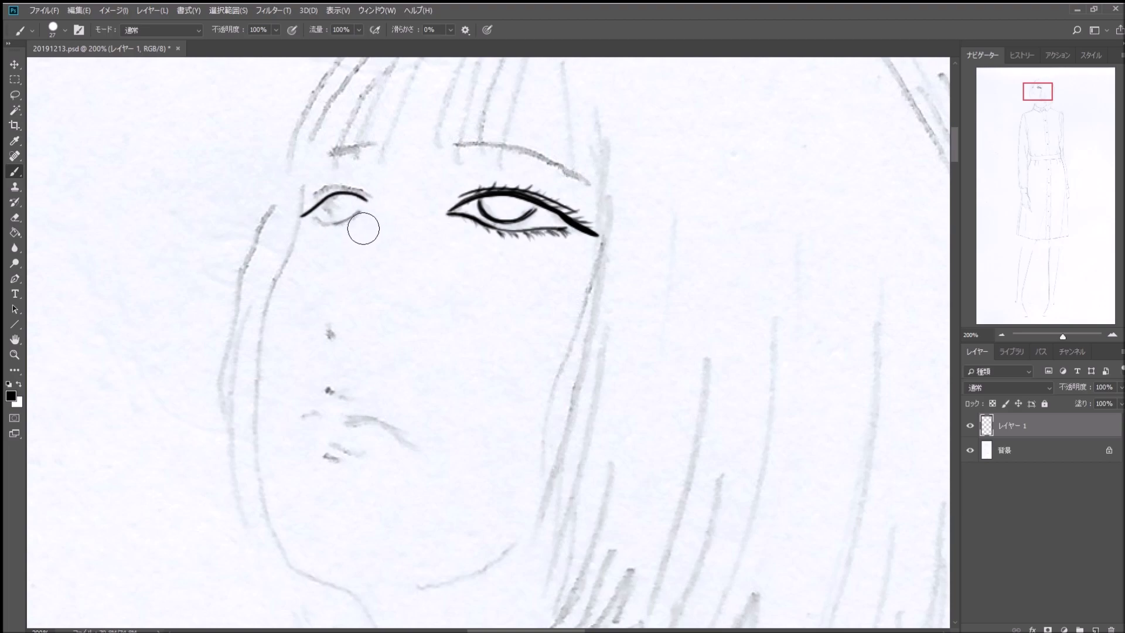
left_click_drag(359, 212, 311, 221)
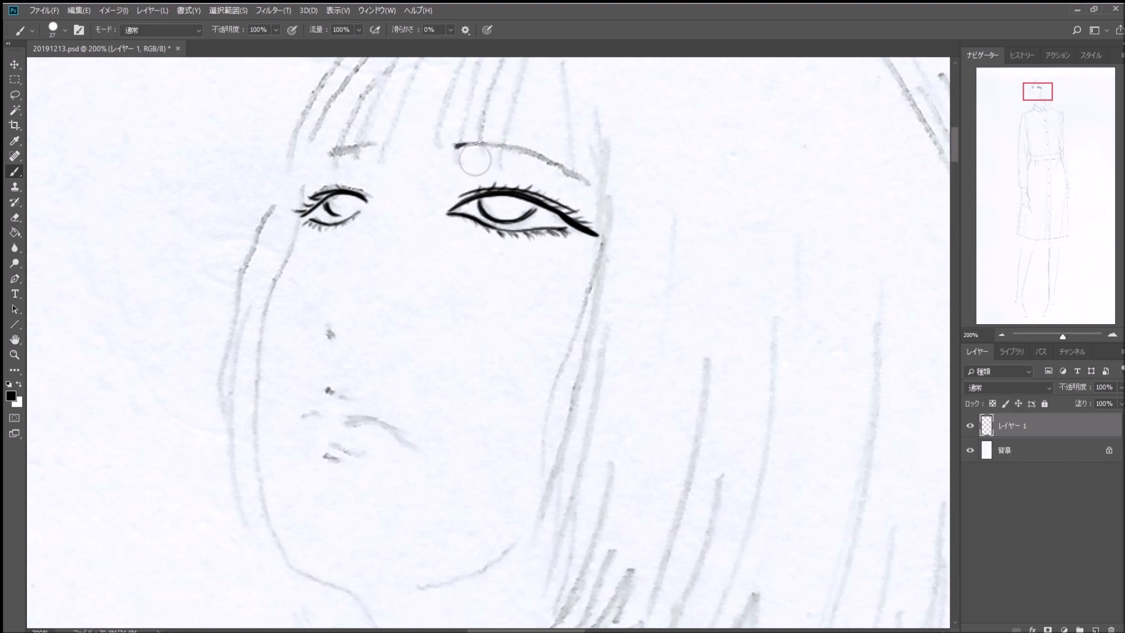
mouse_move(456, 145)
left_mouse_down()
mouse_move(593, 190)
mouse_move(544, 171)
left_mouse_up()
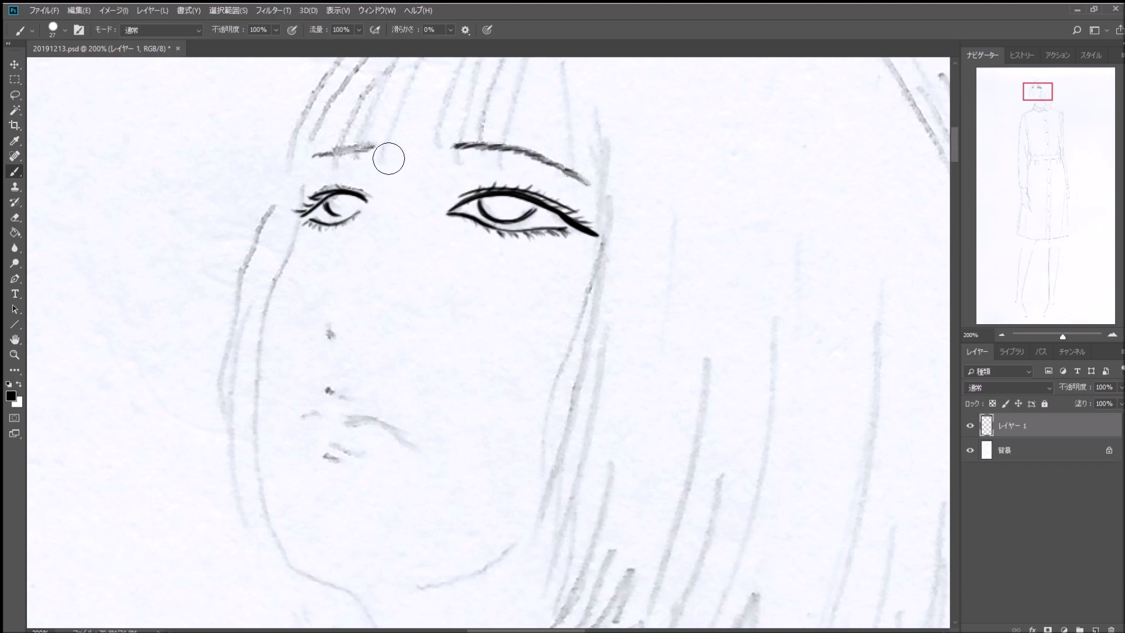
left_click_drag(378, 149, 350, 149)
left_click_drag(350, 150, 307, 157)
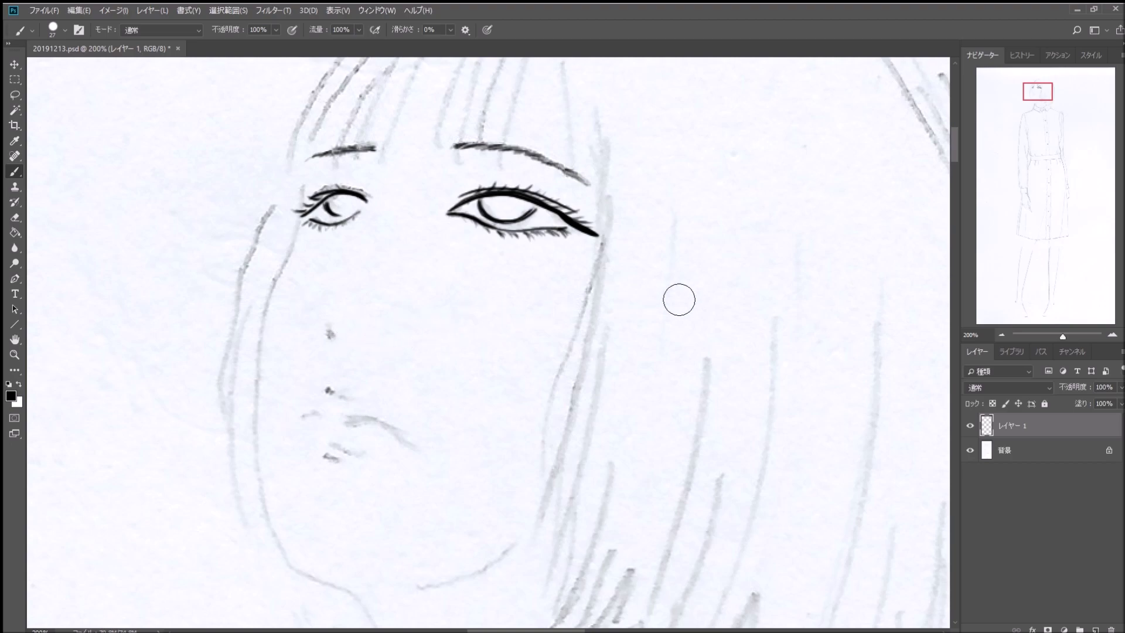
Step: Zoom out to review the inked face, then return to 200%
left_click(1000, 335)
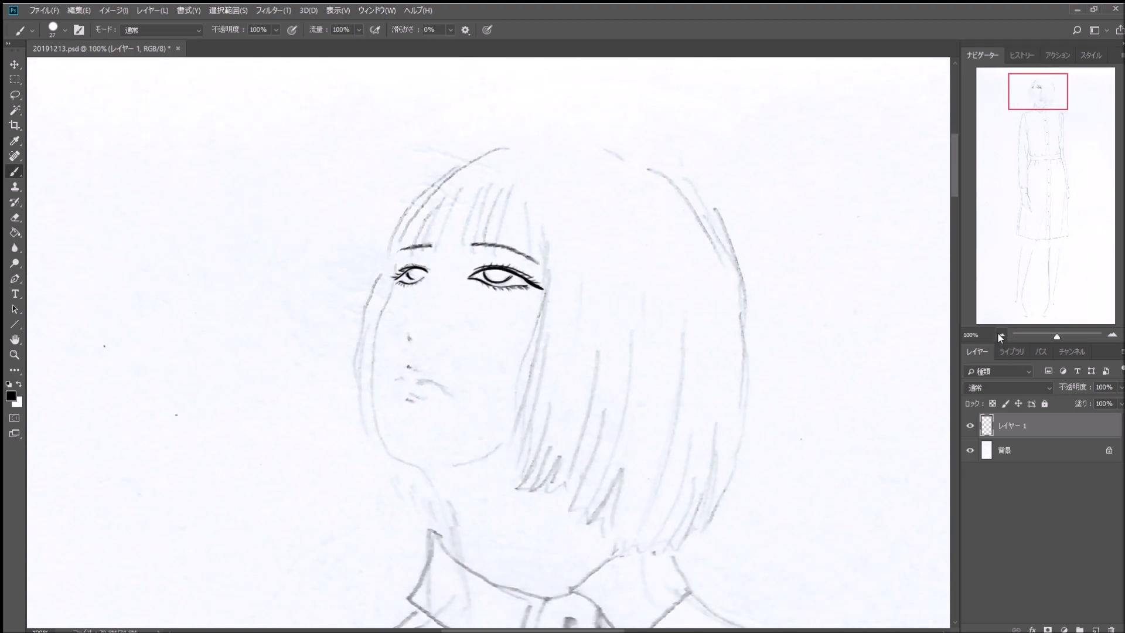
left_click(1000, 335)
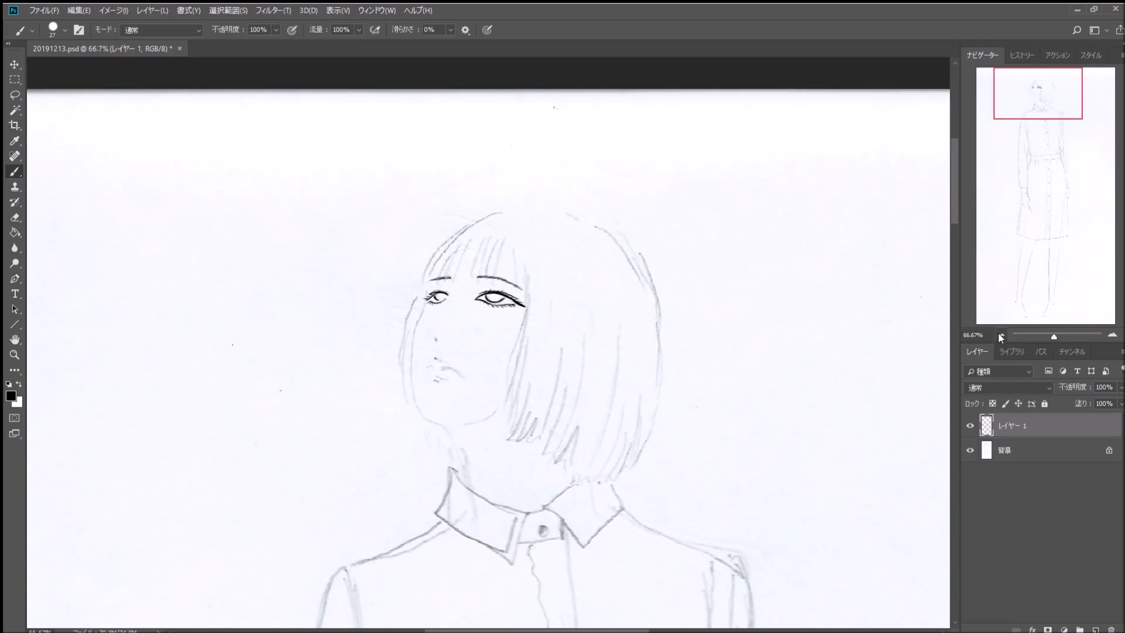
left_click(1112, 335)
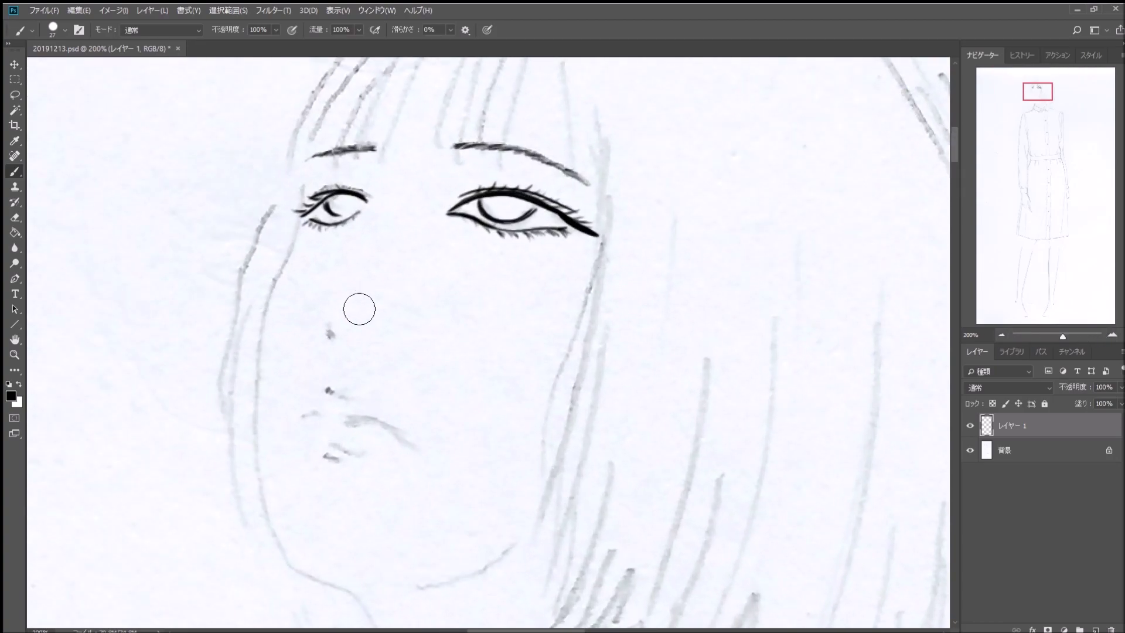
Step: Ink the nostril dots, the mouth corner and the lip lines in black
left_click(332, 325)
left_click(332, 328)
left_click(309, 408)
mouse_move(305, 412)
left_mouse_down()
mouse_move(353, 413)
mouse_move(408, 448)
left_mouse_up()
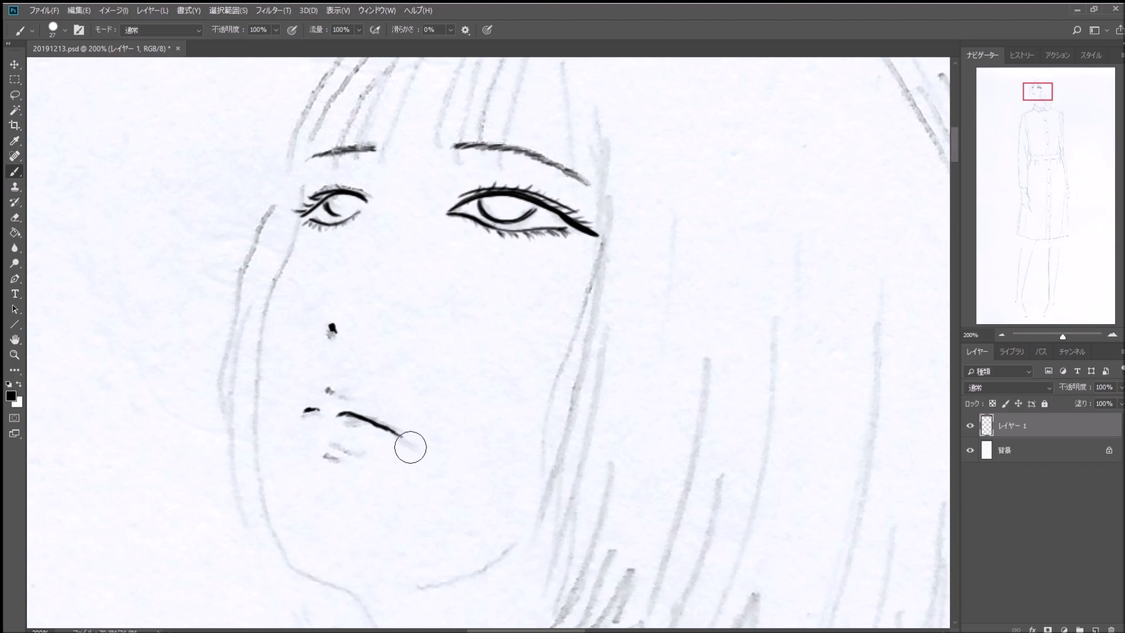
left_click_drag(318, 438, 351, 451)
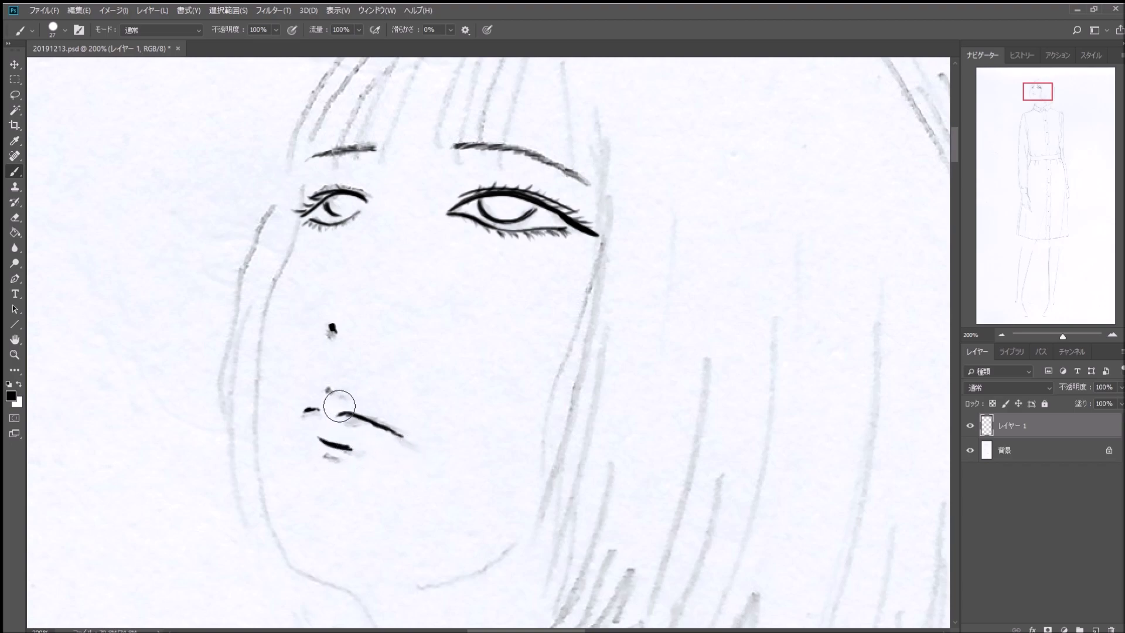
left_click_drag(327, 389, 338, 396)
Step: Replace the thick left eye-corner stroke with thinner lines and ink the left cheek contour
key("ctrl+z")
left_click_drag(296, 211, 319, 197)
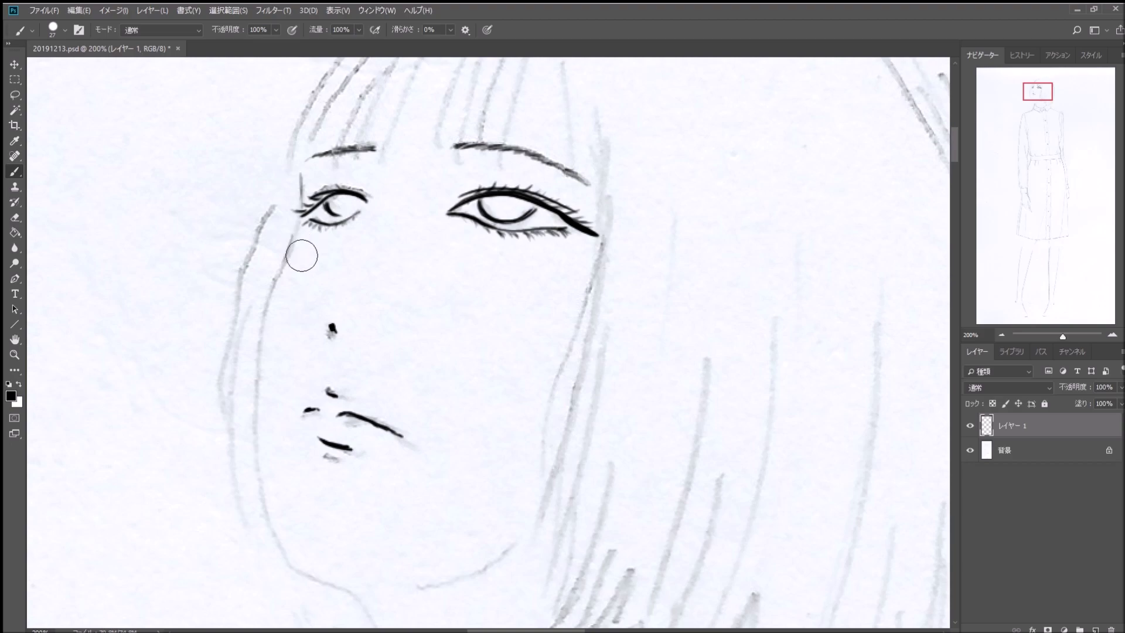
left_click_drag(293, 234, 267, 306)
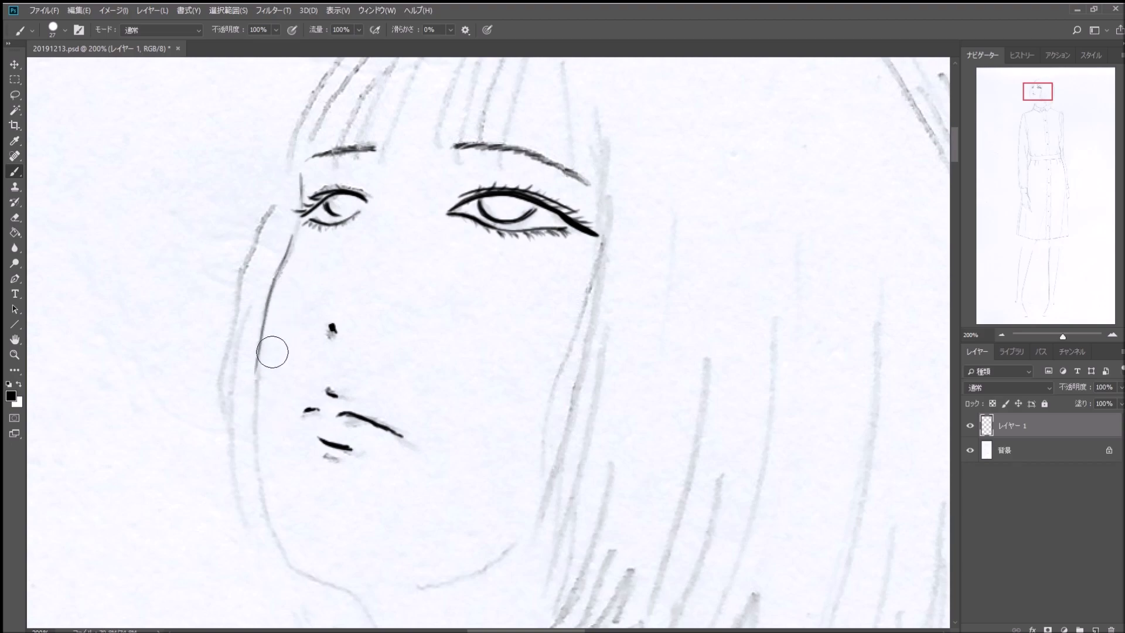
mouse_move(268, 308)
left_mouse_down()
mouse_move(256, 404)
mouse_move(278, 531)
left_mouse_up()
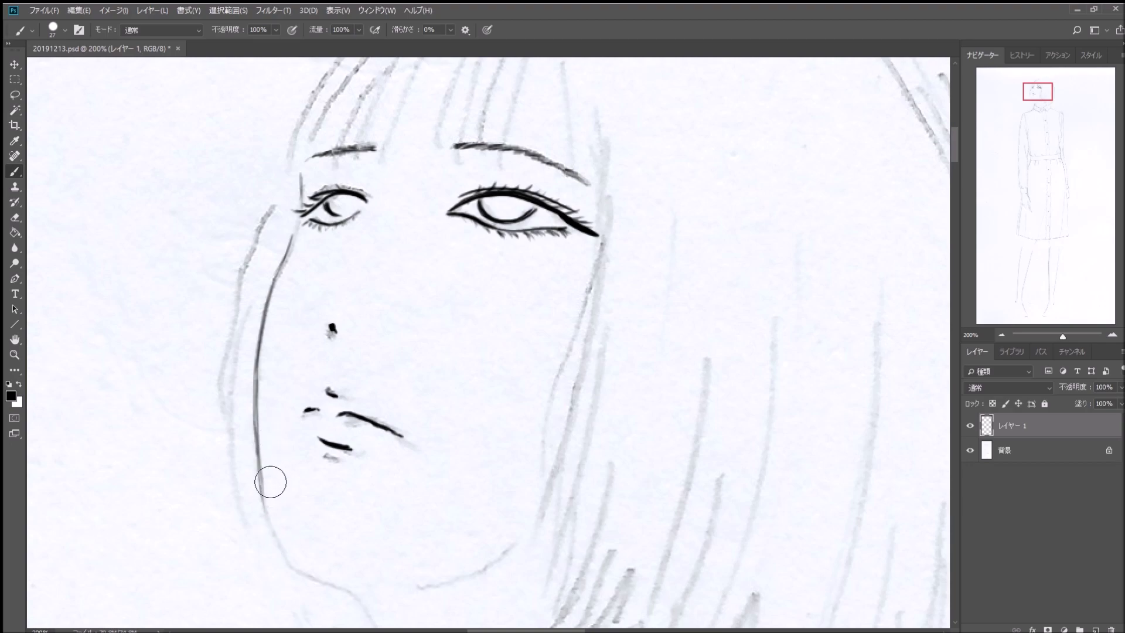
mouse_move(271, 477)
left_mouse_down()
mouse_move(298, 570)
mouse_move(267, 420)
left_mouse_up()
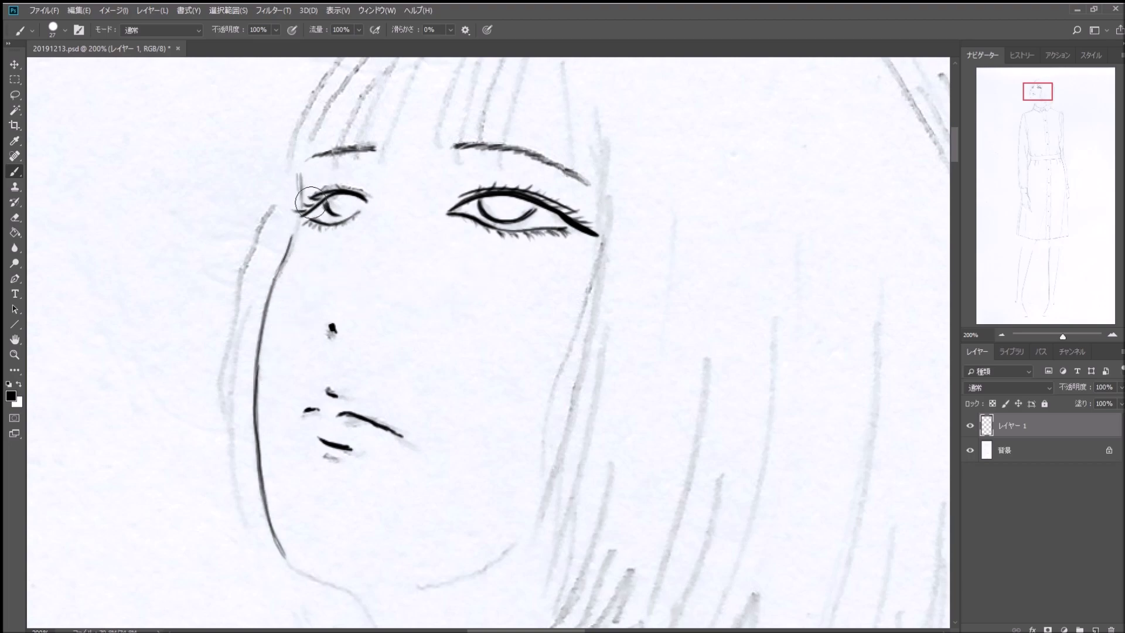
Step: View the head at 100% and toggle the Background layer off and on
left_click(1000, 335)
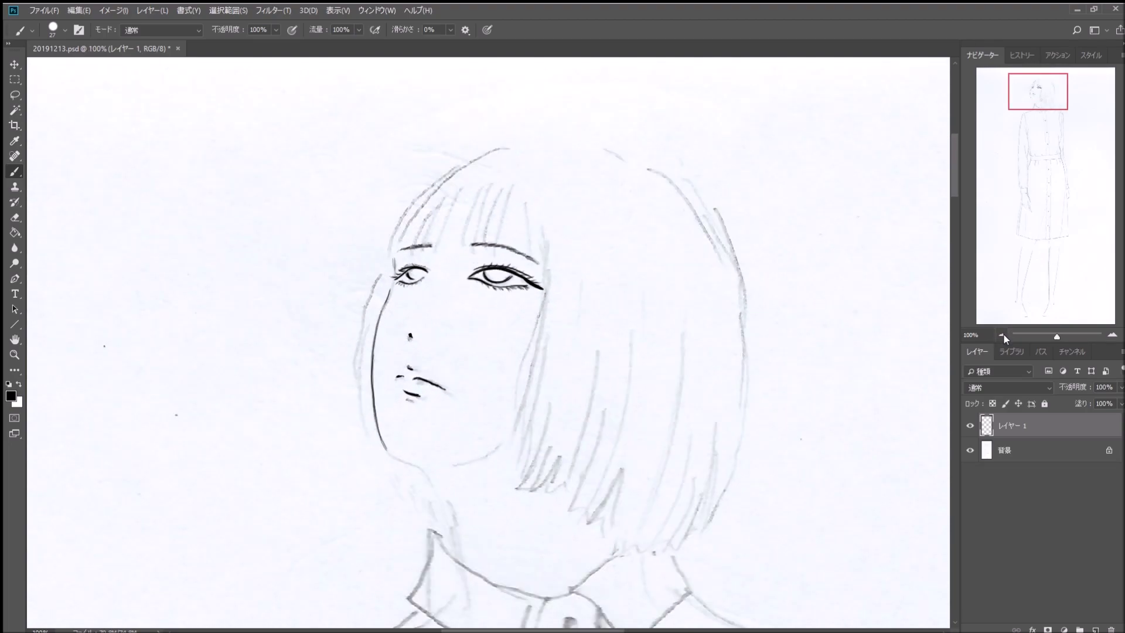
left_click(970, 450)
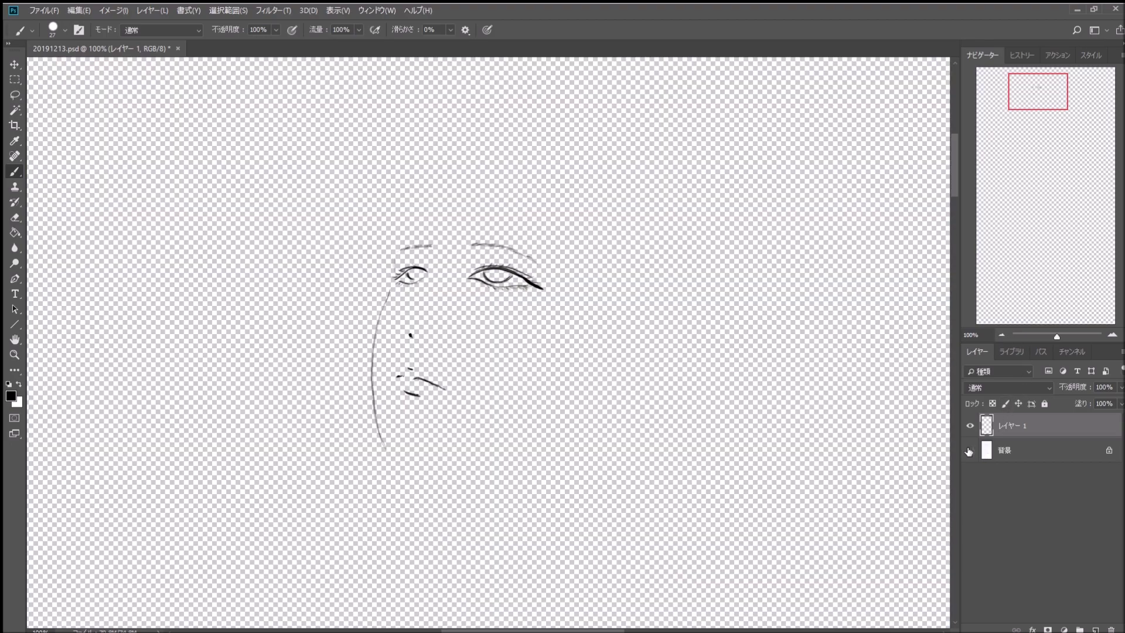
left_click(970, 450)
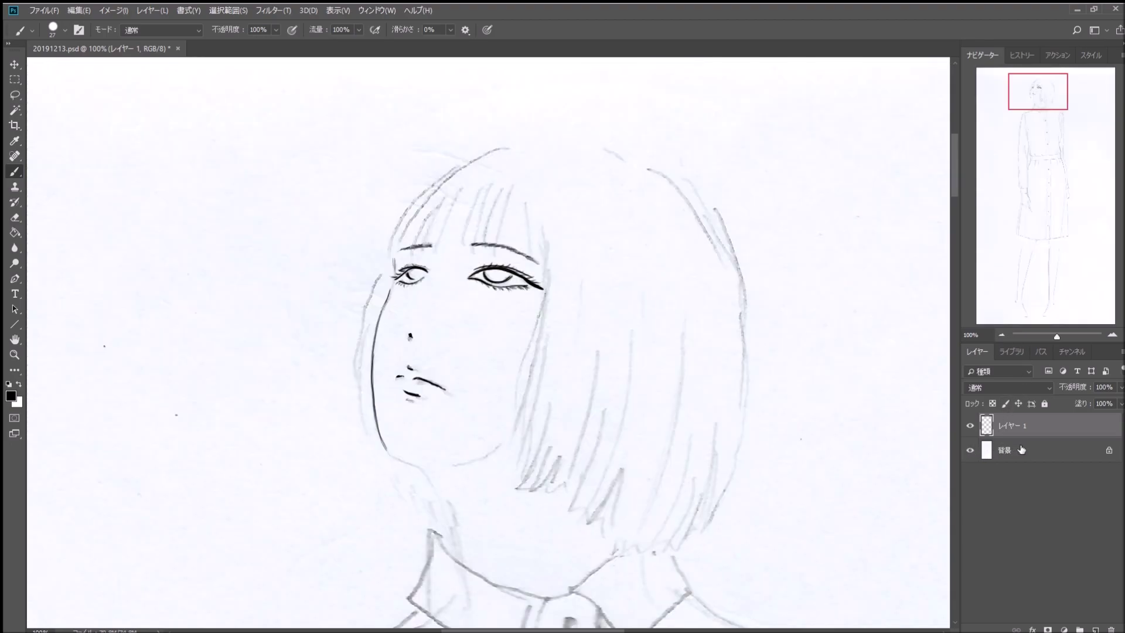
Step: At 200%, ink the chin, redrawn neck and jaw lines, and lengthen the upper lip line
left_click(1104, 334)
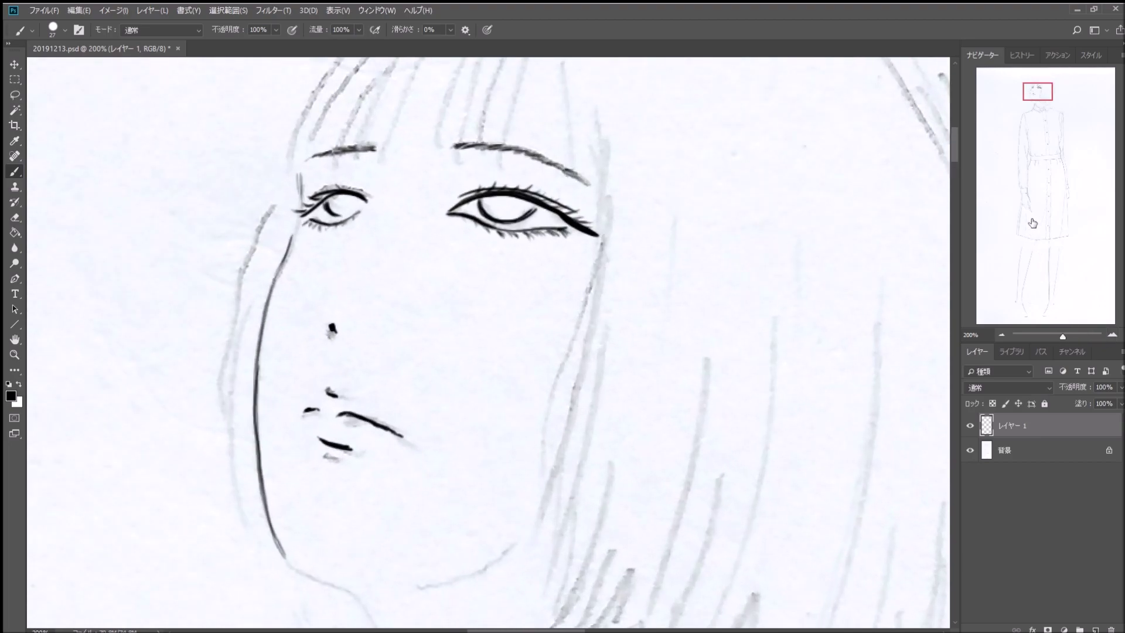
left_click_drag(949, 141, 959, 154)
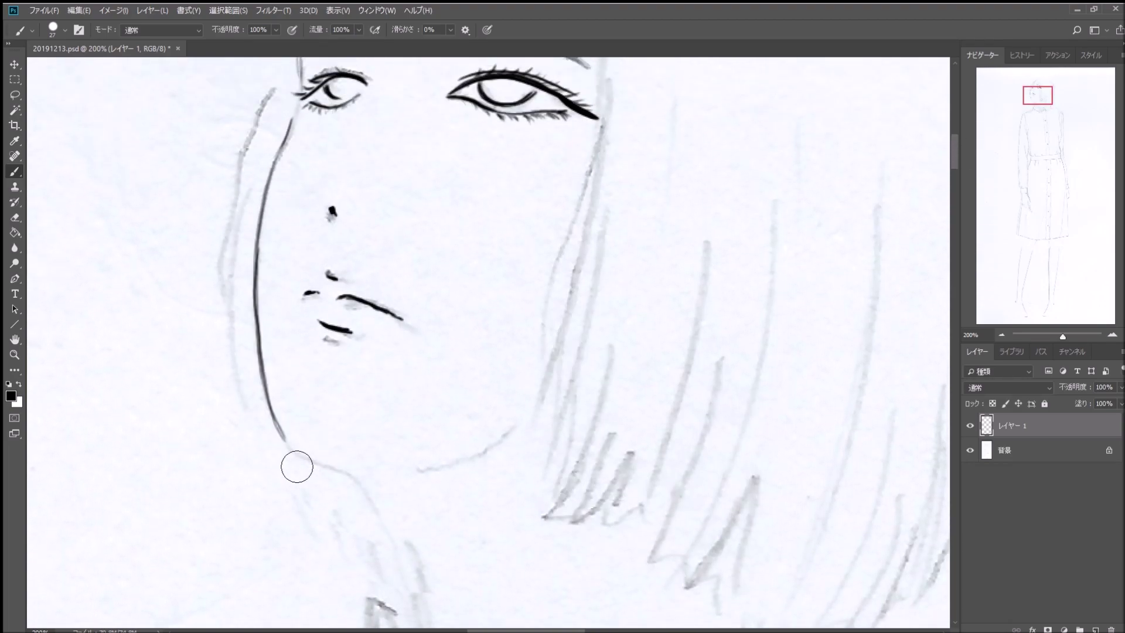
mouse_move(298, 462)
left_mouse_down()
mouse_move(346, 485)
mouse_move(395, 558)
left_mouse_up()
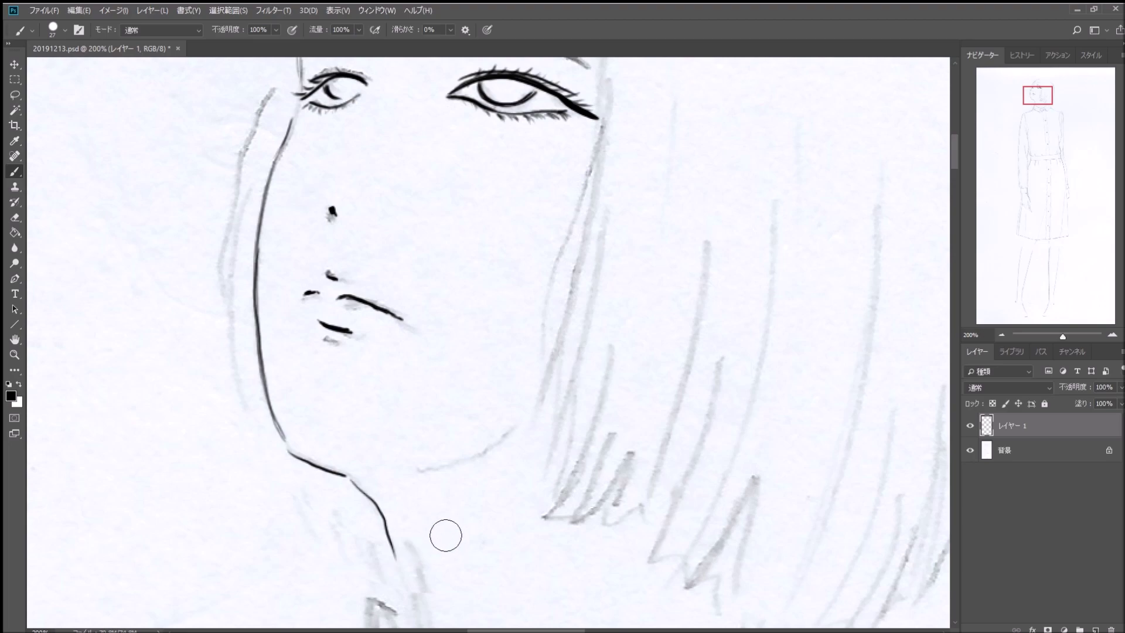
key("ctrl+z")
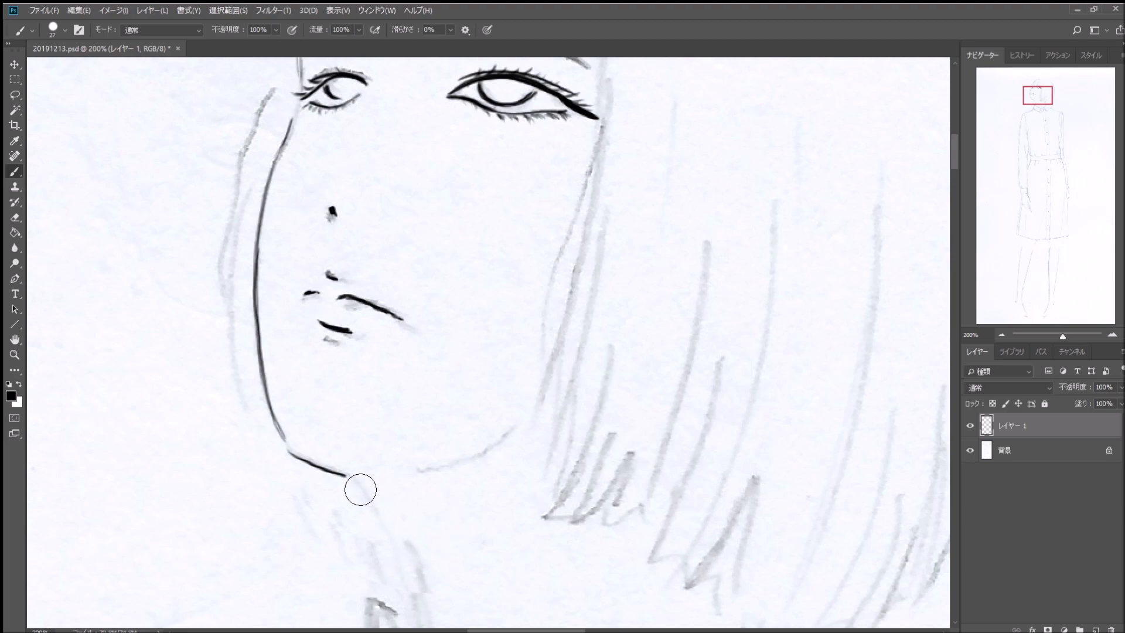
mouse_move(347, 476)
left_mouse_down()
mouse_move(382, 520)
mouse_move(398, 574)
left_mouse_up()
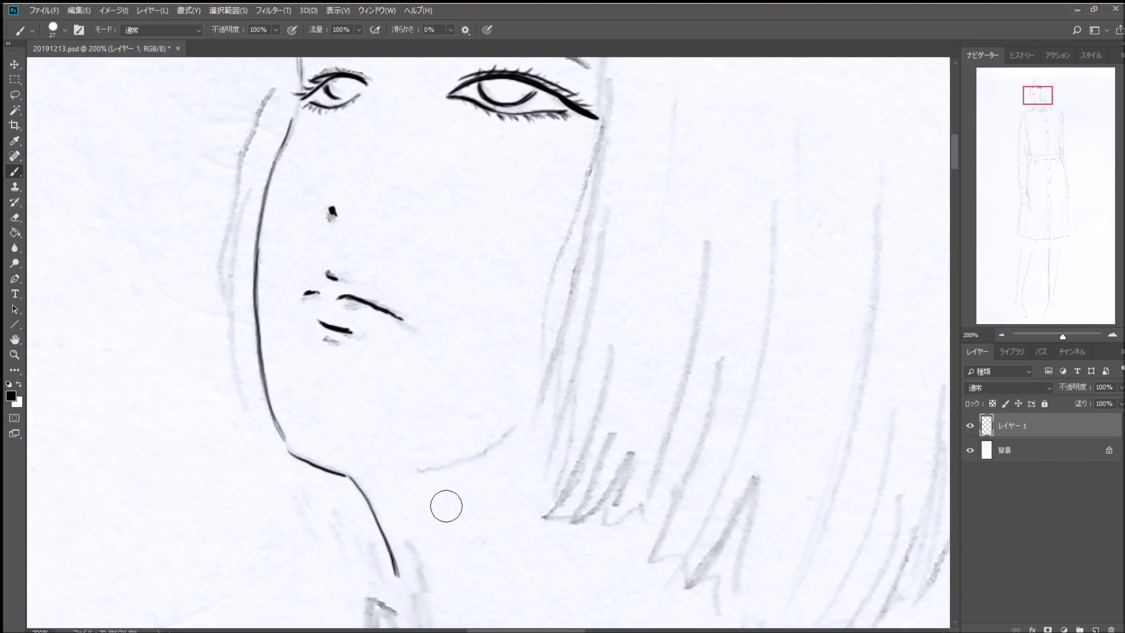
left_click_drag(414, 470, 510, 432)
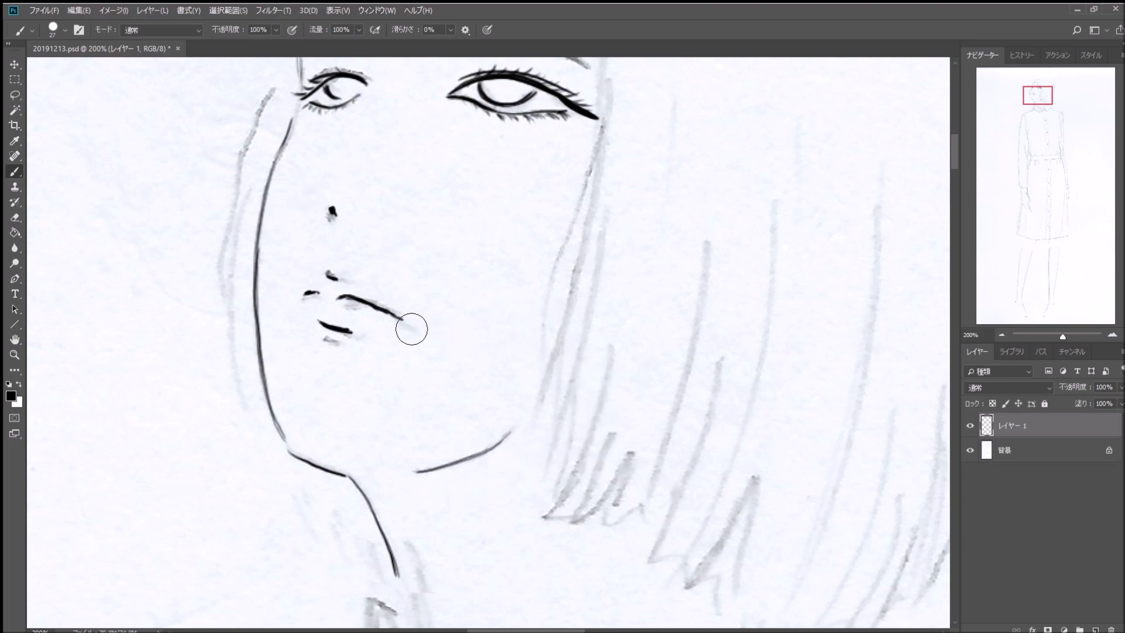
left_click_drag(402, 320, 409, 322)
Step: At 100%, ink the bob's top outline down the left side with a double line
left_click(997, 333)
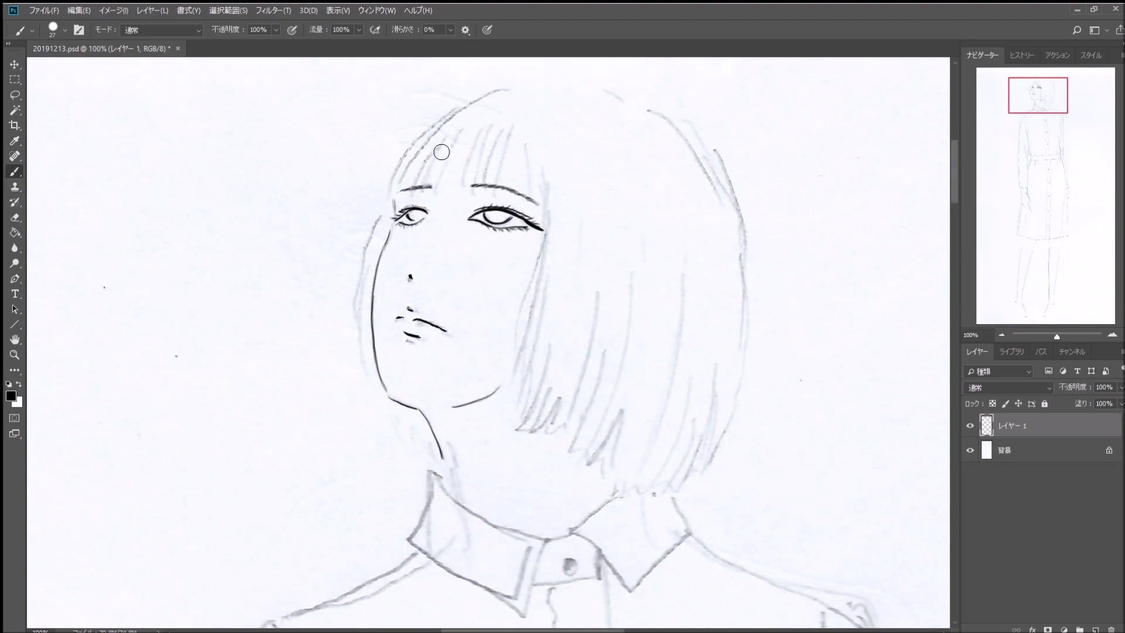
left_click_drag(506, 96, 425, 147)
left_click_drag(488, 100, 404, 184)
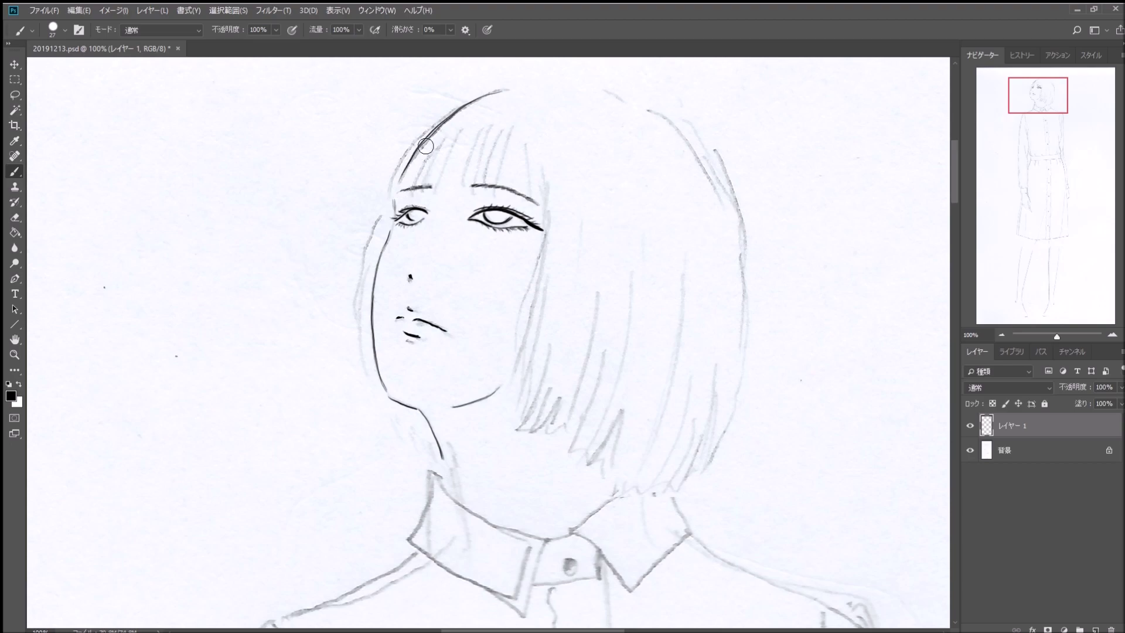
left_click_drag(469, 110, 394, 195)
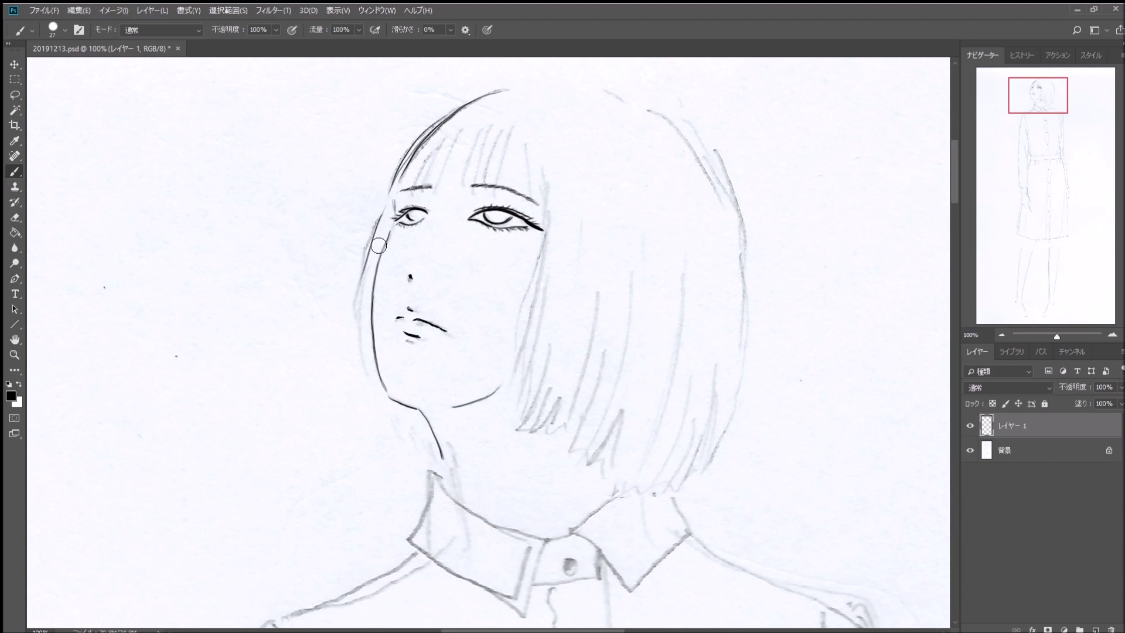
Step: Ink the hair strands beside the left cheek and short strokes at the neck's left edge
left_click_drag(378, 246, 355, 322)
key("ctrl+z")
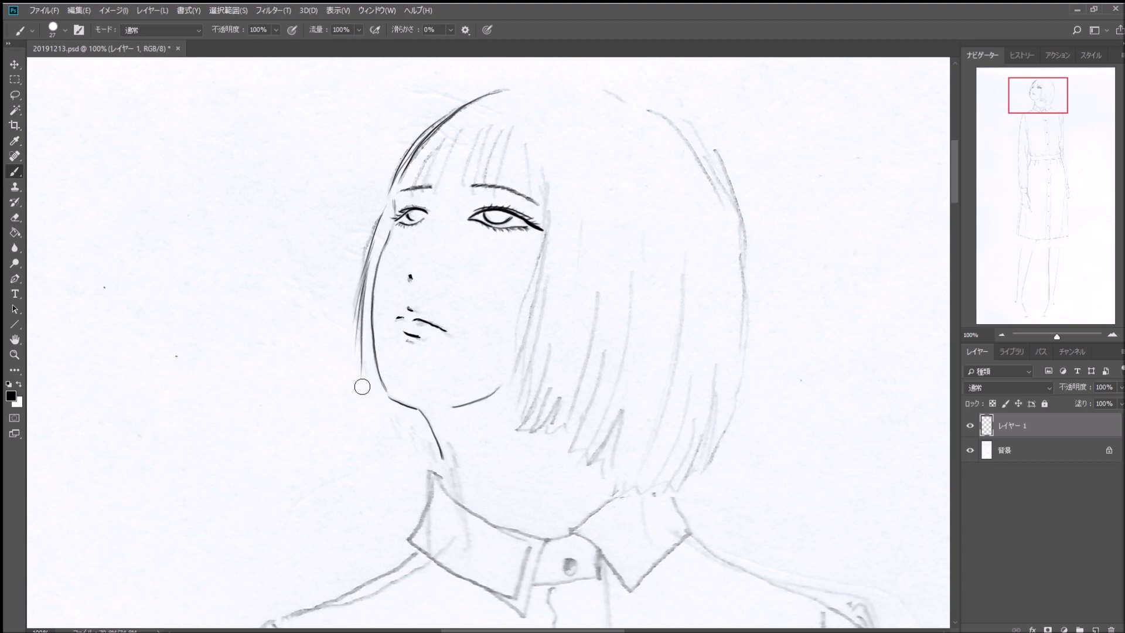
left_click_drag(369, 305, 362, 376)
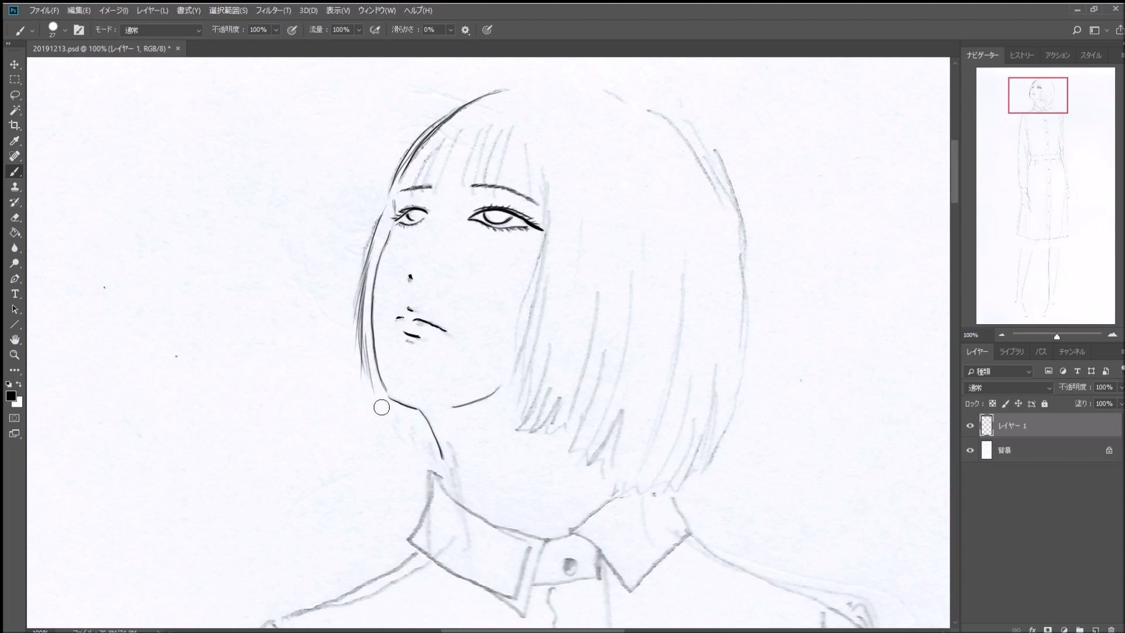
left_click_drag(370, 323, 381, 394)
mouse_move(411, 421)
left_mouse_down()
mouse_move(416, 456)
mouse_move(437, 456)
left_mouse_up()
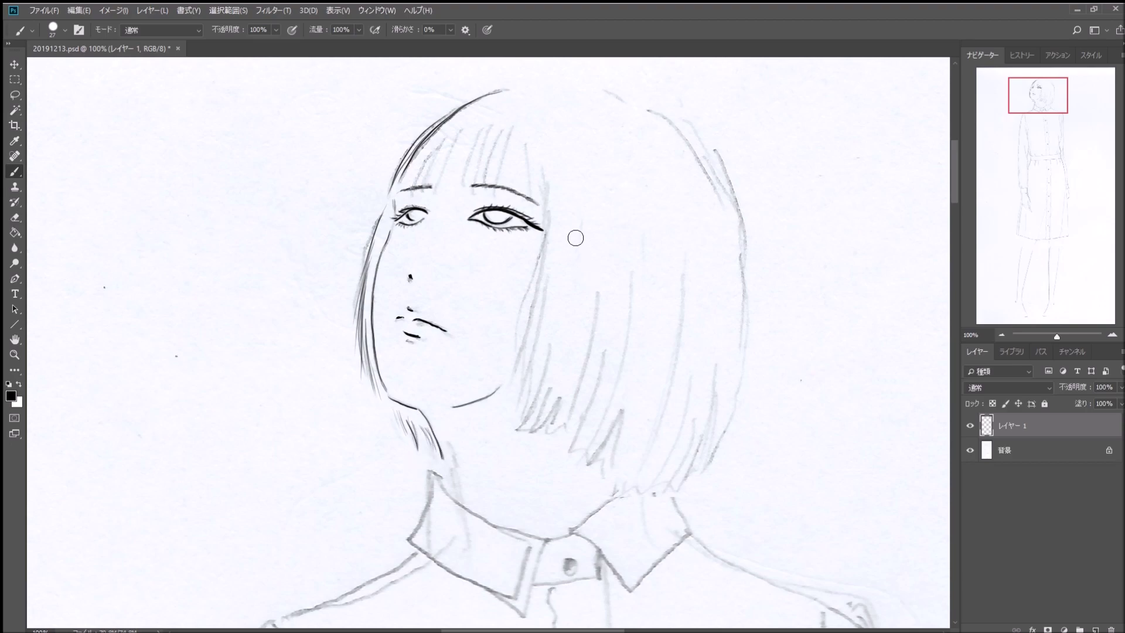
Step: Add strands inside the left hair outline and in the left fringe
left_click_drag(449, 138, 405, 200)
key("ctrl+z")
left_click_drag(446, 139, 413, 189)
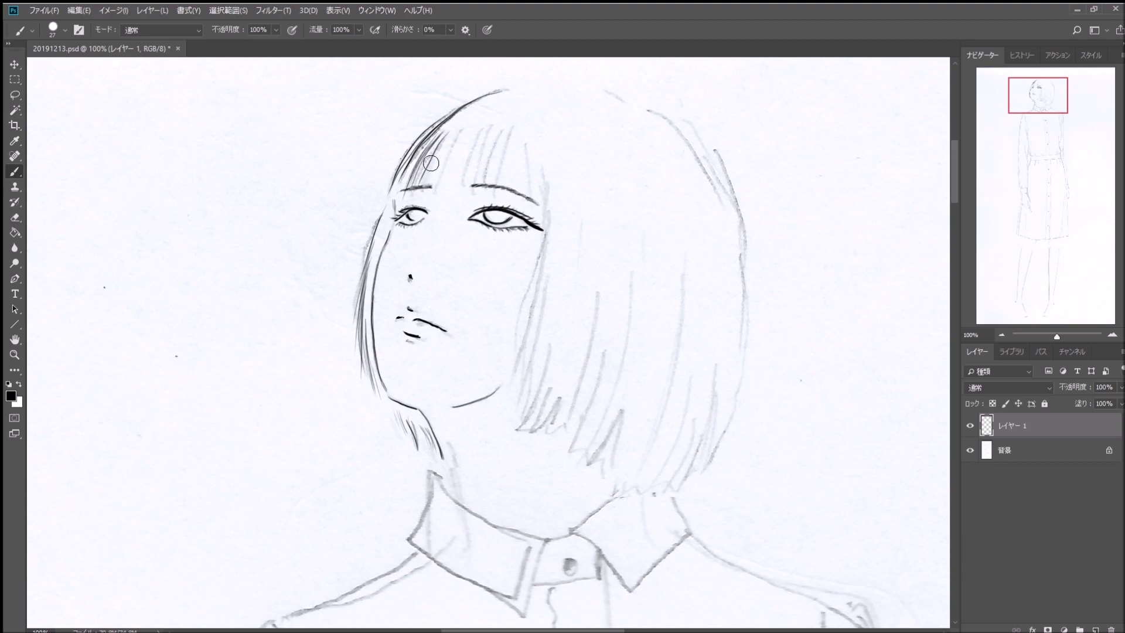
left_click_drag(456, 130, 421, 186)
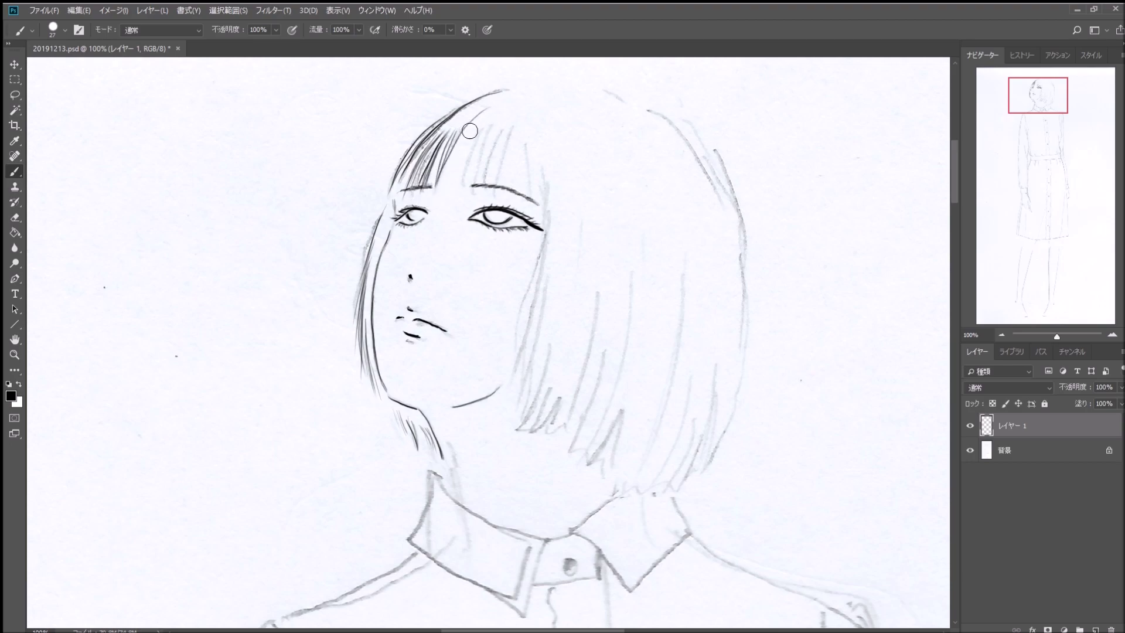
left_click_drag(488, 109, 444, 178)
left_click_drag(482, 115, 435, 200)
Step: Fill the fringe with strands from the left side across to its right edge, reaching the brow
left_click_drag(462, 140, 437, 193)
left_click_drag(482, 109, 440, 189)
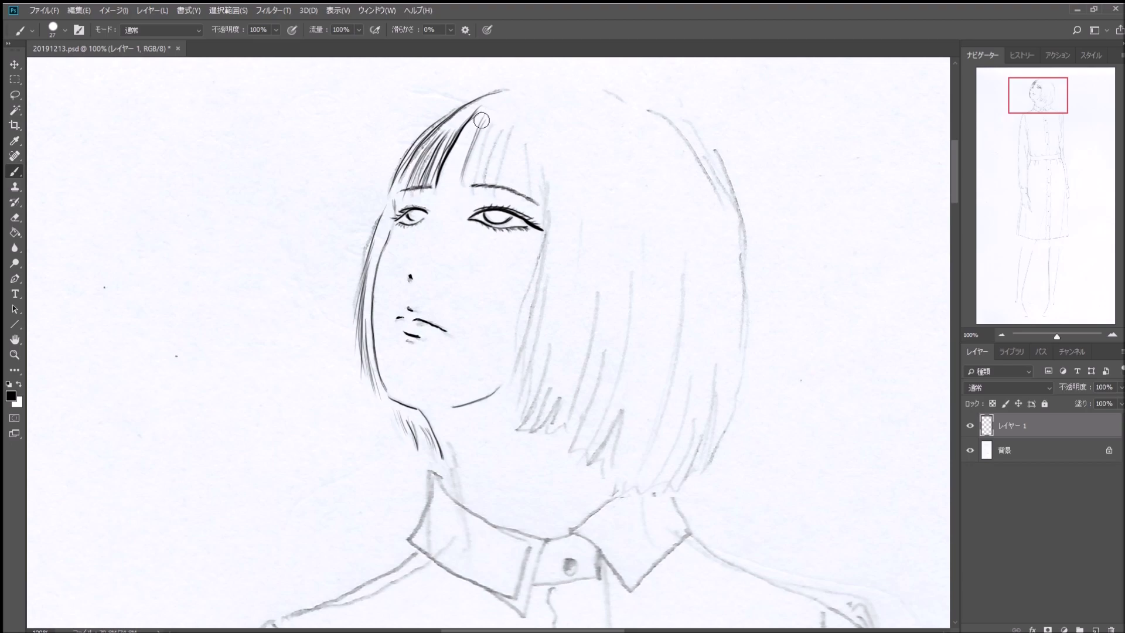
left_click_drag(482, 110, 456, 179)
left_click_drag(483, 114, 456, 184)
left_click_drag(485, 119, 463, 202)
mouse_move(484, 140)
left_mouse_down()
mouse_move(478, 197)
mouse_move(487, 185)
left_mouse_up()
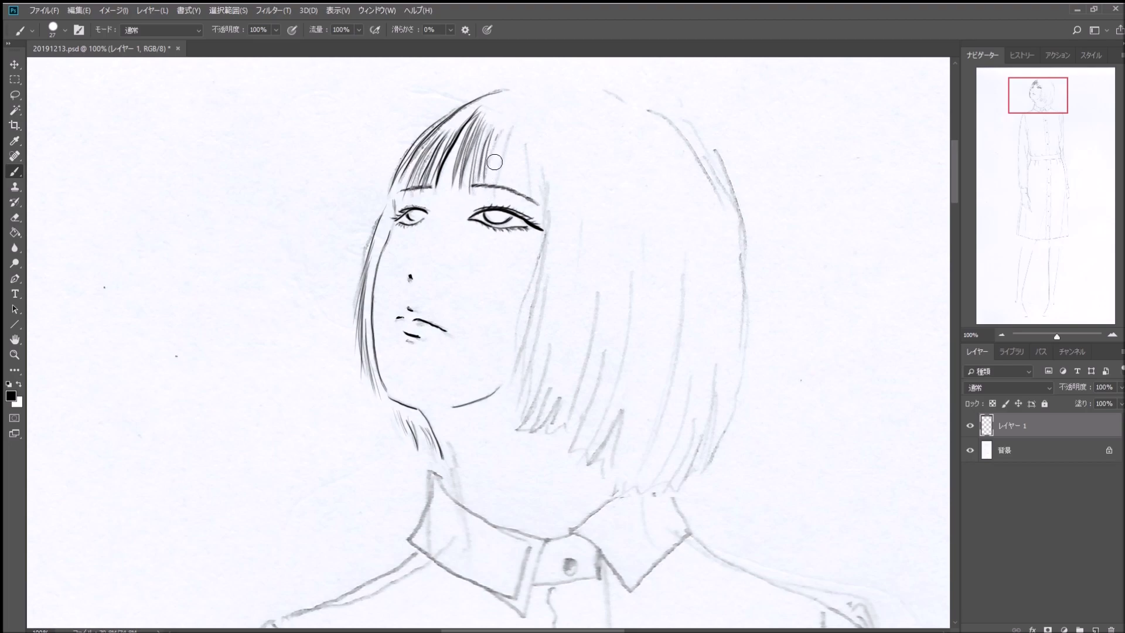
mouse_move(505, 135)
left_mouse_down()
mouse_move(490, 197)
mouse_move(505, 191)
left_mouse_up()
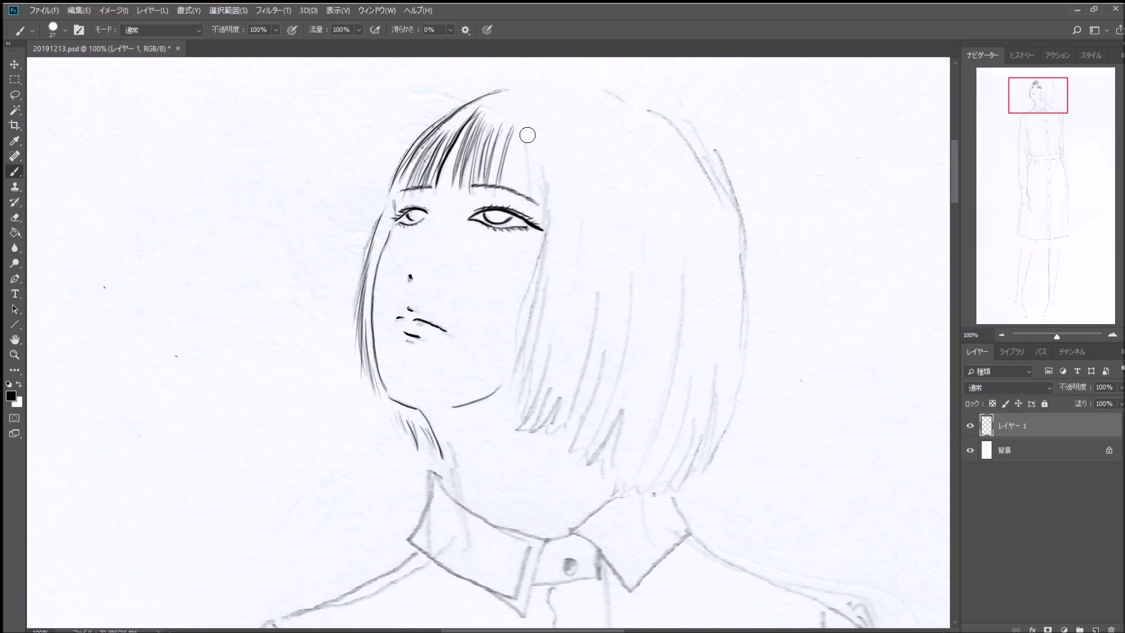
left_click_drag(525, 132, 524, 209)
left_click_drag(532, 140, 542, 240)
Step: Trace and hatch the hair's right edge down the cheek to the bob's right tip
left_click_drag(548, 174, 516, 346)
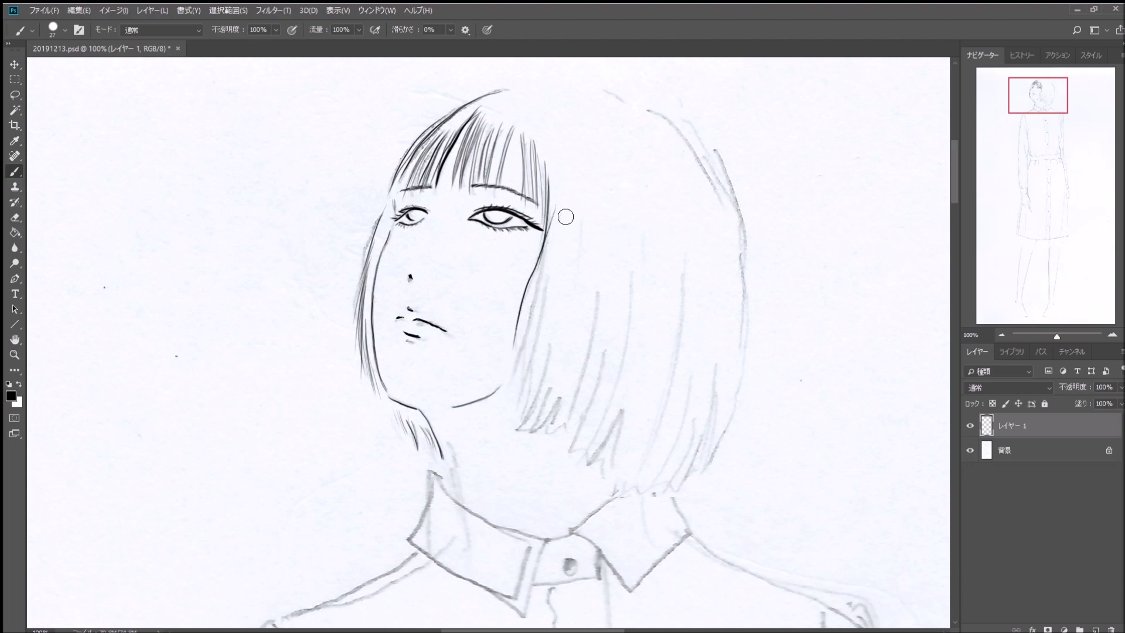
left_click_drag(558, 212, 519, 342)
left_click_drag(551, 268, 521, 369)
left_click_drag(539, 276, 508, 404)
left_click_drag(543, 321, 512, 405)
left_click_drag(556, 293, 518, 410)
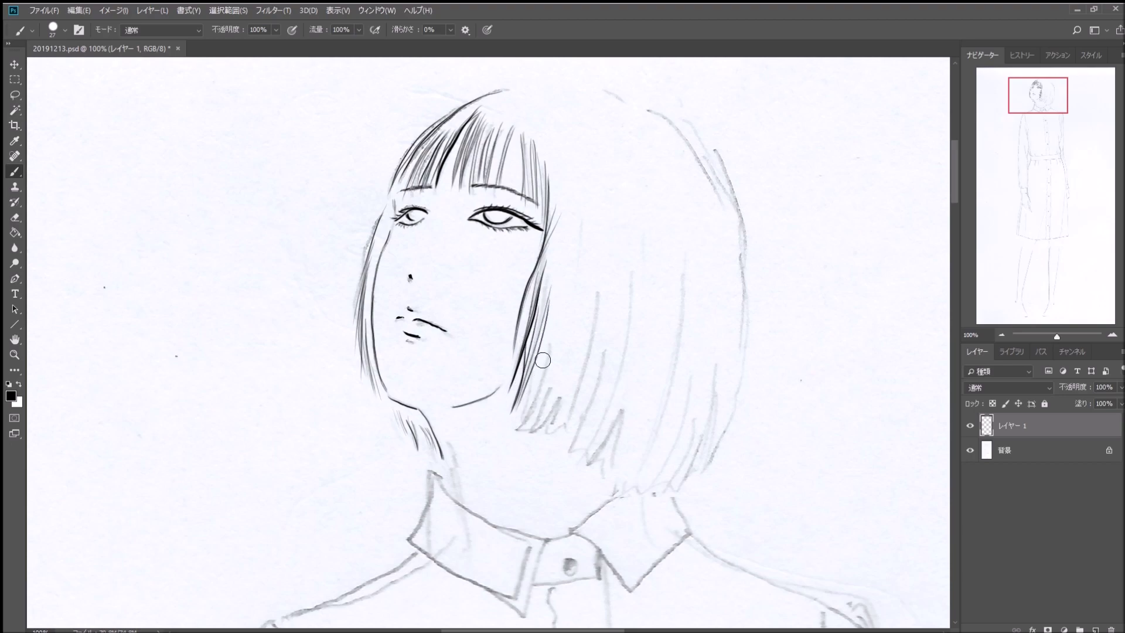
left_click_drag(551, 350, 516, 433)
left_click_drag(536, 376, 525, 410)
left_click_drag(553, 340, 524, 431)
left_click_drag(562, 358, 528, 436)
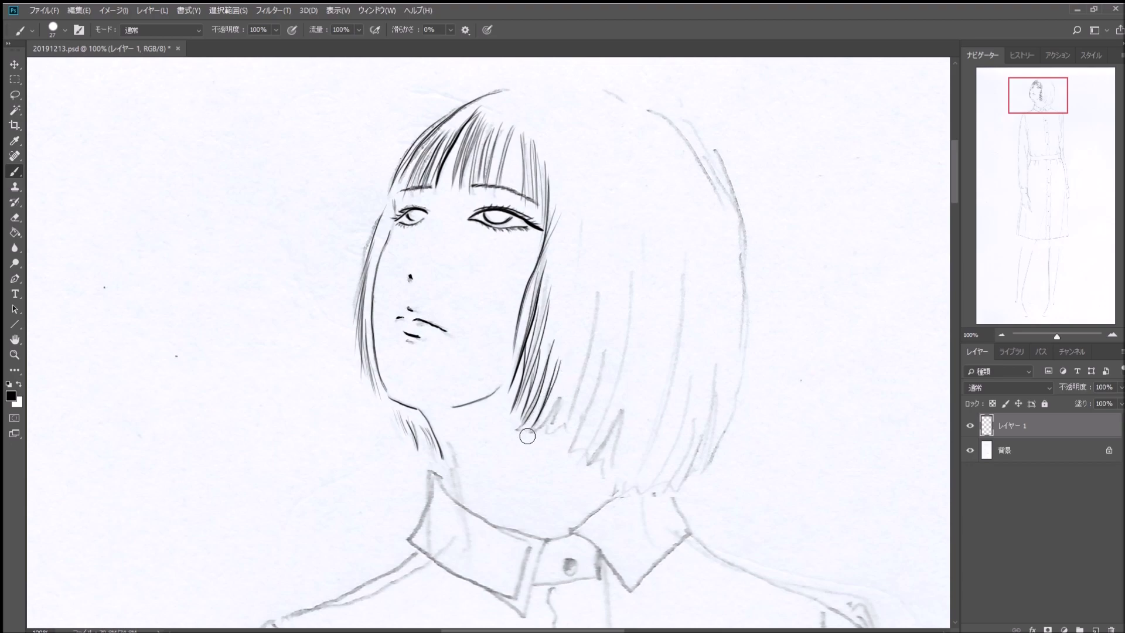
left_click_drag(557, 383, 525, 428)
mouse_move(567, 358)
left_mouse_down()
mouse_move(531, 434)
mouse_move(539, 430)
left_mouse_up()
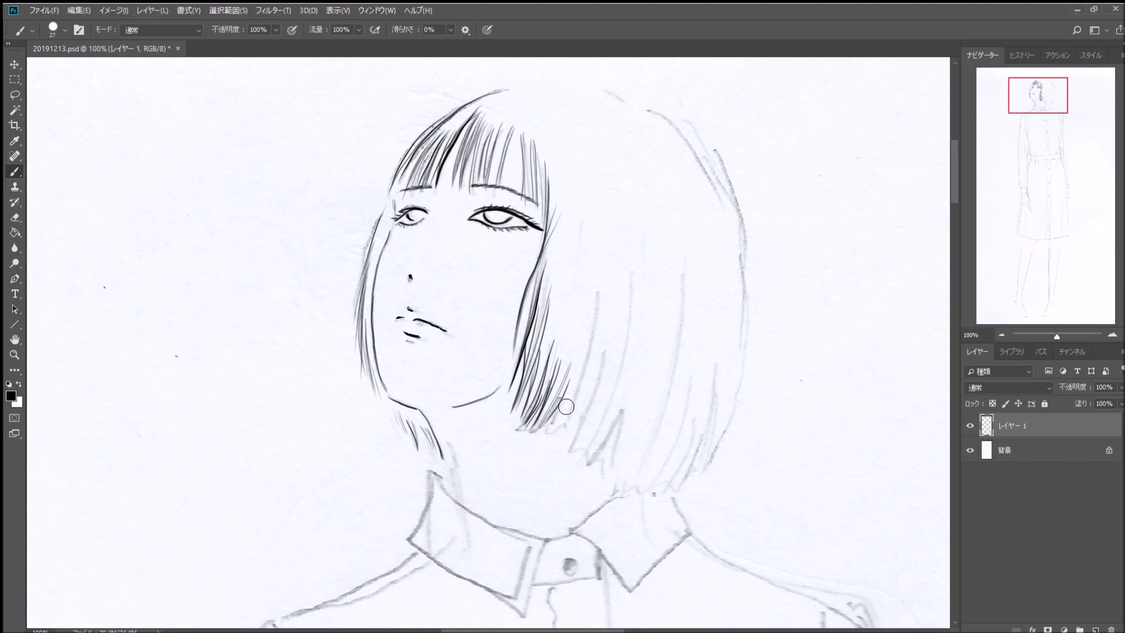
Step: Zoom to 200% on the hair ends and try thick black strokes, undoing each
left_click(1111, 335)
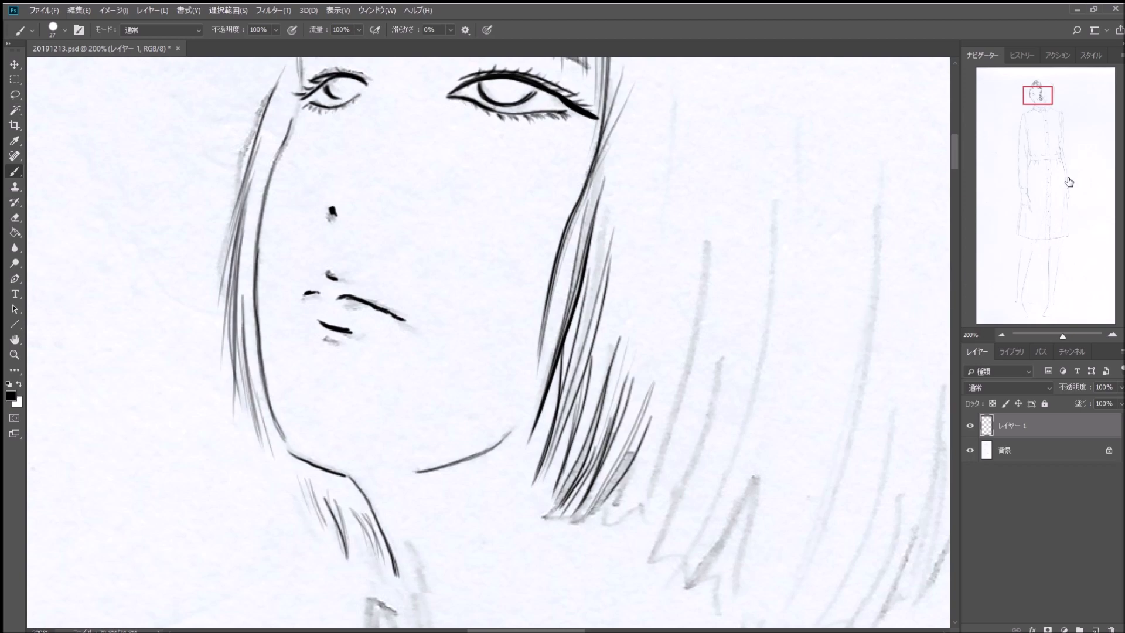
left_click_drag(1051, 126, 1047, 100)
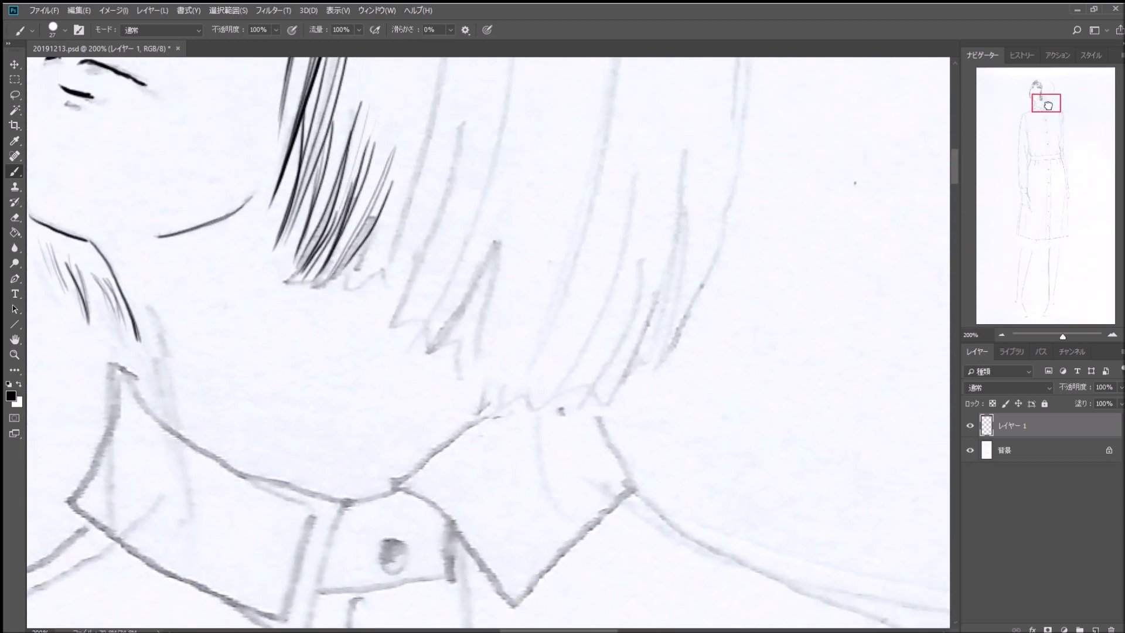
left_click_drag(434, 130, 354, 406)
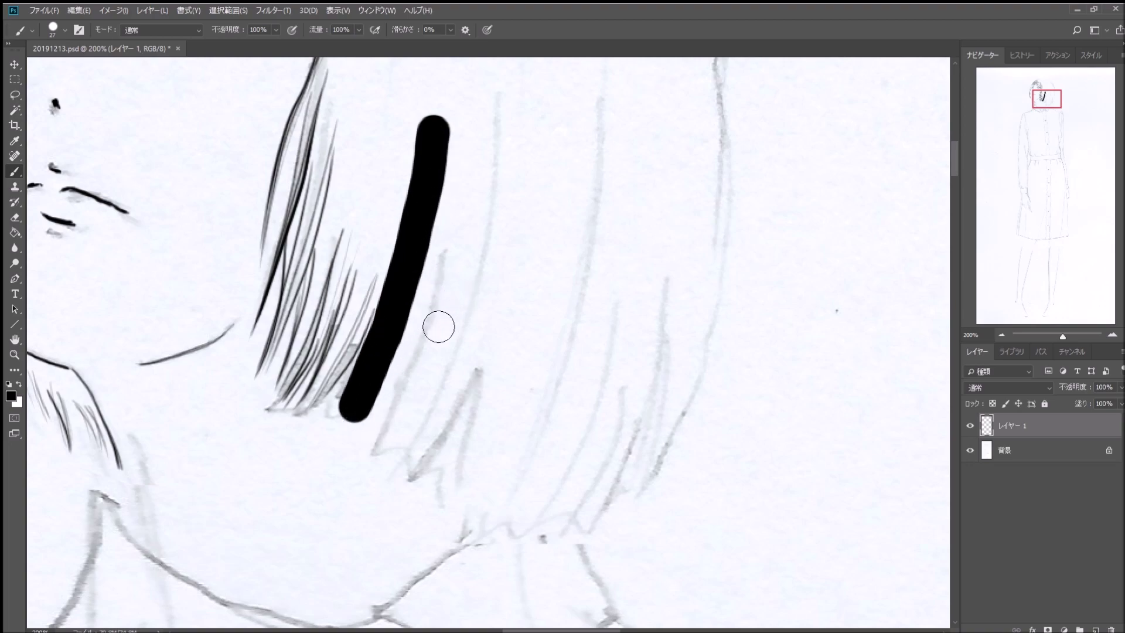
key("ctrl+z")
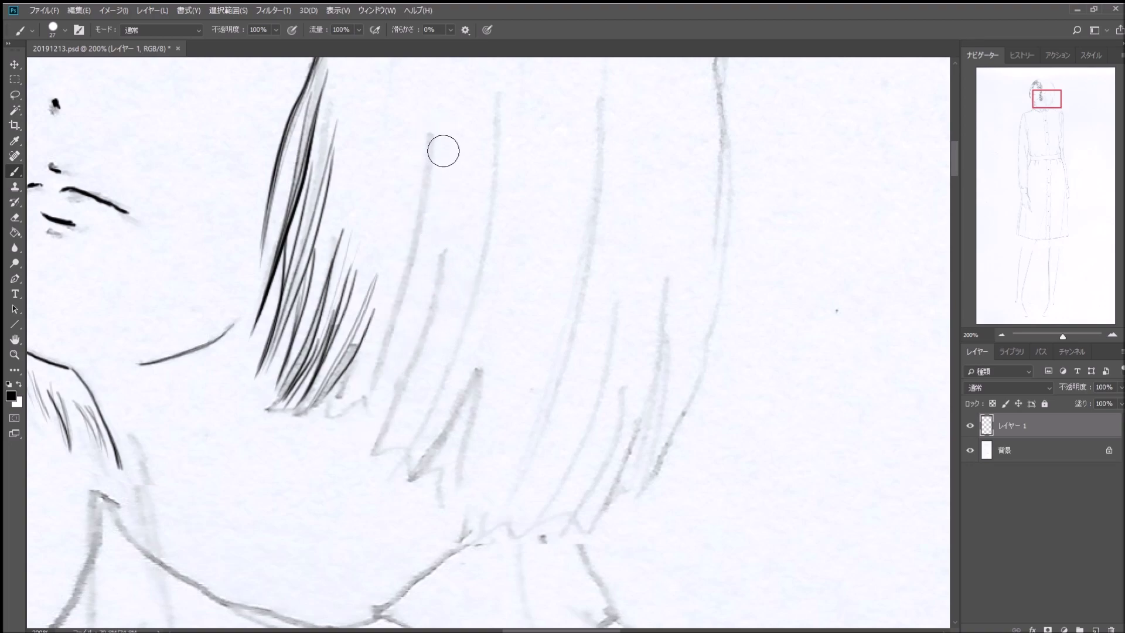
left_click_drag(432, 136, 415, 258)
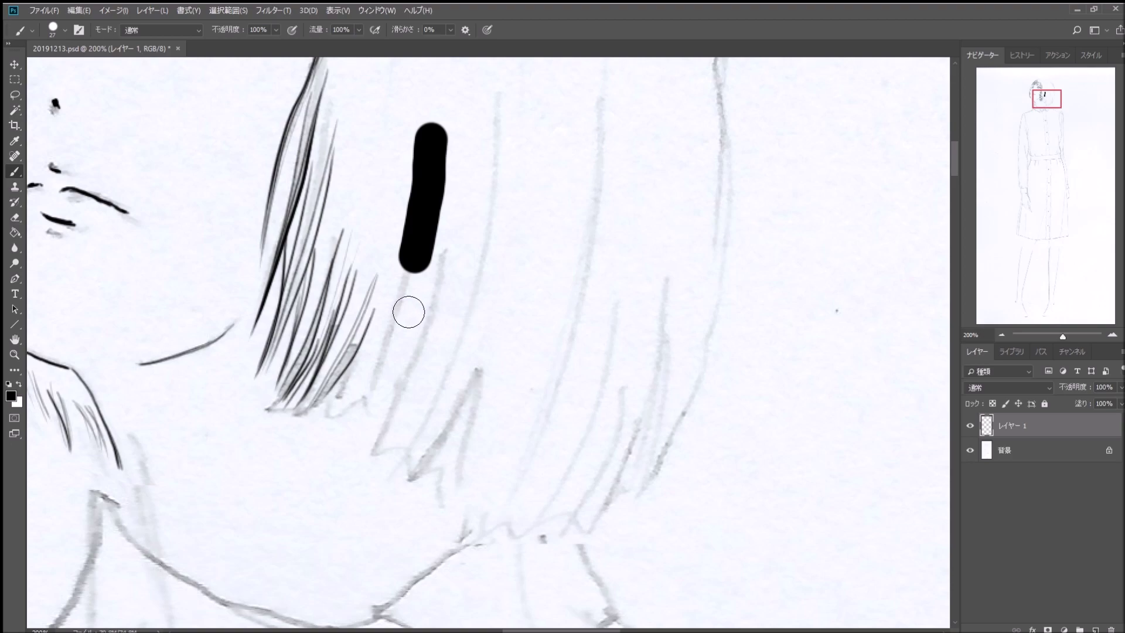
key("ctrl+z")
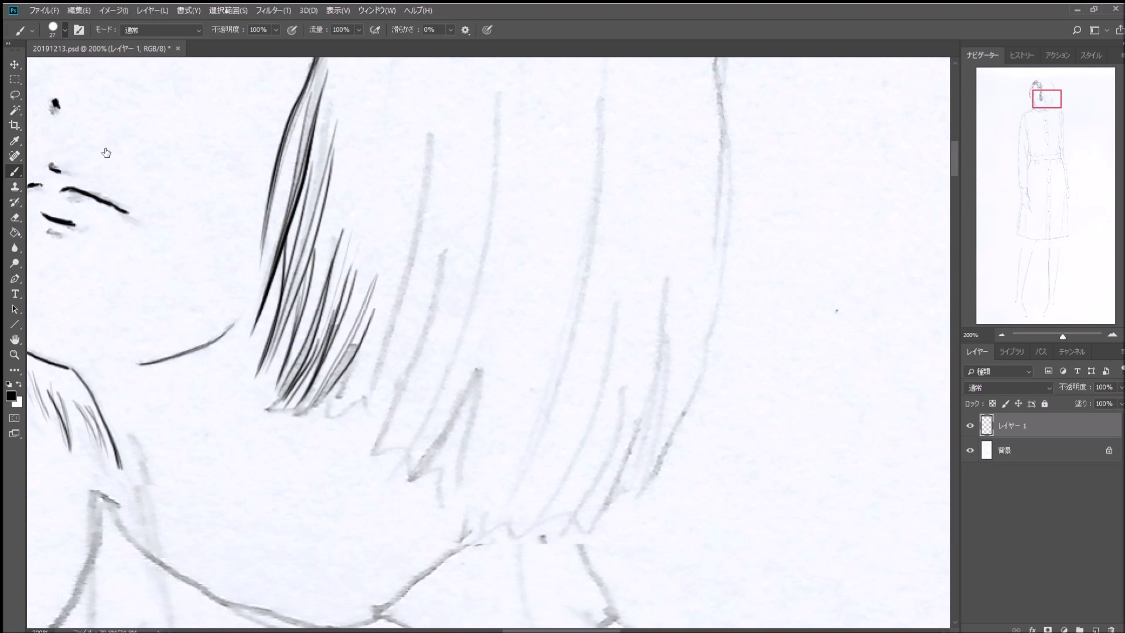
left_click_drag(427, 140, 378, 357)
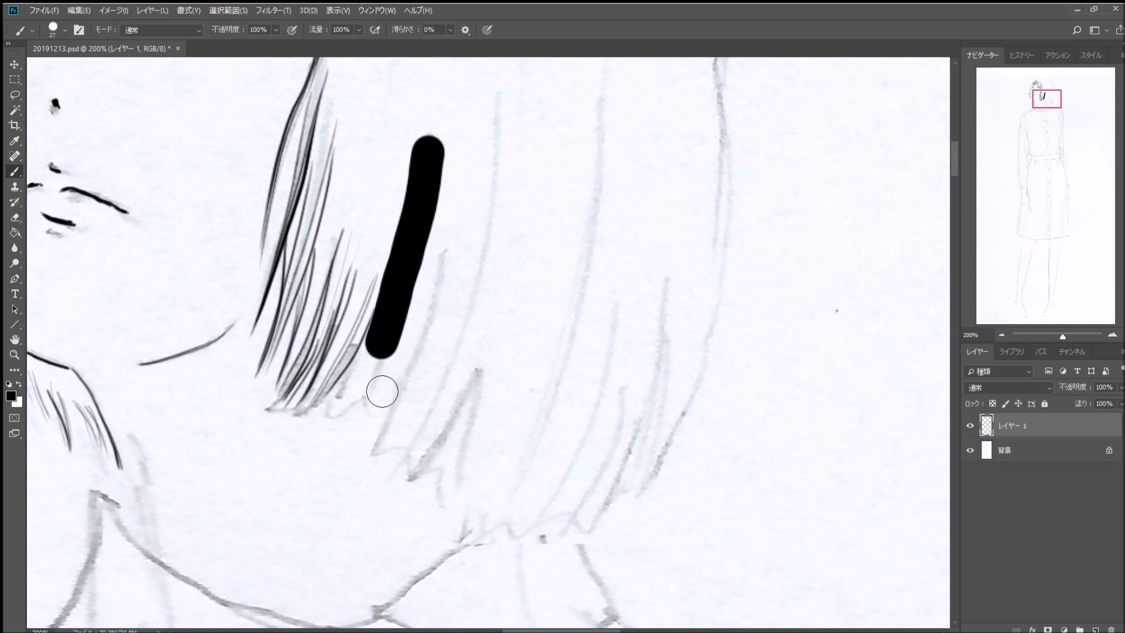
key("ctrl+z")
Step: Test dabs and a long stroke on the hair, undoing them all
left_click(427, 337)
key("ctrl+z")
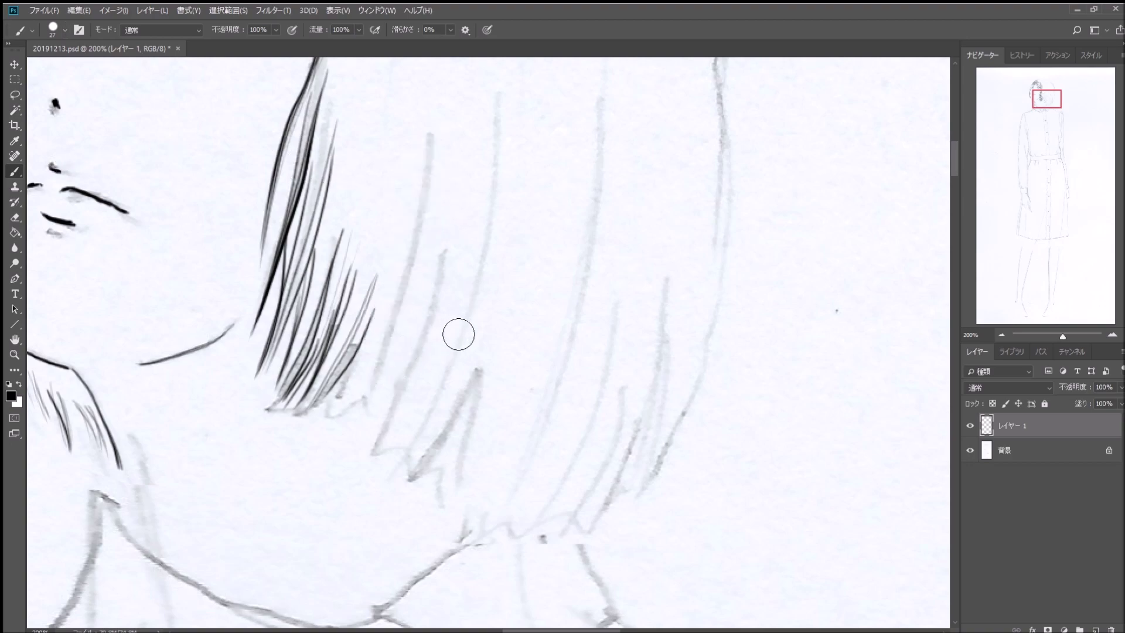
left_click(459, 318)
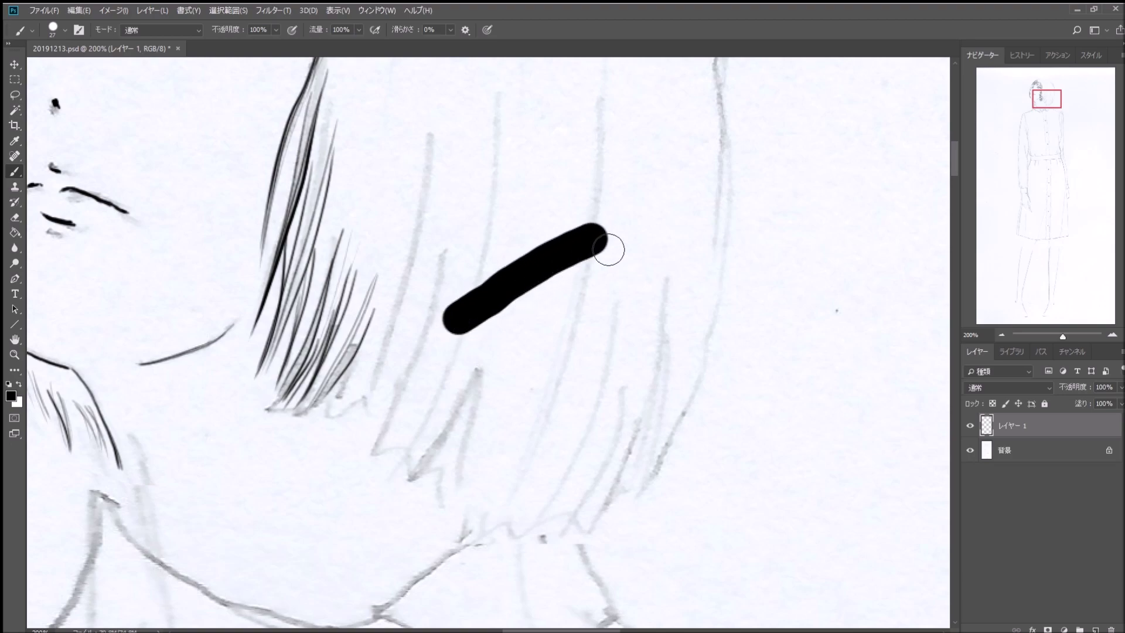
left_click_drag(480, 325, 616, 232)
key("ctrl+z")
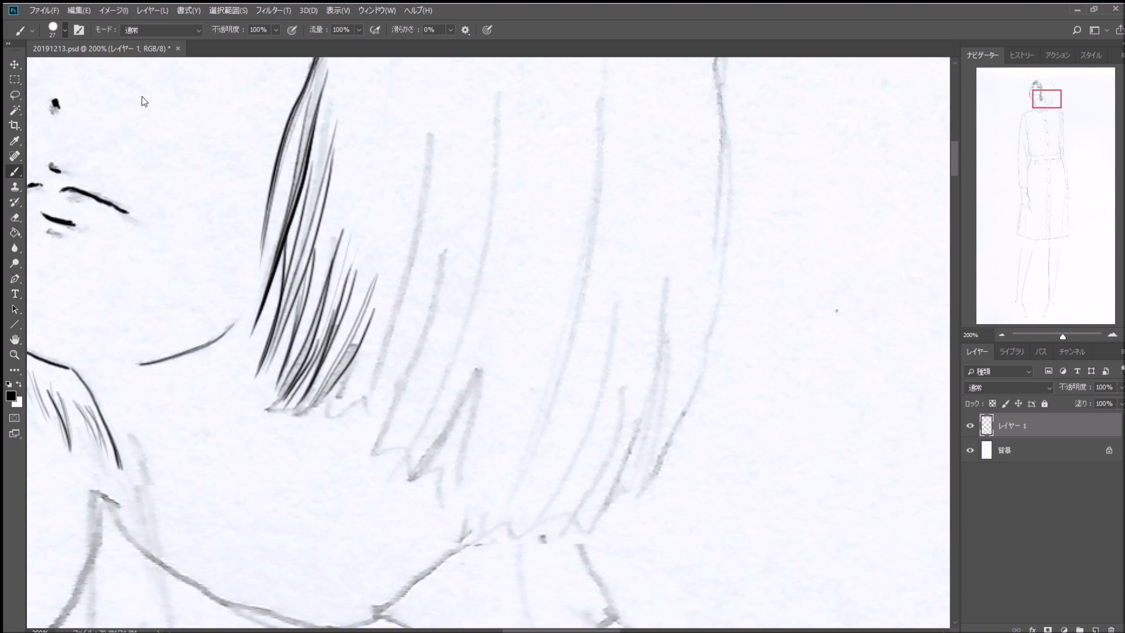
Step: Switch from a soft to a hard round brush, test a stroke, and zoom out to 100%
key("shift+bracketleft")
left_click_drag(431, 133, 376, 404)
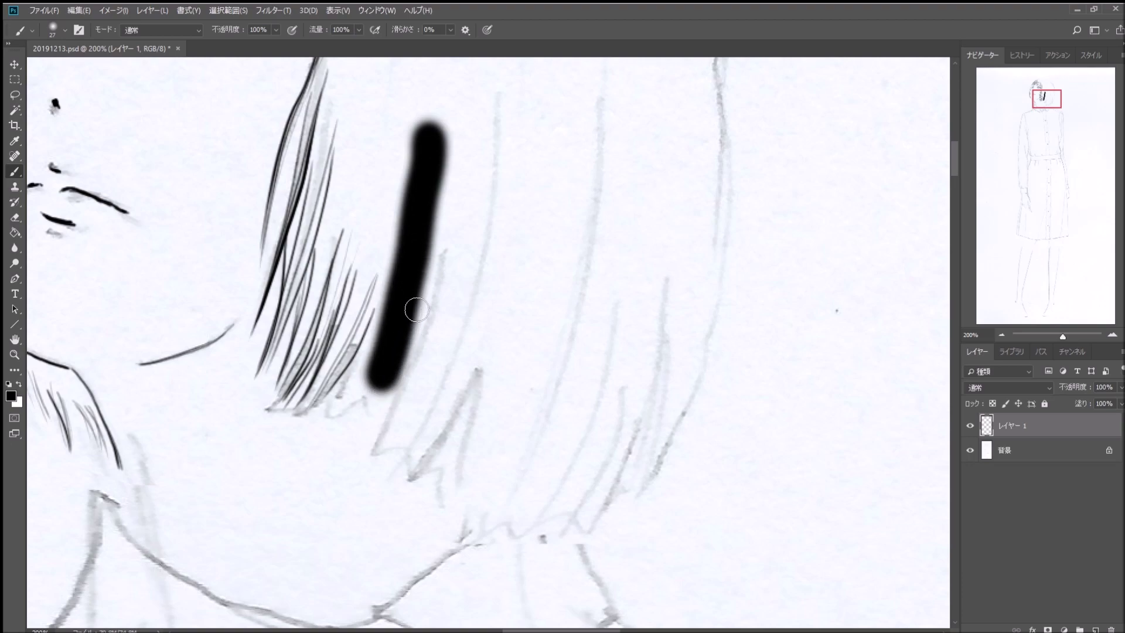
key("ctrl+z")
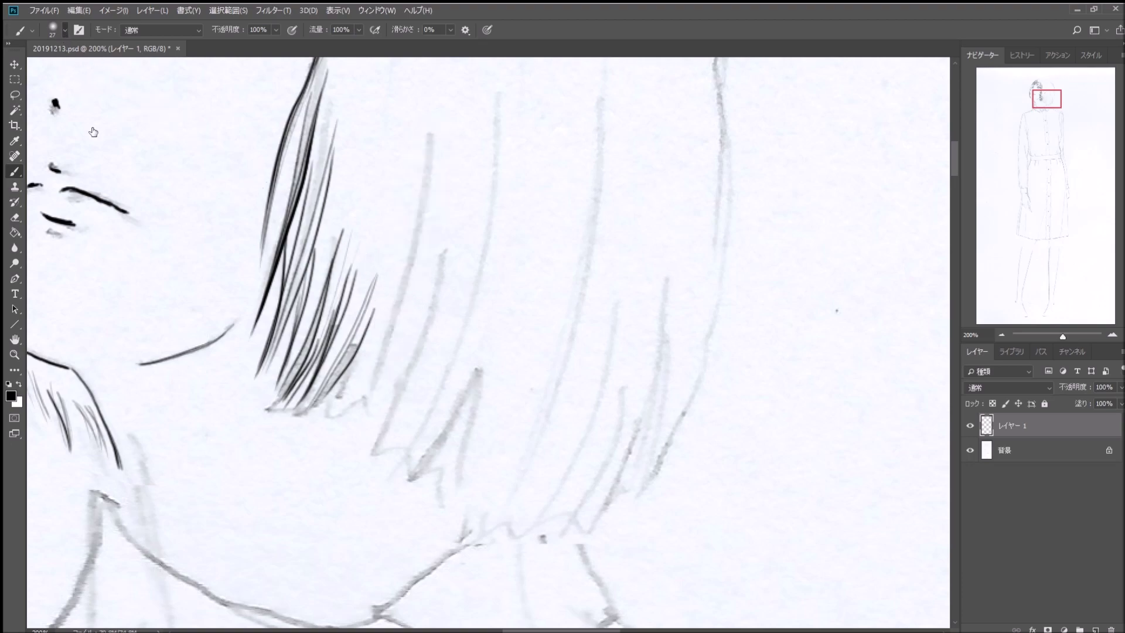
key("shift+bracketright")
left_click_drag(425, 144, 372, 403)
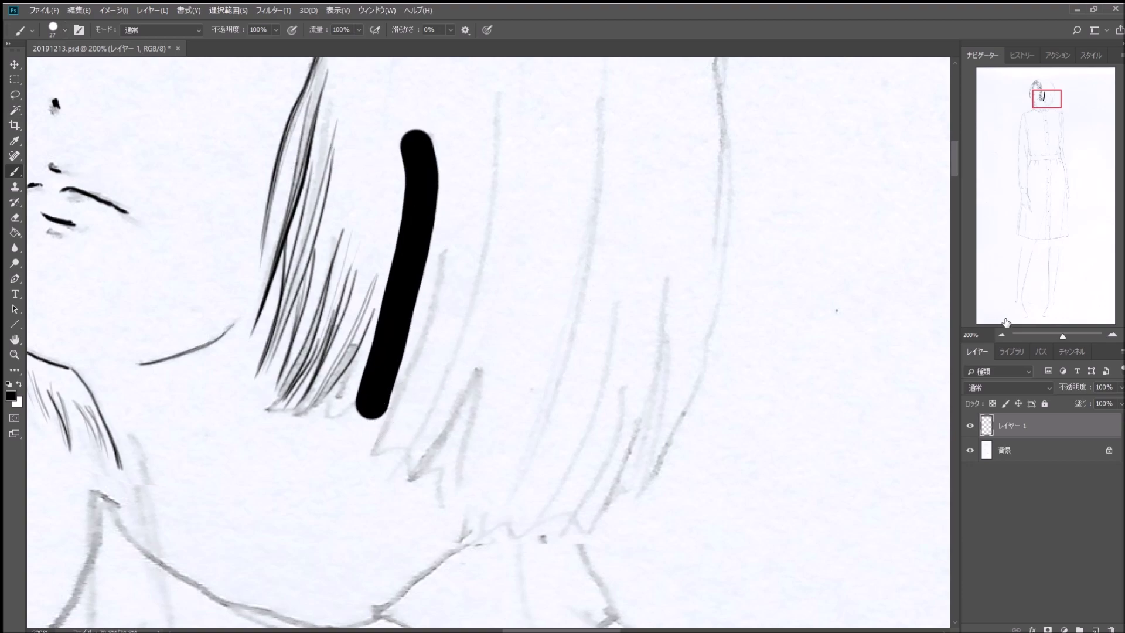
left_click(1000, 336)
Step: Clear the trial strokes and shrink the brush, checking with test dots that are undone
key("ctrl+z")
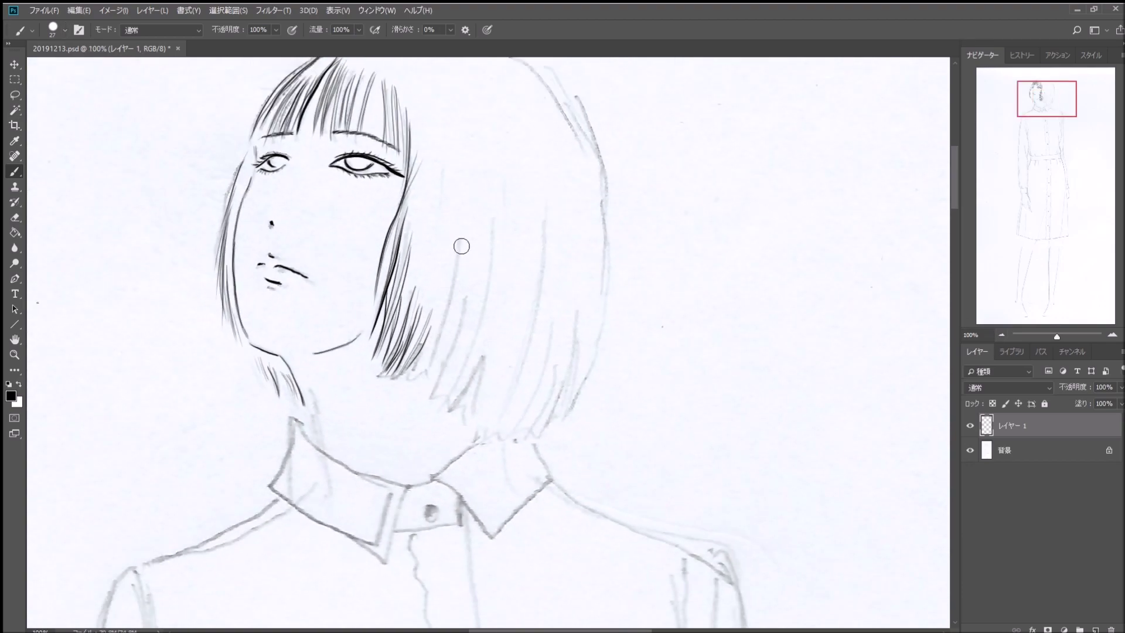
left_click_drag(458, 242, 434, 352)
key("ctrl+z")
left_click(667, 261)
key("ctrl+z")
key("[")
left_click(679, 184)
key("ctrl+z")
Step: Ink thin strands down the right hair with fine hatching toward the tip
left_click_drag(460, 245, 432, 359)
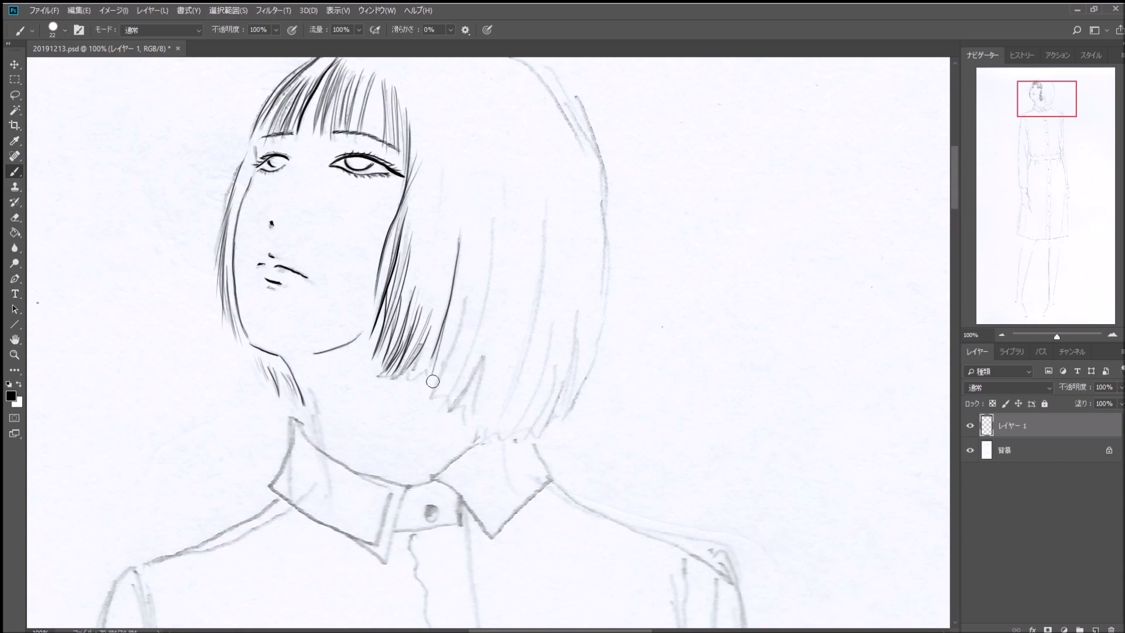
mouse_move(460, 232)
left_mouse_down()
mouse_move(442, 325)
mouse_move(418, 378)
left_mouse_up()
left_click_drag(431, 341, 414, 380)
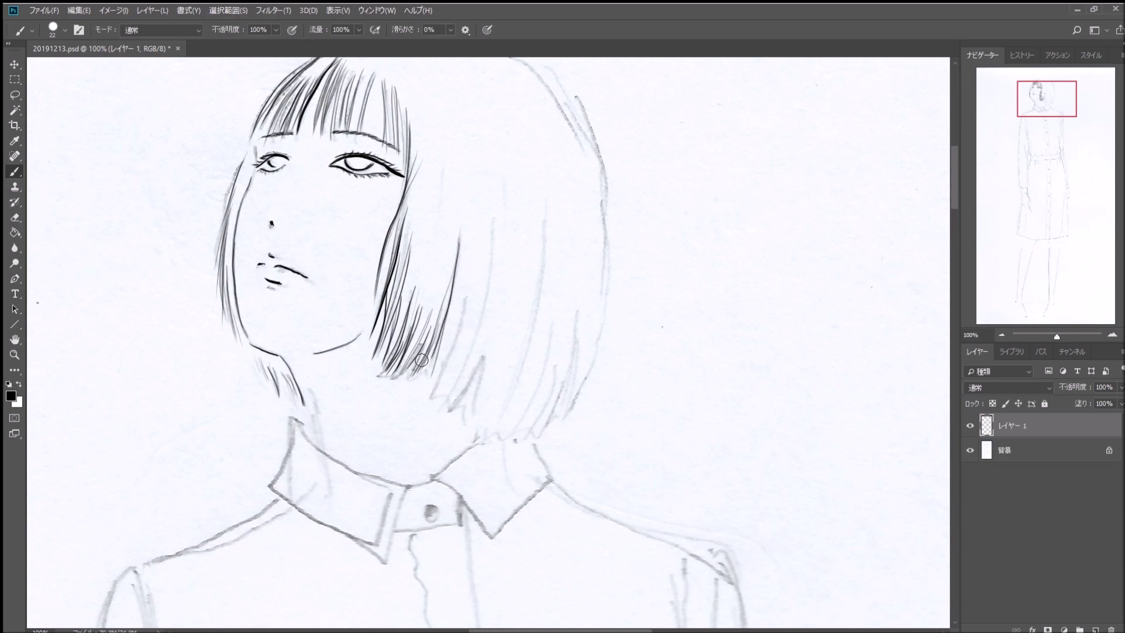
left_click_drag(440, 325, 433, 367)
left_click_drag(467, 300, 435, 387)
left_click_drag(459, 329, 432, 392)
left_click_drag(456, 352, 442, 397)
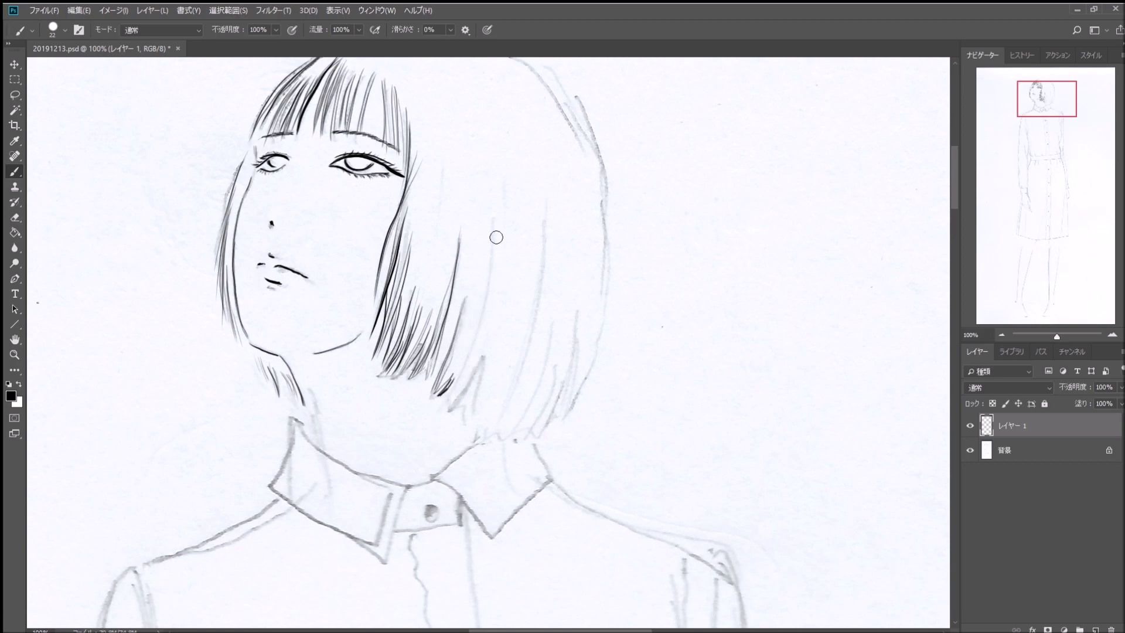
Step: Add a long strand to the hair tip and hatch more strands along the lower hair
mouse_move(494, 235)
left_mouse_down()
mouse_move(456, 405)
mouse_move(446, 400)
left_mouse_up()
left_click_drag(492, 296, 452, 396)
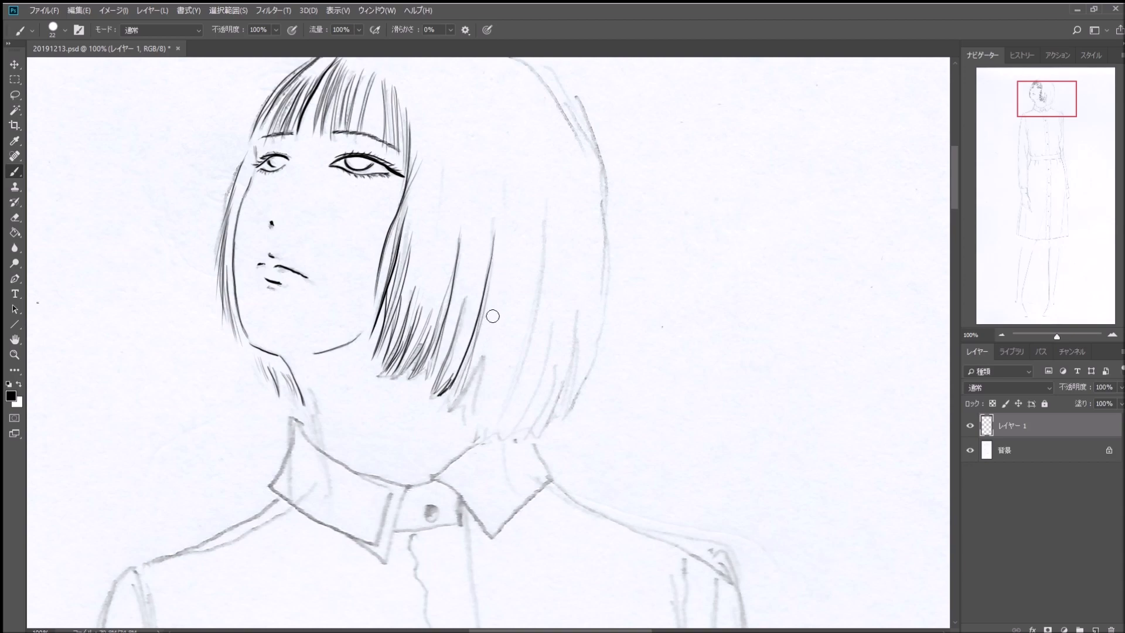
left_click_drag(491, 317, 452, 408)
left_click_drag(489, 337, 455, 418)
mouse_move(487, 362)
left_mouse_down()
mouse_move(456, 417)
mouse_move(469, 417)
left_mouse_up()
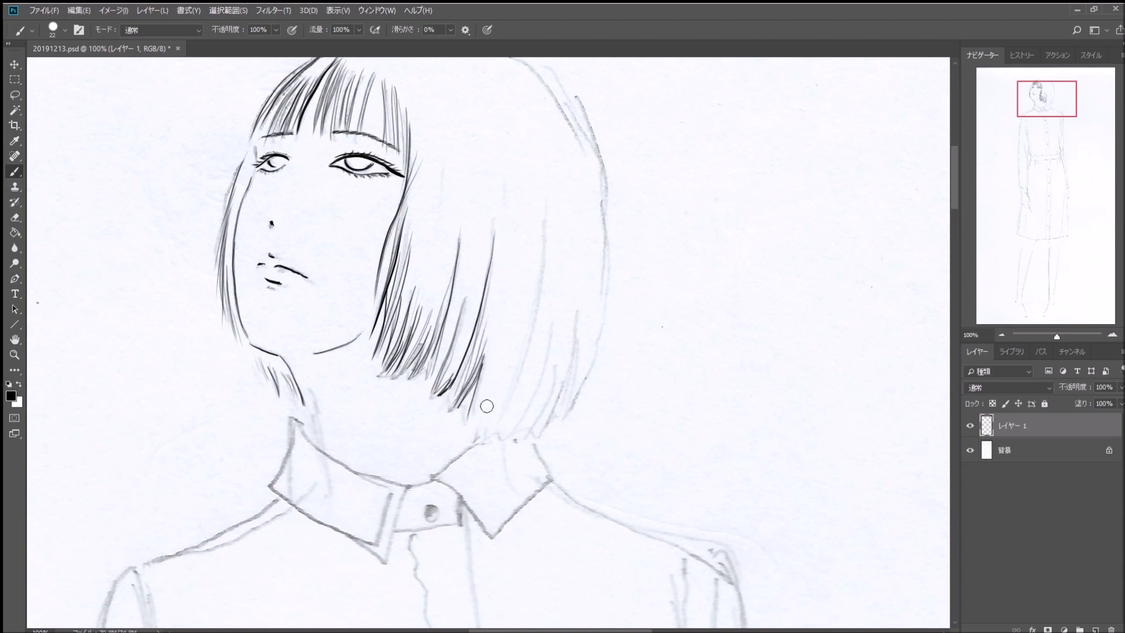
Step: Ink long thin strands and hooked strokes along the right hair ends and tips
mouse_move(538, 222)
left_mouse_down()
mouse_move(509, 407)
mouse_move(493, 427)
left_mouse_up()
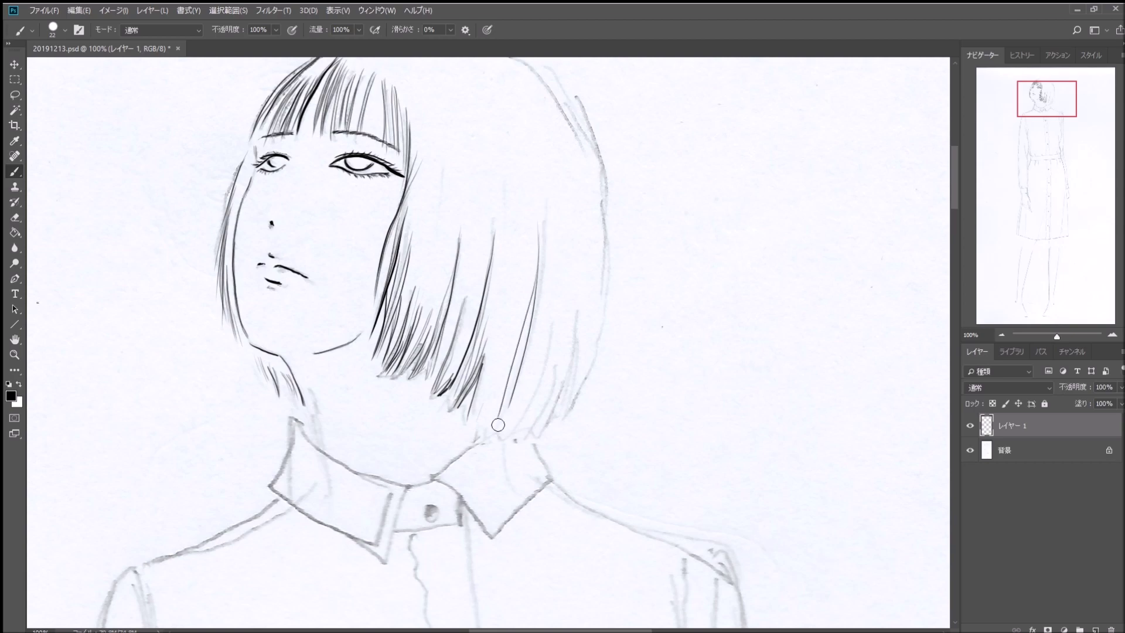
left_click_drag(544, 305, 480, 431)
mouse_move(509, 388)
left_mouse_down()
mouse_move(481, 439)
mouse_move(503, 438)
left_mouse_up()
left_click_drag(554, 345, 531, 409)
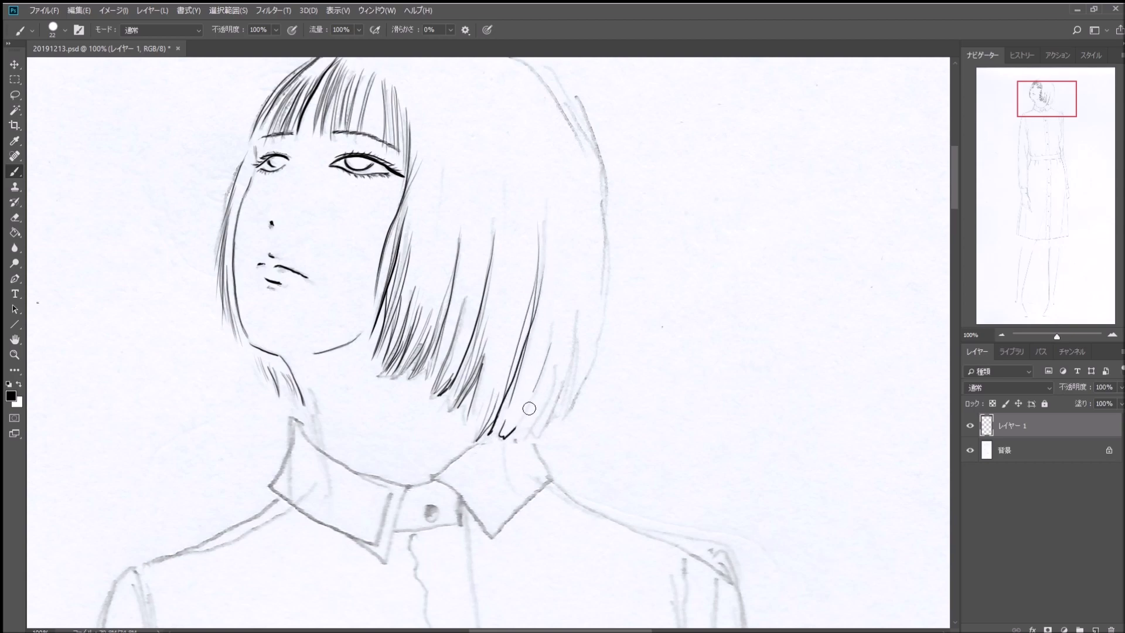
mouse_move(557, 368)
left_mouse_down()
mouse_move(523, 436)
mouse_move(531, 421)
mouse_move(526, 436)
mouse_move(544, 431)
left_mouse_up()
left_click_drag(591, 315, 561, 401)
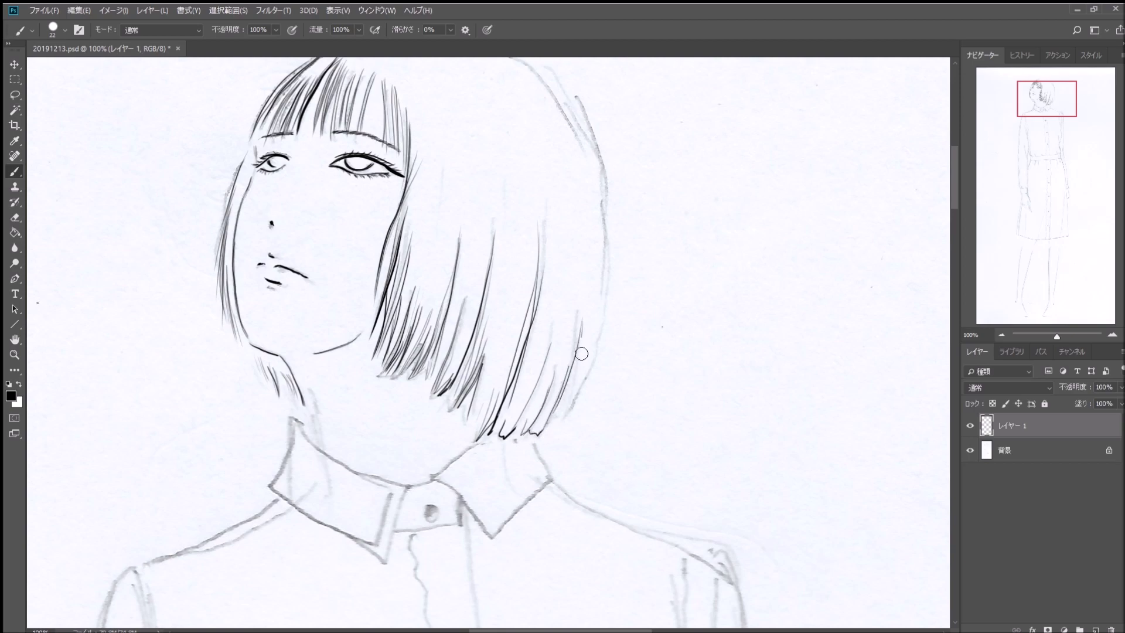
left_click_drag(584, 347, 557, 427)
mouse_move(587, 376)
left_mouse_down()
mouse_move(558, 428)
mouse_move(566, 416)
left_mouse_up()
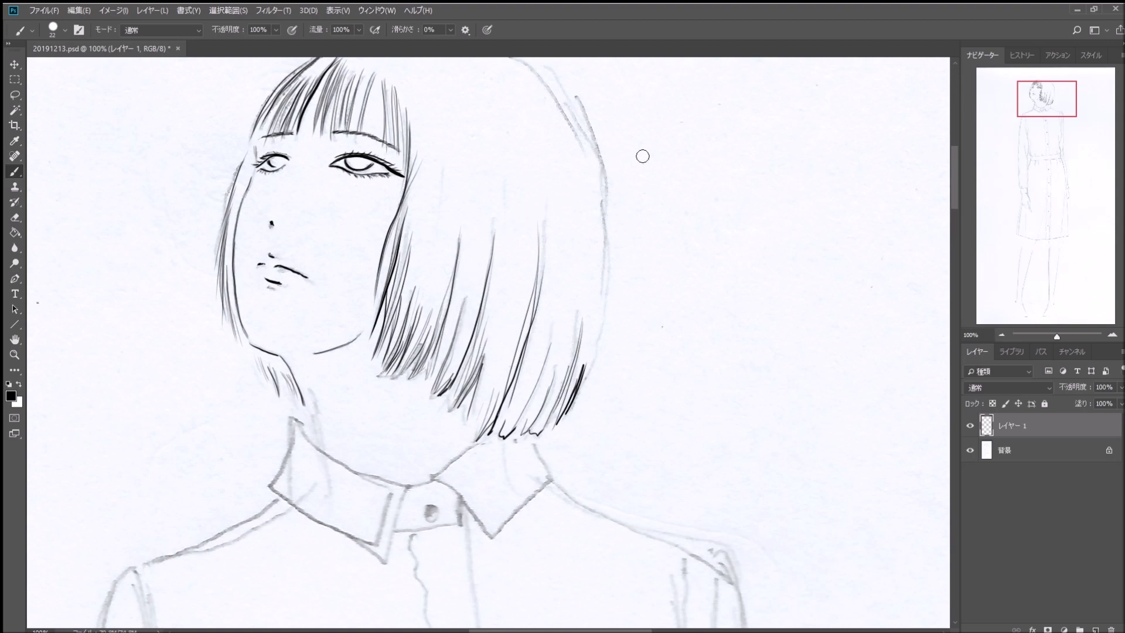
Step: At 66.67% zoom, ink the bob's crown and darken its right outer outline down to the tip
left_click(1001, 335)
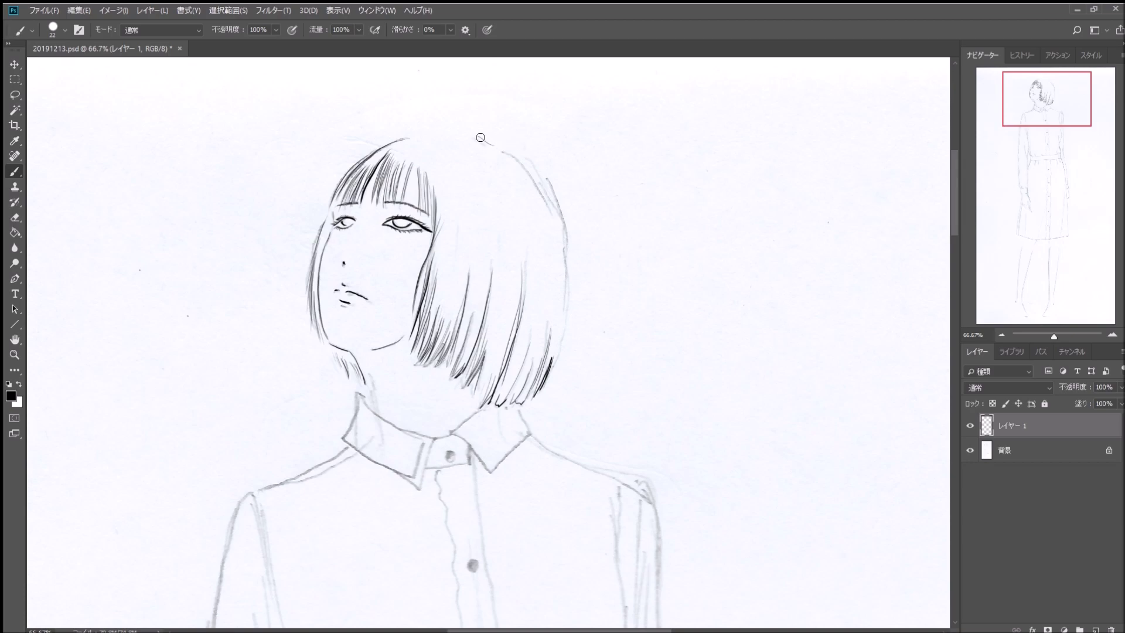
mouse_move(478, 135)
left_mouse_down()
mouse_move(529, 171)
mouse_move(554, 232)
left_mouse_up()
left_click_drag(537, 174, 564, 257)
left_click_drag(553, 194, 558, 338)
left_click_drag(565, 222, 554, 361)
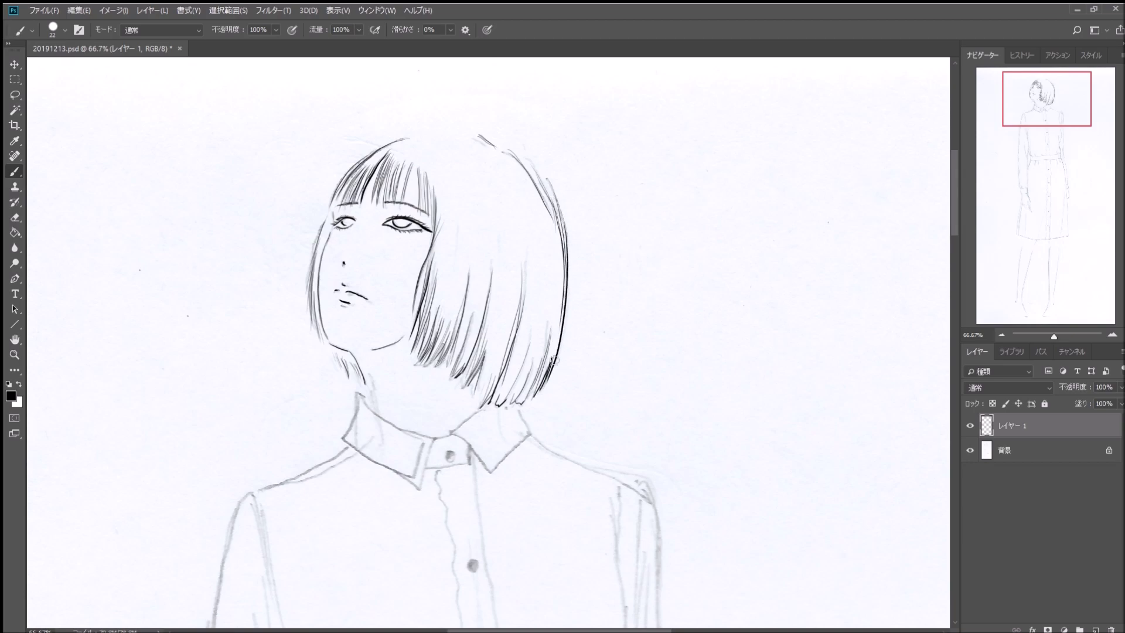
left_click_drag(566, 288, 554, 359)
Step: Ink thin inner hair strands, a crown-to-bangs strand, the left cheek contour and the right hair edge
left_click_drag(512, 221, 498, 360)
left_click_drag(462, 228, 452, 308)
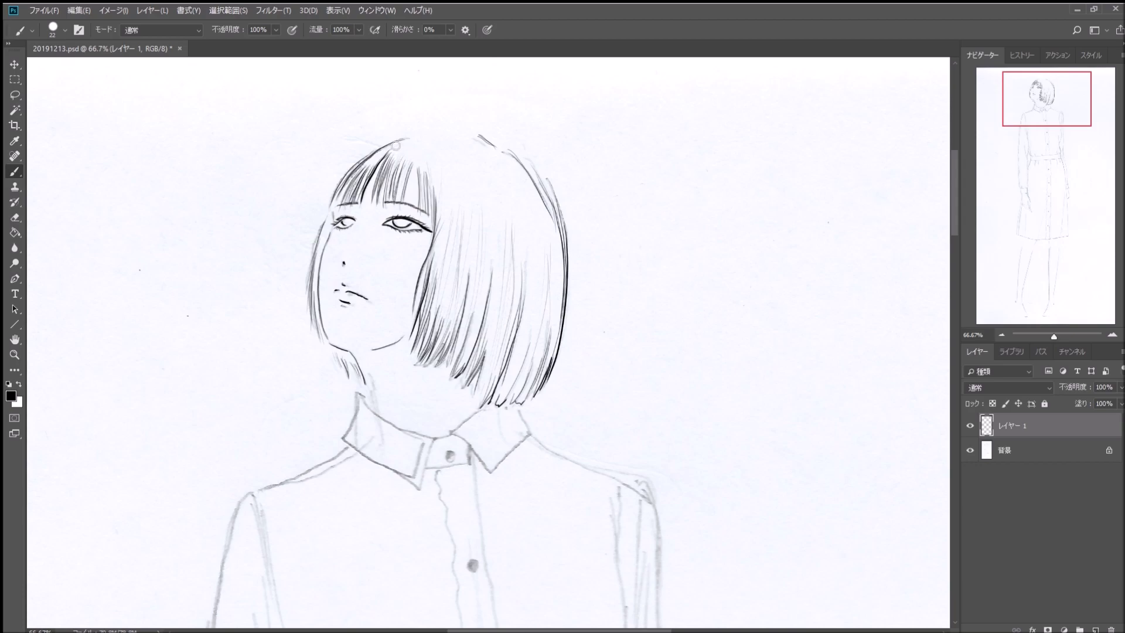
left_click_drag(396, 145, 355, 180)
left_click_drag(324, 238, 312, 302)
left_click_drag(539, 309, 507, 390)
left_click_drag(549, 222, 552, 346)
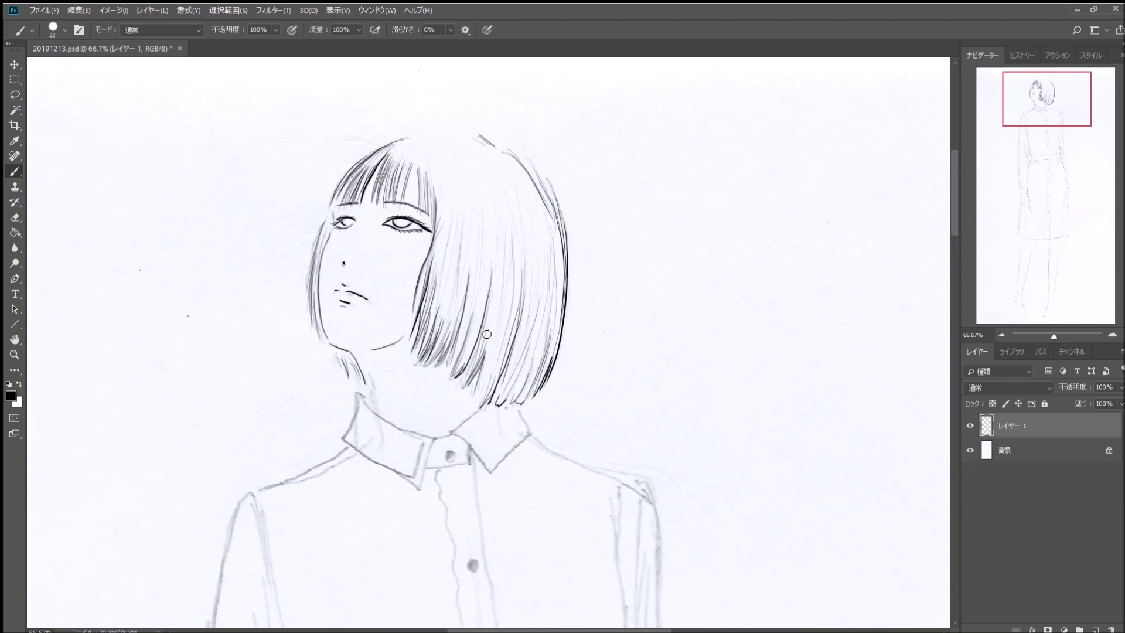
mouse_move(475, 166)
left_mouse_down()
mouse_move(475, 332)
mouse_move(460, 333)
left_mouse_up()
left_click_drag(440, 171, 441, 258)
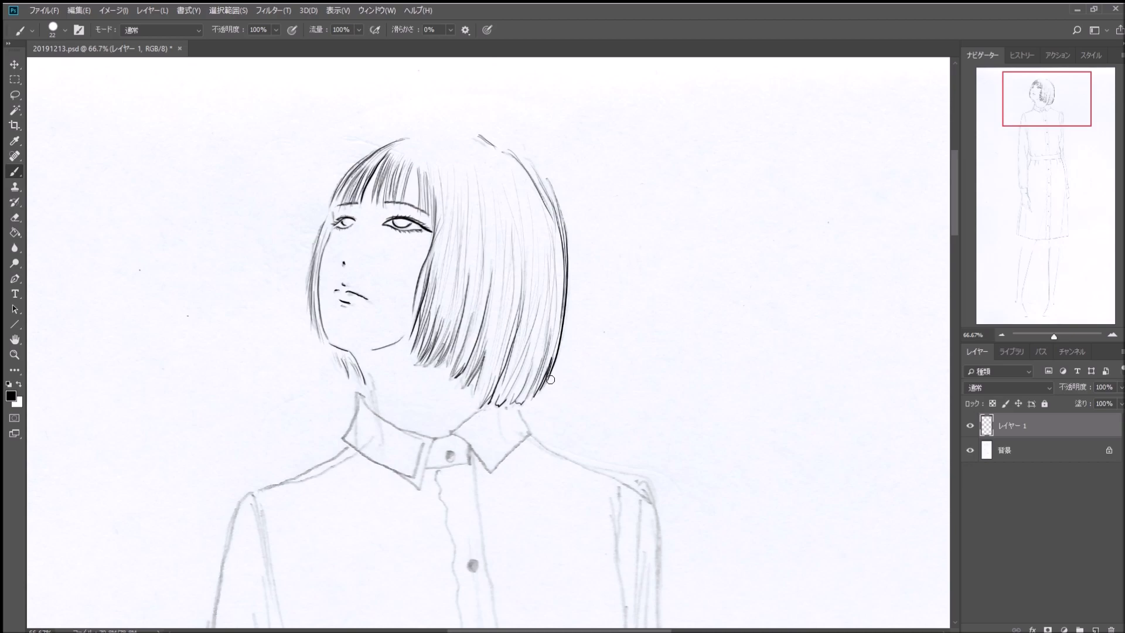
Step: Add a new layer above the background and hide the ink and background layers
left_click(1052, 452)
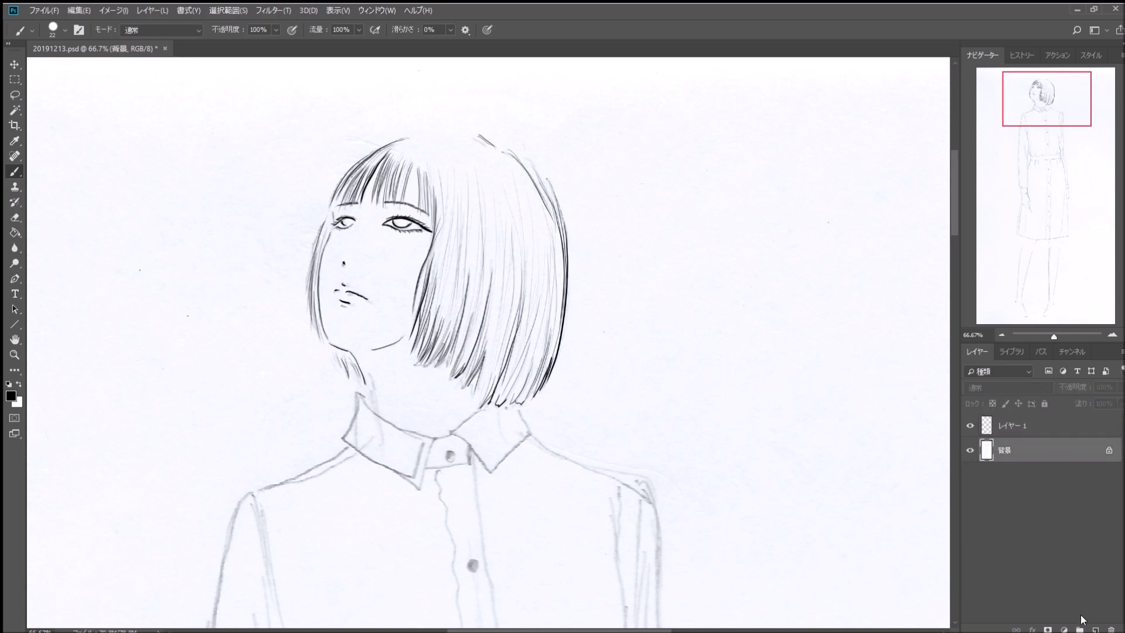
left_click(1095, 628)
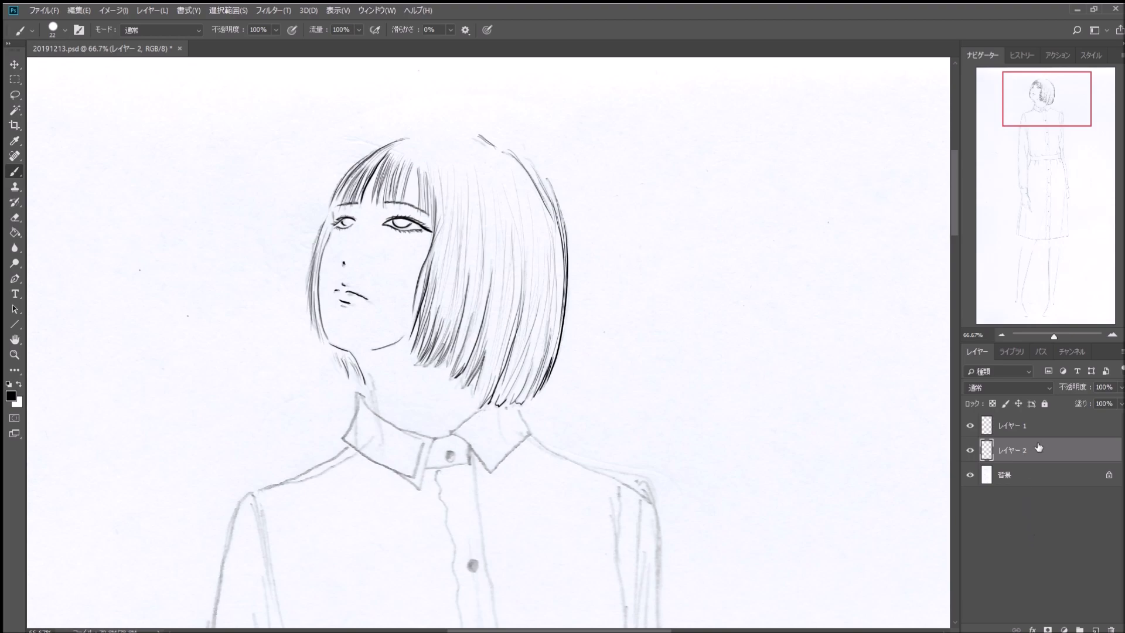
left_click(971, 426)
left_click(970, 475)
left_click(970, 426)
left_click(971, 475)
left_click(970, 425)
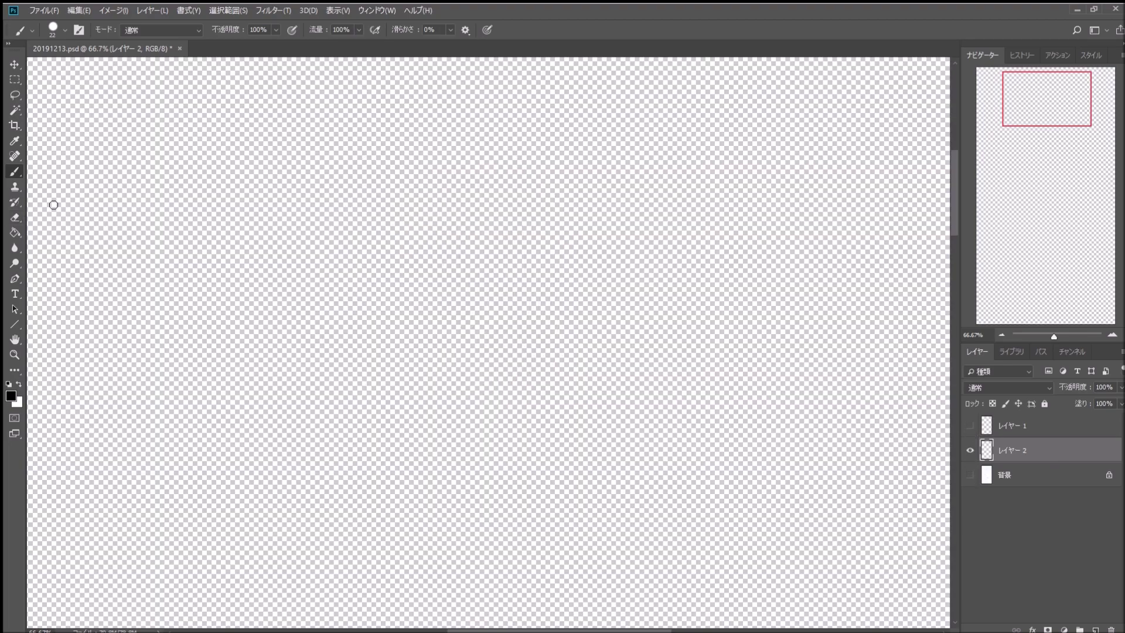
Step: Fill the new layer white with the Paint Bucket, then show ink and sketch and hide it
left_click(15, 232)
left_click(19, 383)
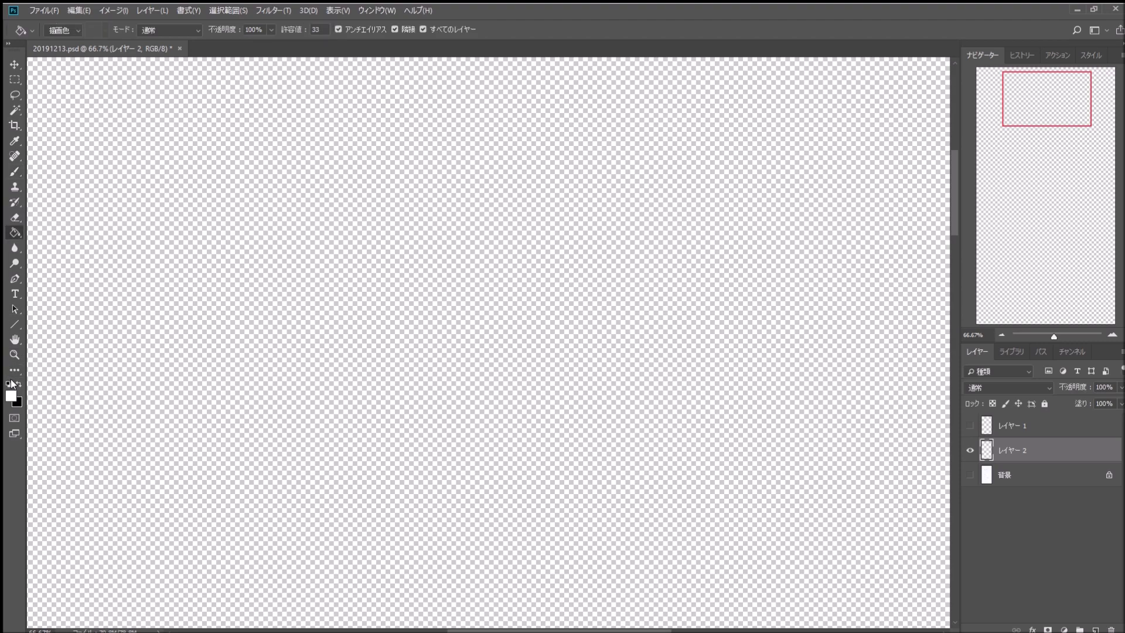
left_click(300, 412)
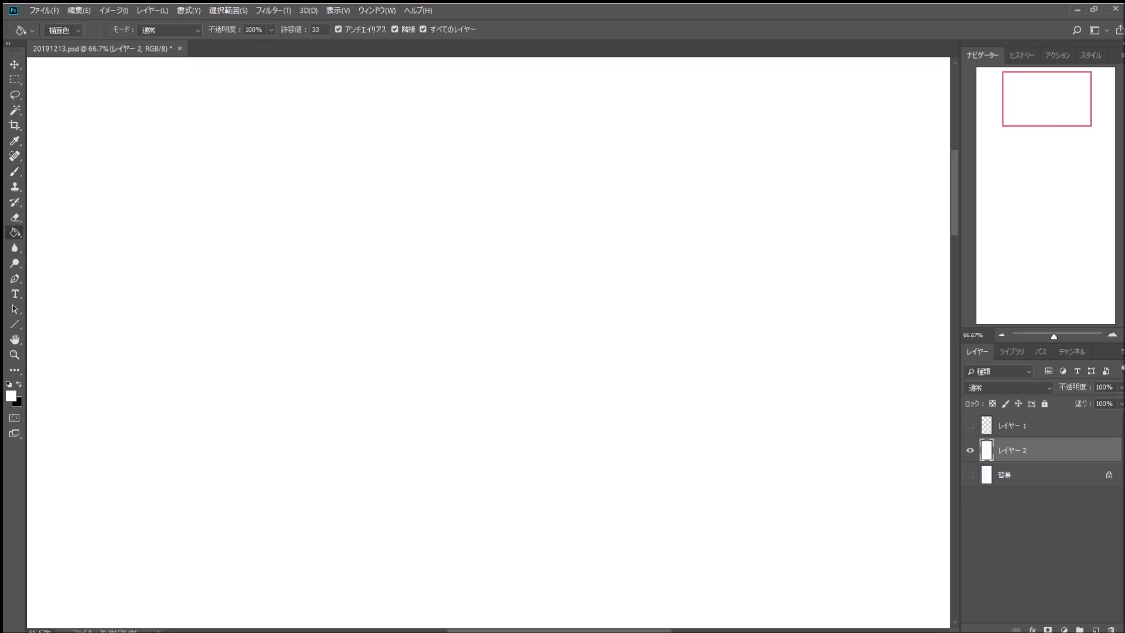
left_click(970, 425)
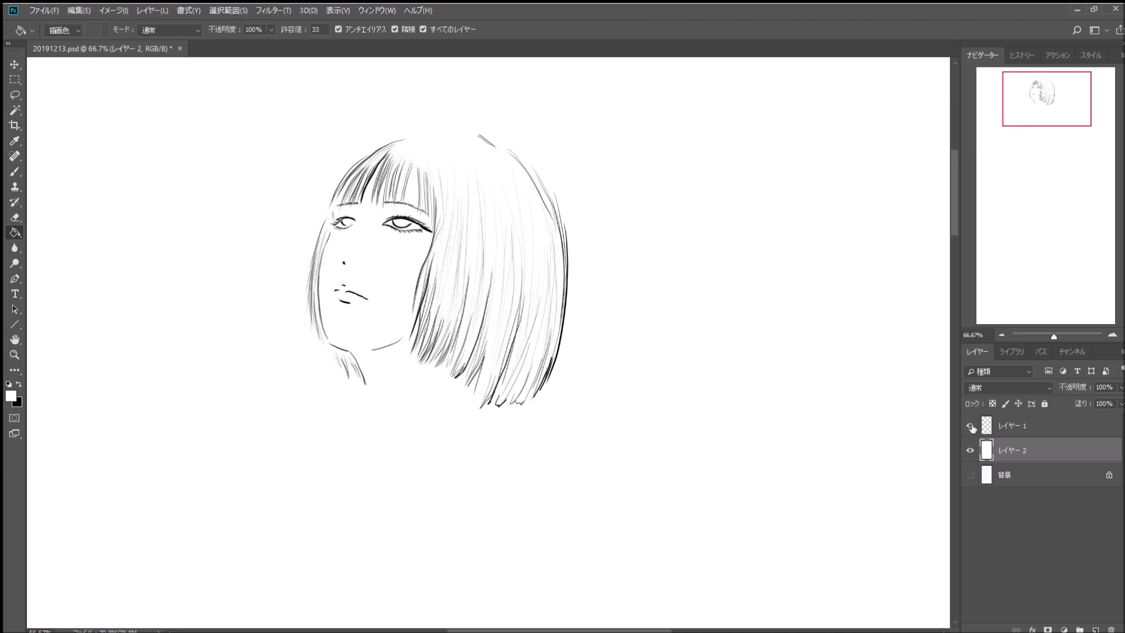
left_click(971, 475)
left_click(971, 451)
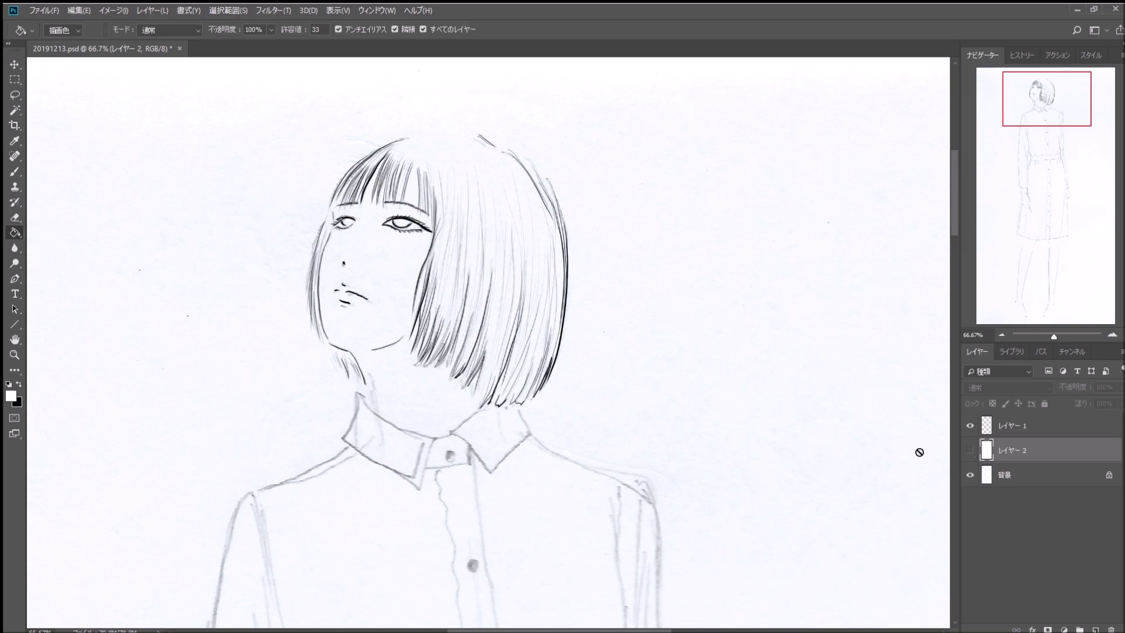
Step: Add a new layer above the ink layer, bring the collar into view and select the Brush
left_click(1050, 432)
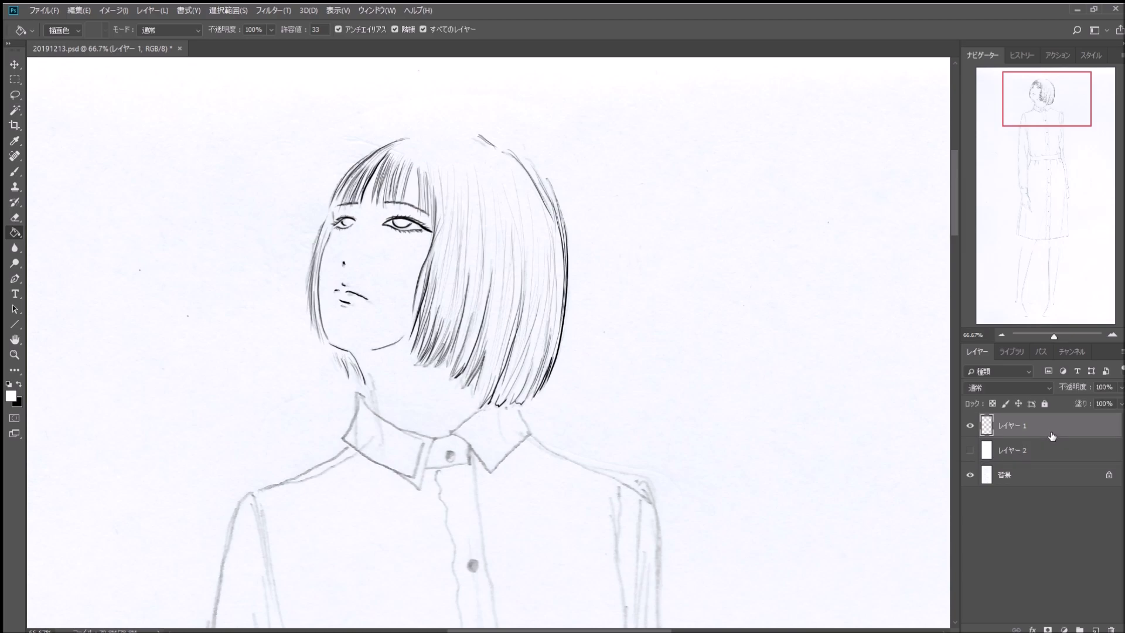
left_click(1095, 629)
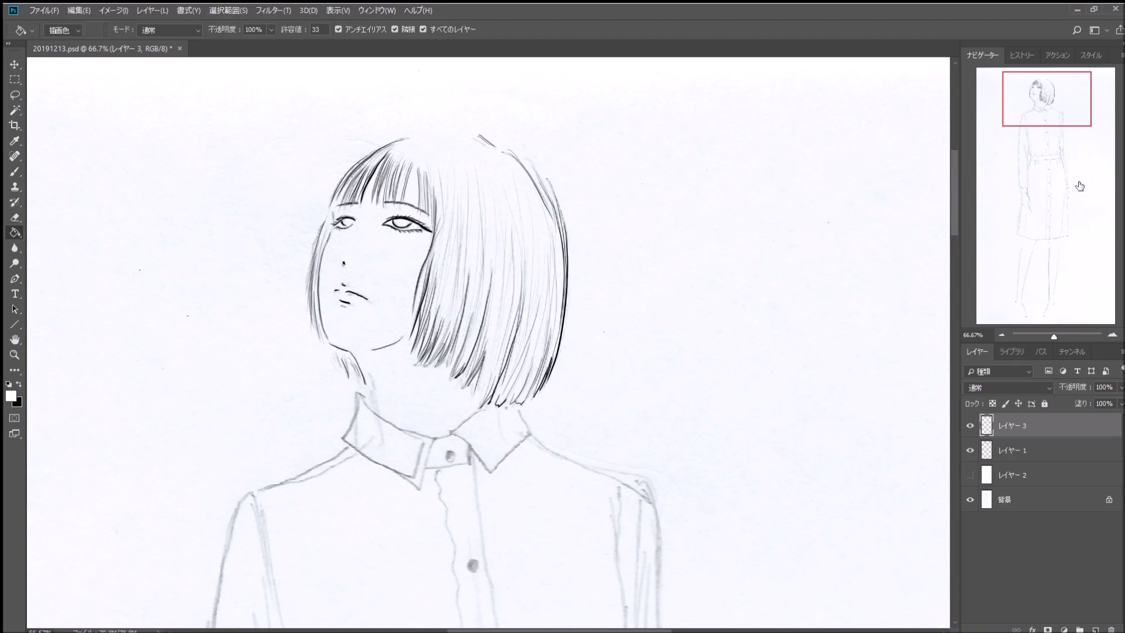
left_click_drag(1058, 121, 1055, 139)
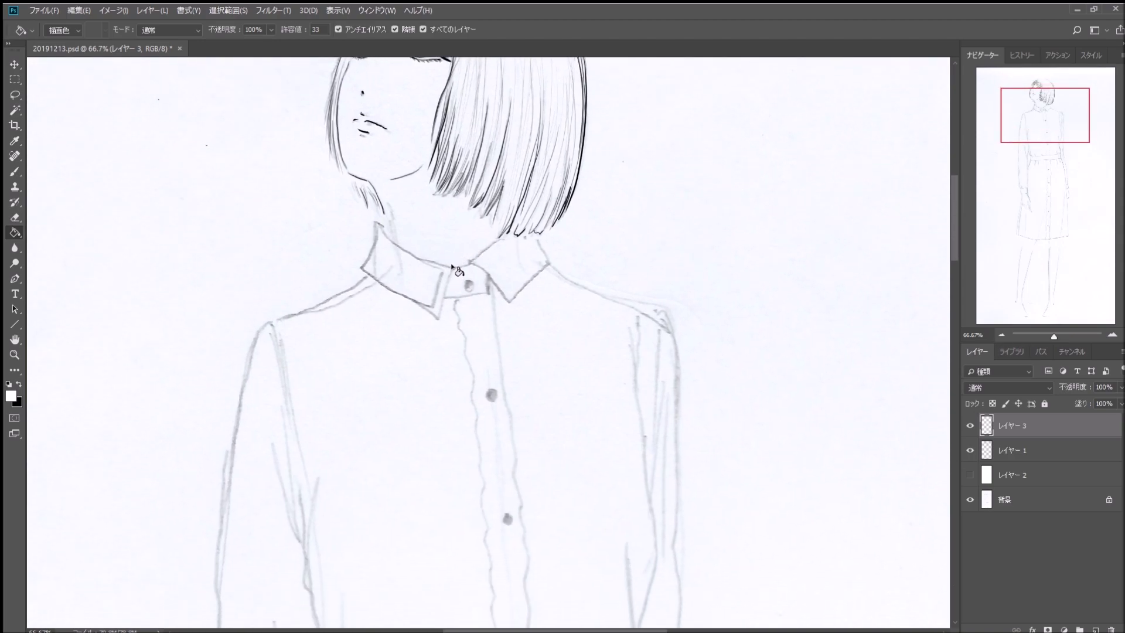
left_click(15, 171)
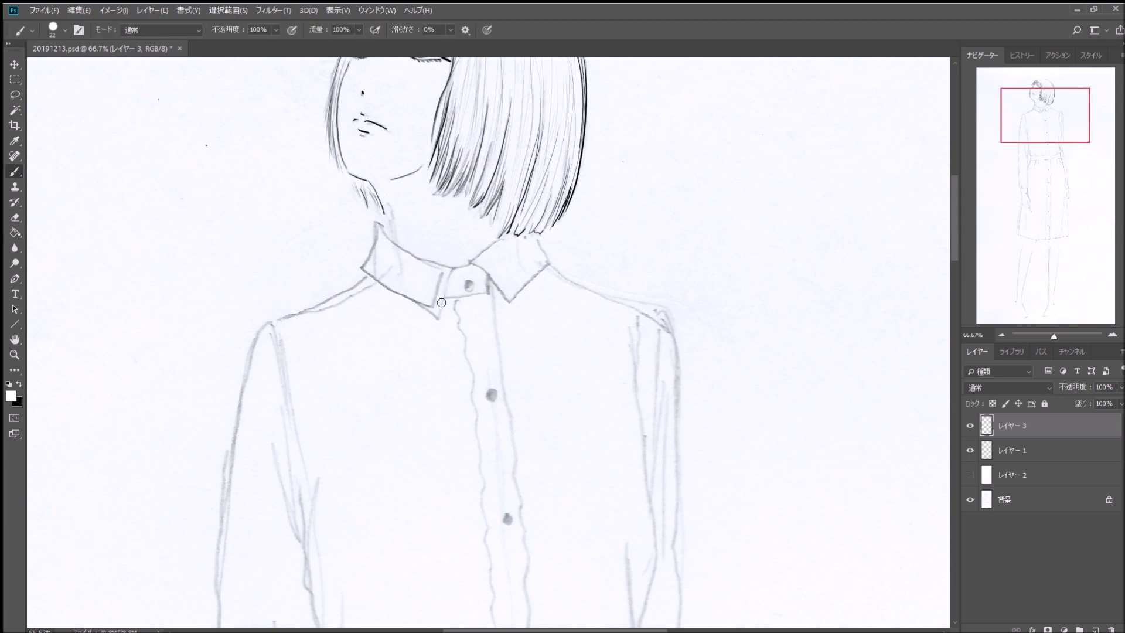
Step: Ink the left collar point's edges and top corner in bold black, replacing a white stroke
left_click_drag(456, 265, 439, 316)
key("ctrl+z")
left_click(9, 385)
left_click_drag(458, 265, 438, 319)
mouse_move(457, 266)
left_mouse_down()
mouse_move(408, 250)
mouse_move(376, 222)
mouse_move(364, 262)
mouse_move(440, 320)
left_mouse_up()
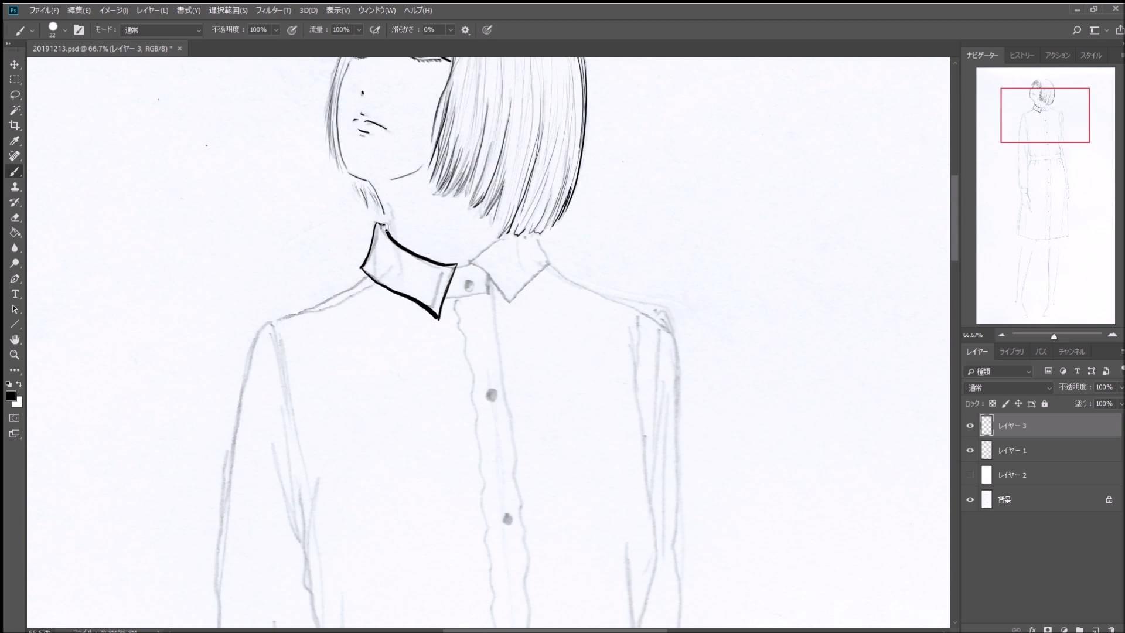
mouse_move(376, 223)
left_mouse_down()
mouse_move(438, 245)
mouse_move(455, 281)
mouse_move(442, 314)
left_mouse_up()
left_click_drag(470, 266, 459, 267)
Step: Ink the inner edge of the left collar point and undo a stroke on the right collar
left_click_drag(1047, 132, 1041, 125)
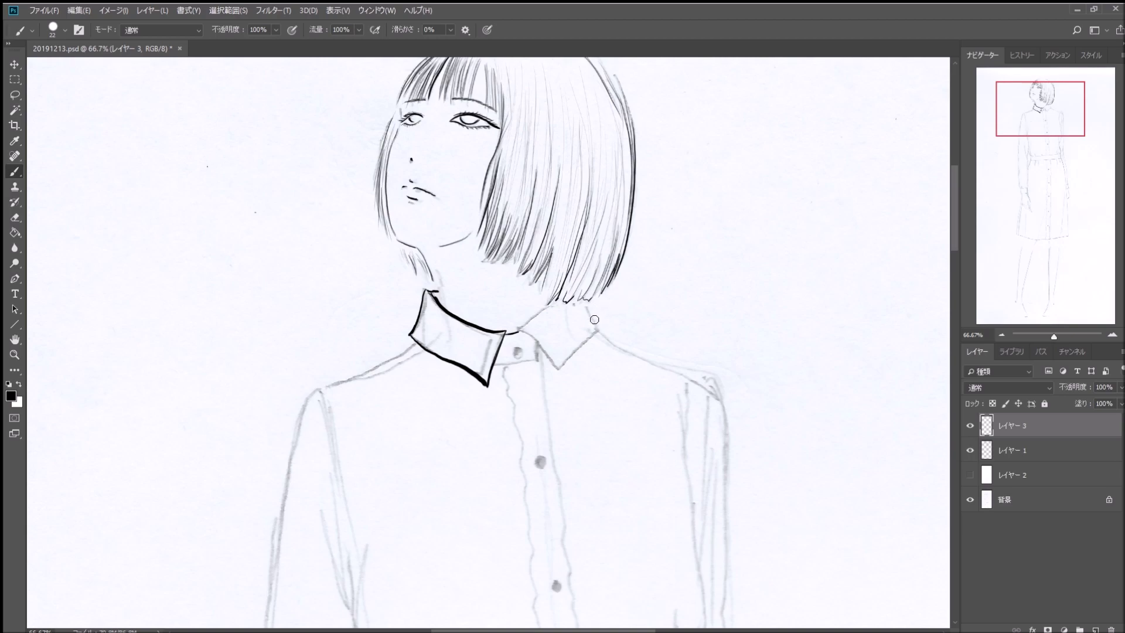
left_click_drag(520, 330, 554, 371)
left_click_drag(583, 304, 595, 330)
key("ctrl+z")
Step: Ink the right collar's underside and edge, and both shoulder lines from the collar tips
mouse_move(568, 303)
left_mouse_down()
mouse_move(588, 336)
mouse_move(553, 373)
left_mouse_up()
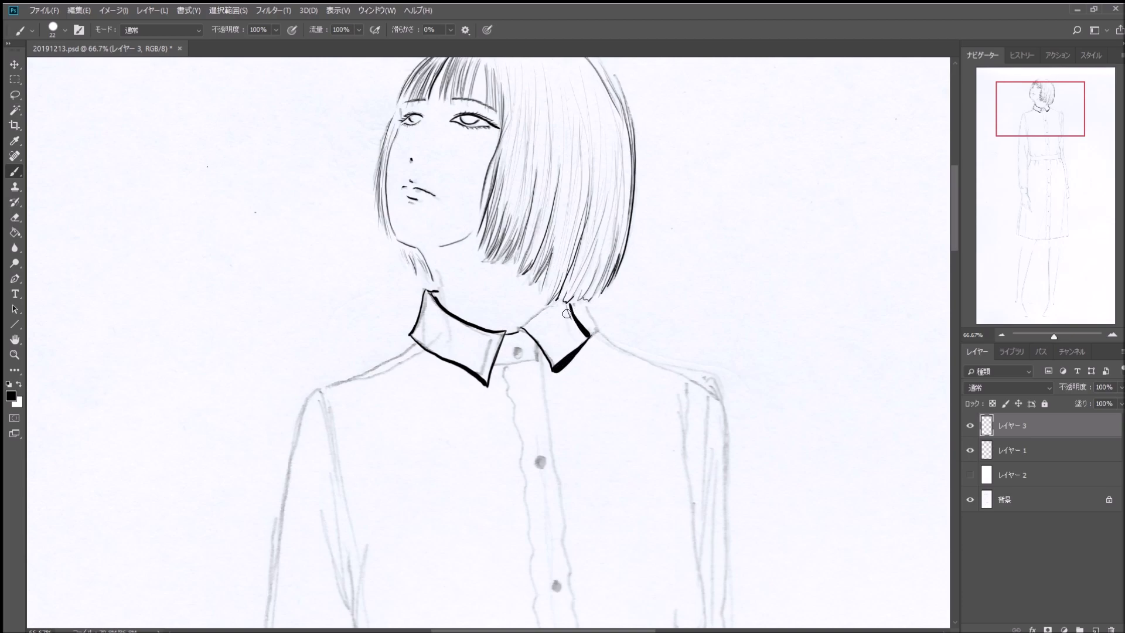
mouse_move(527, 326)
left_mouse_down()
mouse_move(557, 304)
mouse_move(521, 330)
mouse_move(538, 359)
mouse_move(497, 367)
left_mouse_up()
mouse_move(592, 339)
left_mouse_down()
mouse_move(719, 381)
mouse_move(726, 411)
left_mouse_up()
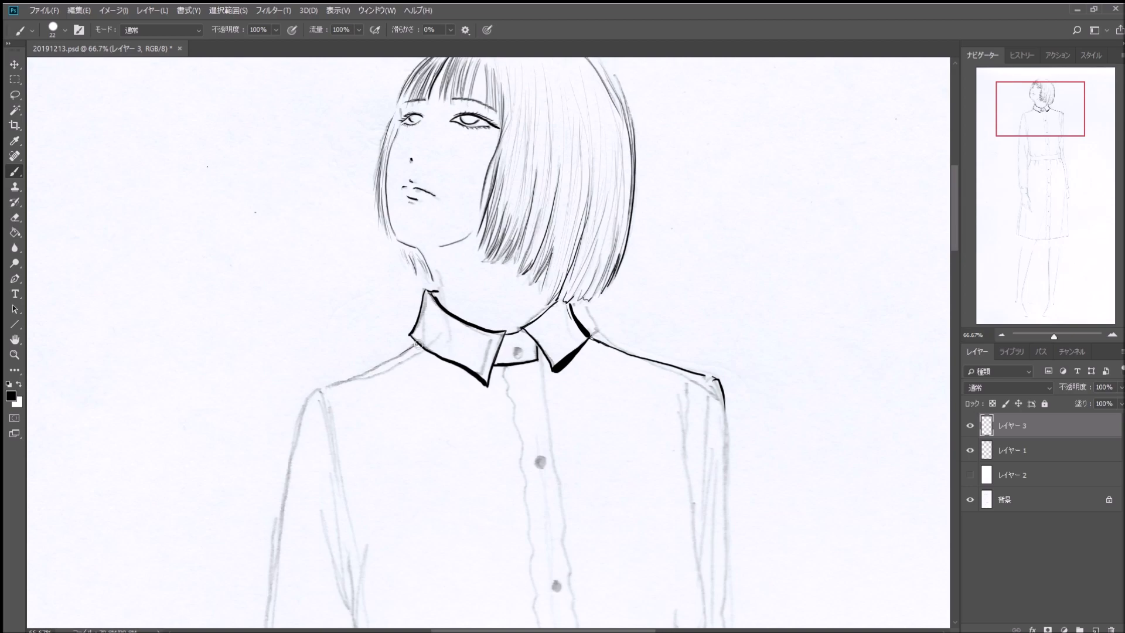
mouse_move(417, 344)
left_mouse_down()
mouse_move(326, 387)
mouse_move(296, 434)
mouse_move(282, 498)
left_mouse_up()
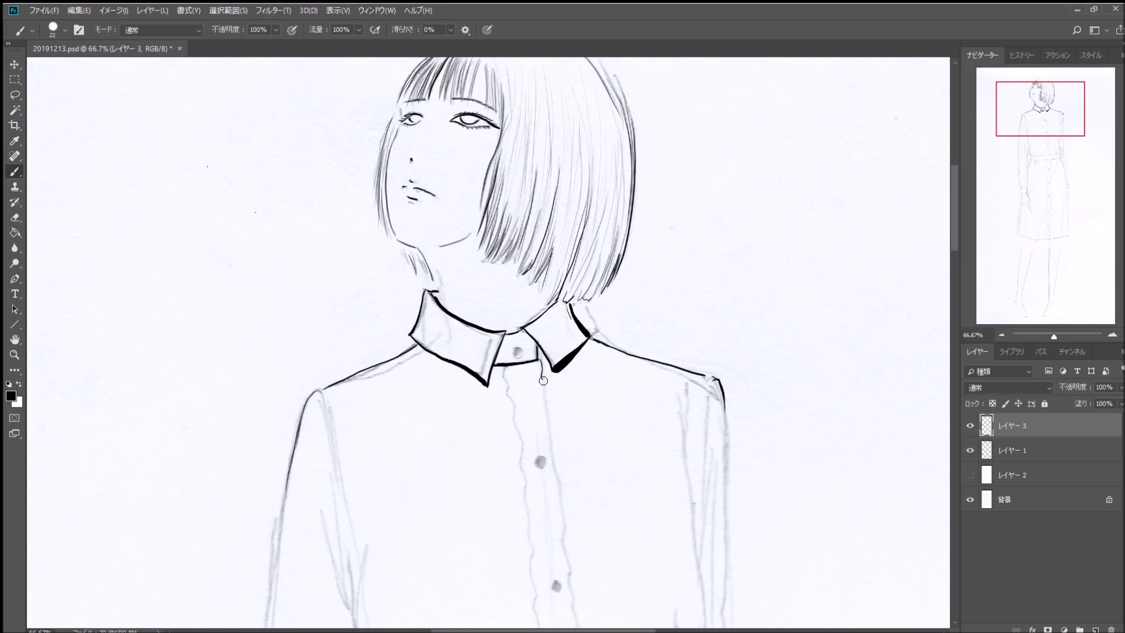
left_click_drag(543, 381, 544, 391)
left_click_drag(511, 334, 525, 329)
Step: Zoom the canvas out to 33.33% in the Navigator
left_click(992, 334)
type("33.33")
key("Return")
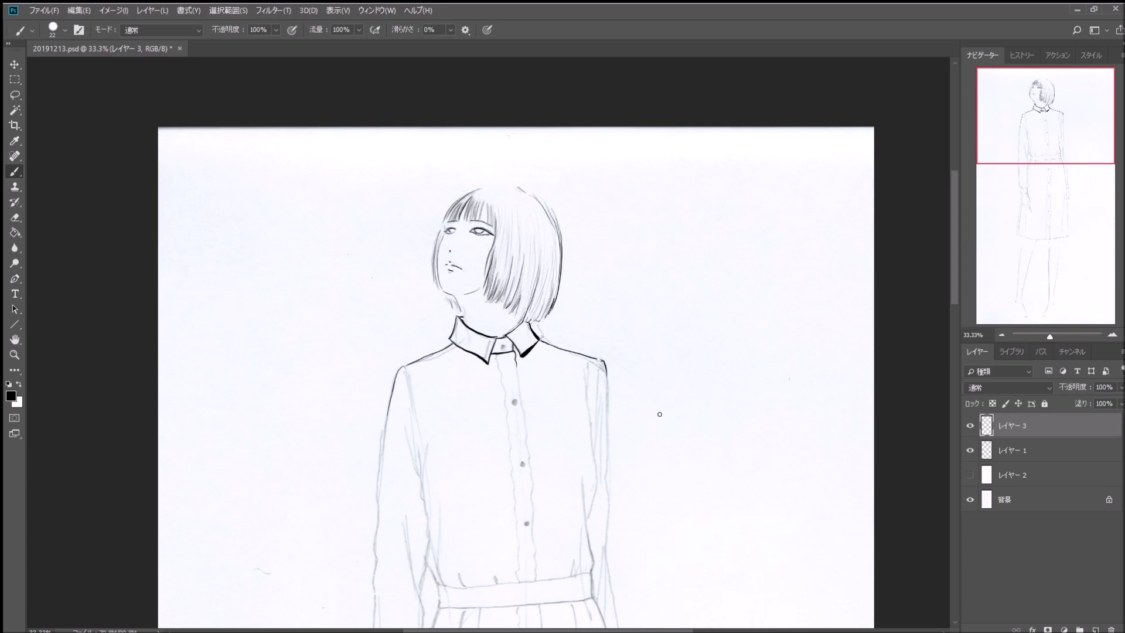
left_click(971, 426)
left_click(970, 426)
left_click(971, 500)
left_click(971, 475)
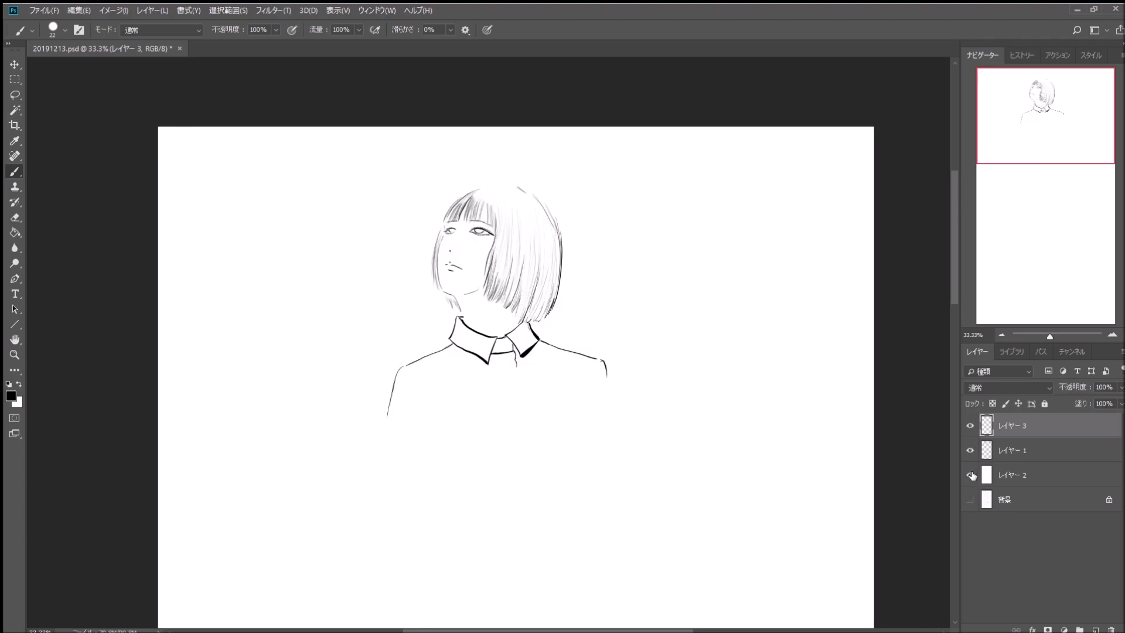
left_click(971, 474)
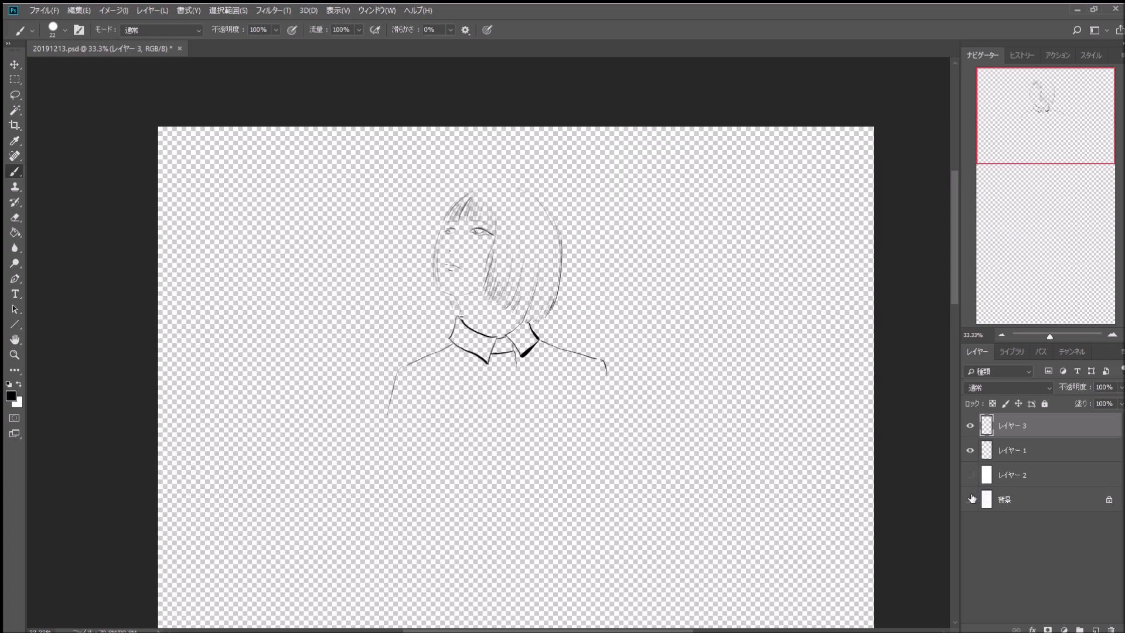
left_click(971, 500)
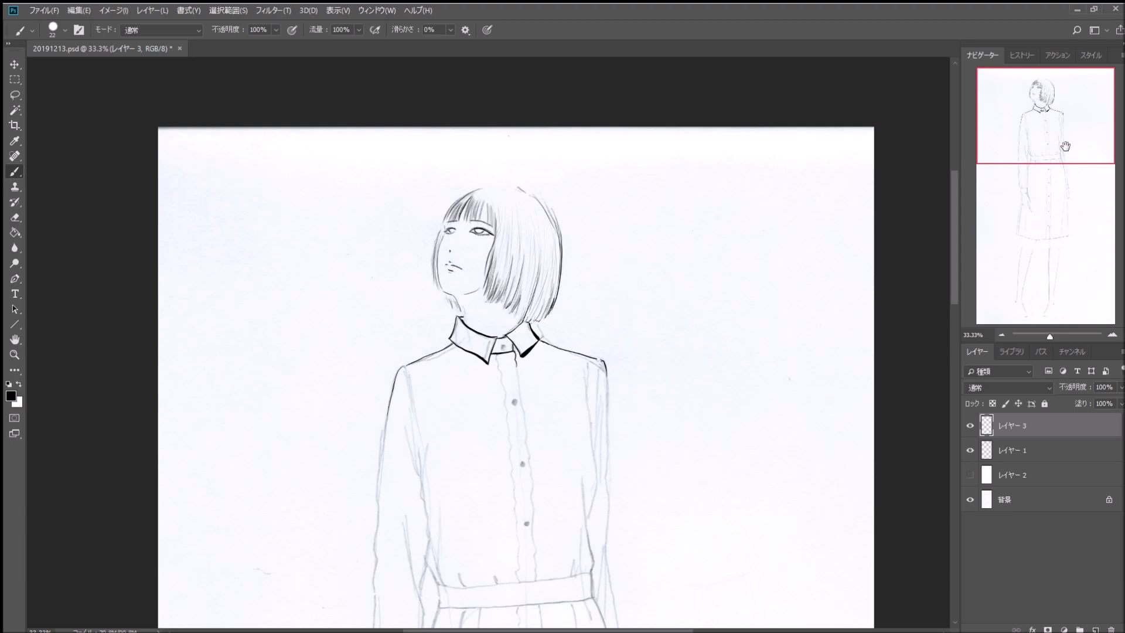
left_click_drag(1065, 146, 1075, 243)
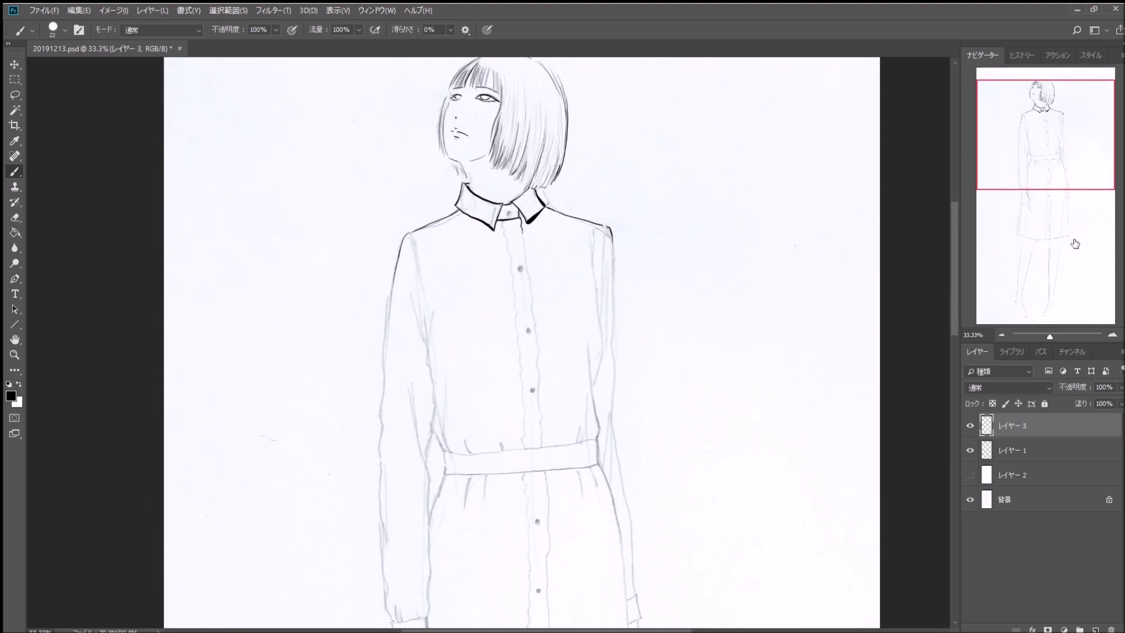
Step: At 50% zoom, ink the right sleeve edge downward with hatching along it
left_click(1113, 335)
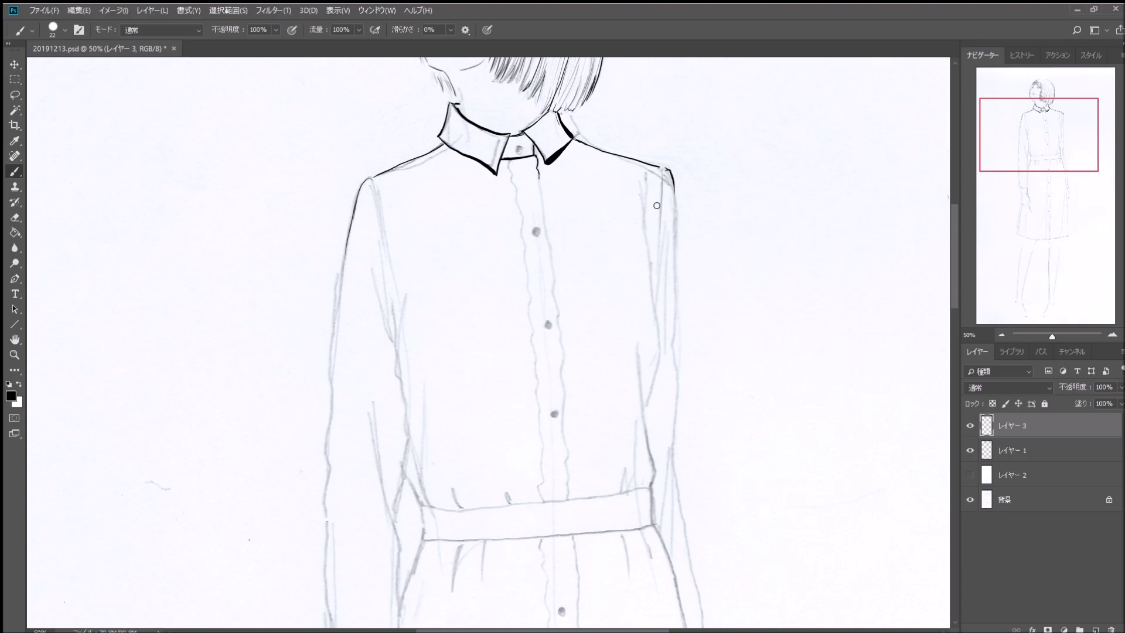
left_click_drag(662, 176, 661, 293)
left_click_drag(665, 215, 660, 302)
left_click_drag(664, 173, 659, 310)
left_click_drag(654, 247, 647, 439)
mouse_move(645, 346)
left_mouse_down()
mouse_move(651, 489)
mouse_move(654, 441)
left_mouse_up()
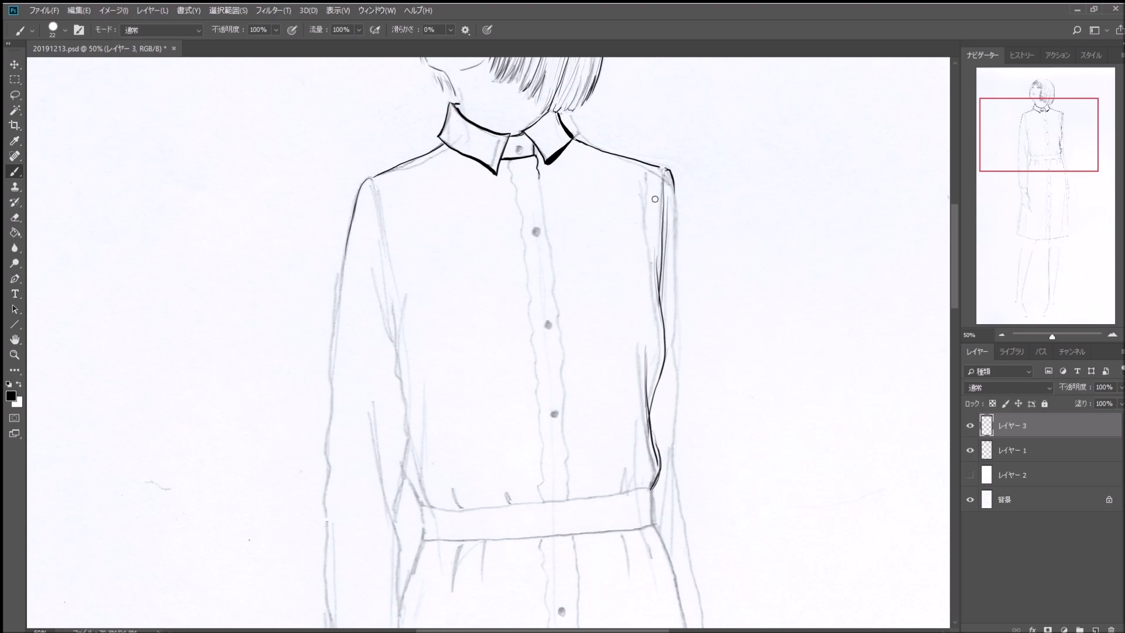
left_click_drag(657, 218, 664, 299)
left_click_drag(670, 246, 662, 306)
Step: Trace the left sleeve's outer outline and inner line, adding a fan of fold strokes
left_click_drag(351, 201, 335, 287)
left_click_drag(362, 183, 331, 357)
left_click_drag(333, 315, 329, 445)
left_click_drag(334, 390, 326, 536)
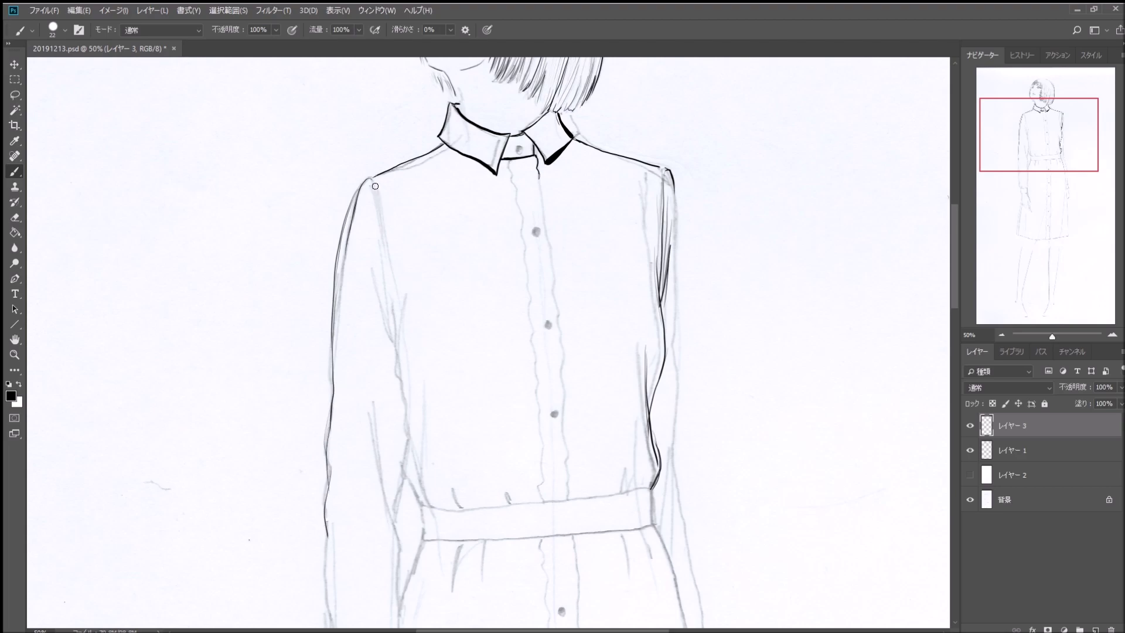
left_click_drag(374, 179, 396, 317)
left_click_drag(379, 183, 400, 329)
left_click_drag(415, 261, 401, 352)
mouse_move(408, 275)
left_mouse_down()
mouse_move(399, 353)
mouse_move(394, 341)
left_mouse_up()
mouse_move(367, 268)
left_mouse_down()
mouse_move(394, 344)
mouse_move(390, 256)
left_mouse_up()
mouse_move(394, 265)
left_mouse_down()
mouse_move(378, 225)
mouse_move(391, 298)
left_mouse_up()
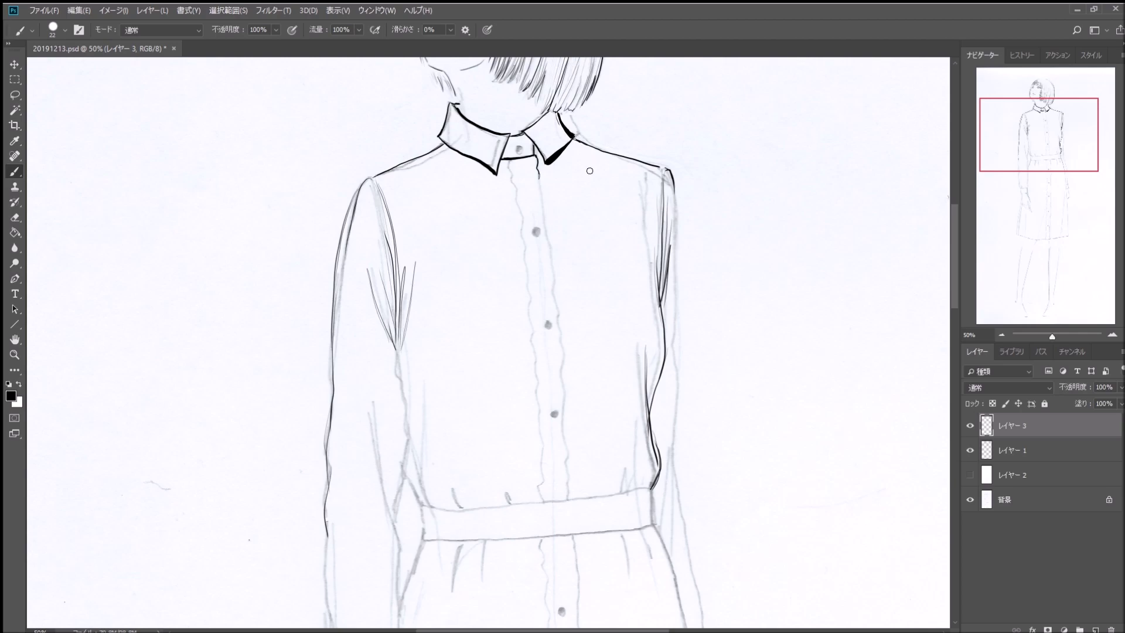
Step: Add right sleeve folds and contour, undo them, and redraw the right sleeve edge
left_click_drag(654, 229, 661, 281)
left_click_drag(644, 200, 655, 324)
mouse_move(657, 249)
left_mouse_down()
mouse_move(665, 311)
mouse_move(644, 433)
left_mouse_up()
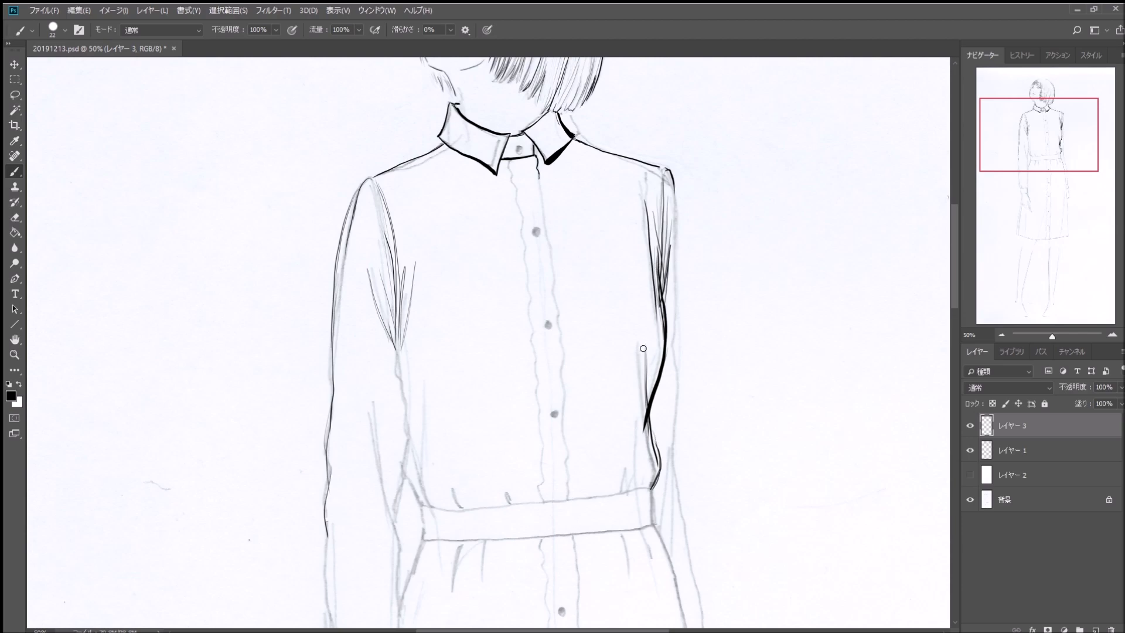
left_click_drag(644, 347, 652, 486)
key("ctrl+z")
key("ctrl+z")
key("ctrl+z")
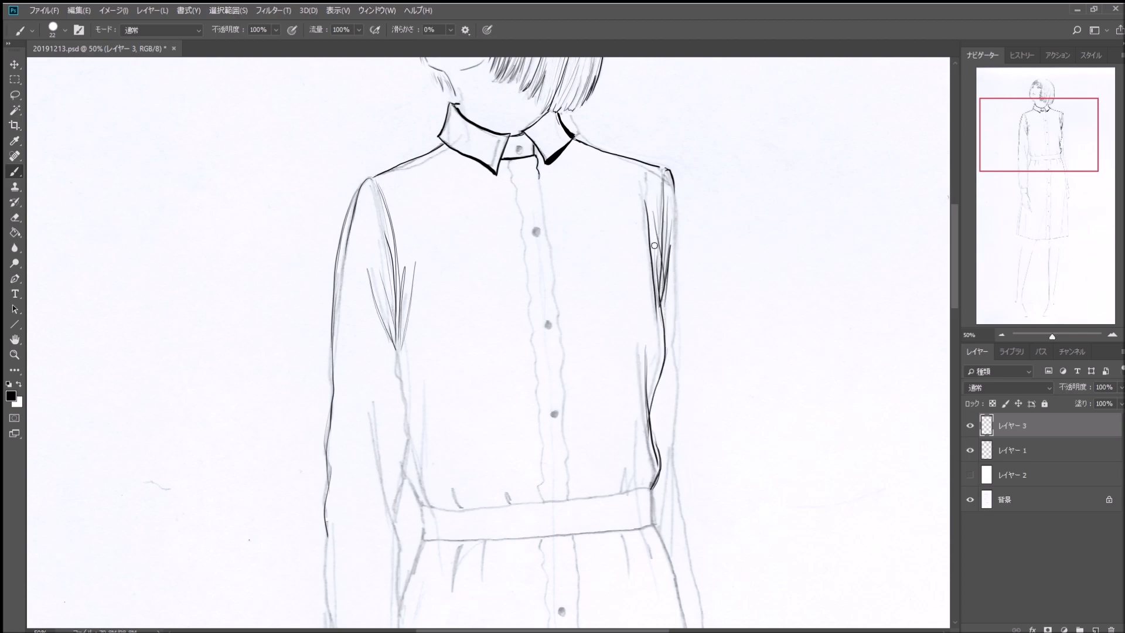
left_click_drag(654, 246, 649, 422)
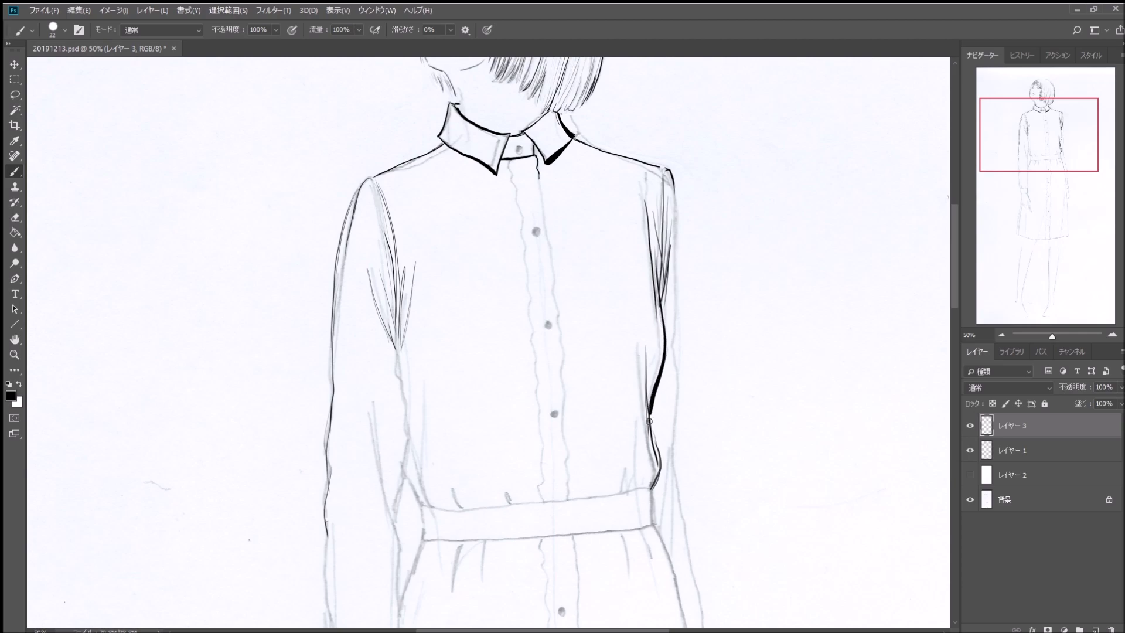
left_click_drag(646, 335, 652, 486)
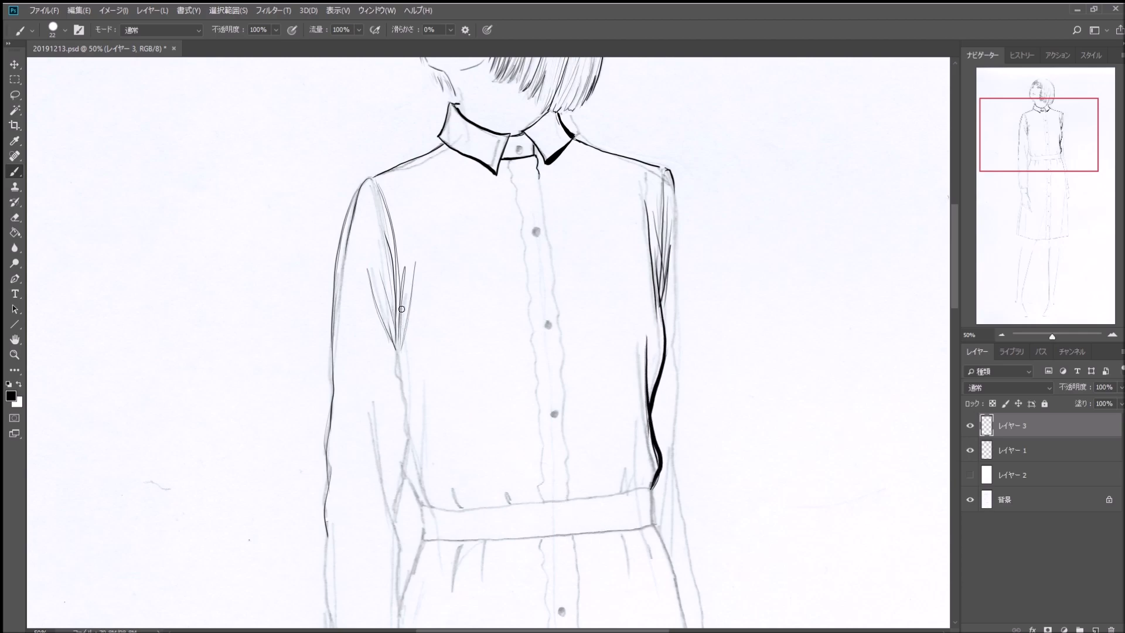
Step: Ink the left sleeve from the shoulder and both shoulder lines running from the collar
left_click_drag(373, 179, 395, 347)
left_click_drag(368, 177, 443, 146)
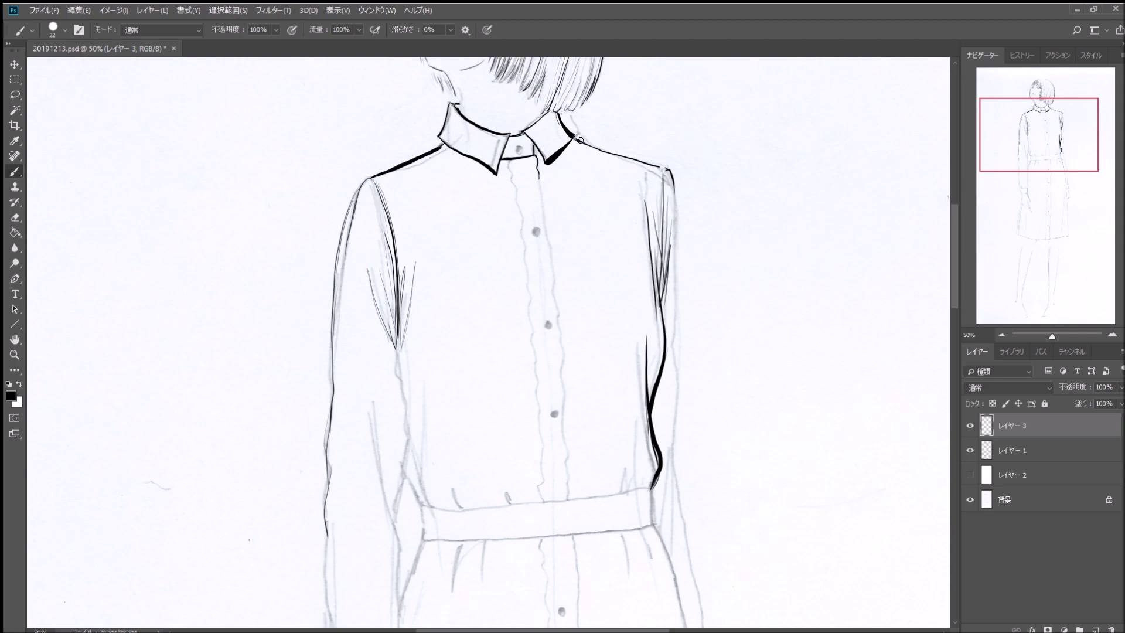
mouse_move(579, 140)
left_mouse_down()
mouse_move(665, 169)
mouse_move(675, 219)
left_mouse_up()
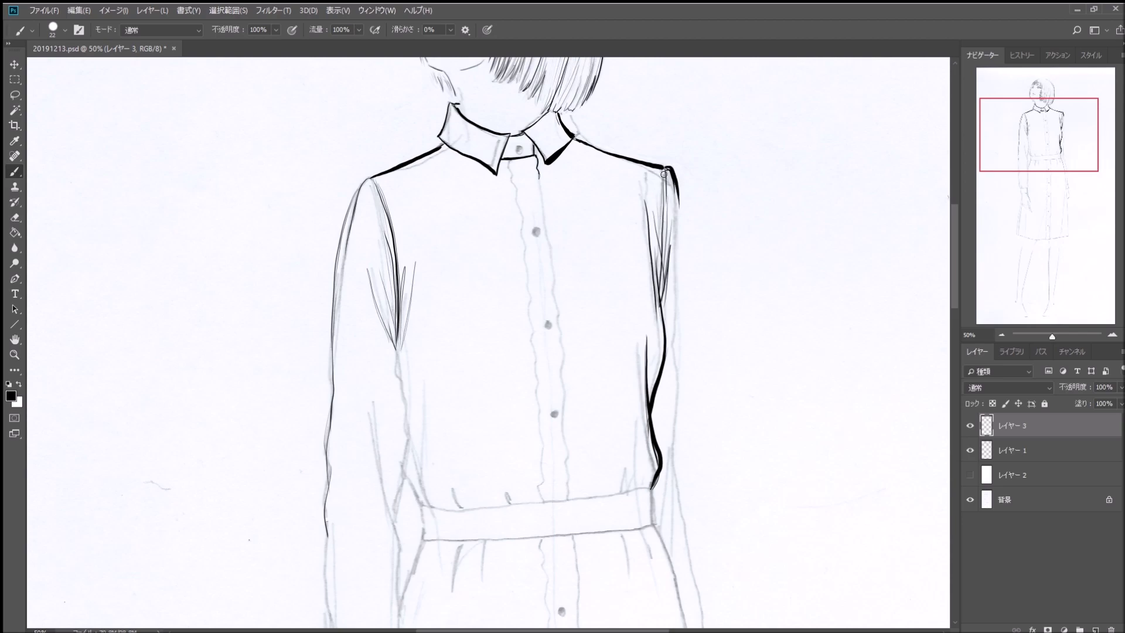
left_click_drag(666, 170, 662, 258)
Step: Ink the outer right upper-arm contour in bold black down past the belt
left_click_drag(683, 203, 677, 320)
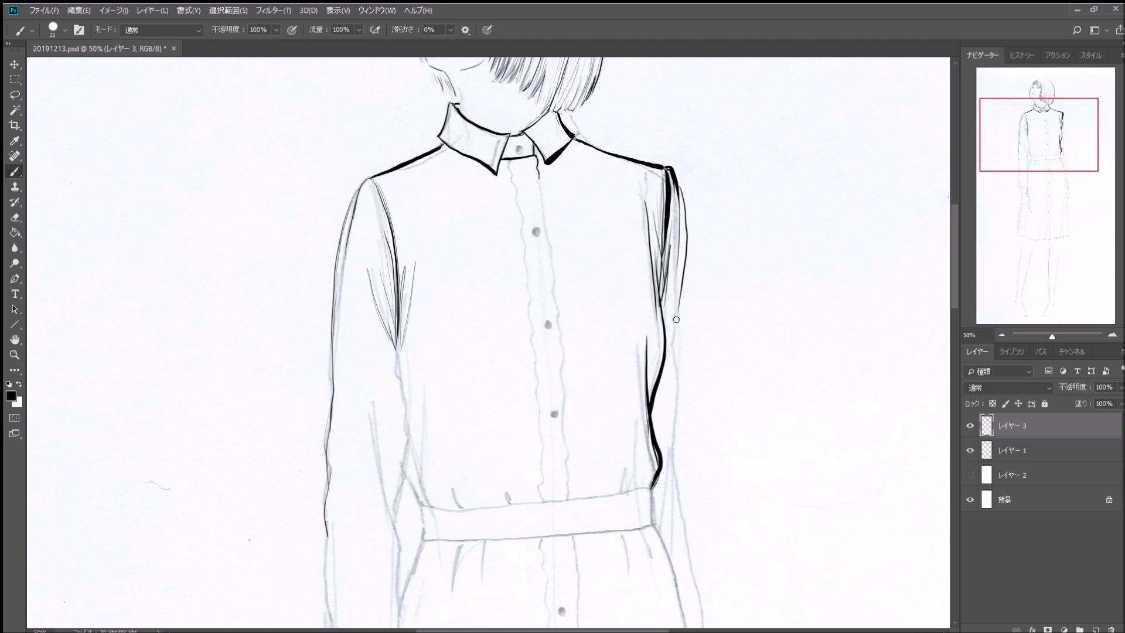
left_click_drag(680, 186, 678, 349)
left_click_drag(683, 234, 679, 339)
left_click_drag(680, 264, 675, 428)
left_click_drag(683, 361, 670, 469)
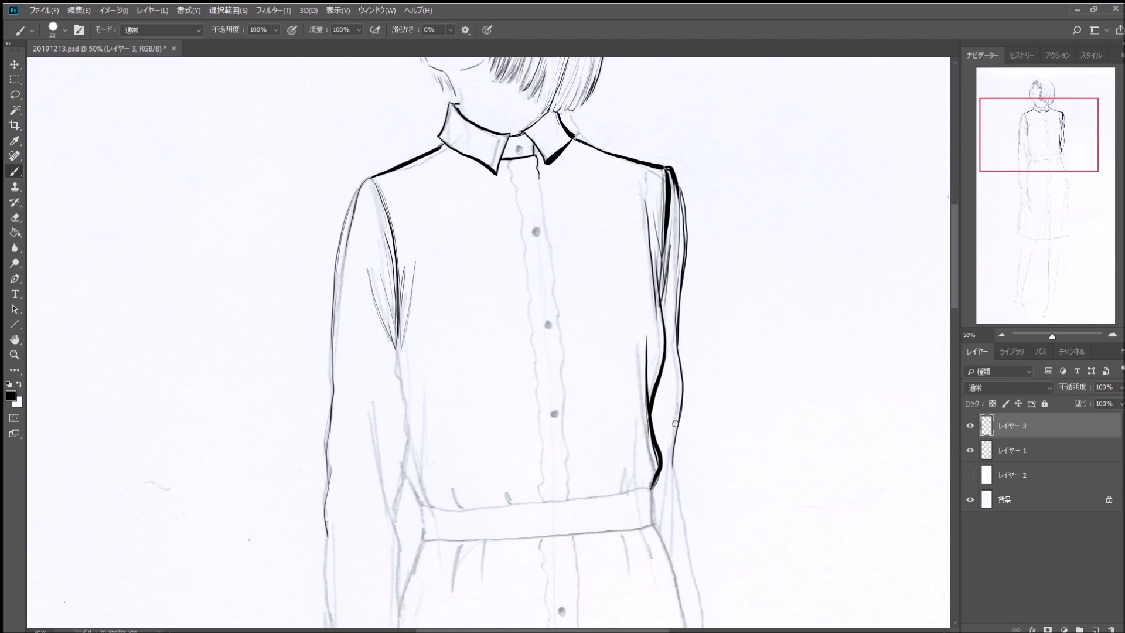
left_click_drag(679, 413, 664, 507)
mouse_move(675, 442)
left_mouse_down()
mouse_move(664, 514)
mouse_move(672, 499)
mouse_move(674, 545)
left_mouse_up()
left_click_drag(674, 457, 680, 523)
Step: At 33.33% zoom, ink the left arm's outer contour, undoing an inner sleeve stroke
left_click(1002, 333)
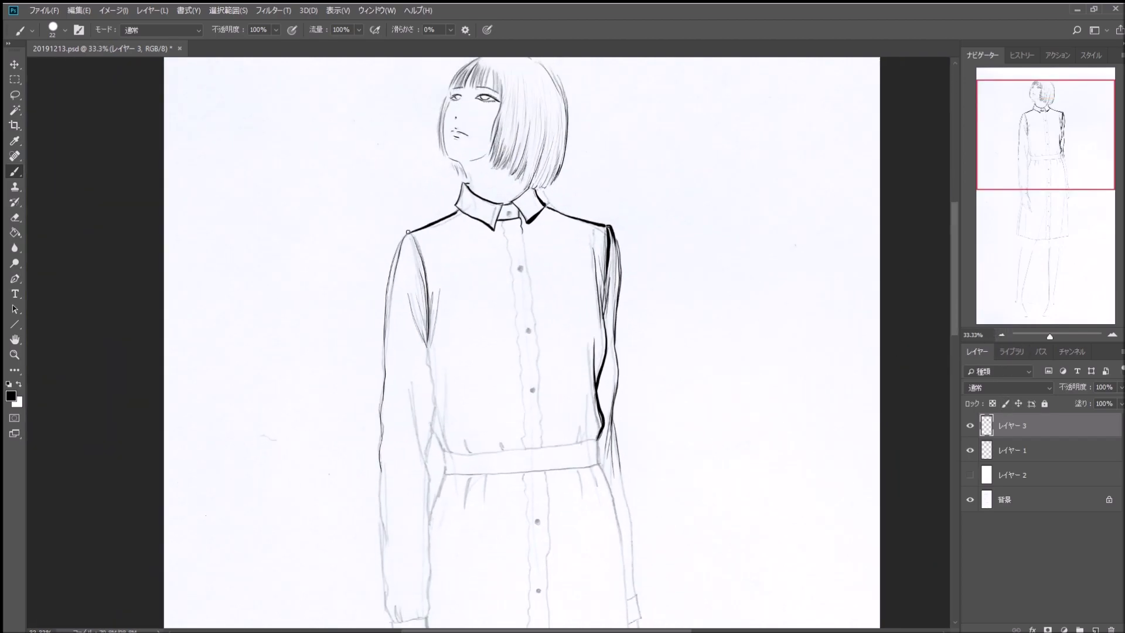
left_click_drag(408, 232, 381, 311)
left_click_drag(407, 232, 379, 378)
left_click_drag(408, 233, 428, 325)
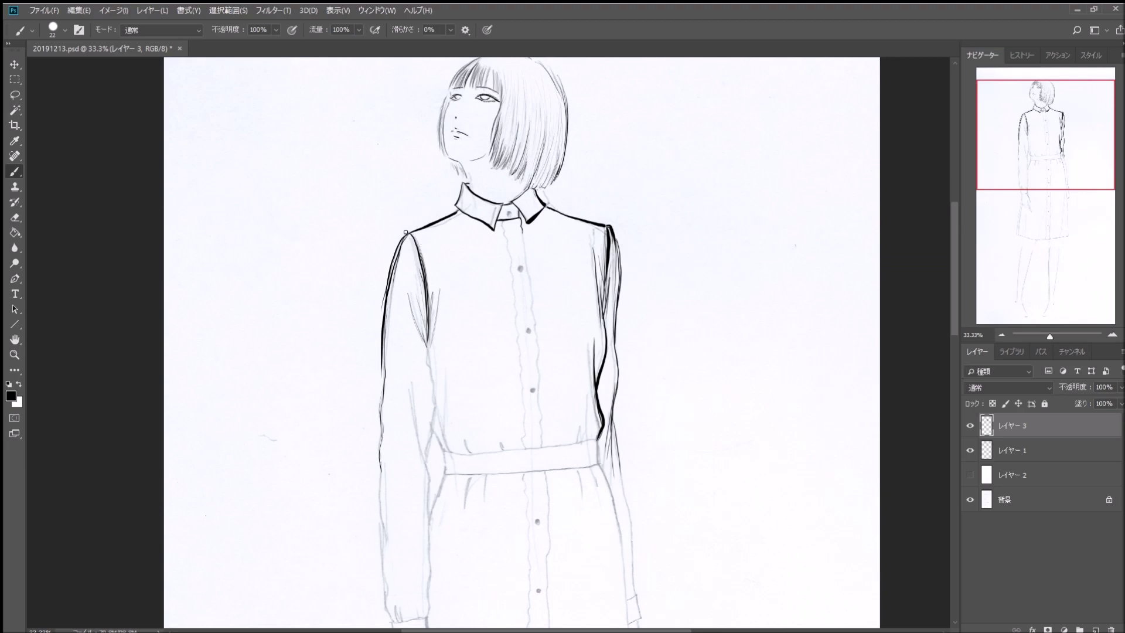
left_click_drag(406, 233, 431, 318)
key("ctrl+z")
Step: Outline the belt's top, ends and bottom in bold ink with gathers above both ends
left_click_drag(596, 439, 599, 462)
left_click_drag(460, 454, 597, 438)
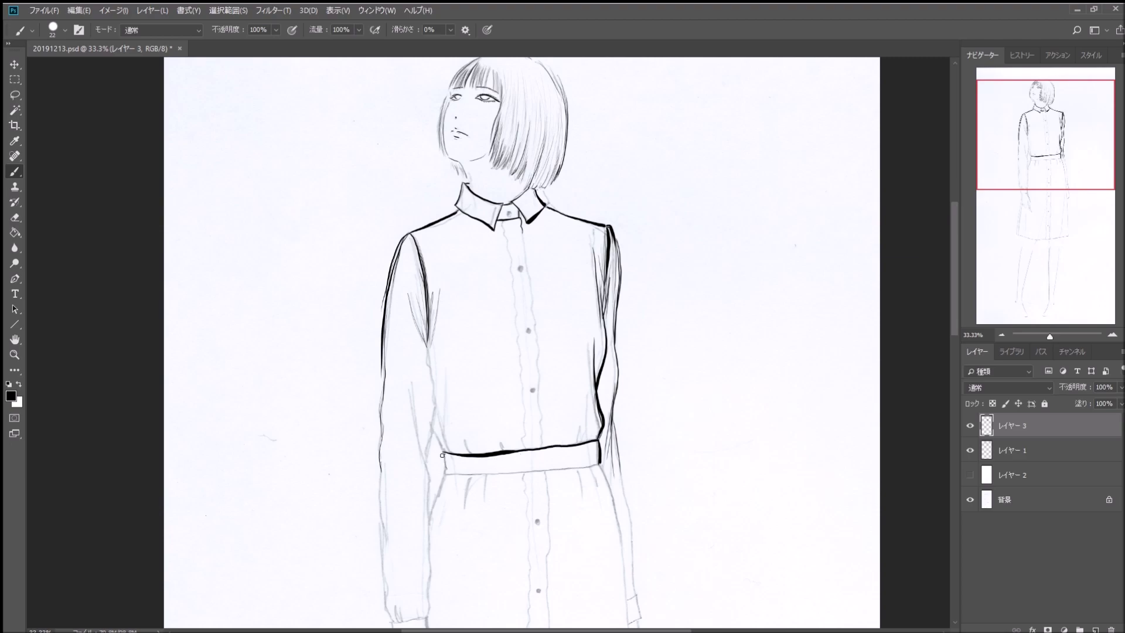
left_click_drag(443, 453, 443, 455)
mouse_move(441, 451)
left_mouse_down()
mouse_move(444, 423)
mouse_move(447, 435)
mouse_move(500, 449)
left_mouse_up()
left_click_drag(577, 444, 586, 422)
left_click_drag(477, 477, 580, 468)
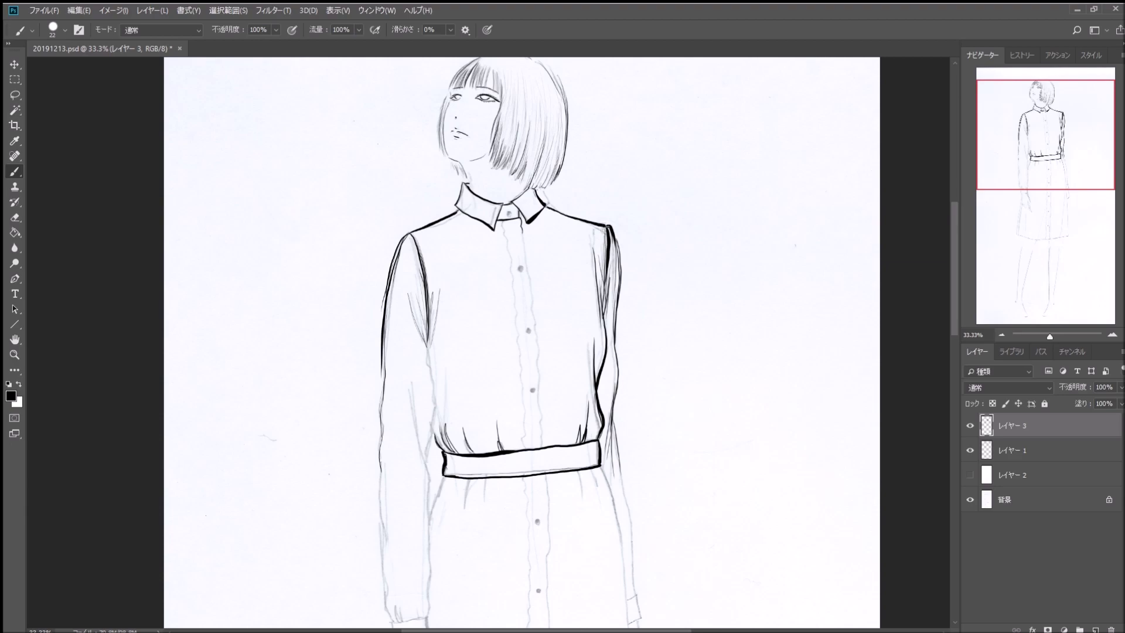
Step: Darken the right shoulder line and ink left sleeve folds and its lower outer edge
left_click_drag(598, 231, 602, 260)
left_click_drag(426, 334, 427, 472)
left_click_drag(413, 382, 426, 475)
left_click_drag(410, 401, 425, 500)
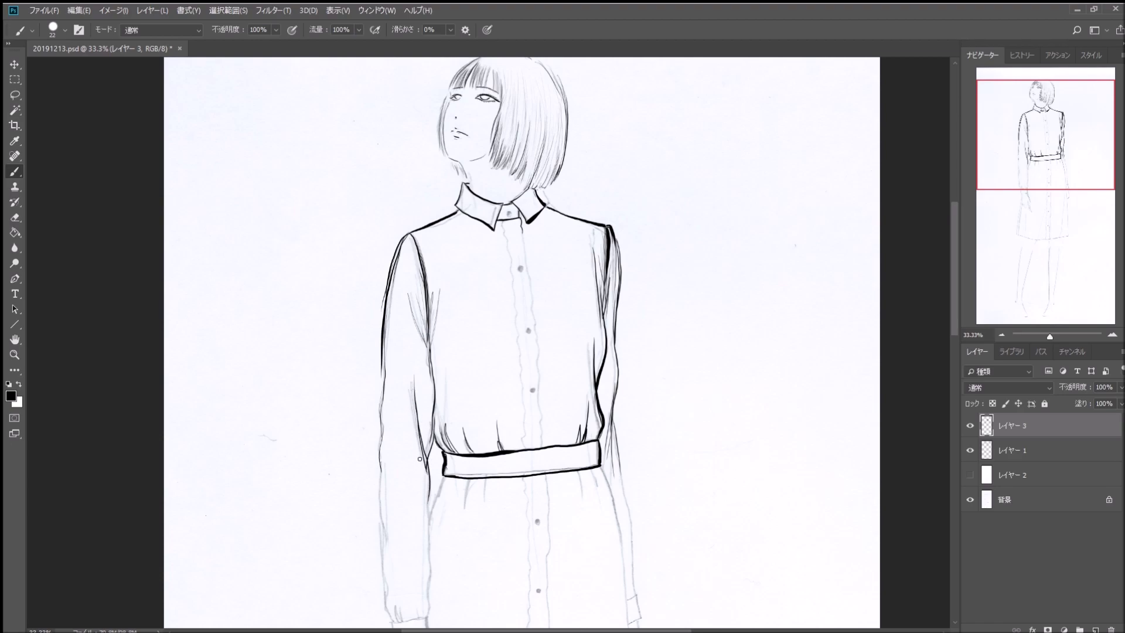
left_click_drag(381, 366, 383, 539)
Step: Ink the skirt's right and left edges from the belt and extend the left sleeve to the cuff
left_click_drag(1074, 164, 1041, 196)
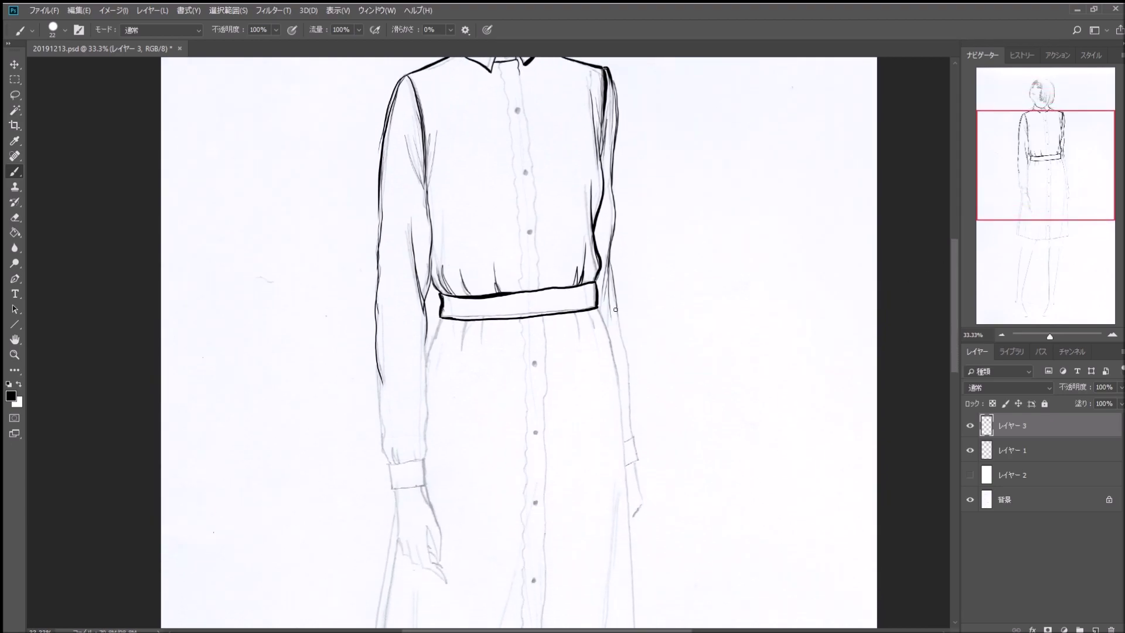
left_click_drag(595, 304, 636, 613)
left_click_drag(441, 318, 423, 364)
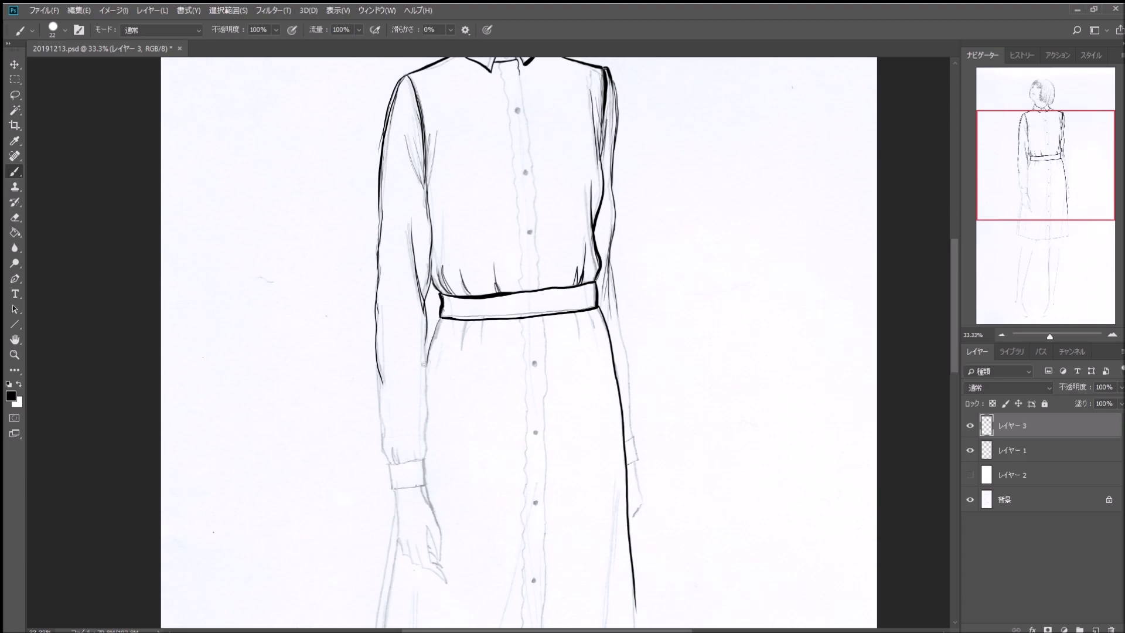
left_click_drag(442, 312, 421, 459)
left_click_drag(376, 380, 386, 461)
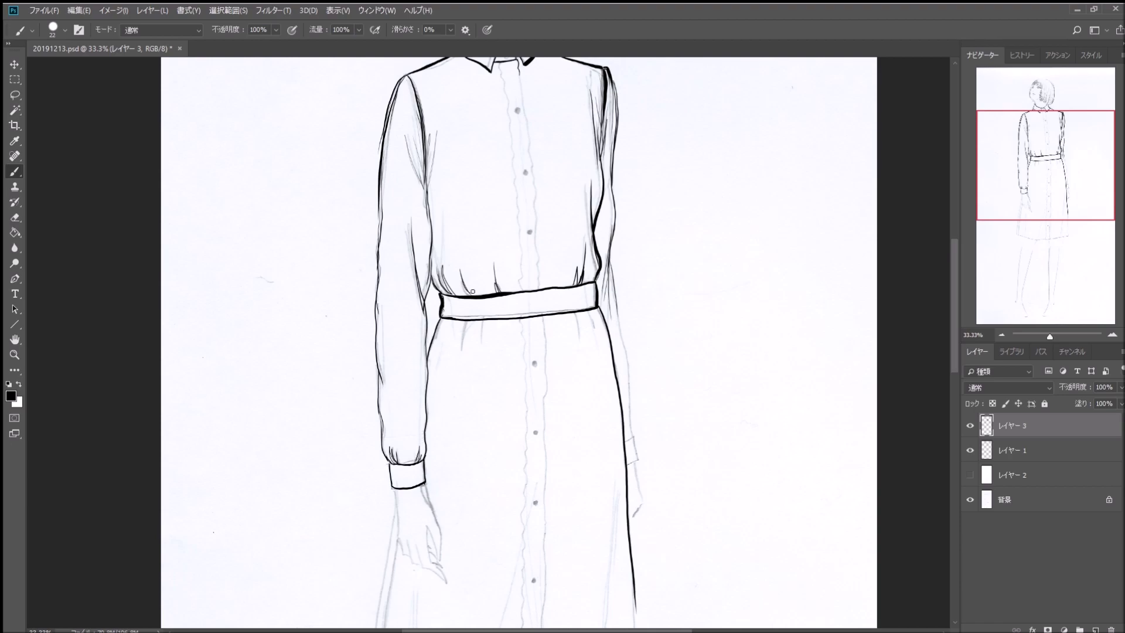
Step: At 50% zoom, ink the skirt's right edge and fold lines below the belt, undoing a stray stroke
left_click(1112, 335)
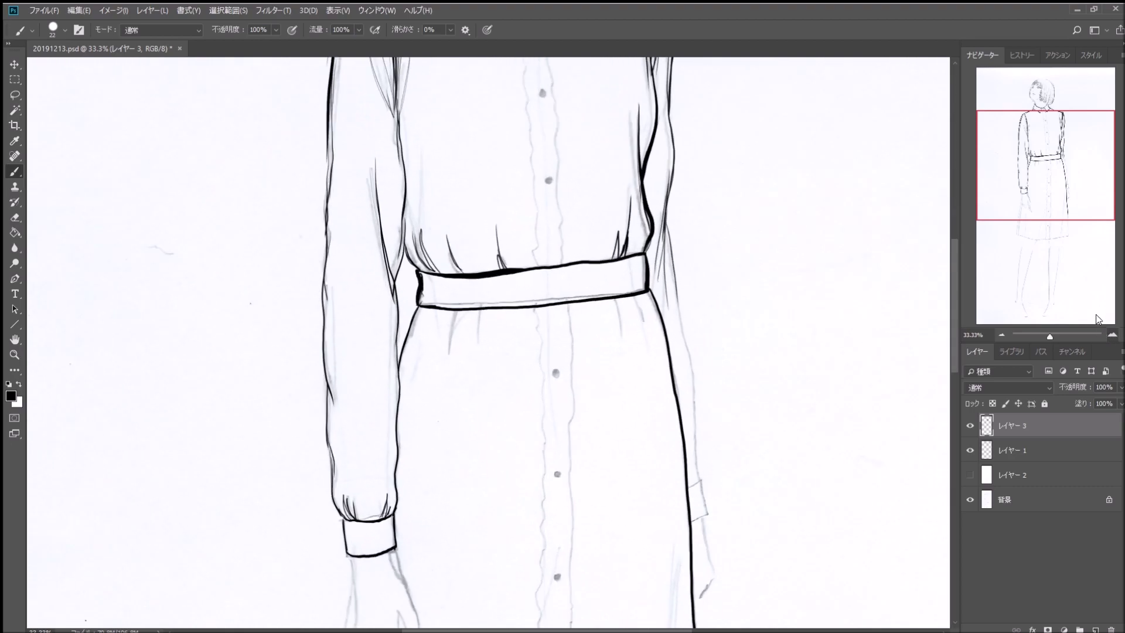
mouse_move(1067, 171)
left_mouse_down()
mouse_move(1071, 192)
mouse_move(1058, 174)
left_mouse_up()
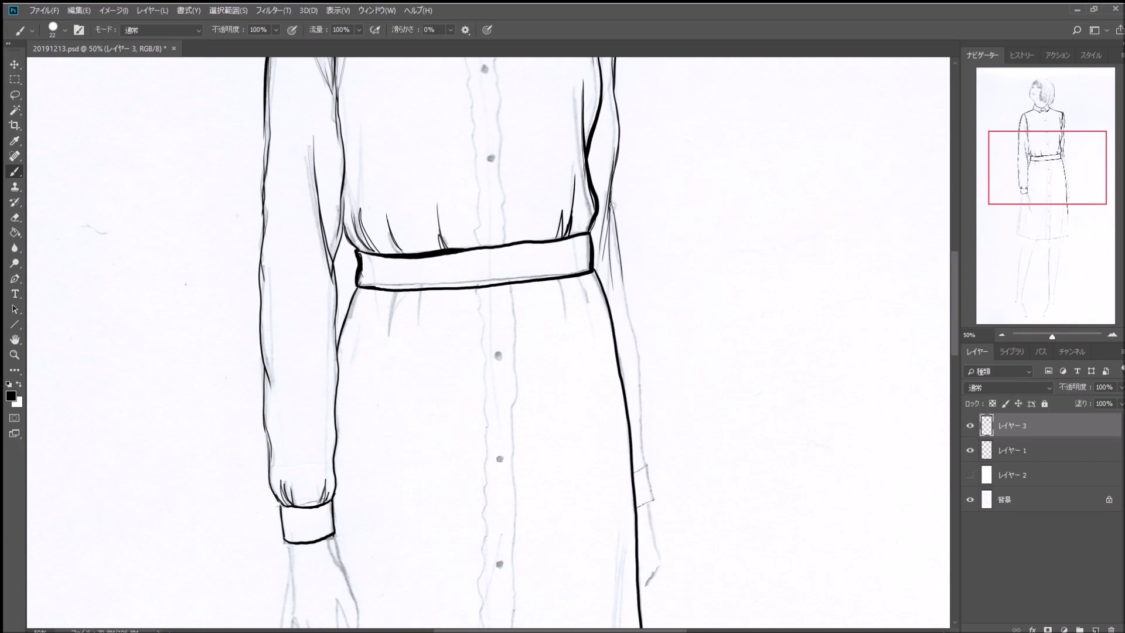
mouse_move(611, 205)
left_mouse_down()
mouse_move(643, 397)
mouse_move(646, 466)
mouse_move(630, 471)
mouse_move(649, 472)
mouse_move(652, 497)
mouse_move(636, 508)
mouse_move(648, 501)
left_mouse_up()
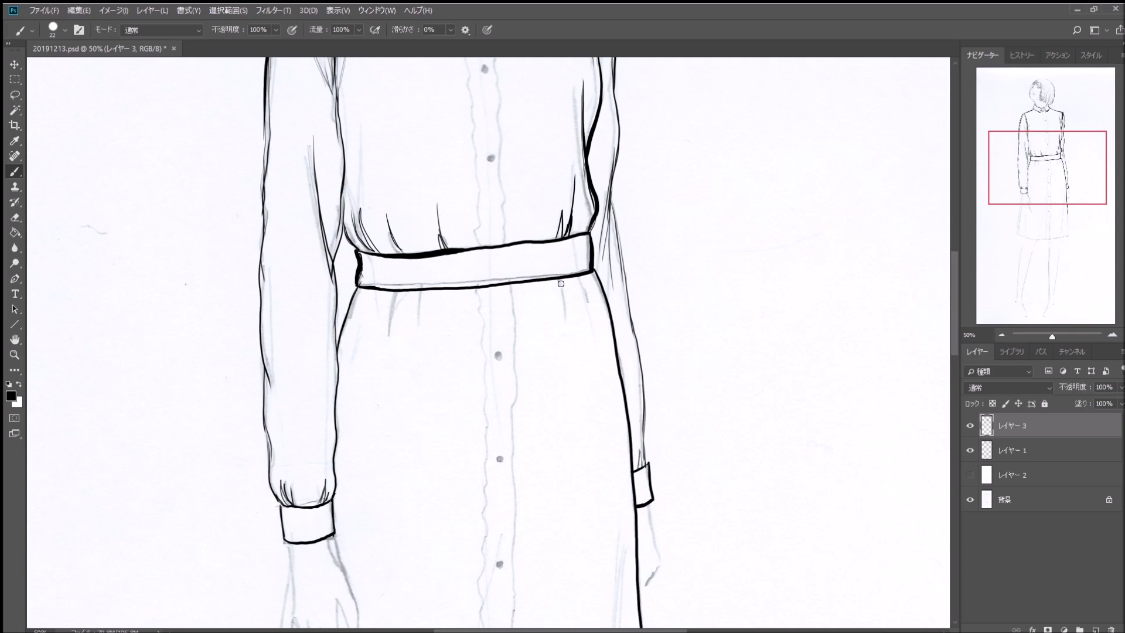
mouse_move(557, 278)
left_mouse_down()
mouse_move(567, 320)
mouse_move(564, 302)
mouse_move(588, 313)
left_mouse_up()
left_click_drag(421, 291, 413, 339)
left_click_drag(398, 293, 383, 339)
mouse_move(401, 293)
left_mouse_down()
mouse_move(386, 337)
mouse_move(396, 308)
mouse_move(335, 351)
left_mouse_up()
key("ctrl+z")
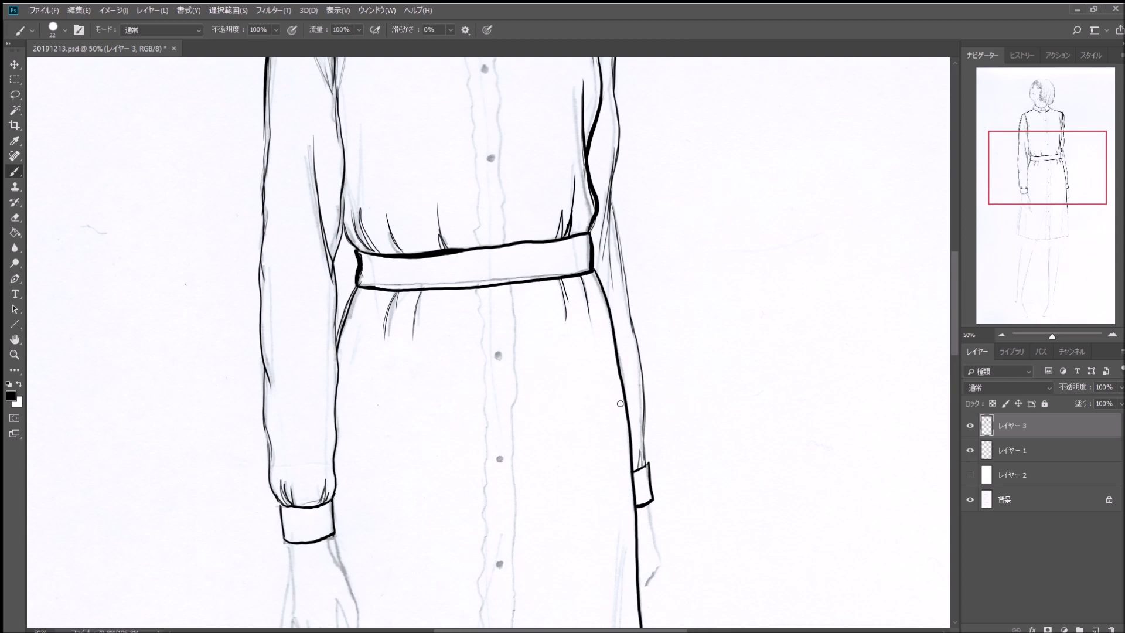
Step: Ink the right wrist and the hanging left hand's outline, fingers, thumb and wrist
left_click_drag(1062, 164, 1067, 196)
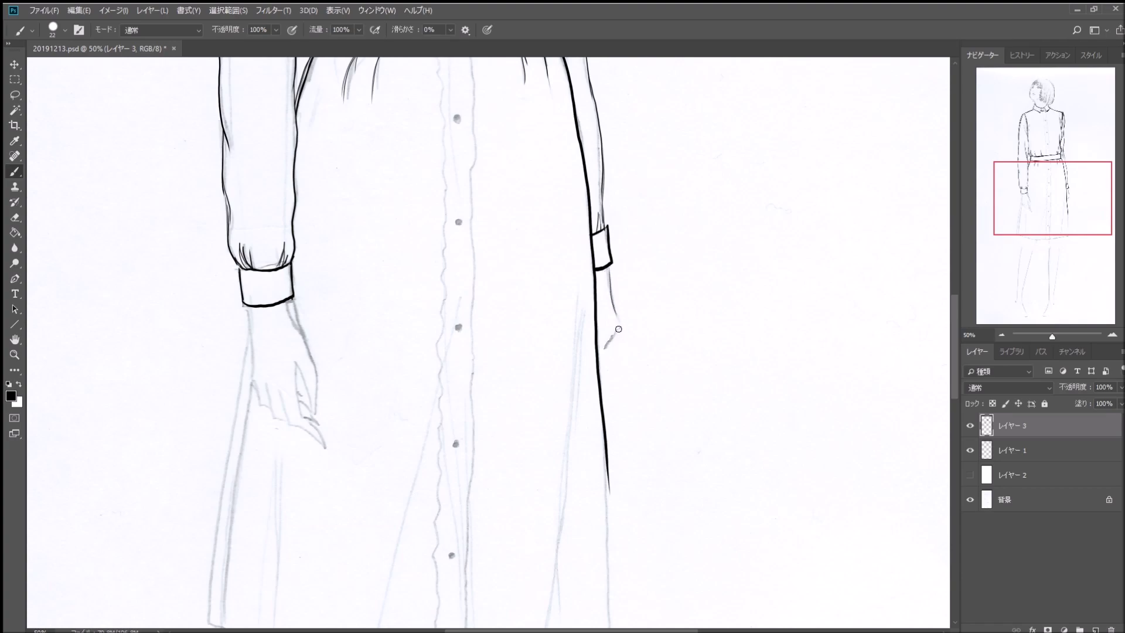
left_click_drag(618, 329, 603, 354)
left_click_drag(246, 312, 269, 411)
mouse_move(267, 387)
left_mouse_down()
mouse_move(282, 420)
mouse_move(324, 446)
left_mouse_up()
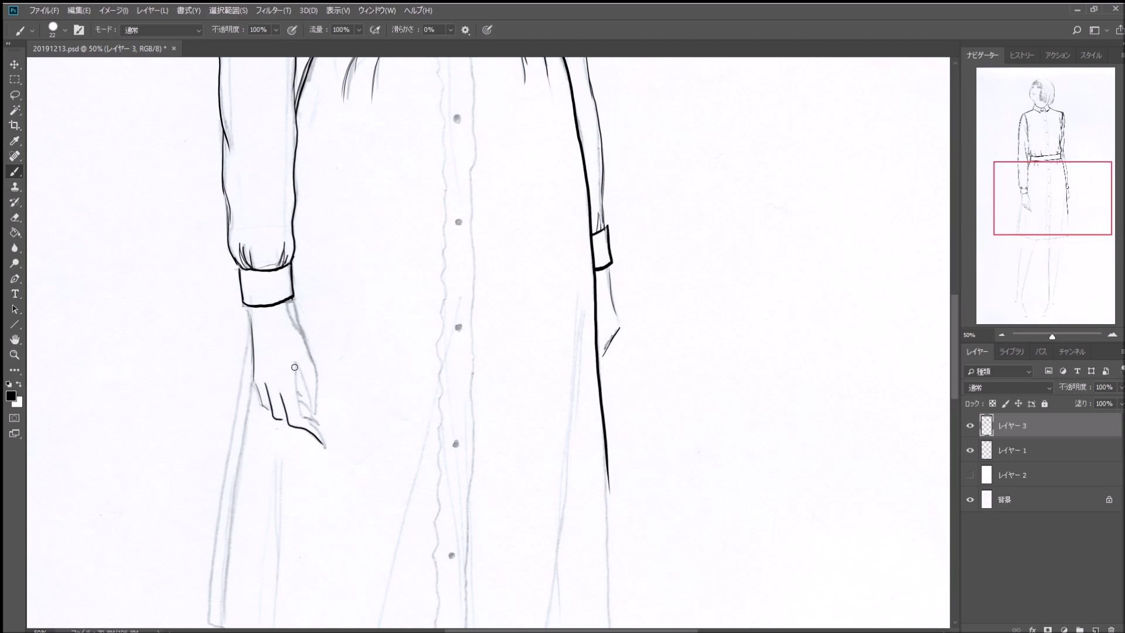
left_click_drag(296, 374, 304, 417)
mouse_move(296, 367)
left_mouse_down()
mouse_move(308, 410)
mouse_move(319, 412)
mouse_move(317, 380)
left_mouse_up()
left_click_drag(290, 303, 315, 378)
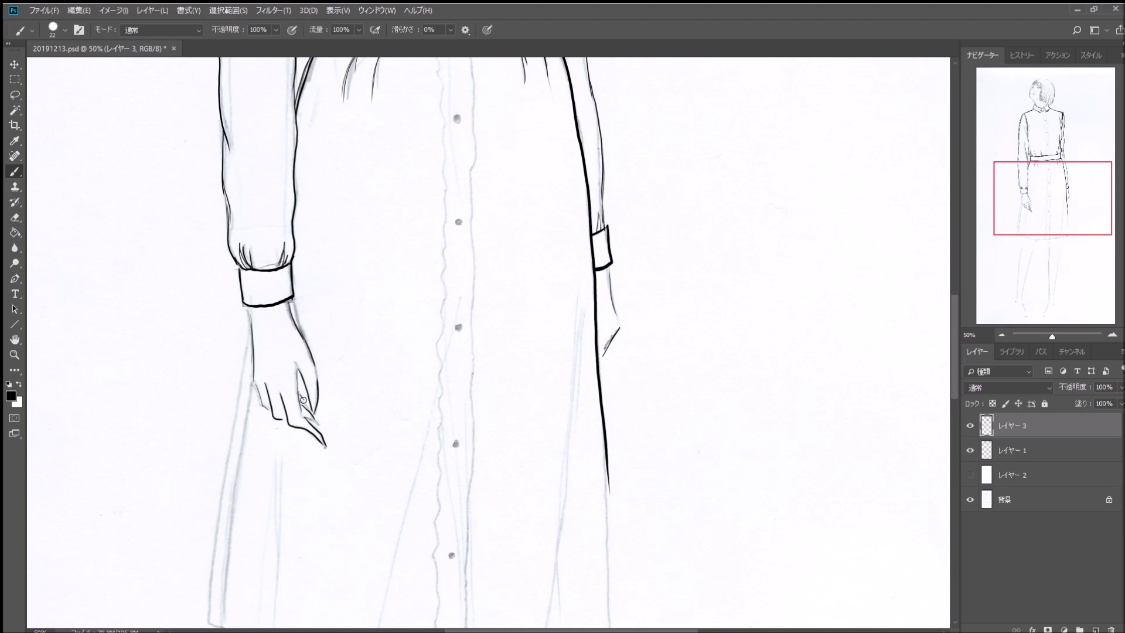
left_click_drag(306, 417, 317, 424)
left_click_drag(287, 300, 292, 312)
left_click_drag(1058, 197, 1050, 226)
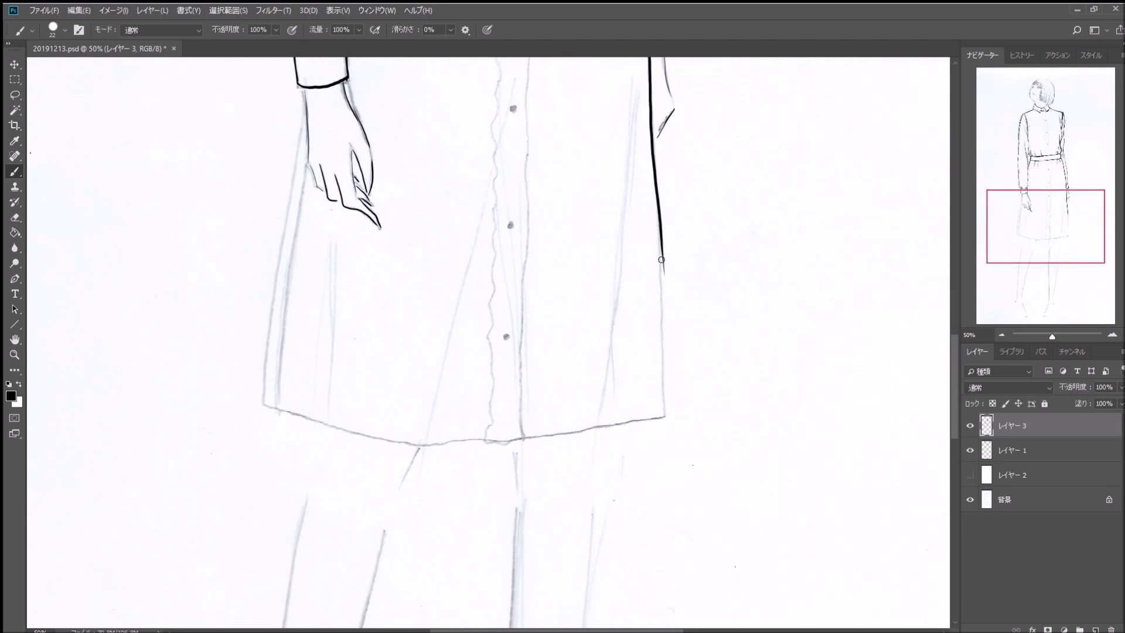
Step: Extend both skirt edges down to the hem and ink the hem line, retracing it after an undo
left_click_drag(663, 235, 673, 417)
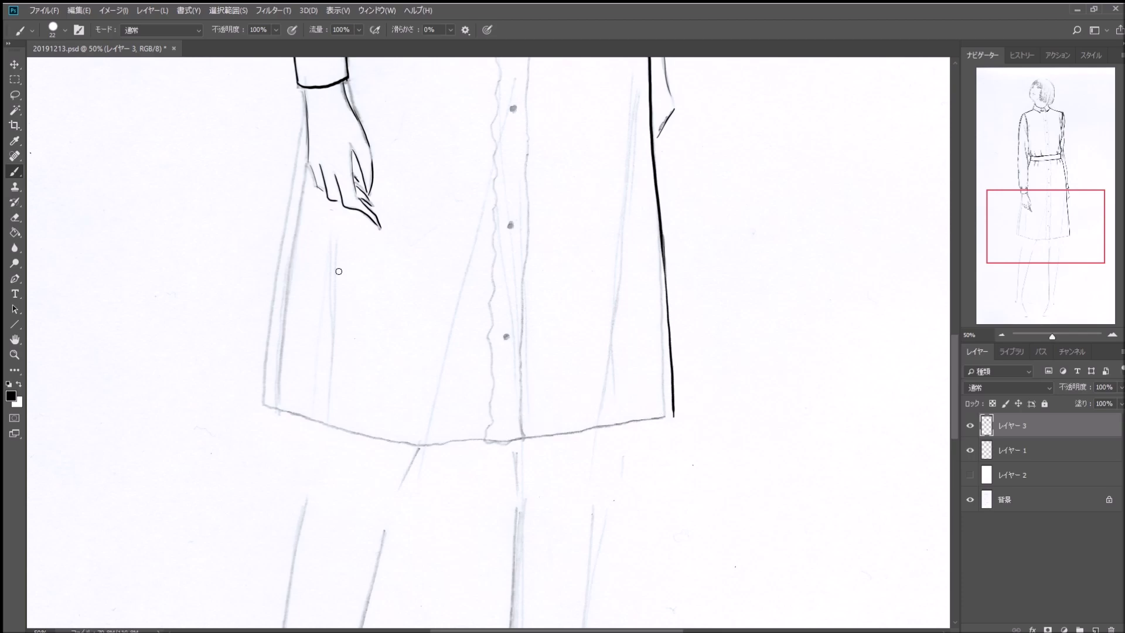
left_click_drag(304, 108, 285, 221)
left_click_drag(306, 129, 271, 312)
left_click_drag(293, 187, 262, 400)
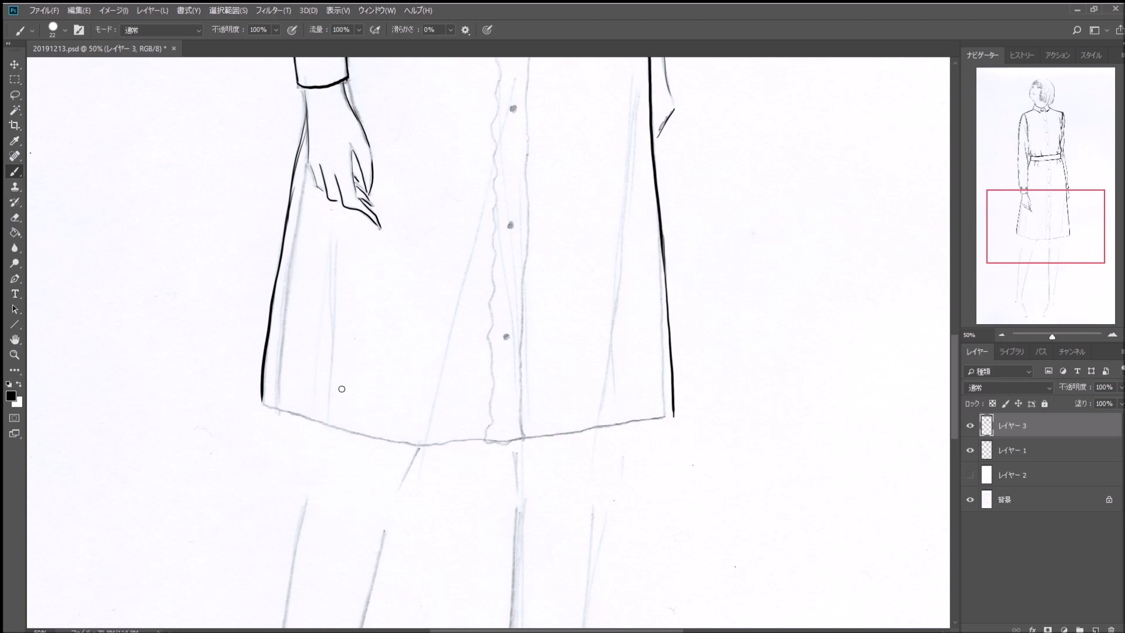
mouse_move(262, 402)
left_mouse_down()
mouse_move(328, 431)
mouse_move(436, 450)
mouse_move(489, 441)
left_mouse_up()
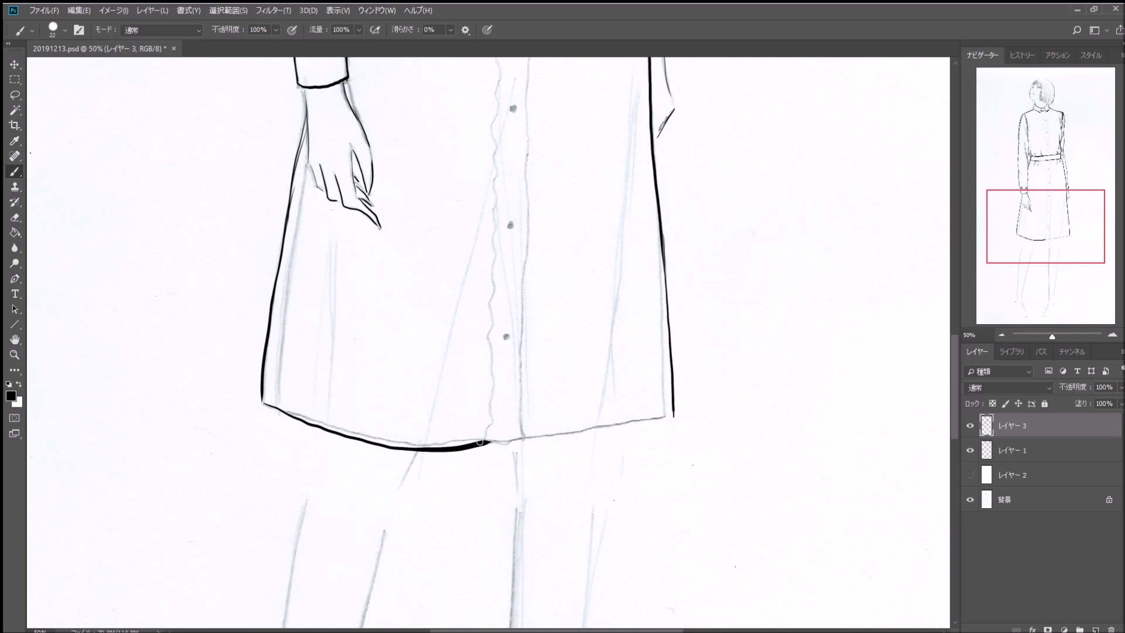
key("ctrl+z")
key("ctrl+z")
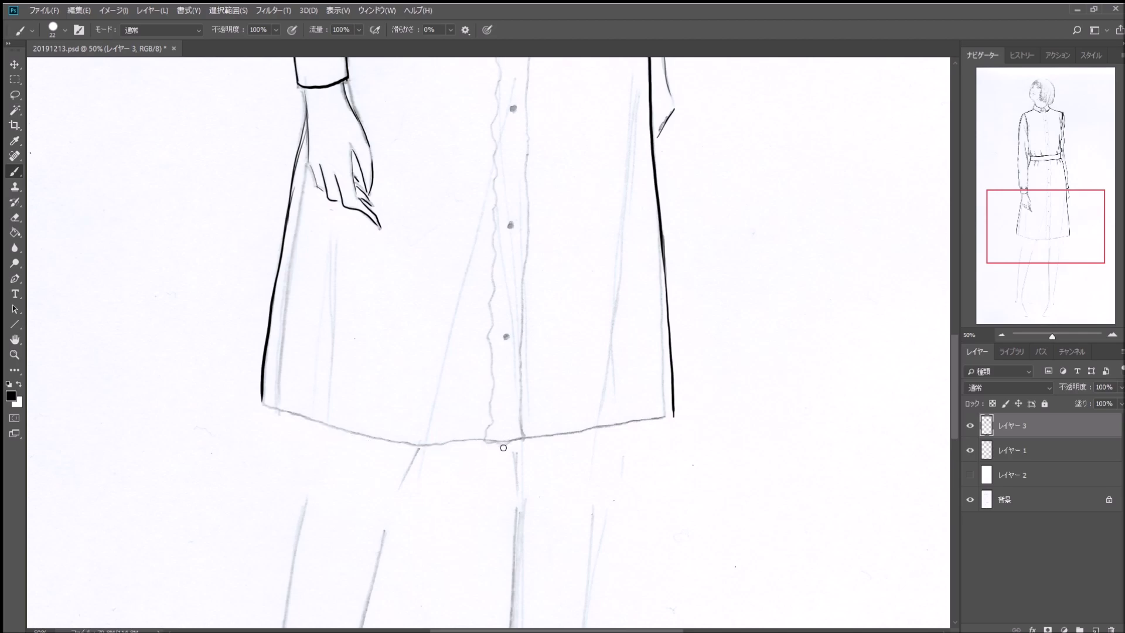
mouse_move(481, 444)
left_mouse_down()
mouse_move(347, 430)
mouse_move(261, 402)
left_mouse_up()
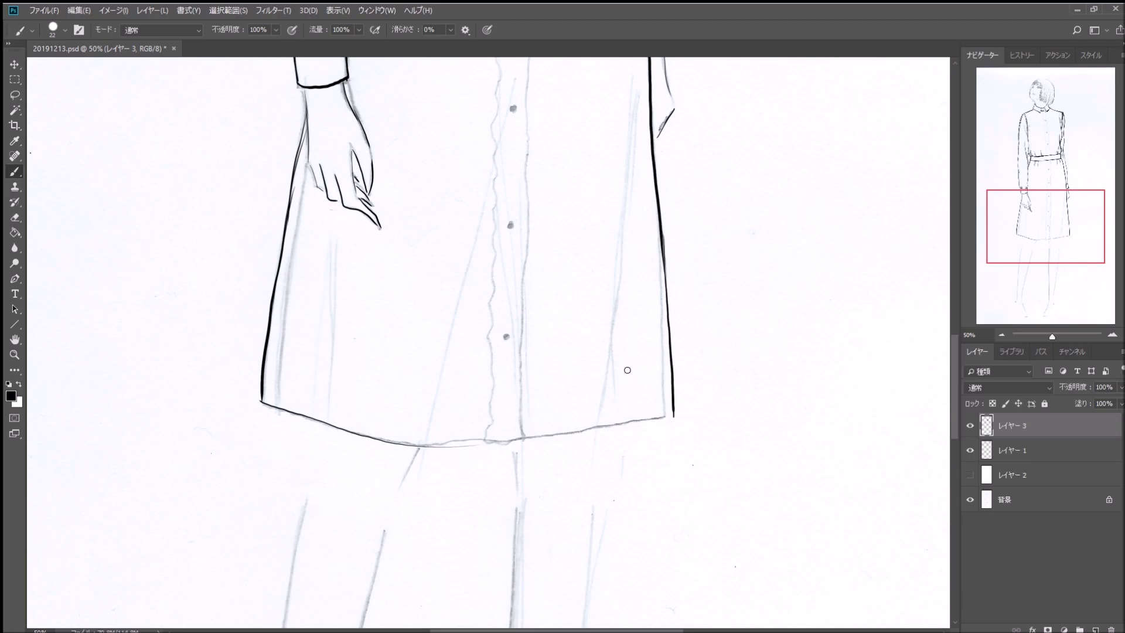
left_click_drag(1075, 229, 1051, 132)
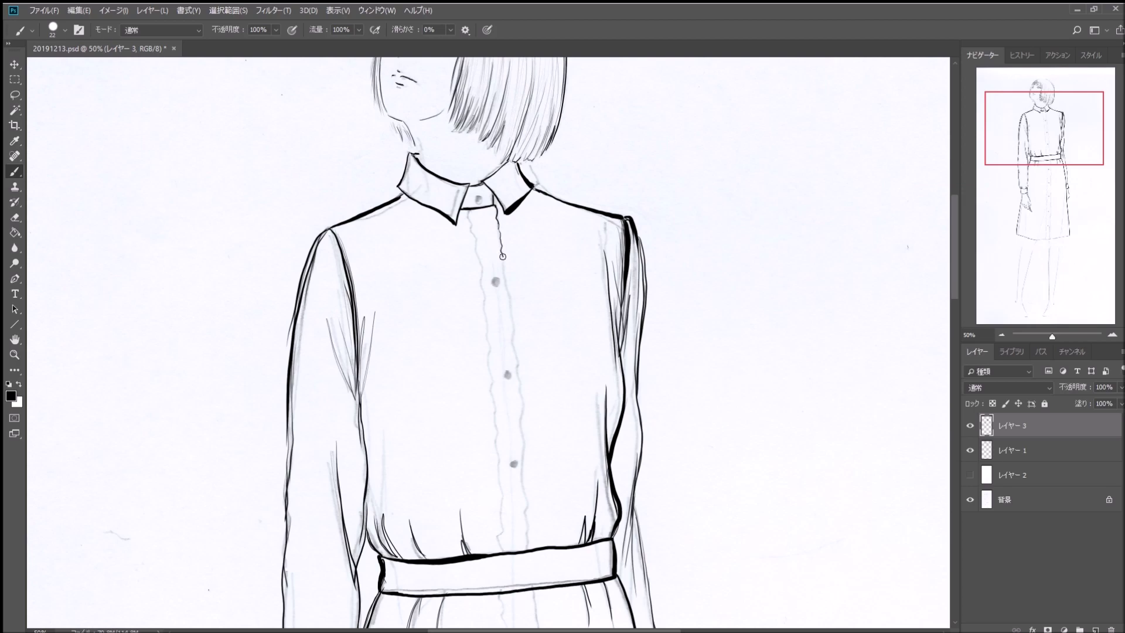
Step: Ink the placket's wavy edges from collar to belt and fill the top button dot black
left_click_drag(502, 256, 526, 533)
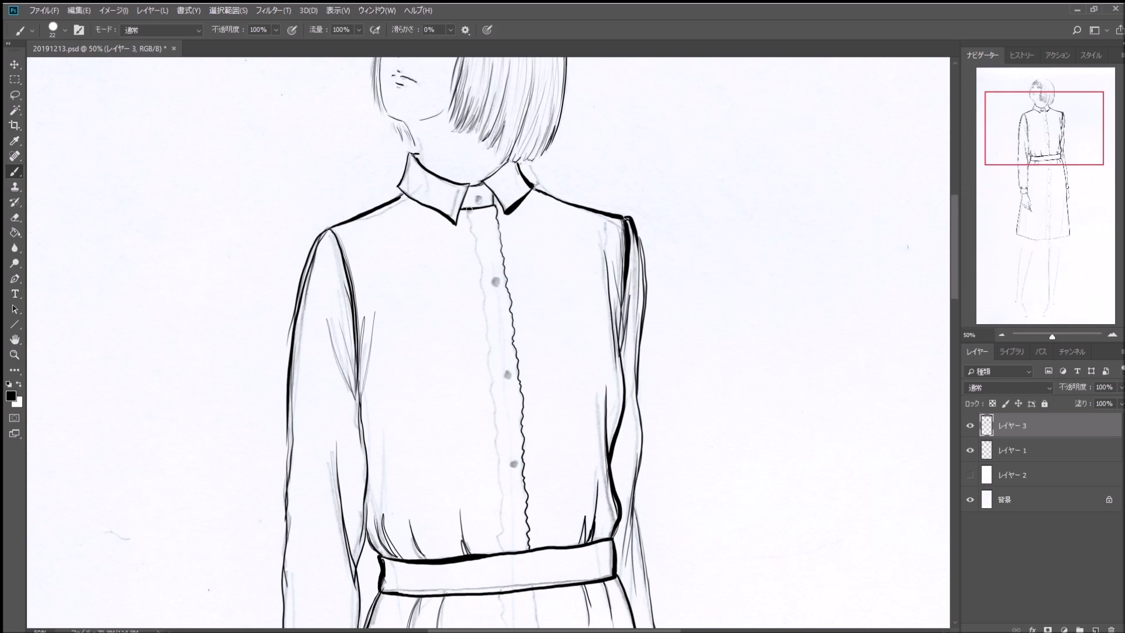
left_click_drag(469, 213, 502, 544)
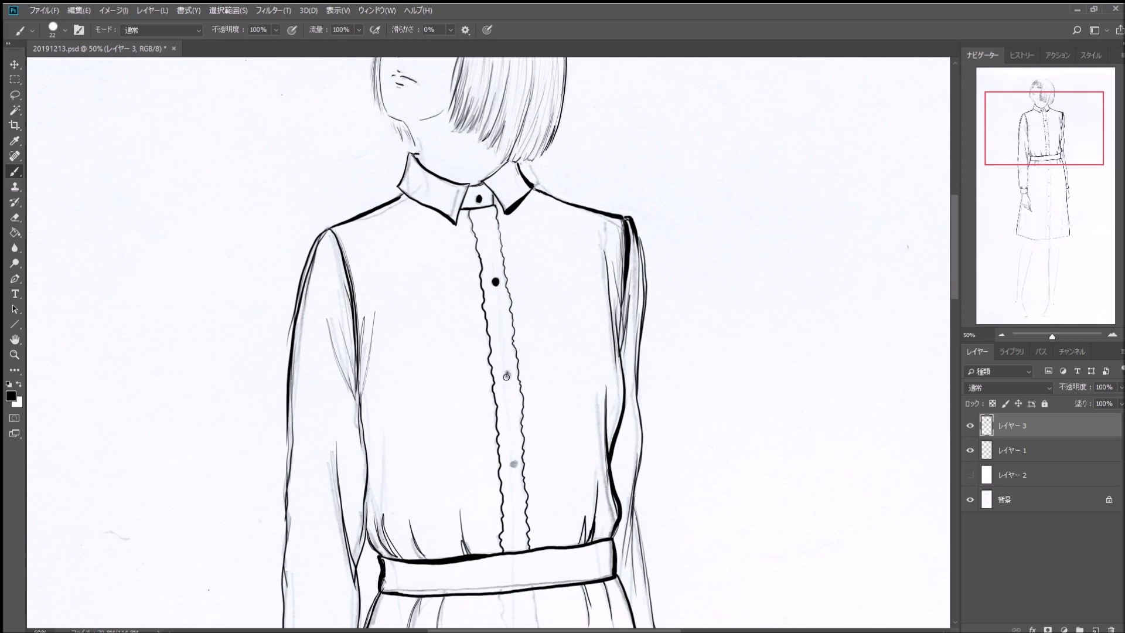
left_click(507, 375)
mouse_move(1031, 150)
left_mouse_down()
mouse_move(1031, 188)
mouse_move(1061, 198)
left_mouse_up()
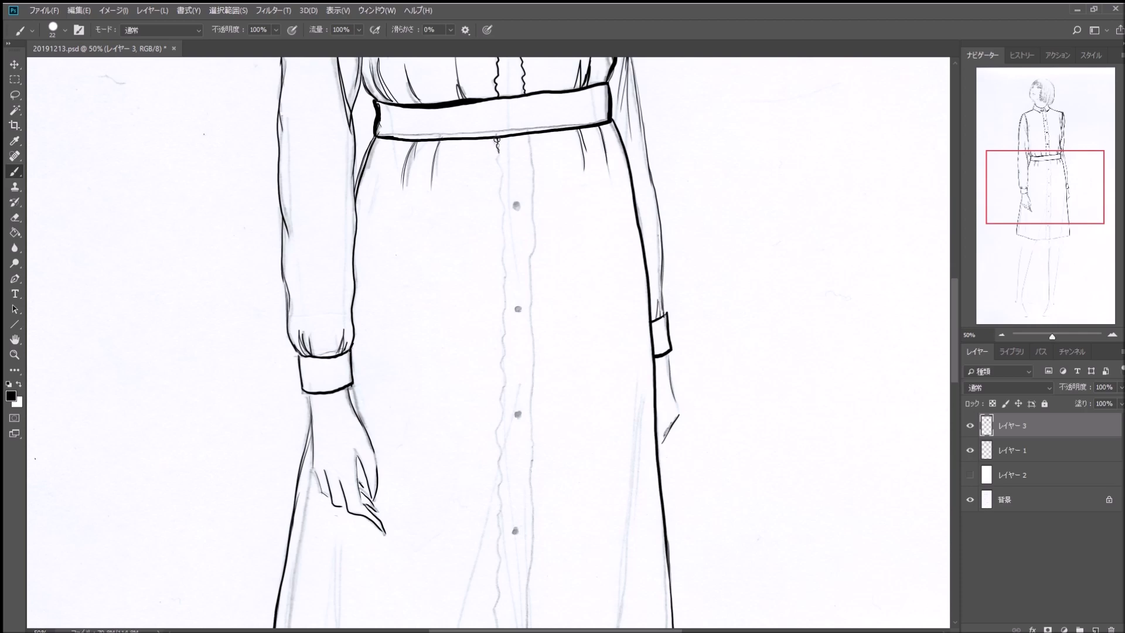
Step: Ink the two wavy placket lines from below the belt down to the hem
left_click_drag(497, 140, 496, 618)
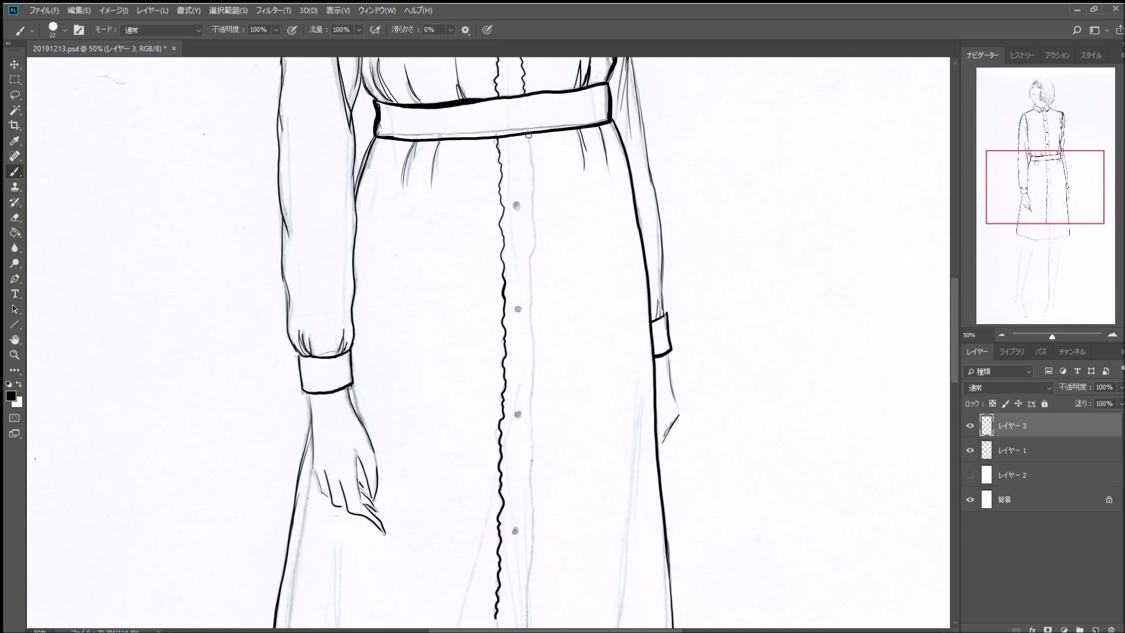
left_click_drag(528, 135, 530, 598)
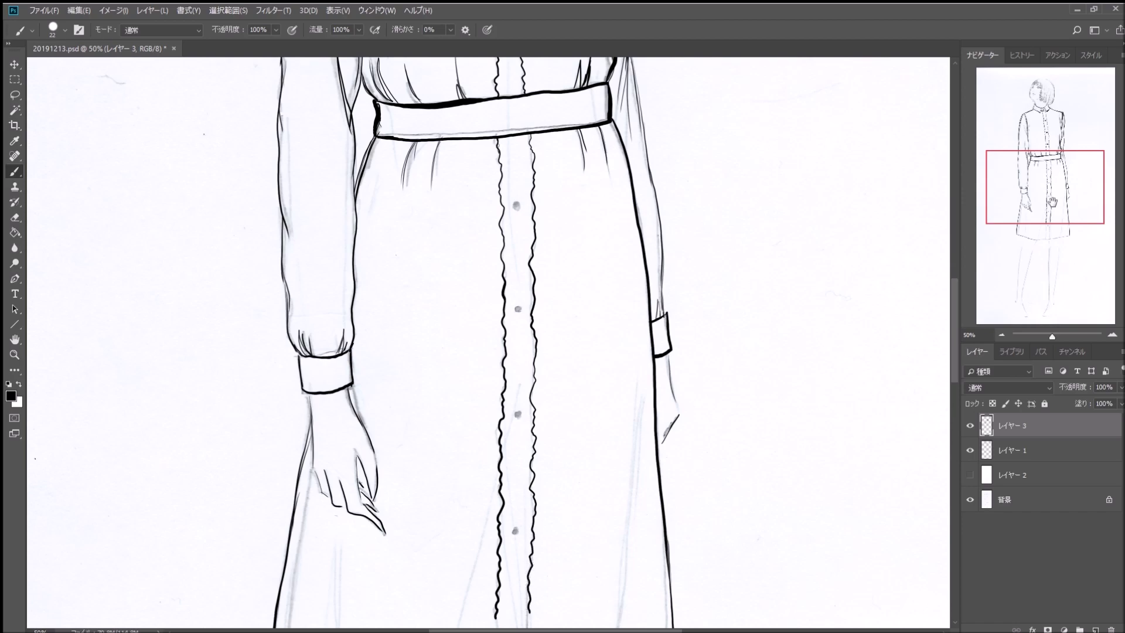
left_click_drag(1053, 202, 1053, 236)
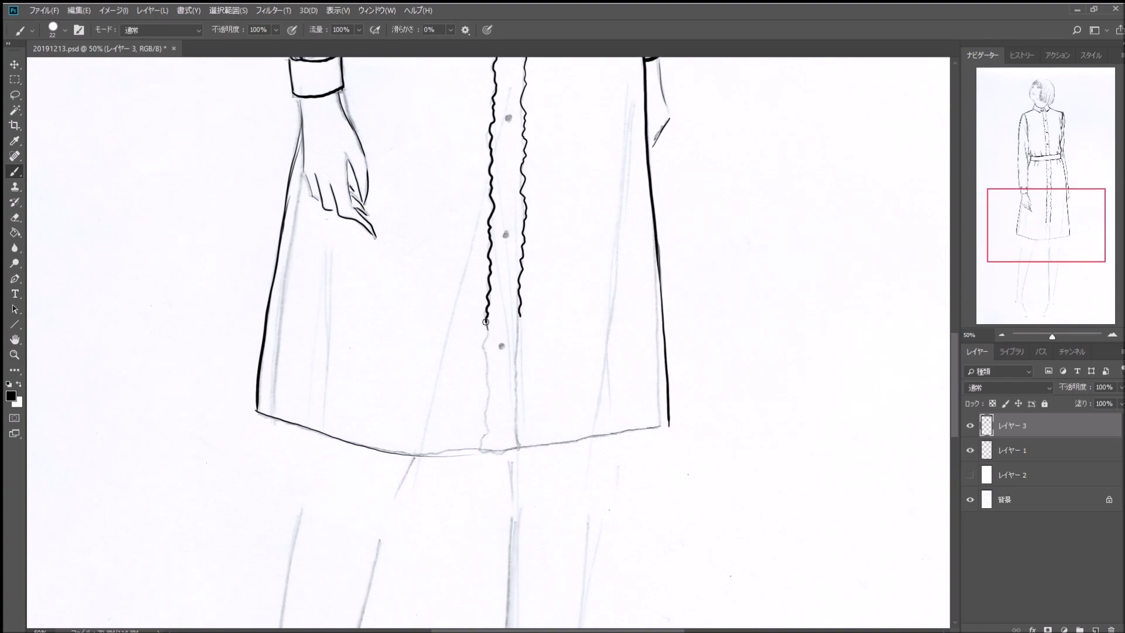
left_click_drag(486, 322, 484, 346)
left_click_drag(485, 364, 482, 449)
left_click_drag(520, 312, 517, 447)
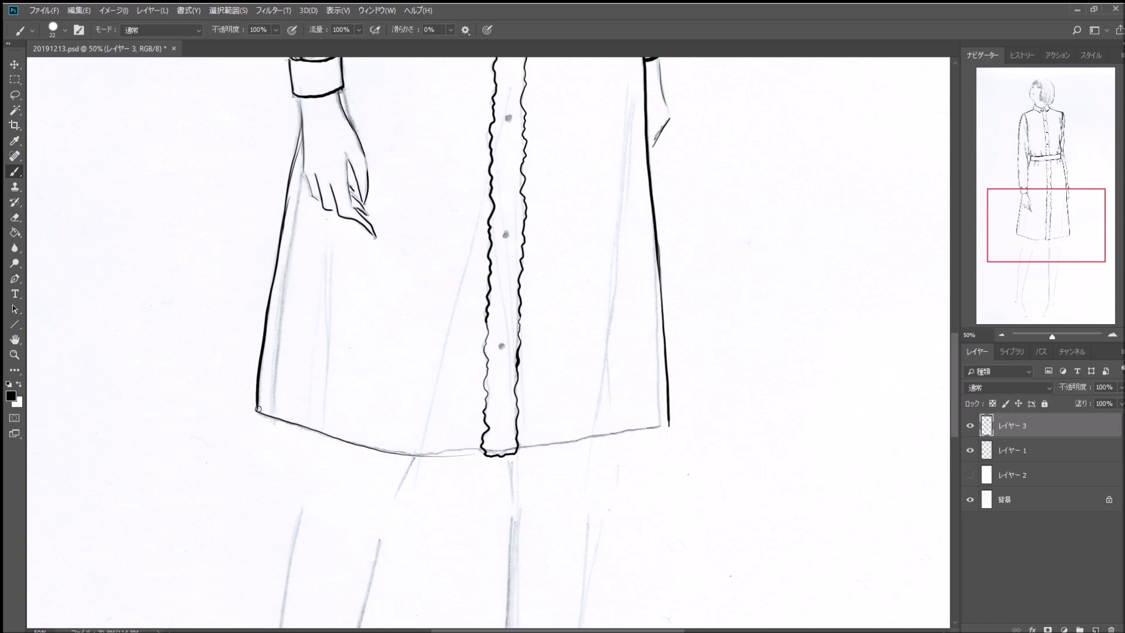
Step: Trace the left and right halves of the curved hem in thick black
mouse_move(256, 410)
left_mouse_down()
mouse_move(390, 451)
mouse_move(476, 456)
left_mouse_up()
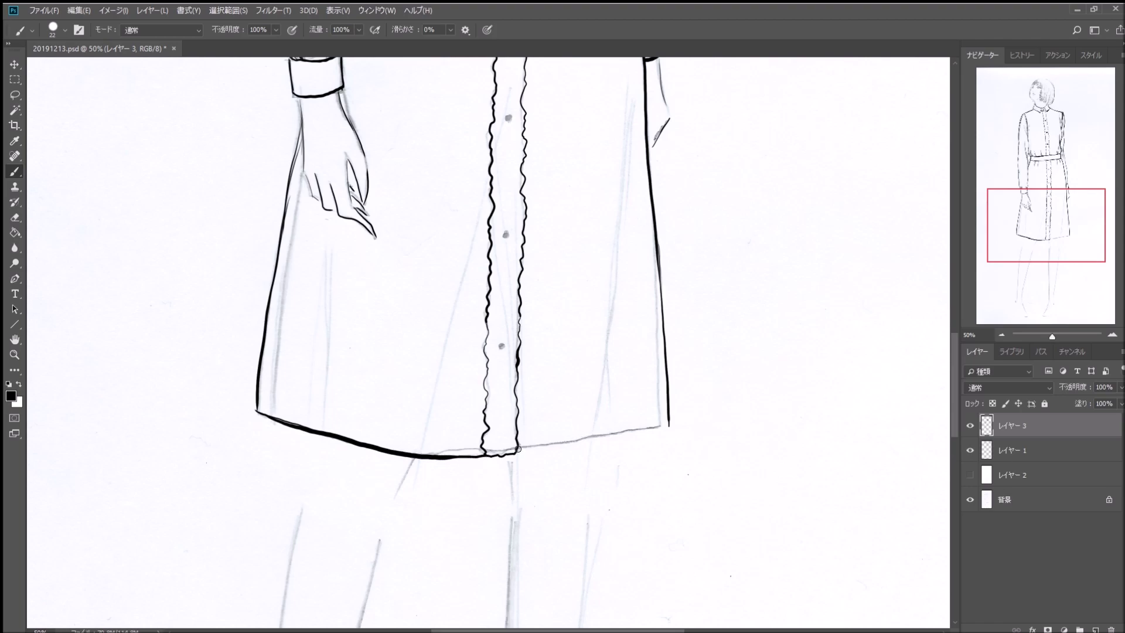
left_click_drag(518, 449, 670, 421)
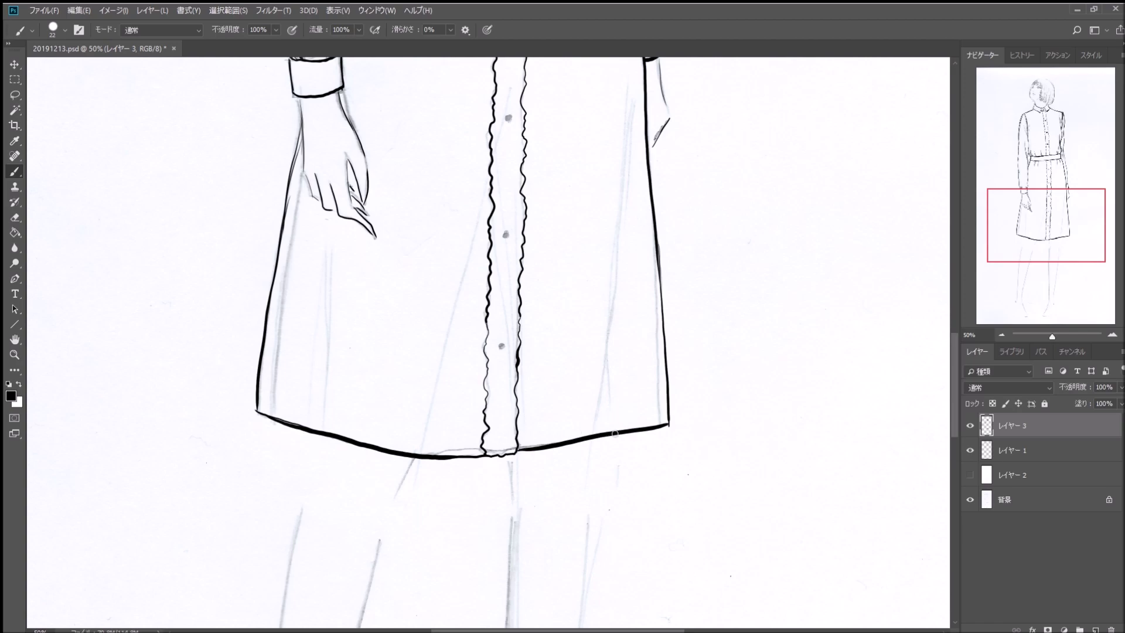
left_click_drag(1065, 232, 1072, 188)
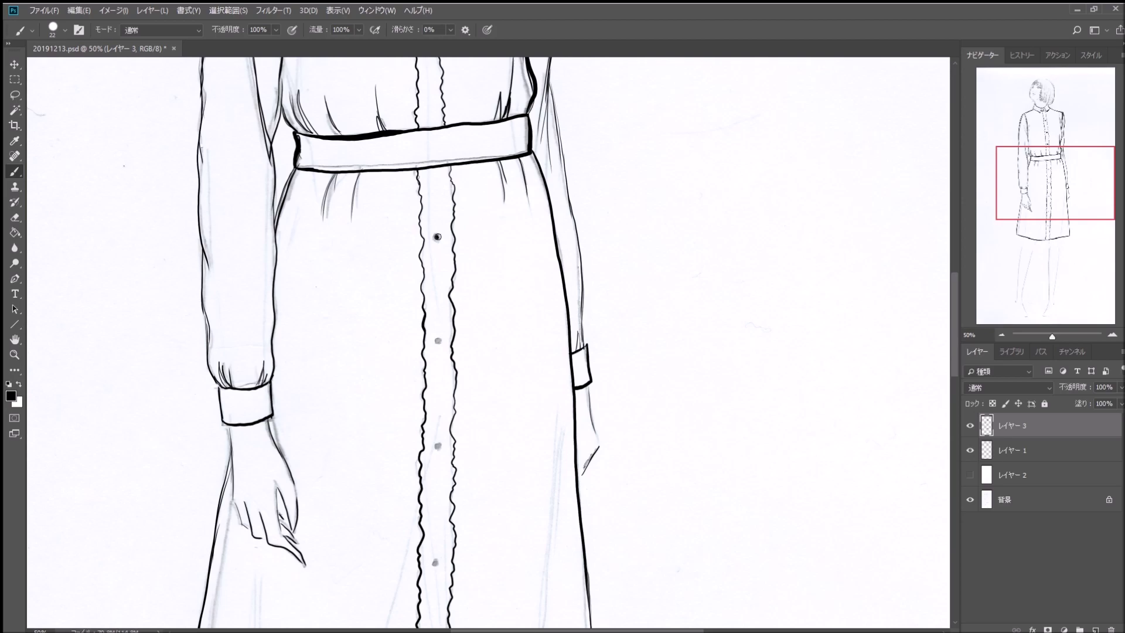
Step: Fill each grey button dot down the skirt placket solid black
left_click(437, 237)
scroll(506, 399, "down", 5)
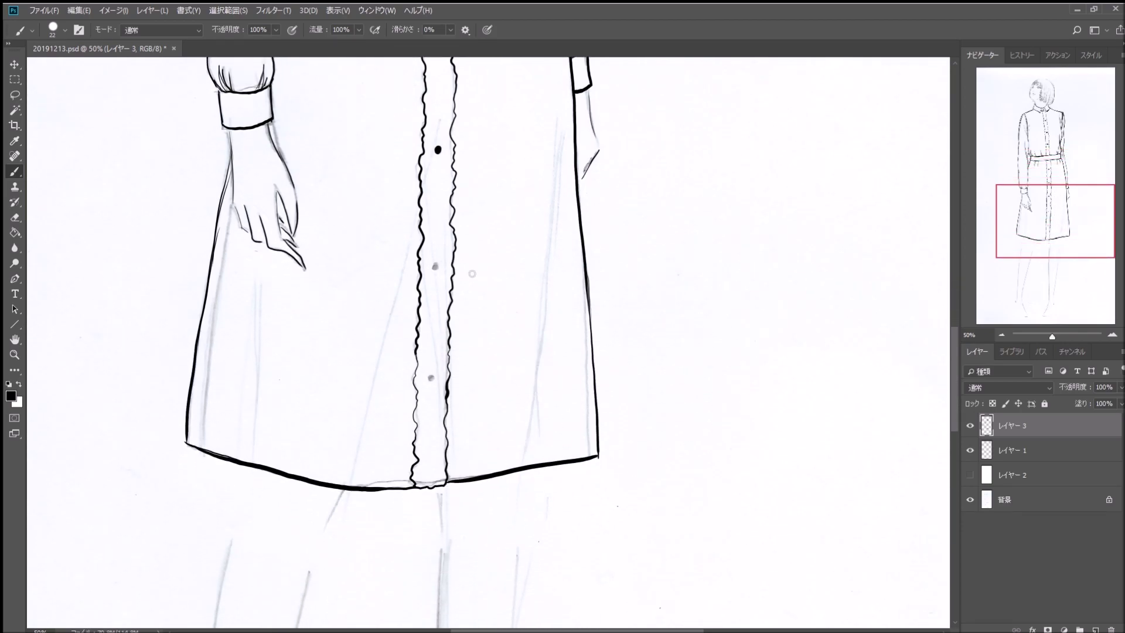
left_click(436, 267)
left_click_drag(1064, 222, 1062, 167)
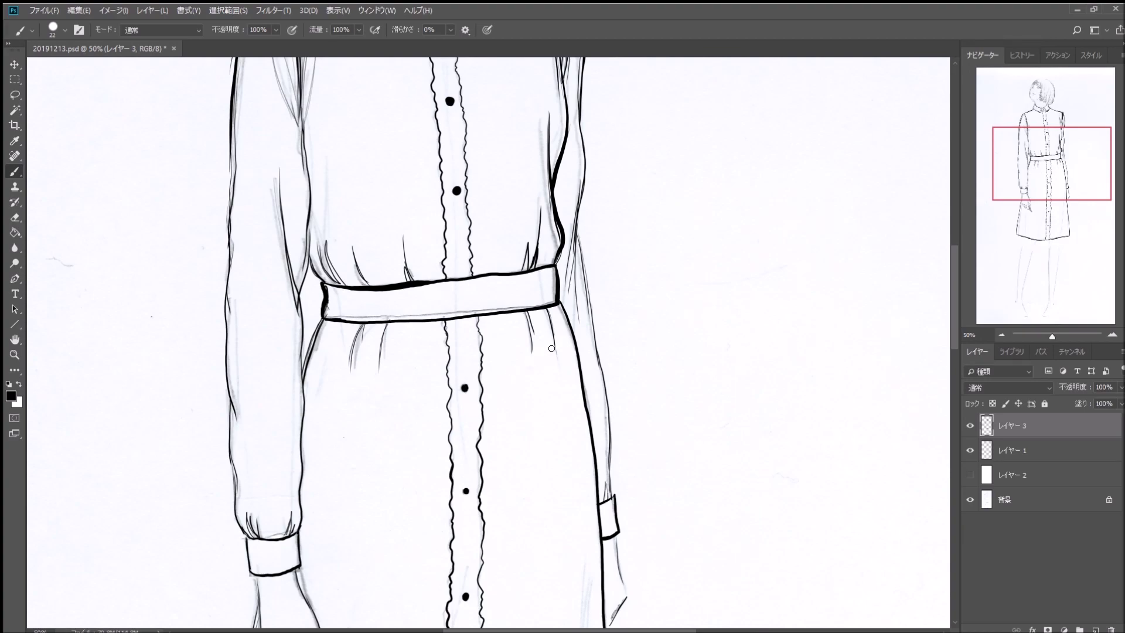
mouse_move(1056, 178)
left_mouse_down()
mouse_move(1055, 225)
mouse_move(1057, 154)
mouse_move(1056, 288)
left_mouse_up()
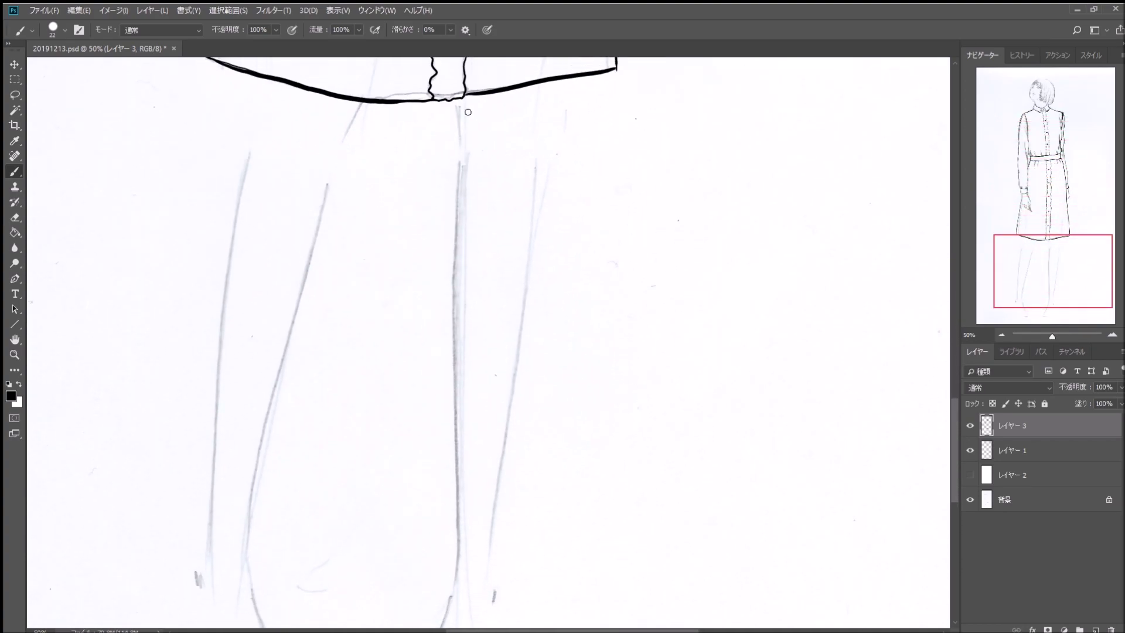
Step: Ink the centre leg line from below the hem to the bottom, redrawing until clean
left_click_drag(457, 105, 454, 262)
left_click_drag(462, 167, 458, 577)
key("ctrl+z")
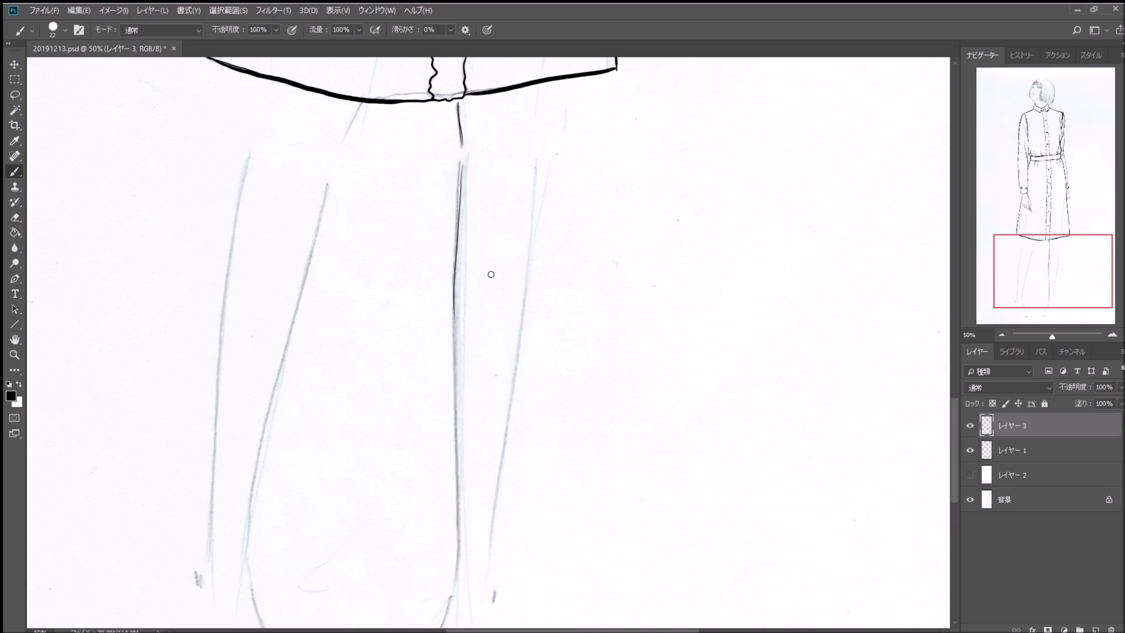
left_click_drag(460, 167, 452, 574)
key("ctrl+z")
left_click_drag(461, 167, 451, 589)
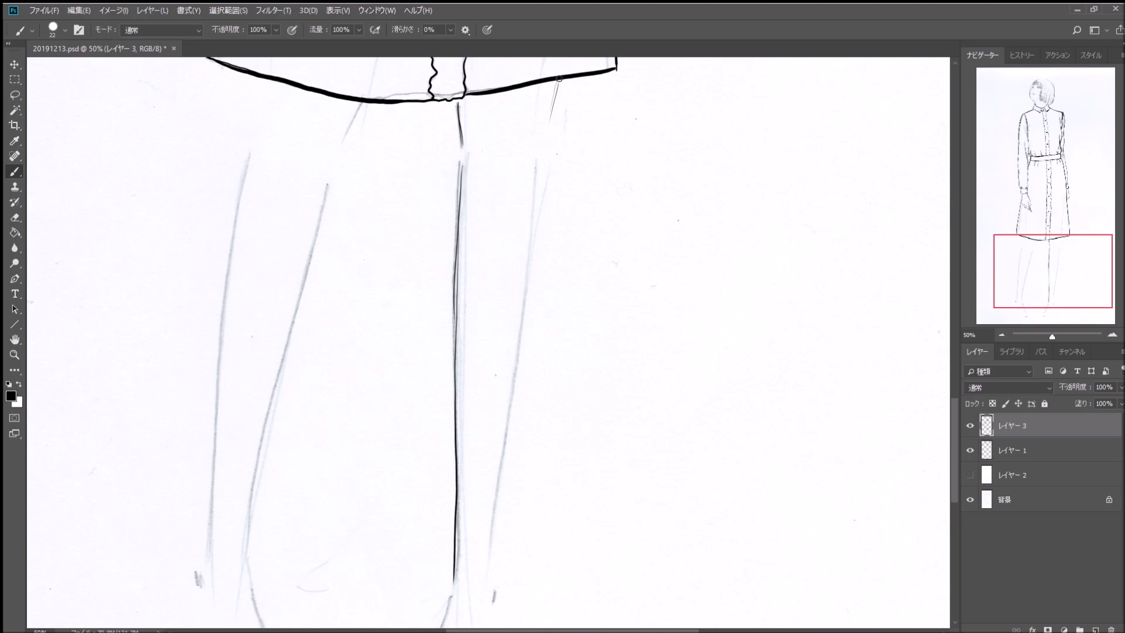
Step: Ink the right leg's outline, undoing and redrawing strokes until clean
left_click_drag(557, 82, 545, 132)
left_click_drag(541, 174, 528, 256)
left_click_drag(543, 151, 481, 523)
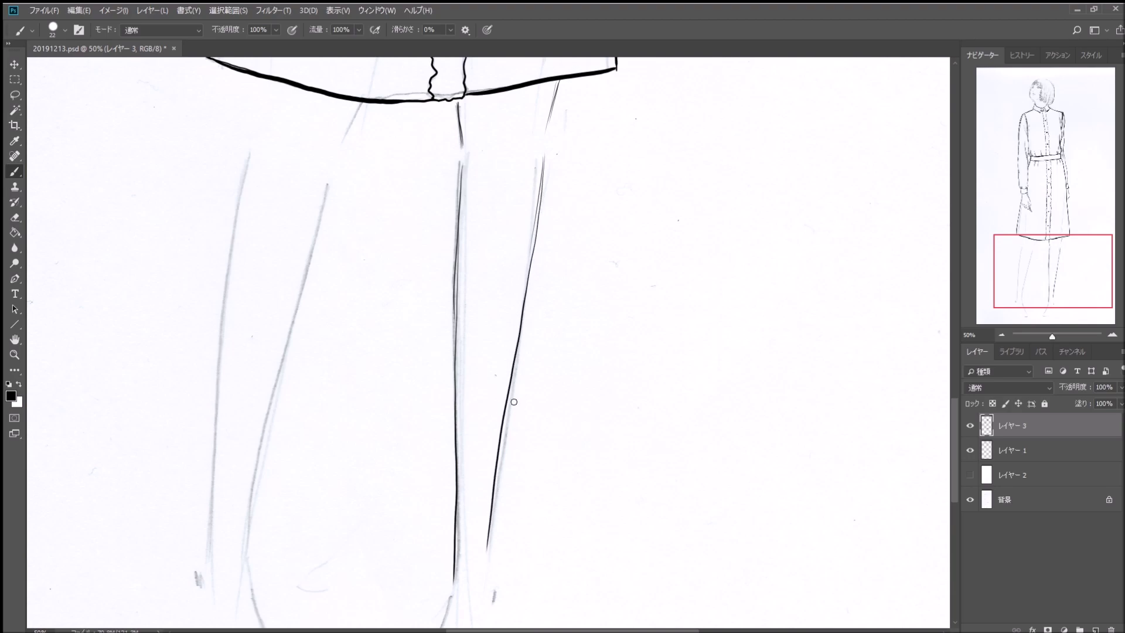
key("ctrl+z")
left_click_drag(543, 160, 479, 566)
left_click_drag(541, 161, 478, 584)
key("ctrl+z")
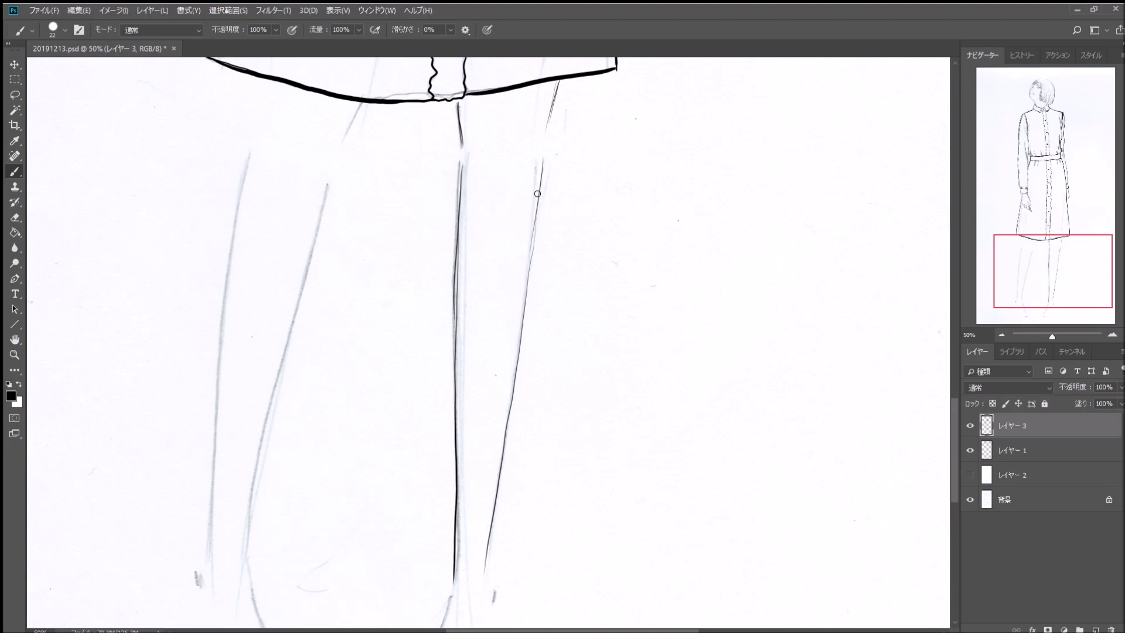
left_click_drag(542, 159, 486, 570)
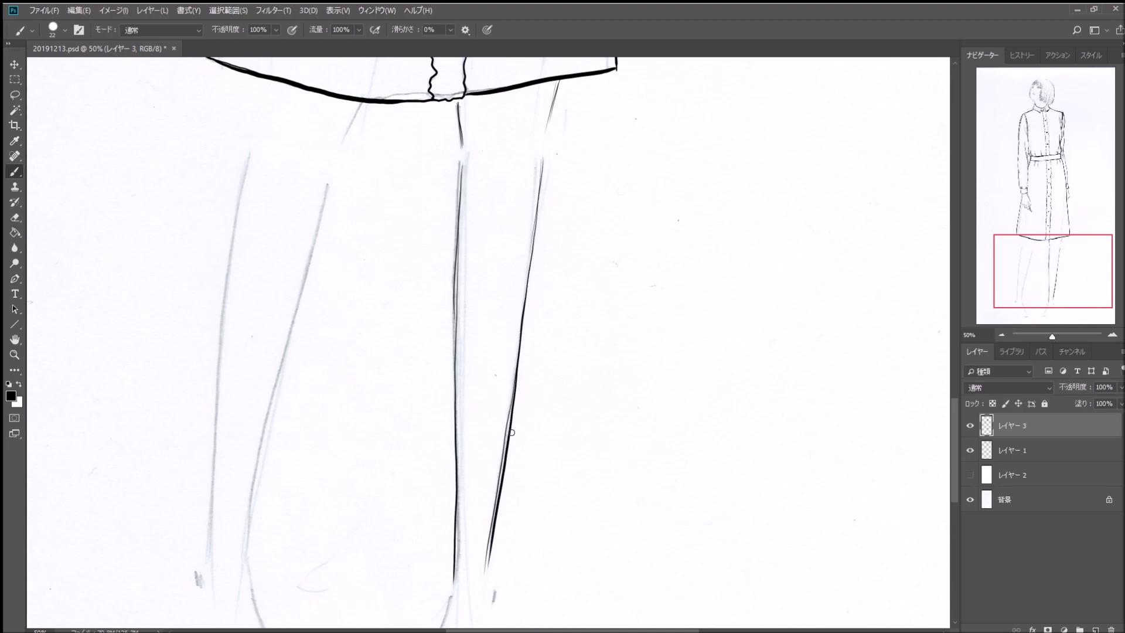
key("ctrl+z")
left_click_drag(540, 159, 486, 570)
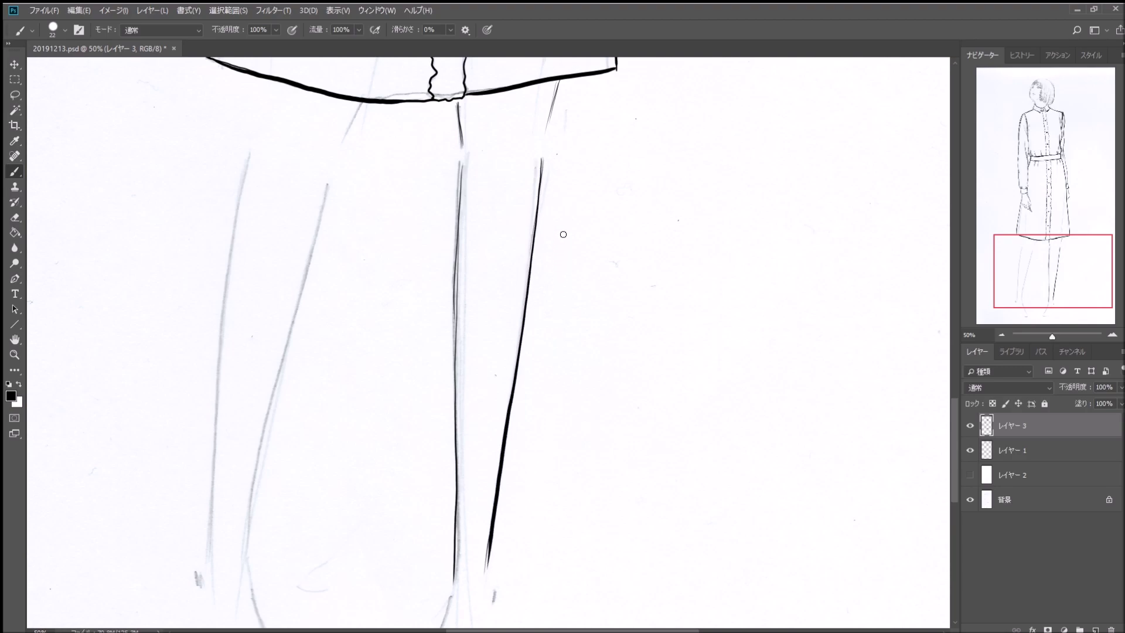
left_click_drag(558, 80, 547, 131)
Step: Ink the left leg's inner and outer lines, retrying strokes until clean
left_click_drag(365, 105, 237, 567)
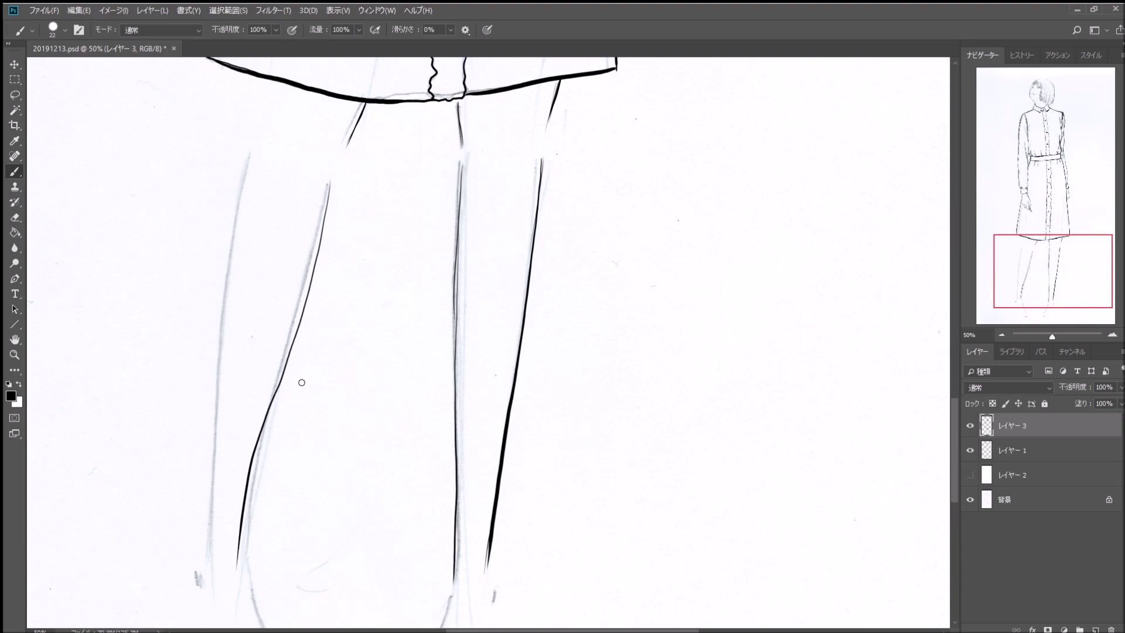
key("ctrl+z")
left_click_drag(327, 191, 246, 552)
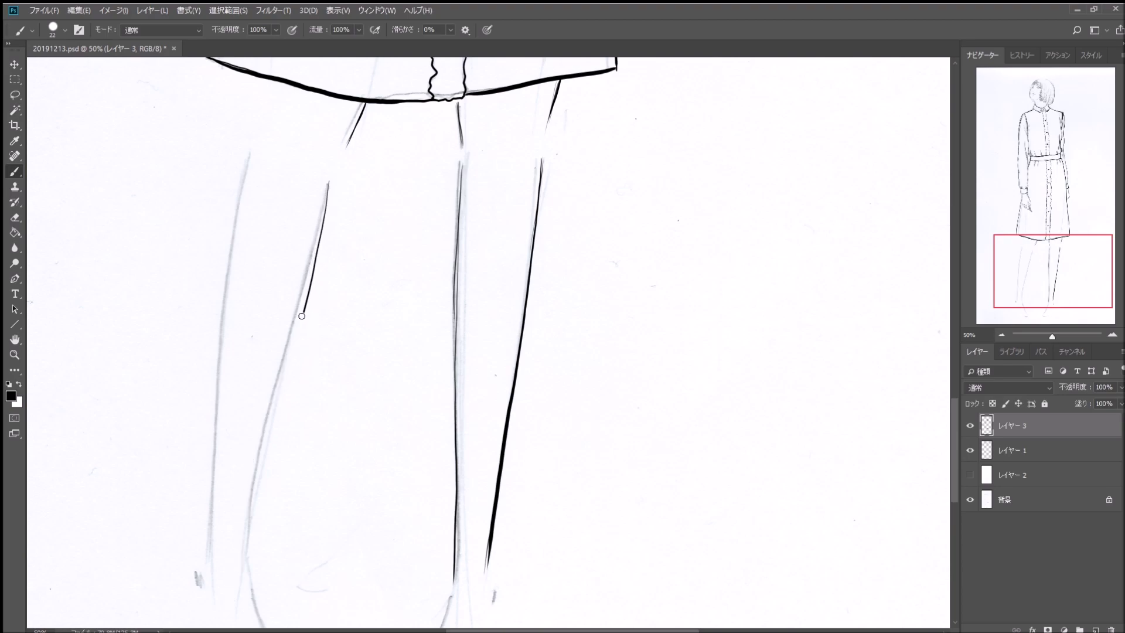
key("ctrl+z")
left_click_drag(329, 181, 249, 556)
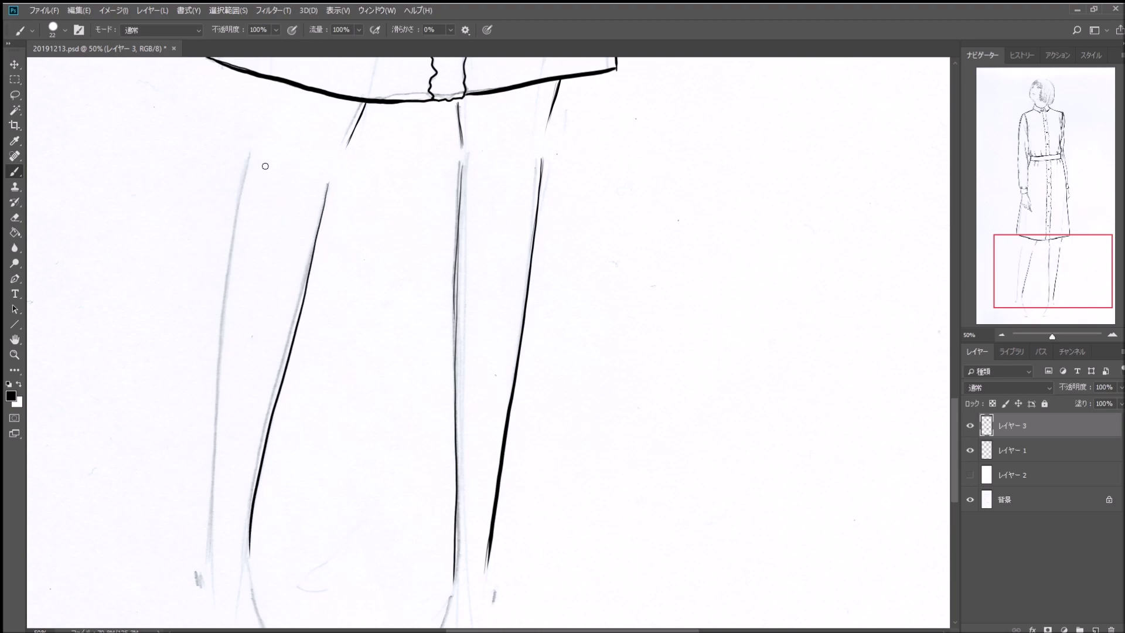
mouse_move(251, 154)
left_mouse_down()
mouse_move(215, 551)
mouse_move(199, 584)
left_mouse_up()
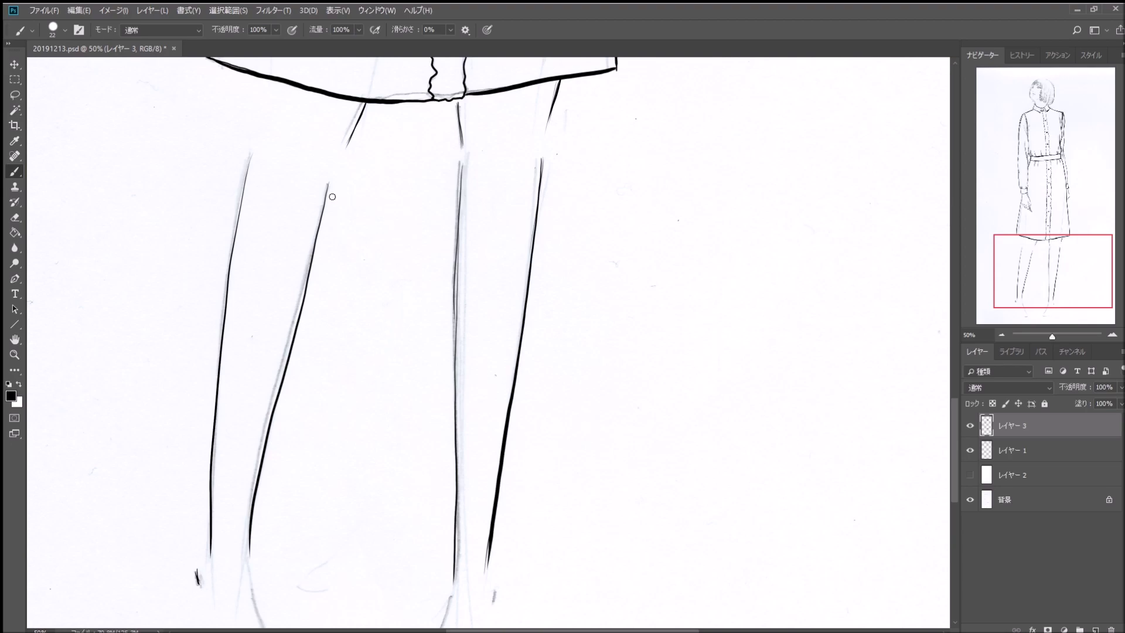
mouse_move(249, 149)
left_mouse_down()
mouse_move(214, 354)
mouse_move(204, 546)
left_mouse_up()
key("ctrl+z")
left_click_drag(250, 153, 209, 498)
left_click_drag(325, 214, 244, 525)
key("ctrl+z")
left_click_drag(330, 184, 258, 497)
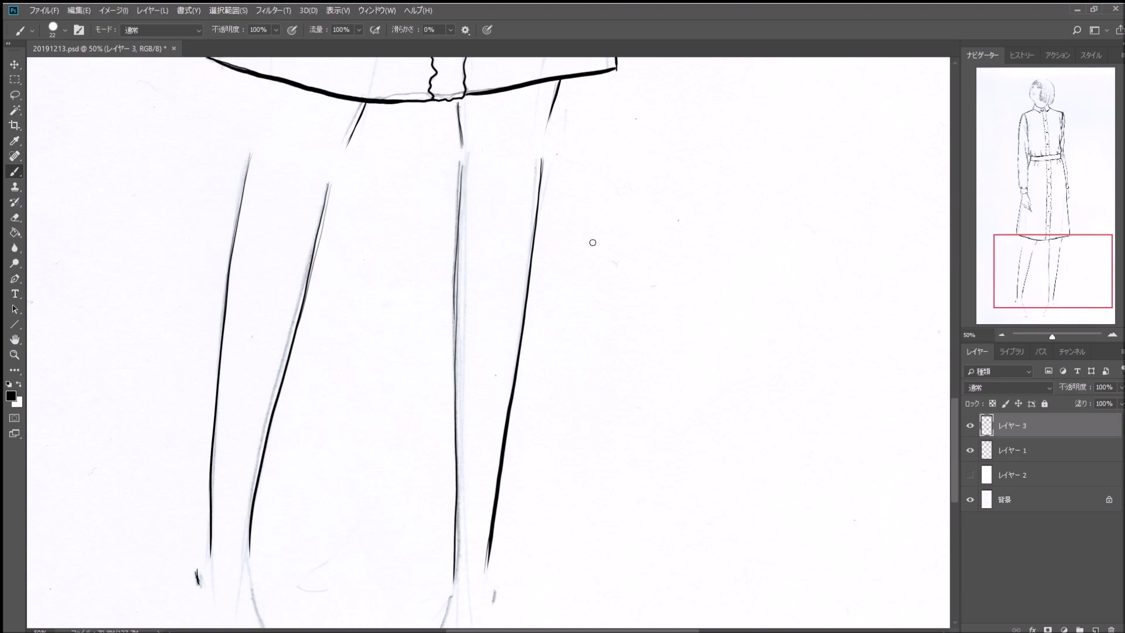
Step: Extend both lower legs down to the feet and thicken the left ankle
scroll(905, 249, "down", 3)
scroll(945, 301, "left", 2)
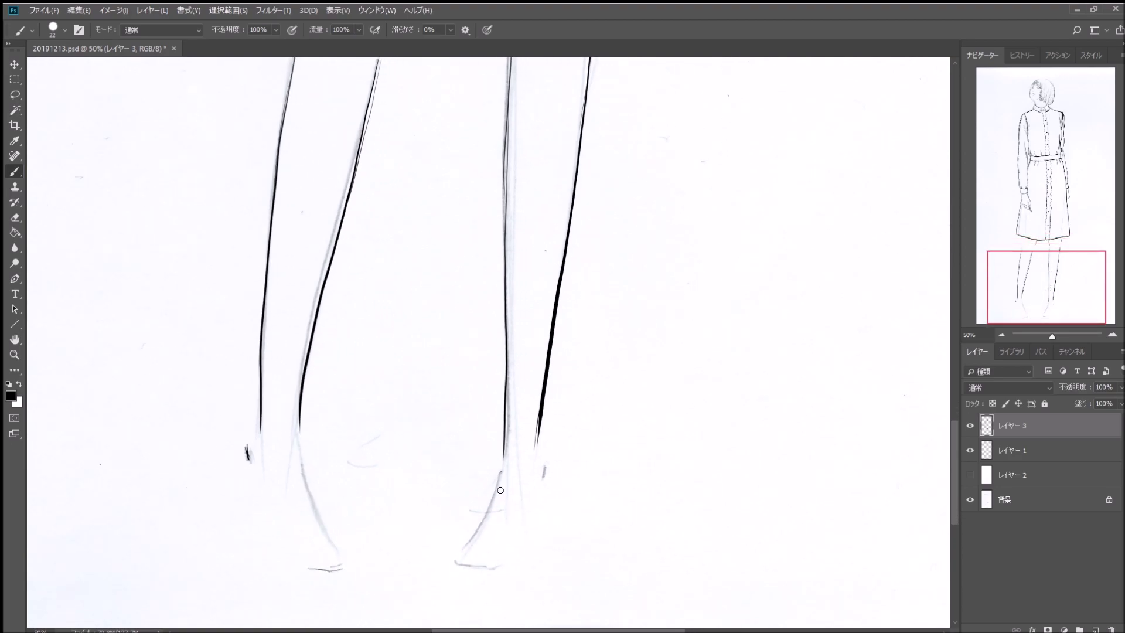
mouse_move(502, 472)
left_mouse_down()
mouse_move(451, 564)
mouse_move(516, 560)
left_mouse_up()
mouse_move(302, 465)
left_mouse_down()
mouse_move(340, 560)
mouse_move(299, 567)
left_mouse_up()
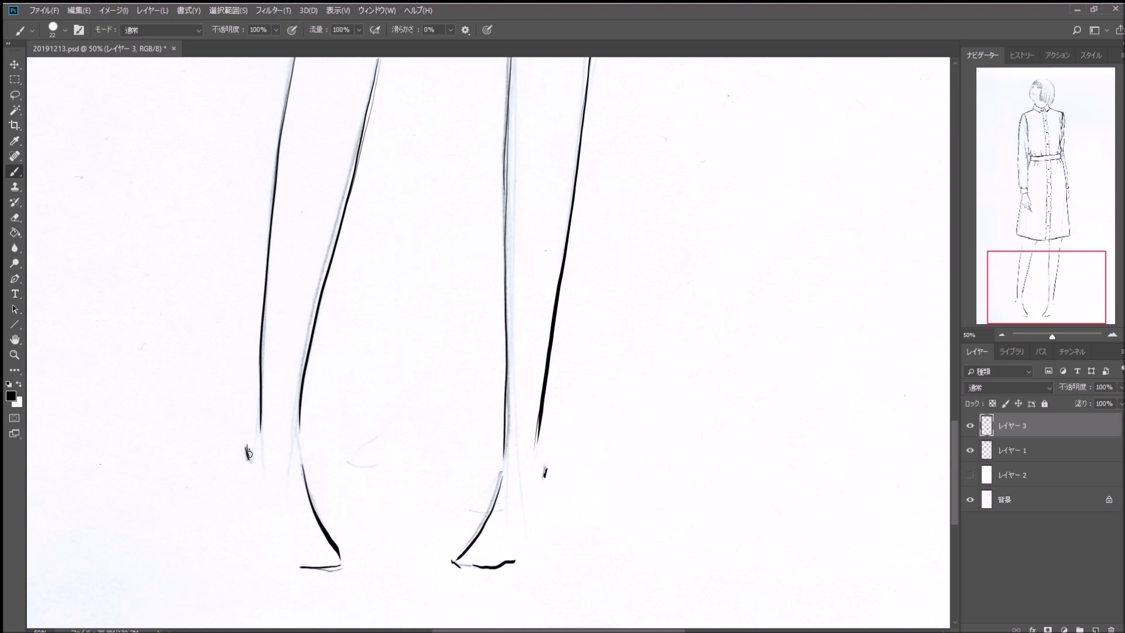
left_click_drag(247, 446, 252, 463)
Step: Zoom out to 25% and toggle the white layer to compare the ink against the sketch
left_click(1001, 335)
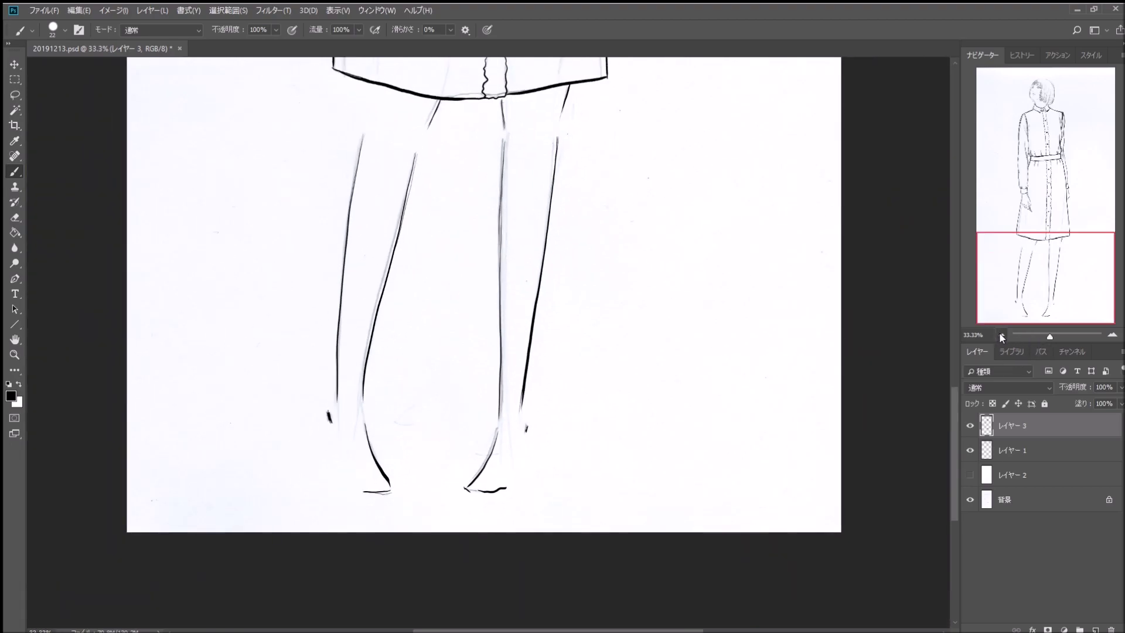
mouse_move(1042, 281)
left_mouse_down()
mouse_move(1043, 165)
mouse_move(1044, 182)
left_mouse_up()
left_click(970, 475)
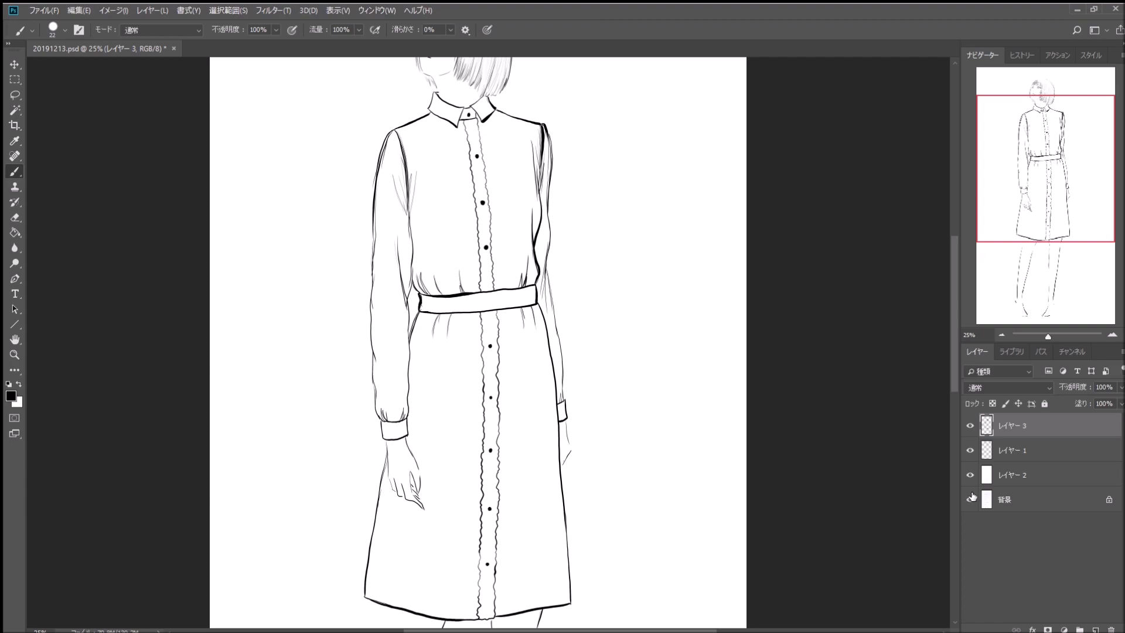
mouse_move(1046, 235)
left_mouse_down()
mouse_move(1045, 286)
mouse_move(1050, 184)
mouse_move(1038, 290)
left_mouse_up()
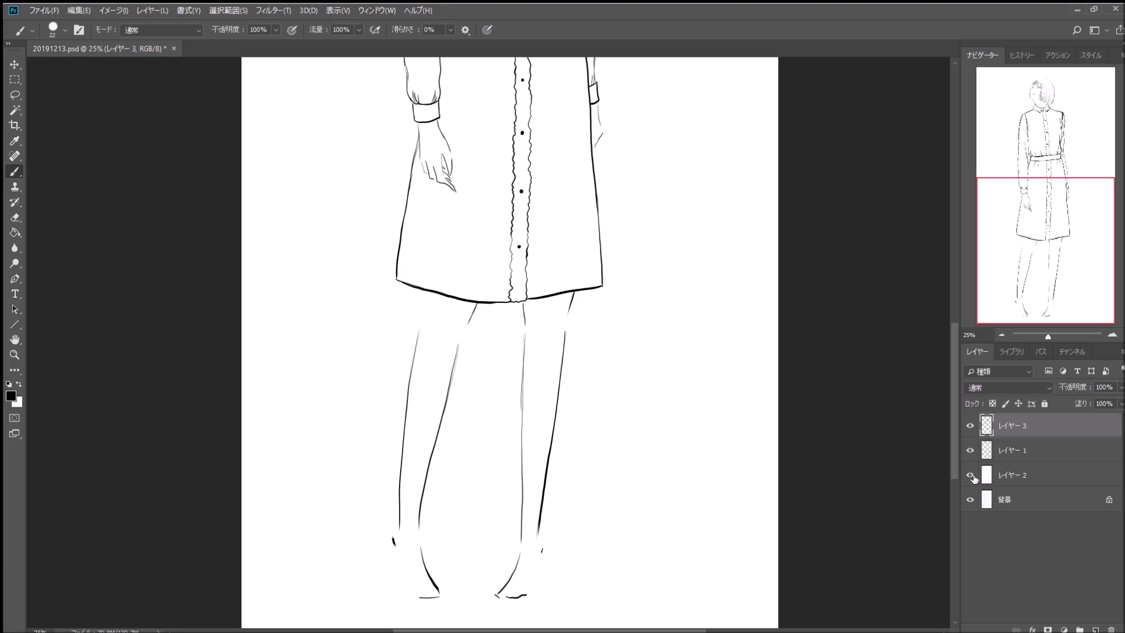
left_click(970, 476)
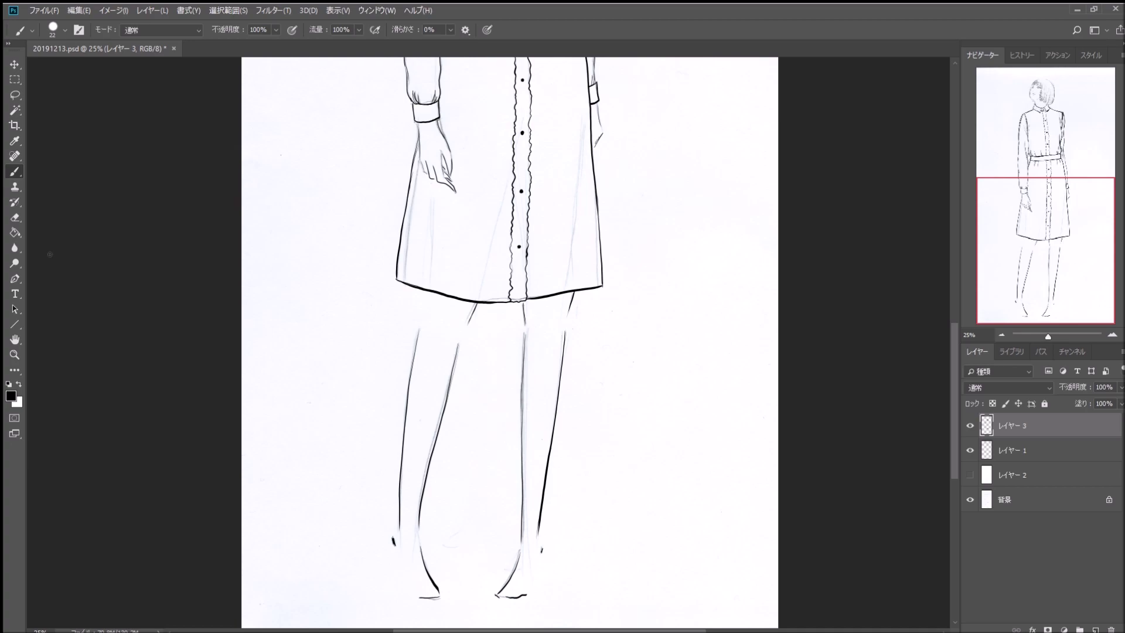
left_click(14, 218)
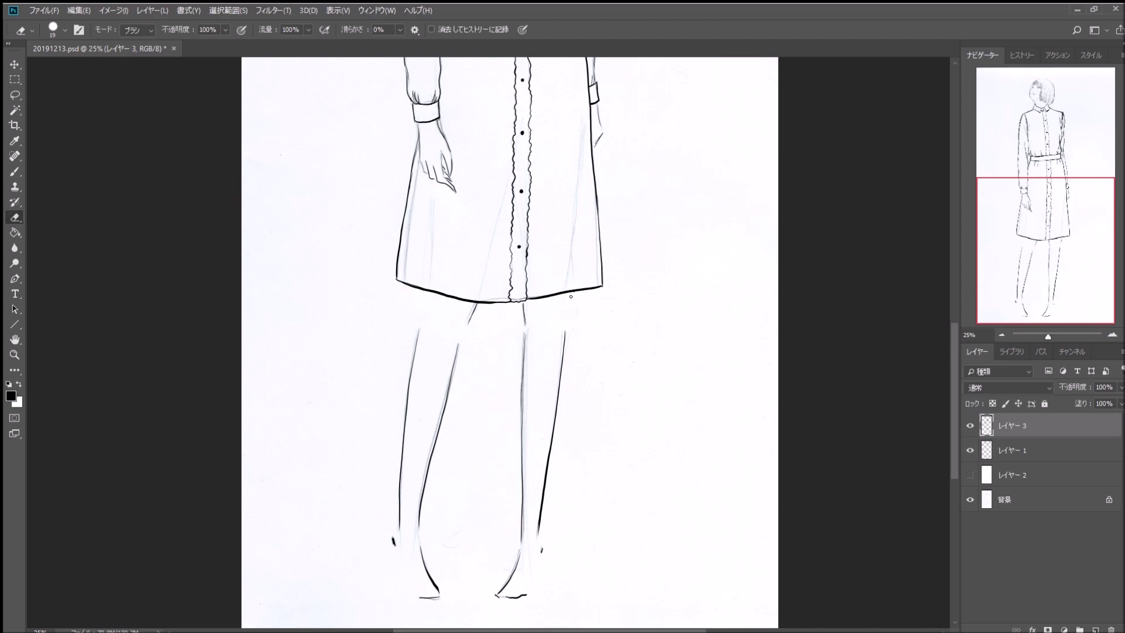
left_click(14, 171)
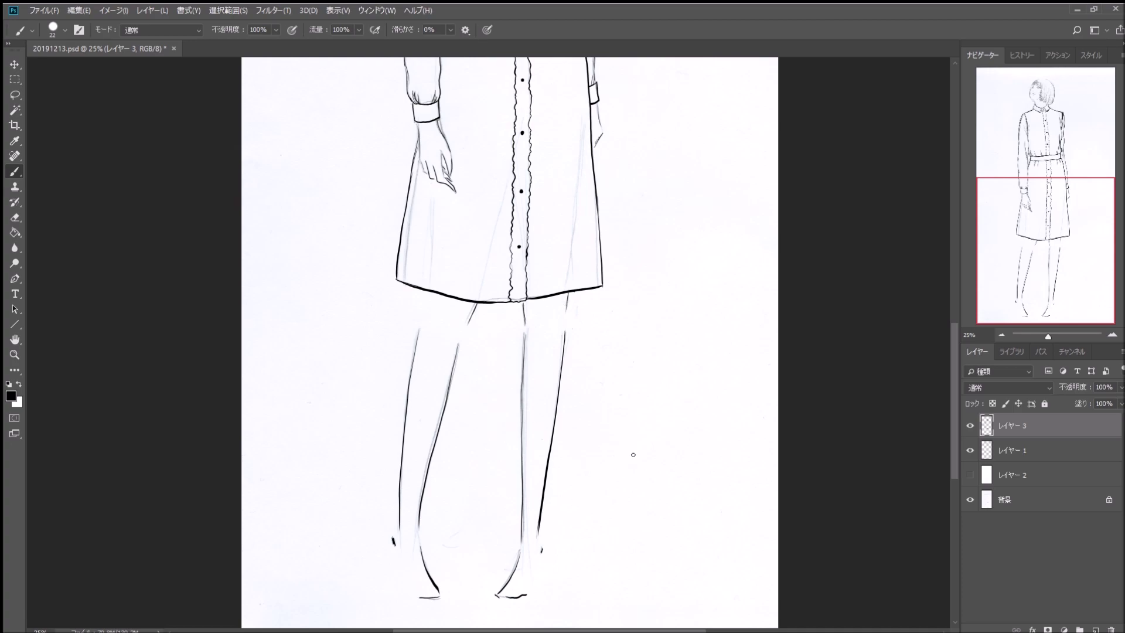
Step: Hide the 背景 sketch layer, show the white layer, and pan over the clean inked figure
left_click_drag(1037, 269, 1041, 167)
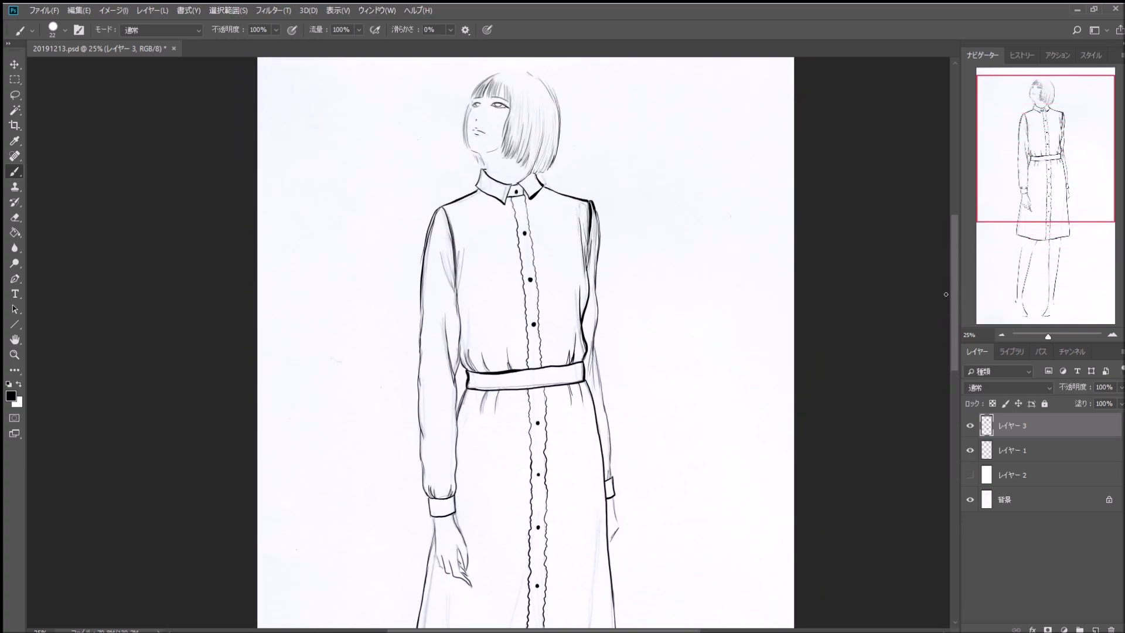
left_click(970, 500)
left_click(971, 475)
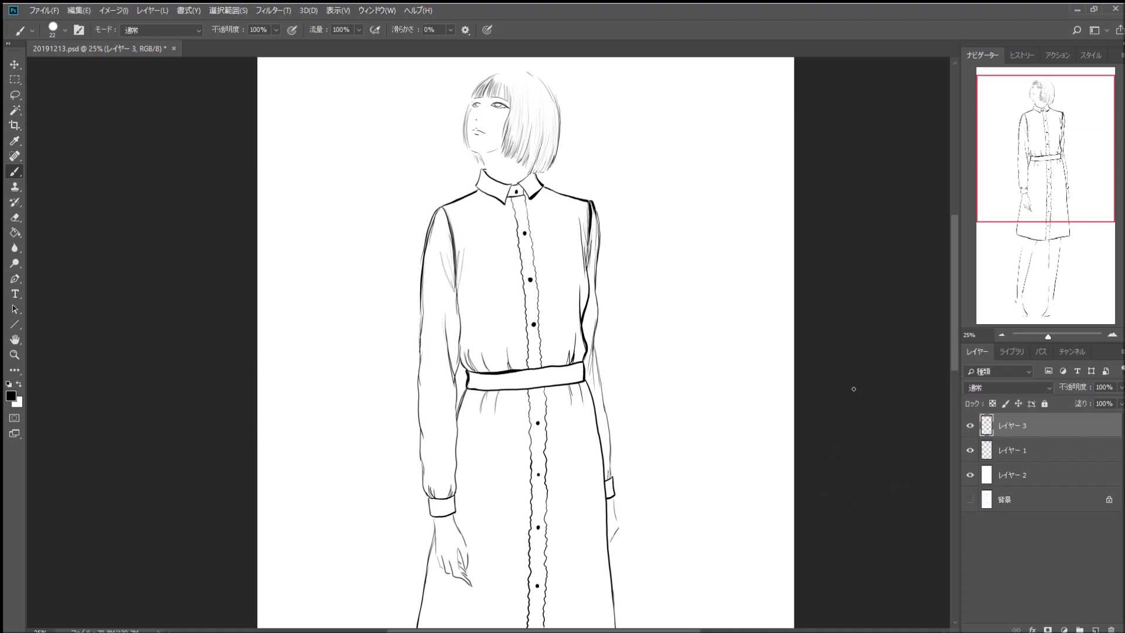
scroll(854, 388, "down", 2)
scroll(854, 389, "down", 2)
scroll(854, 388, "down", 2)
scroll(854, 389, "down", 2)
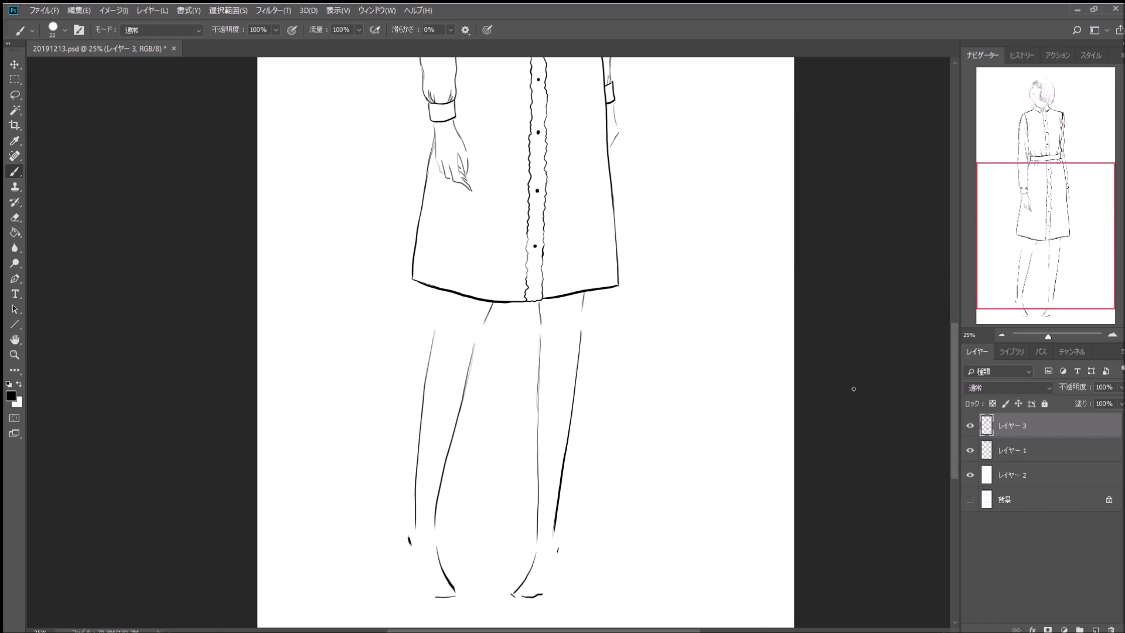
scroll(854, 389, "down", 2)
scroll(854, 389, "up", 2)
scroll(853, 389, "up", 2)
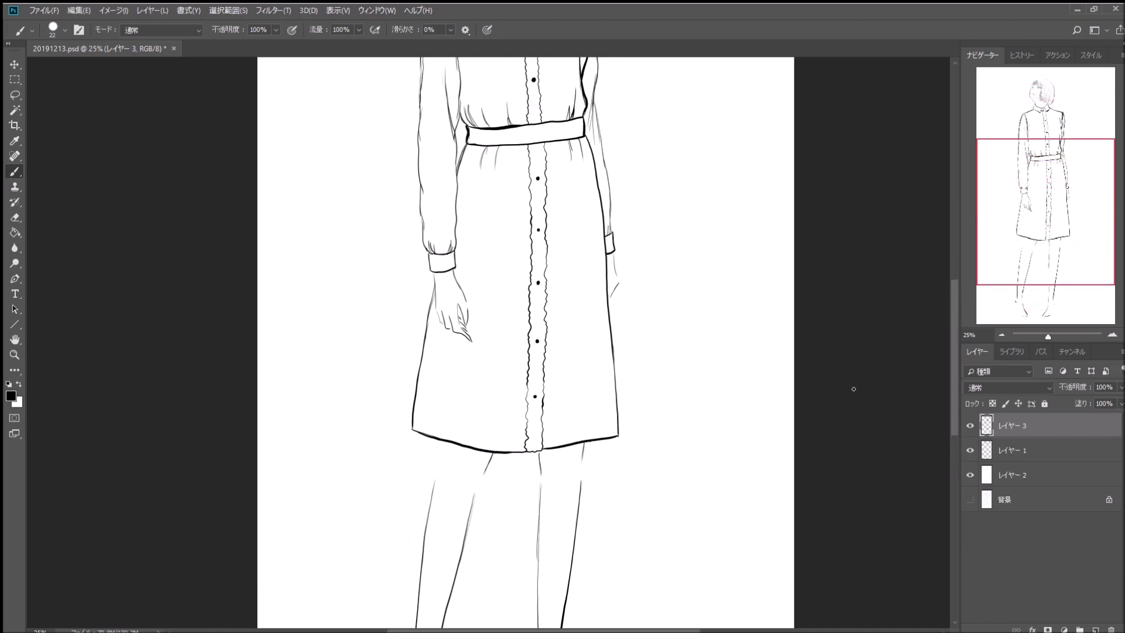
scroll(854, 389, "up", 2)
scroll(854, 388, "up", 2)
scroll(854, 388, "up", 2)
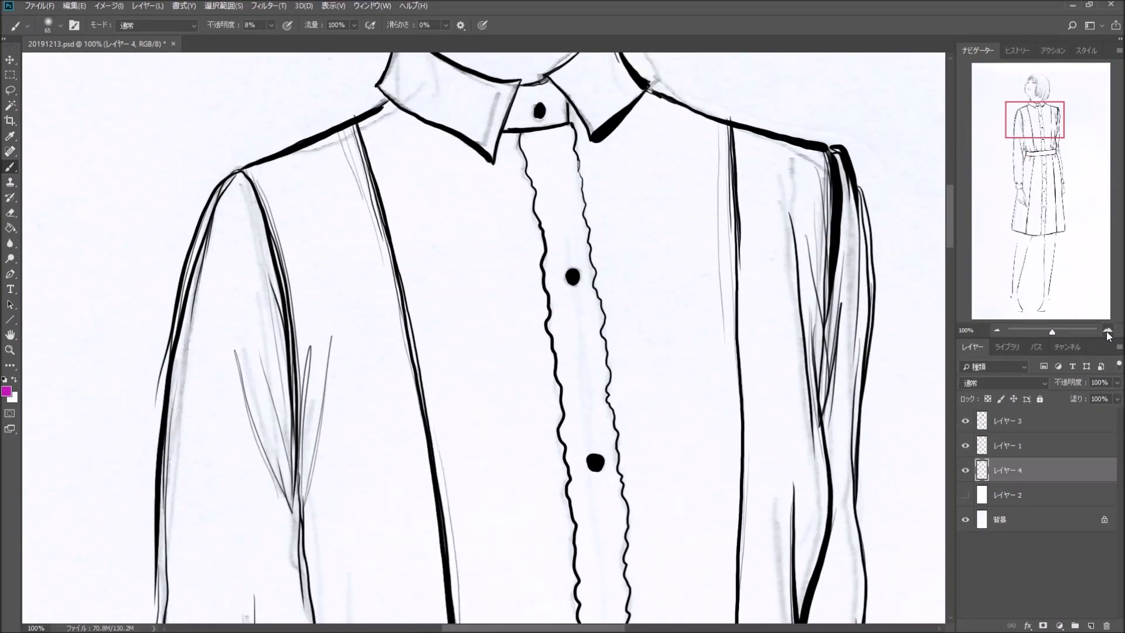
Step: Frame the head and choose the soft 100 px brush
left_click(1108, 332)
left_click_drag(1039, 120, 1036, 85)
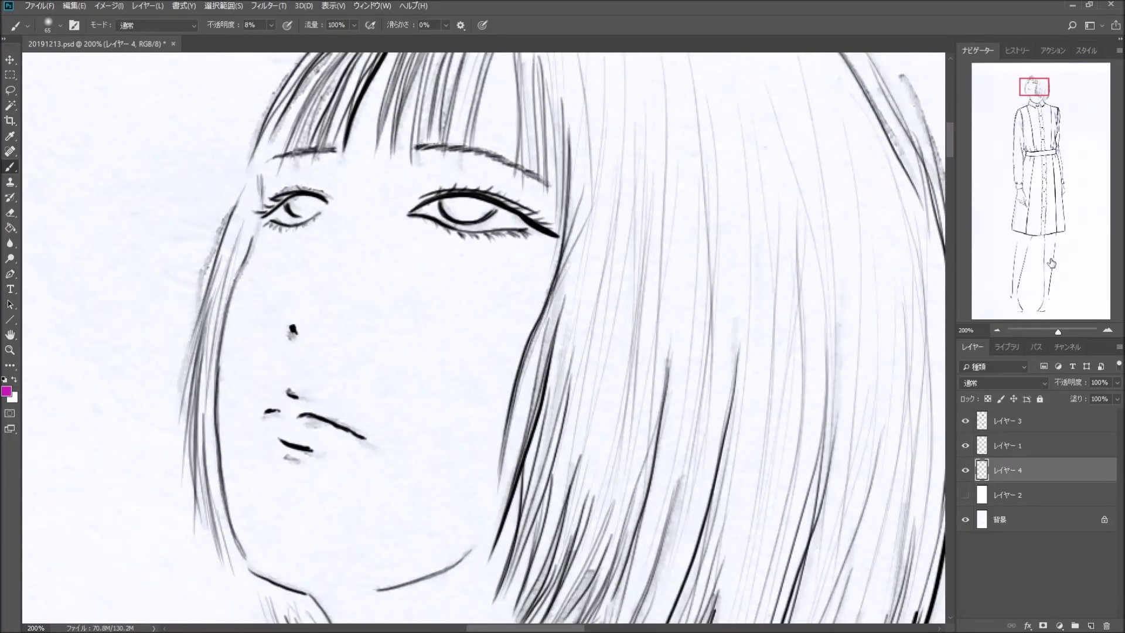
left_click(998, 330)
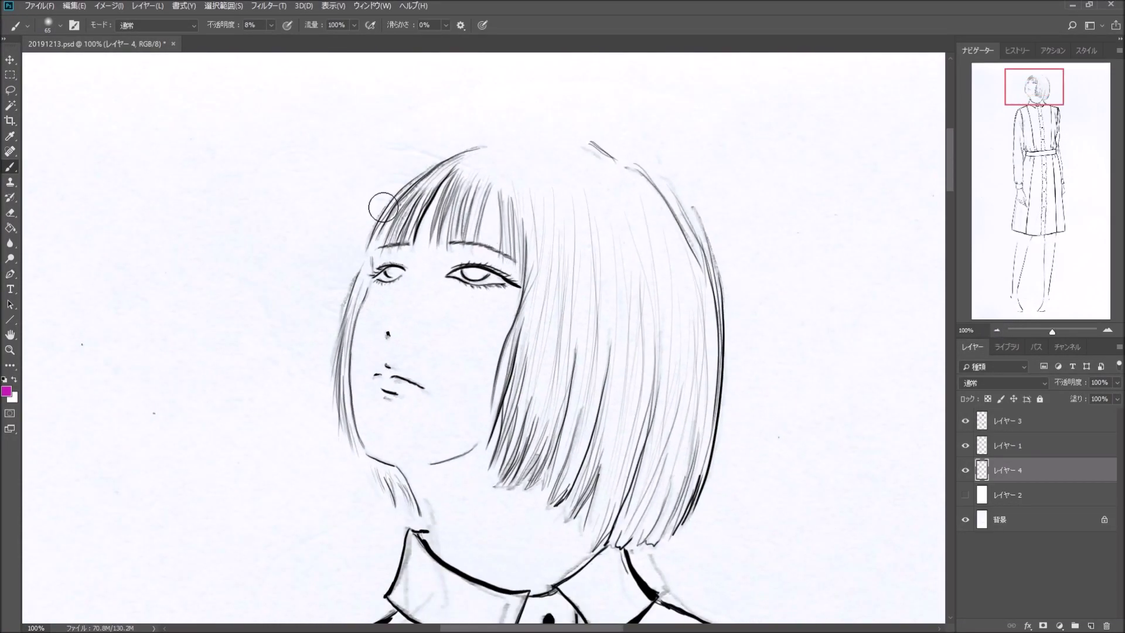
left_click(61, 28)
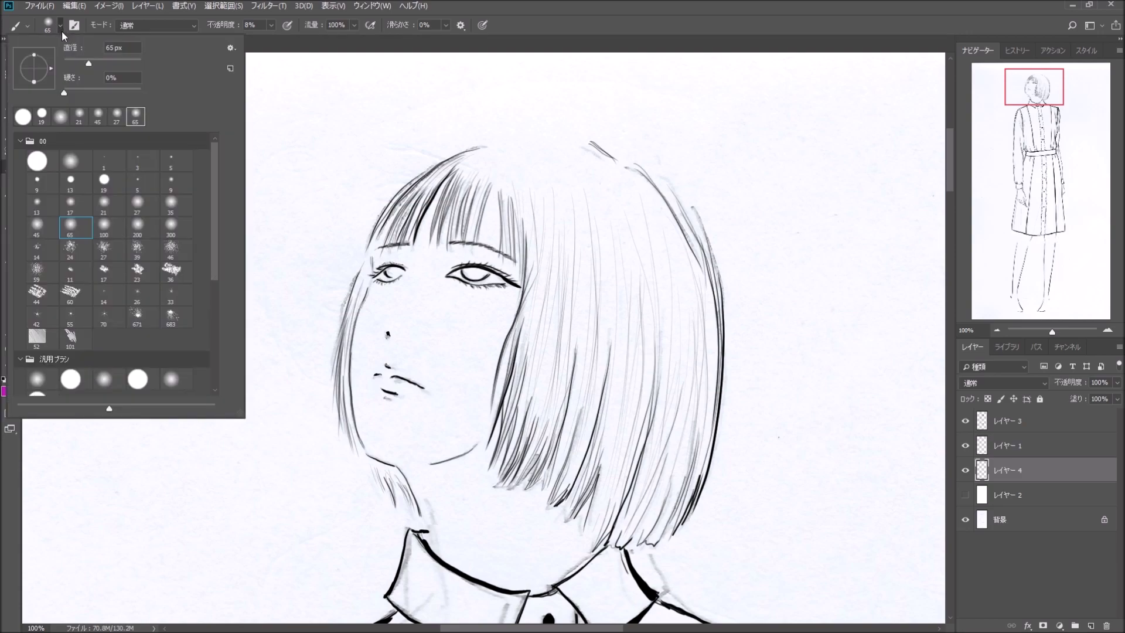
left_click(104, 225)
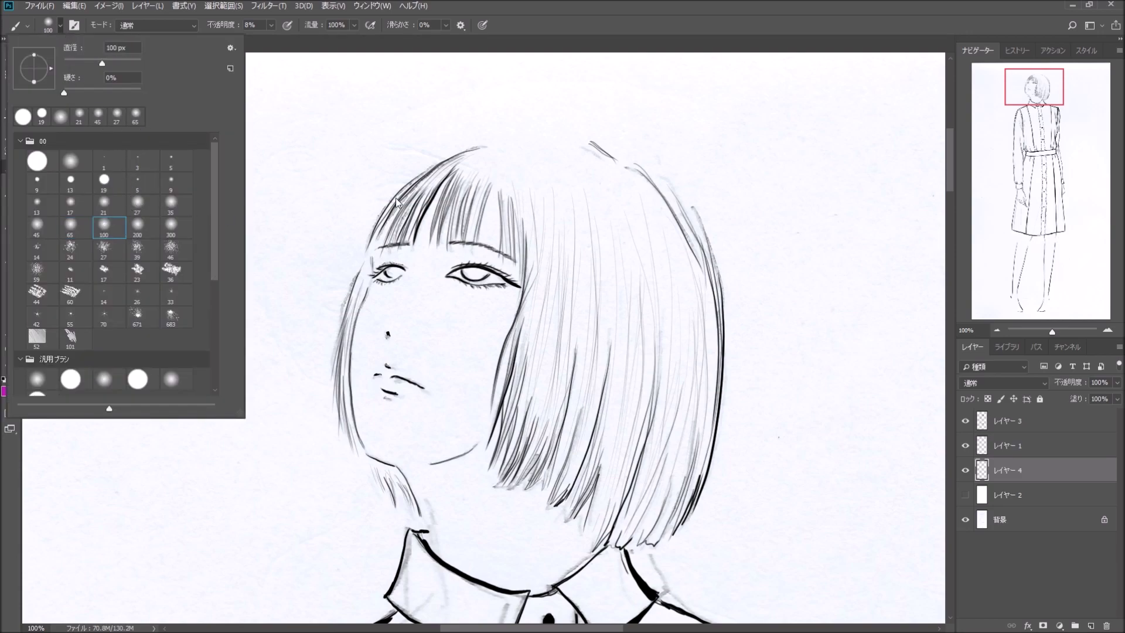
left_click(485, 229)
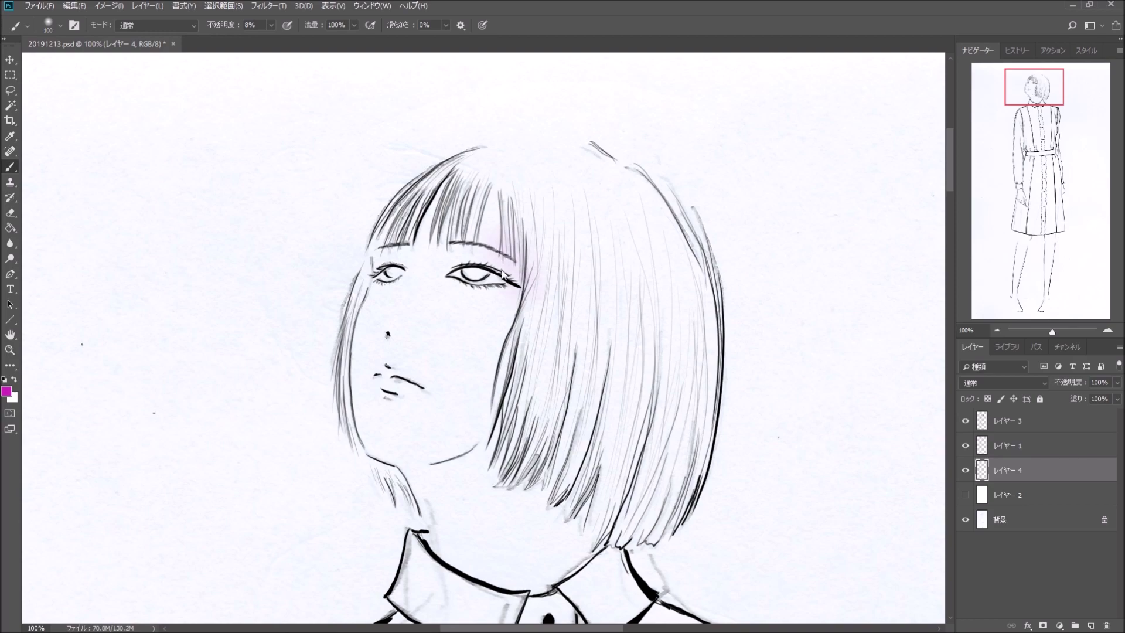
Step: Paint soft magenta blush on the right and left cheeks on レイヤー 4
mouse_move(495, 288)
left_mouse_down()
mouse_move(468, 294)
mouse_move(487, 341)
mouse_move(460, 360)
left_mouse_up()
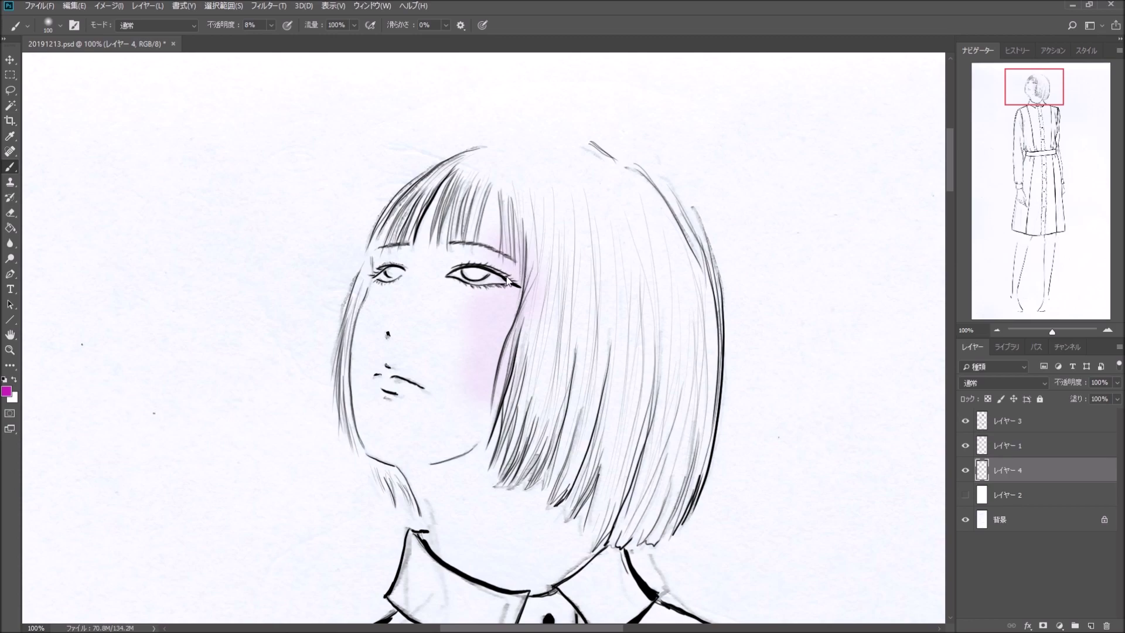
key("ctrl+z")
mouse_move(463, 293)
left_mouse_down()
mouse_move(478, 287)
mouse_move(505, 306)
mouse_move(457, 300)
mouse_move(492, 303)
left_mouse_up()
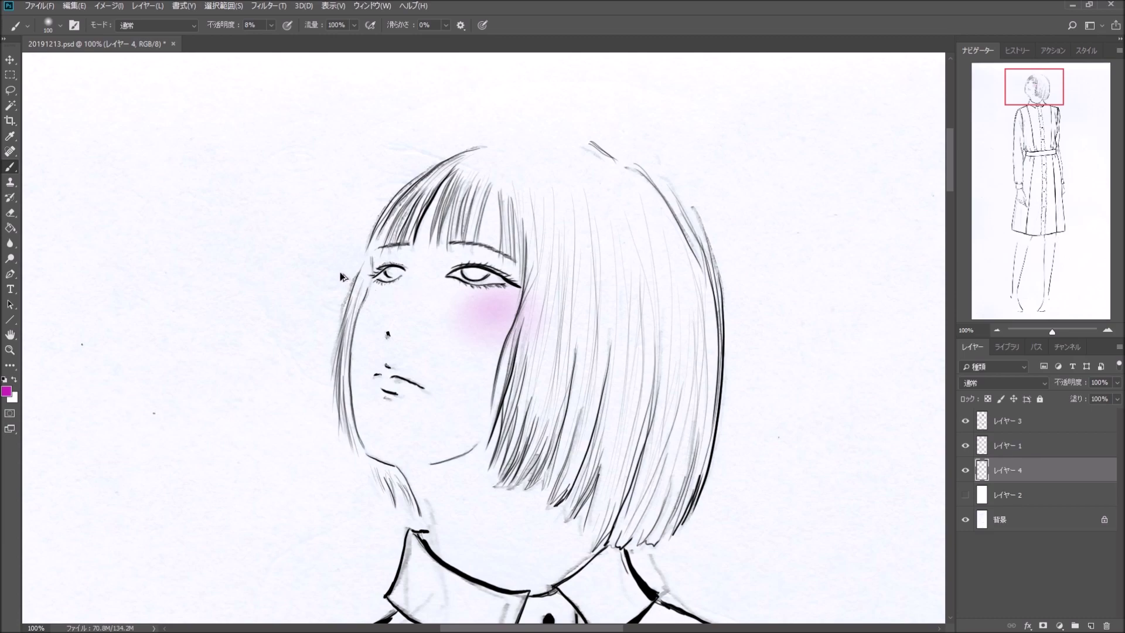
mouse_move(356, 294)
left_mouse_down()
mouse_move(368, 300)
mouse_move(341, 284)
left_mouse_up()
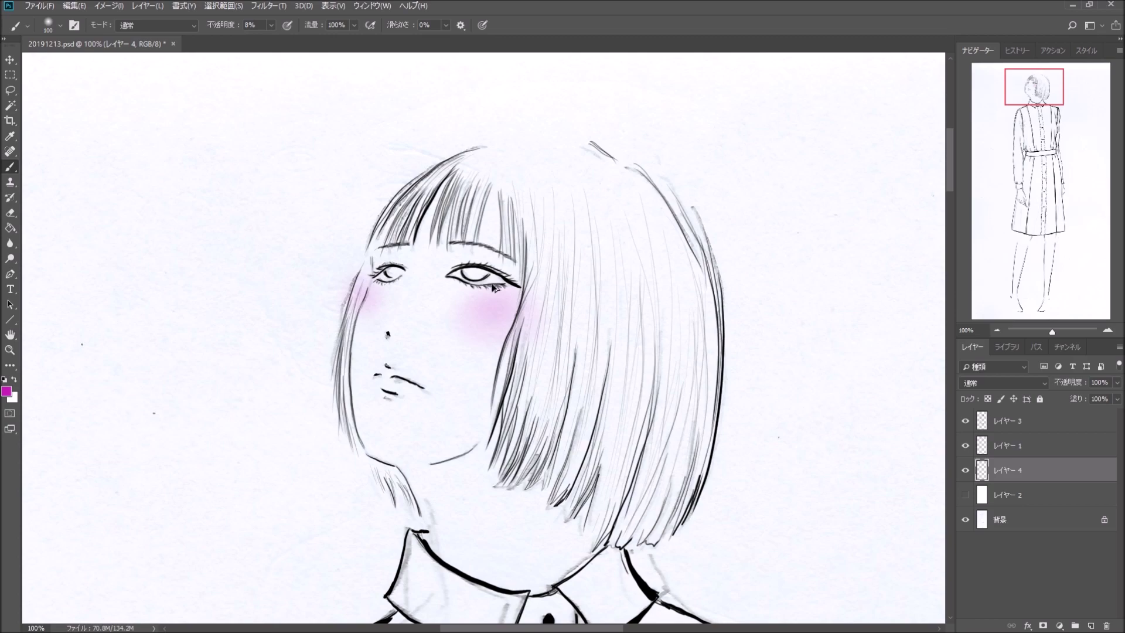
left_click_drag(491, 305, 456, 293)
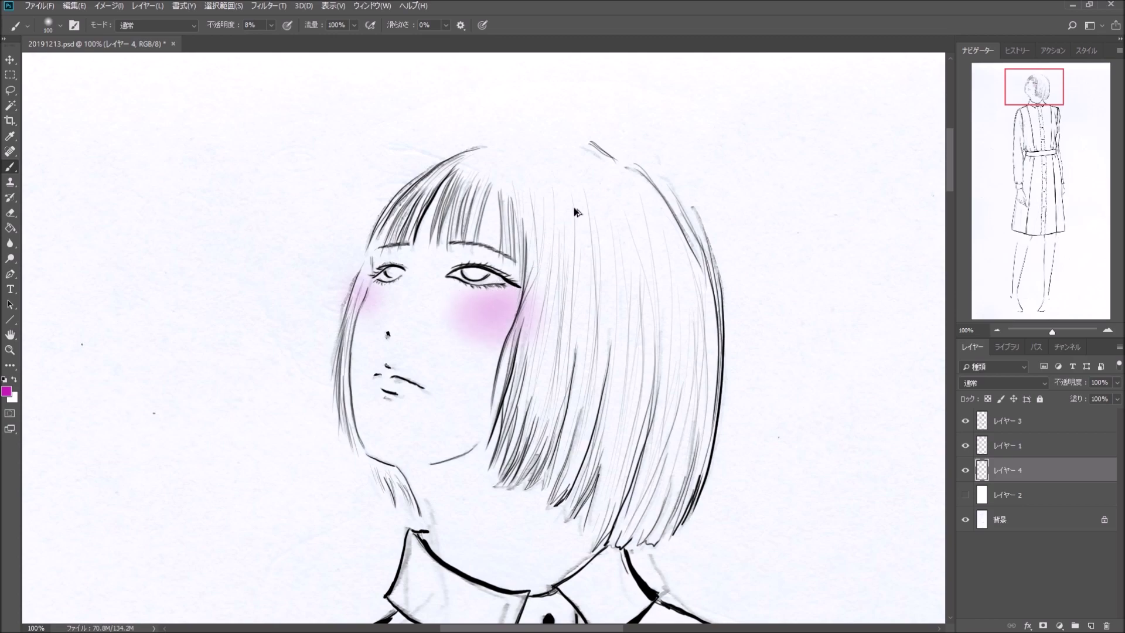
key("ctrl+z")
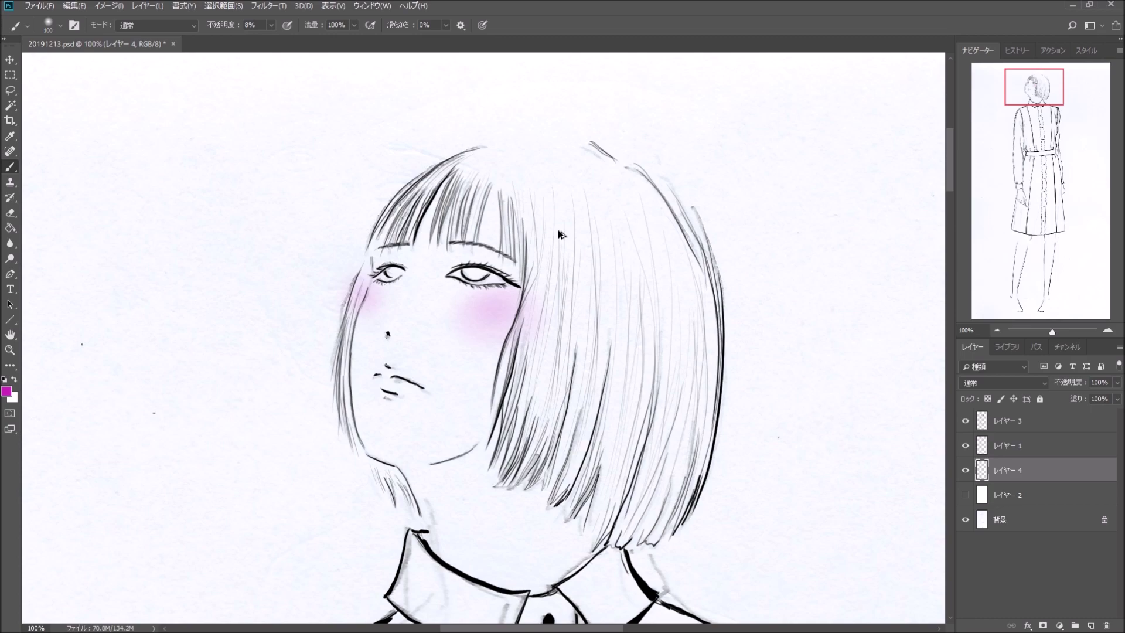
Step: Tint the lips faint pink with the 17 px soft brush
left_click(61, 30)
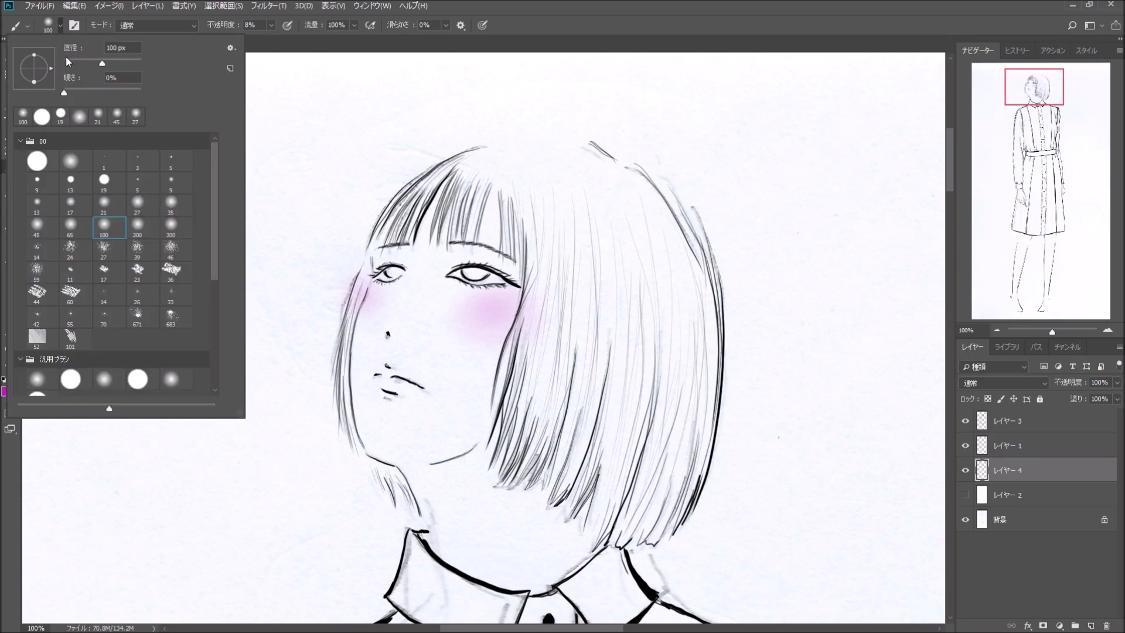
left_click(82, 208)
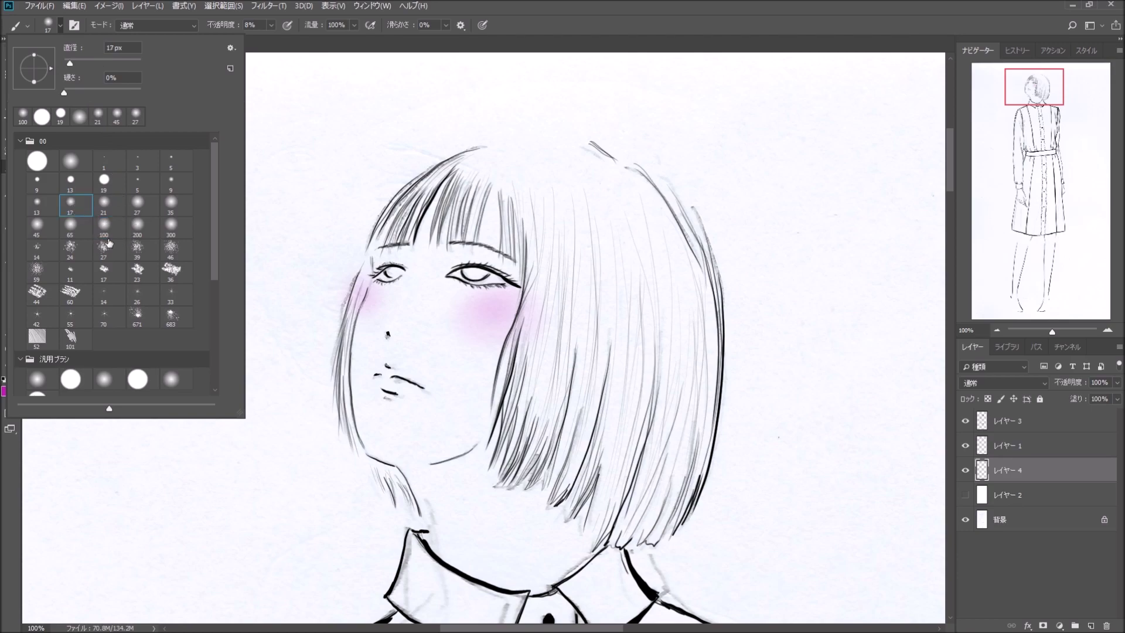
left_click(385, 377)
left_click_drag(384, 380, 401, 386)
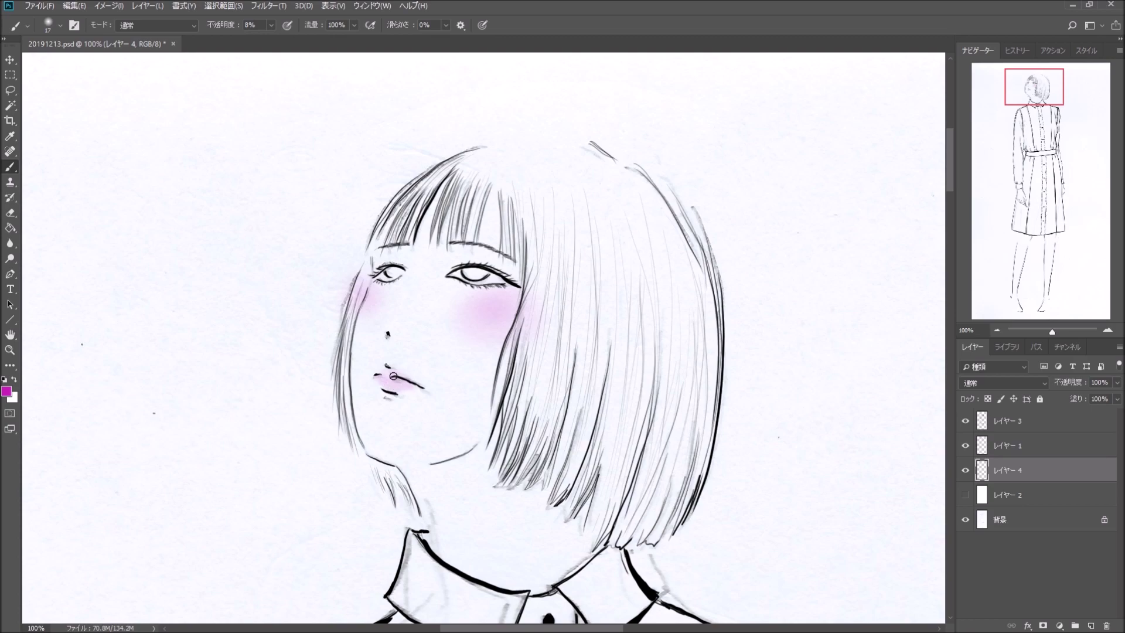
left_click_drag(383, 372, 405, 385)
Step: Switch to the 21 px soft brush and open the foreground colour picker
left_click(60, 25)
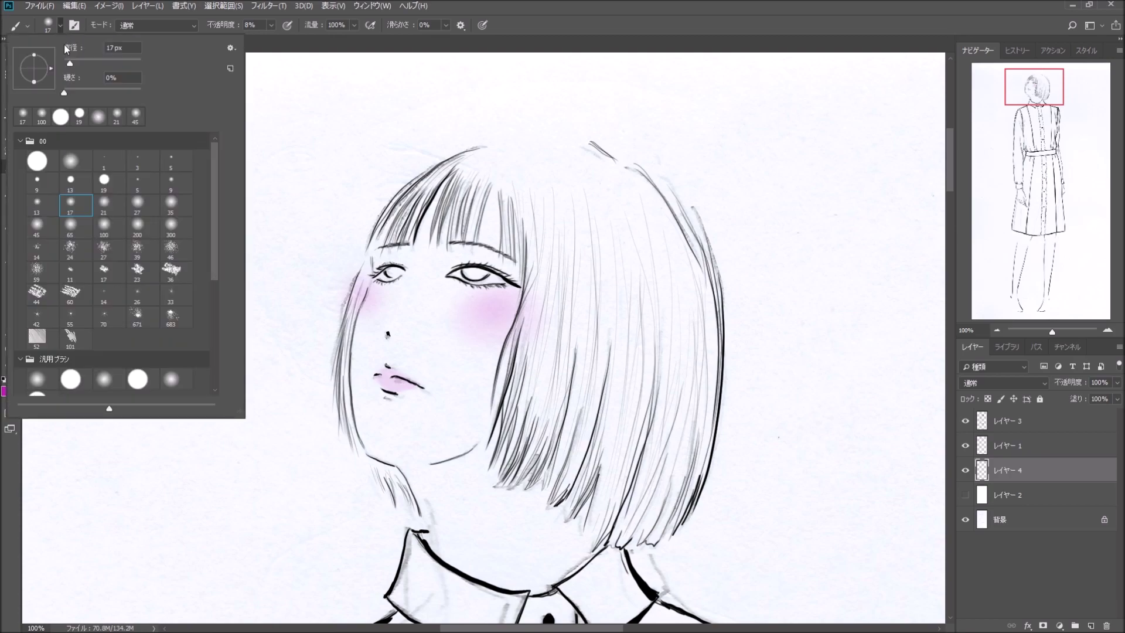
left_click(105, 204)
left_click(279, 54)
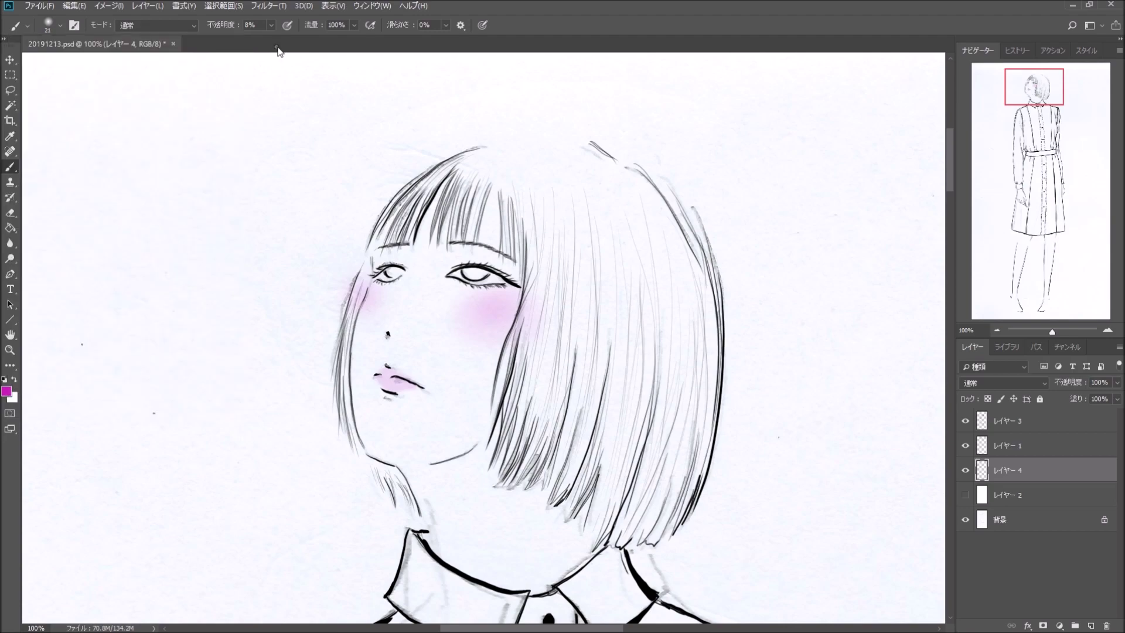
left_click(7, 391)
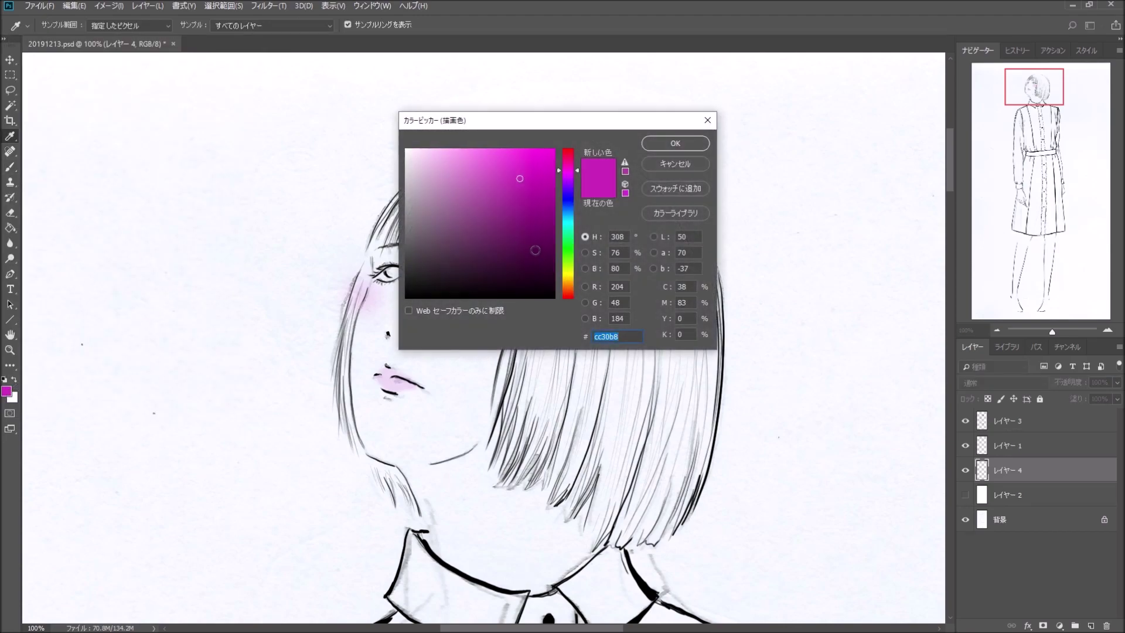
Step: Set the foreground colour to 270523, zoom to 200%, and shade both upper eyelids
left_click(534, 274)
left_click(675, 143)
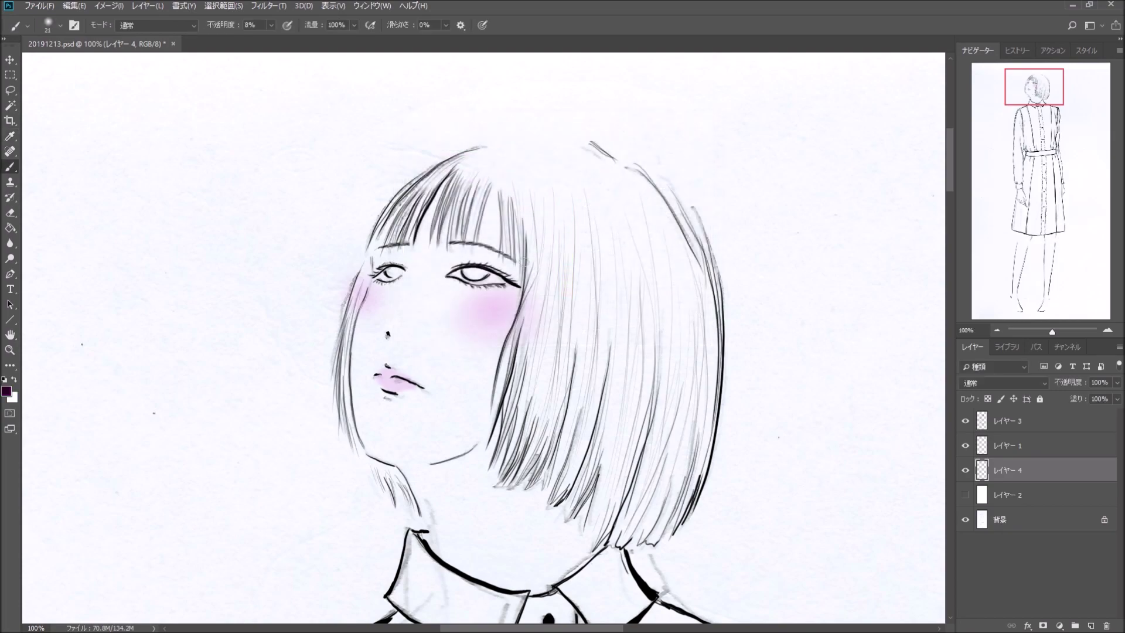
left_click(1108, 330)
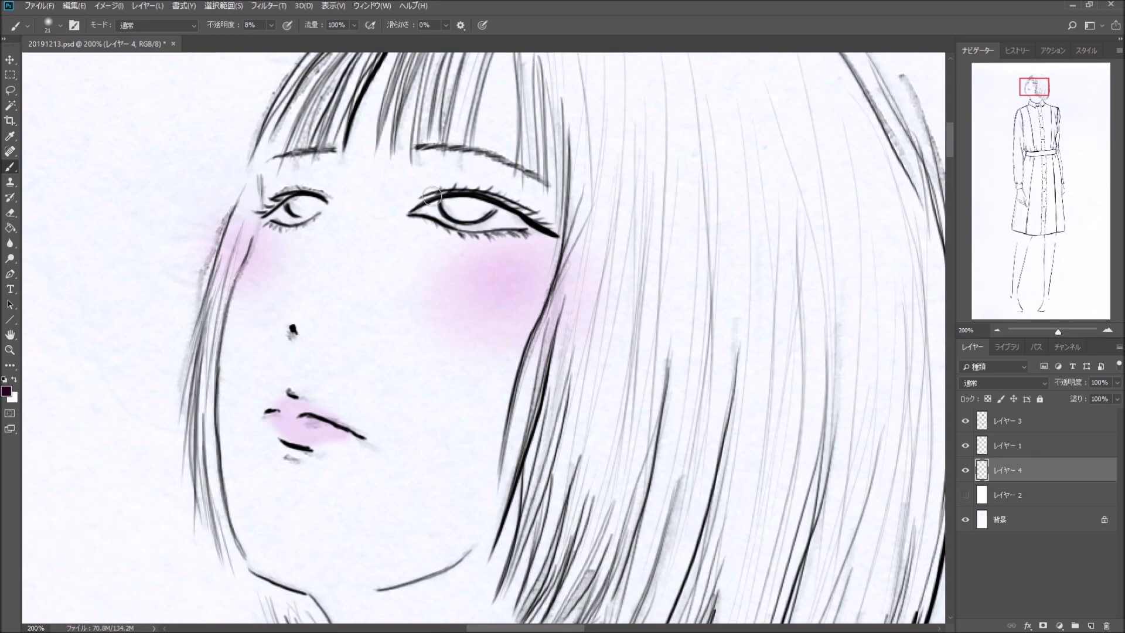
mouse_move(428, 191)
left_mouse_down()
mouse_move(494, 191)
mouse_move(554, 224)
left_mouse_up()
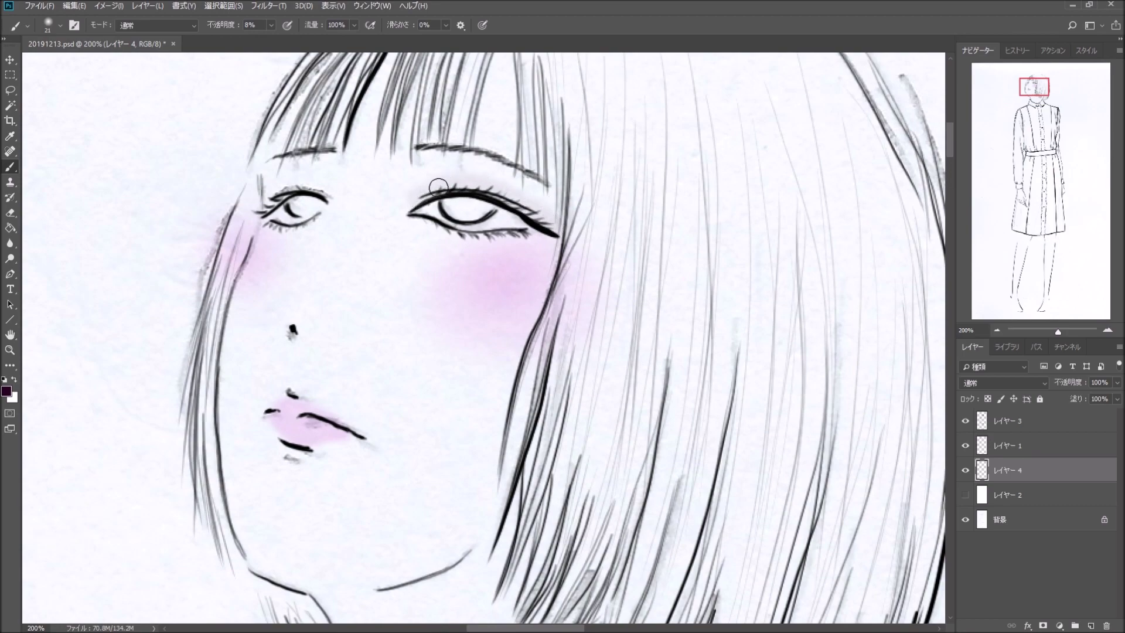
mouse_move(427, 193)
left_mouse_down()
mouse_move(497, 188)
mouse_move(557, 226)
mouse_move(445, 185)
mouse_move(424, 195)
mouse_move(492, 179)
mouse_move(552, 223)
mouse_move(489, 188)
mouse_move(410, 203)
left_mouse_up()
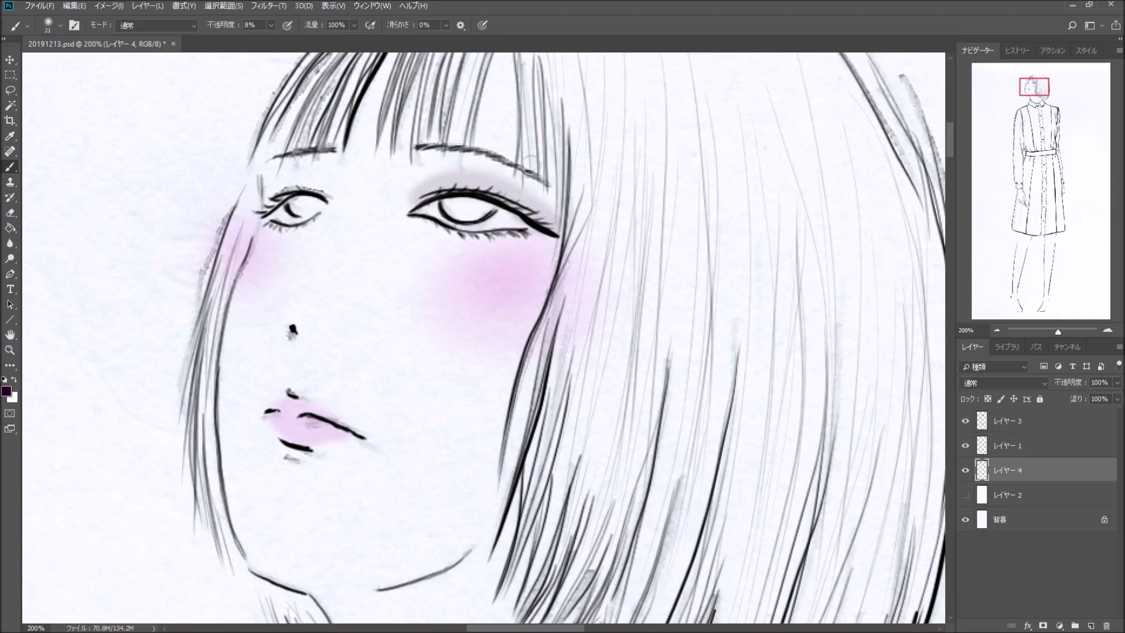
mouse_move(324, 190)
left_mouse_down()
mouse_move(293, 186)
mouse_move(267, 202)
mouse_move(275, 187)
mouse_move(319, 189)
mouse_move(285, 183)
mouse_move(273, 196)
mouse_move(309, 181)
left_mouse_up()
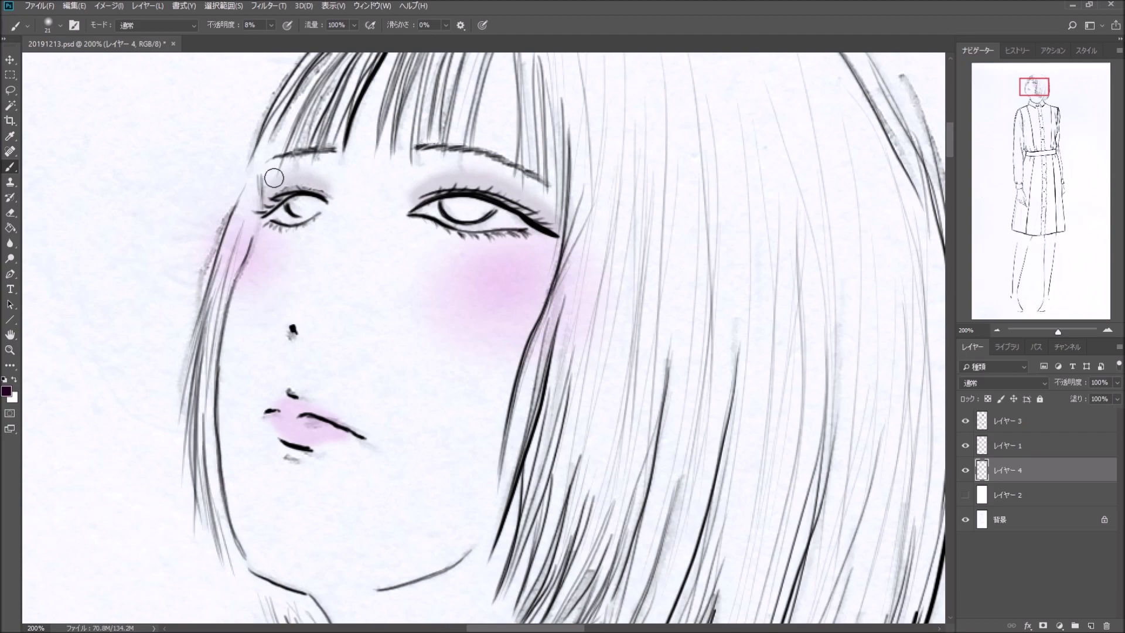
Step: Shade faintly along the lower eyelids with the 9 px soft brush
left_click(61, 26)
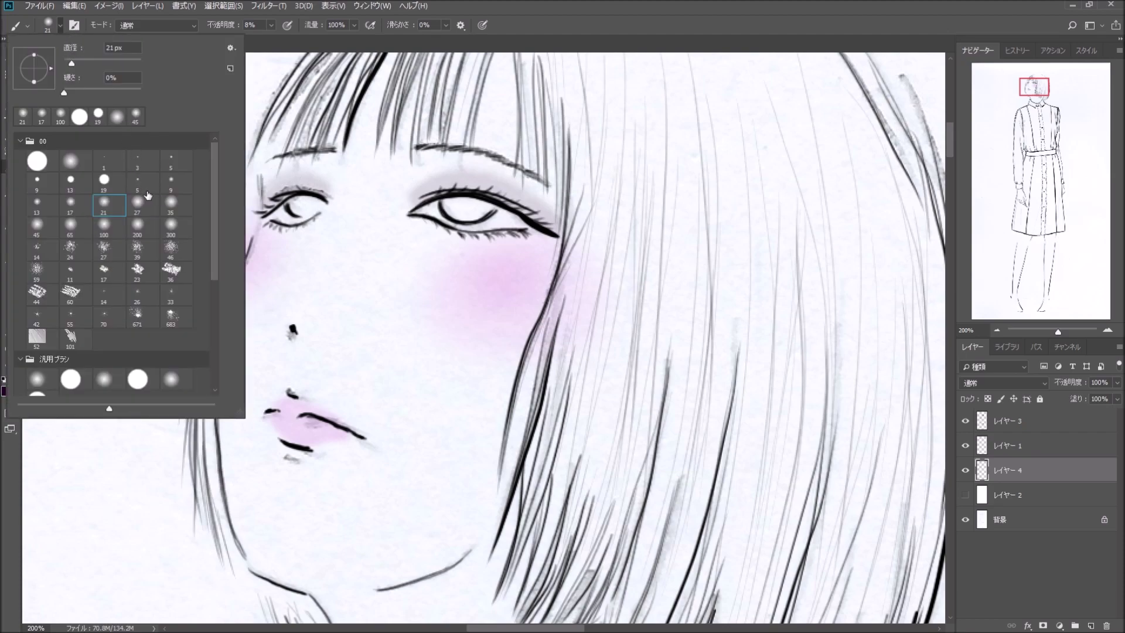
left_click(170, 183)
left_click(418, 215)
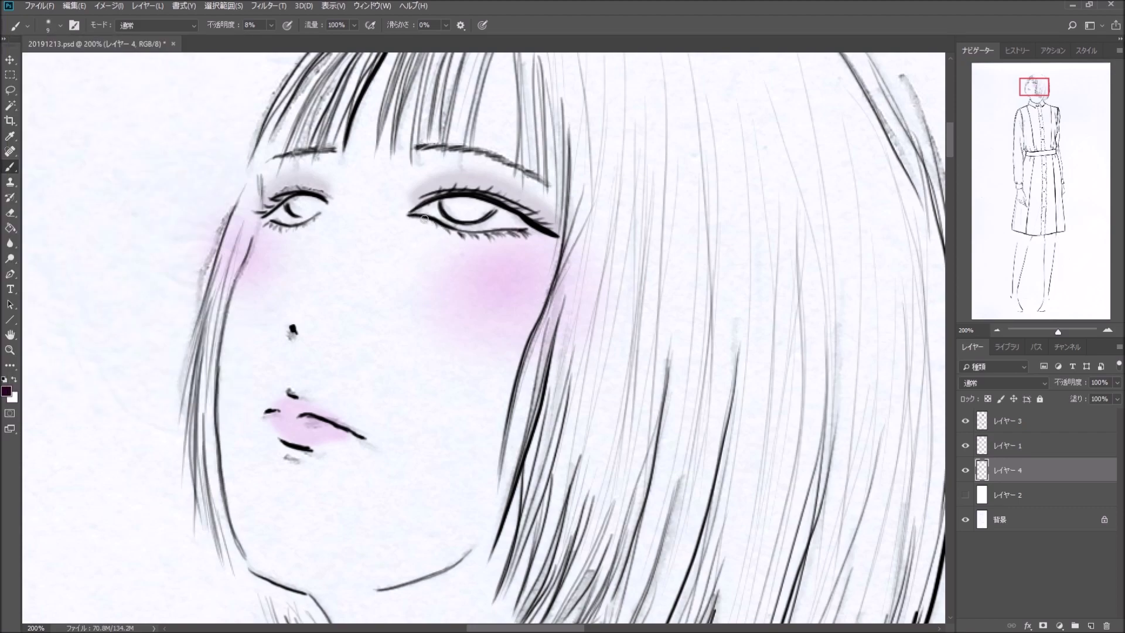
left_click_drag(423, 218, 475, 235)
left_click_drag(306, 224, 272, 221)
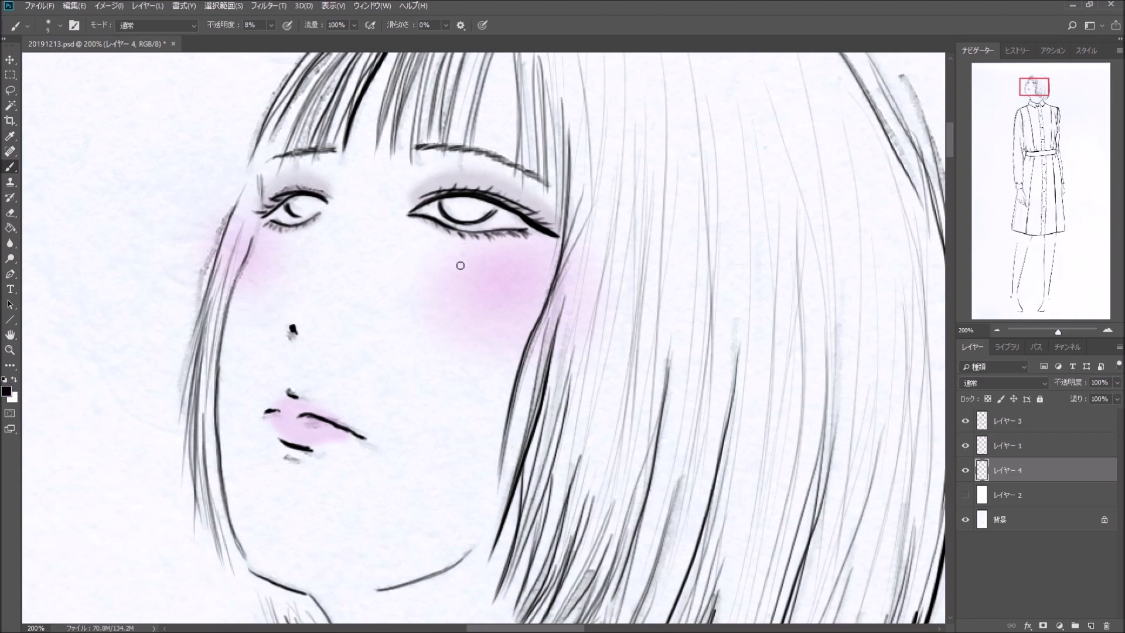
Step: Shade both irises grey with the 13 px soft brush
left_click(8, 391)
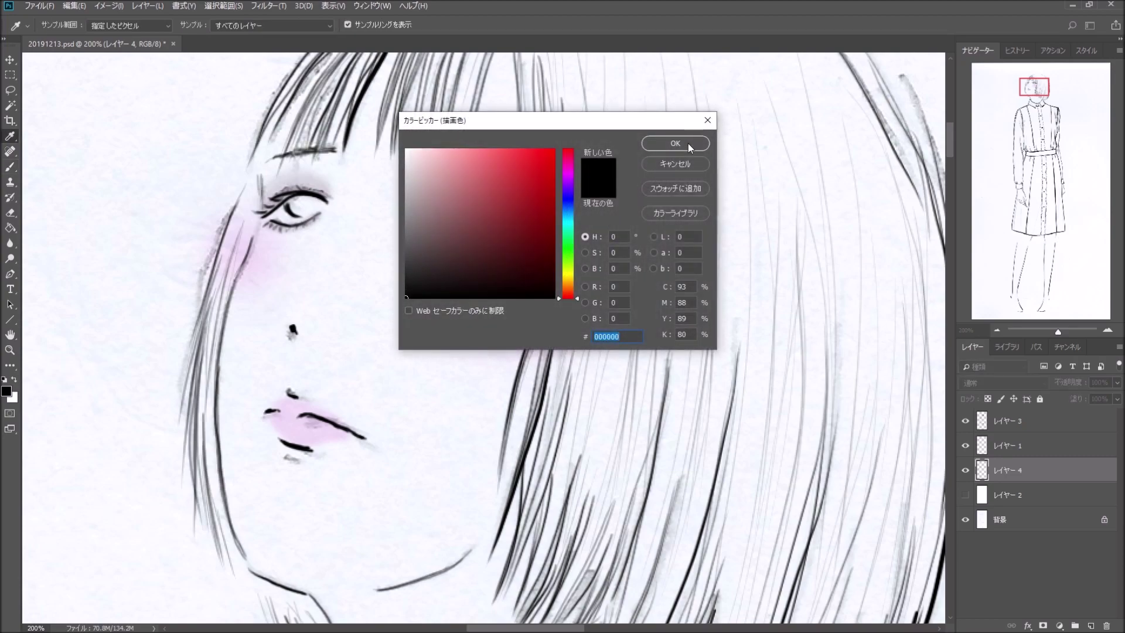
left_click(688, 143)
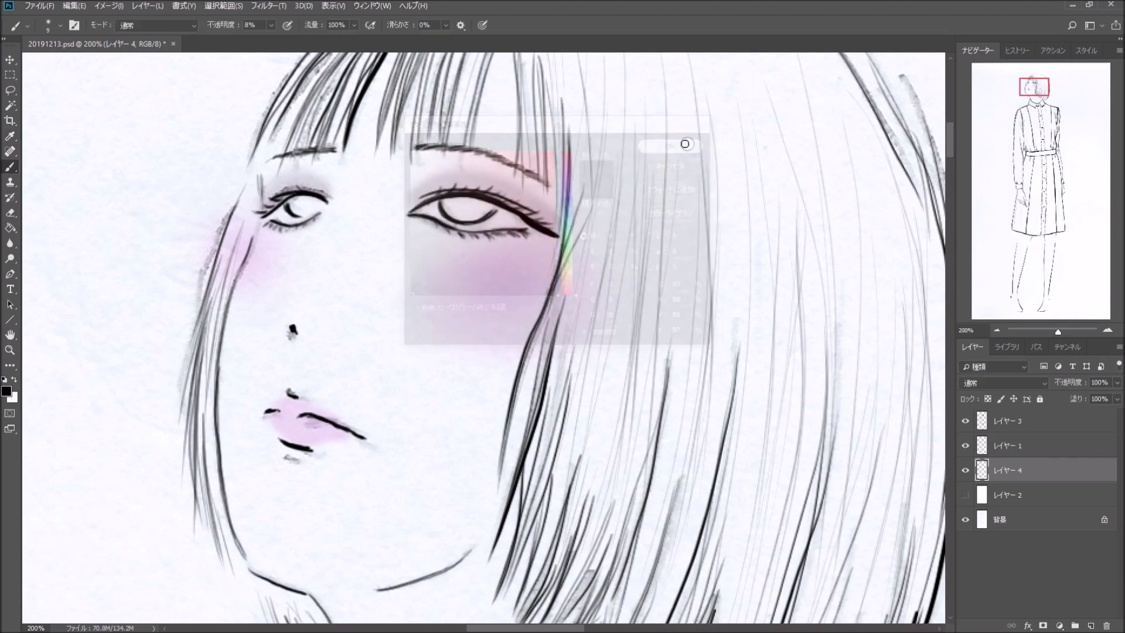
left_click(59, 26)
left_click(98, 207)
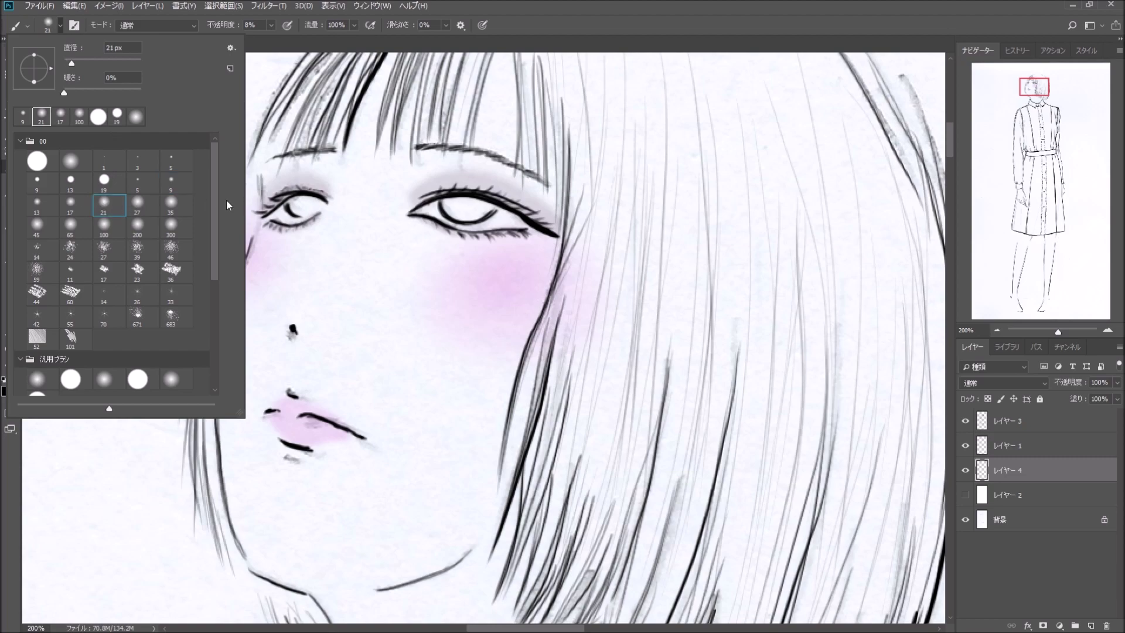
left_click(42, 204)
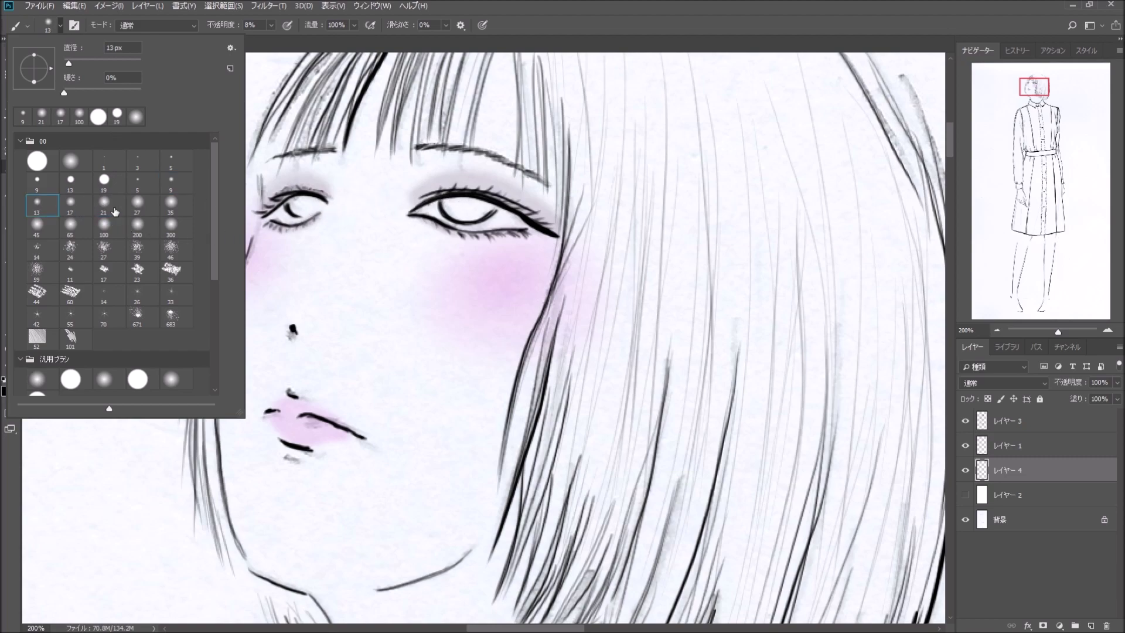
left_click(450, 207)
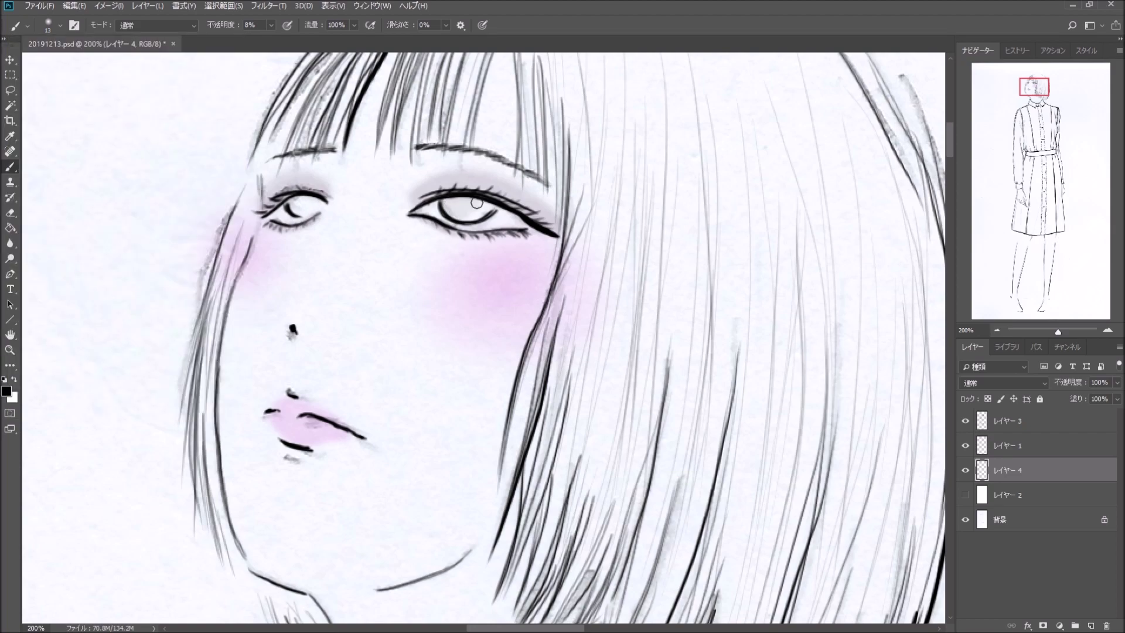
mouse_move(477, 210)
left_mouse_down()
mouse_move(456, 205)
mouse_move(486, 212)
mouse_move(454, 205)
mouse_move(488, 210)
mouse_move(463, 211)
left_mouse_up()
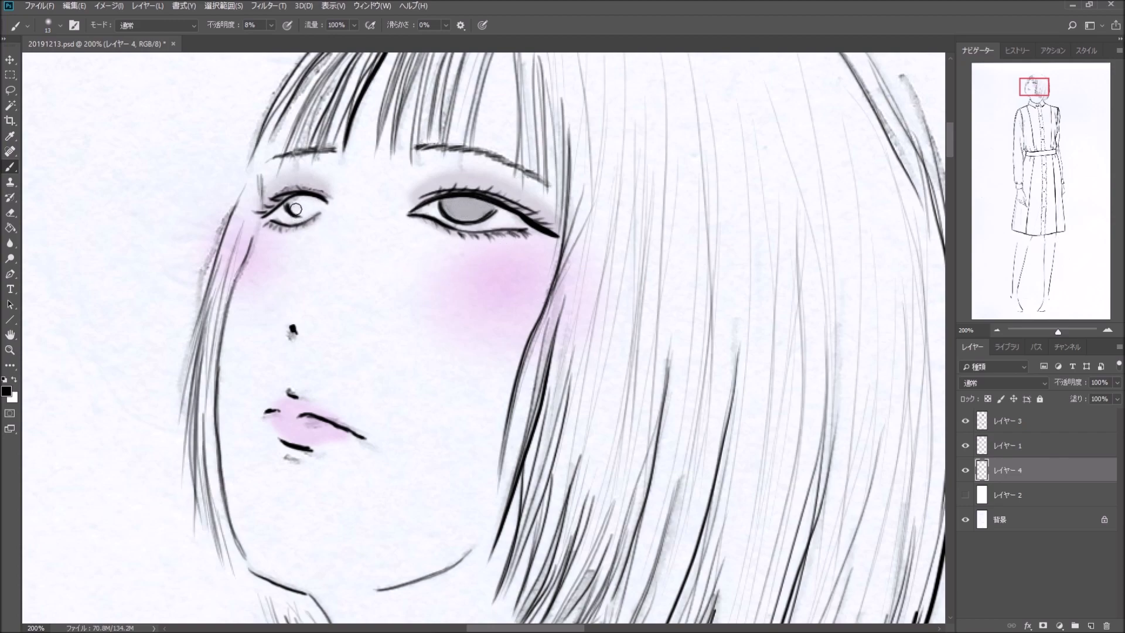
mouse_move(293, 208)
left_mouse_down()
mouse_move(320, 205)
mouse_move(299, 206)
left_mouse_up()
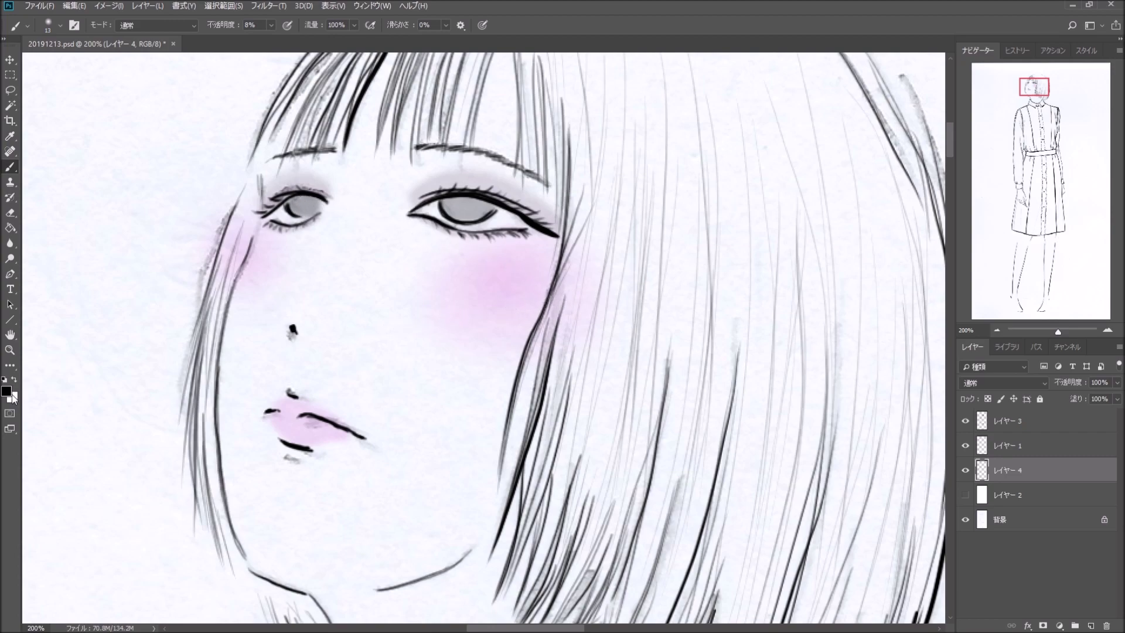
Step: Set the foreground colour to dark brown 4a220c and tint the right iris
left_click(7, 391)
left_click(567, 289)
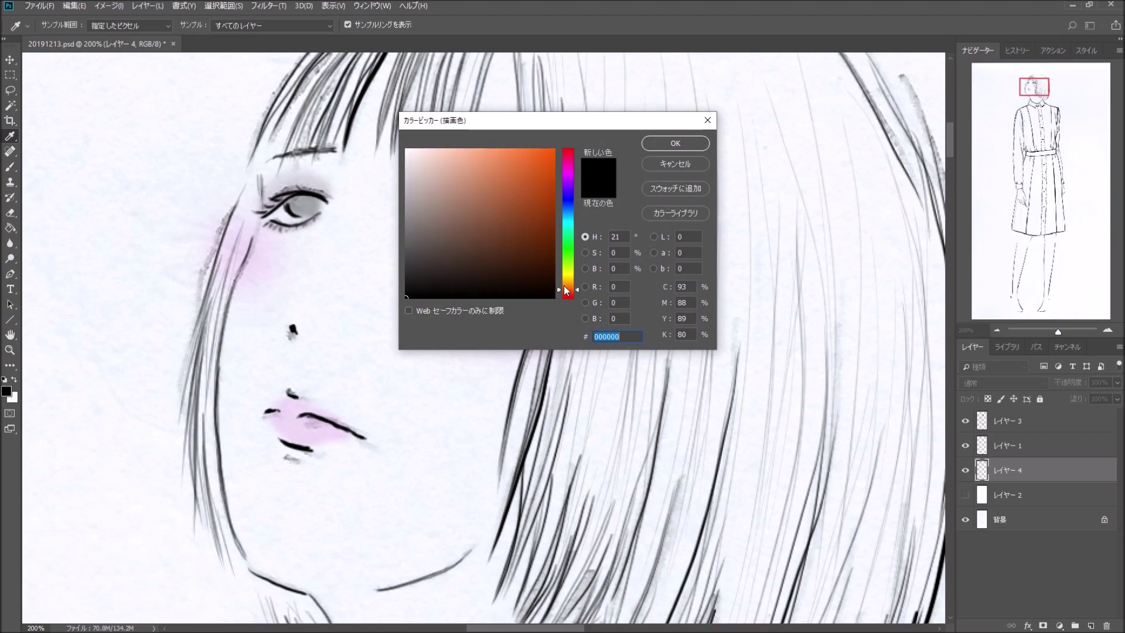
left_click(531, 255)
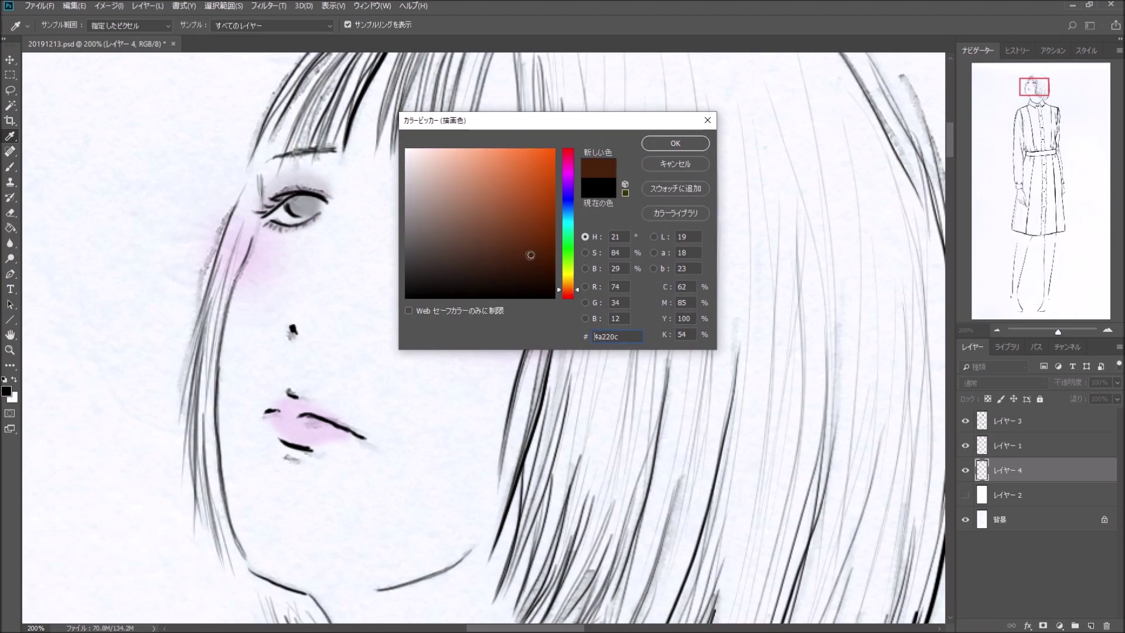
left_click(674, 146)
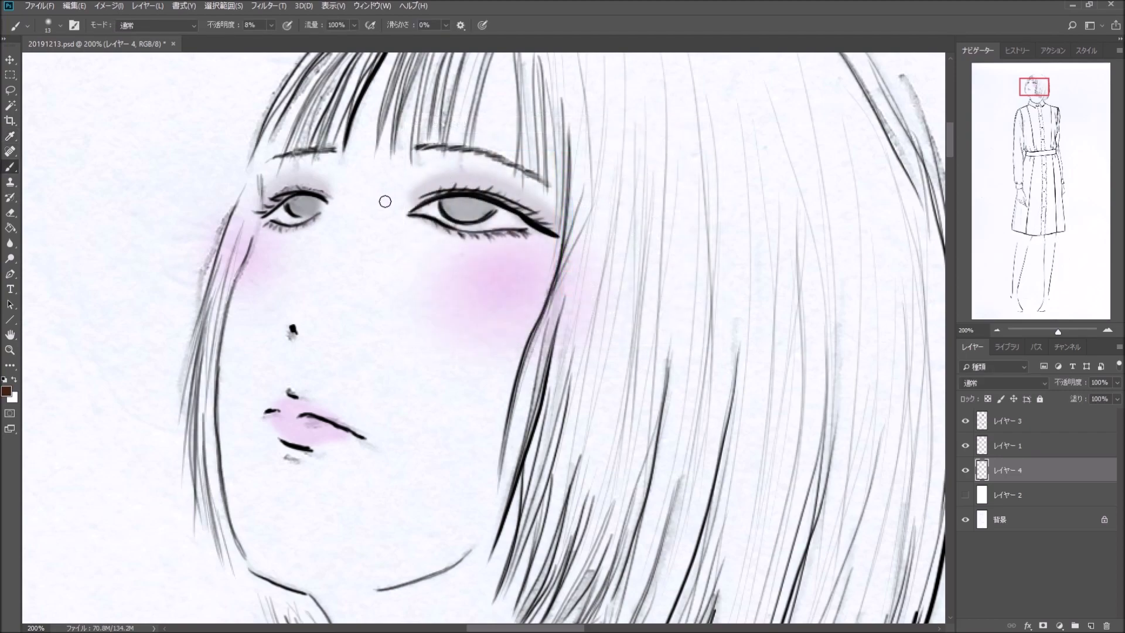
left_click_drag(453, 205, 463, 209)
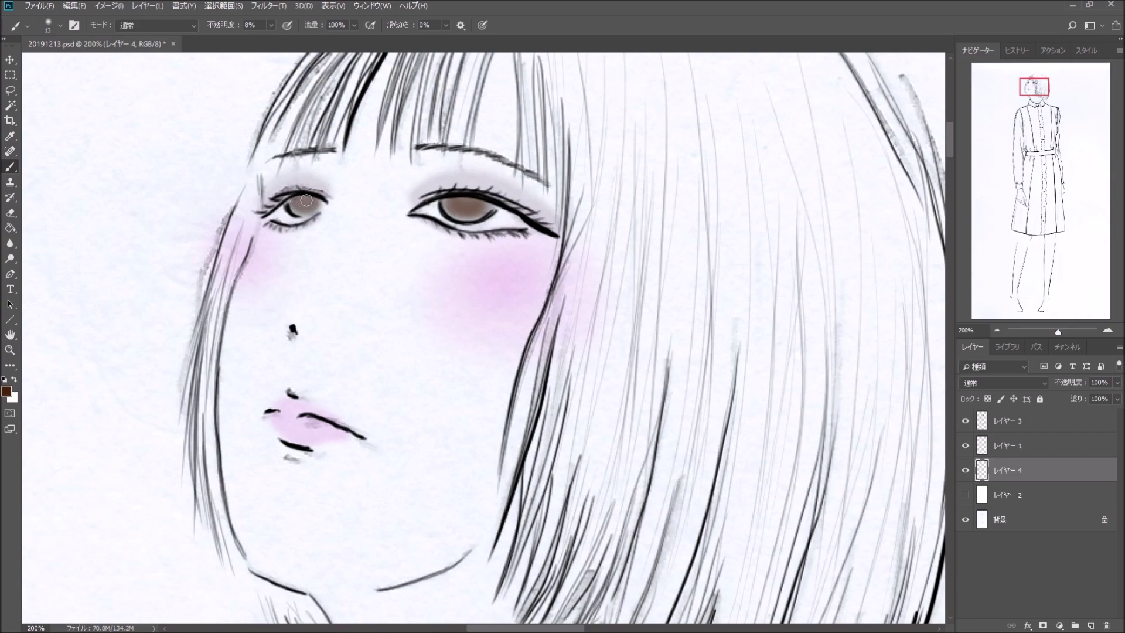
Step: Faintly darken the left iris, then set up a black 3 px hard brush at 100% opacity
left_click_drag(306, 201, 309, 207)
left_click(4, 380)
left_click(61, 26)
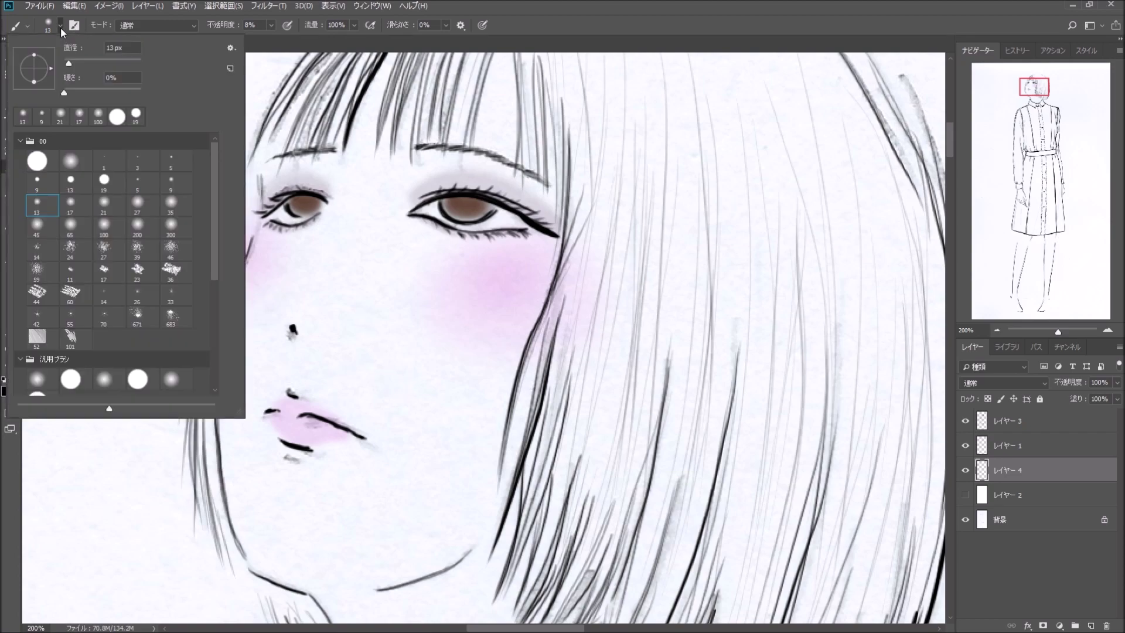
left_click(145, 161)
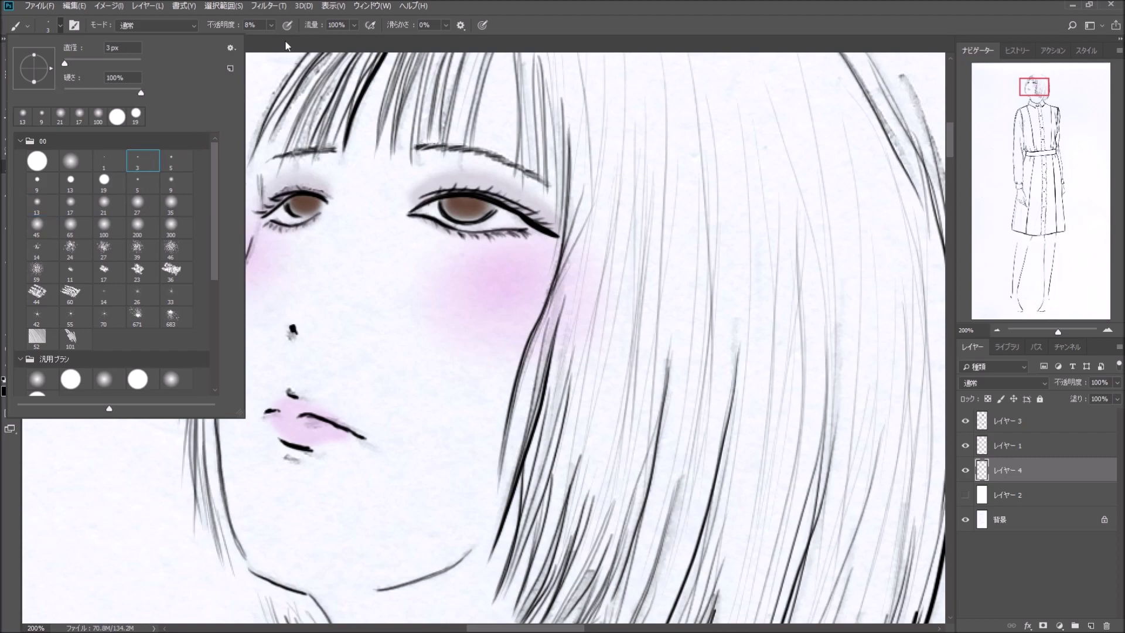
left_click(271, 25)
left_click_drag(271, 39, 321, 39)
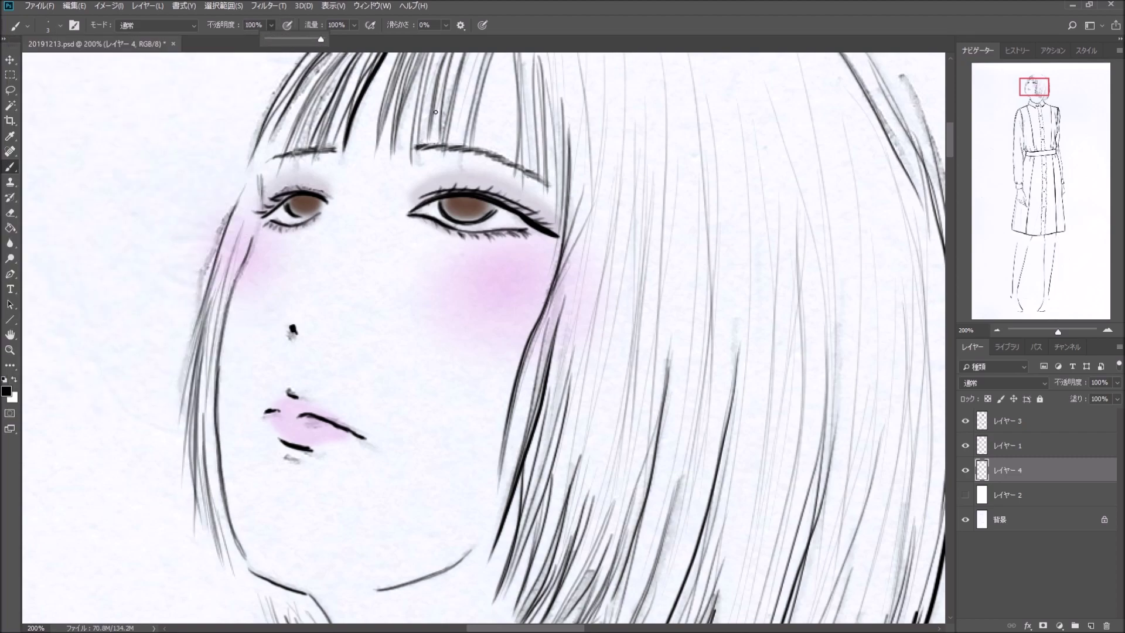
left_click(463, 203)
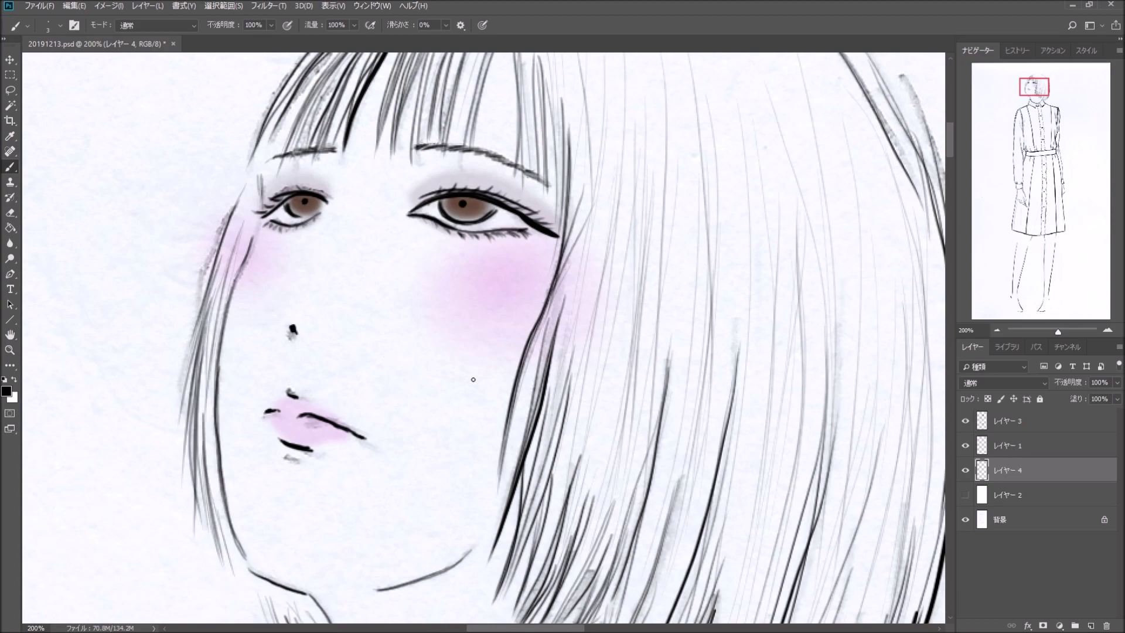
left_click(996, 332)
left_click(997, 332)
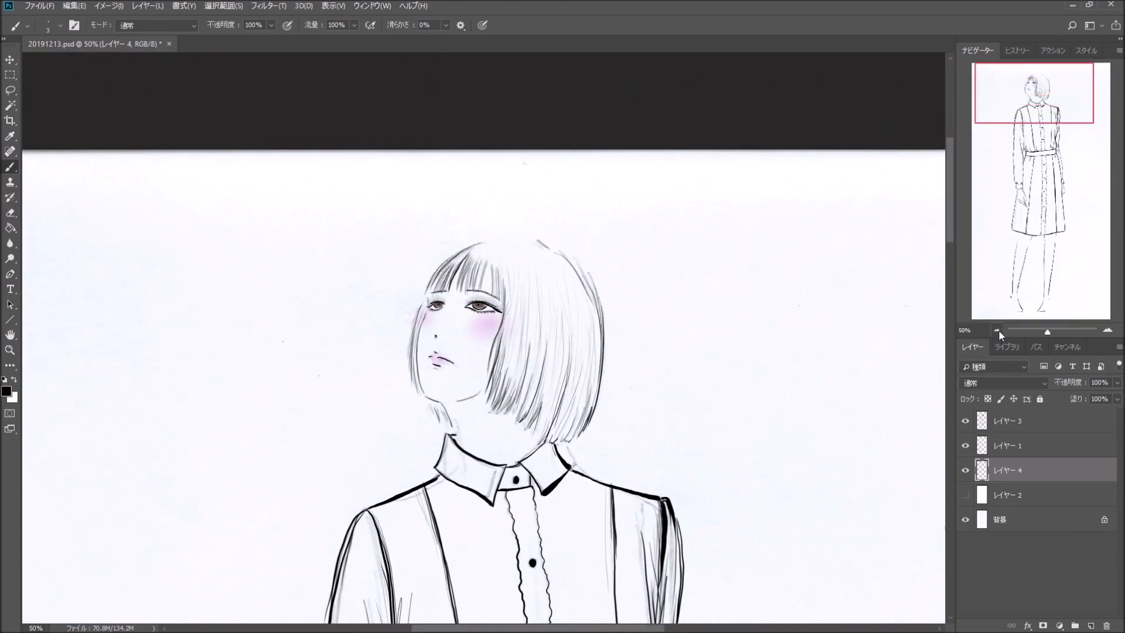
left_click(966, 495)
left_click(966, 496)
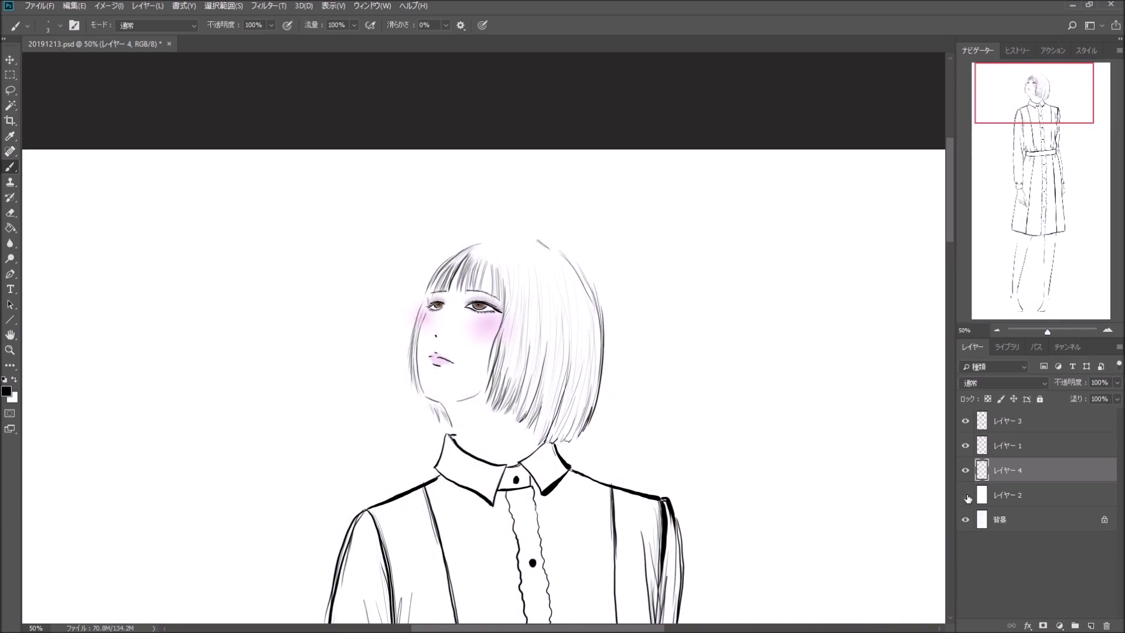
left_click(1105, 330)
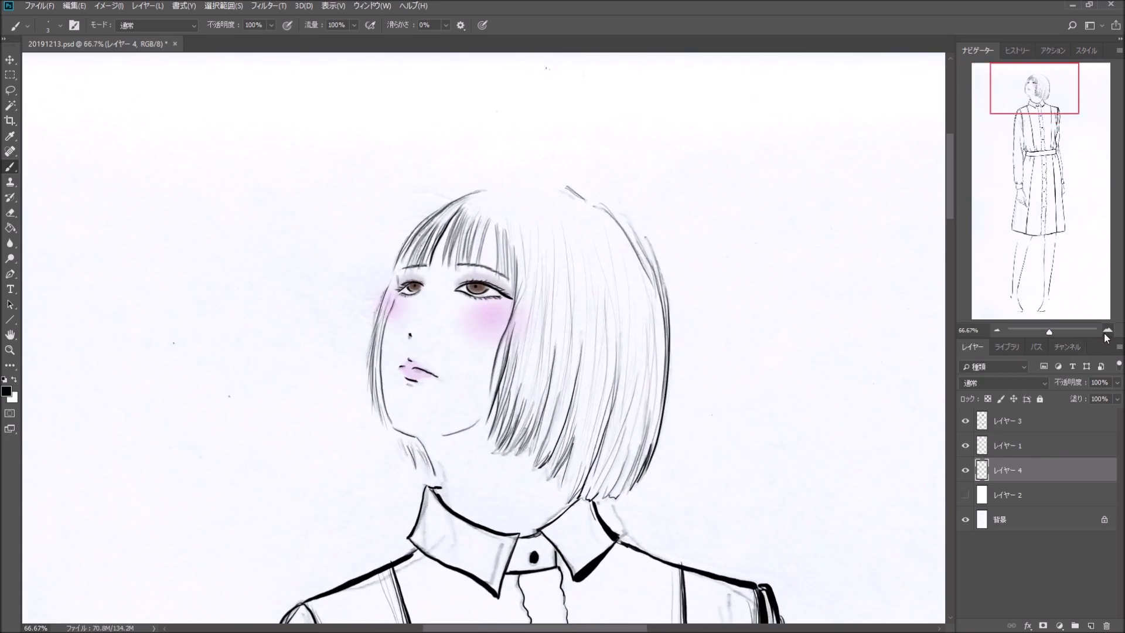
left_click(1105, 330)
left_click(1105, 330)
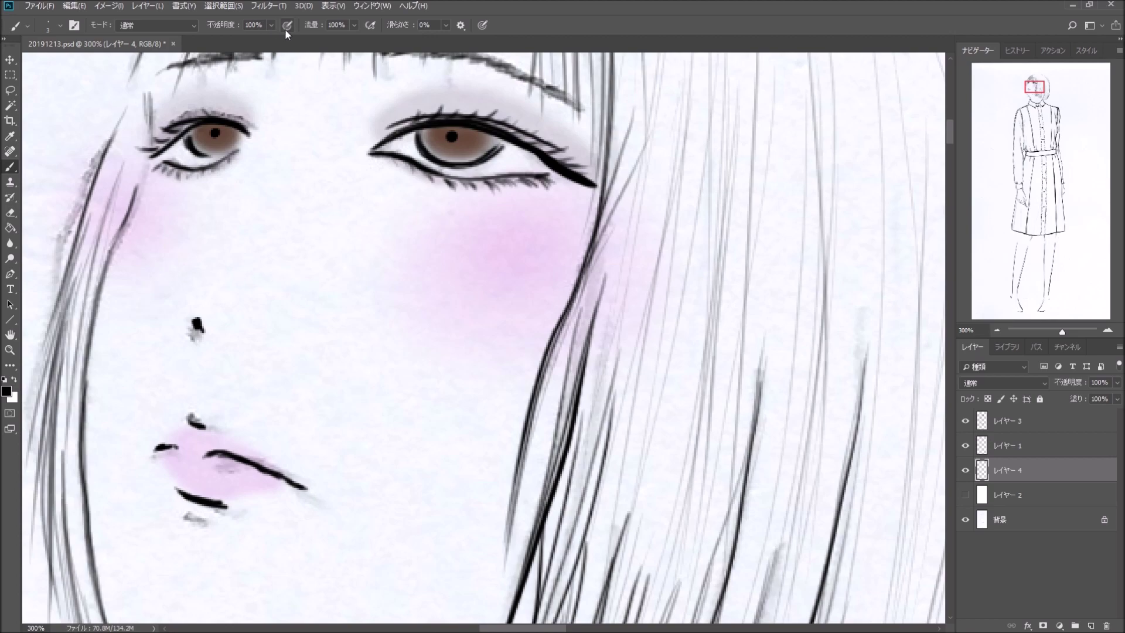
Step: Try shading the right iris with a soft 9 px brush at 22% opacity, undoing it
left_click(270, 27)
left_click(229, 39)
left_click(60, 25)
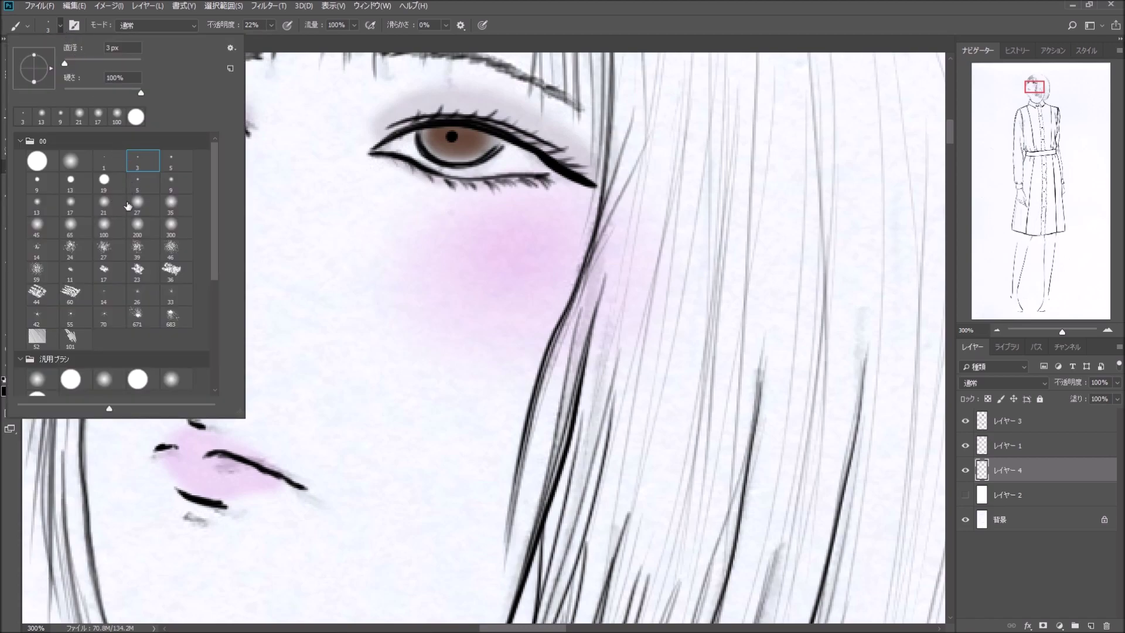
left_click(172, 188)
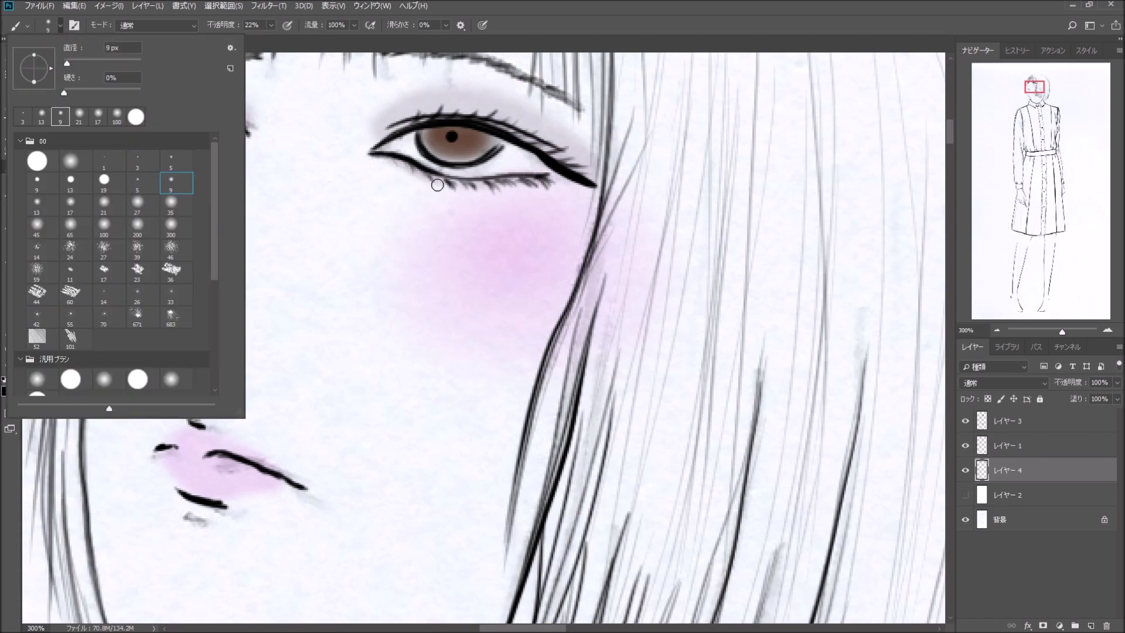
left_click(426, 136)
mouse_move(428, 145)
left_mouse_down()
mouse_move(460, 159)
mouse_move(491, 143)
mouse_move(411, 148)
left_mouse_up()
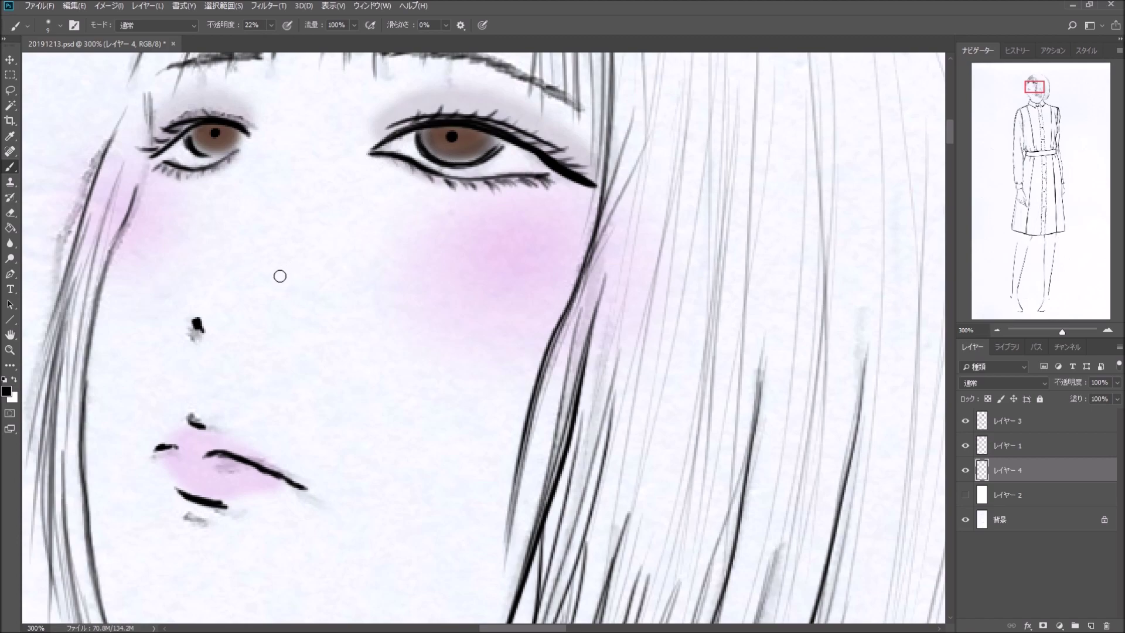
key("ctrl+z")
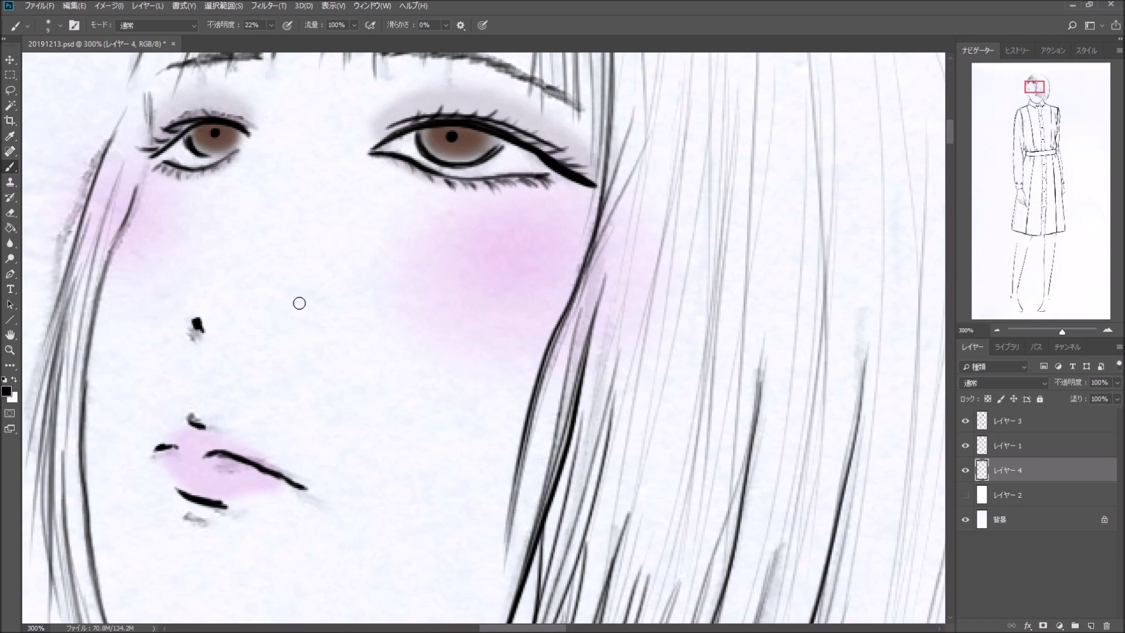
key("ctrl+z")
key("ctrl+shift+z")
Step: Shade the lower right iris and left iris rim with a soft 5 px brush
left_click(271, 25)
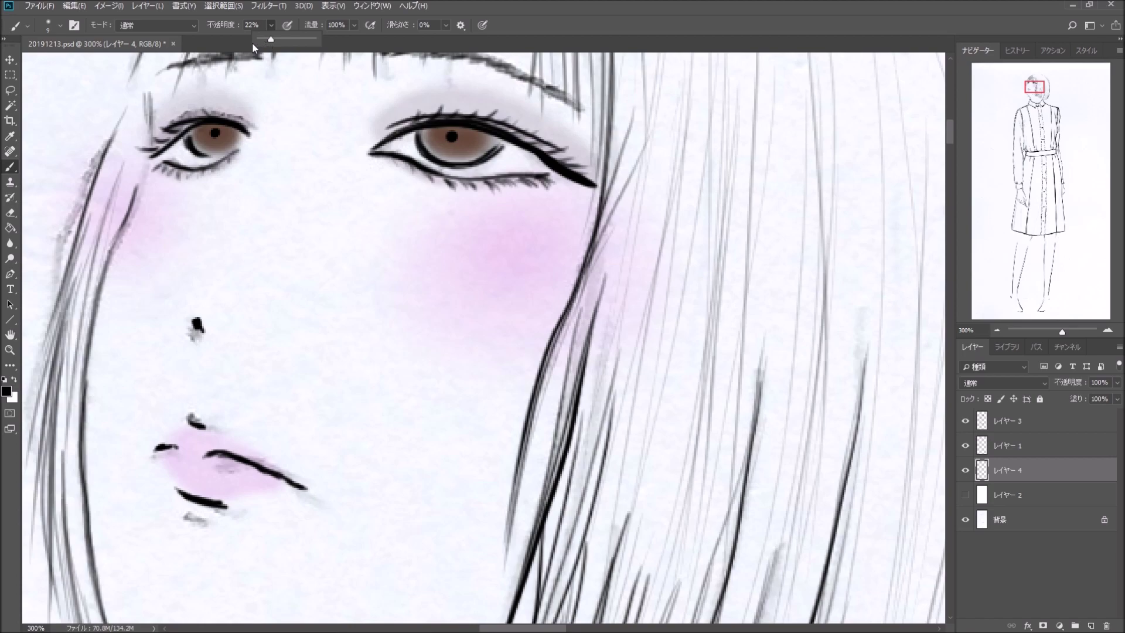
left_click(60, 26)
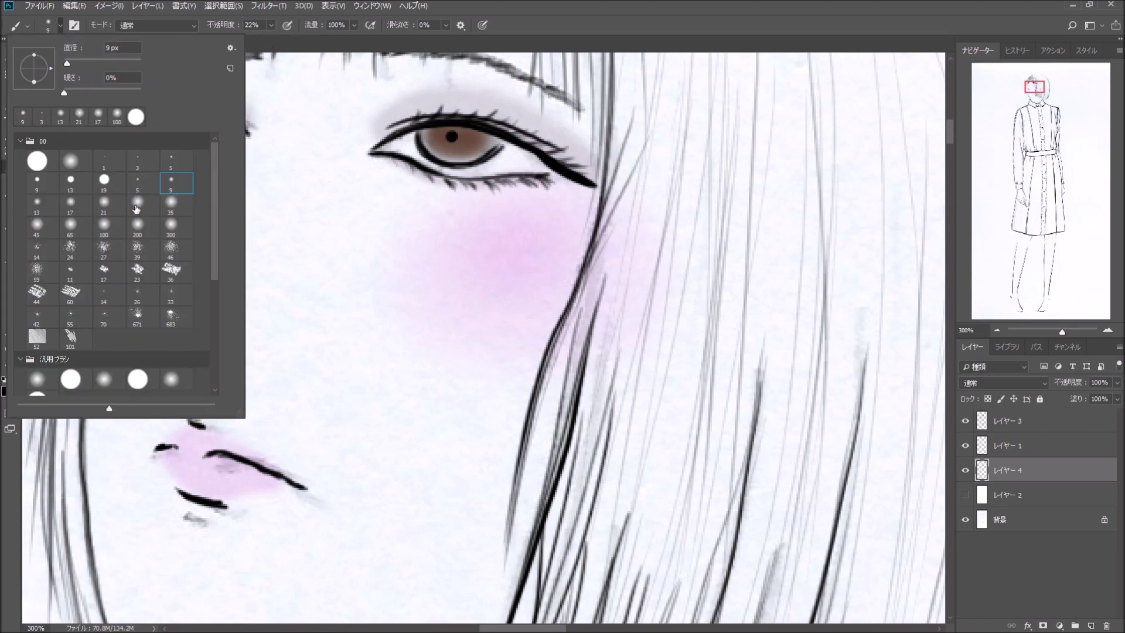
left_click(149, 186)
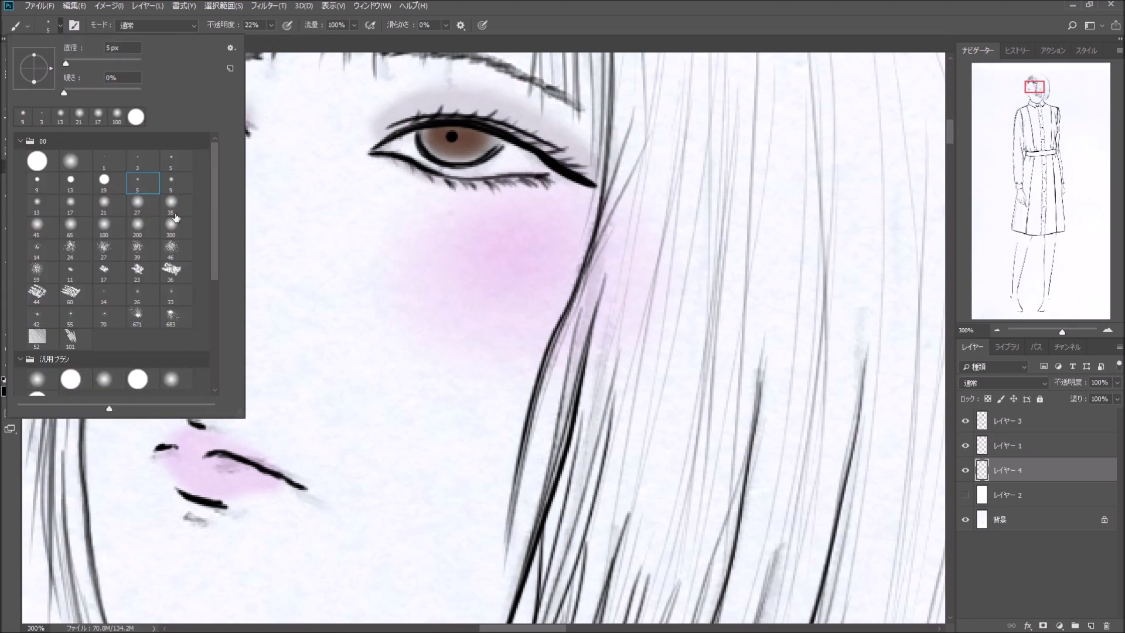
left_click(425, 138)
mouse_move(429, 144)
left_mouse_down()
mouse_move(464, 161)
mouse_move(497, 142)
mouse_move(450, 161)
mouse_move(422, 134)
mouse_move(426, 147)
mouse_move(463, 162)
mouse_move(496, 144)
left_mouse_up()
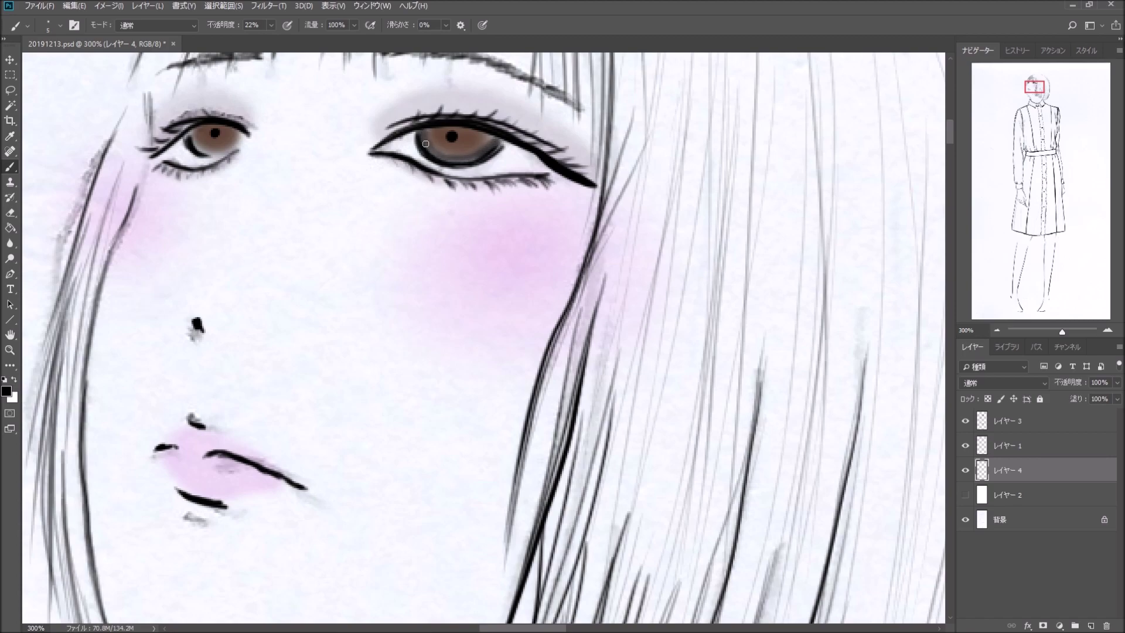
mouse_move(192, 135)
left_mouse_down()
mouse_move(201, 150)
mouse_move(192, 134)
mouse_move(228, 154)
mouse_move(210, 154)
mouse_move(237, 144)
mouse_move(222, 154)
mouse_move(232, 153)
mouse_move(191, 135)
left_mouse_up()
key("ctrl+z")
key("ctrl+z")
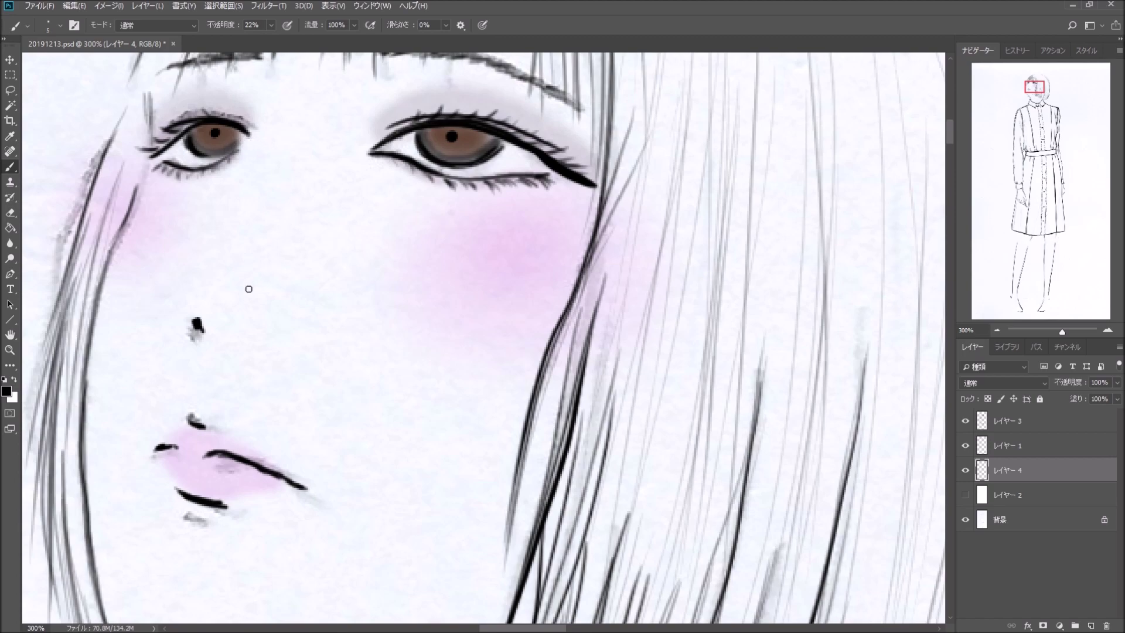
Step: Choose dark brown #43210b and paint it across both irises
left_click(9, 393)
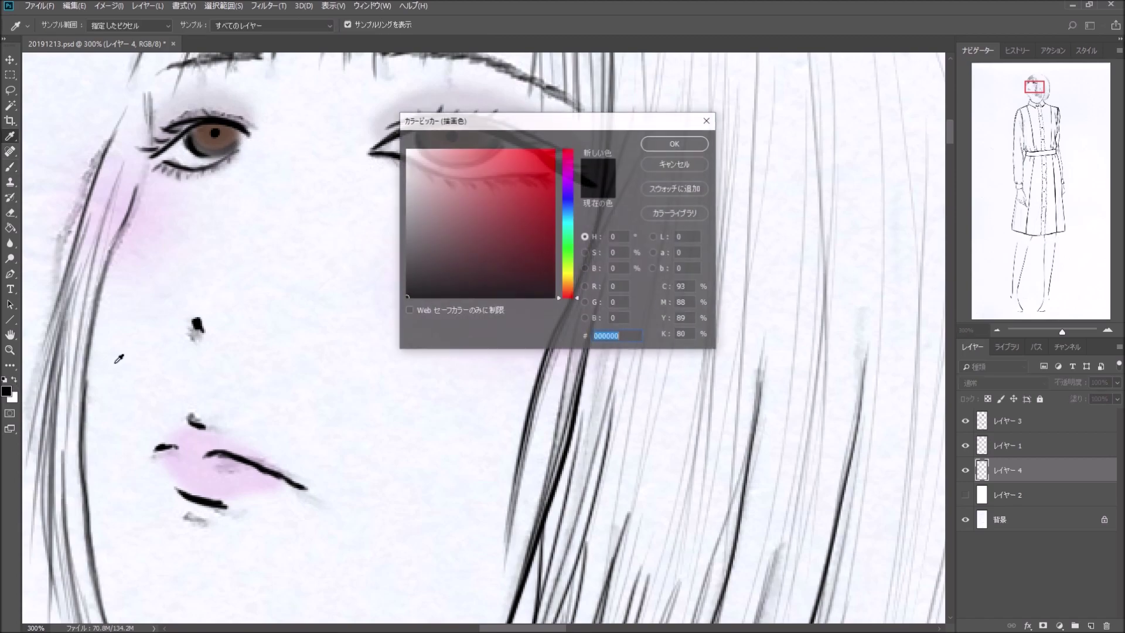
left_click(569, 287)
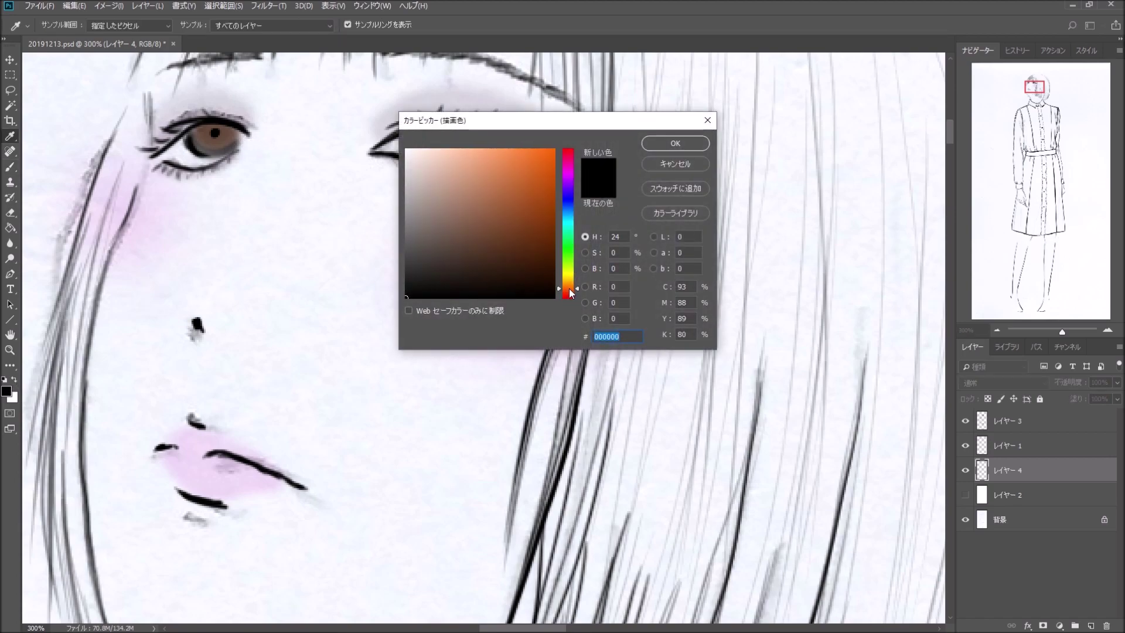
left_click(531, 259)
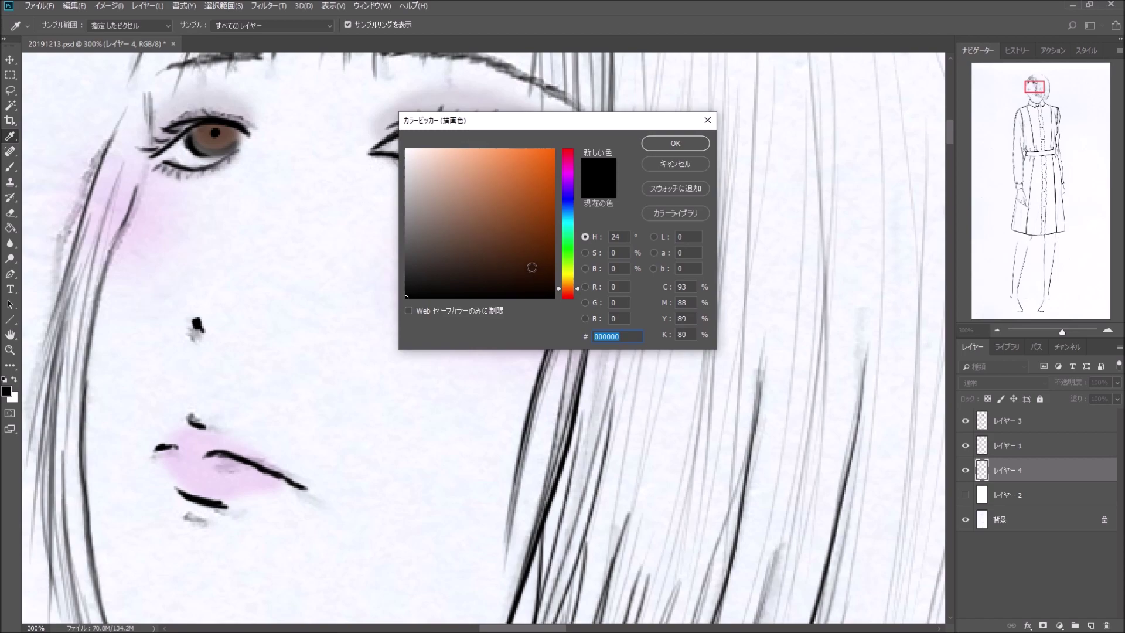
left_click(674, 144)
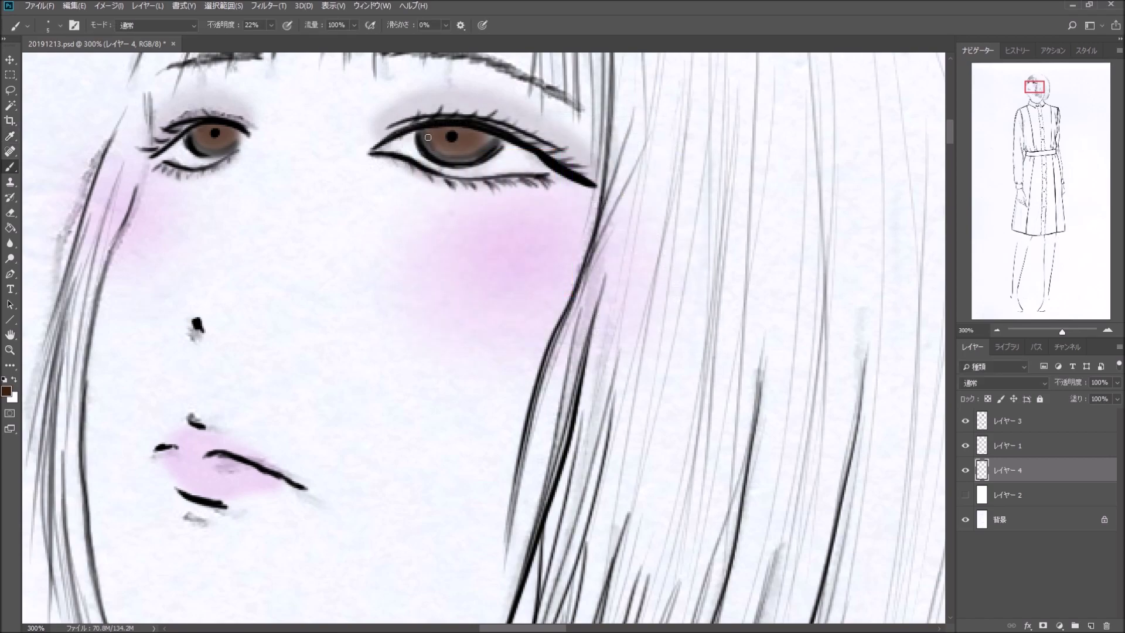
mouse_move(438, 148)
left_mouse_down()
mouse_move(487, 136)
mouse_move(429, 130)
left_mouse_up()
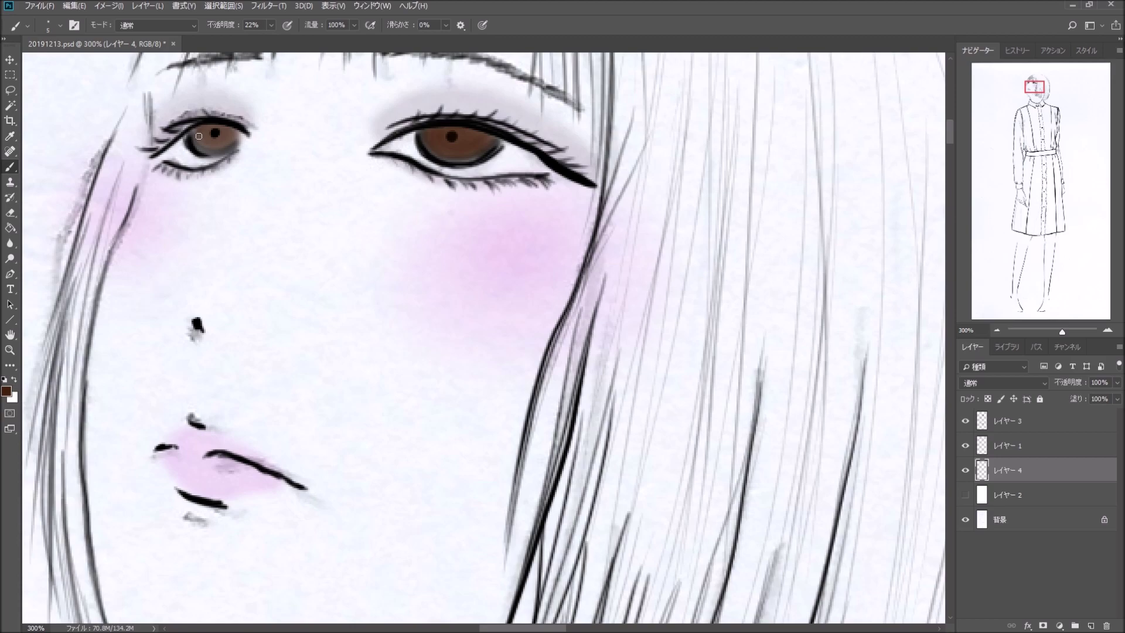
left_click_drag(203, 142, 234, 137)
Step: Set a white 19 px hard brush at 100% opacity
left_click(14, 379)
left_click(271, 26)
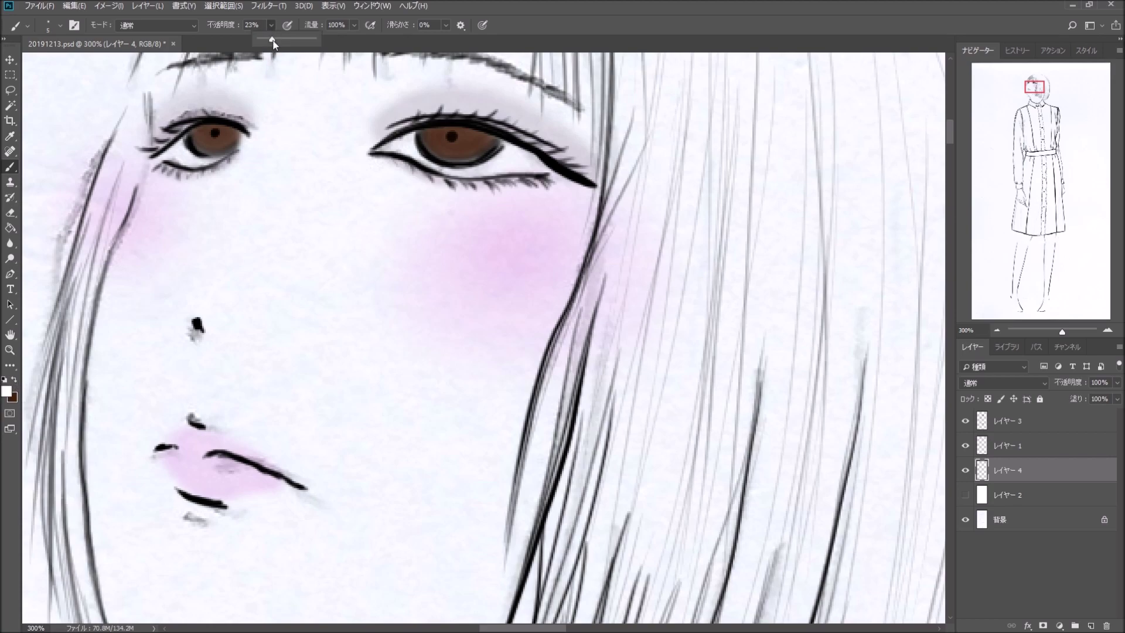
left_click_drag(274, 39, 313, 40)
left_click(61, 27)
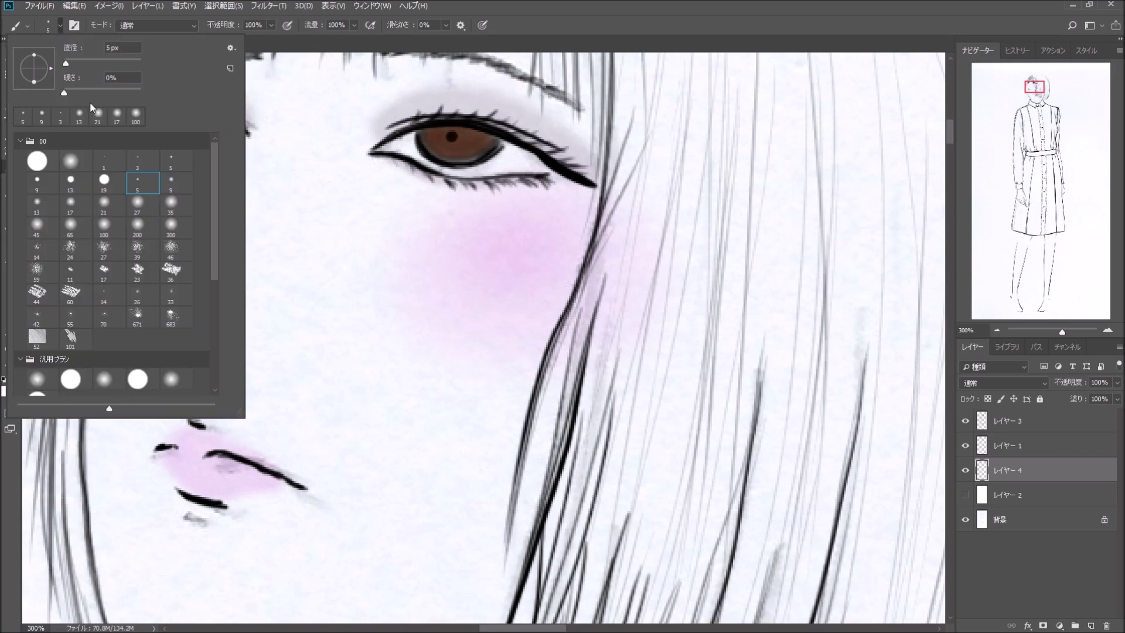
left_click(71, 63)
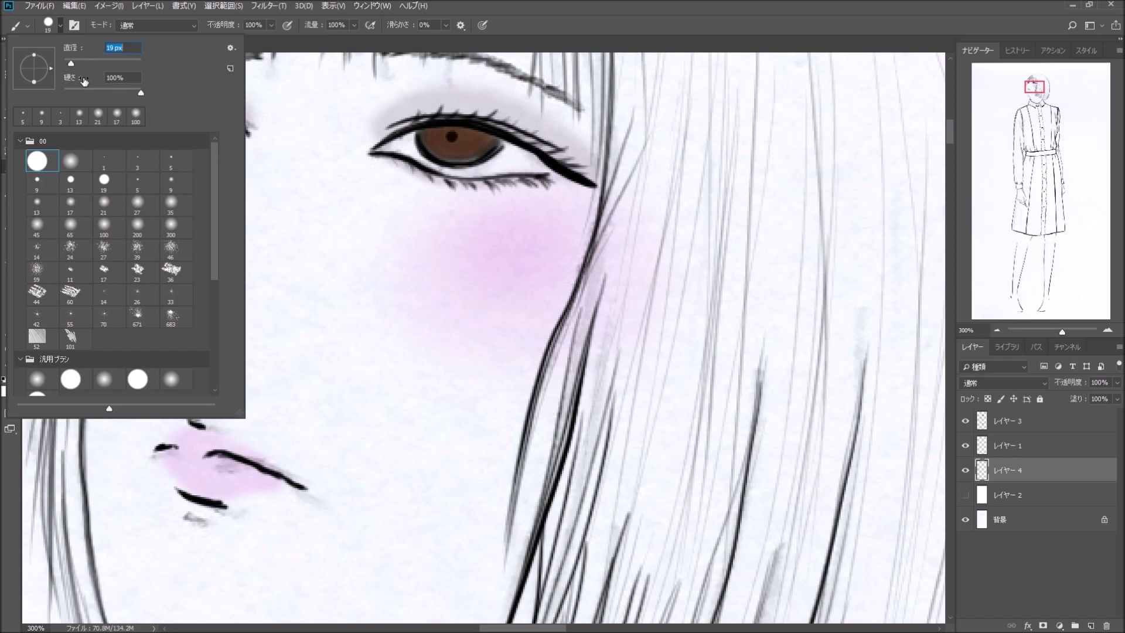
Step: Dab white catchlight highlights and streaks into both irises beside the pupils
left_click(463, 142)
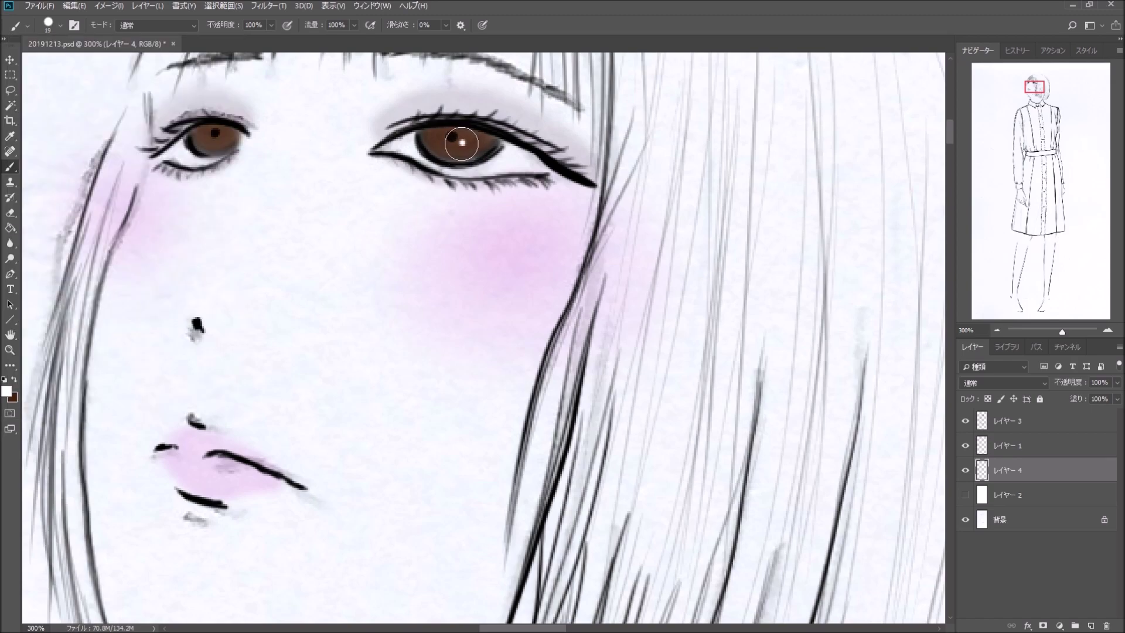
left_click_drag(462, 143, 462, 146)
mouse_move(456, 150)
left_mouse_down()
mouse_move(473, 141)
mouse_move(455, 138)
left_mouse_up()
left_click(437, 137)
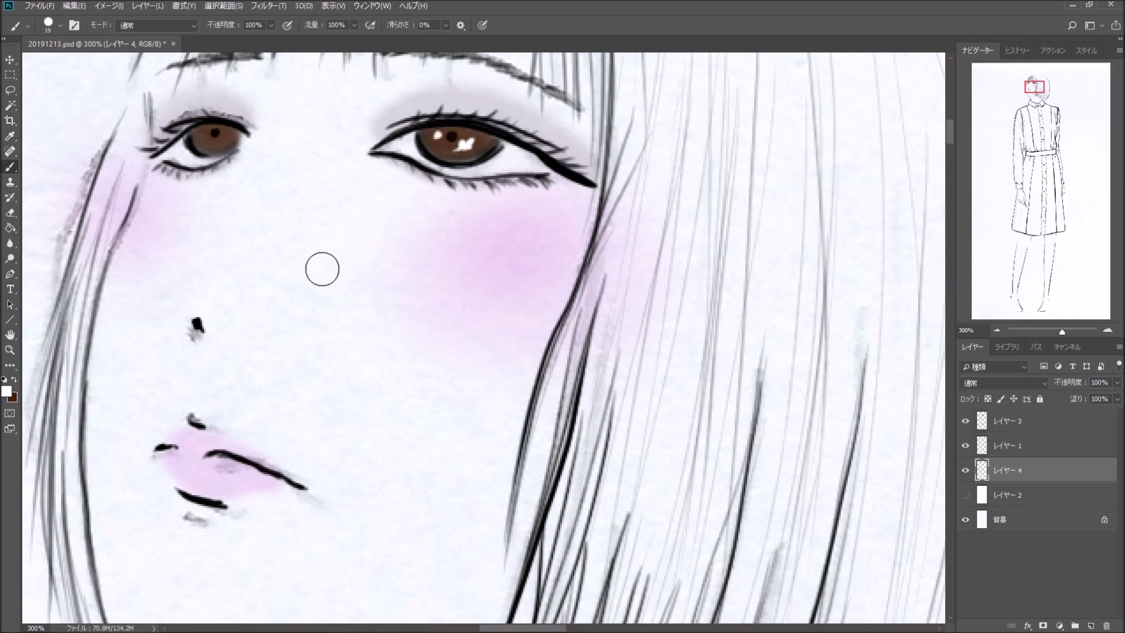
left_click(223, 135)
left_click(201, 139)
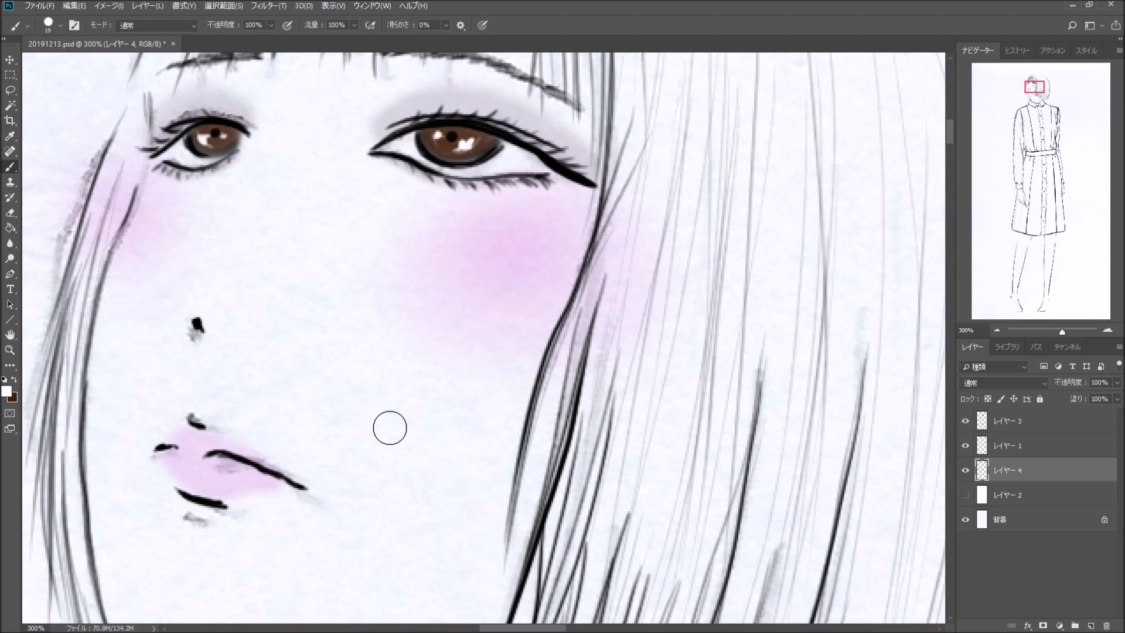
Step: Reset colours to black and white and choose the small 3 px brush
left_click(6, 380)
left_click(271, 25)
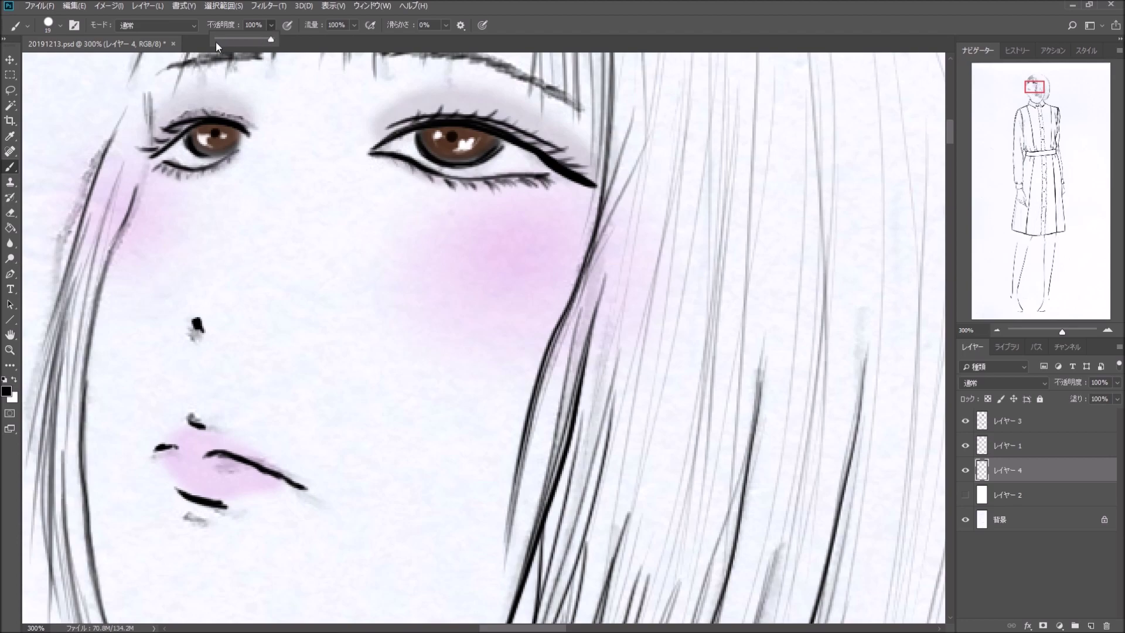
left_click(63, 30)
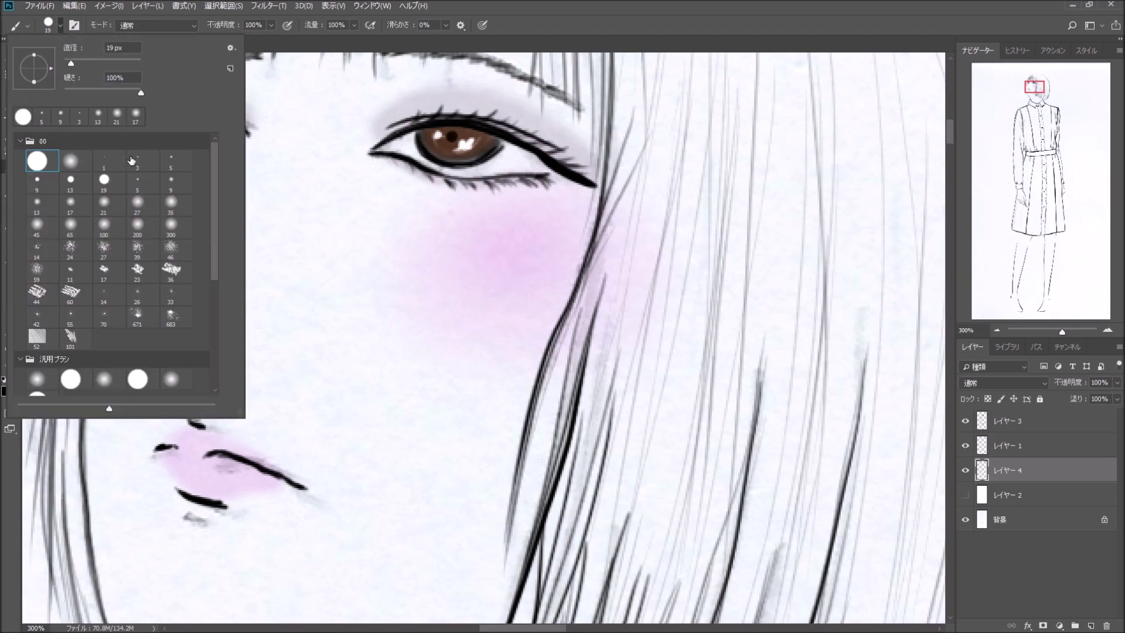
left_click(141, 167)
left_click(453, 138)
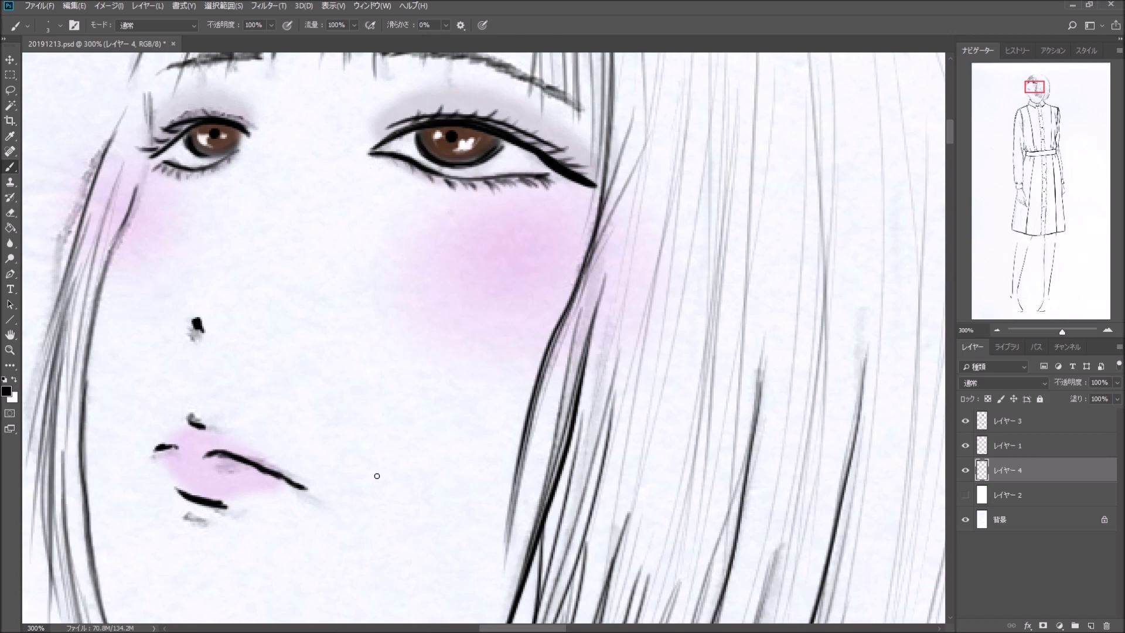
Step: Set the foreground colour to dark brown #421e0e in the Color Picker
left_click(7, 391)
left_click(568, 287)
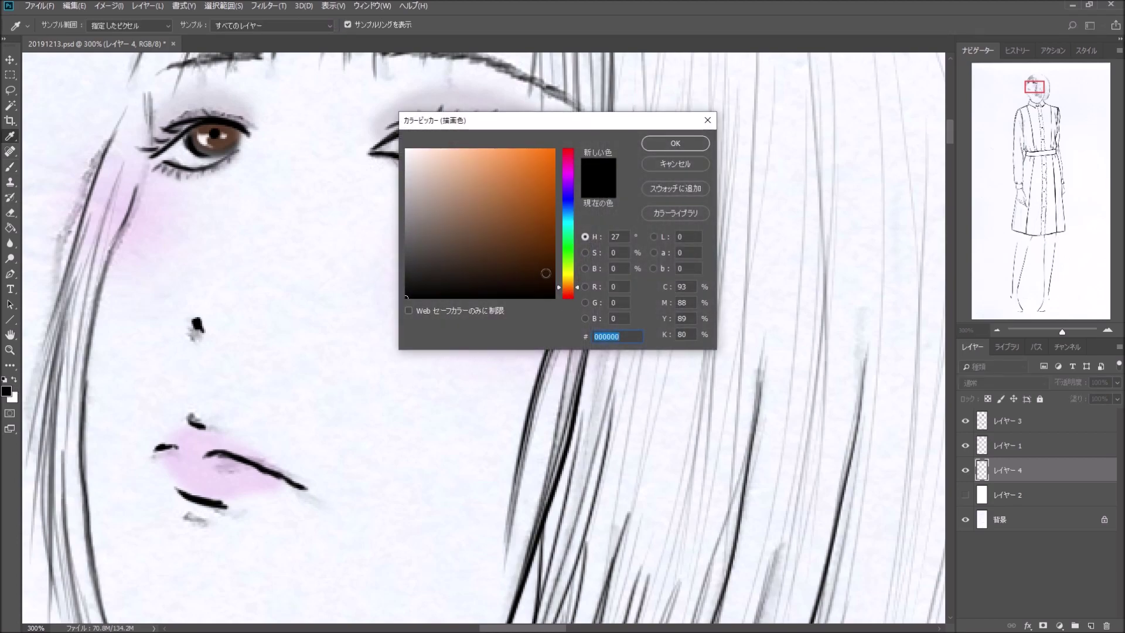
mouse_move(560, 282)
left_mouse_down()
mouse_move(569, 293)
mouse_move(525, 259)
left_mouse_up()
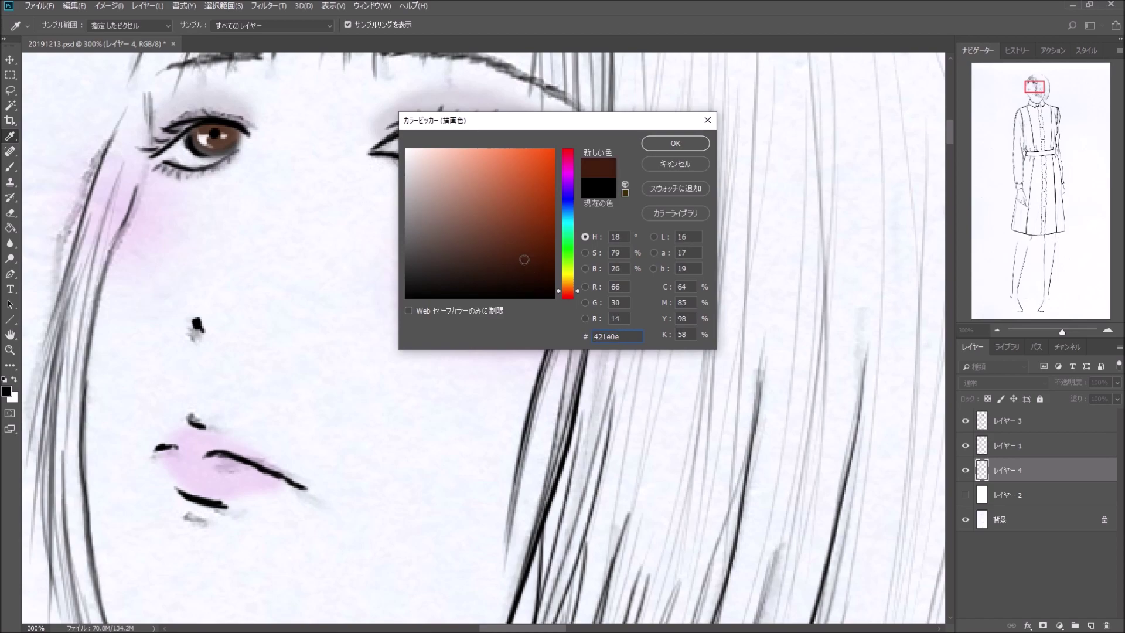
left_click(675, 143)
key("b")
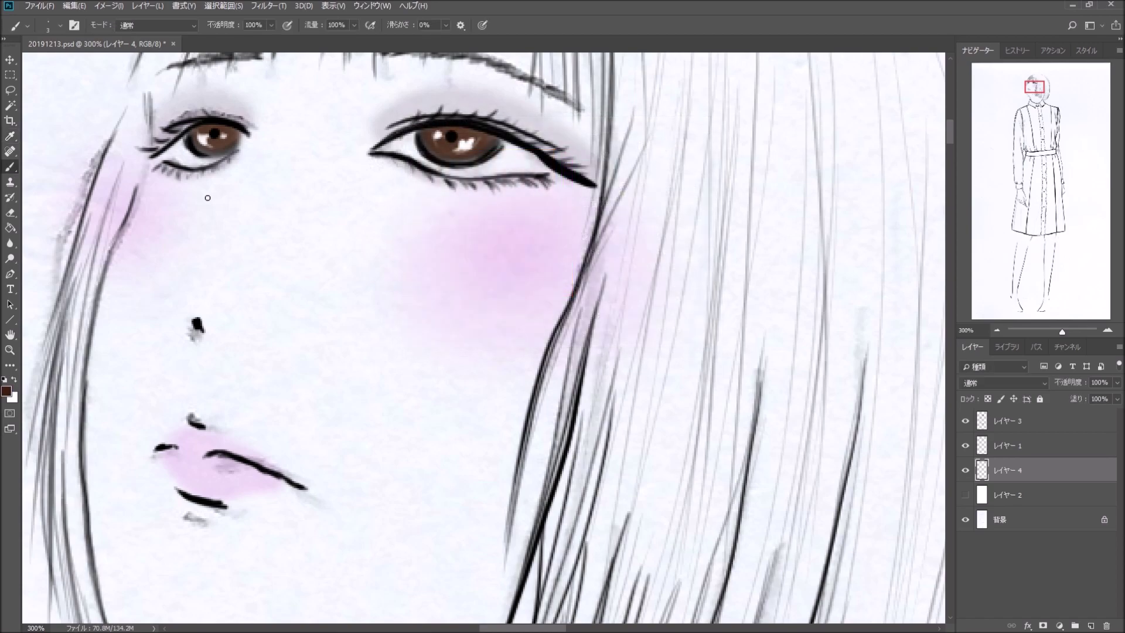
Step: Set up a soft 9 px brush at 18% opacity
left_click(61, 27)
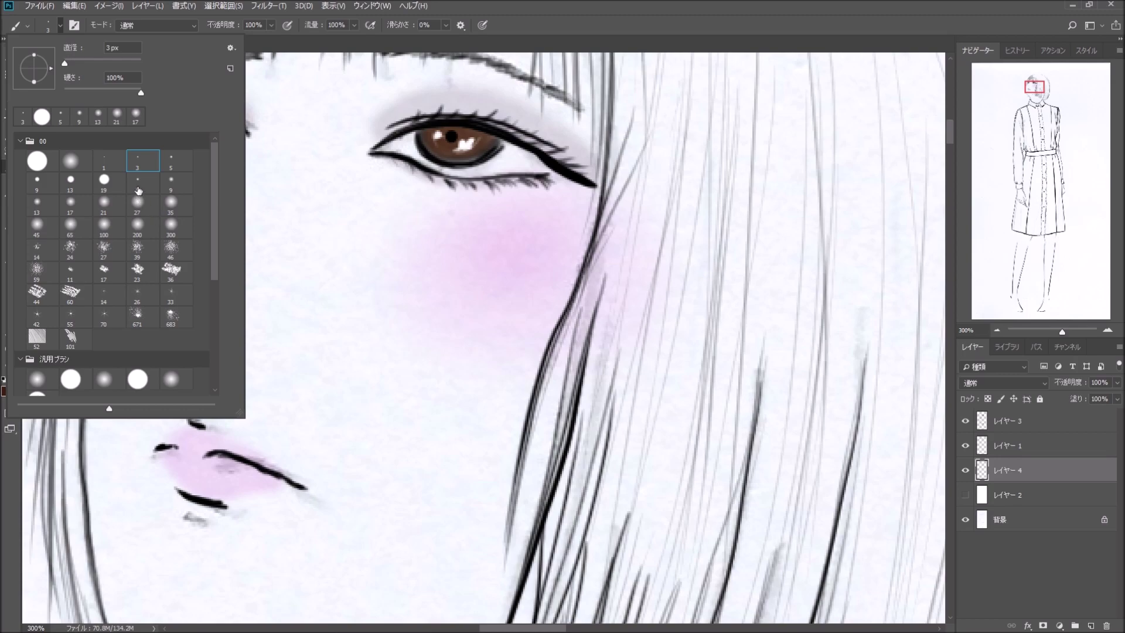
left_click(184, 192)
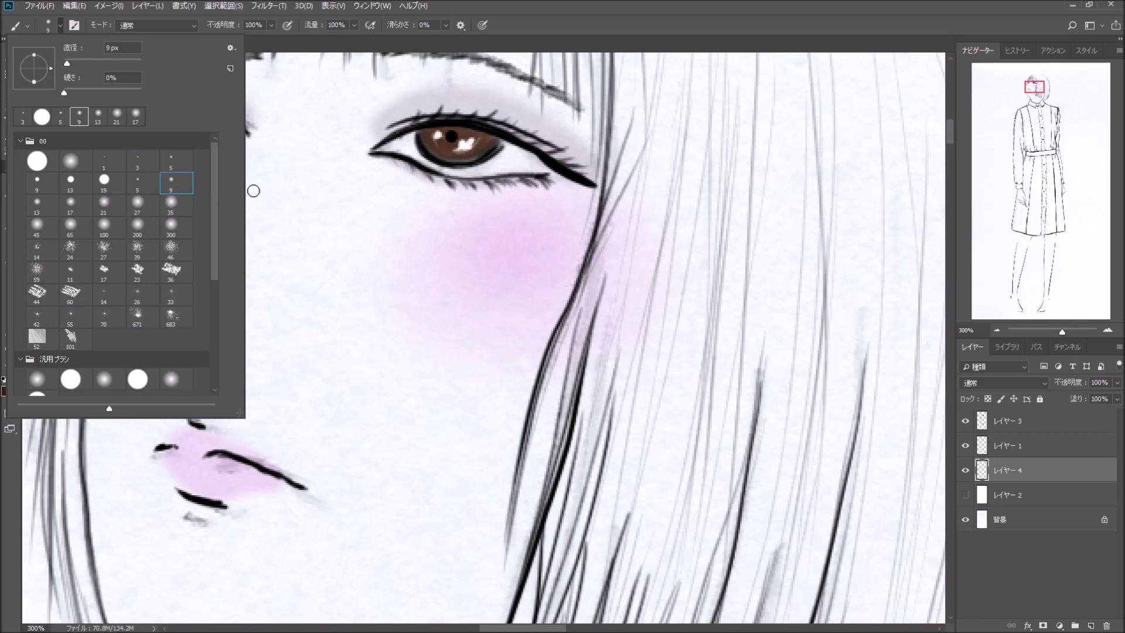
left_click(141, 186)
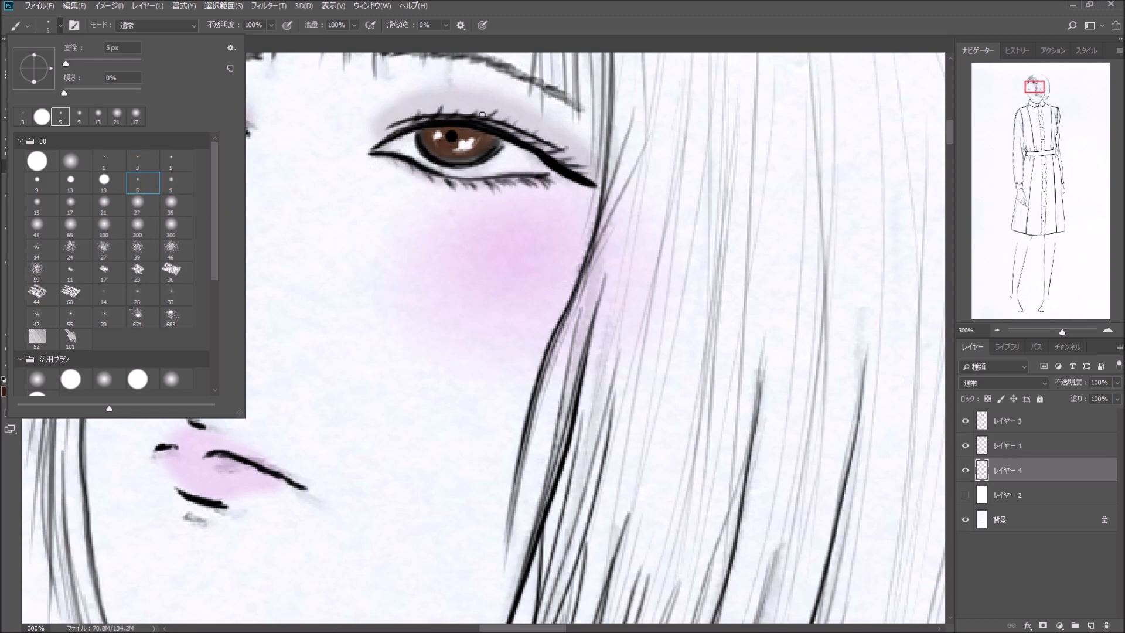
left_click(171, 180)
left_click(271, 27)
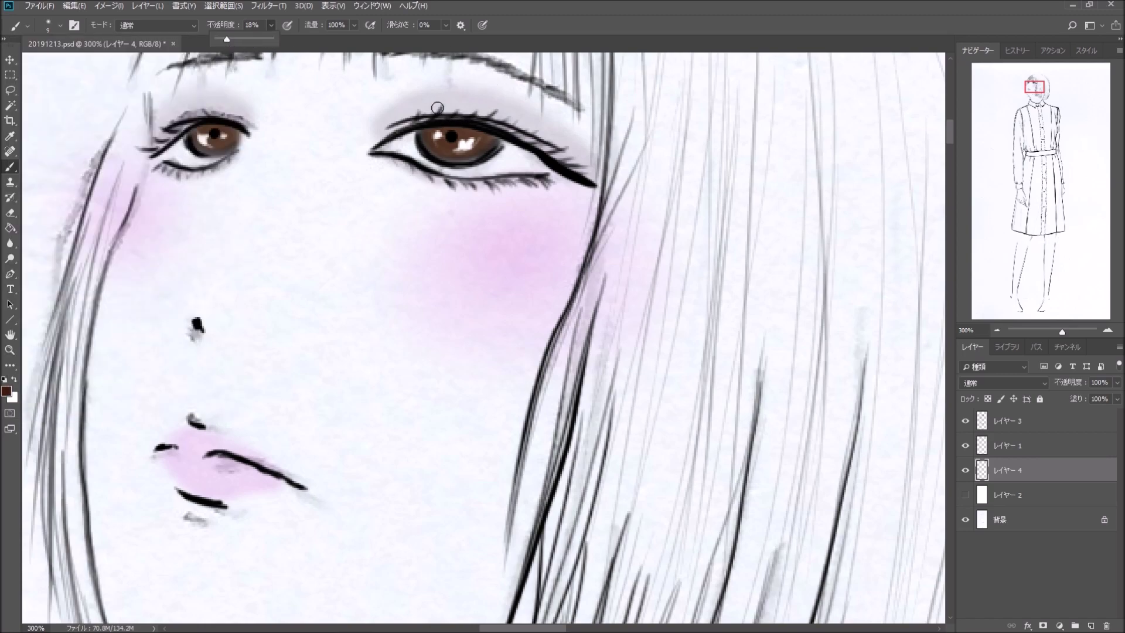
key("1")
key("8")
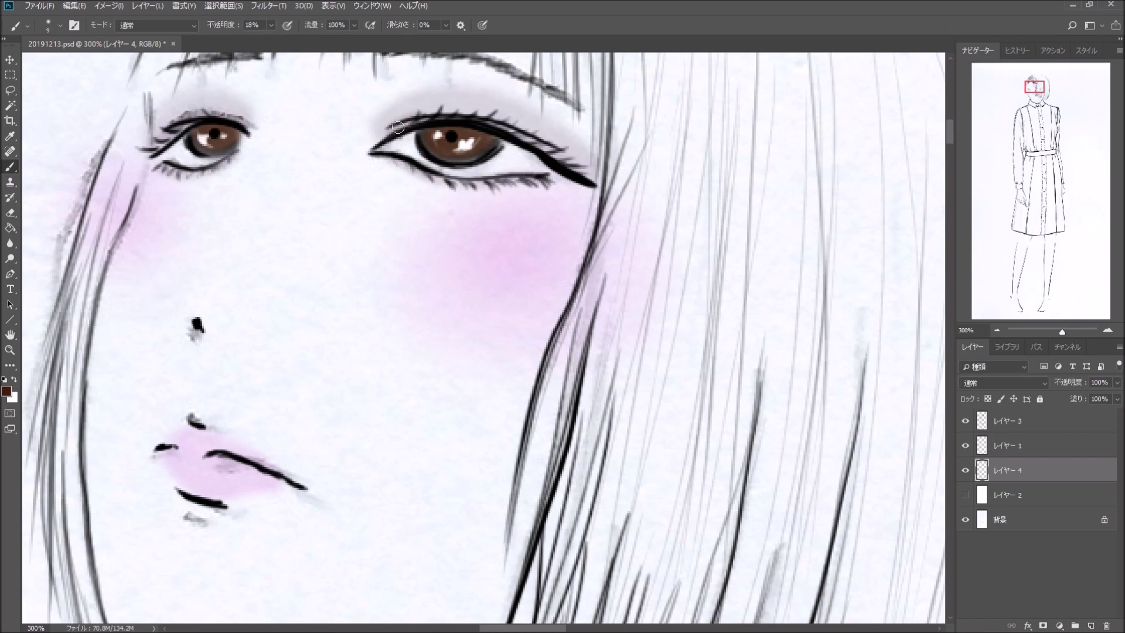
Step: Darken and thicken both eyes' upper and lower eyeliners, briefly comparing against the white layer
mouse_move(390, 127)
left_mouse_down()
mouse_move(462, 115)
mouse_move(556, 152)
left_mouse_up()
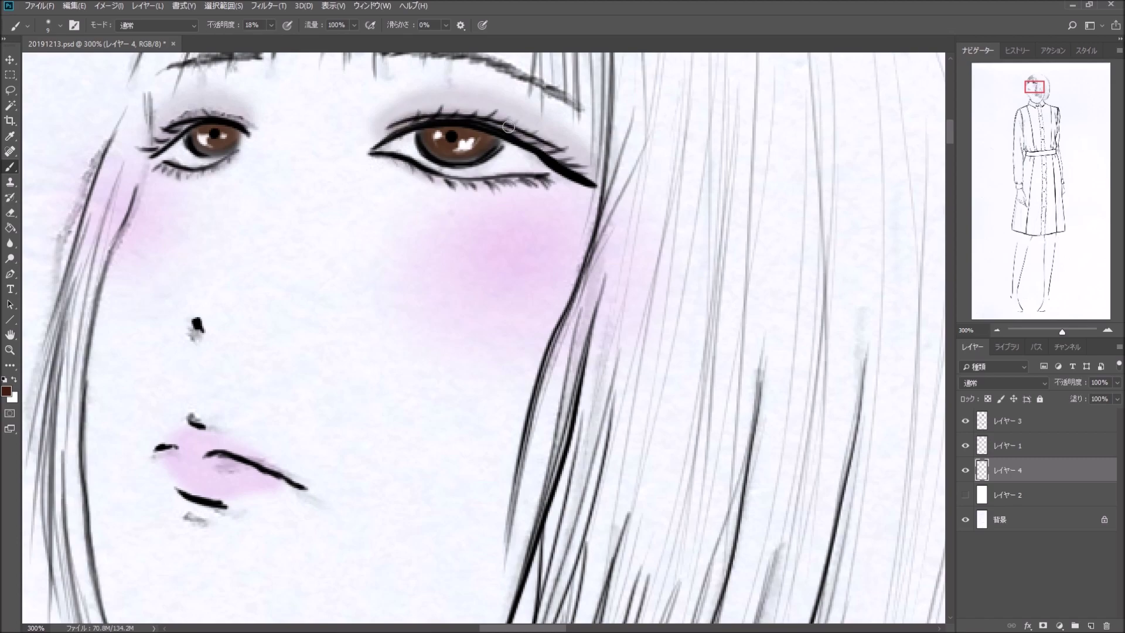
left_click_drag(495, 122, 592, 183)
mouse_move(498, 119)
left_mouse_down()
mouse_move(410, 118)
mouse_move(370, 149)
mouse_move(422, 179)
mouse_move(510, 179)
left_mouse_up()
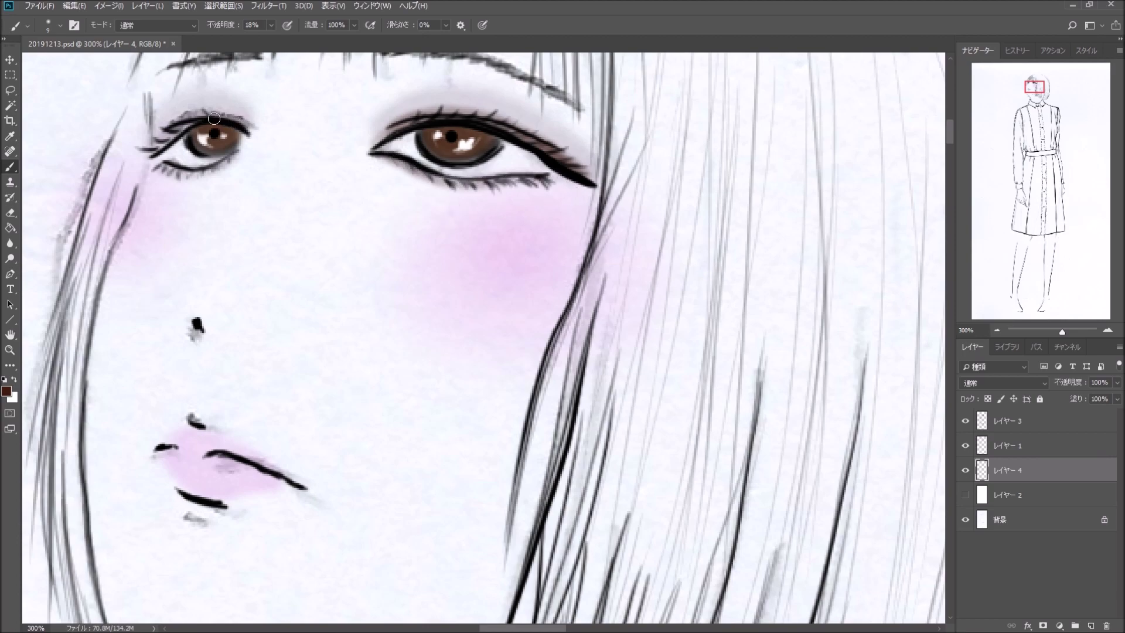
left_click_drag(185, 124, 161, 147)
left_click_drag(244, 125, 179, 119)
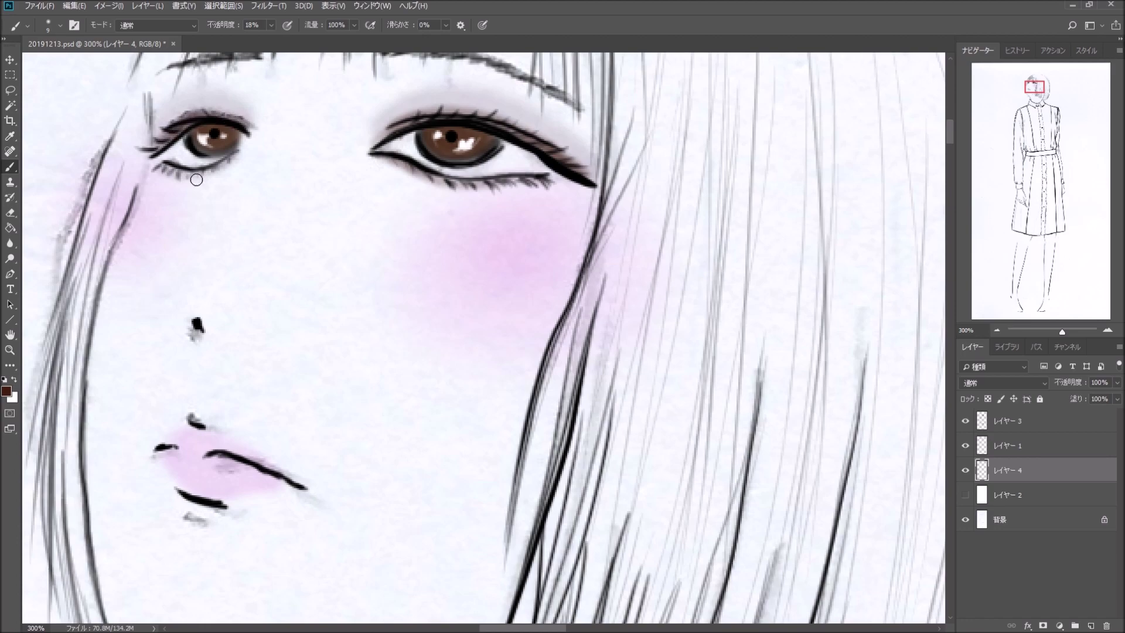
left_click_drag(232, 158, 156, 168)
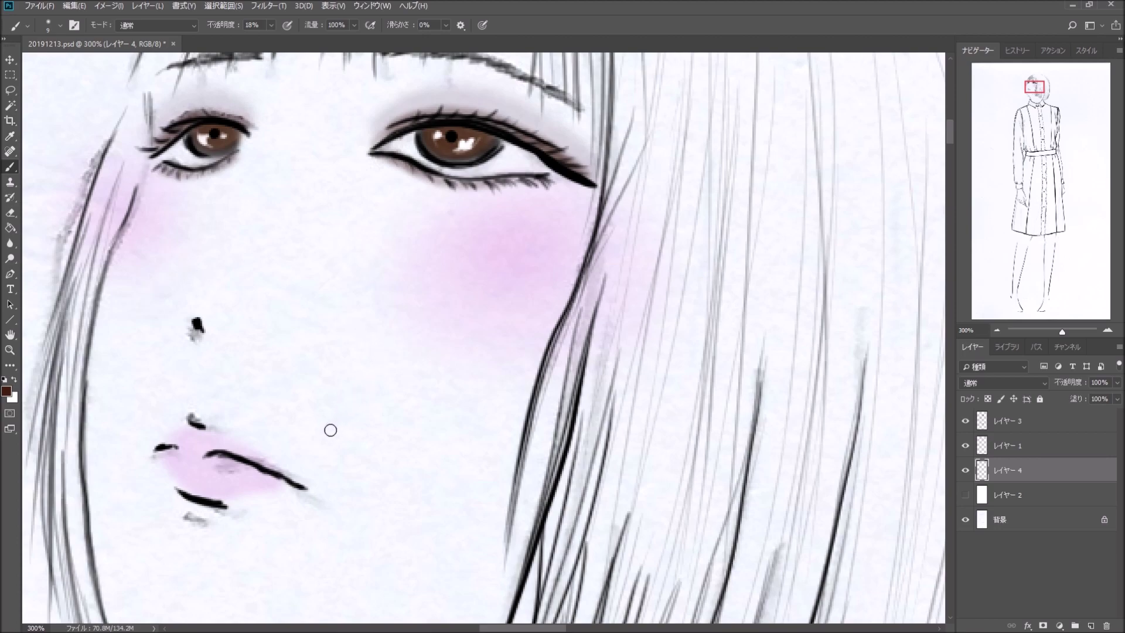
left_click(965, 496)
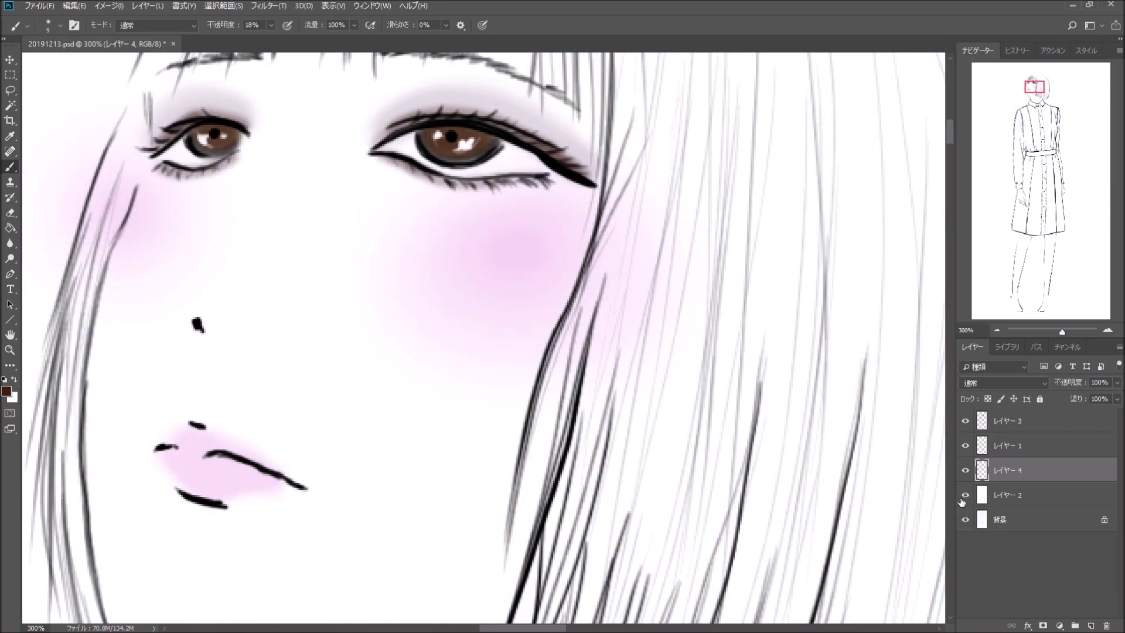
left_click(965, 496)
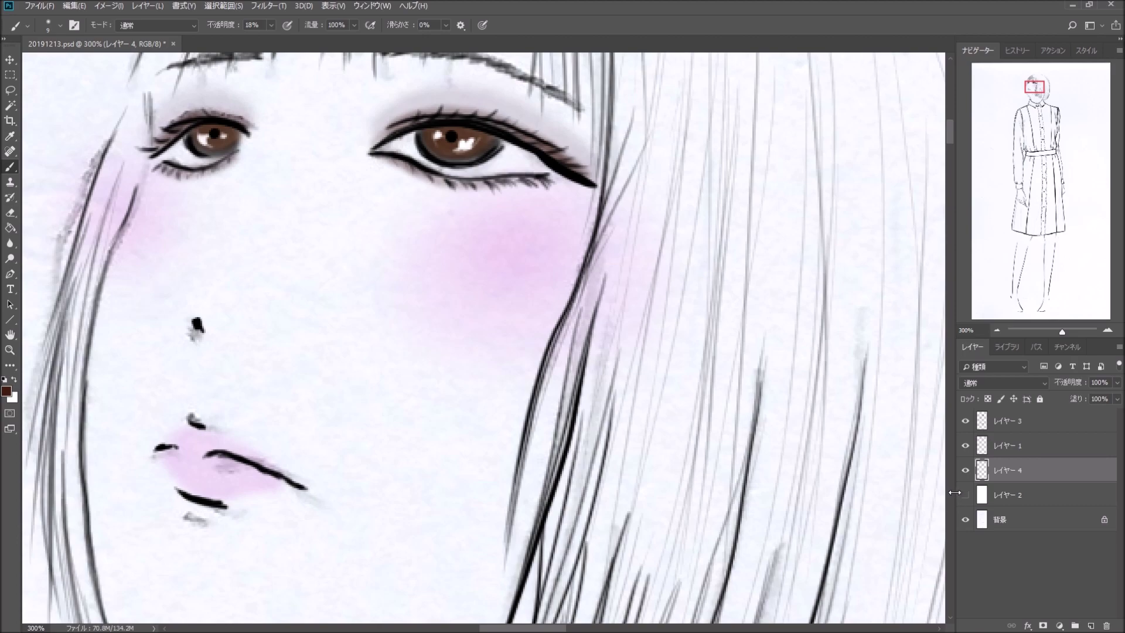
Step: Zoom to 300% on the eyes and set a 21 px brush at 100% opacity
left_click(997, 331)
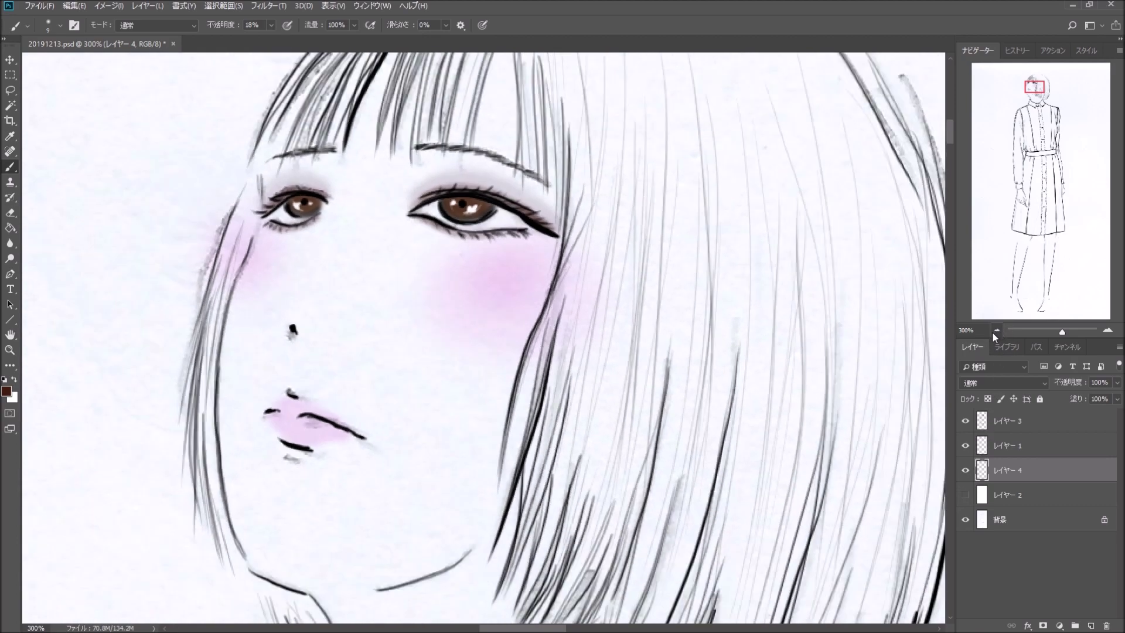
left_click_drag(1043, 78, 1037, 81)
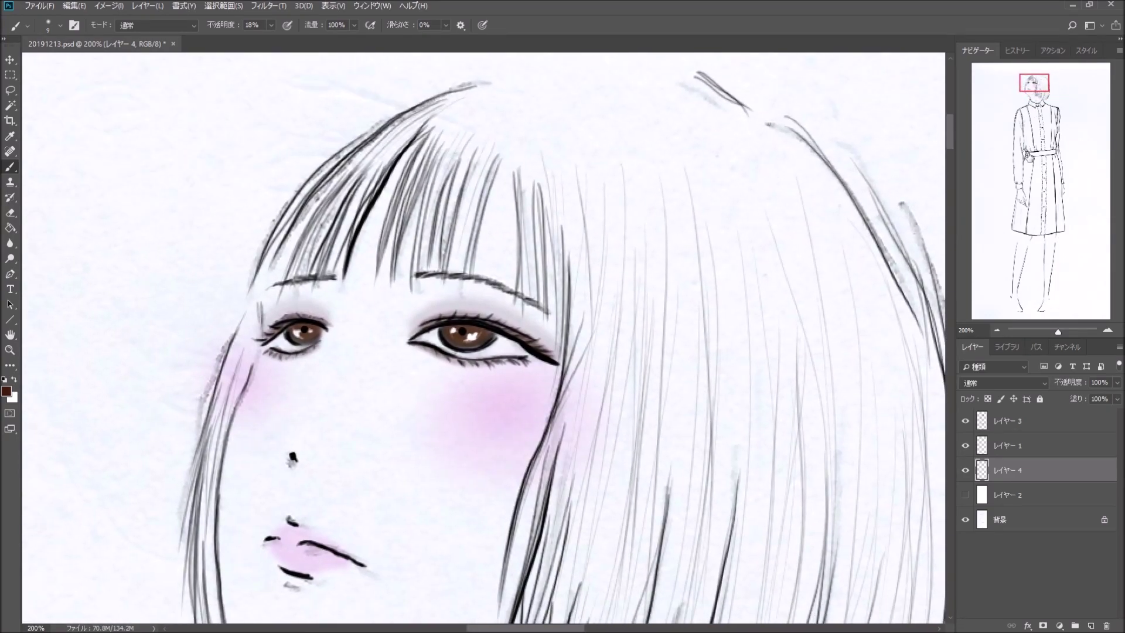
left_click(1108, 331)
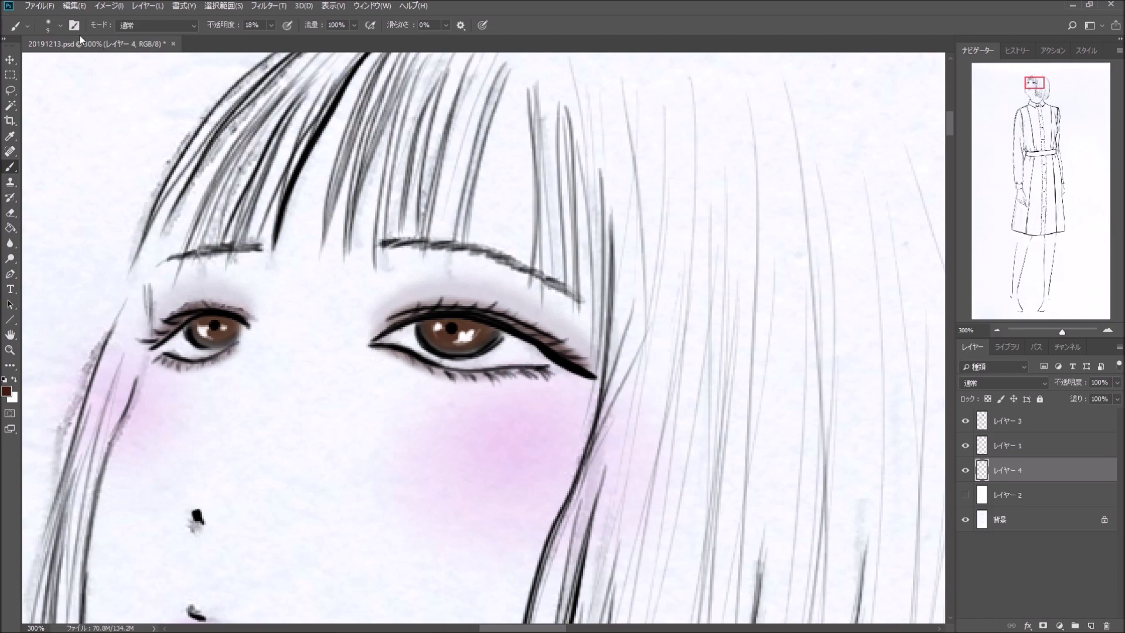
left_click(61, 25)
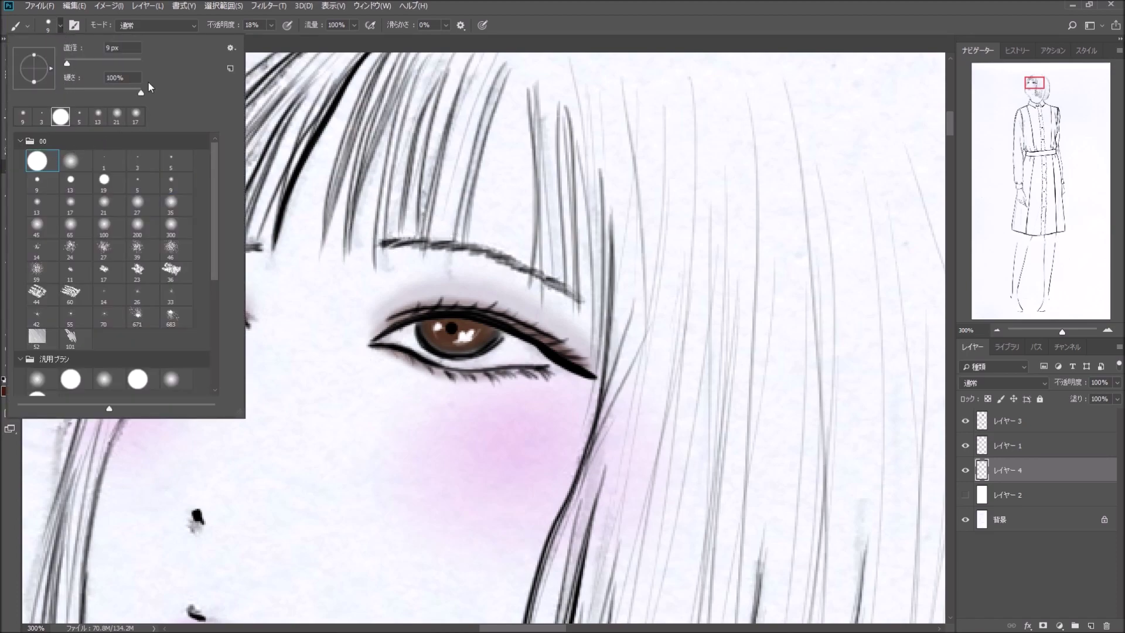
left_click(72, 61)
left_click(271, 25)
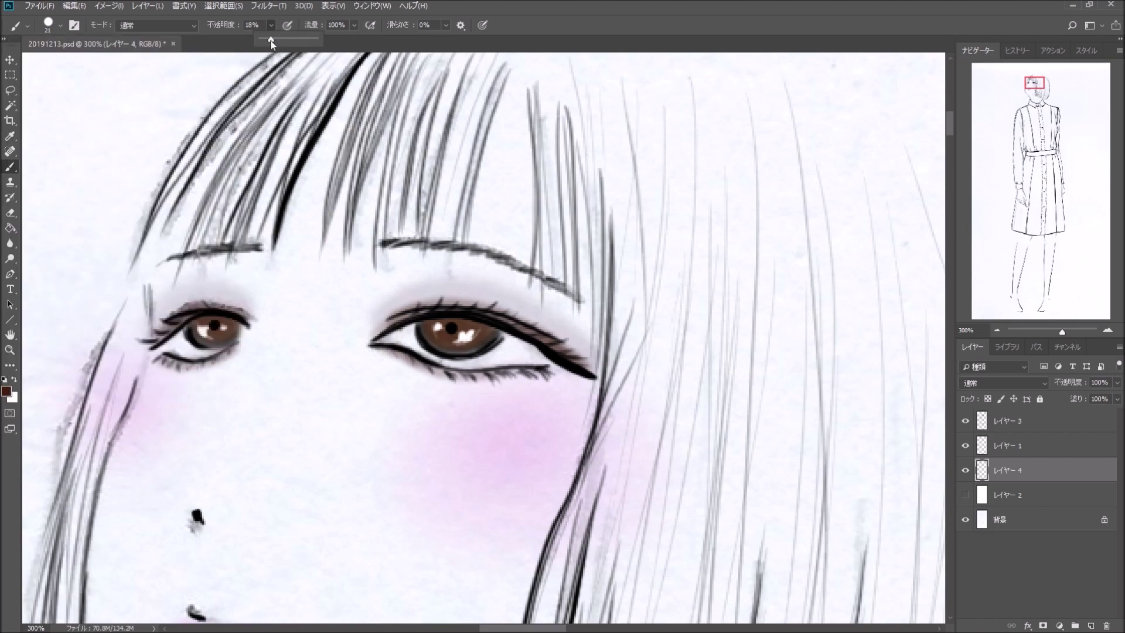
left_click_drag(270, 38, 302, 40)
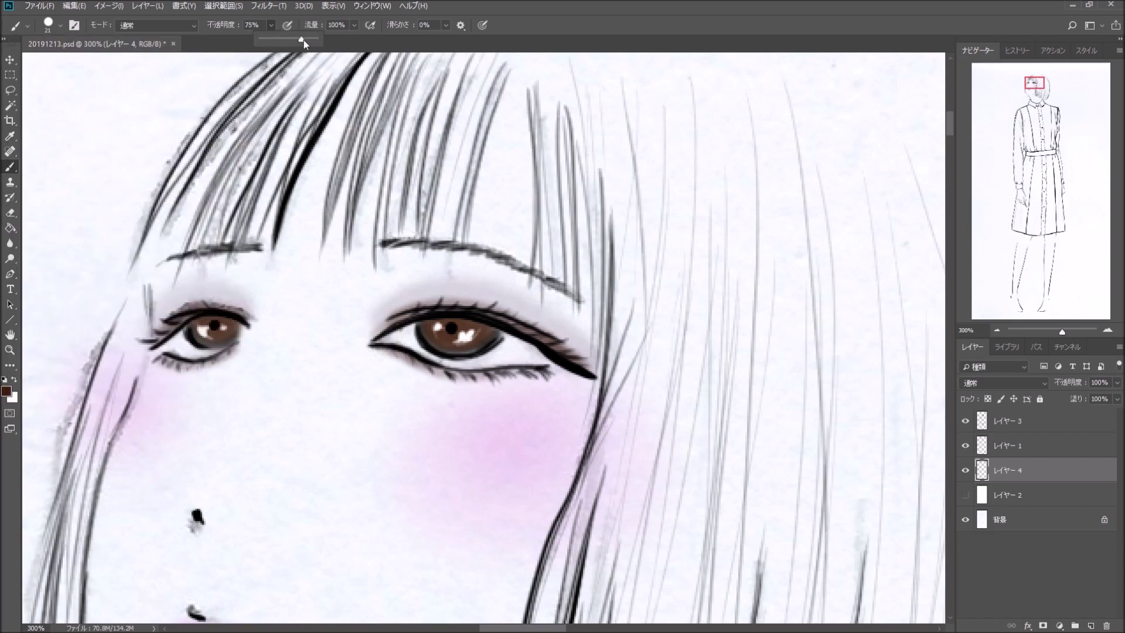
left_click(368, 228)
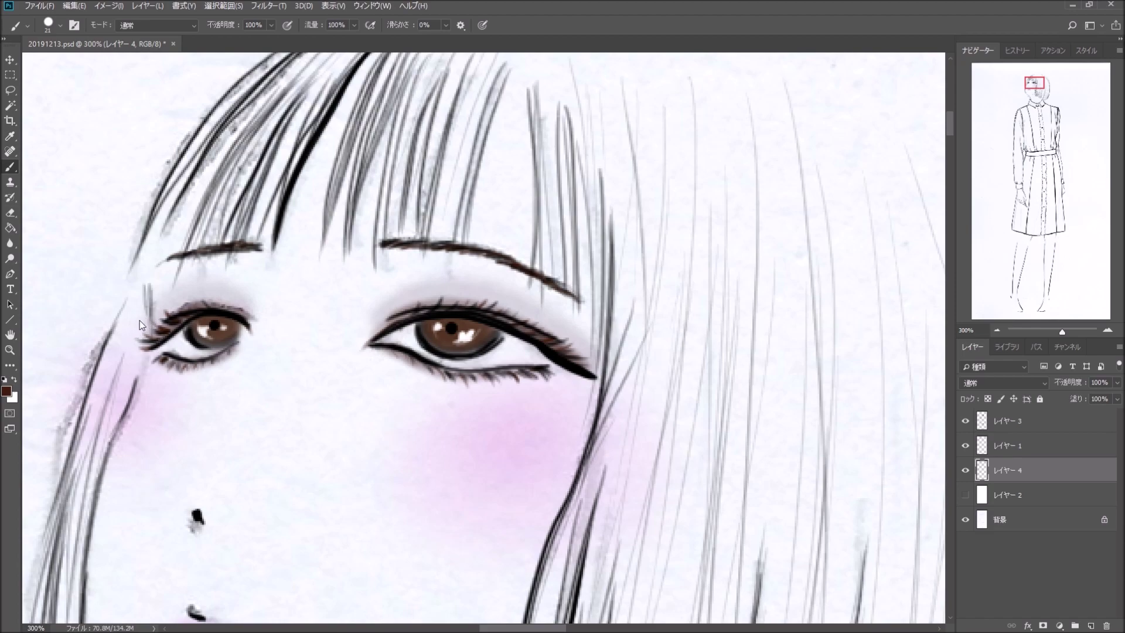
Step: Add a lash stroke at the left eye's outer corner and zoom out to the whole head
left_click_drag(149, 346, 130, 355)
left_click(997, 331)
left_click(997, 331)
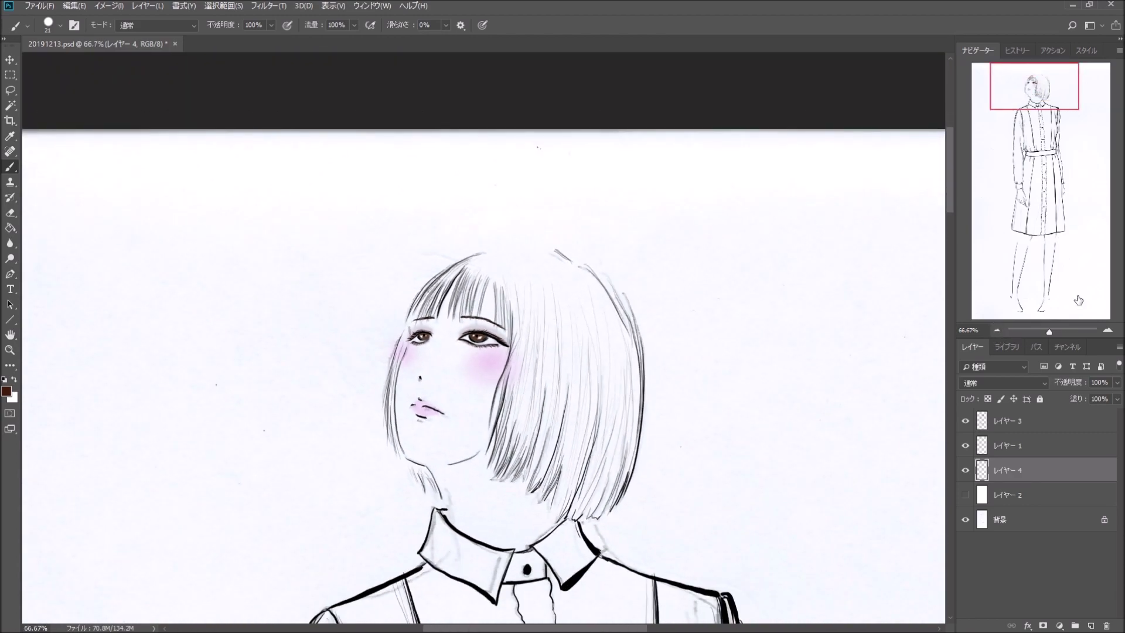
Step: Pick an orange tan around #d78142 as the foreground colour in the Color Picker
left_click(1108, 330)
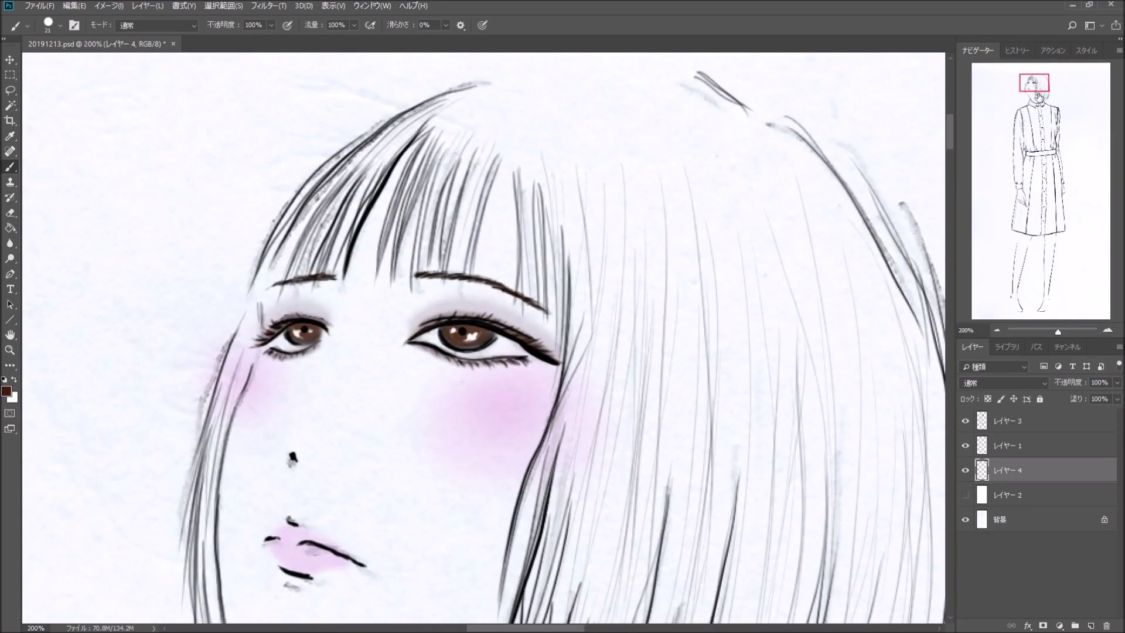
left_click_drag(1032, 83, 1030, 109)
left_click(995, 332)
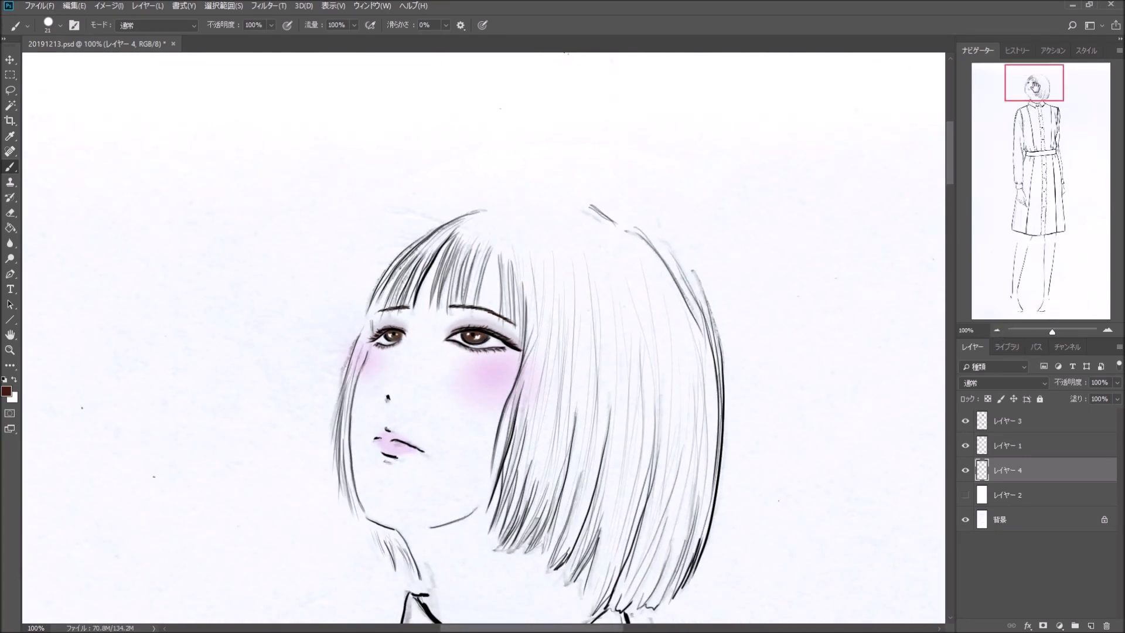
left_click_drag(1036, 87, 1048, 98)
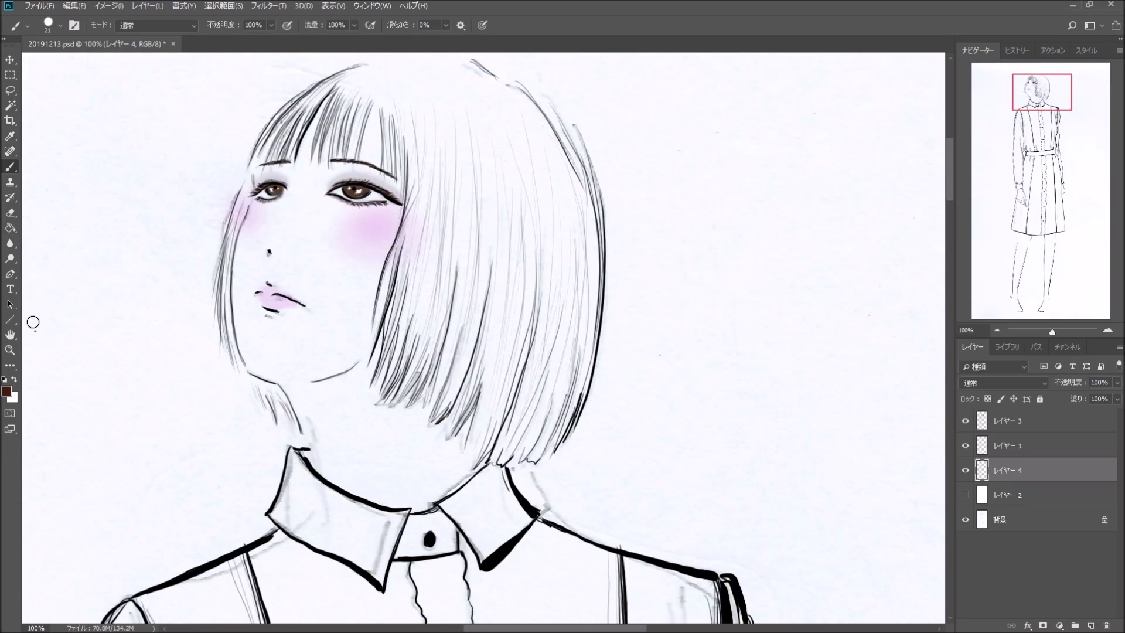
left_click(4, 379)
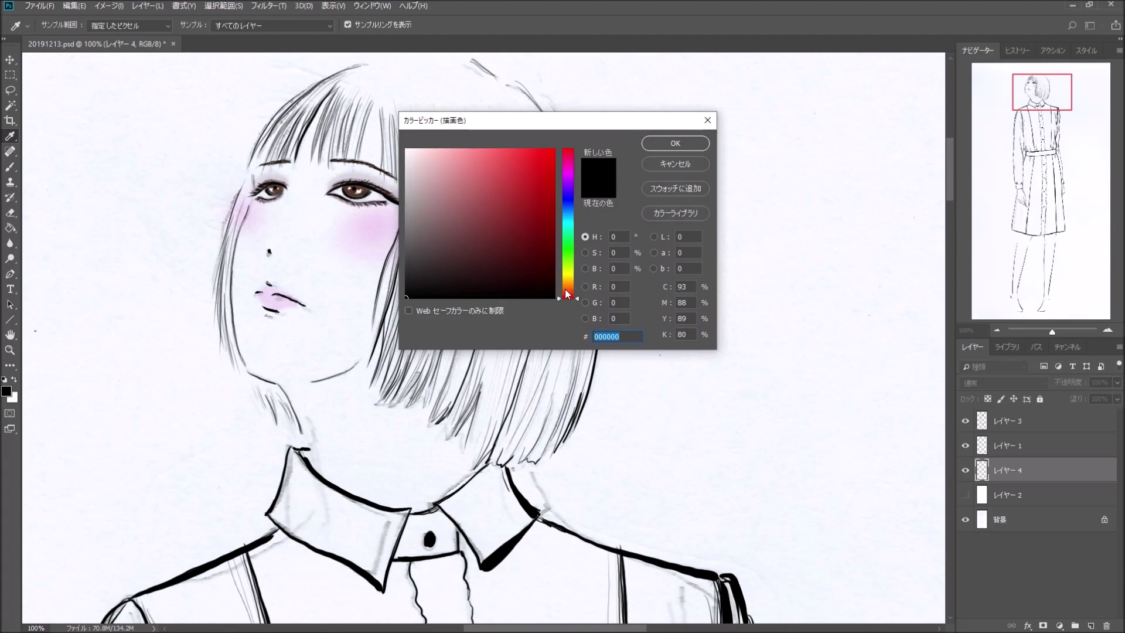
left_click(568, 287)
left_click_drag(570, 292, 568, 292)
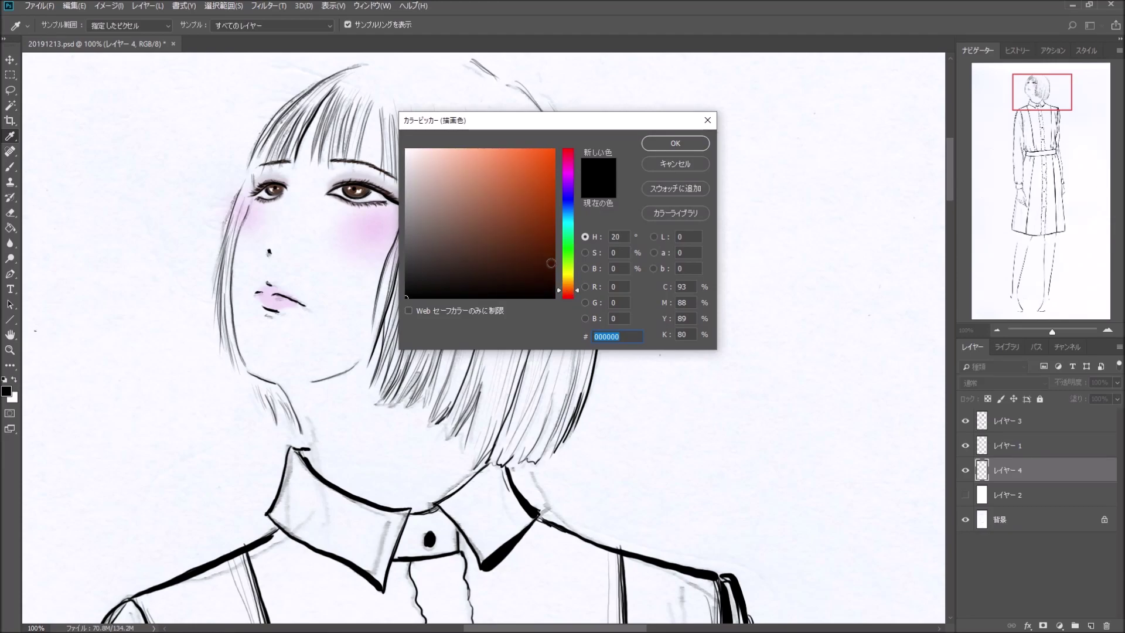
left_click(508, 177)
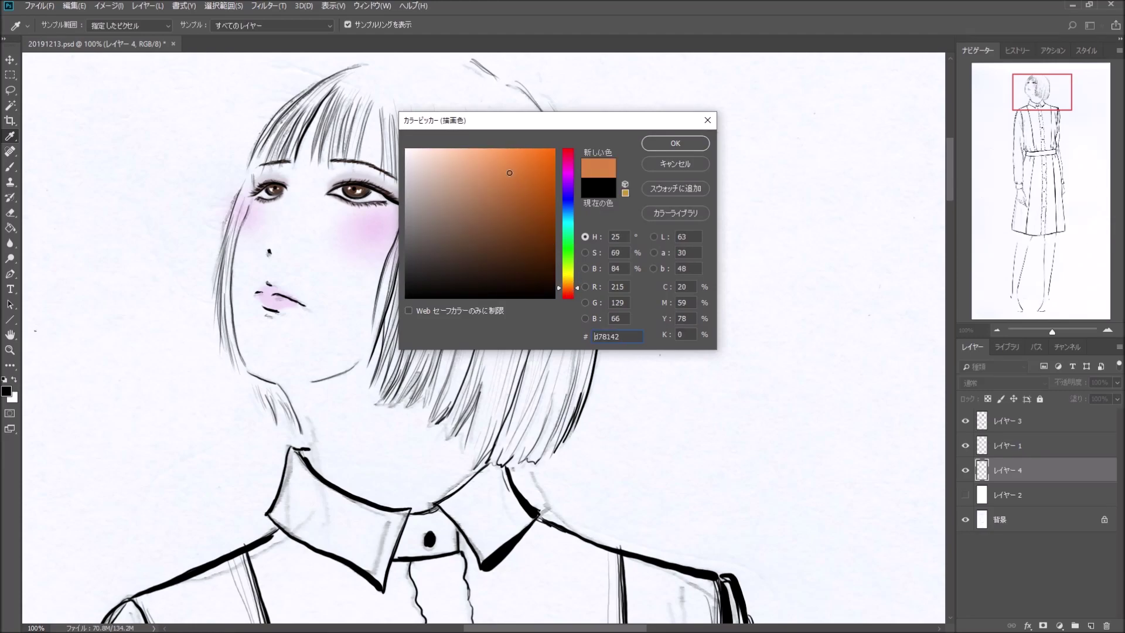
Step: Confirm the orange tan and set a soft 100 px brush at 9% opacity
left_click(663, 145)
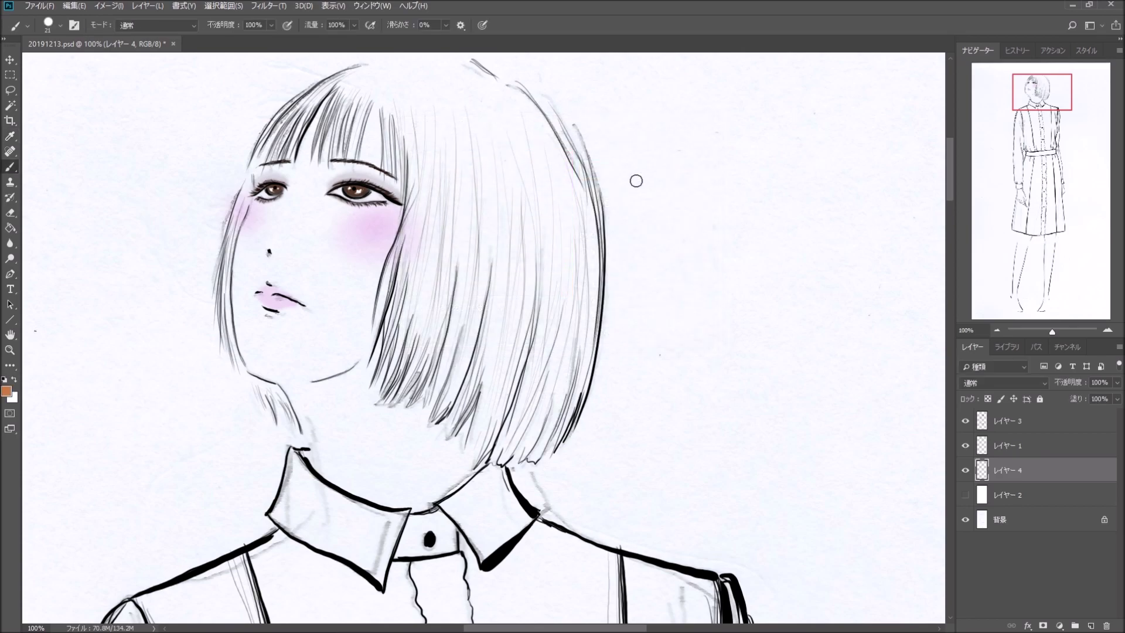
left_click_drag(1043, 90, 1035, 83)
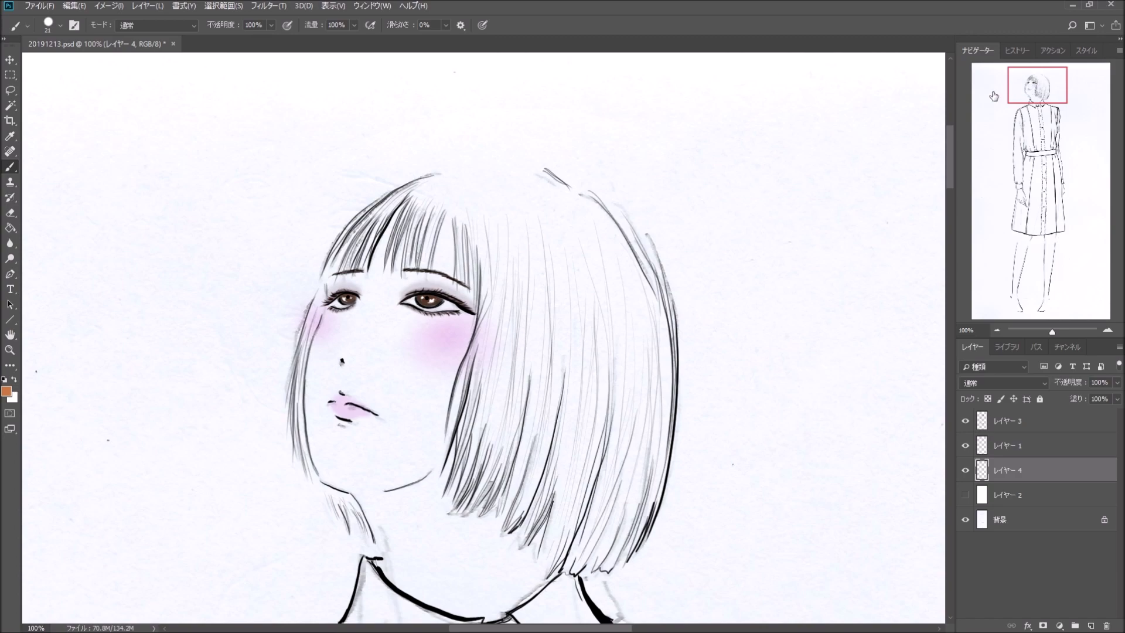
left_click(59, 26)
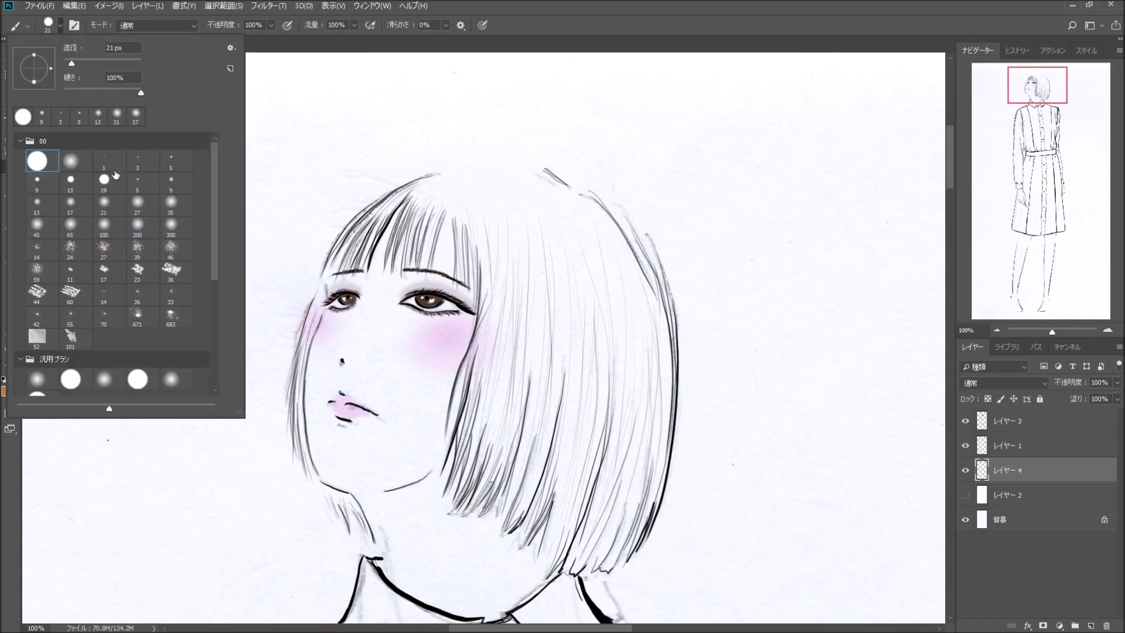
left_click(111, 231)
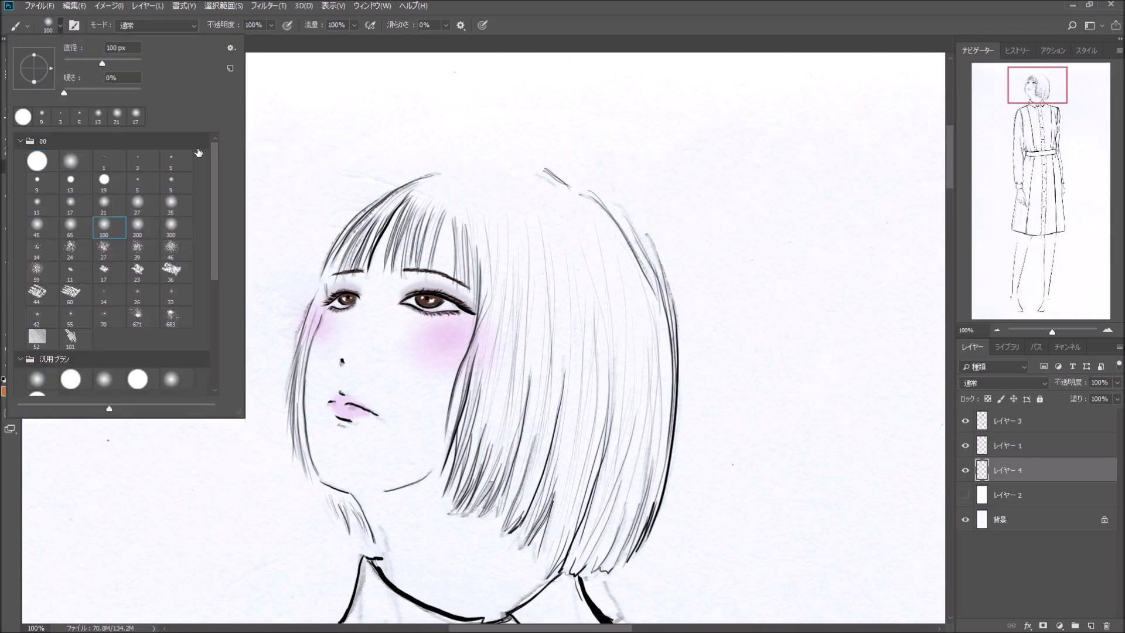
left_click(272, 25)
left_click(222, 41)
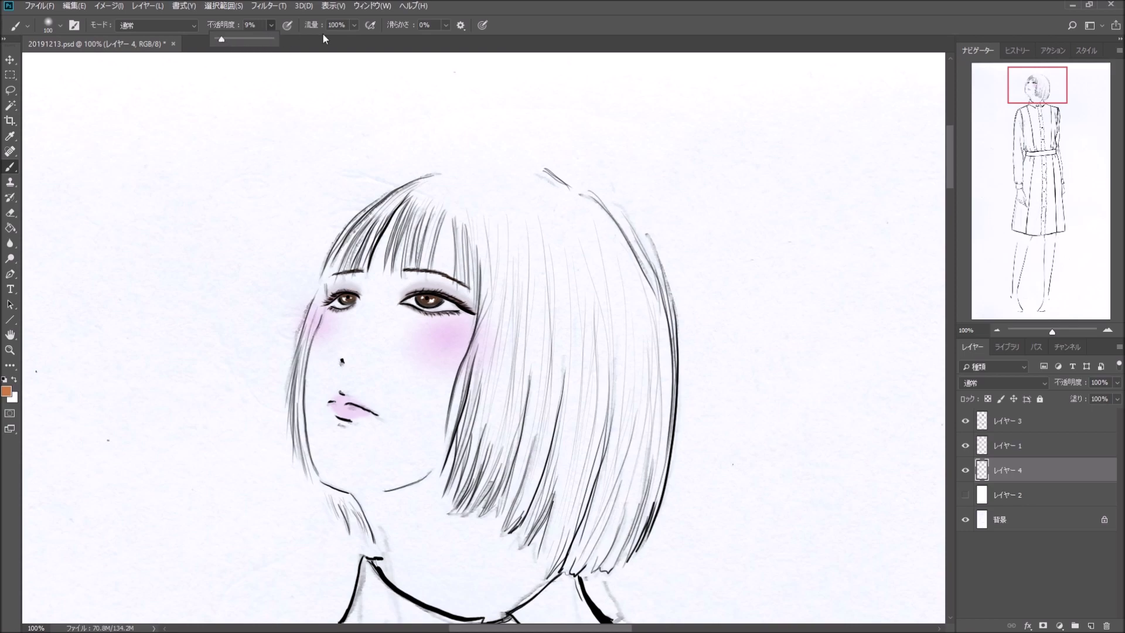
left_click(425, 259)
Step: Tint the forehead near the bangs and the neck under the chin faint peach
mouse_move(425, 259)
left_mouse_down()
mouse_move(454, 282)
mouse_move(437, 319)
mouse_move(389, 321)
mouse_move(409, 341)
left_mouse_up()
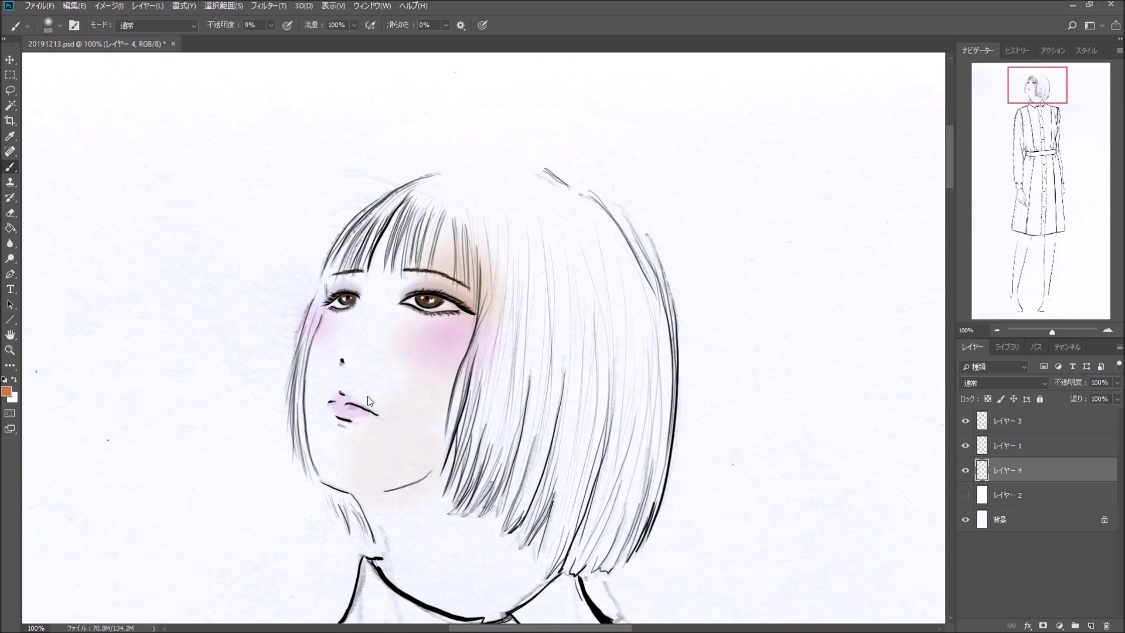
mouse_move(451, 528)
left_mouse_down()
mouse_move(463, 507)
mouse_move(477, 533)
left_mouse_up()
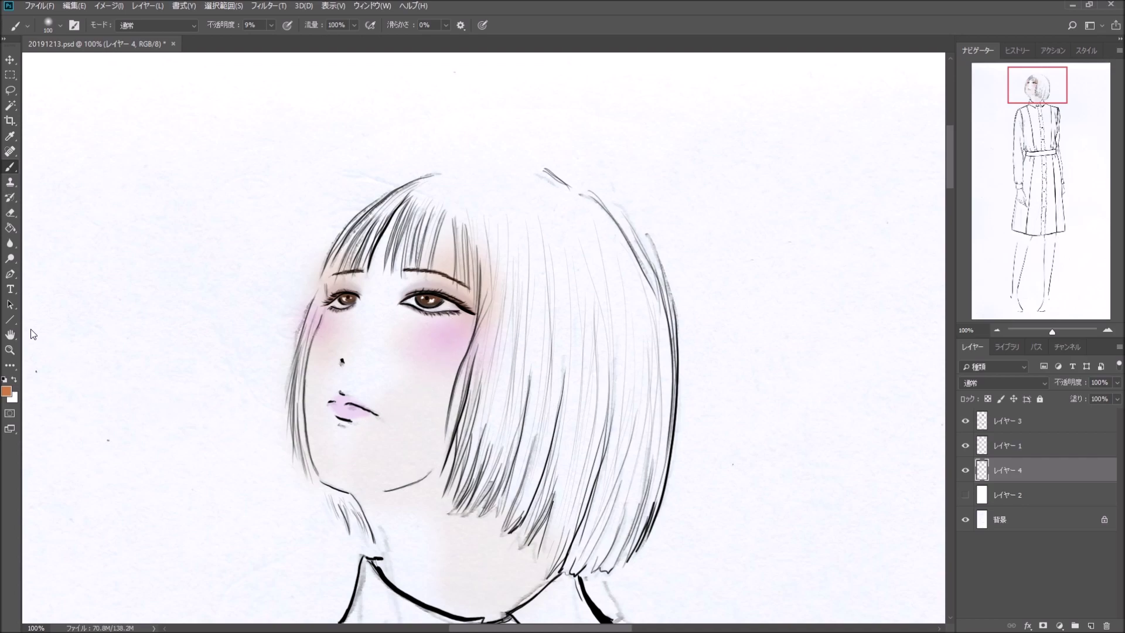
left_click(61, 26)
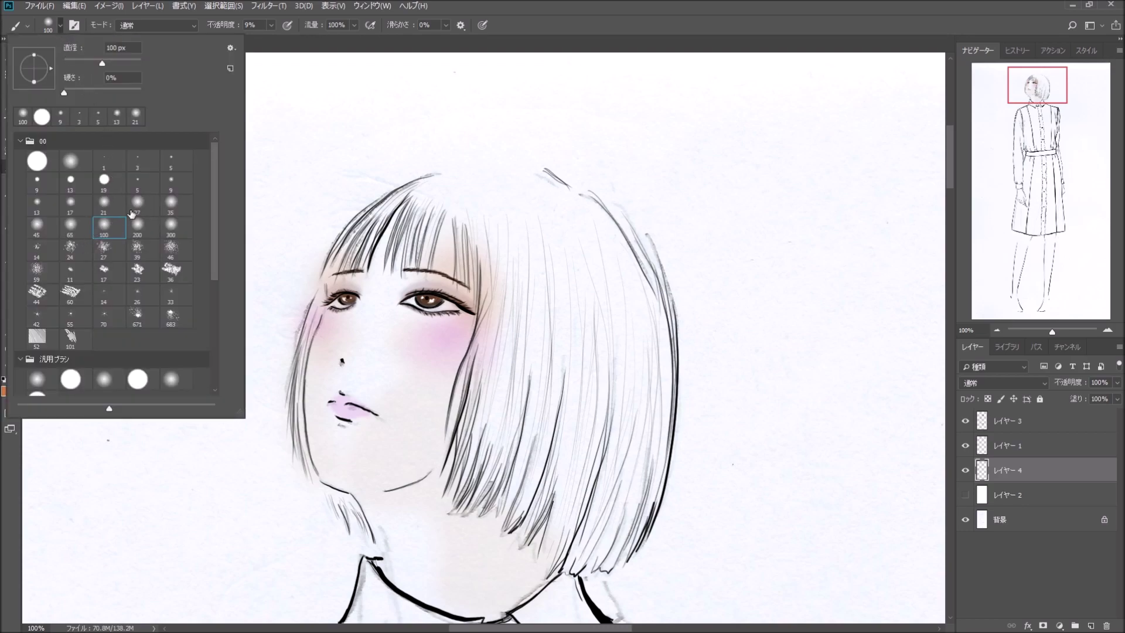
Step: Paint a pink tint over the lips with the soft 17 px brush
left_click(71, 206)
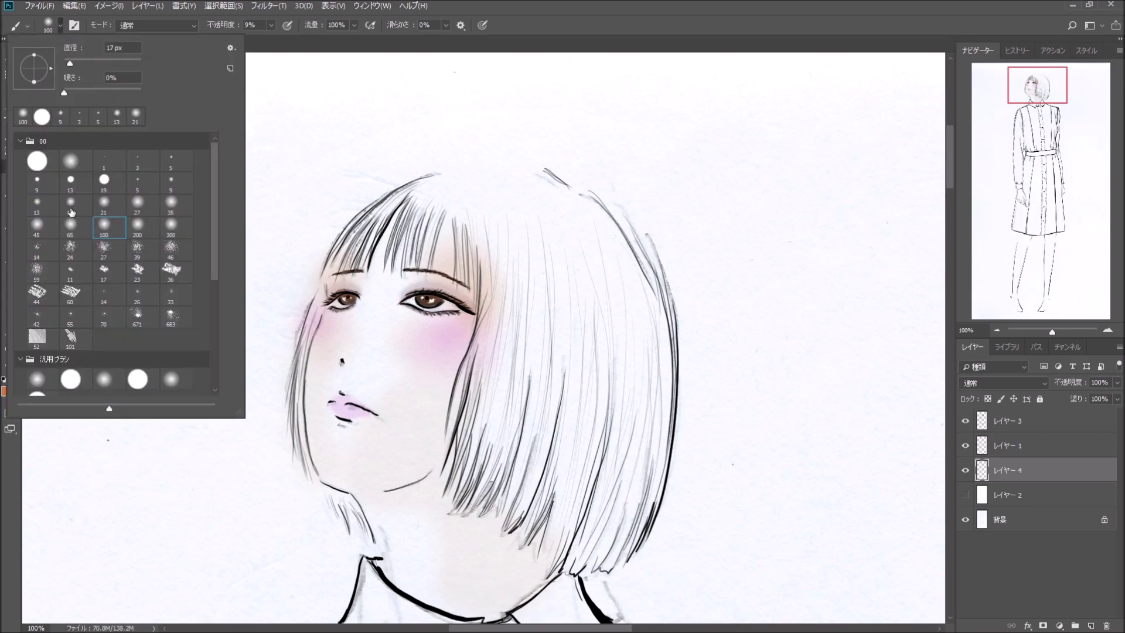
left_click(335, 409)
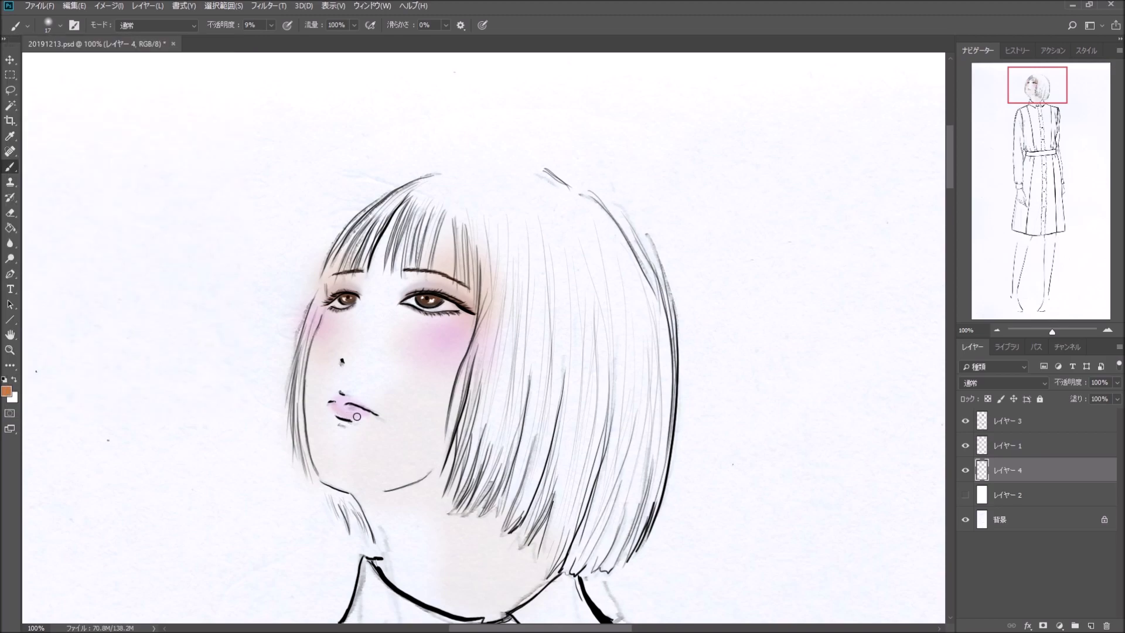
left_click_drag(357, 417, 344, 408)
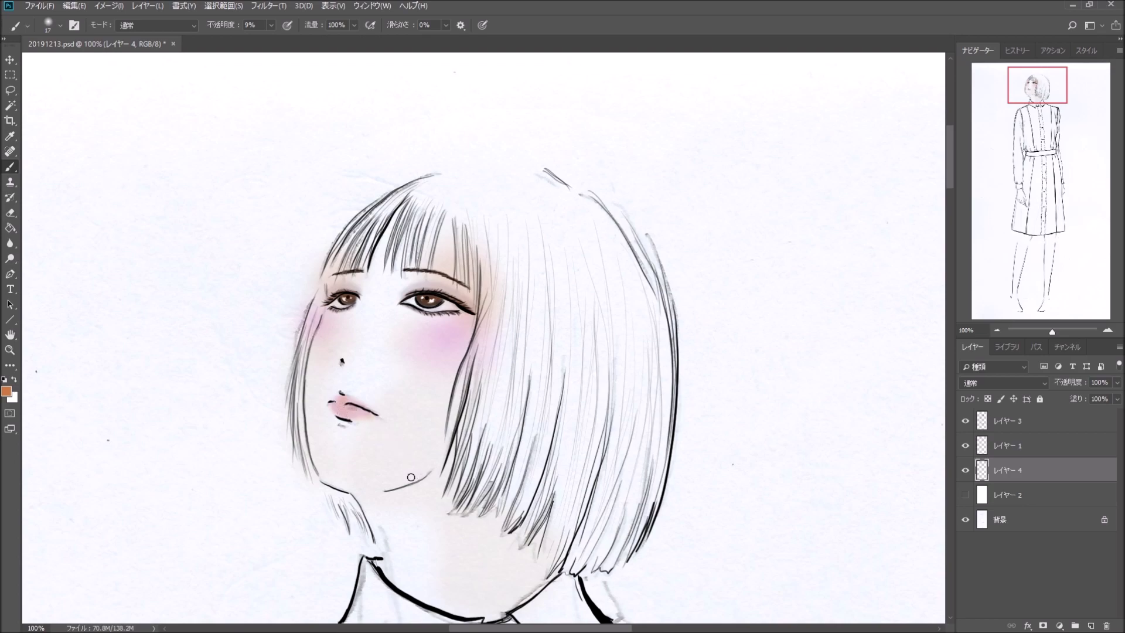
Step: Make white the painting colour with the hard round brush preset
left_click(18, 380)
left_click(61, 27)
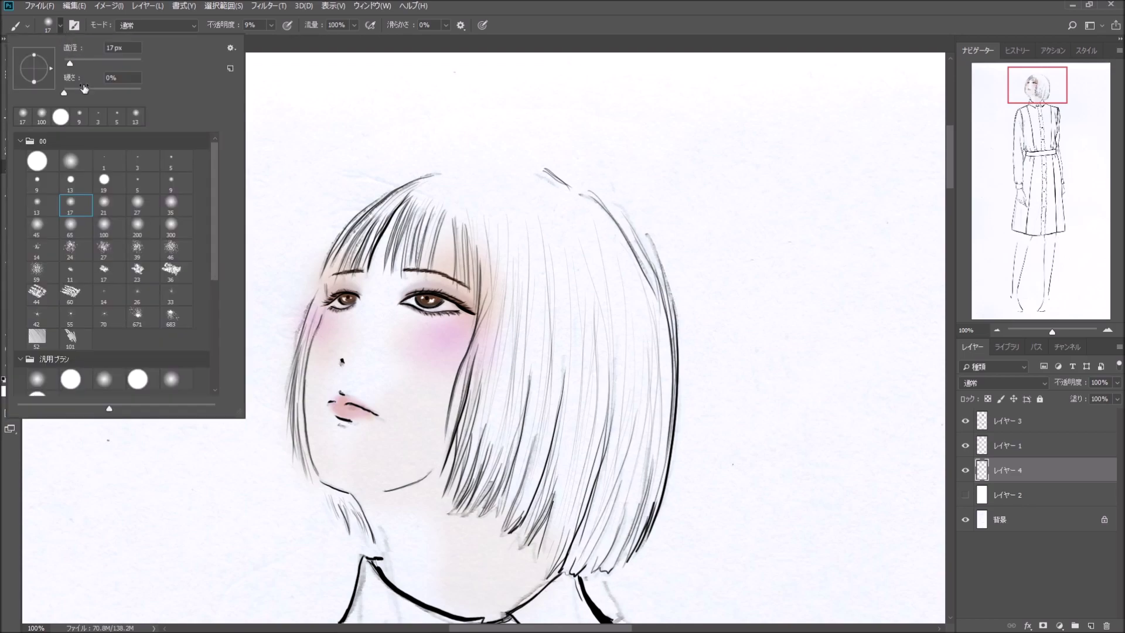
left_click(40, 163)
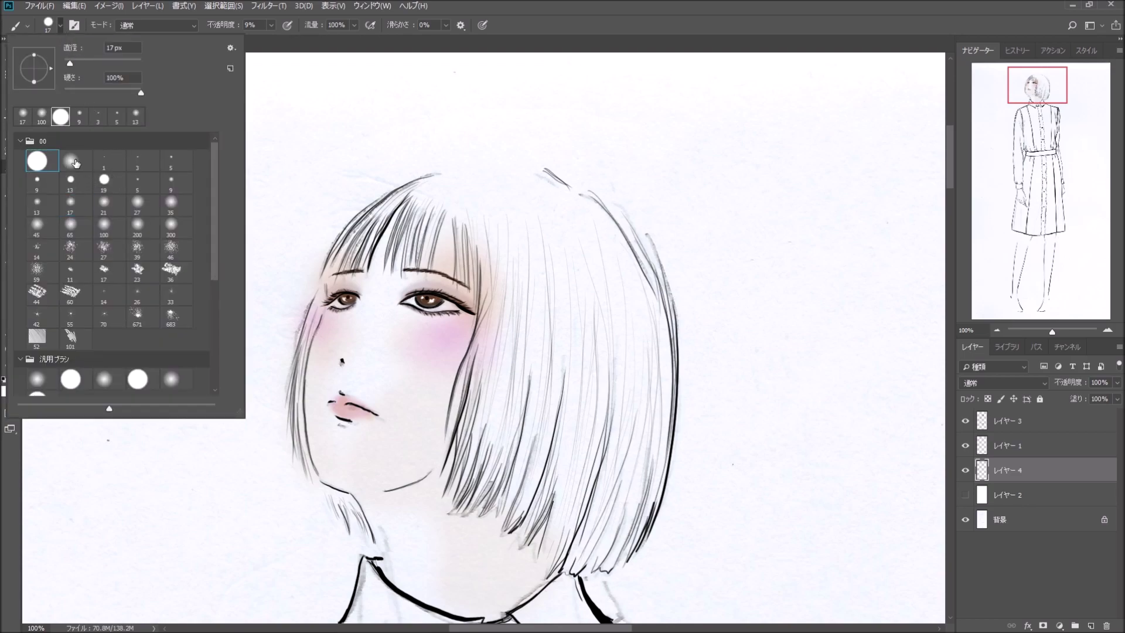
Step: Paint white gloss highlights on the lower lip at 100% opacity
left_click(269, 42)
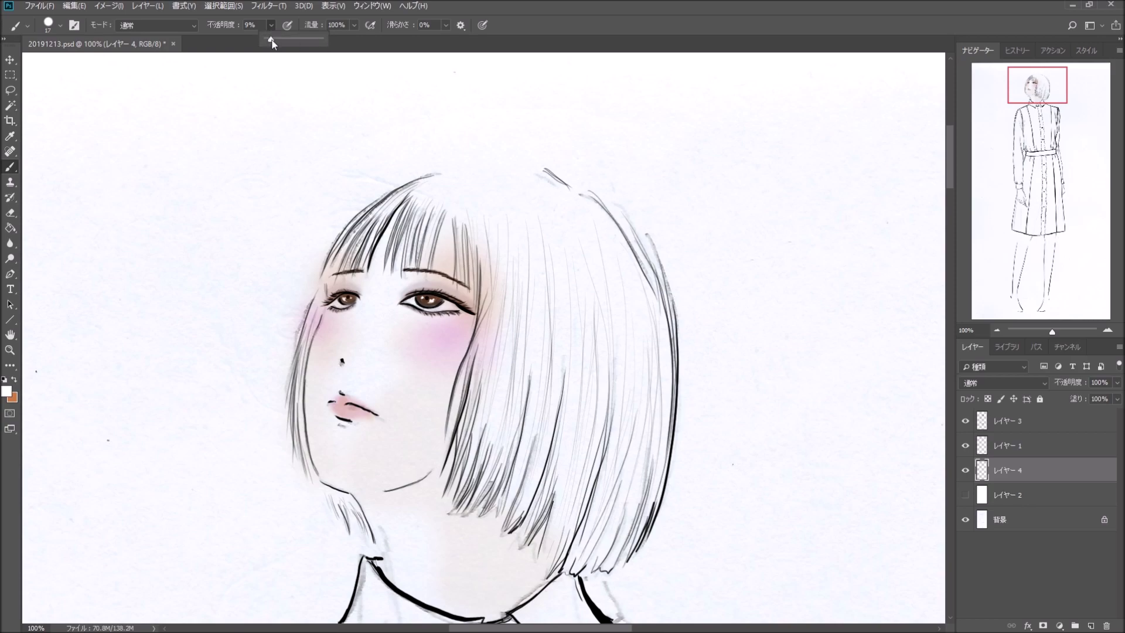
left_click_drag(317, 39, 327, 41)
mouse_move(1052, 331)
left_mouse_down()
mouse_move(1102, 333)
mouse_move(1054, 333)
left_mouse_up()
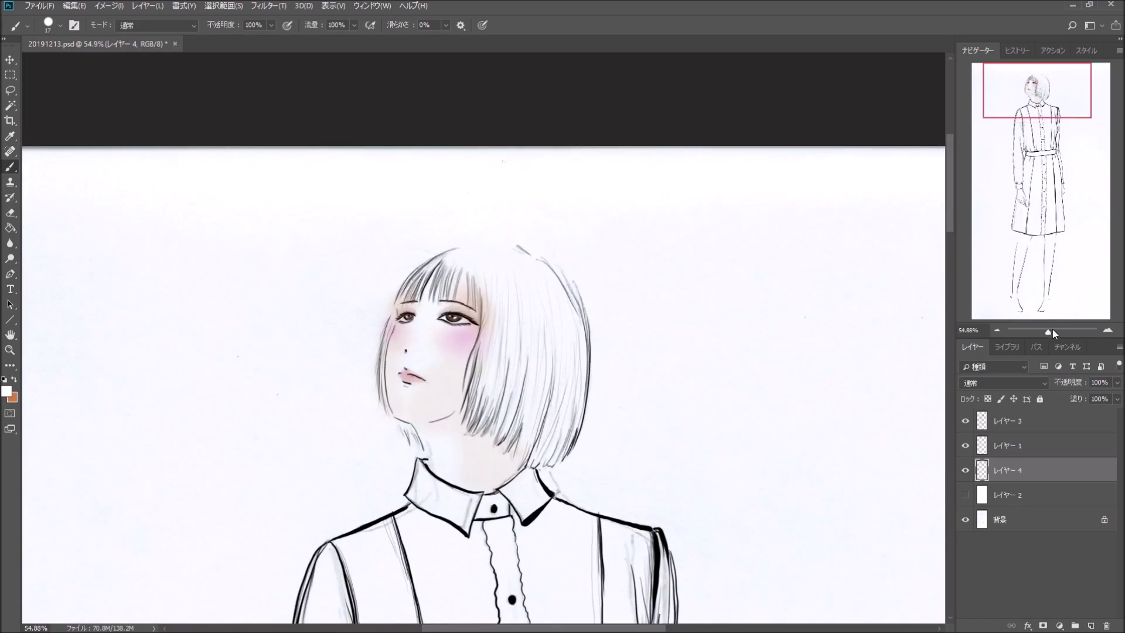
left_click(1109, 332)
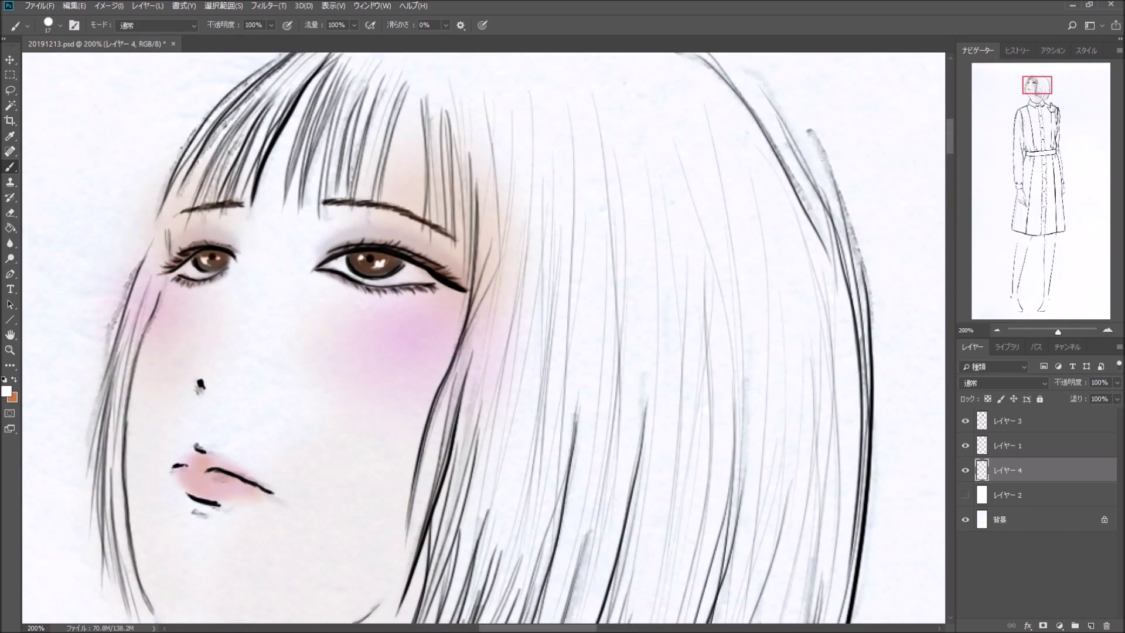
left_click_drag(1038, 85, 1023, 93)
mouse_move(226, 492)
left_mouse_down()
mouse_move(241, 491)
mouse_move(224, 461)
left_mouse_up()
left_click(995, 332)
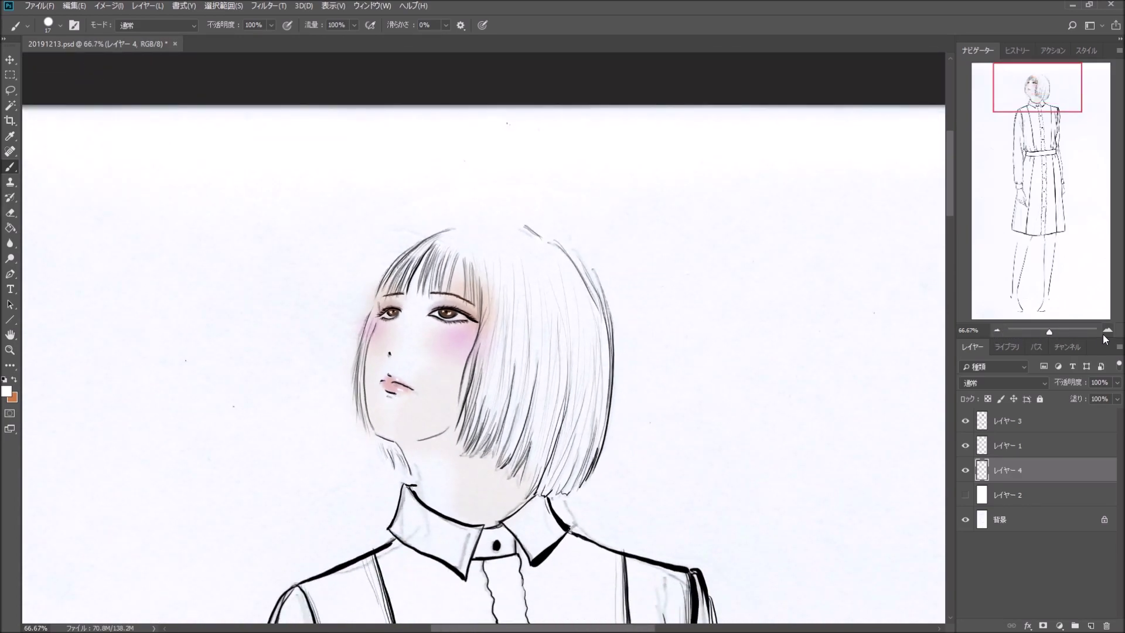
left_click(1104, 332)
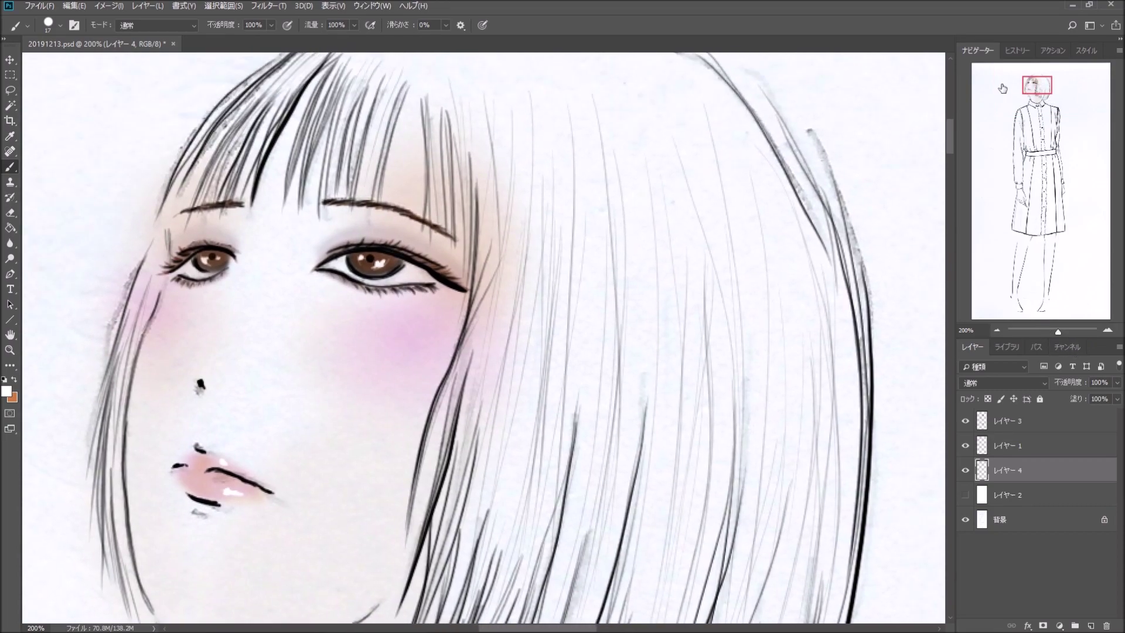
Step: Switch to the Eraser and reset colours to default black and white
left_click(10, 213)
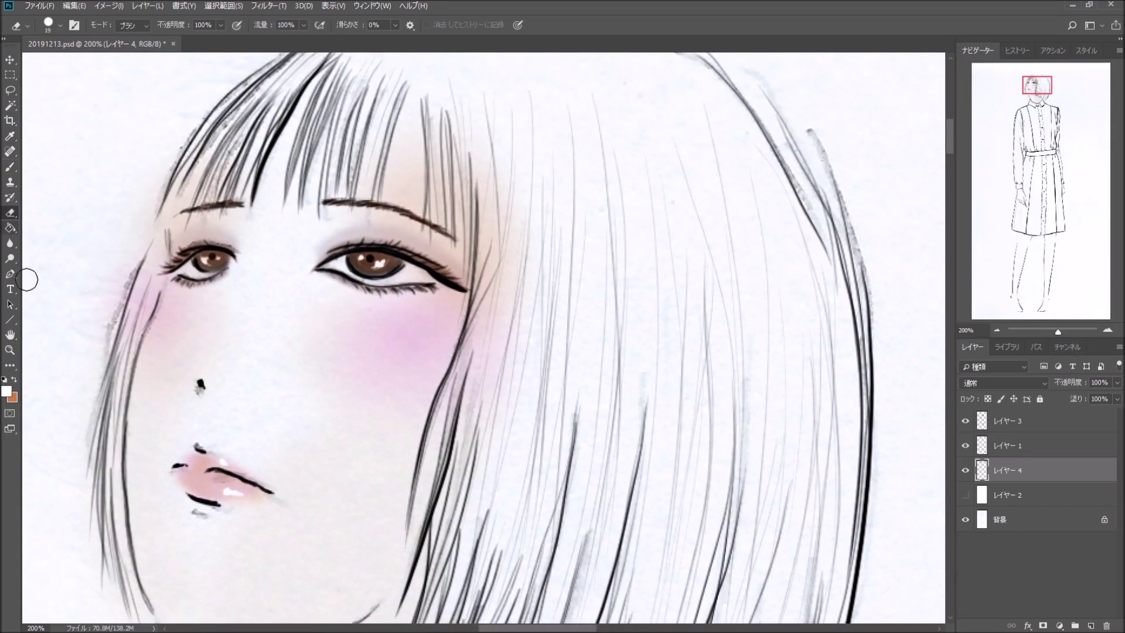
key("d")
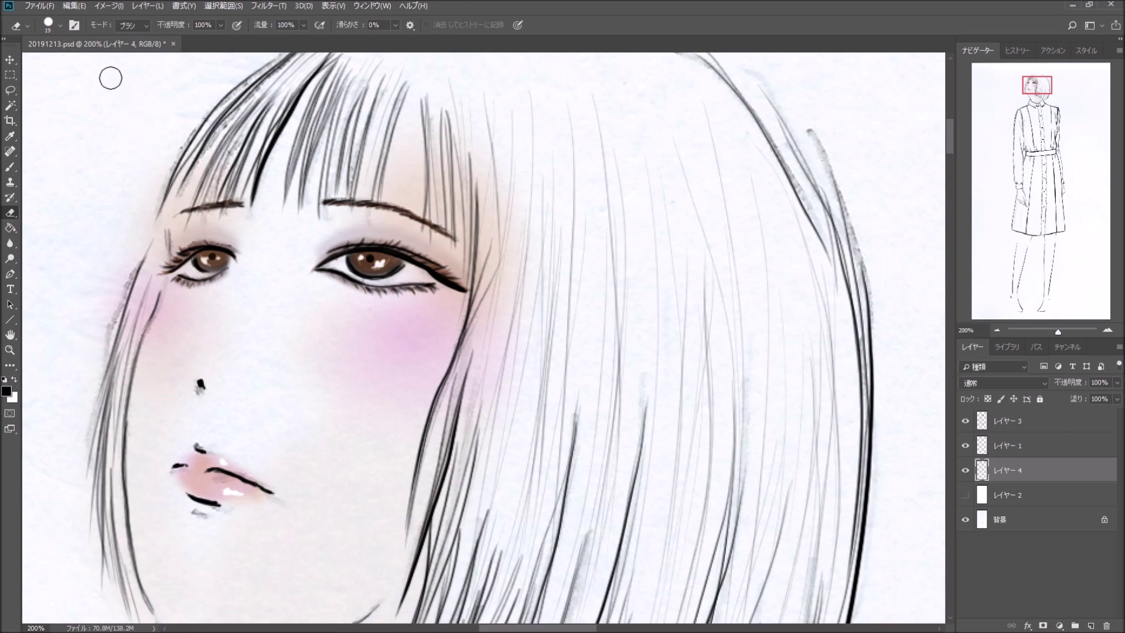
left_click(61, 26)
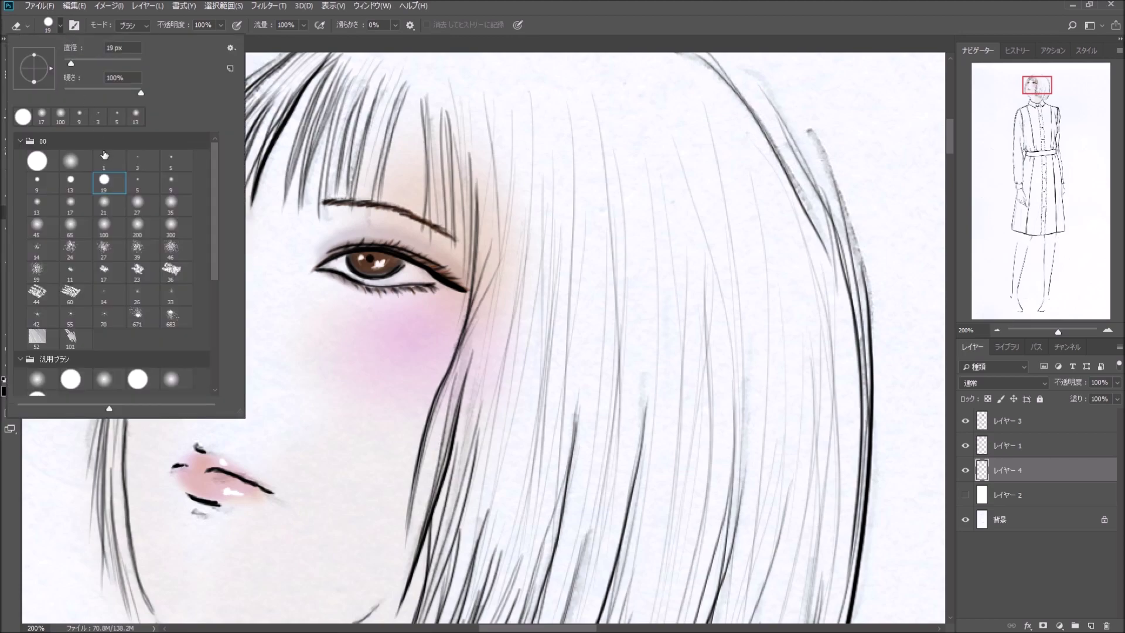
Step: With a 5 px soft eraser, brighten the larger eye's white and lighten its lower lid line
left_click(71, 205)
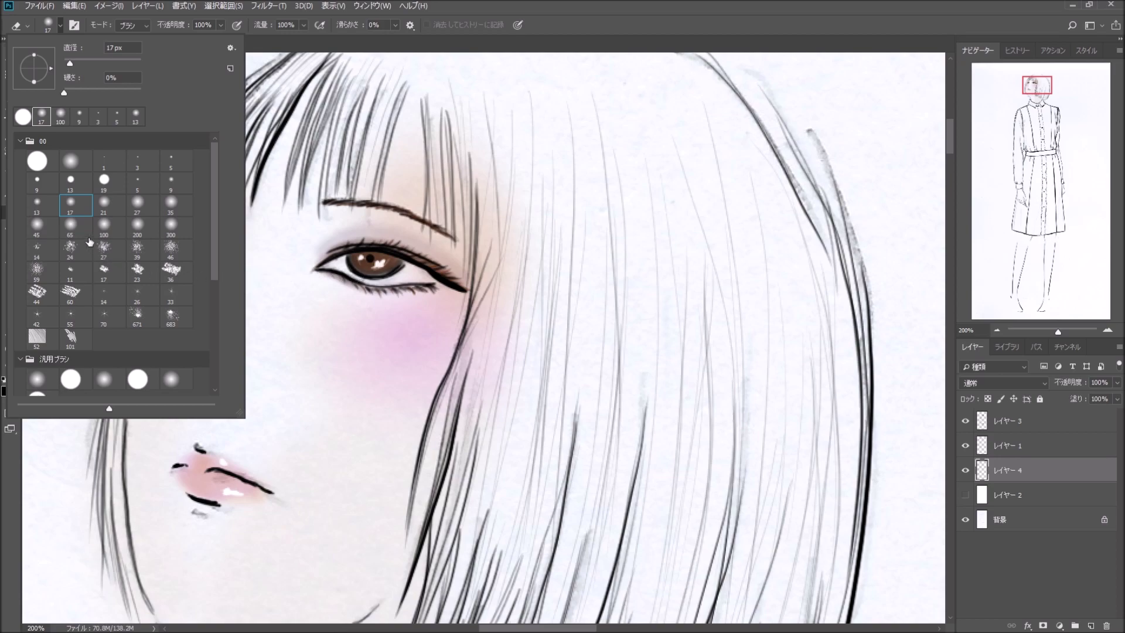
left_click(171, 183)
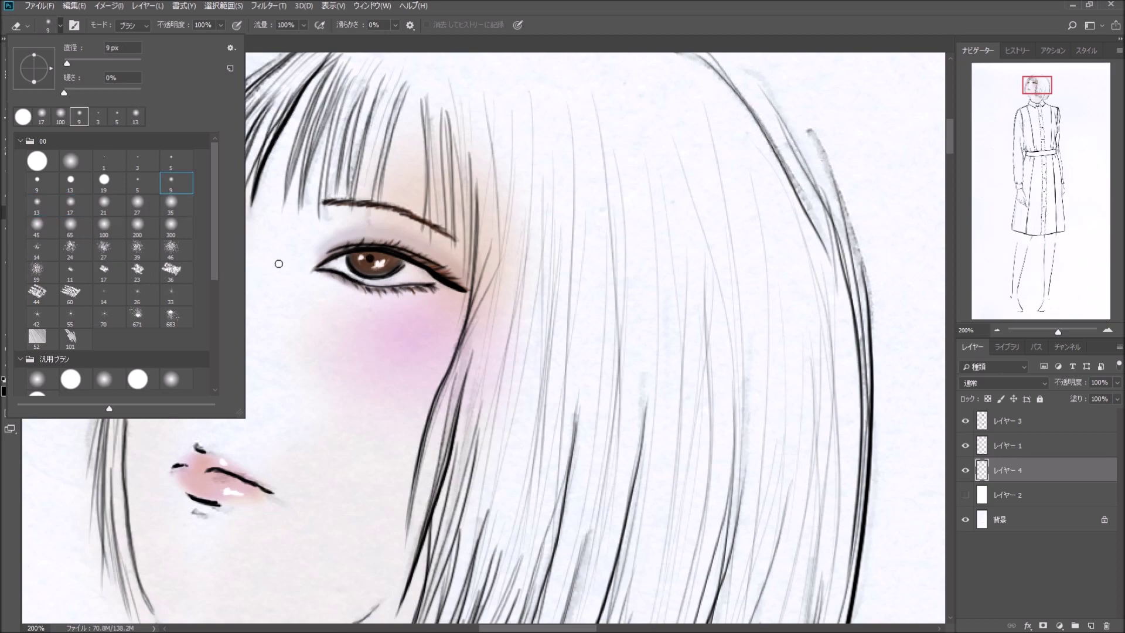
left_click(138, 183)
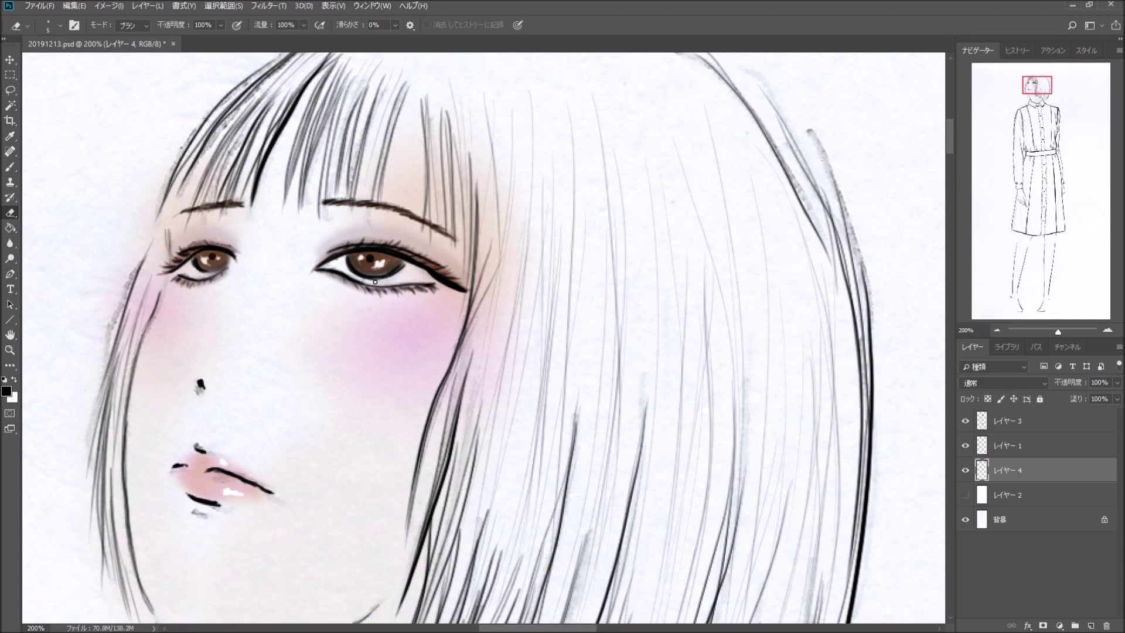
left_click_drag(414, 279, 408, 268)
left_click_drag(182, 272, 182, 273)
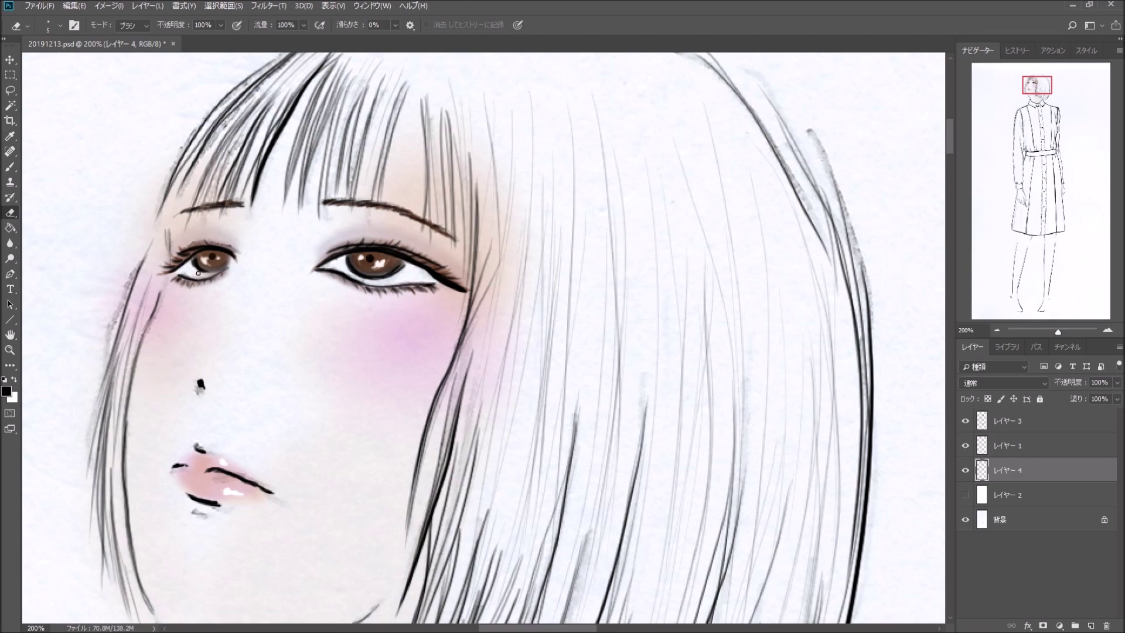
left_click_drag(191, 275, 209, 274)
Step: Switch to a 1 px eraser and lighten the smaller eye's lower lid line
left_click(59, 25)
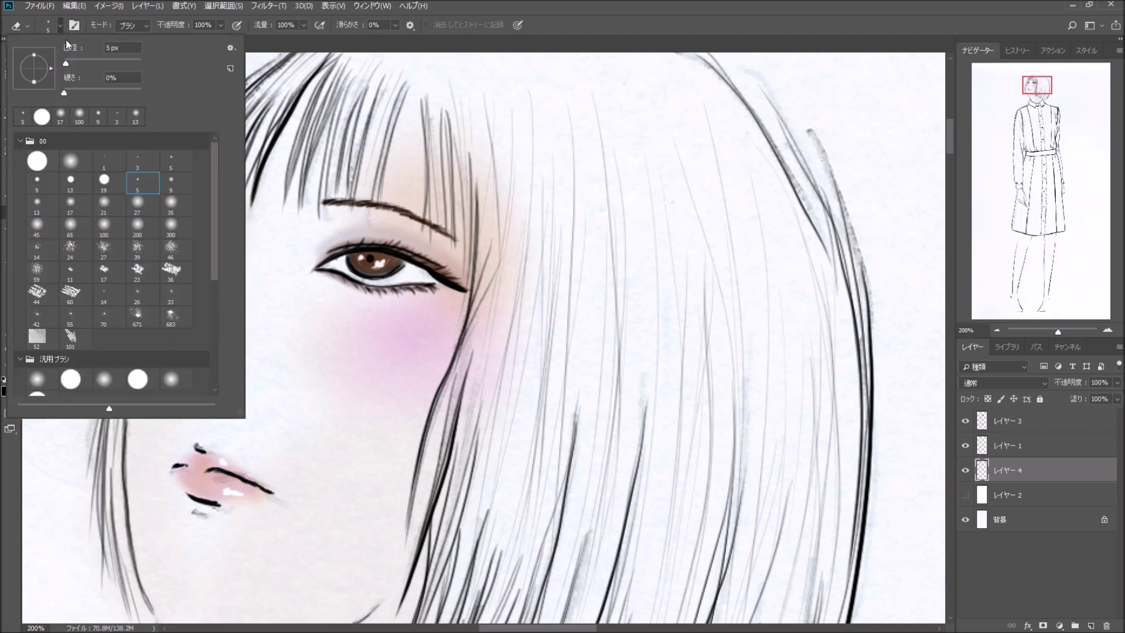
left_click(109, 159)
key("Return")
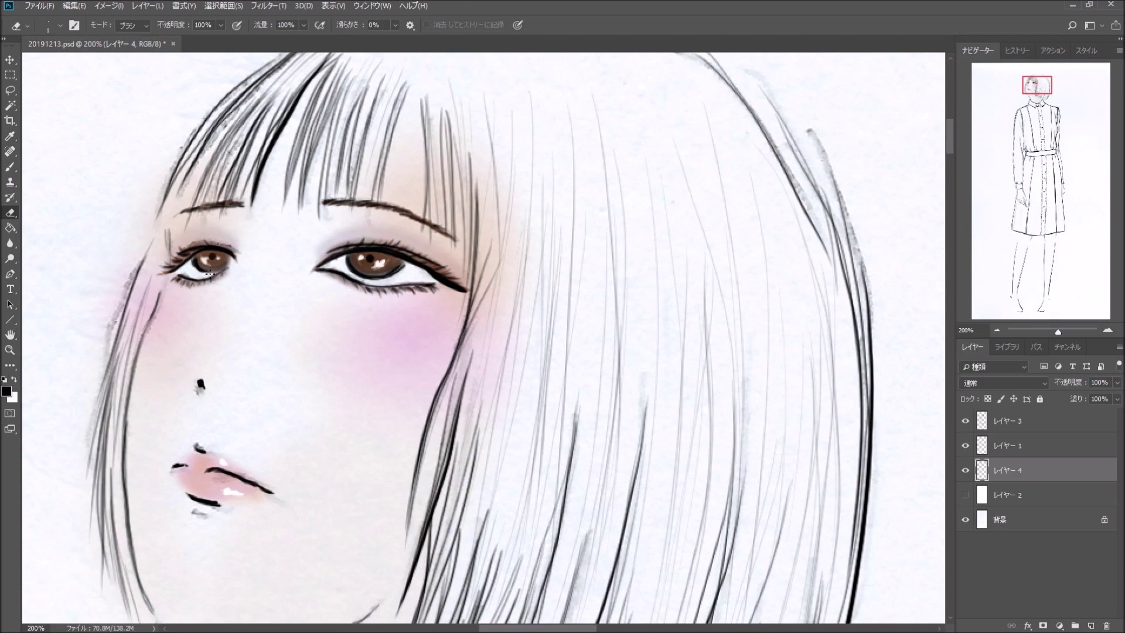
left_click_drag(215, 273, 205, 275)
Step: Set the foreground colour to teal blue #31a6bf
left_click(7, 391)
left_click_drag(567, 210, 568, 218)
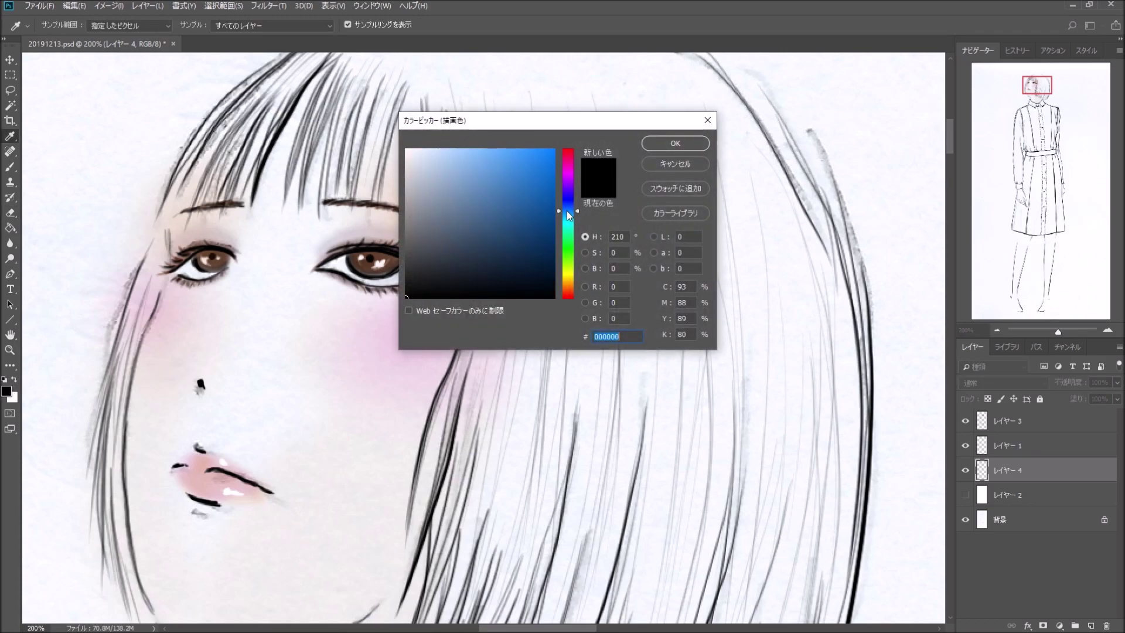
left_click(516, 185)
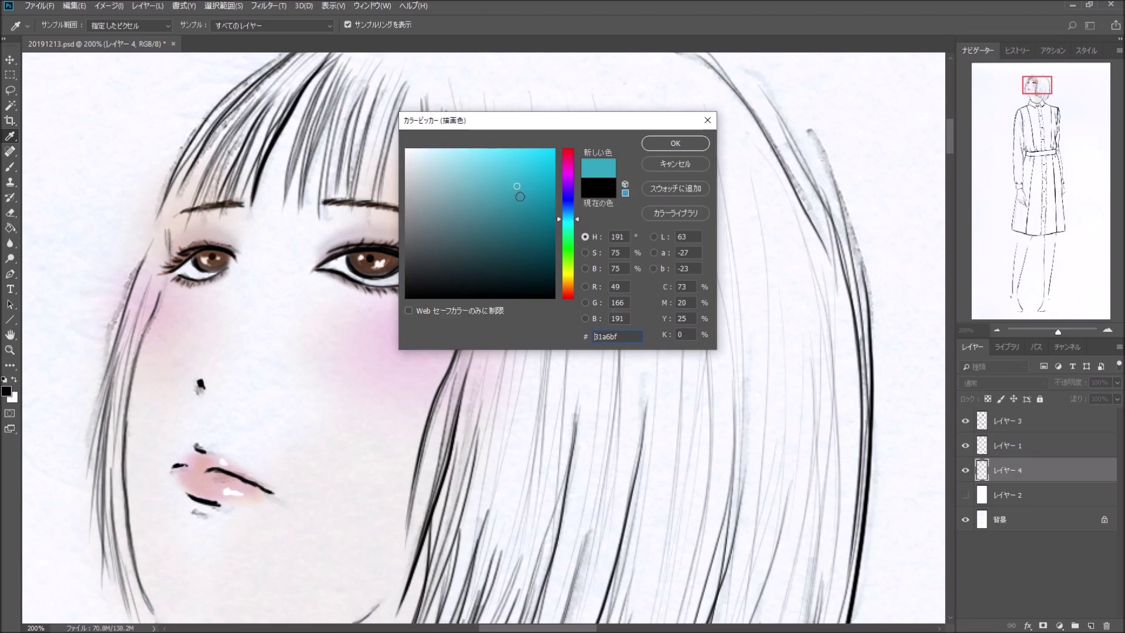
left_click(665, 149)
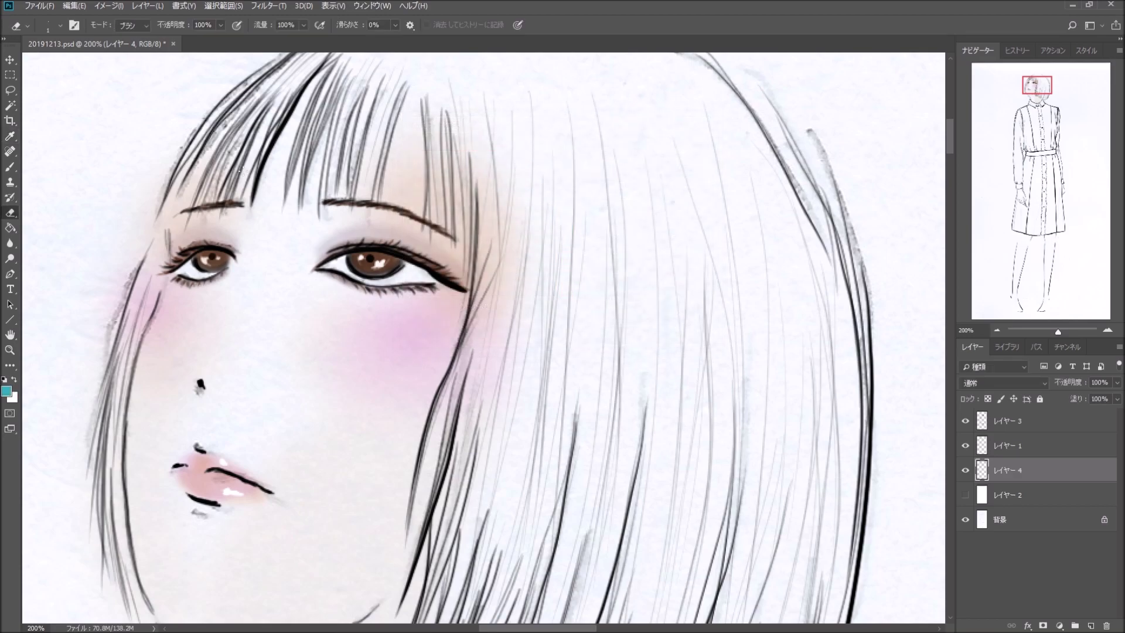
Step: Return to the Brush tool with a tiny hard 3 px tip
left_click(60, 26)
left_click(141, 164)
left_click(287, 49)
left_click(10, 167)
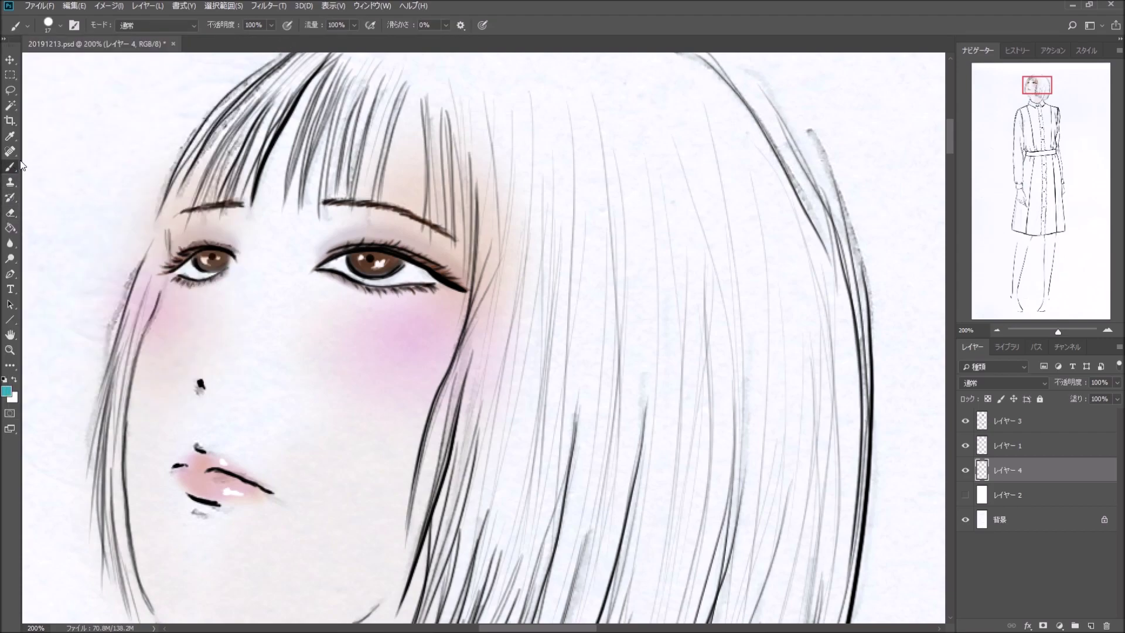
left_click(61, 26)
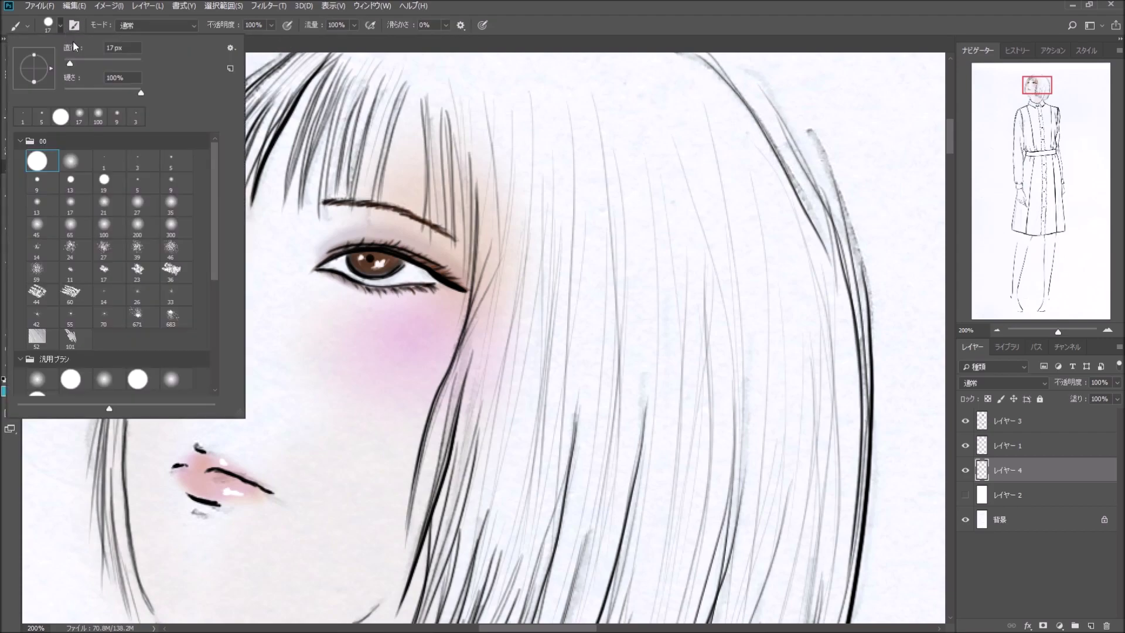
left_click(143, 168)
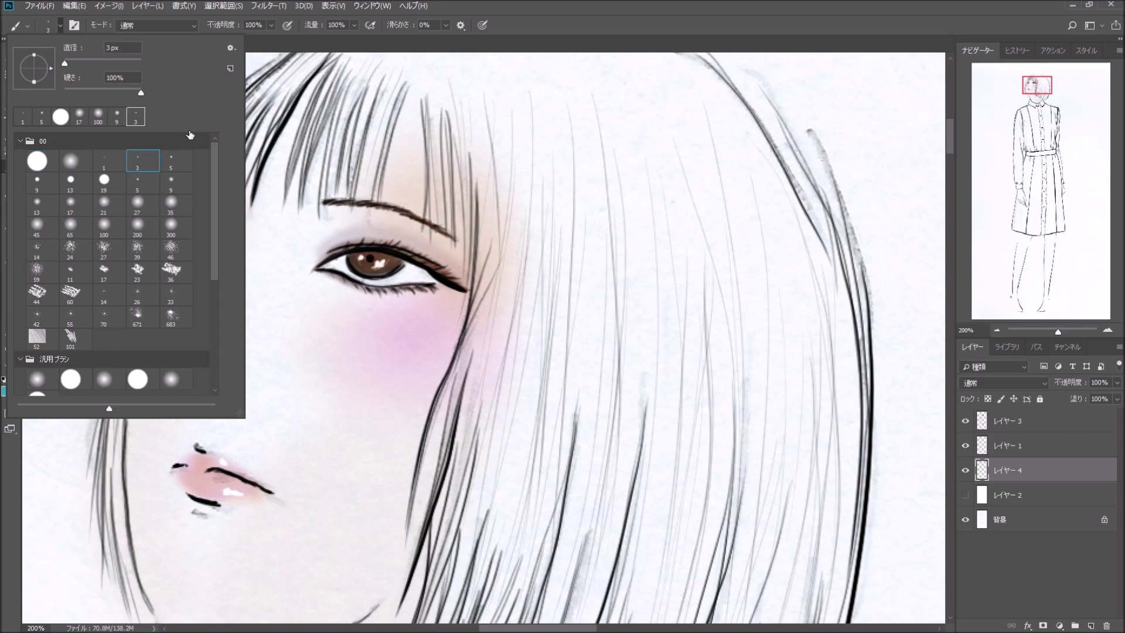
left_click(291, 52)
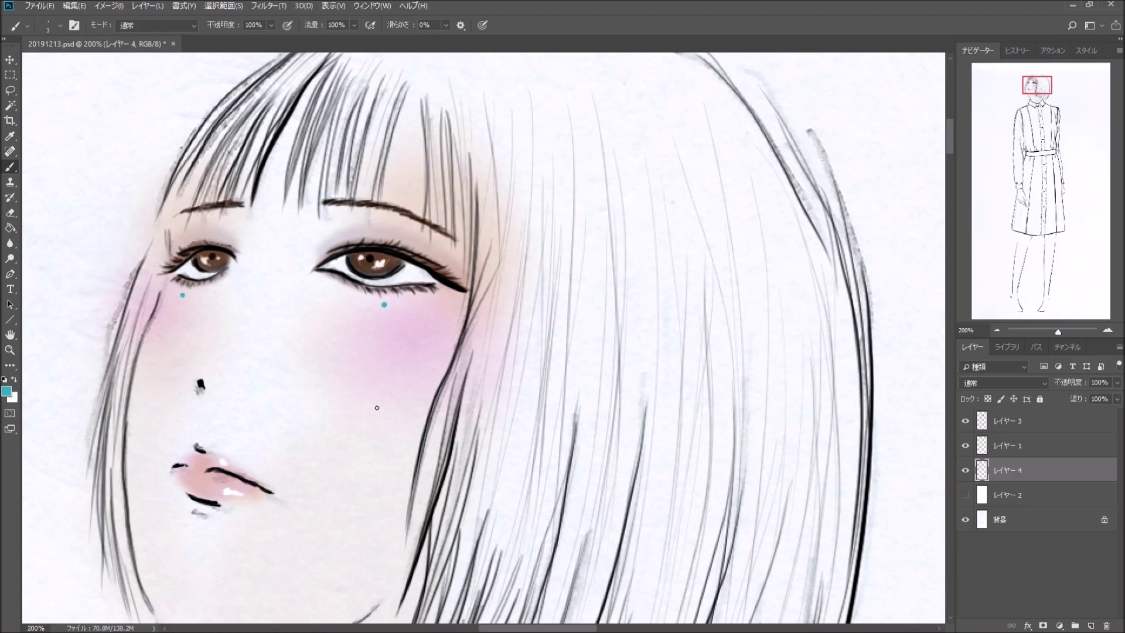
Step: Zoom to 100%, reset colours to black, and use a soft 13 px brush at 13% opacity
left_click(996, 330)
left_click(995, 330)
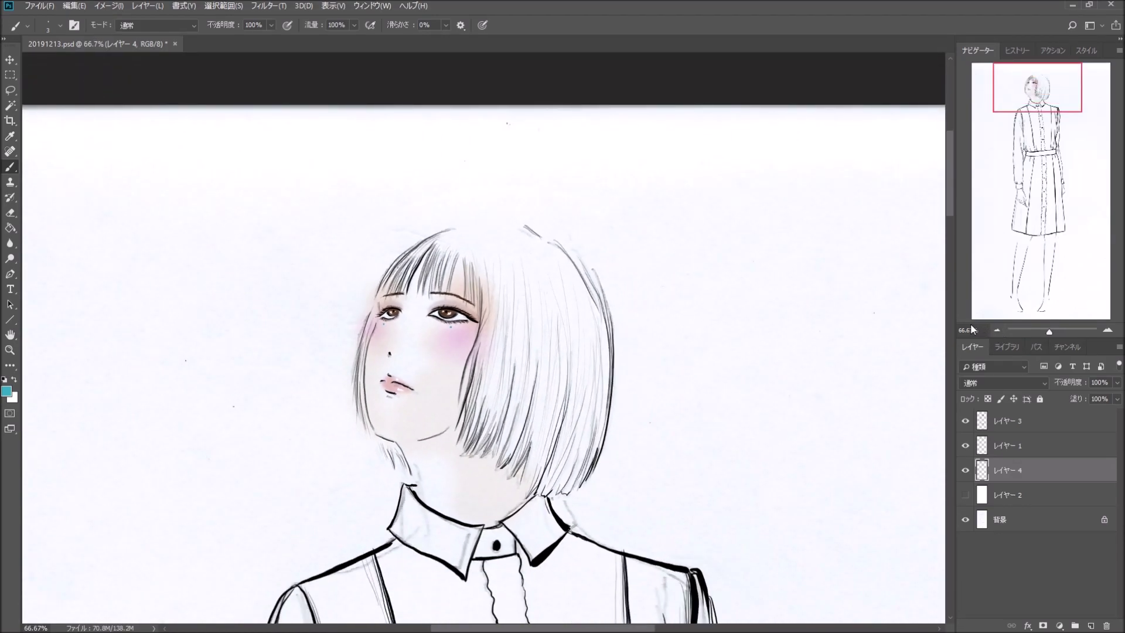
left_click(1108, 331)
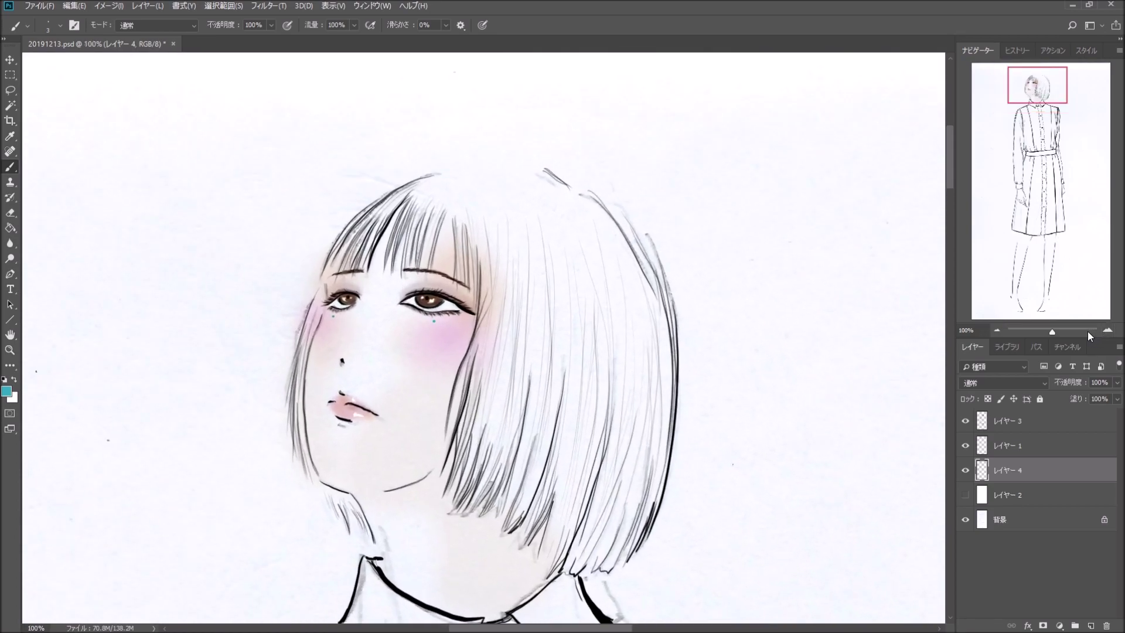
left_click(6, 379)
left_click(61, 27)
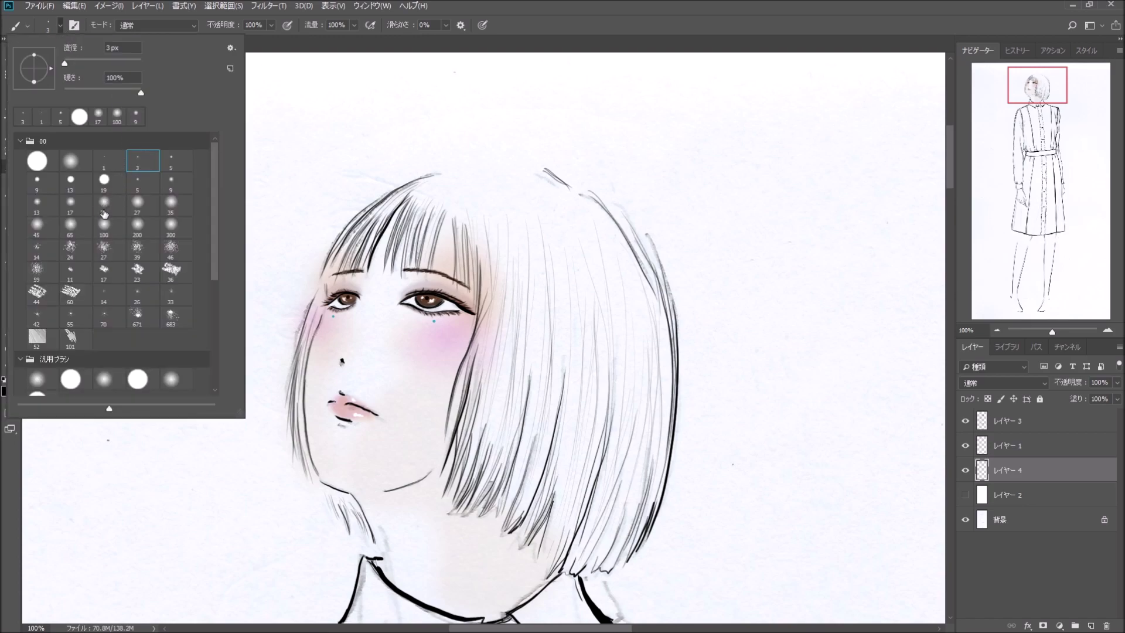
left_click(40, 208)
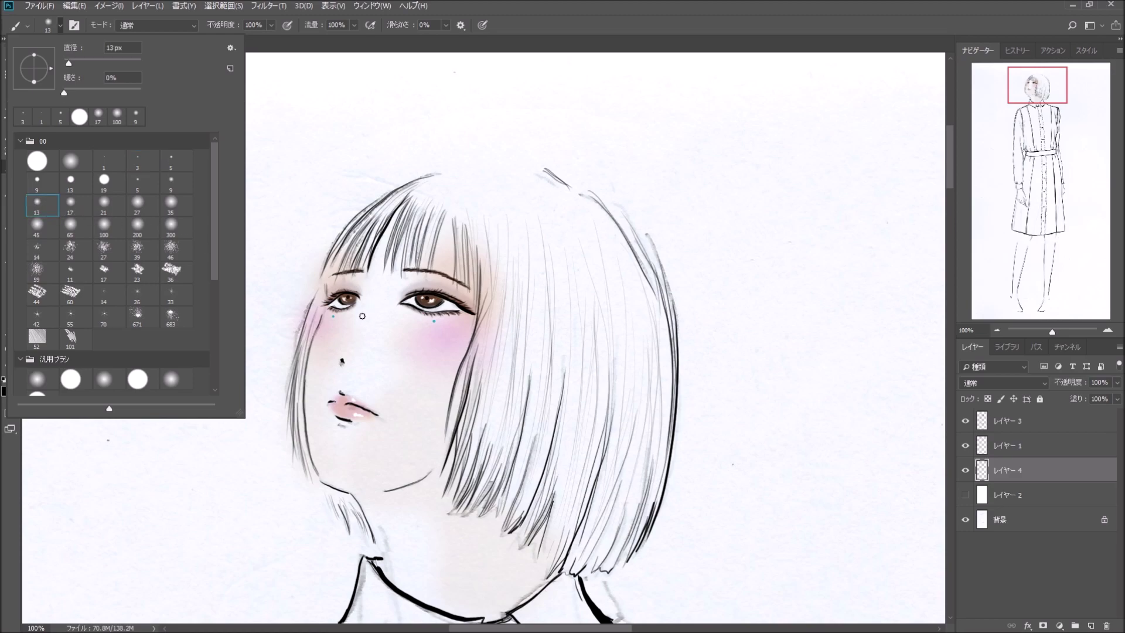
left_click(271, 28)
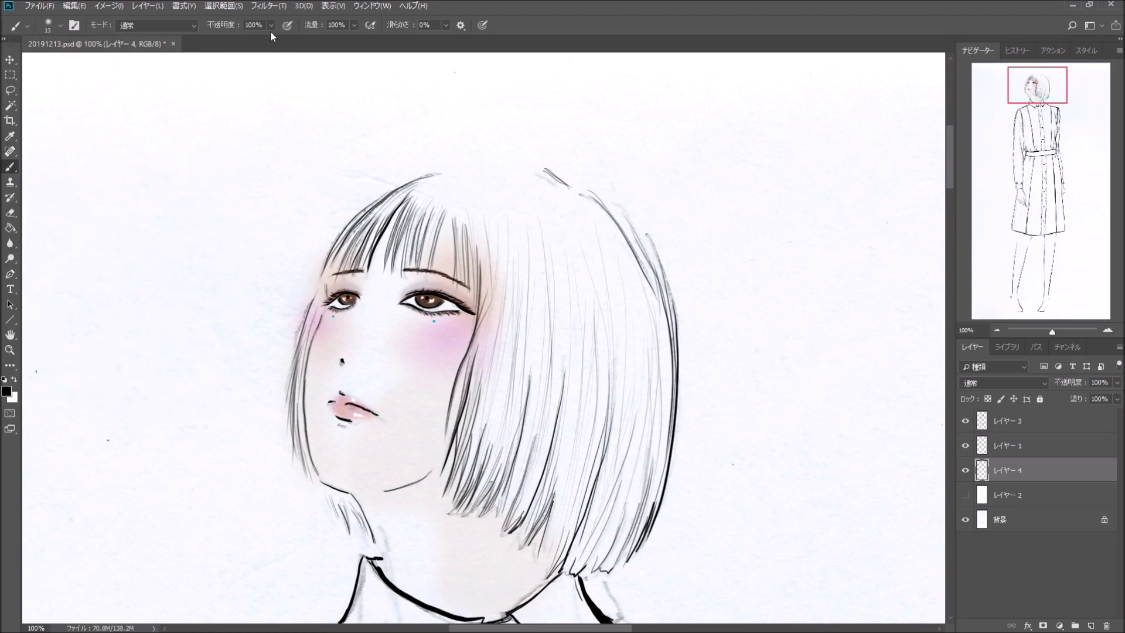
left_click(270, 28)
left_click(224, 36)
Step: Set the foreground colour to a light orange skin tone, e99054
left_click(8, 392)
left_click(569, 287)
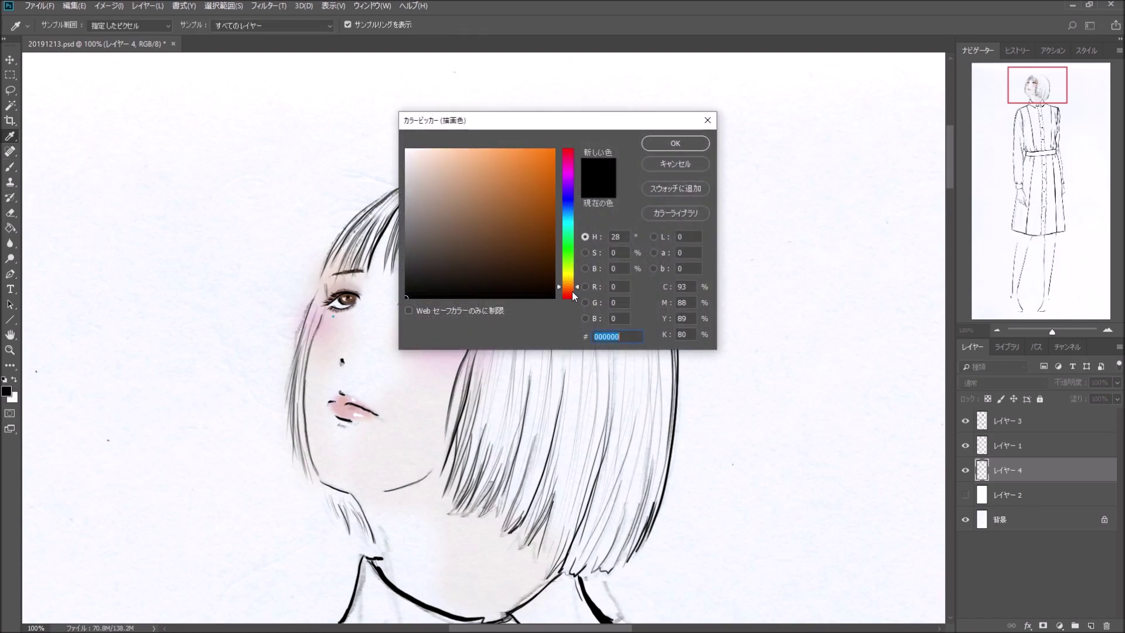
left_click_drag(570, 288, 568, 289)
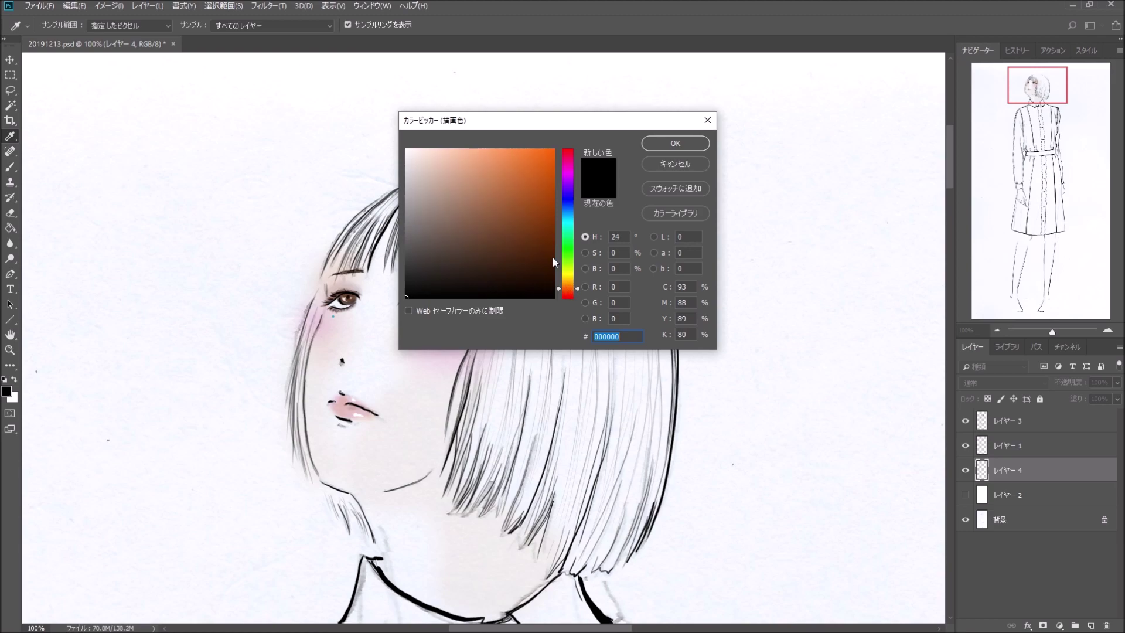
left_click(501, 161)
left_click(663, 145)
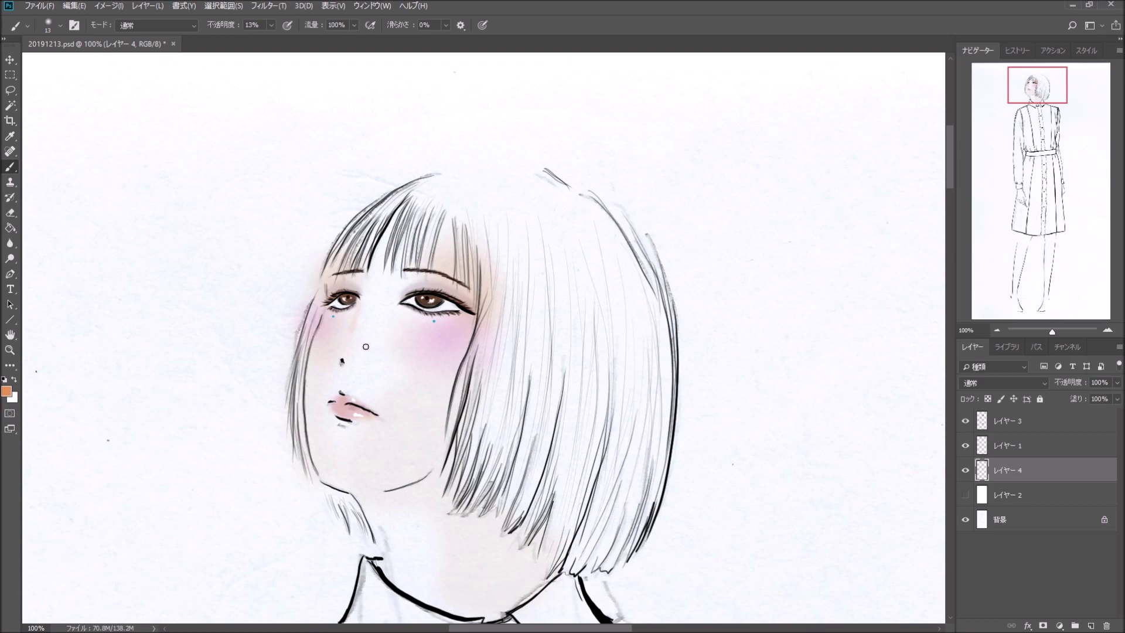
Step: Lower the brush opacity to 9% and lightly shade the skin under the jaw
left_click(271, 24)
left_click_drag(271, 39, 267, 39)
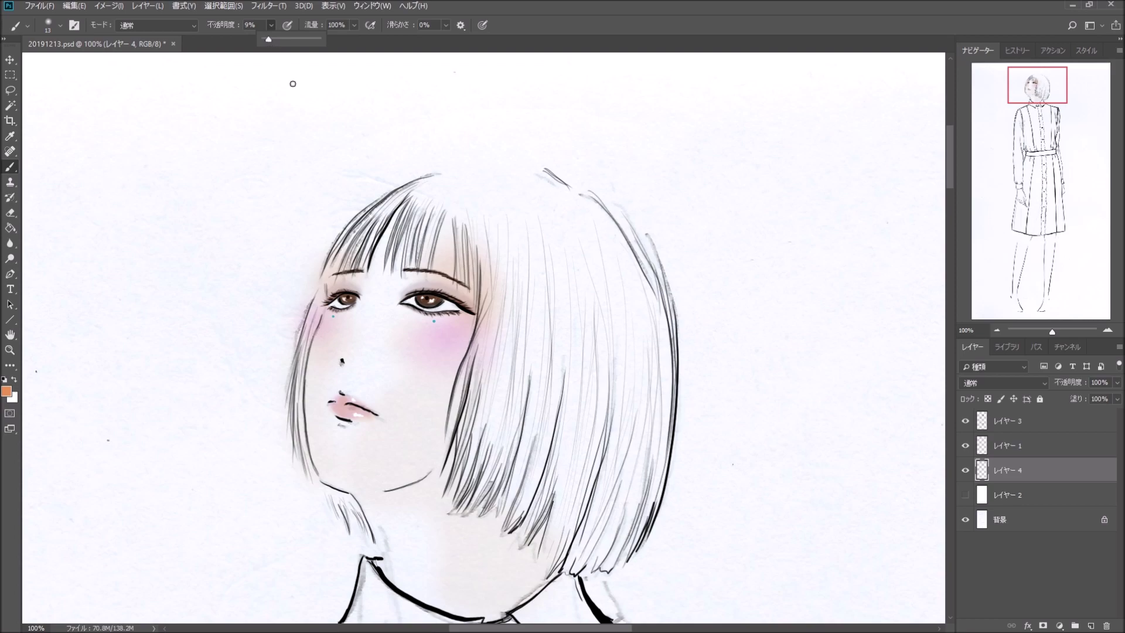
left_click(363, 315)
mouse_move(394, 494)
left_mouse_down()
mouse_move(421, 484)
mouse_move(386, 498)
mouse_move(380, 538)
left_mouse_up()
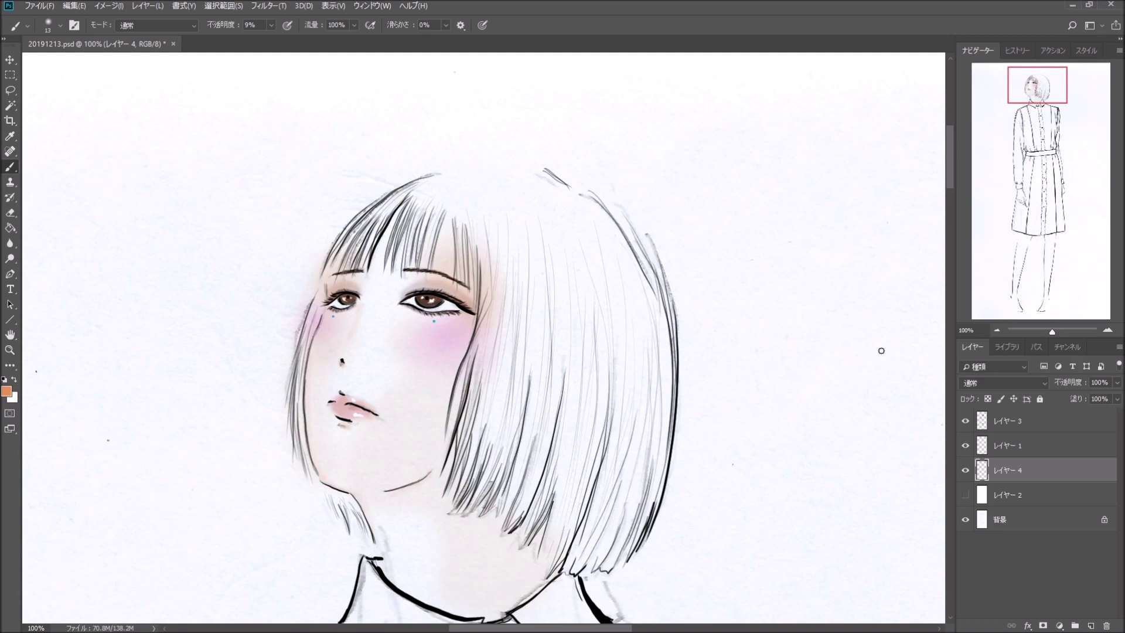
Step: Zoom out to the hands and tint them peach with a 27 px soft brush
left_click(996, 330)
left_click(995, 331)
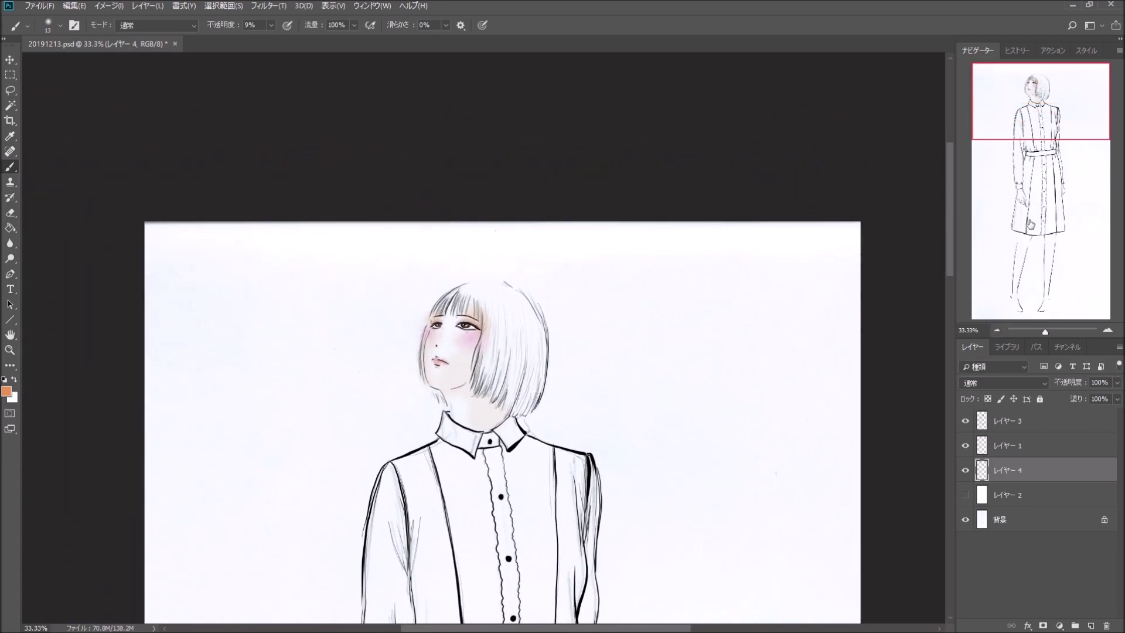
mouse_move(1038, 122)
left_mouse_down()
mouse_move(1032, 157)
mouse_move(983, 237)
left_mouse_up()
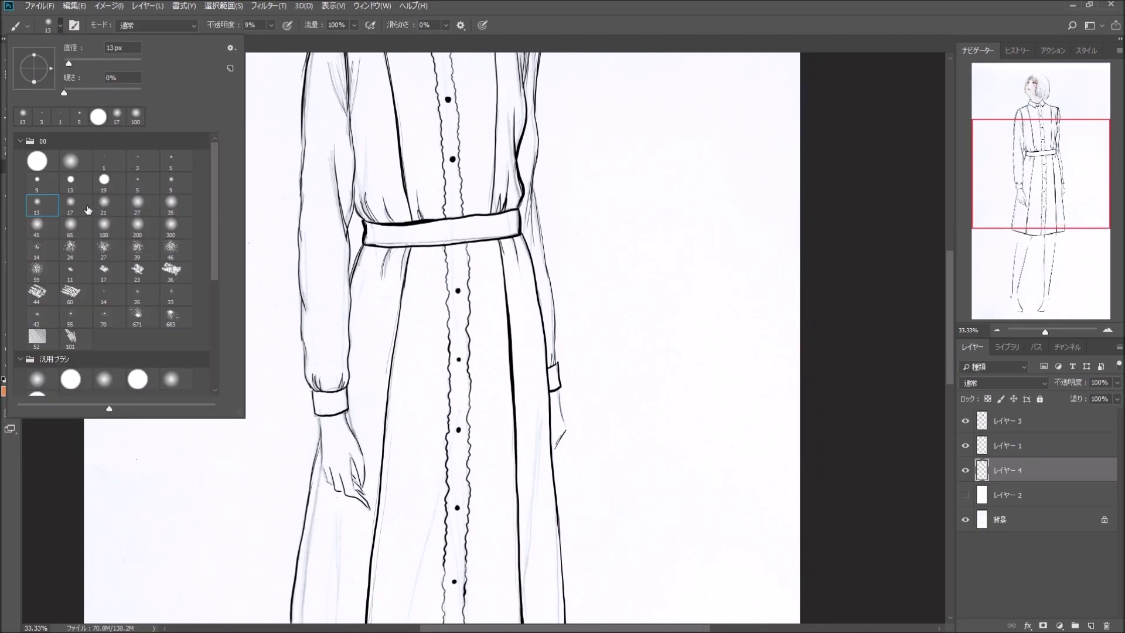
left_click(87, 210)
left_click(143, 205)
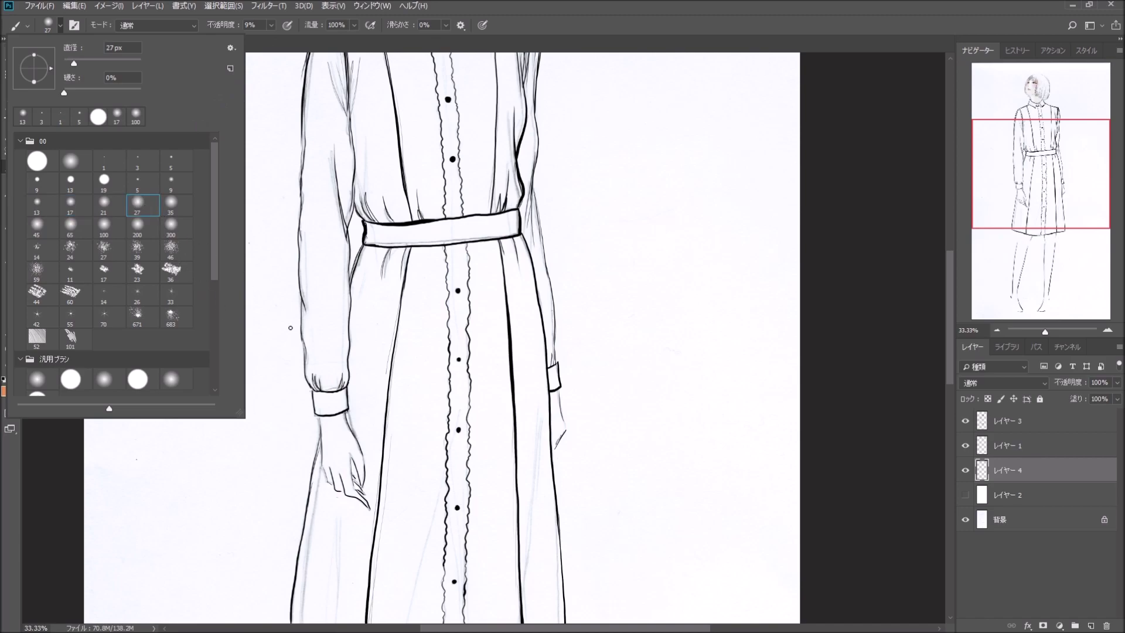
left_click(324, 423)
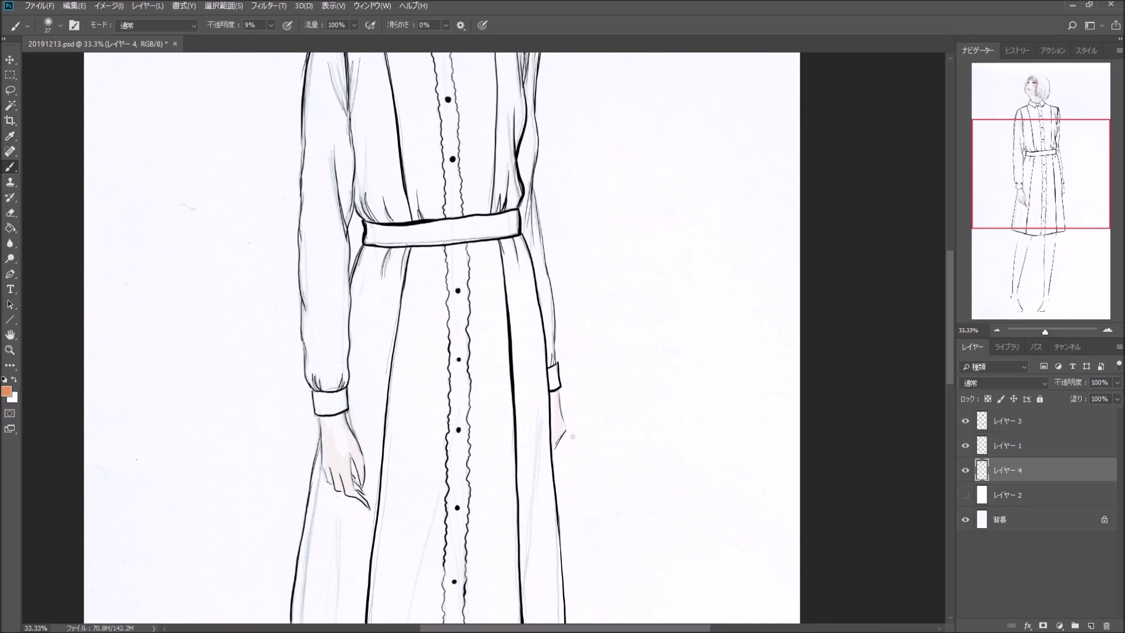
mouse_move(1008, 233)
left_mouse_down()
mouse_move(1021, 141)
mouse_move(1032, 139)
left_mouse_up()
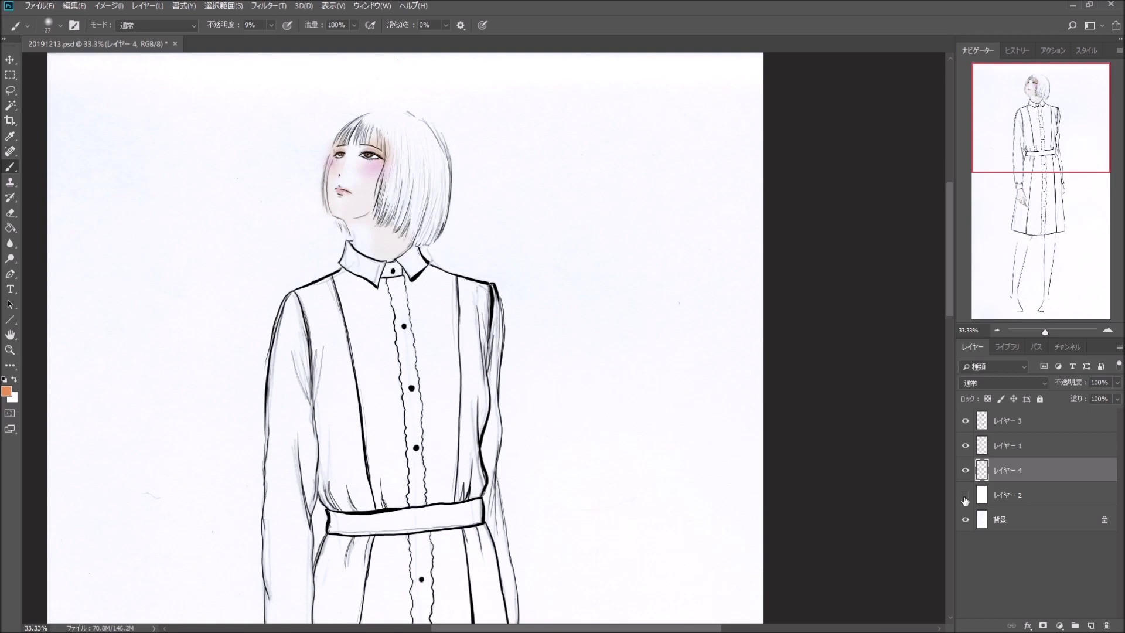
Step: Hide レイヤー2 to compare the drawing, then zoom to 50% on the head
left_click(965, 496)
left_click(964, 496)
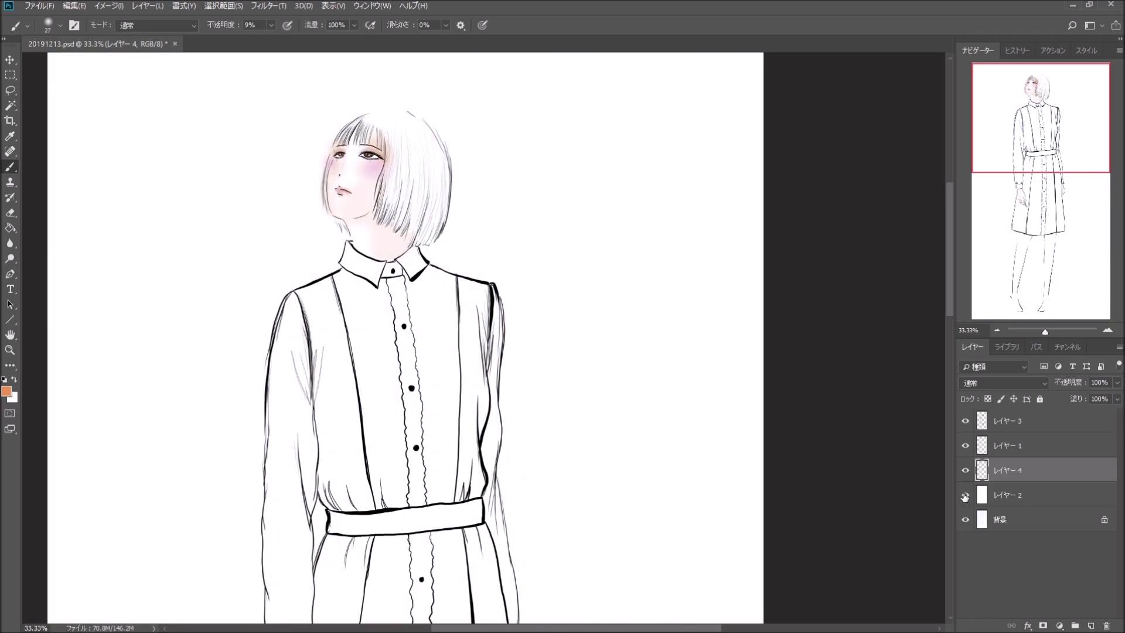
left_click(965, 496)
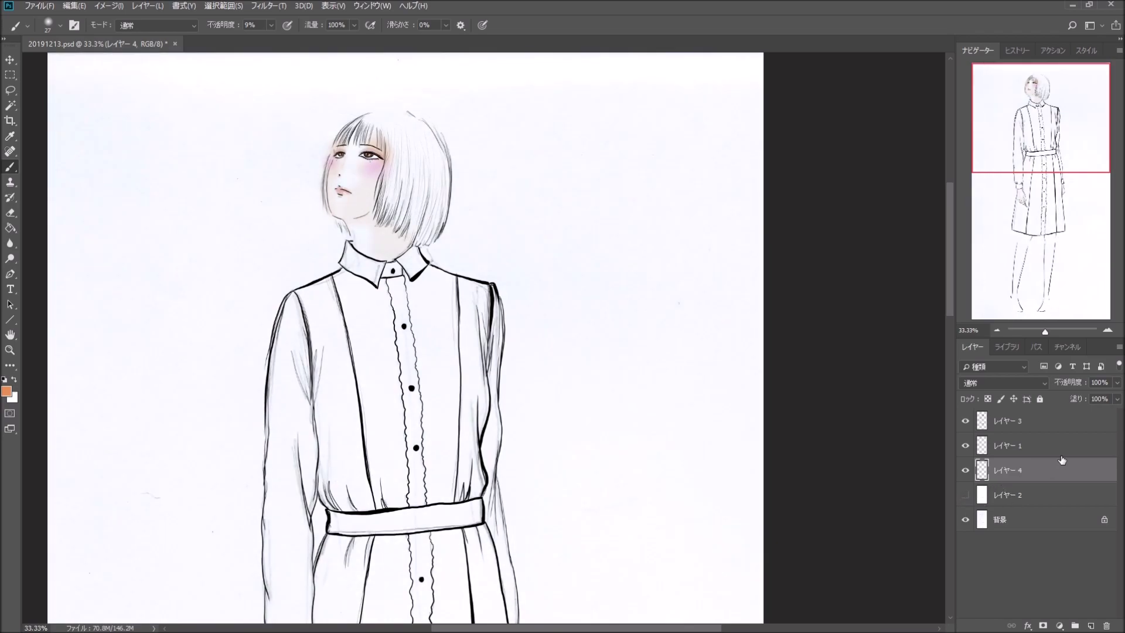
left_click(1110, 331)
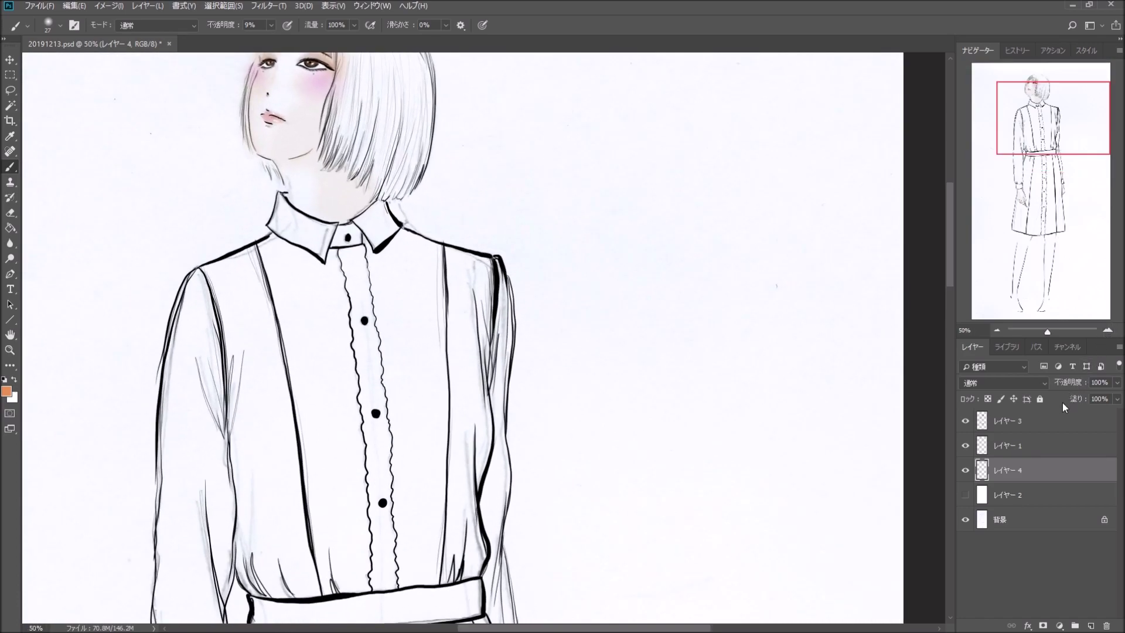
left_click_drag(1043, 125, 1038, 114)
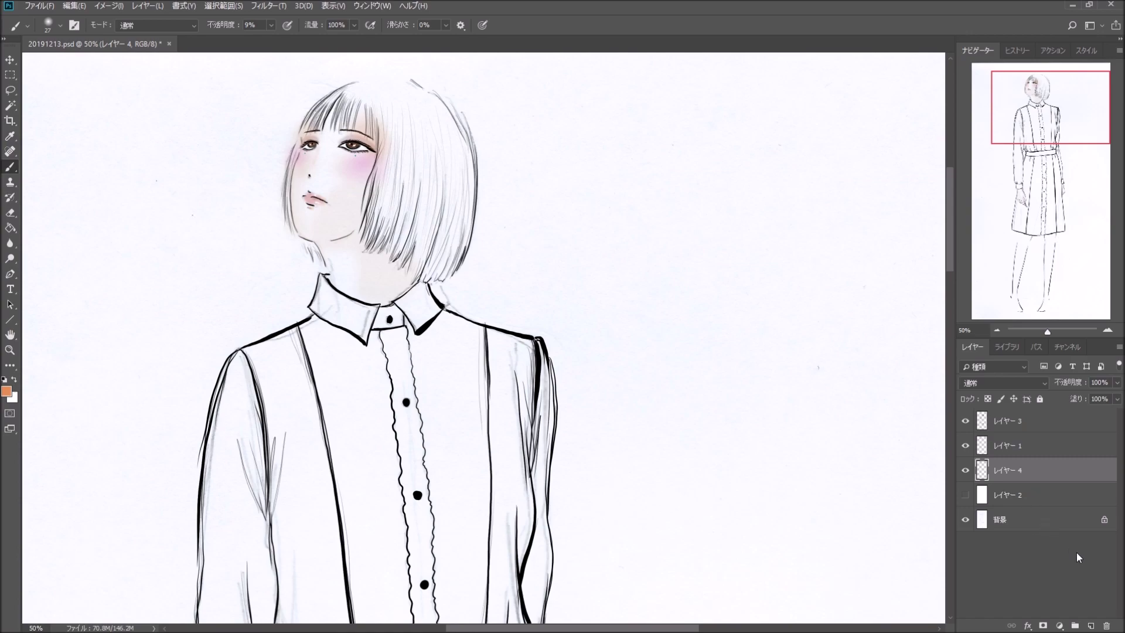
Step: Add a new layer above レイヤー 4 and test black 50 px strokes at 22% opacity
left_click(1089, 624)
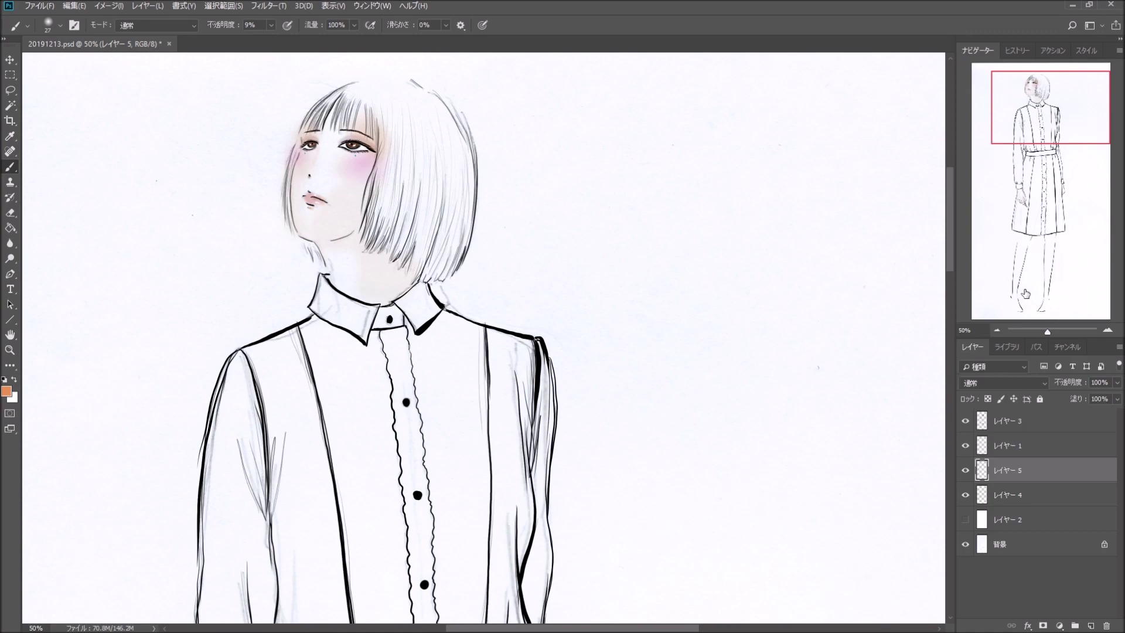
left_click(7, 379)
left_click(60, 26)
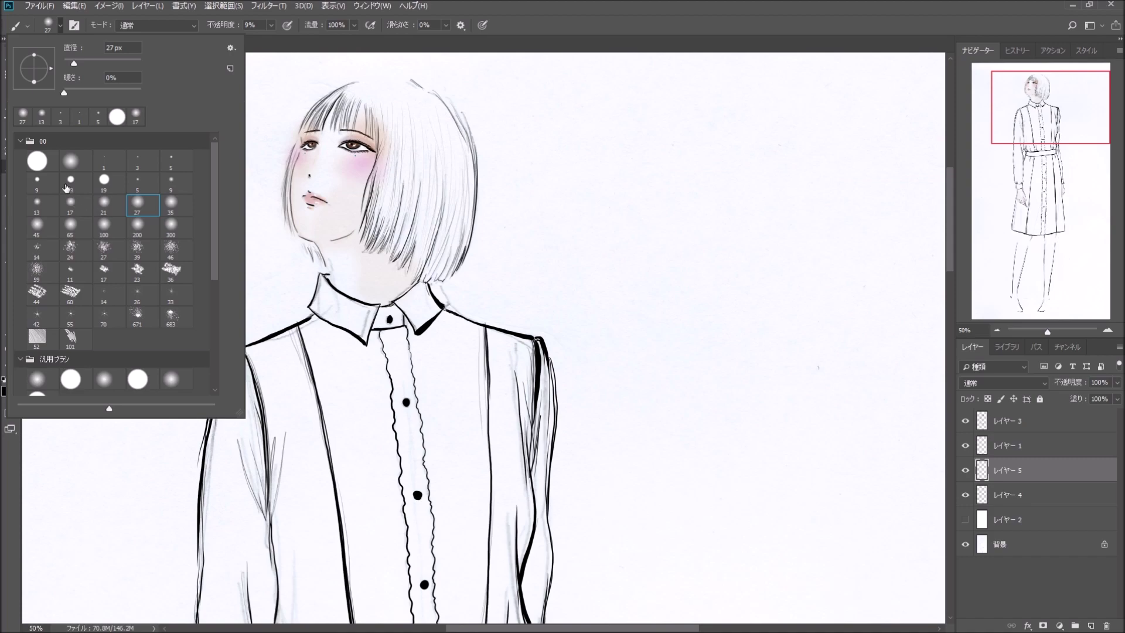
left_click(37, 160)
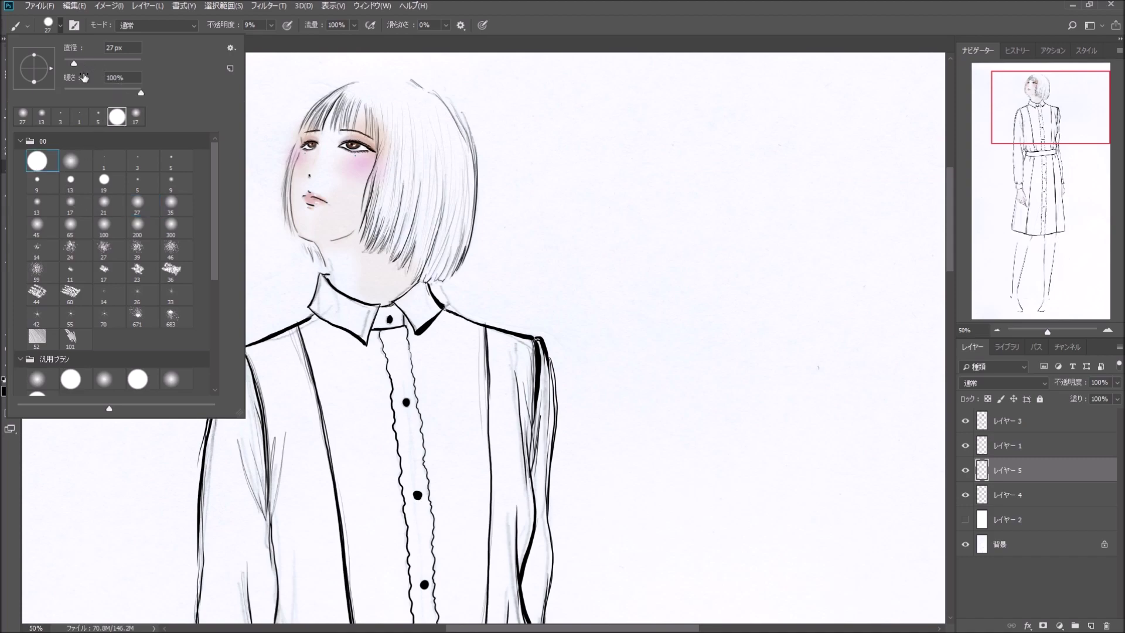
left_click(83, 63)
left_click(272, 31)
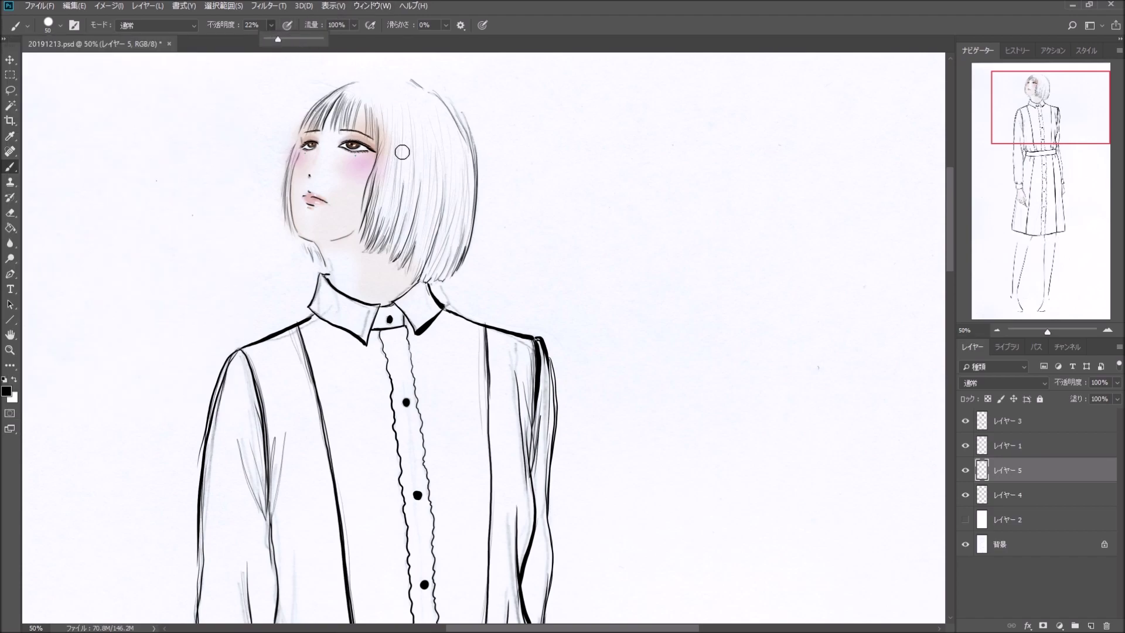
left_click(385, 118)
left_click_drag(387, 112, 380, 196)
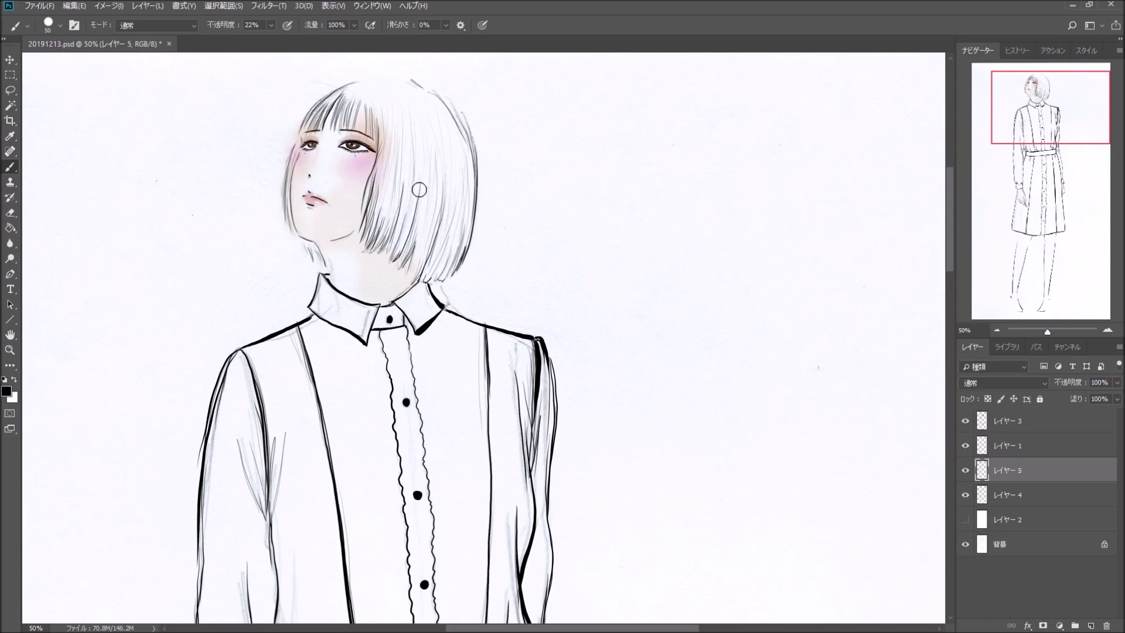
Step: Switch to a 45 px soft round brush
left_click(59, 25)
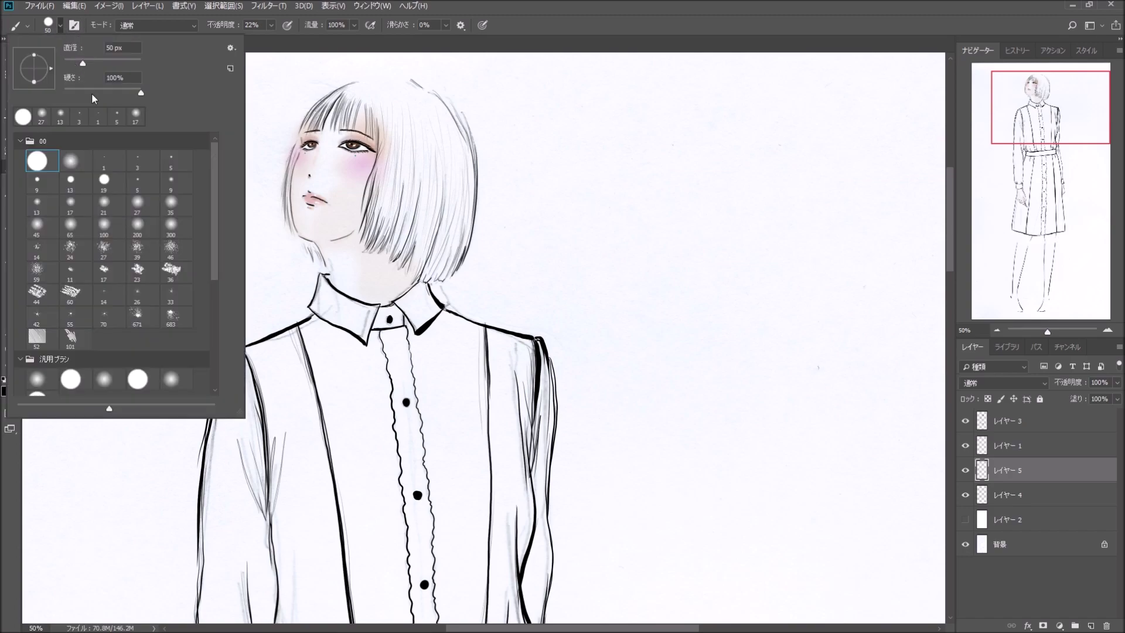
left_click(105, 206)
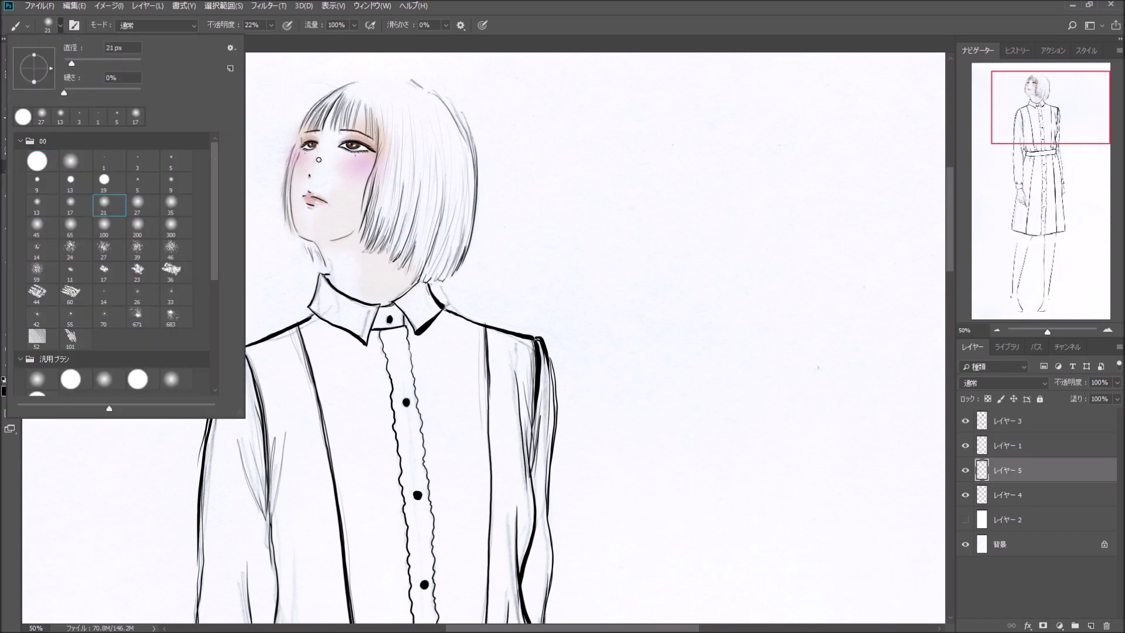
left_click(171, 206)
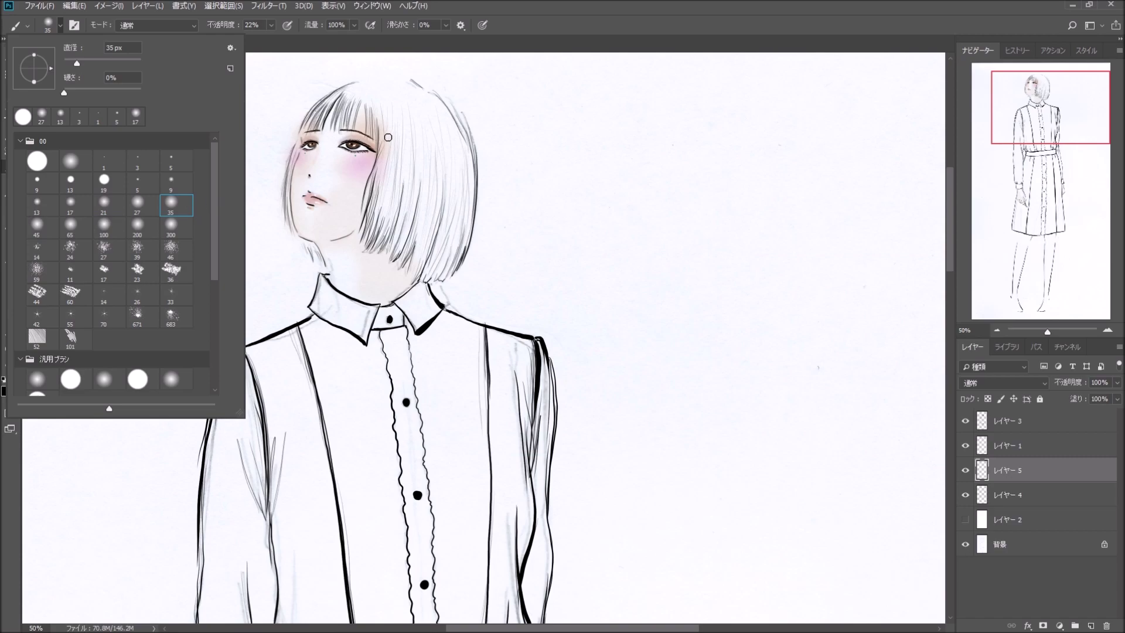
left_click(38, 225)
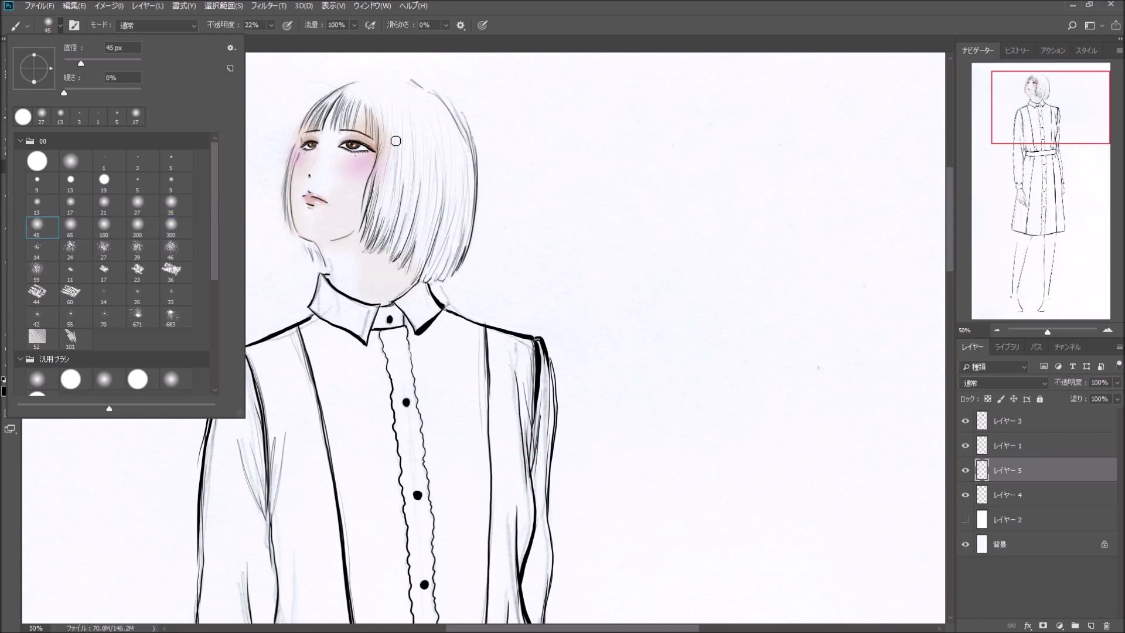
Step: Set brush opacity to 12% and shade the hair beside the face in grey
left_click(271, 26)
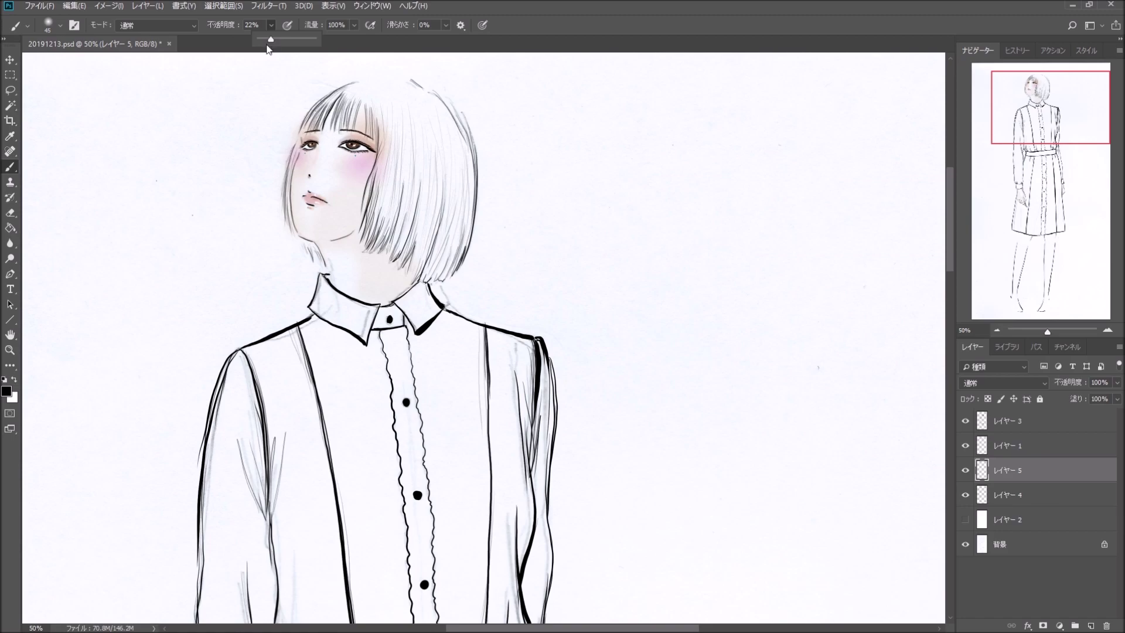
left_click(387, 128)
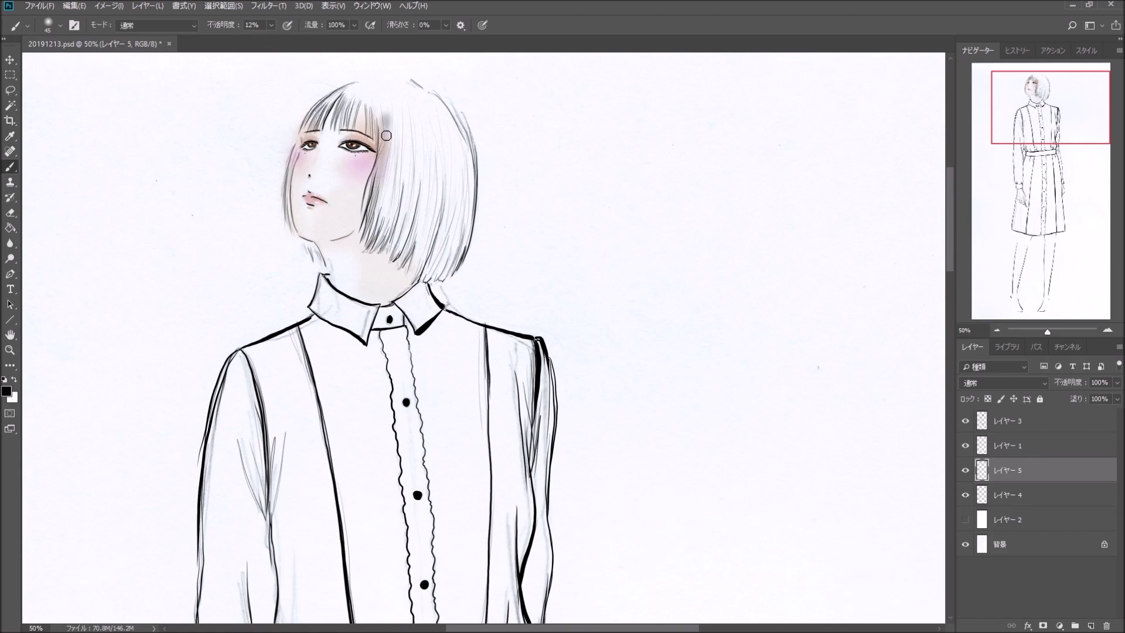
left_click_drag(385, 135, 373, 223)
left_click_drag(395, 148, 377, 234)
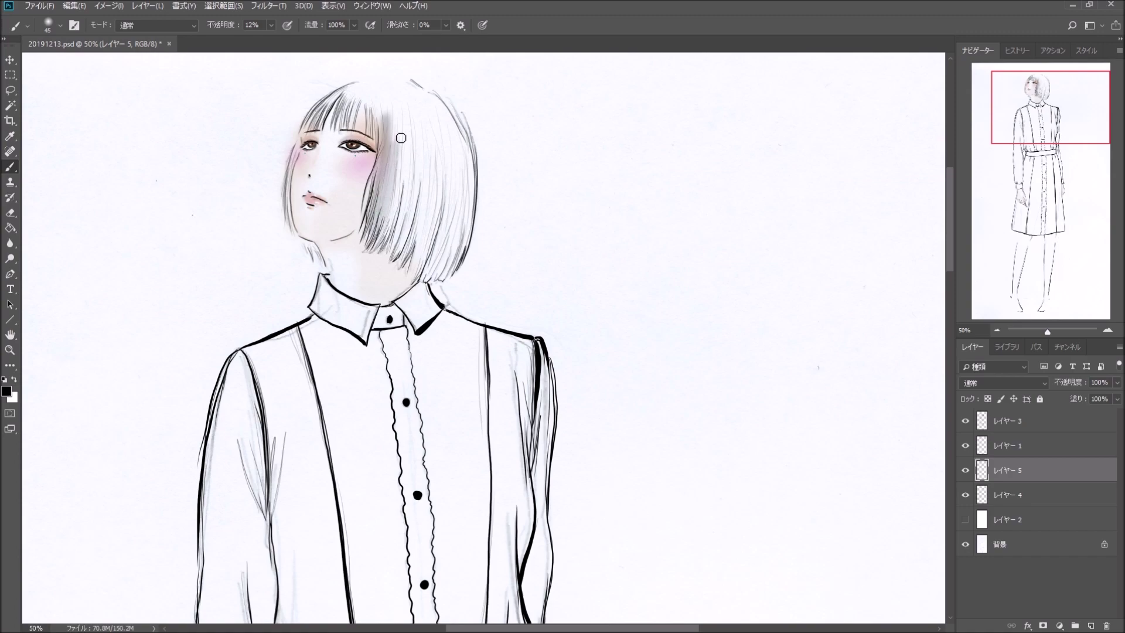
left_click_drag(397, 173, 378, 240)
left_click_drag(400, 131, 378, 244)
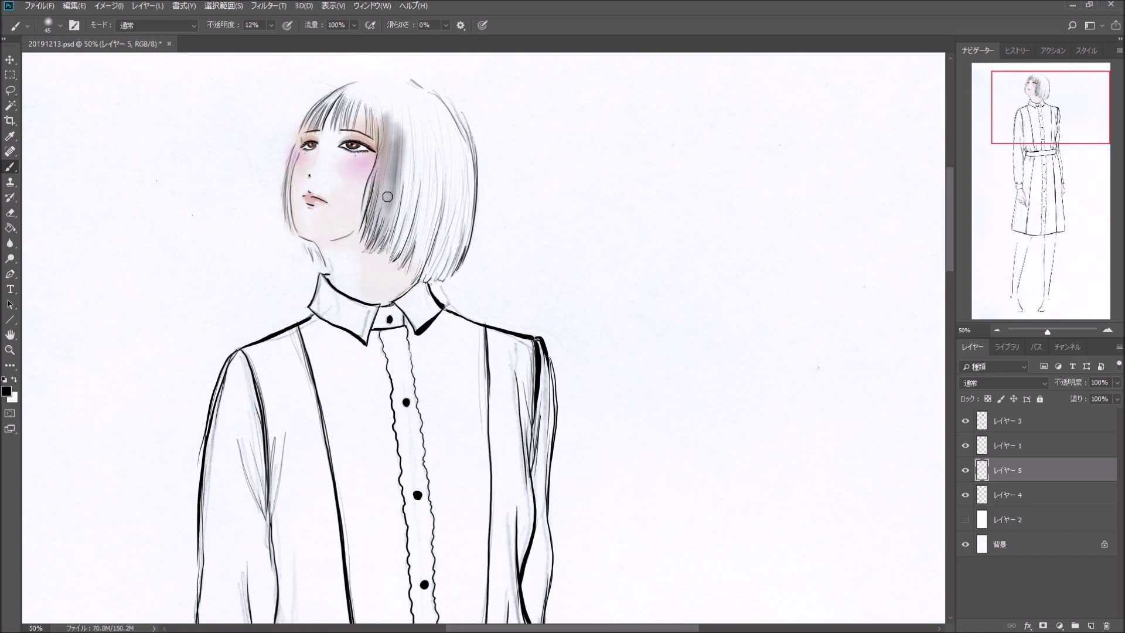
left_click_drag(411, 129, 393, 237)
mouse_move(410, 148)
left_mouse_down()
mouse_move(388, 256)
mouse_move(387, 234)
left_mouse_up()
left_click_drag(401, 151, 381, 237)
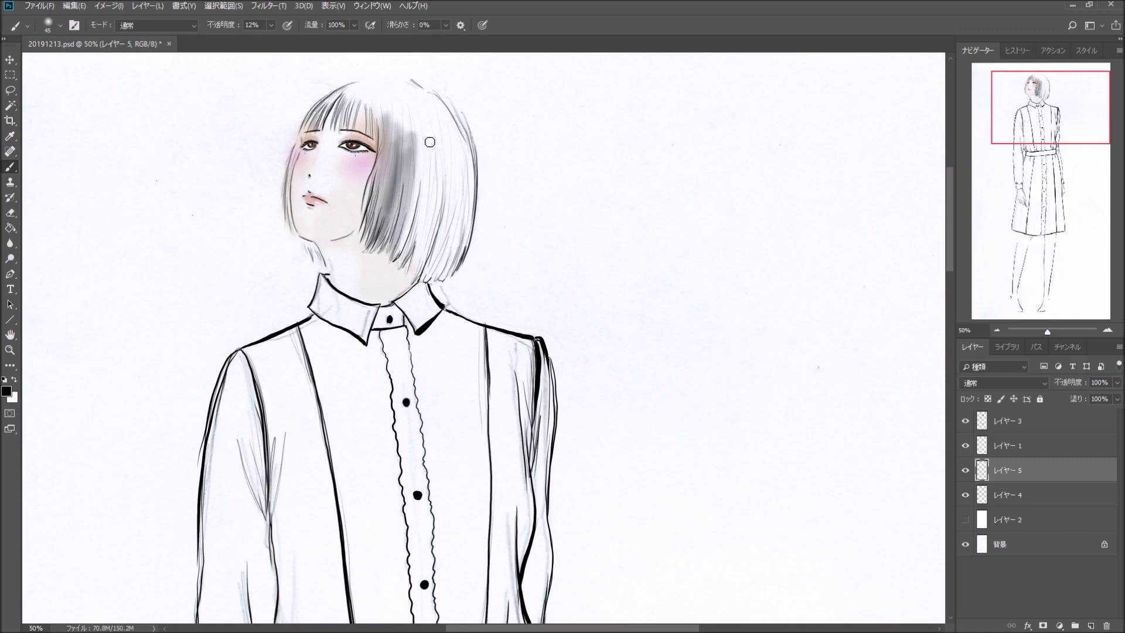
mouse_move(429, 141)
left_mouse_down()
mouse_move(413, 258)
mouse_move(402, 240)
left_mouse_up()
Step: Extend grey shading down the hair's right side, right edge and centre
left_click_drag(437, 143, 428, 277)
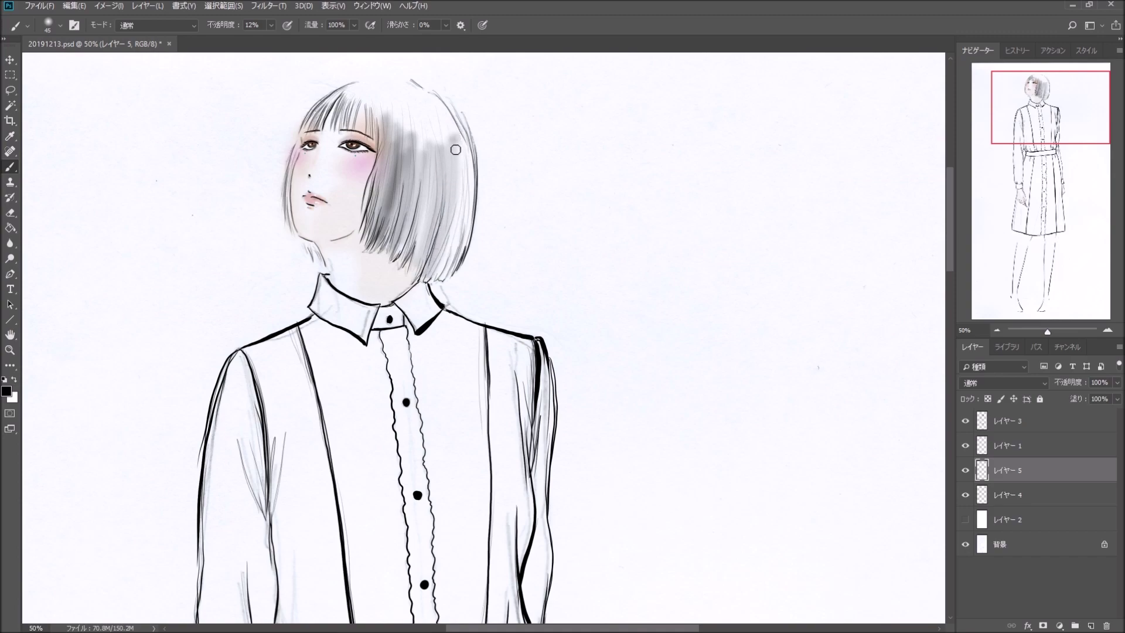
mouse_move(456, 144)
left_mouse_down()
mouse_move(428, 273)
mouse_move(444, 253)
left_mouse_up()
left_click_drag(464, 150, 447, 238)
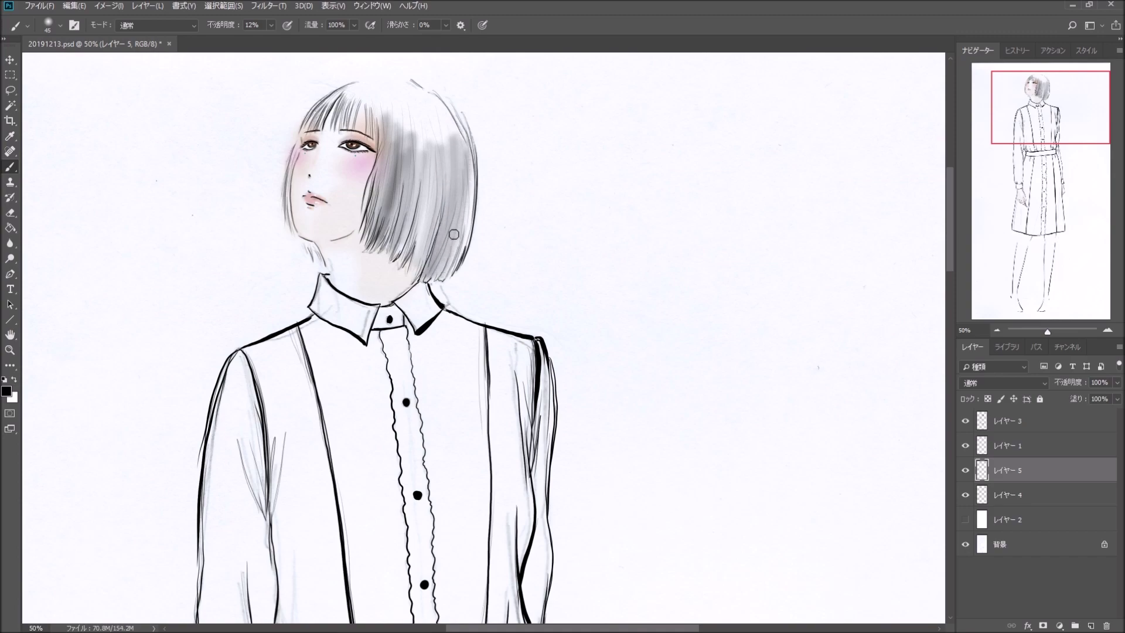
left_click_drag(473, 151, 447, 274)
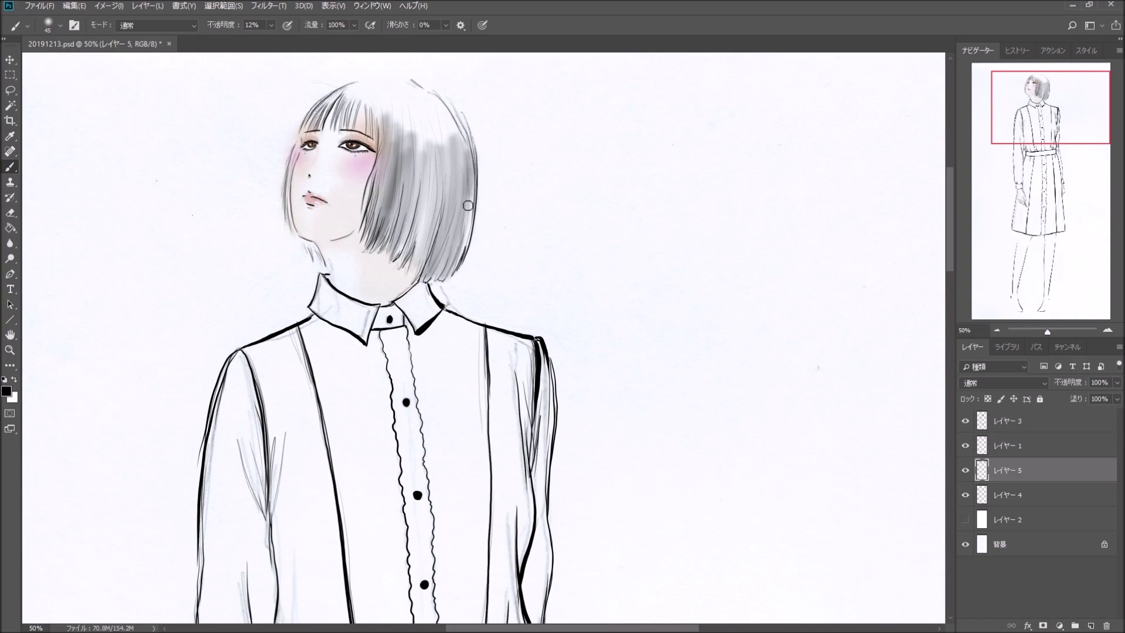
left_click_drag(457, 152, 449, 251)
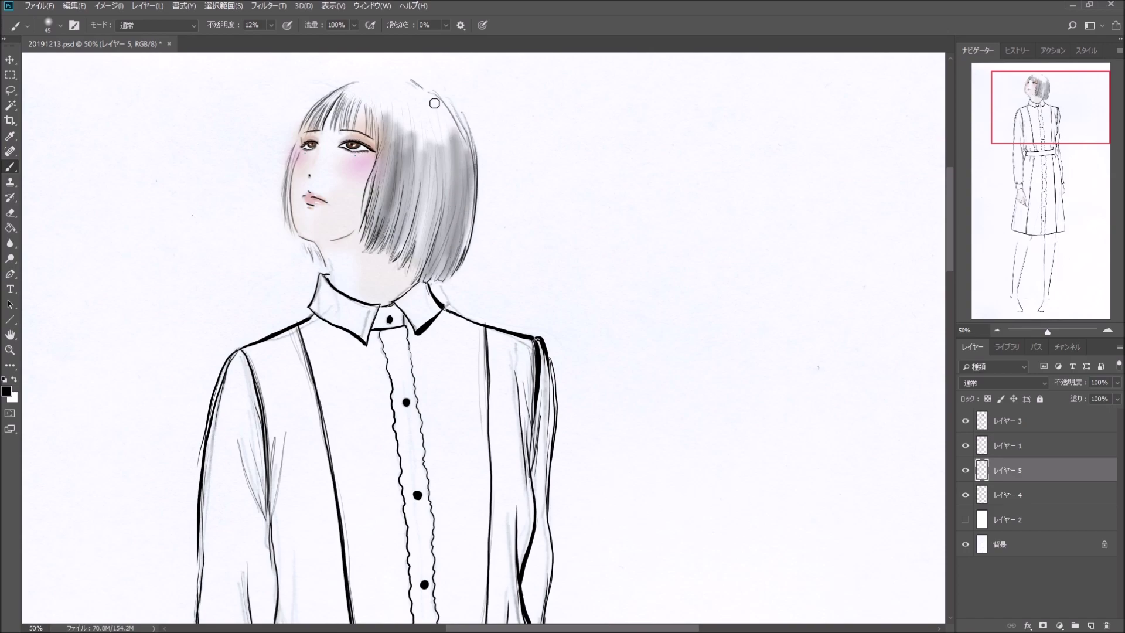
left_click_drag(444, 153, 432, 266)
left_click_drag(424, 106, 418, 258)
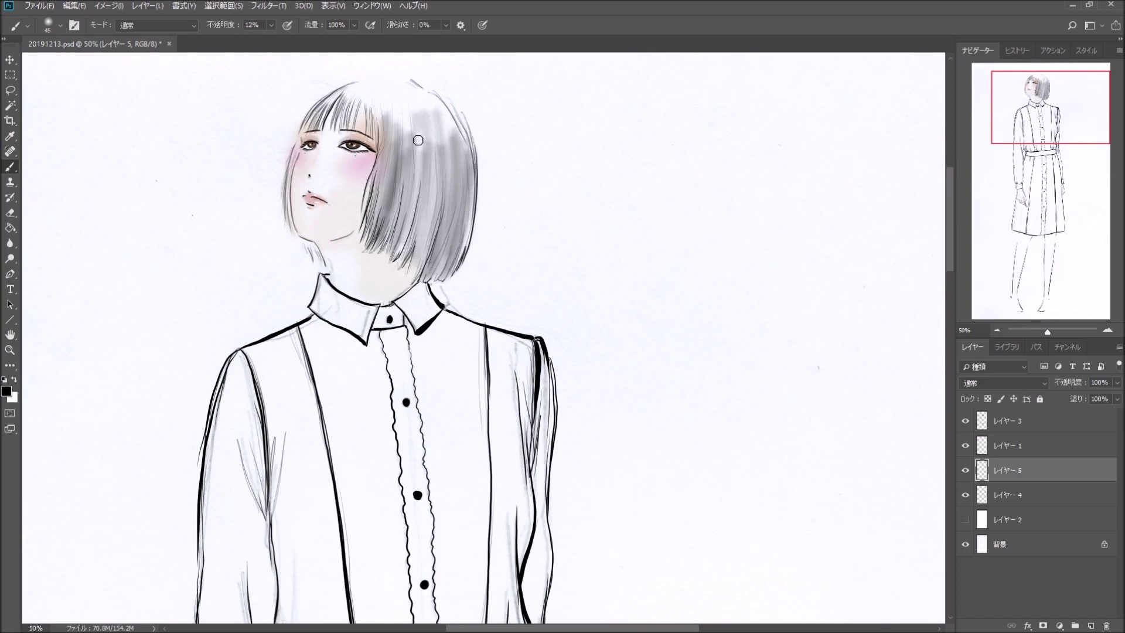
mouse_move(416, 112)
left_mouse_down()
mouse_move(400, 260)
mouse_move(400, 203)
left_mouse_up()
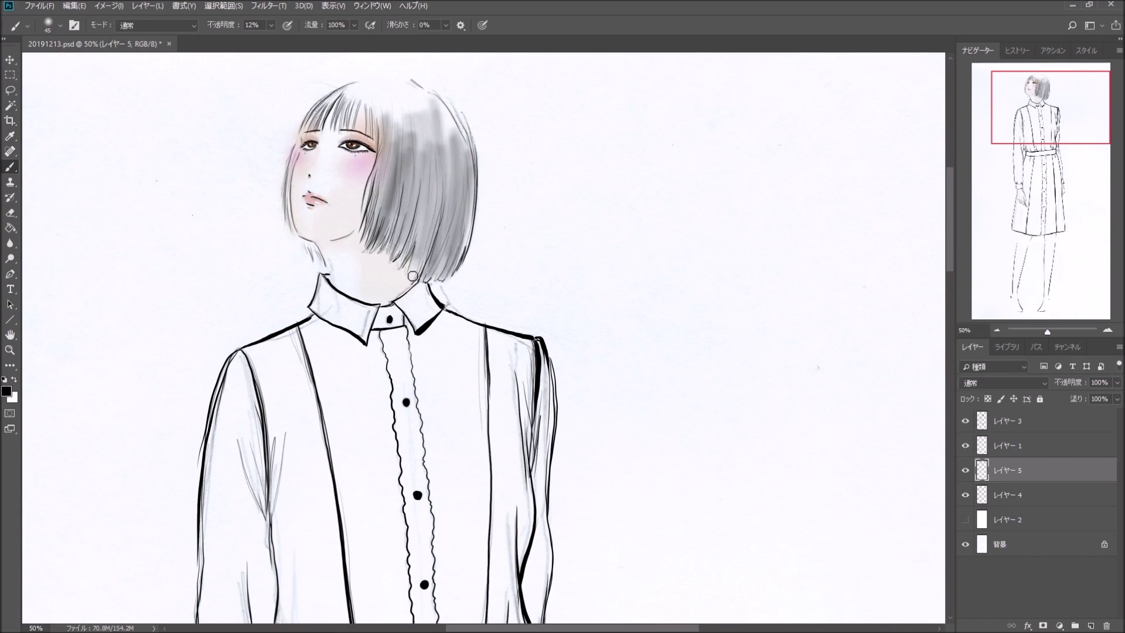
left_click_drag(437, 134, 412, 276)
mouse_move(366, 98)
left_mouse_down()
mouse_move(378, 143)
mouse_move(359, 103)
mouse_move(340, 127)
mouse_move(342, 99)
mouse_move(305, 134)
mouse_move(352, 103)
mouse_move(346, 123)
mouse_move(371, 132)
mouse_move(384, 190)
mouse_move(371, 235)
left_mouse_up()
Step: Deepen the grey on the middle and right-side hair strands down to their tips
mouse_move(398, 103)
left_mouse_down()
mouse_move(378, 240)
mouse_move(393, 252)
left_mouse_up()
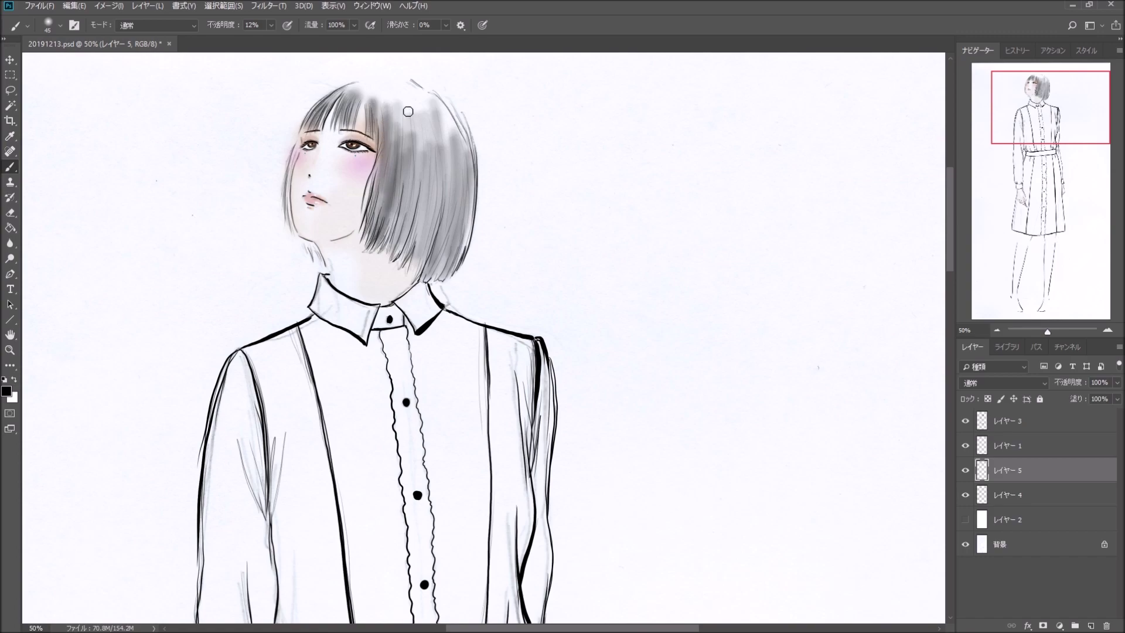
left_click_drag(416, 109, 404, 258)
left_click_drag(429, 135, 416, 264)
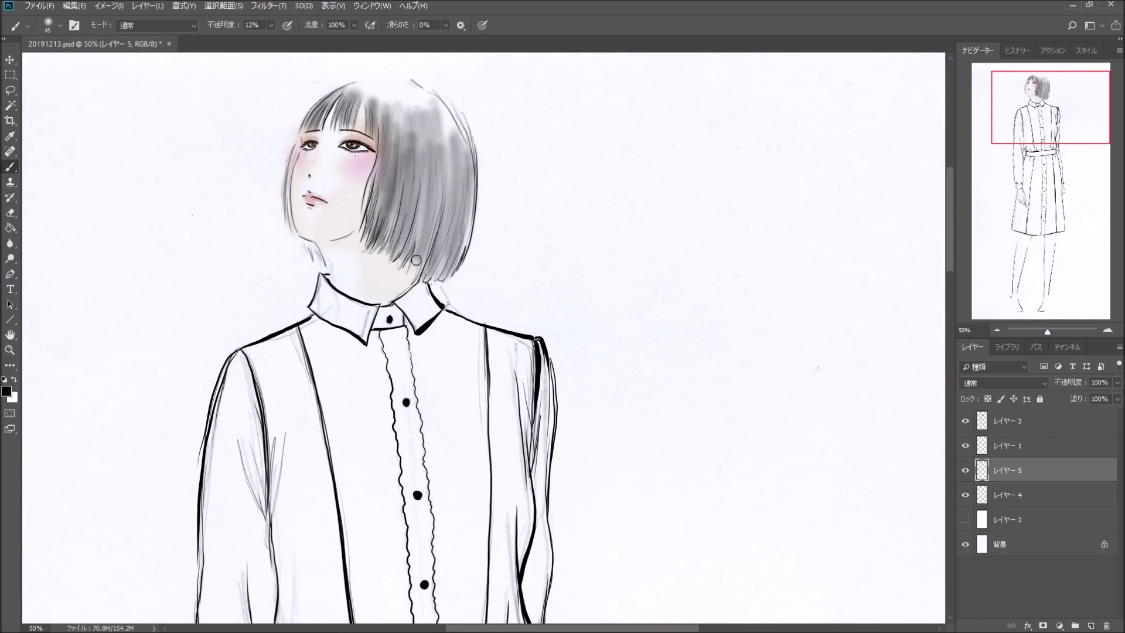
mouse_move(432, 115)
left_mouse_down()
mouse_move(418, 264)
mouse_move(440, 167)
mouse_move(438, 264)
left_mouse_up()
left_click_drag(456, 131, 454, 261)
left_click_drag(467, 155, 457, 261)
mouse_move(446, 109)
left_mouse_down()
mouse_move(439, 240)
mouse_move(413, 243)
left_mouse_up()
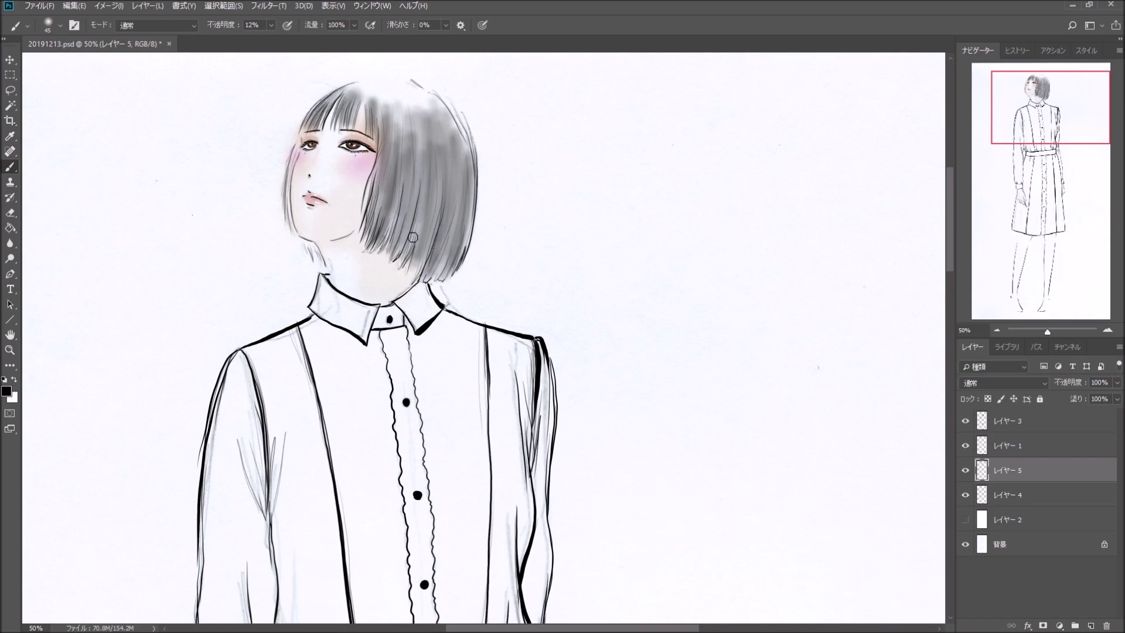
mouse_move(409, 108)
left_mouse_down()
mouse_move(409, 231)
mouse_move(405, 143)
mouse_move(387, 217)
mouse_move(369, 238)
left_mouse_up()
left_click_drag(399, 186, 379, 250)
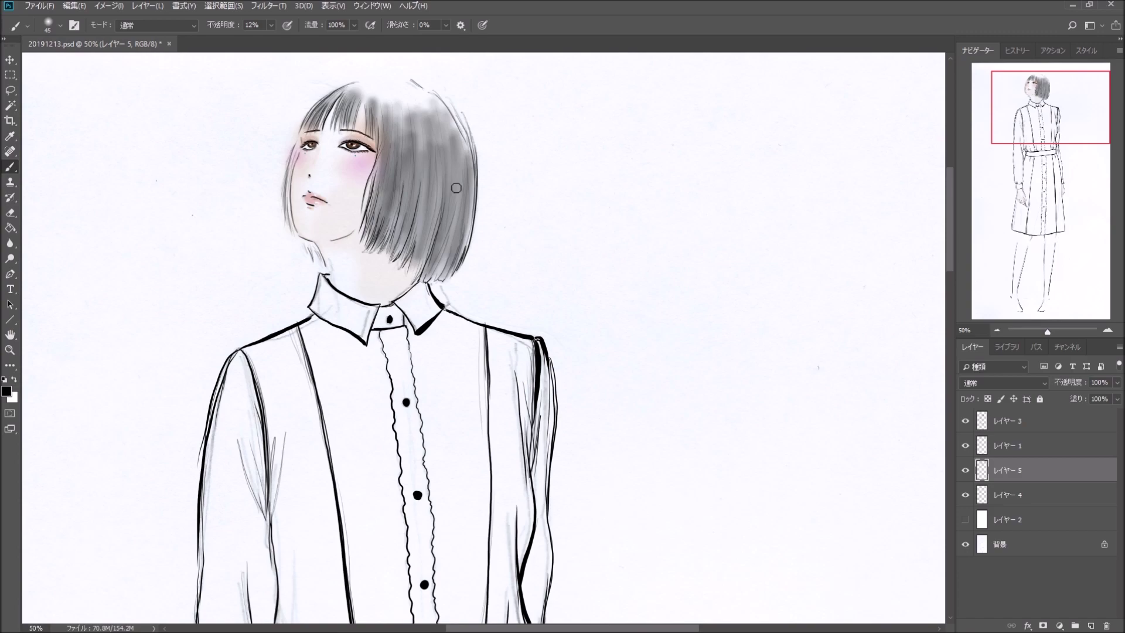
Step: Switch to a 21 px soft brush and add a faint dark line along the face outline
left_click(60, 25)
left_click(115, 210)
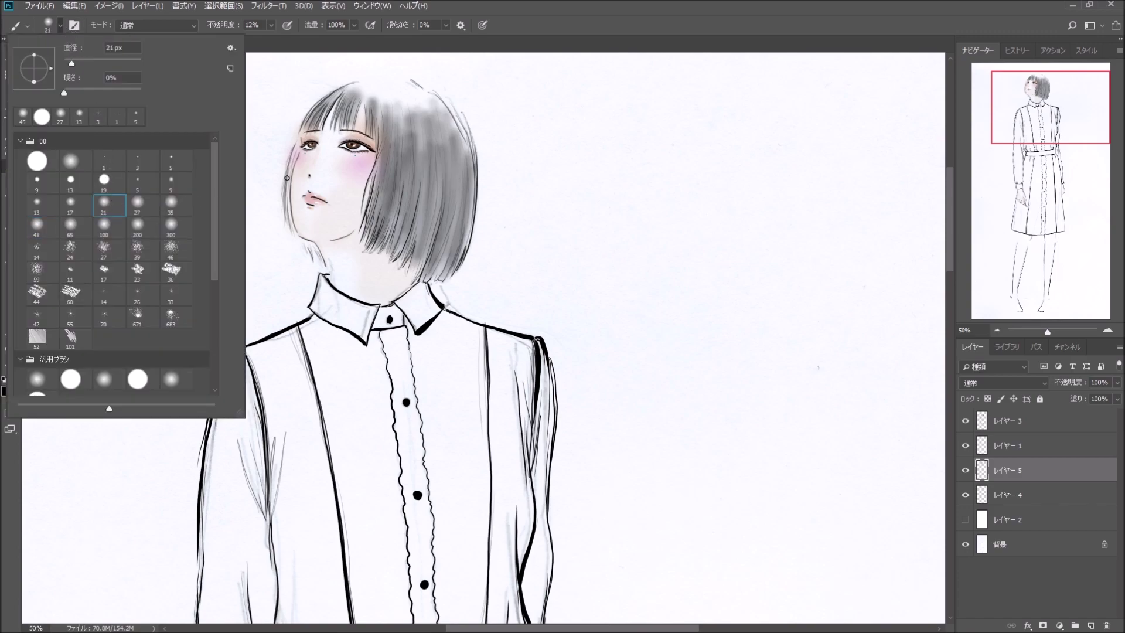
left_click(299, 148)
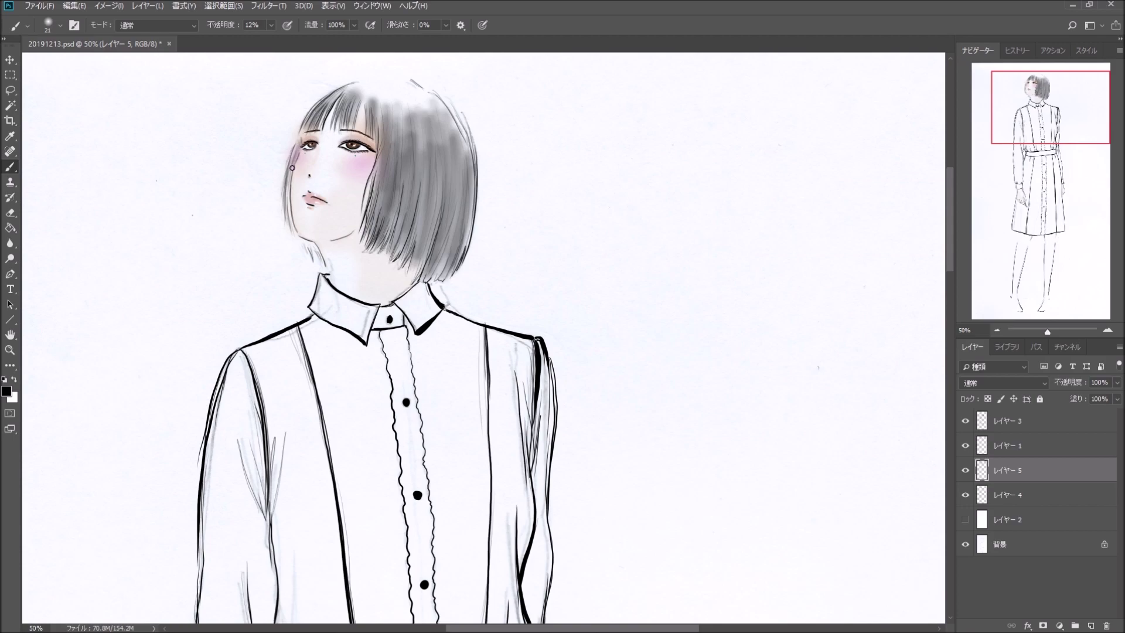
mouse_move(288, 183)
left_mouse_down()
mouse_move(292, 224)
mouse_move(316, 250)
left_mouse_up()
Step: Draw faint strand lines down the hair's left edge and middle
left_click_drag(383, 114, 371, 223)
left_click_drag(400, 128, 381, 225)
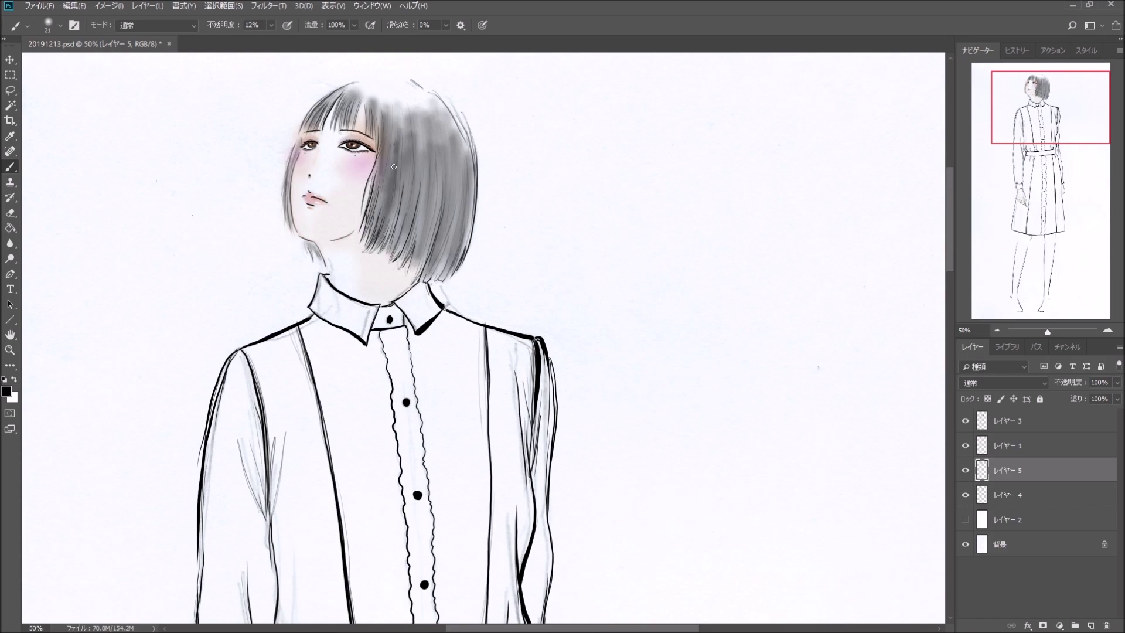
mouse_move(394, 167)
left_mouse_down()
mouse_move(382, 223)
mouse_move(391, 241)
left_mouse_up()
left_click_drag(406, 130, 392, 247)
left_click_drag(416, 185, 396, 262)
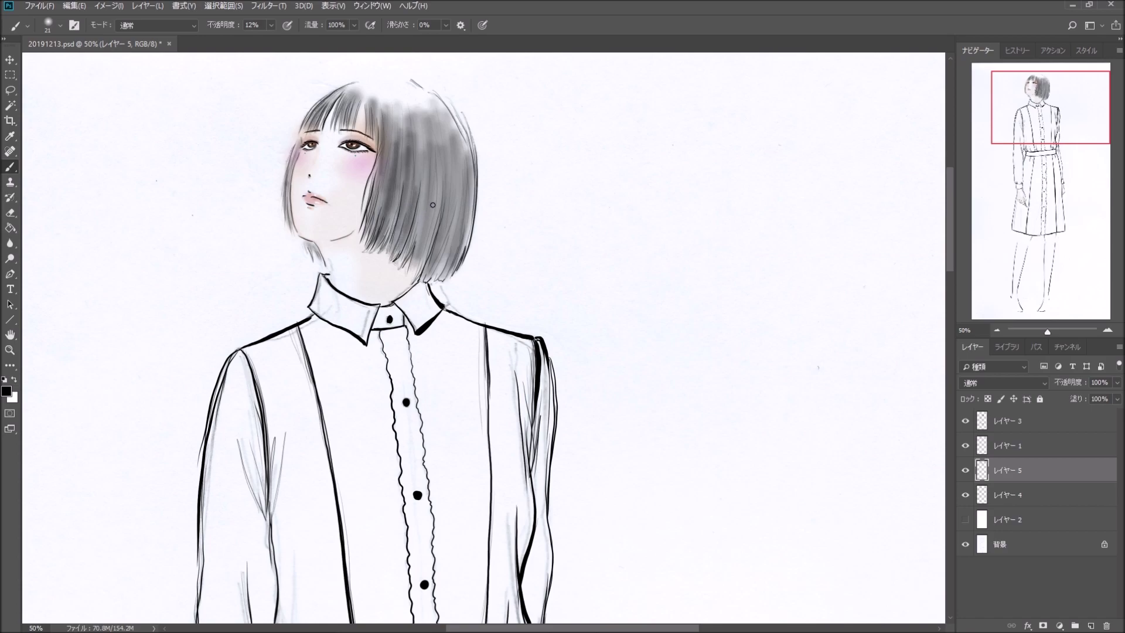
Step: Add fine strand lines down the hair's right edge and a few near the crown
left_click_drag(435, 160, 416, 267)
mouse_move(433, 200)
left_mouse_down()
mouse_move(416, 265)
mouse_move(429, 272)
left_mouse_up()
left_click_drag(454, 233, 432, 281)
left_click_drag(468, 149, 455, 262)
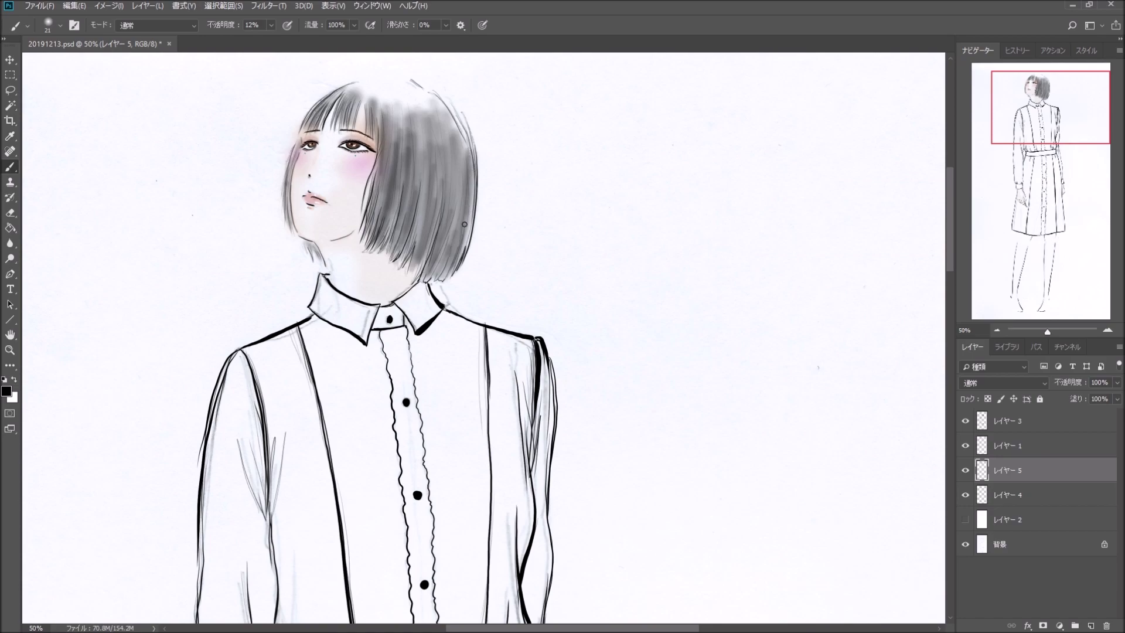
left_click_drag(470, 157, 456, 262)
left_click_drag(377, 109, 376, 140)
mouse_move(357, 101)
left_mouse_down()
mouse_move(354, 127)
mouse_move(312, 122)
mouse_move(299, 141)
left_mouse_up()
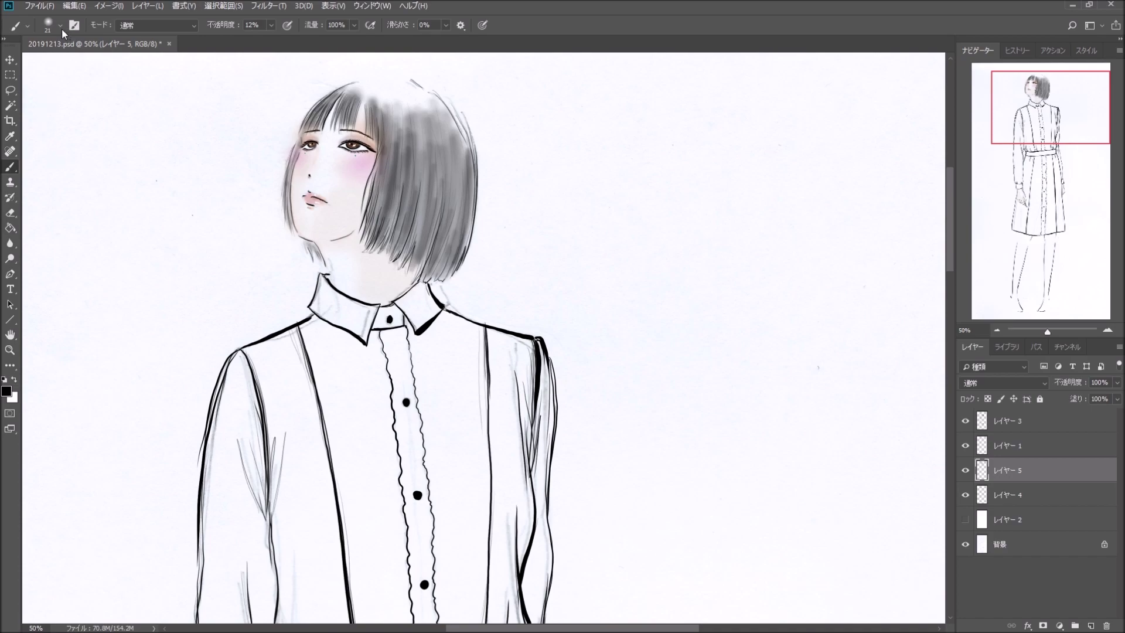
Step: Apply Bevel and Emboss with a reduced size to レイヤー 5
double_click(1050, 471)
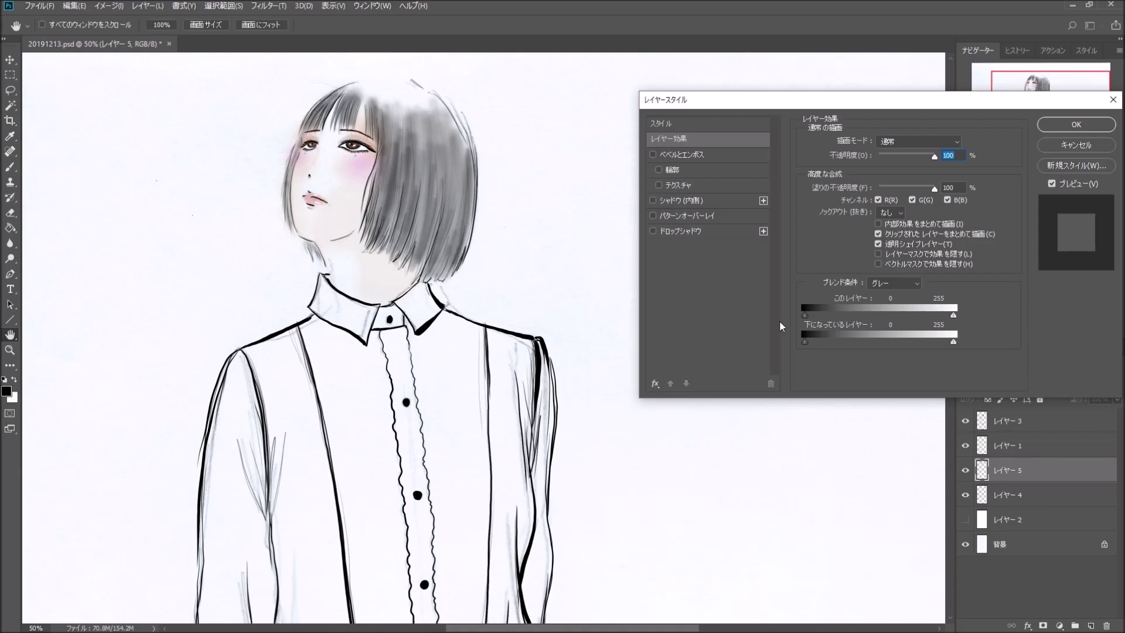
left_click(659, 160)
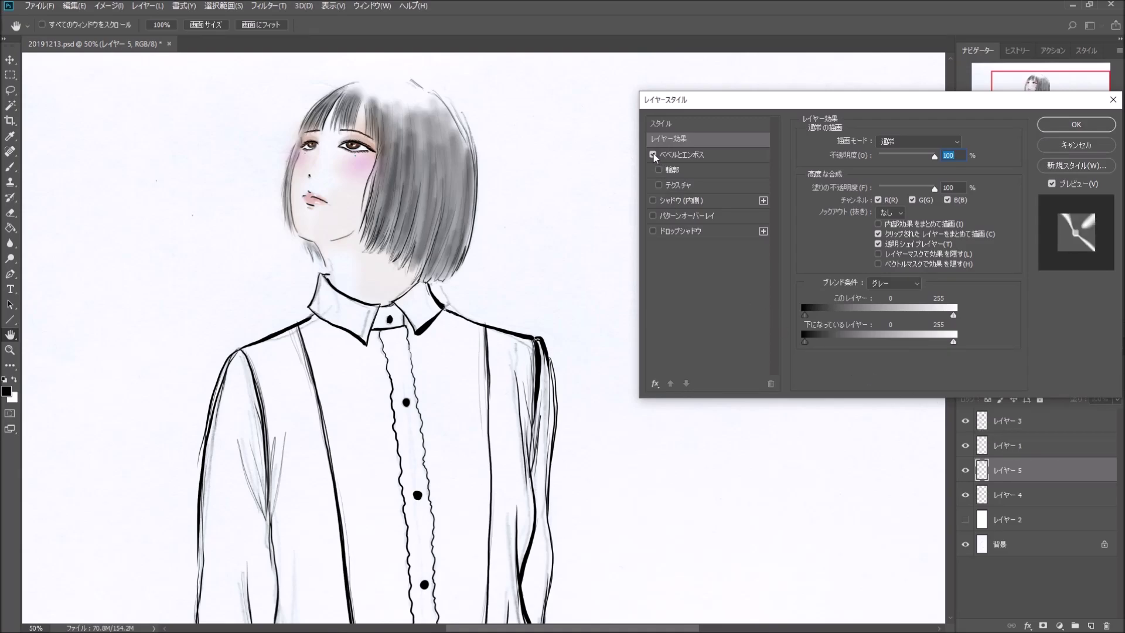
left_click(723, 158)
left_click_drag(934, 199, 908, 199)
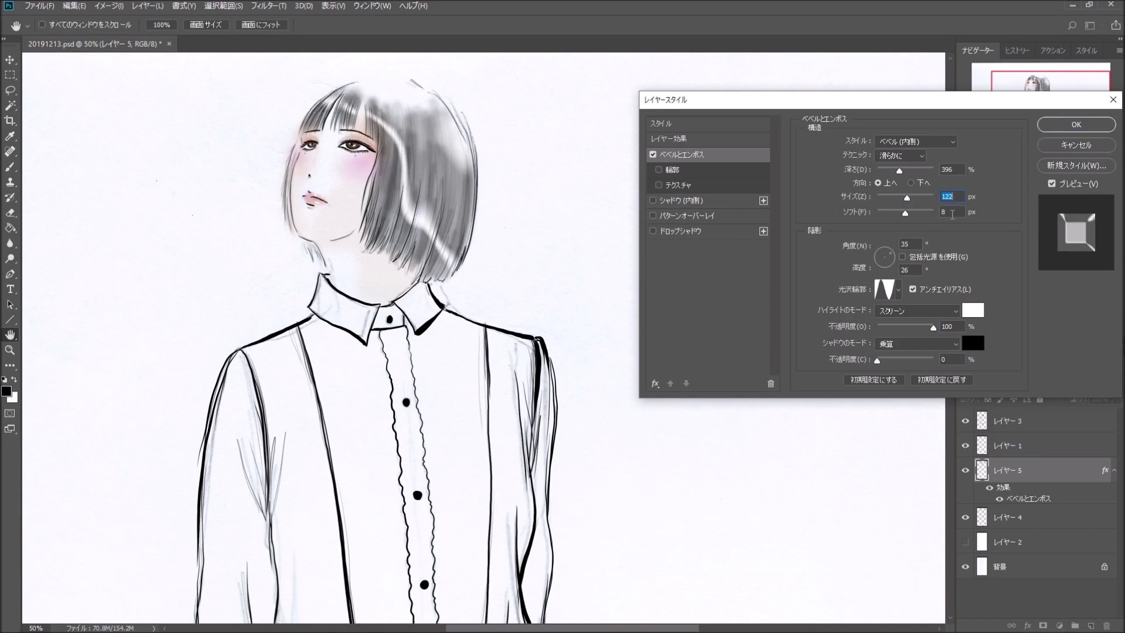
left_click(1073, 126)
key("b")
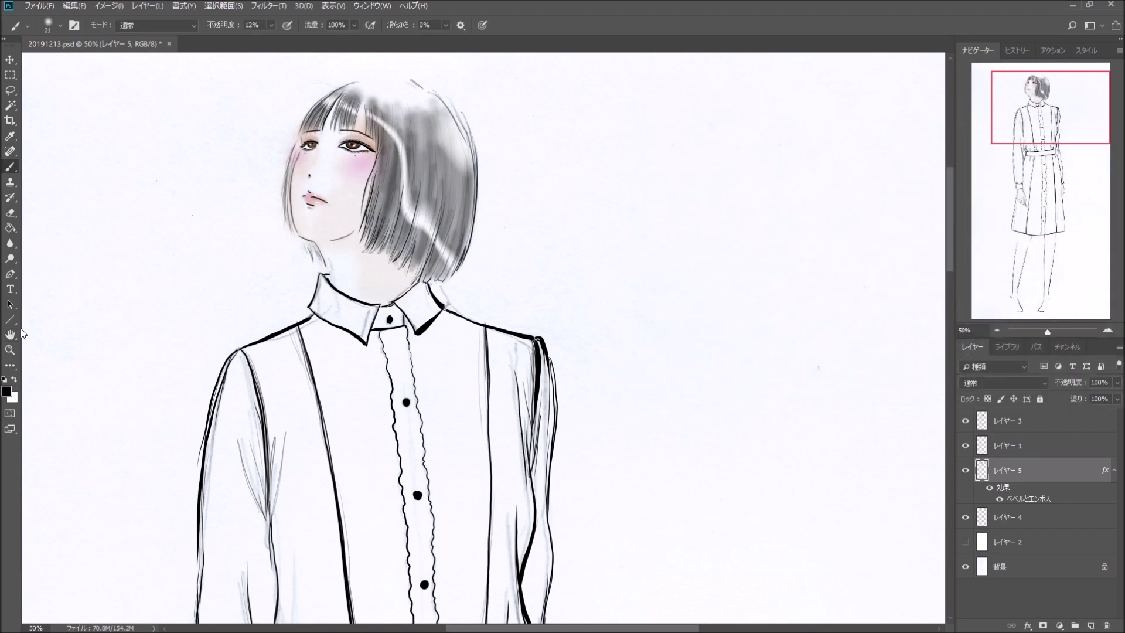
Step: Set the foreground colour to a slightly lightened dark brown
left_click(6, 391)
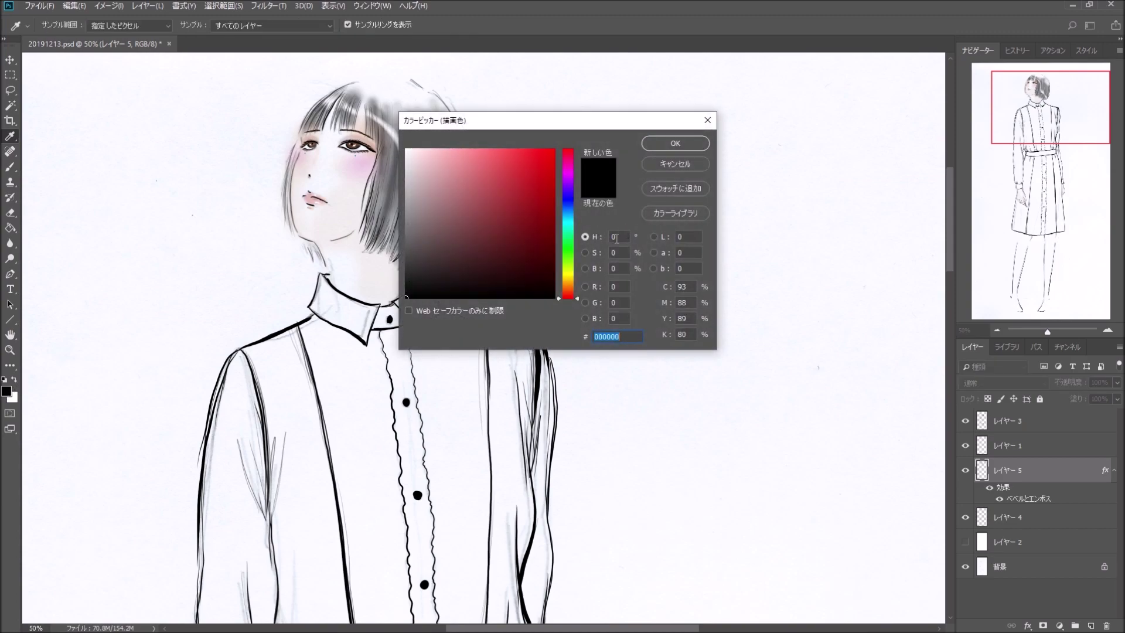
left_click(568, 289)
left_click(539, 252)
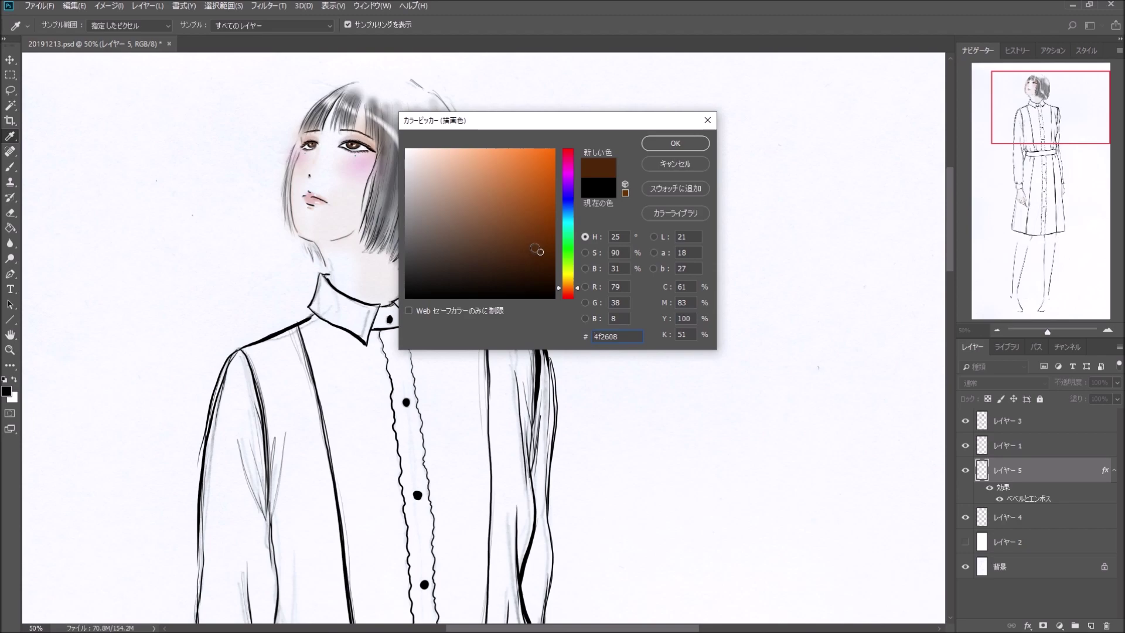
left_click(537, 255)
left_click(539, 251)
left_click(539, 239)
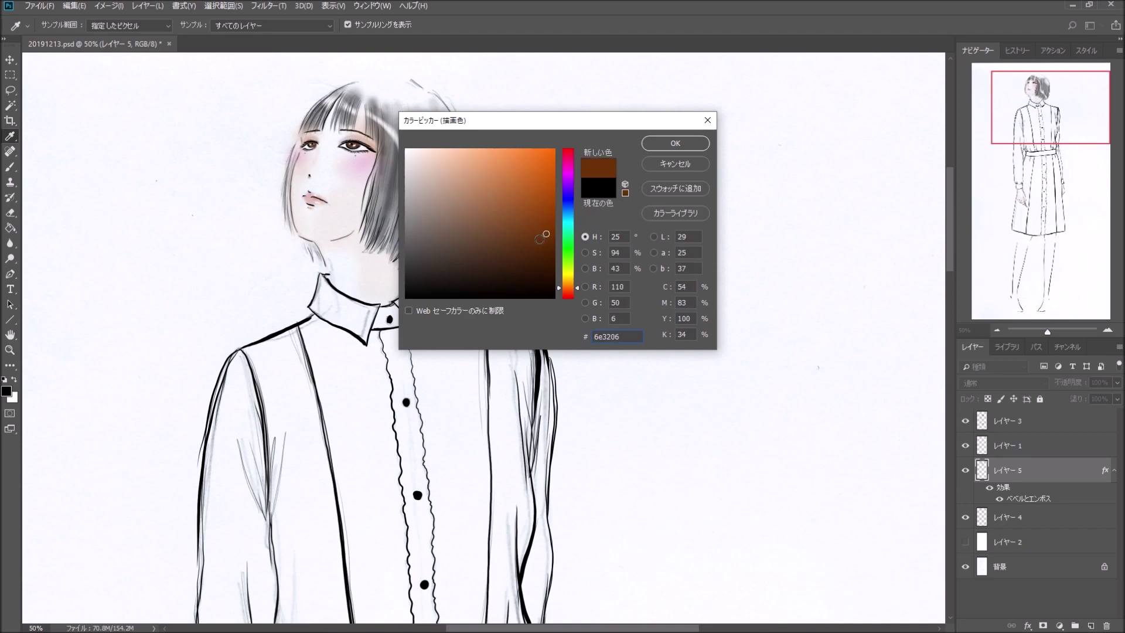
left_click(668, 144)
key("b")
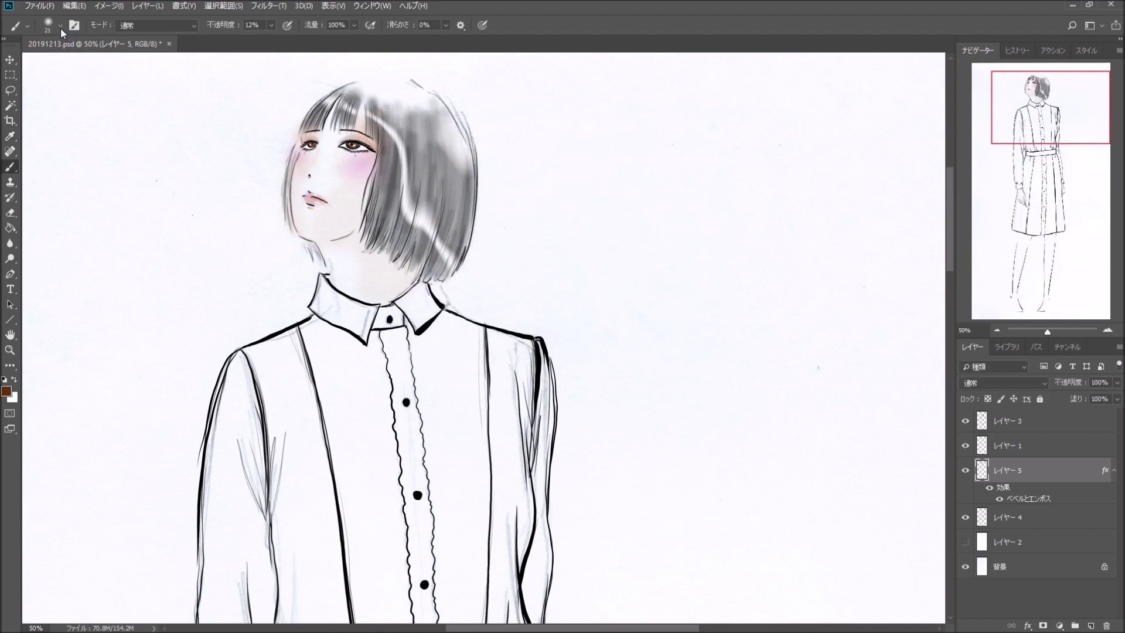
Step: Choose a 65 px soft brush and glaze the right side of the hair brown
left_click(60, 26)
left_click(42, 233)
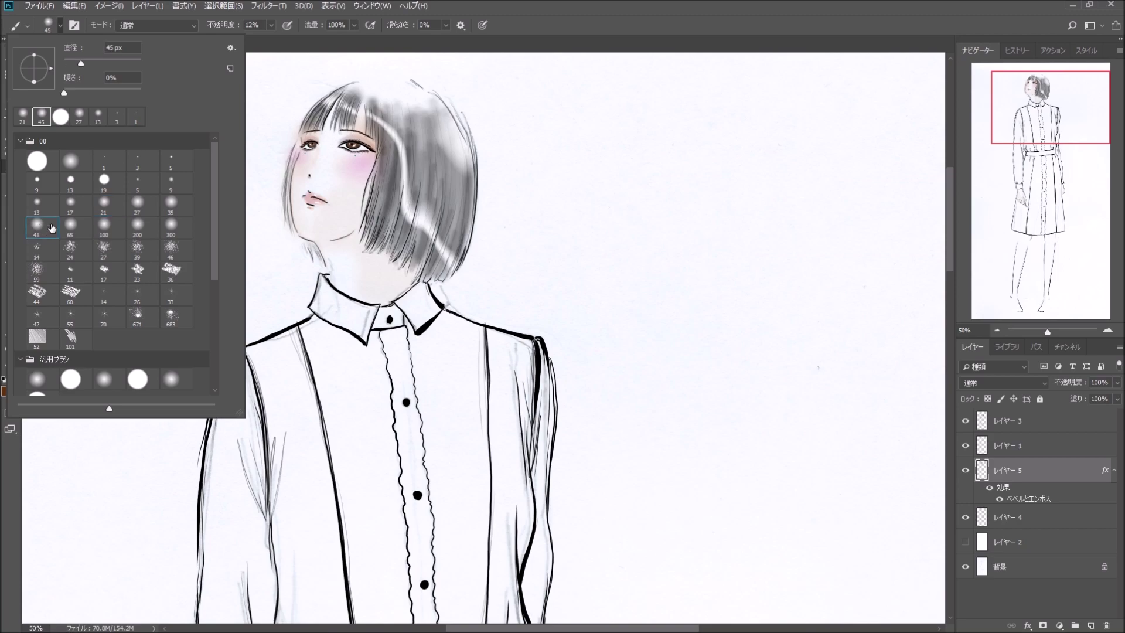
left_click(176, 208)
left_click(71, 230)
left_click(388, 117)
mouse_move(388, 118)
left_mouse_down()
mouse_move(390, 204)
mouse_move(431, 269)
mouse_move(458, 243)
mouse_move(429, 174)
mouse_move(448, 139)
mouse_move(463, 165)
mouse_move(432, 108)
mouse_move(402, 105)
mouse_move(375, 126)
mouse_move(368, 98)
mouse_move(348, 115)
mouse_move(350, 103)
mouse_move(346, 120)
mouse_move(356, 92)
mouse_move(348, 115)
left_mouse_up()
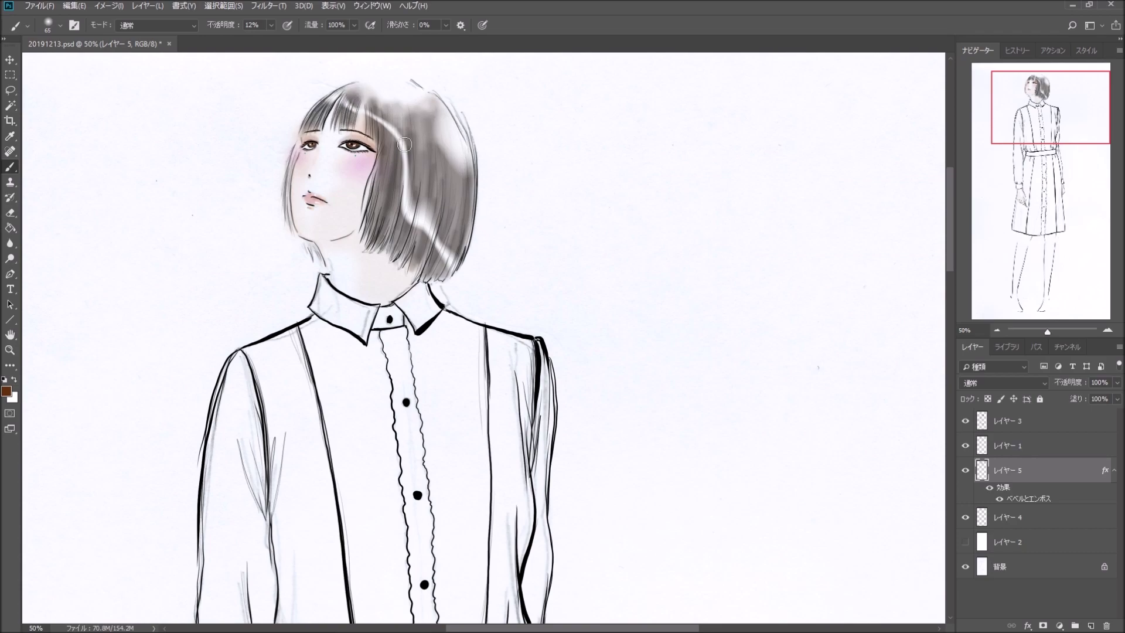
Step: Wash brown over the hair's middle, upper-right and bangs with broad soft strokes
mouse_move(408, 143)
left_mouse_down()
mouse_move(384, 125)
mouse_move(378, 219)
mouse_move(403, 176)
mouse_move(378, 191)
mouse_move(381, 234)
mouse_move(416, 199)
mouse_move(410, 240)
mouse_move(397, 226)
mouse_move(408, 128)
mouse_move(410, 176)
mouse_move(422, 123)
mouse_move(418, 157)
mouse_move(413, 131)
mouse_move(428, 229)
mouse_move(416, 232)
mouse_move(434, 264)
mouse_move(444, 268)
mouse_move(463, 217)
left_mouse_up()
mouse_move(459, 146)
left_mouse_down()
mouse_move(448, 114)
mouse_move(456, 147)
mouse_move(425, 231)
mouse_move(378, 176)
mouse_move(387, 117)
mouse_move(370, 98)
mouse_move(386, 120)
mouse_move(428, 106)
mouse_move(455, 148)
mouse_move(462, 180)
mouse_move(445, 269)
mouse_move(432, 234)
left_mouse_up()
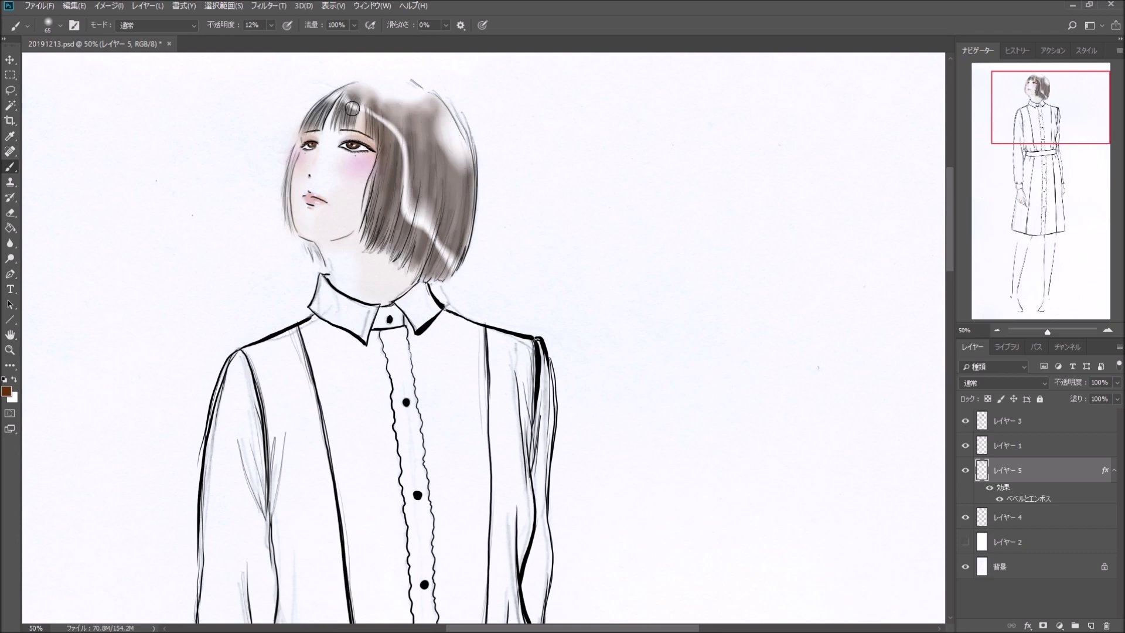
mouse_move(352, 100)
left_mouse_down()
mouse_move(345, 121)
mouse_move(376, 106)
mouse_move(374, 130)
mouse_move(368, 95)
mouse_move(381, 120)
mouse_move(387, 97)
mouse_move(396, 137)
mouse_move(432, 111)
mouse_move(448, 155)
mouse_move(448, 124)
mouse_move(461, 223)
mouse_move(468, 170)
mouse_move(460, 245)
mouse_move(436, 225)
mouse_move(417, 250)
mouse_move(399, 248)
mouse_move(418, 211)
mouse_move(374, 242)
mouse_move(410, 176)
mouse_move(381, 193)
mouse_move(405, 153)
mouse_move(388, 153)
mouse_move(410, 218)
mouse_move(404, 159)
mouse_move(425, 222)
mouse_move(439, 184)
mouse_move(435, 257)
mouse_move(449, 187)
mouse_move(438, 267)
mouse_move(455, 216)
left_mouse_up()
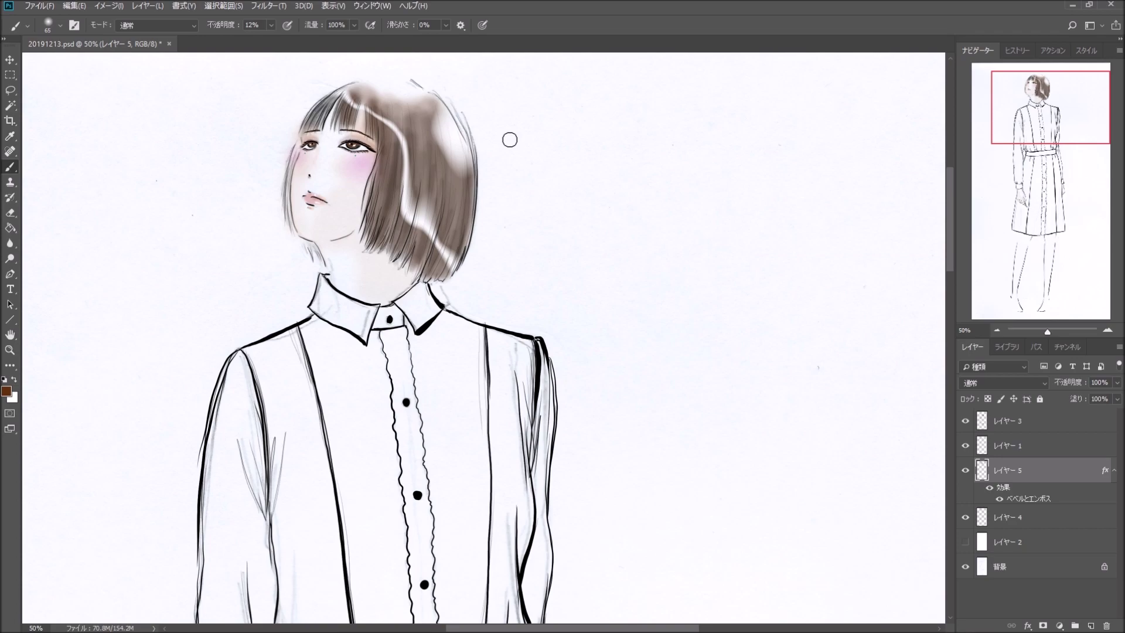
Step: Switch the brush to a 21 px soft round tip from the Brush Preset picker
left_click(61, 25)
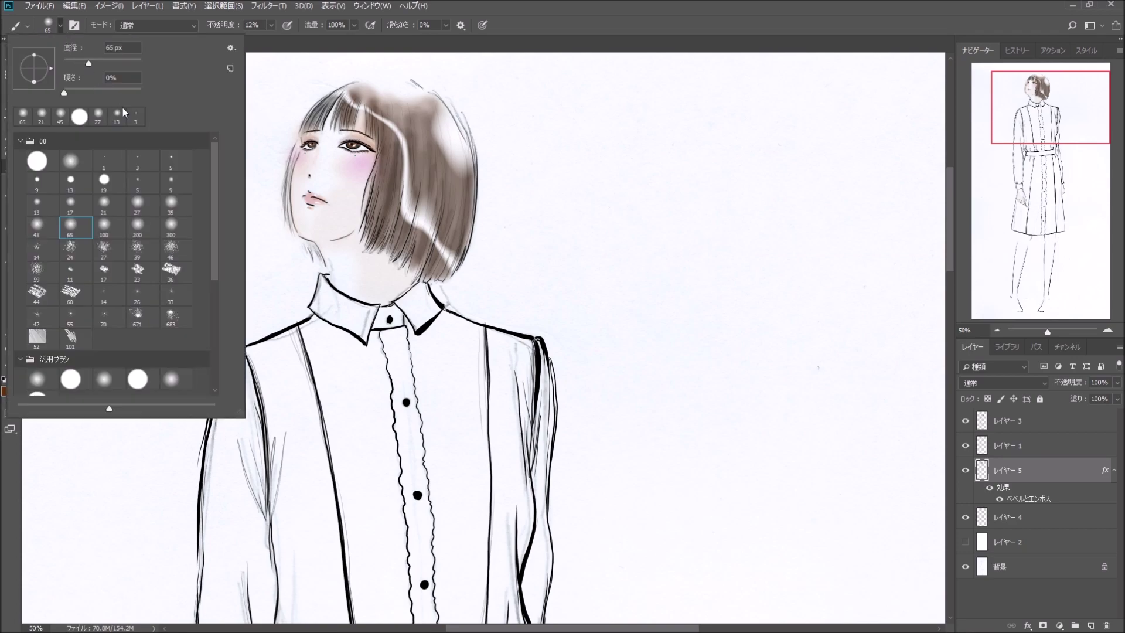
left_click(139, 206)
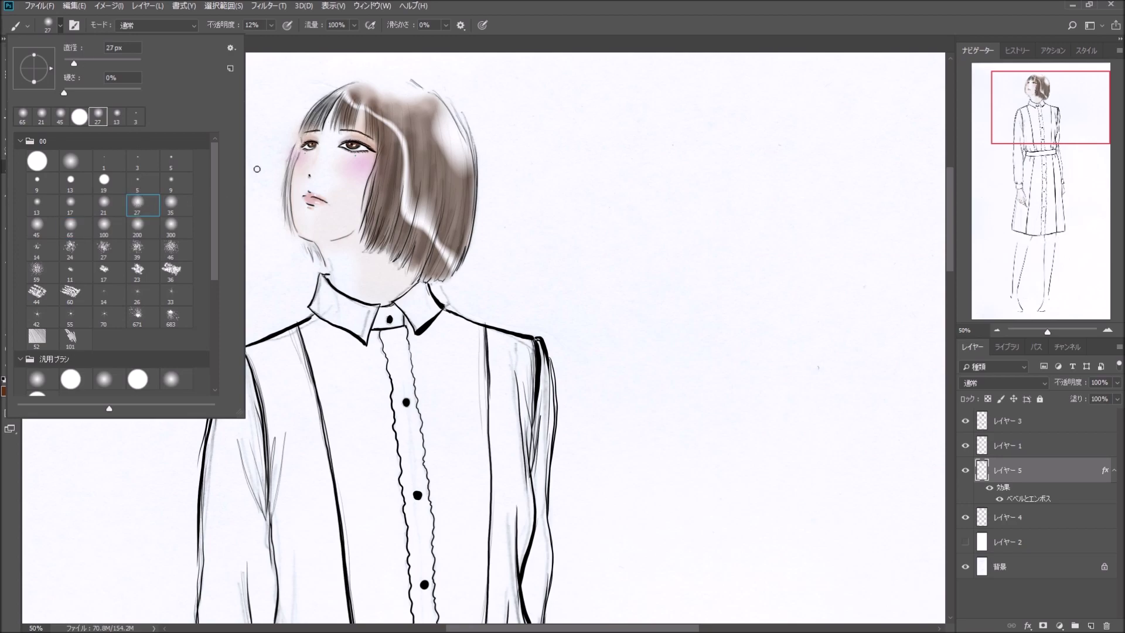
left_click(113, 204)
left_click(339, 95)
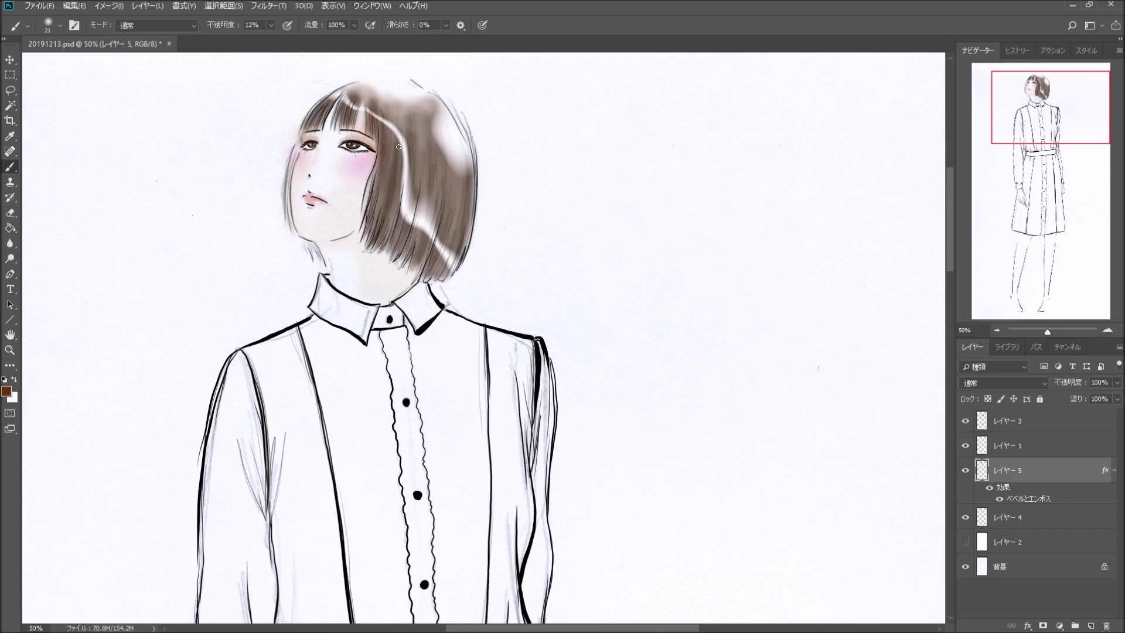
Step: Paint thin vertical darker brown strands beside the white hair highlight streaks
left_click_drag(416, 179, 407, 206)
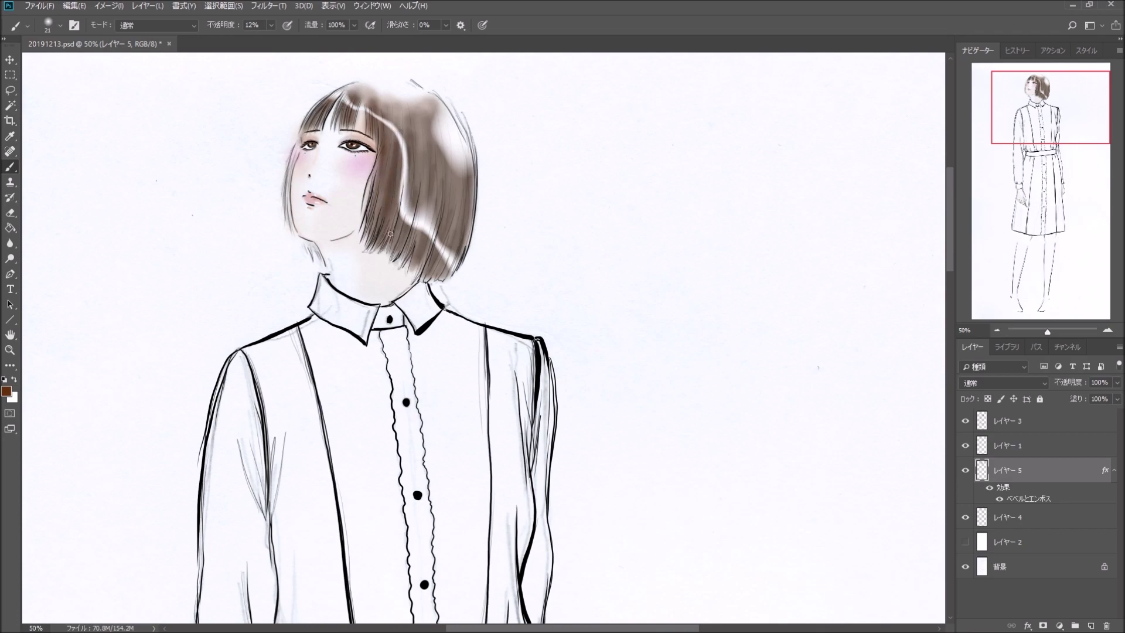
left_click_drag(405, 205, 428, 223)
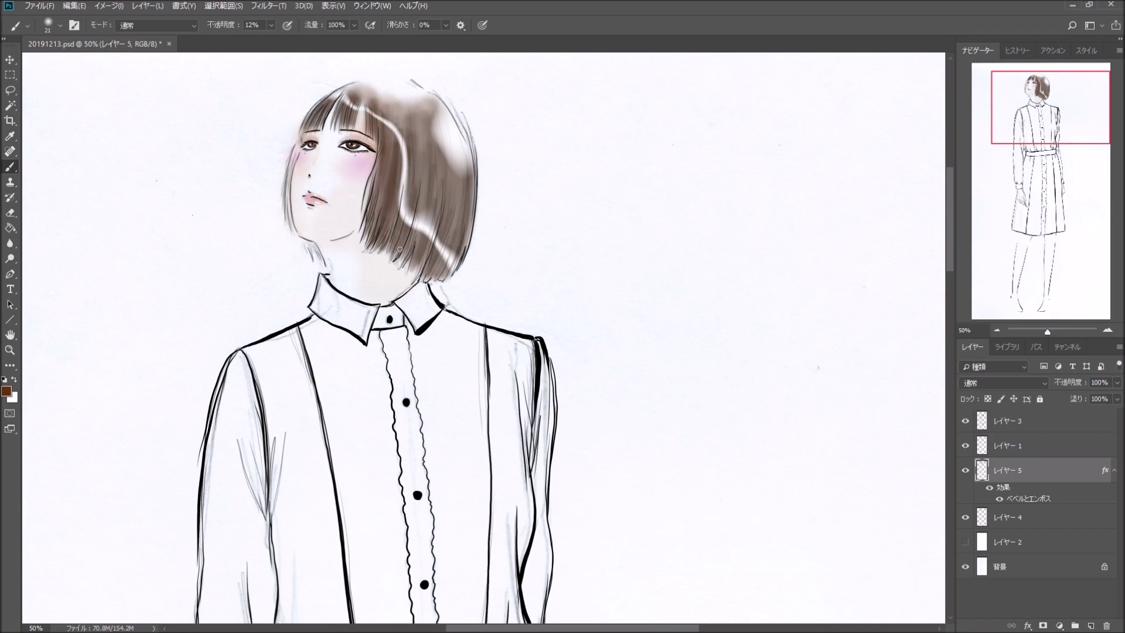
left_click_drag(417, 133, 409, 229)
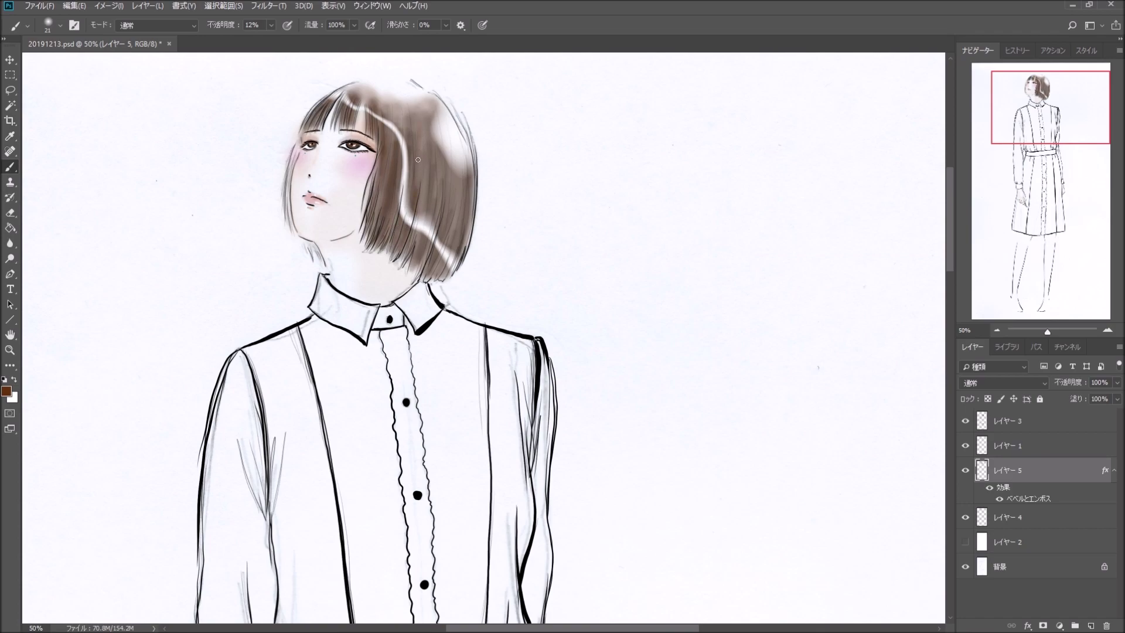
left_click_drag(418, 159, 412, 255)
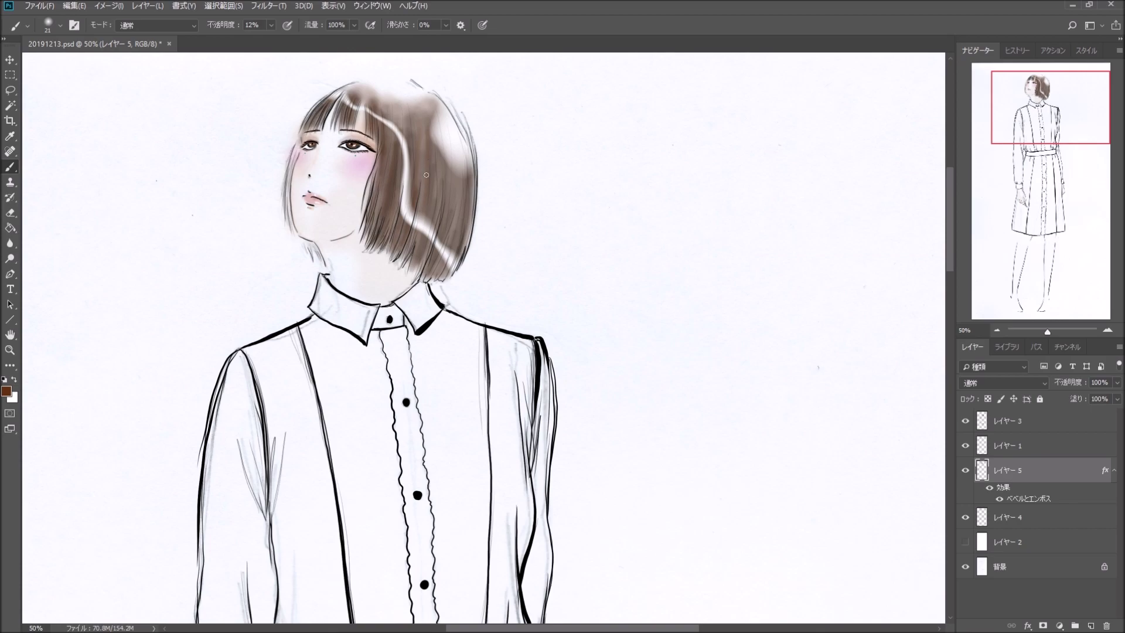
mouse_move(413, 162)
left_mouse_down()
mouse_move(429, 201)
mouse_move(413, 233)
left_mouse_up()
left_click_drag(417, 176, 416, 240)
mouse_move(419, 202)
left_mouse_down()
mouse_move(417, 237)
mouse_move(434, 243)
left_mouse_up()
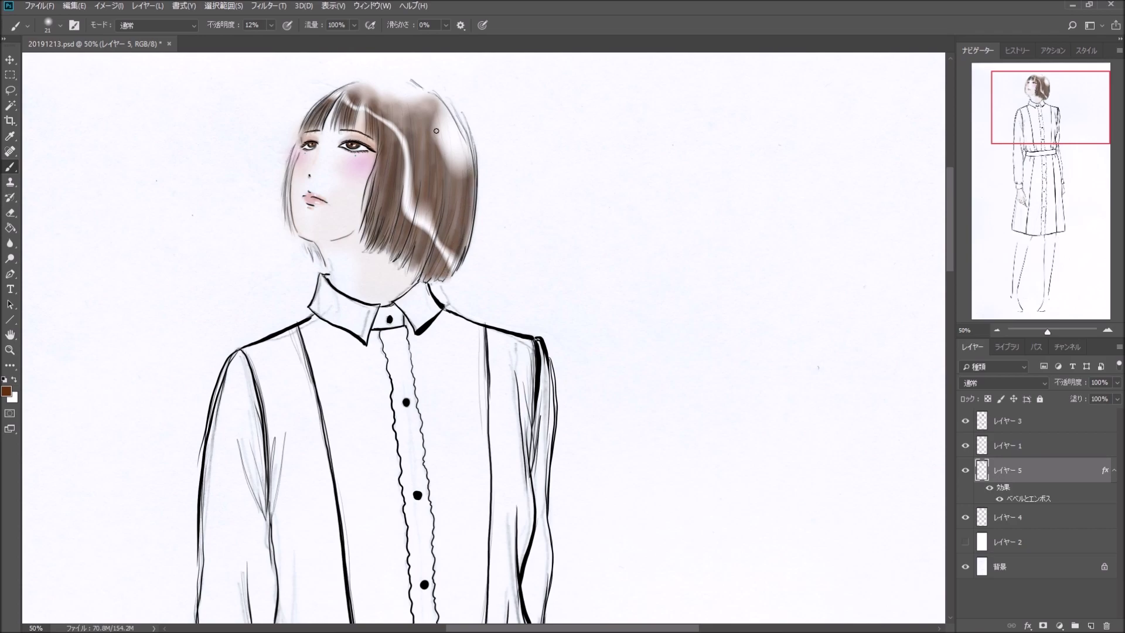
left_click_drag(409, 150, 414, 212)
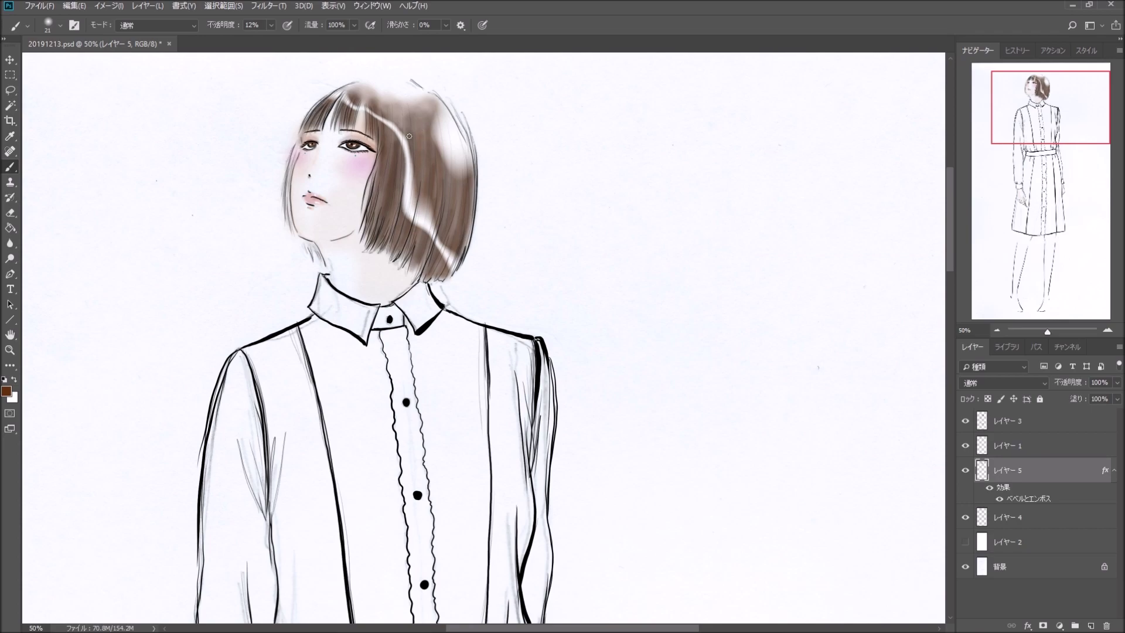
left_click_drag(410, 152, 415, 201)
left_click_drag(403, 131, 413, 203)
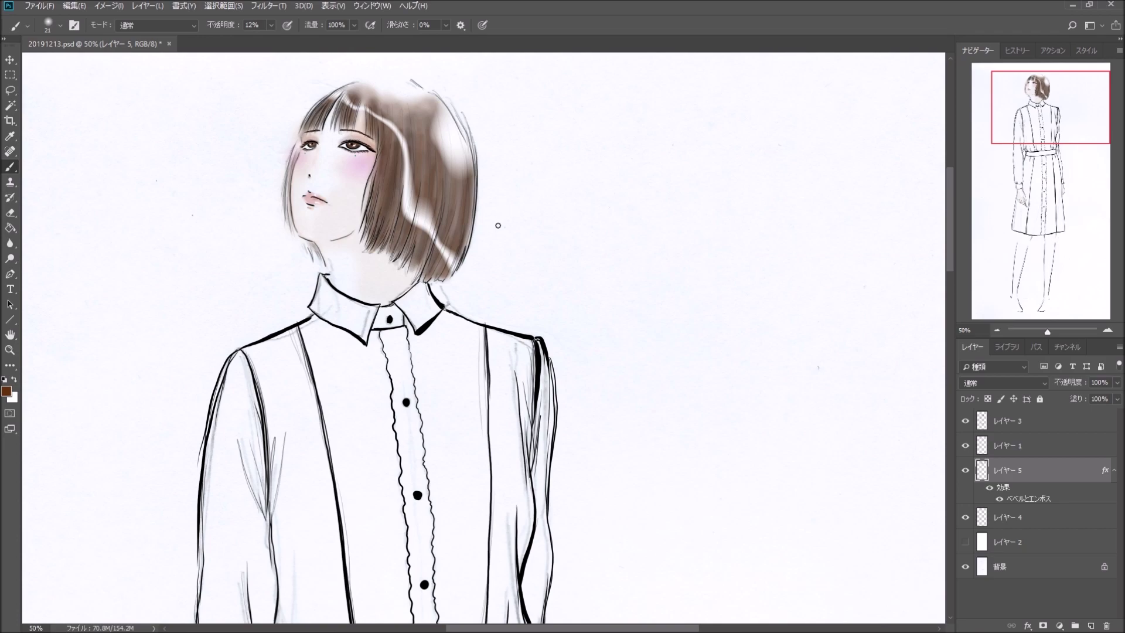
Step: Add darker brown strokes along the bob's lower ends and right edge
left_click(997, 331)
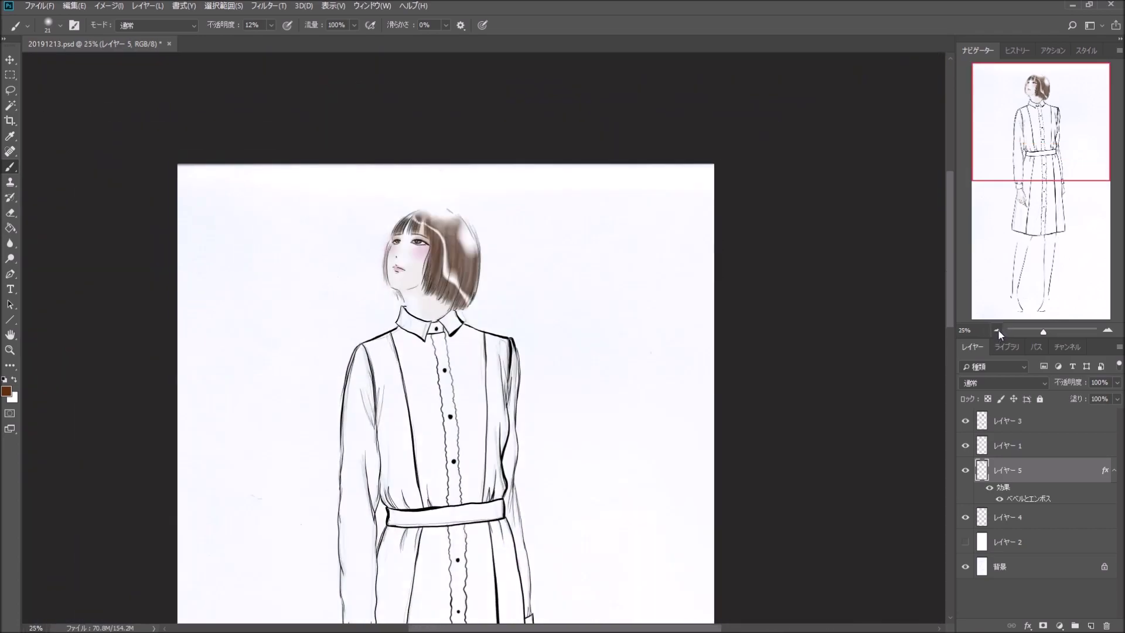
left_click(1107, 330)
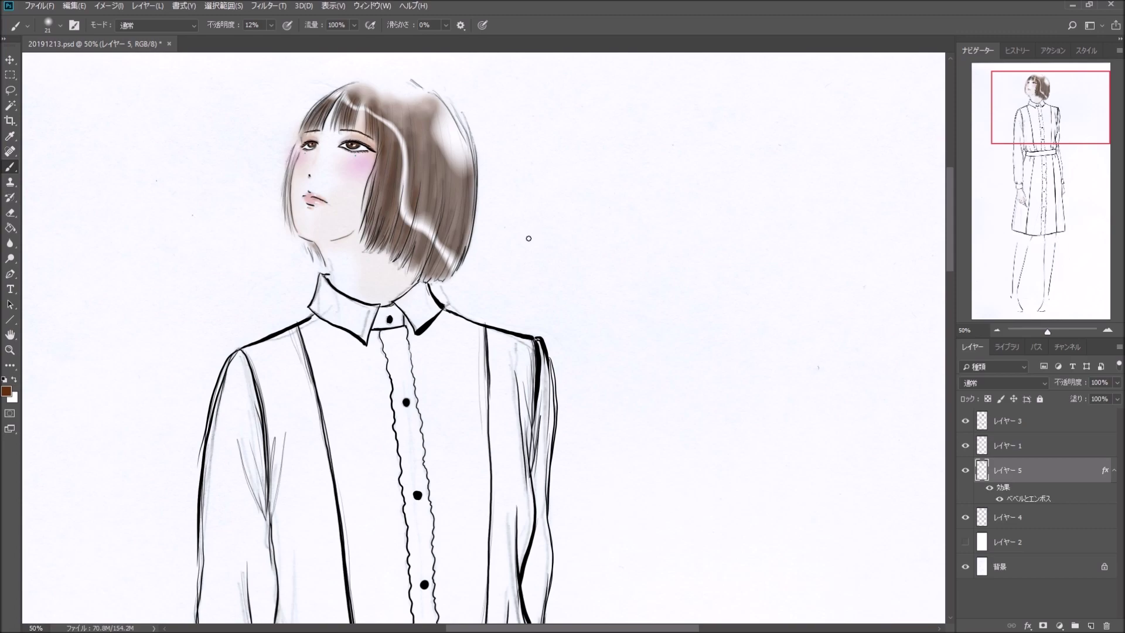
left_click_drag(435, 210, 419, 231)
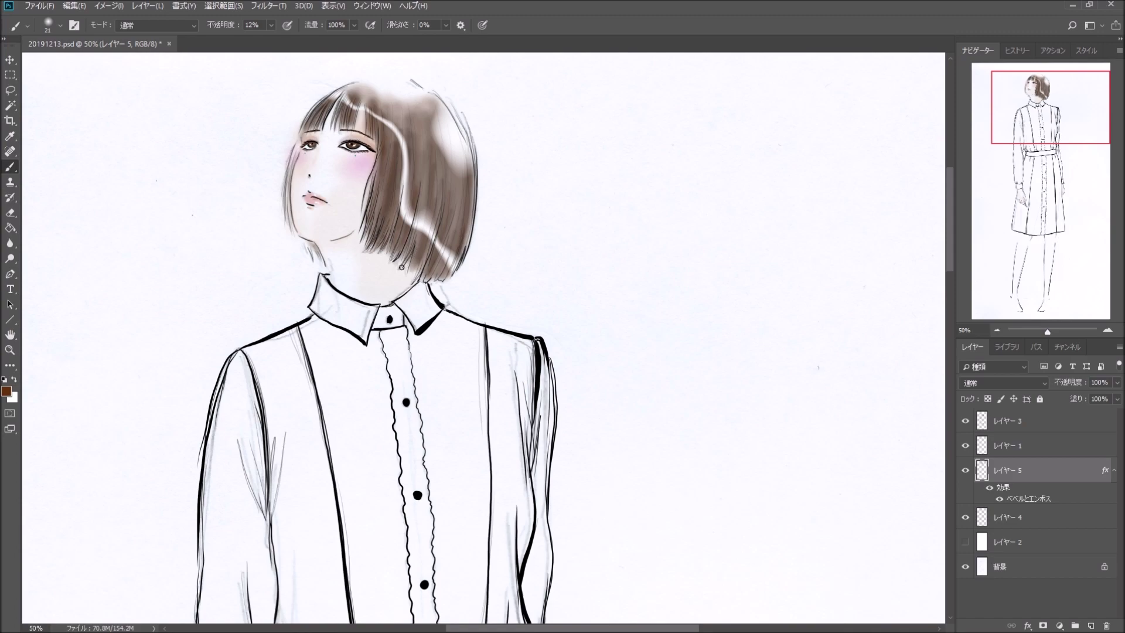
left_click_drag(412, 246, 409, 258)
left_click_drag(461, 261, 472, 231)
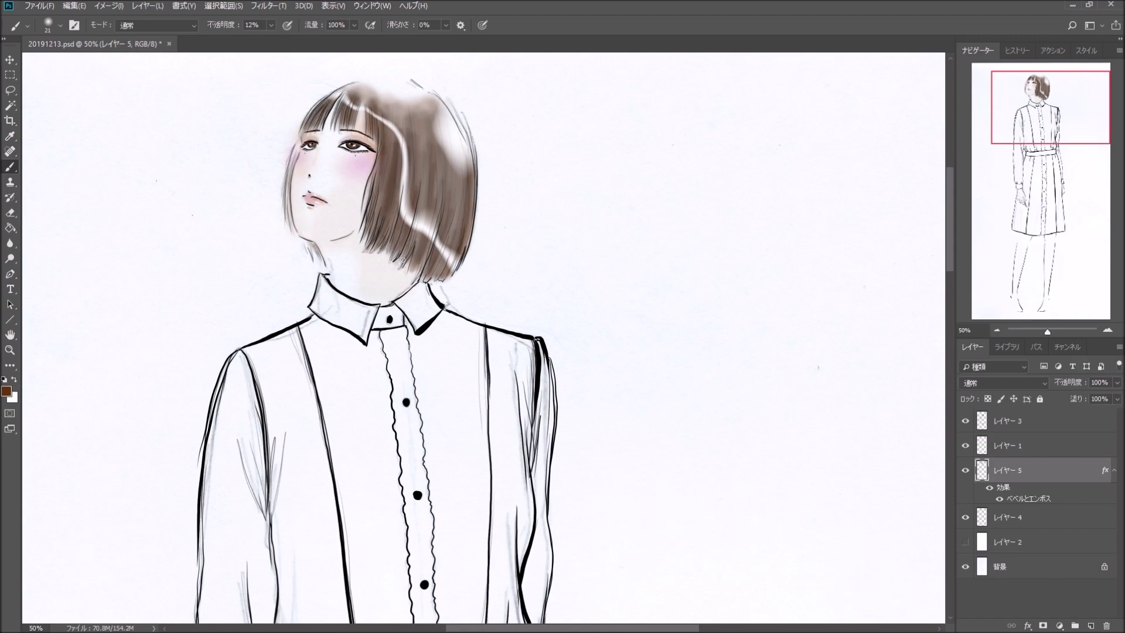
left_click_drag(423, 265, 414, 282)
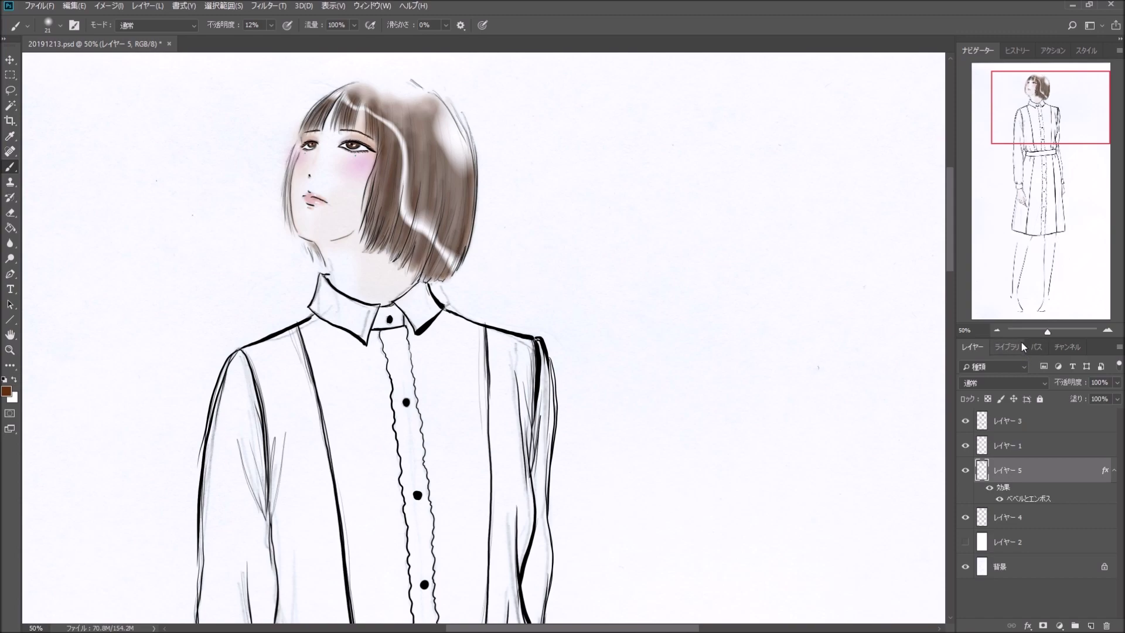
Step: Zoom out to check the whole figure, then reframe on the upper body
left_click(997, 330)
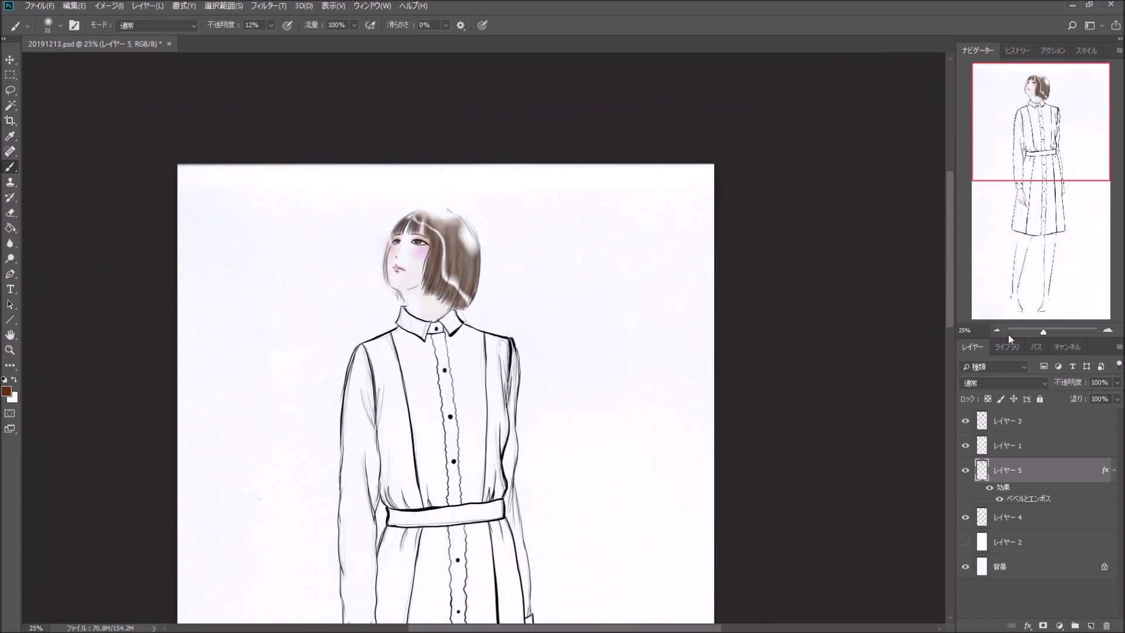
scroll(445, 340, "down", 3)
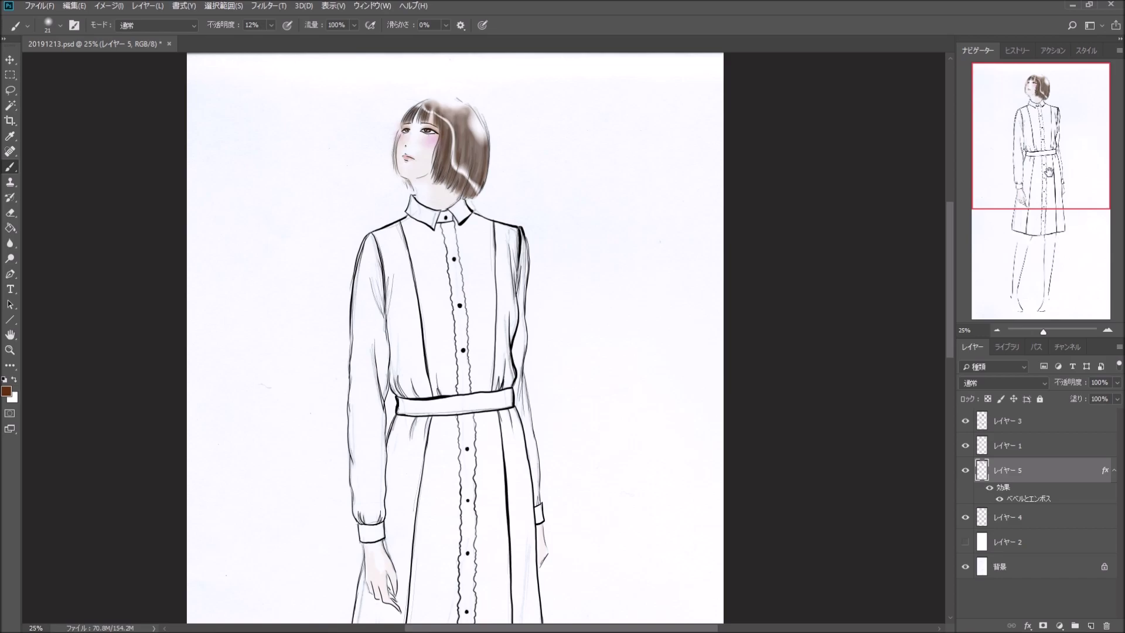
left_click(1107, 331)
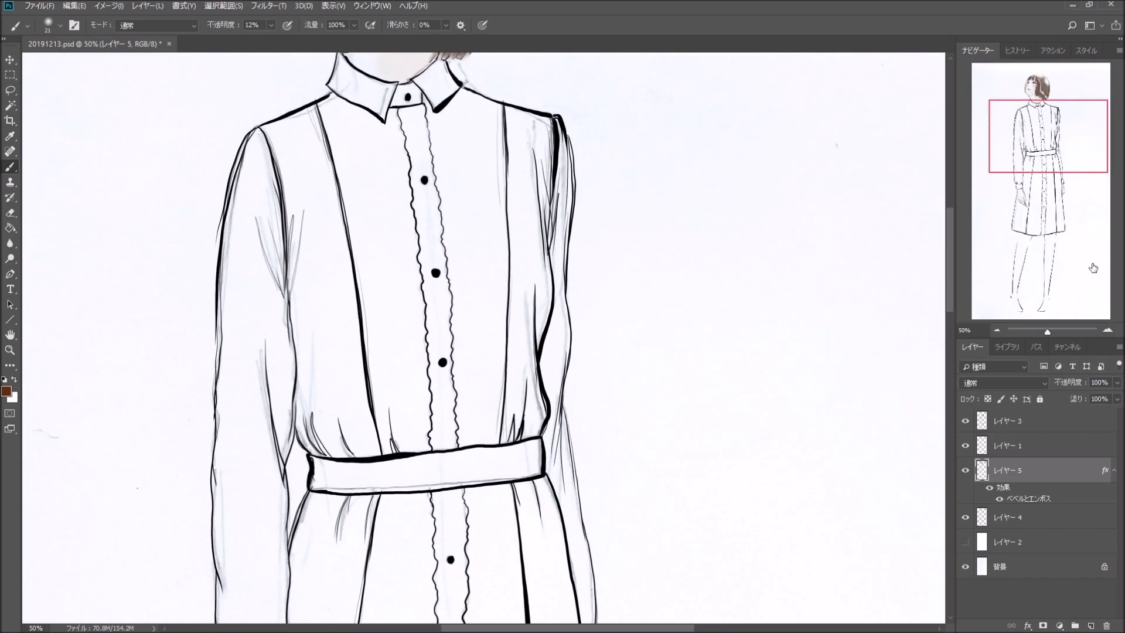
left_click_drag(1044, 153, 1026, 108)
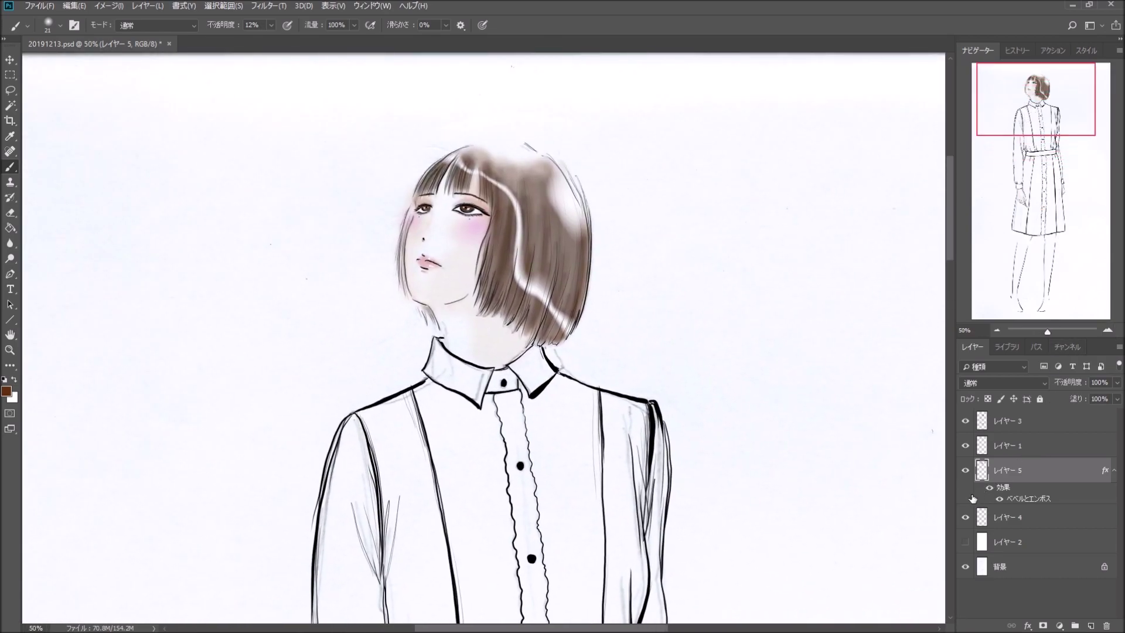
Step: Toggle the white background layer on and off to compare the drawing
left_click(965, 542)
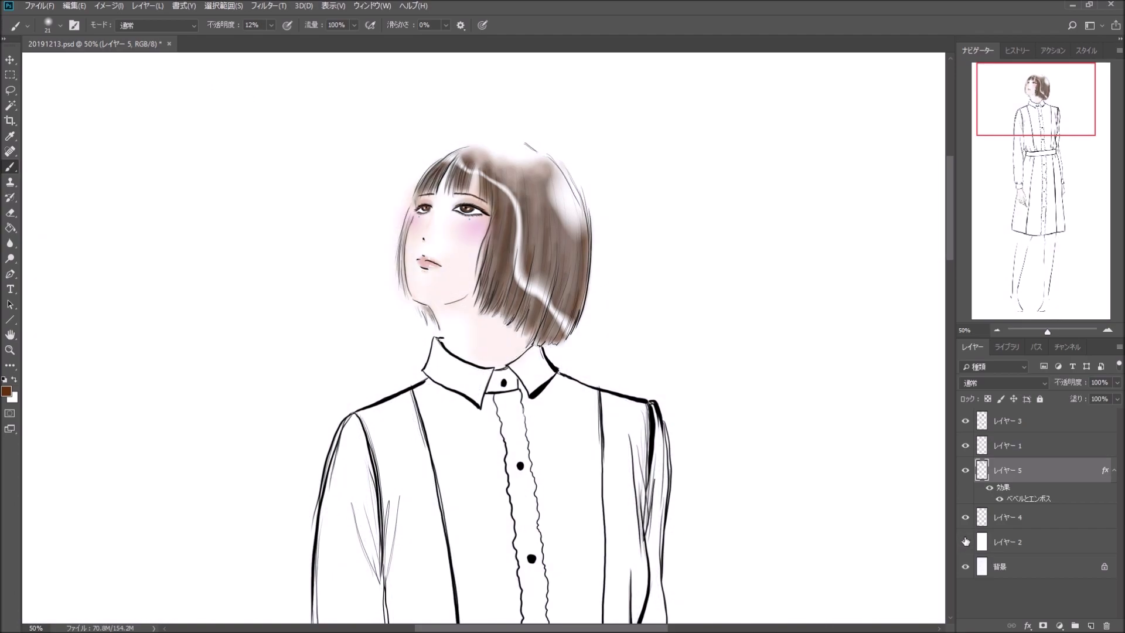
left_click(965, 544)
left_click(965, 543)
left_click(966, 543)
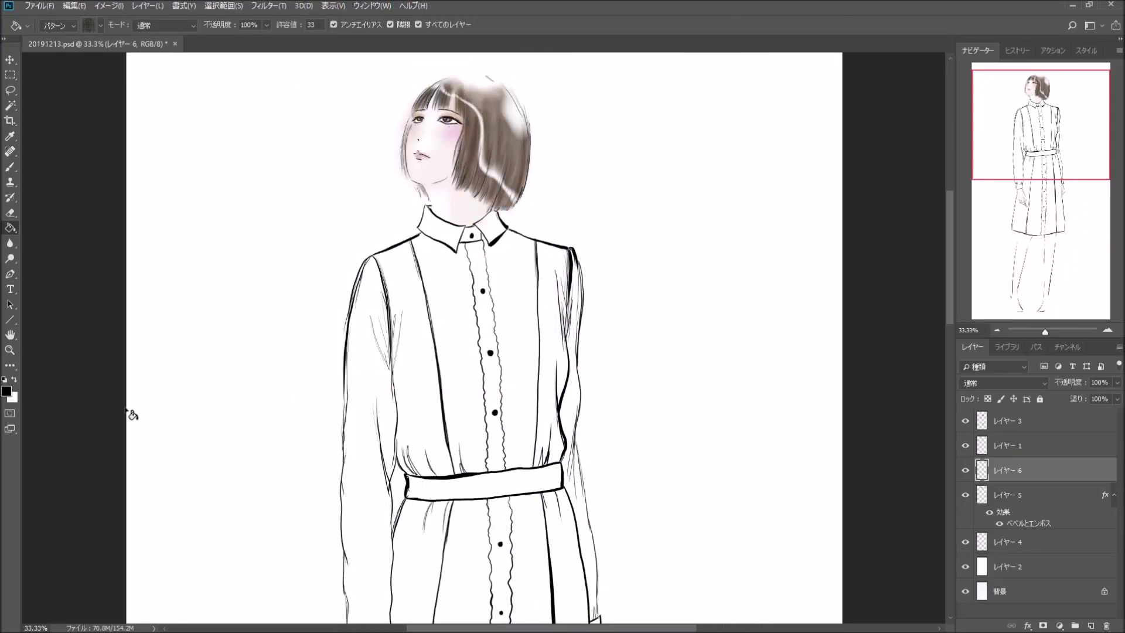
Step: Select the Brush tool and zoom in on the bodice and belt
left_click(14, 167)
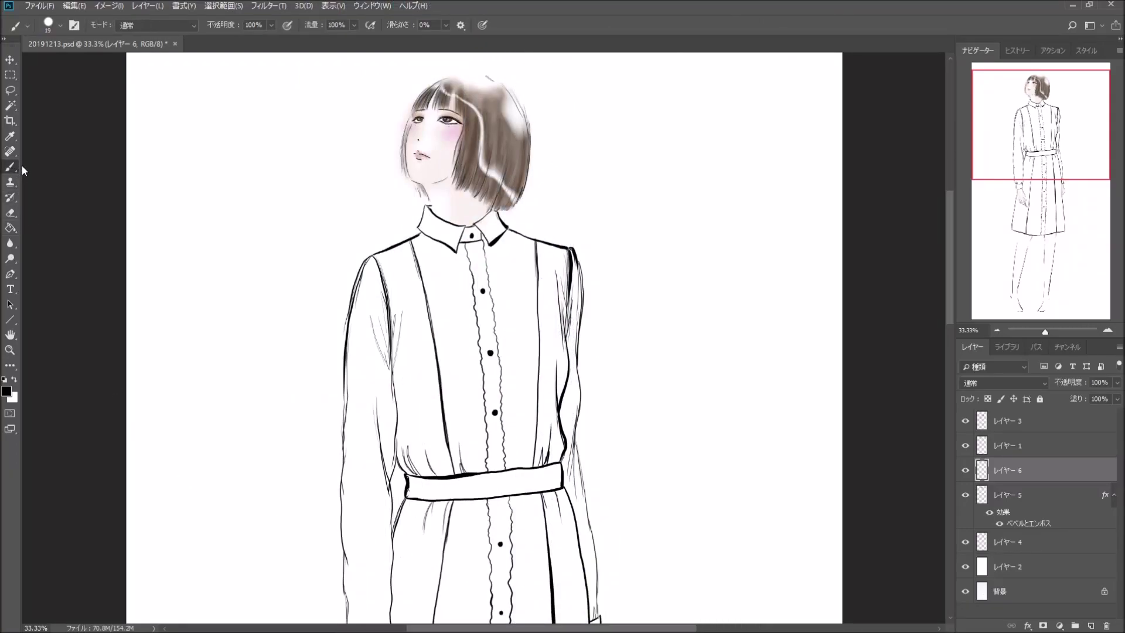
left_click(59, 26)
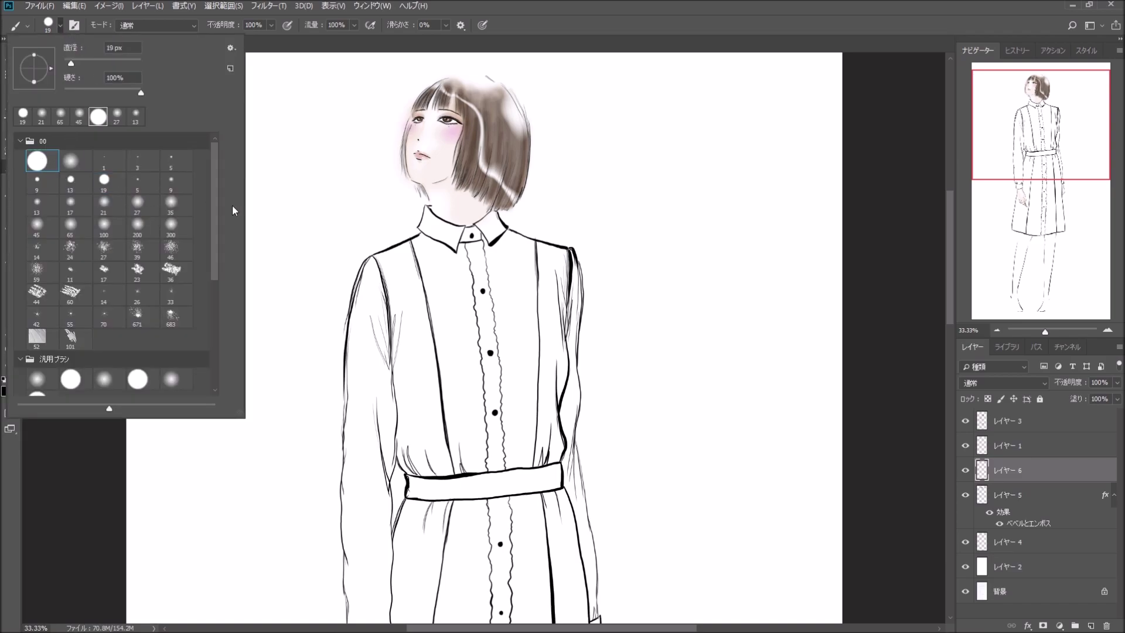
left_click(1109, 331)
left_click_drag(1046, 127, 1039, 146)
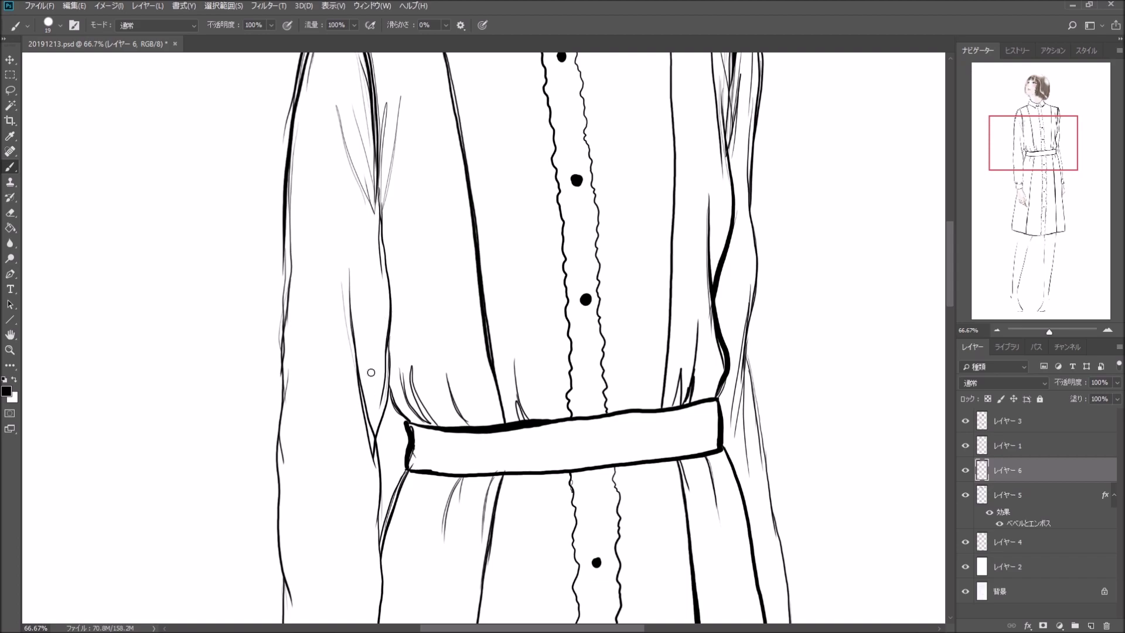
Step: Fill the left and right bodice side panels with the houndstooth pattern
left_click(16, 229)
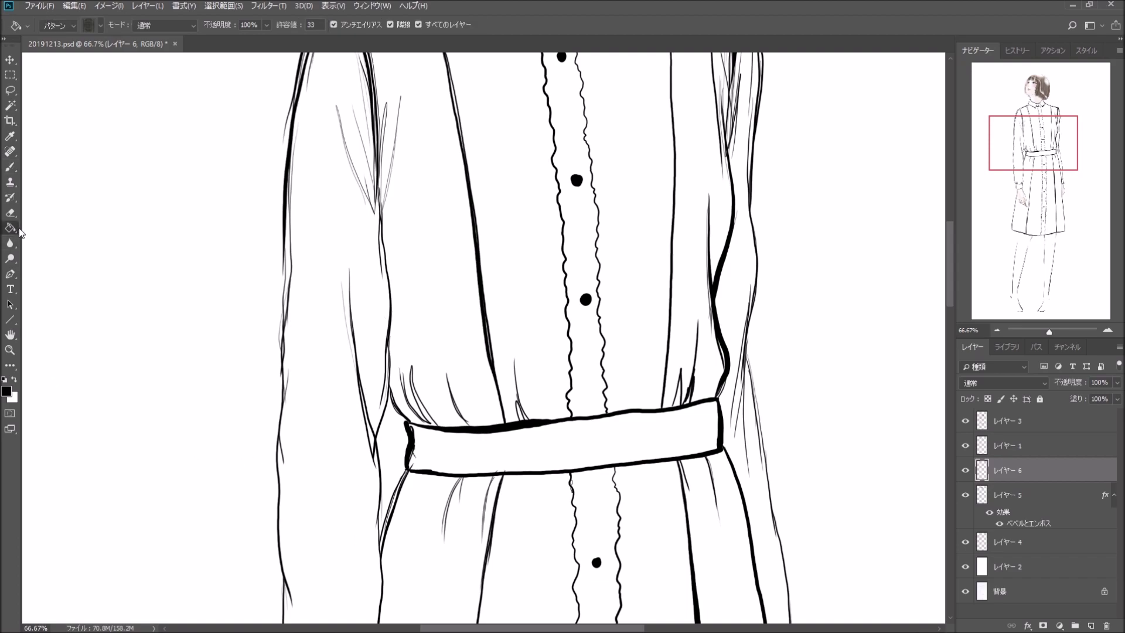
left_click(410, 301)
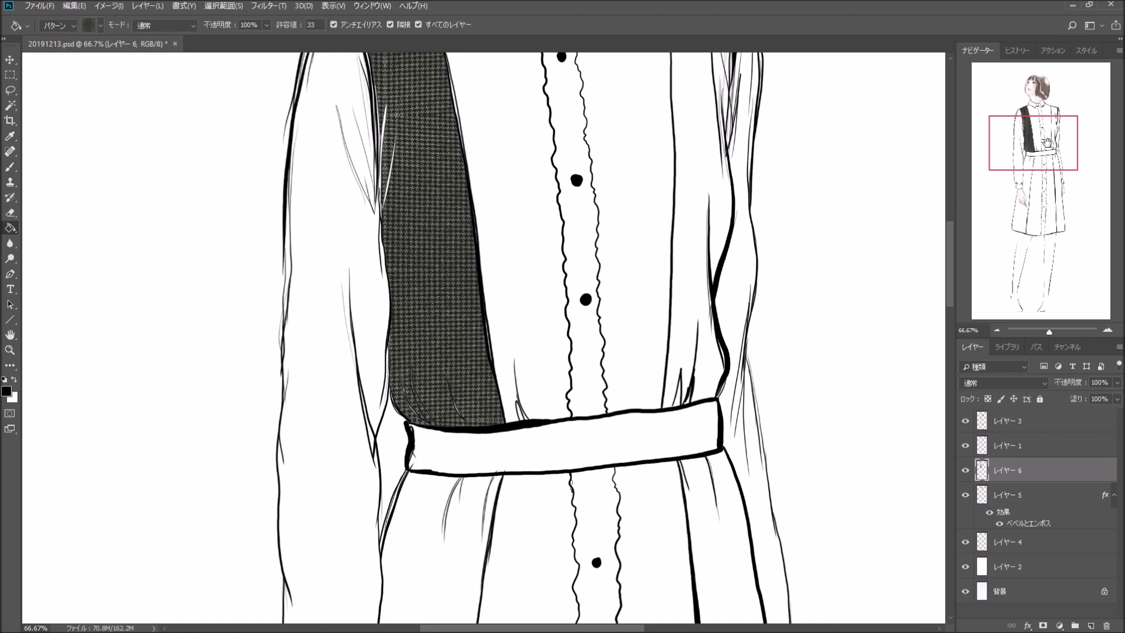
left_click_drag(1046, 143, 1050, 134)
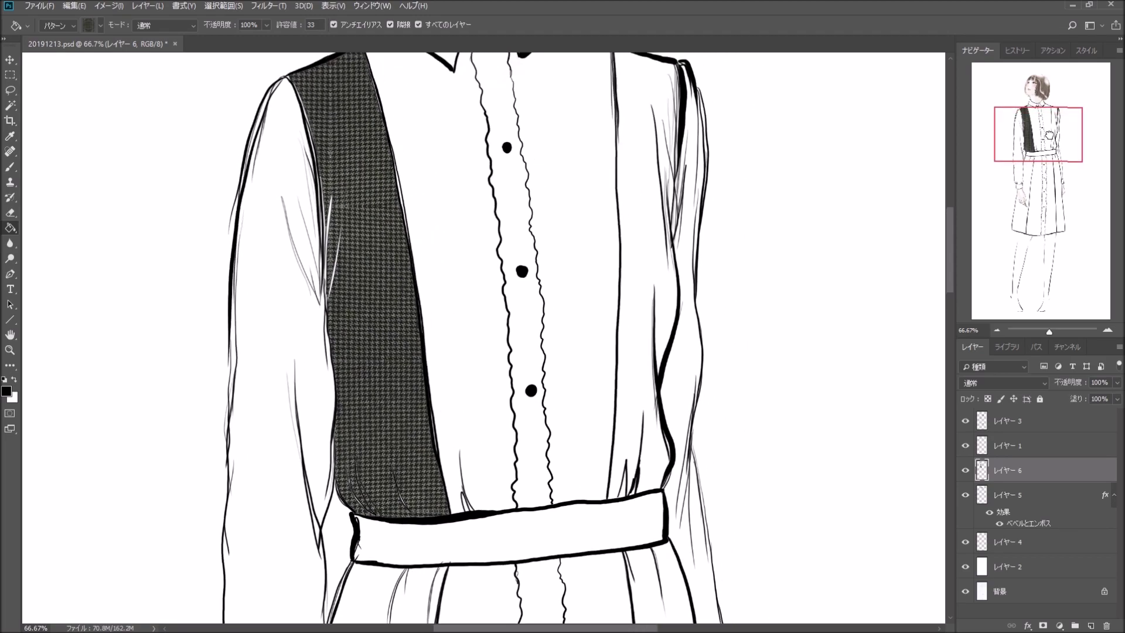
left_click_drag(1051, 134, 1050, 134)
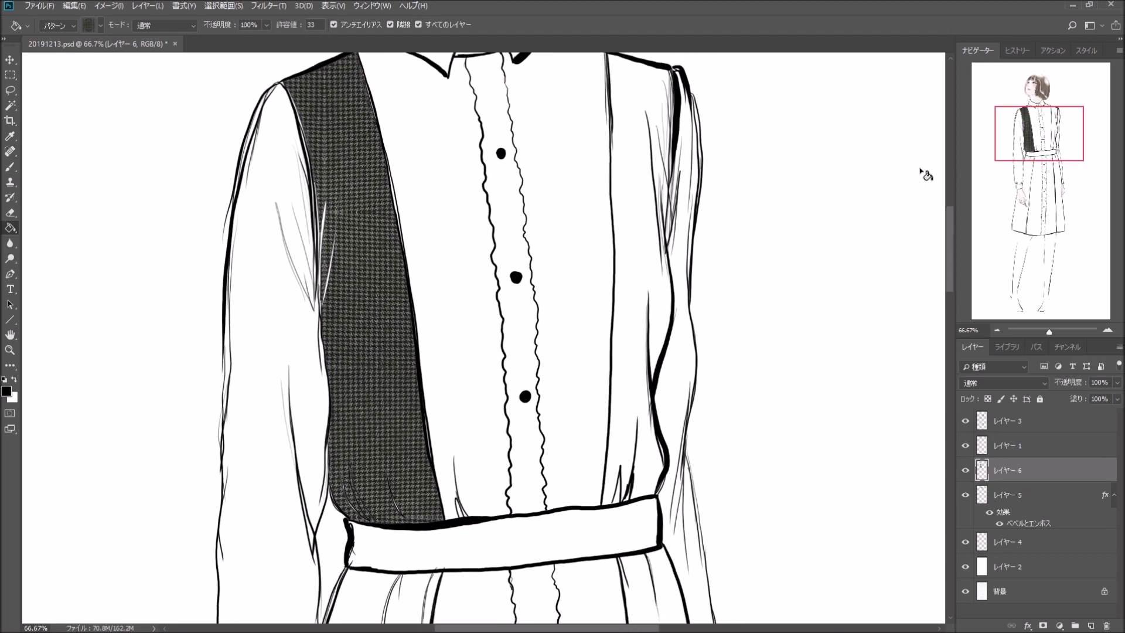
left_click(651, 273)
Step: Fill the right skirt panel with houndstooth, undoing a stray background fill
left_click(998, 332)
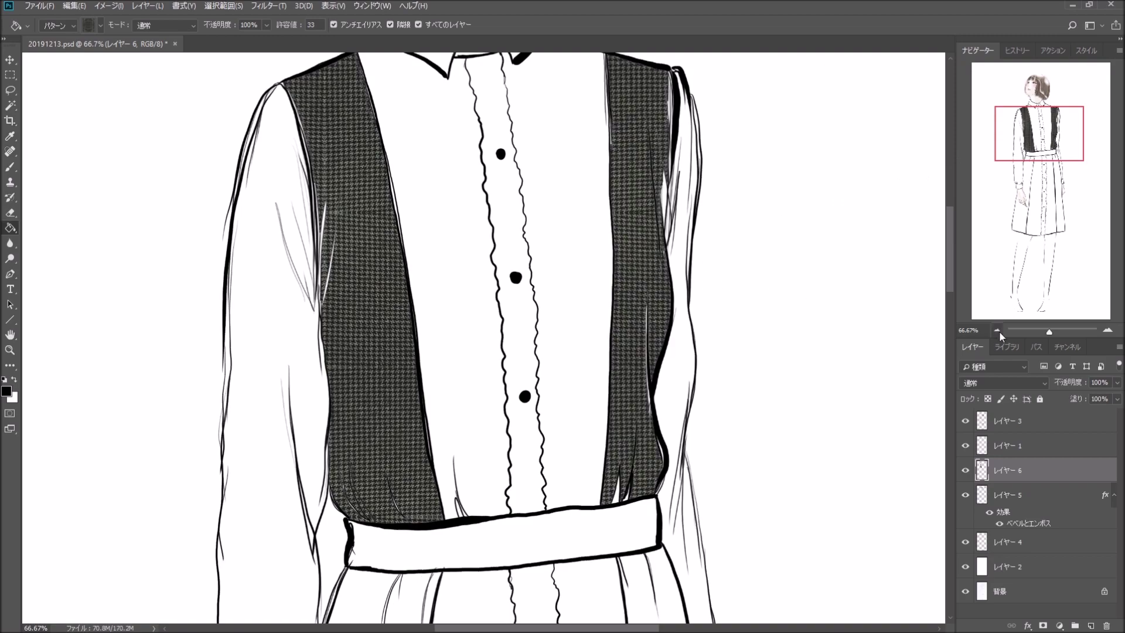
left_click(998, 331)
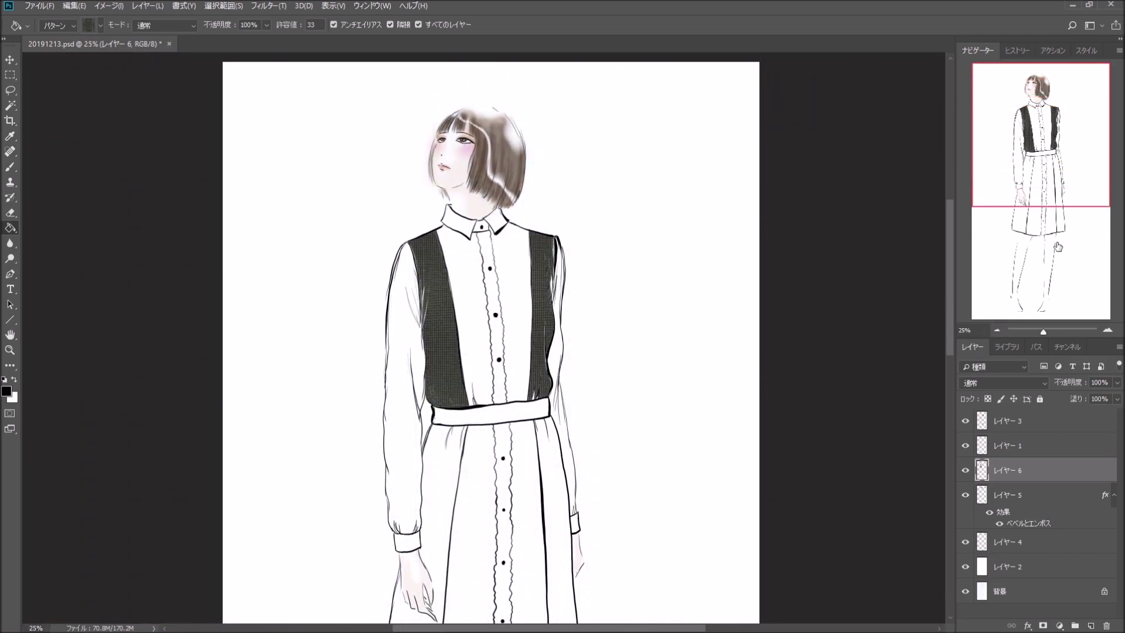
left_click_drag(1050, 159, 1050, 206)
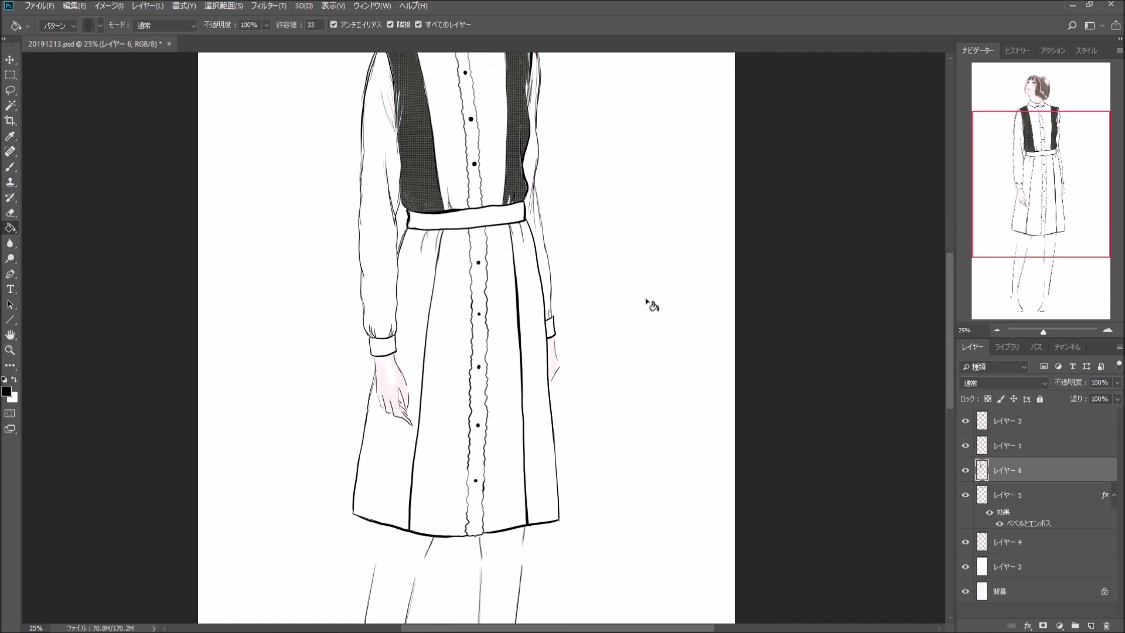
left_click(462, 385)
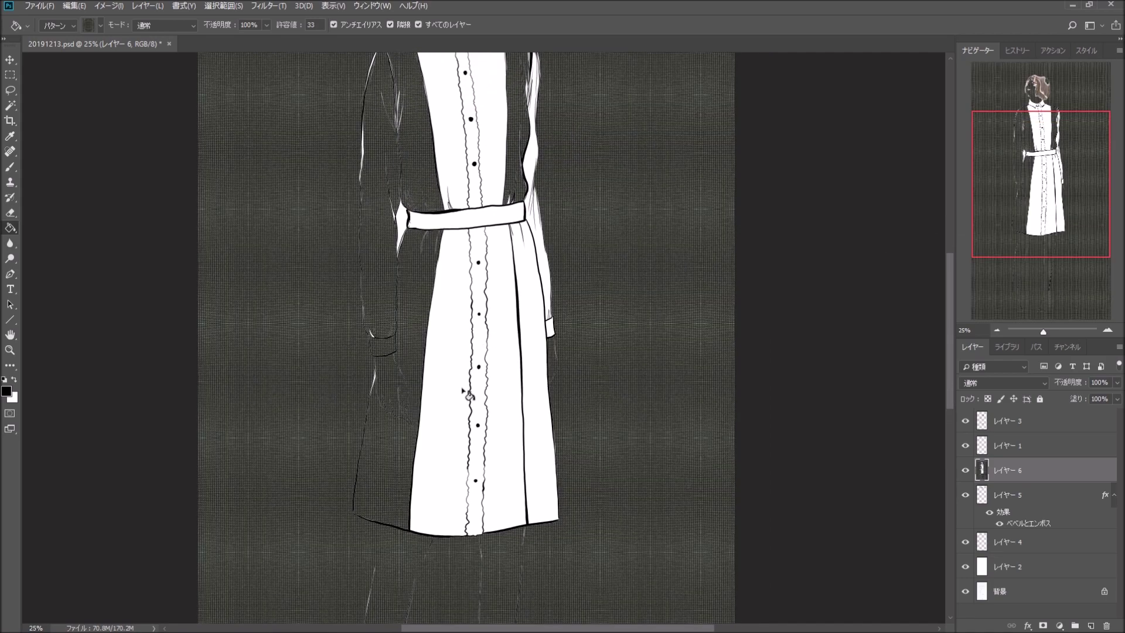
key("ctrl+z")
left_click(538, 411)
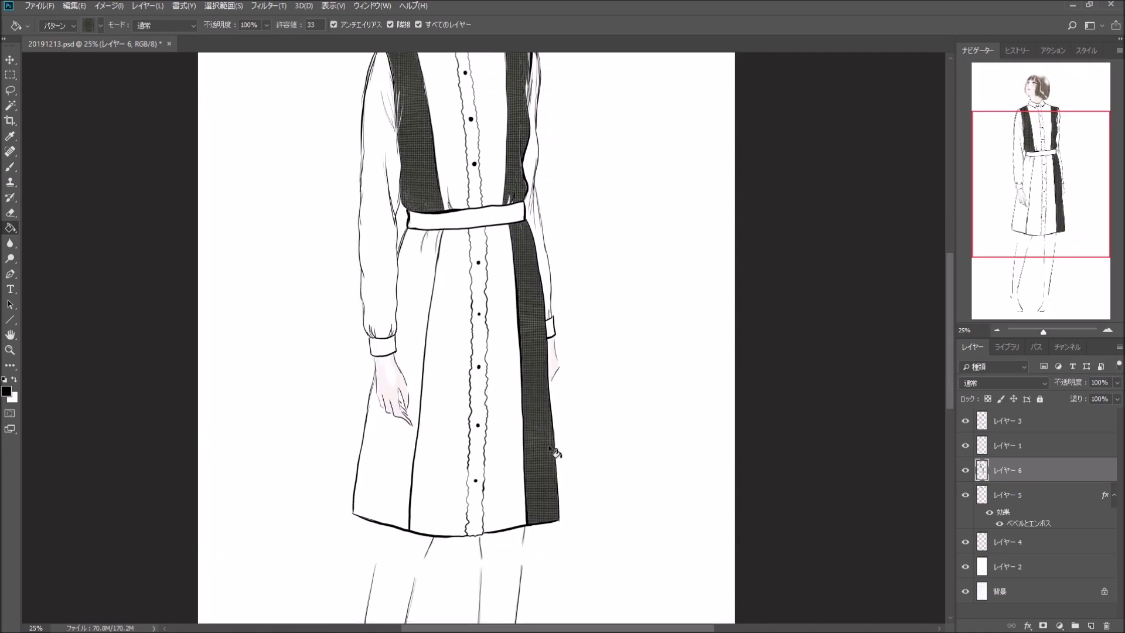
left_click(1108, 330)
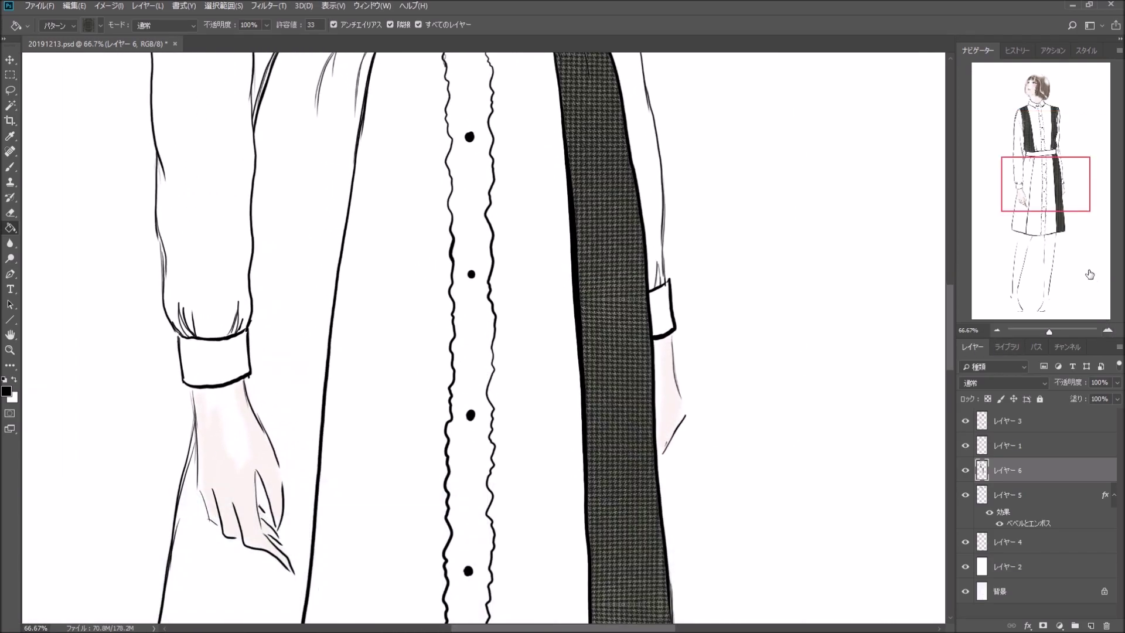
left_click_drag(1047, 192, 1027, 209)
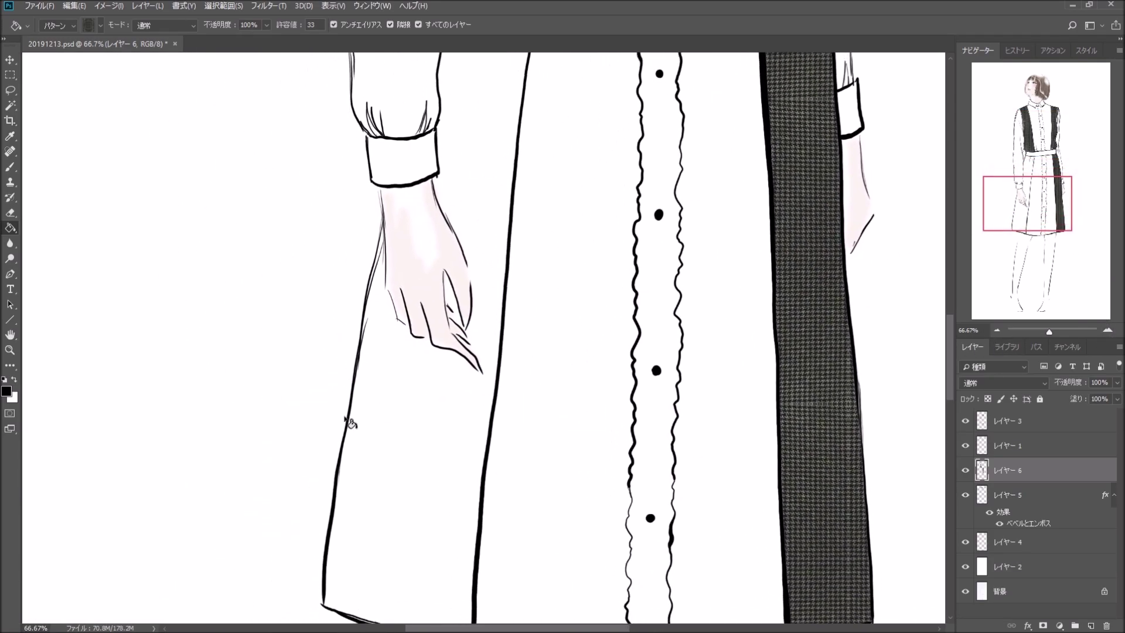
Step: Switch to the Pattern Stamp Tool and choose a dark pattern
left_click(10, 182)
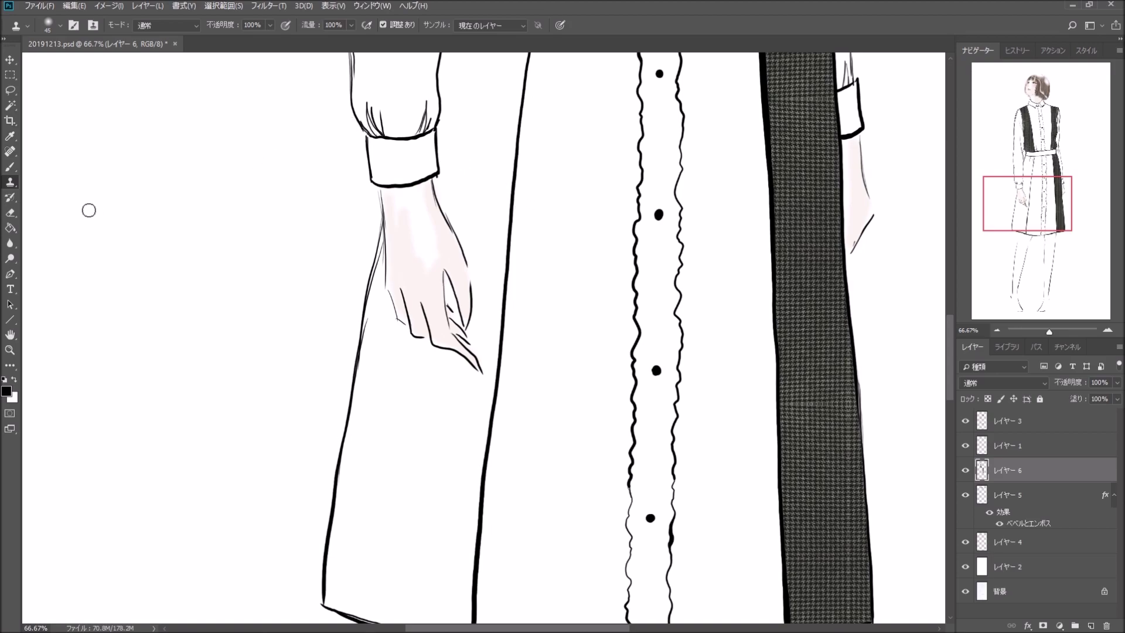
right_click(17, 184)
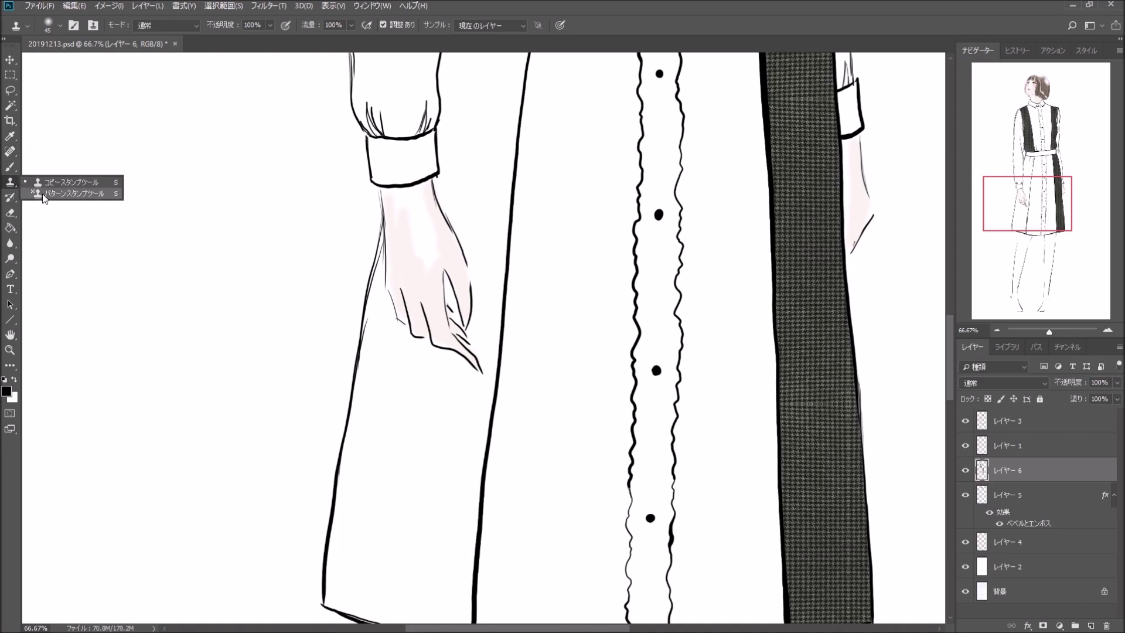
left_click(42, 194)
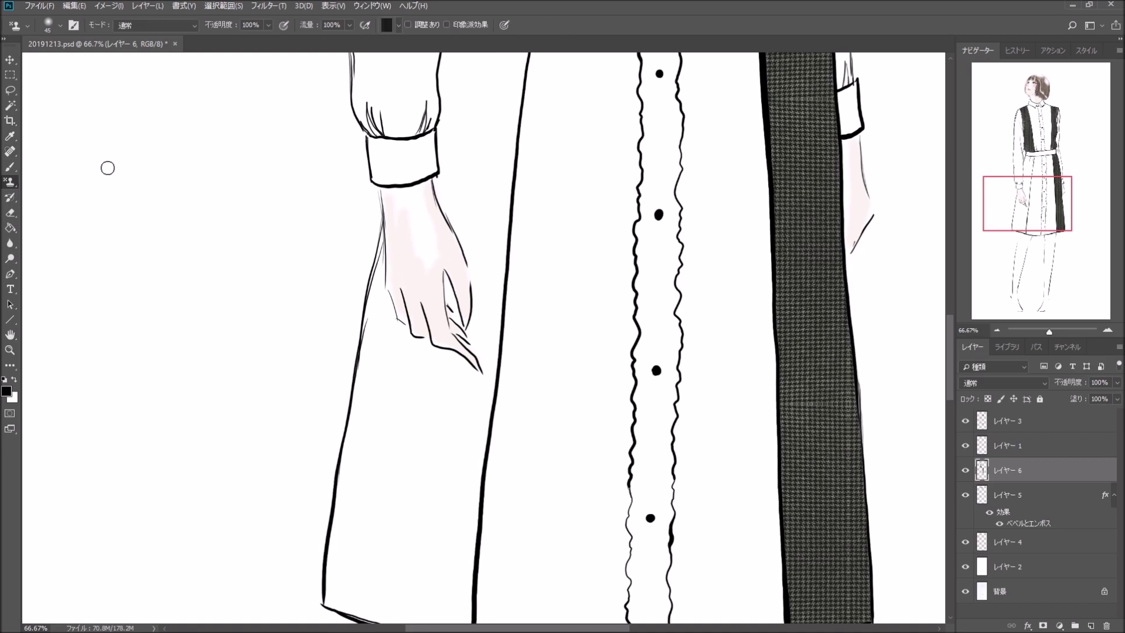
left_click(399, 28)
left_click(316, 559)
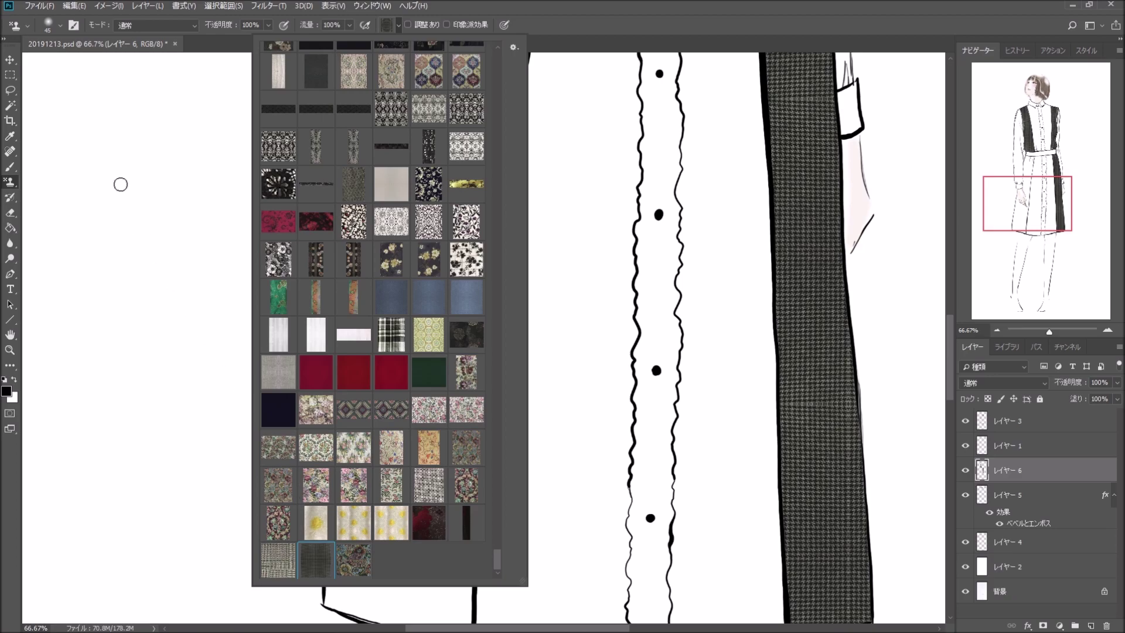
Step: Use a hard round 45 px tip and stamp pattern along the hand's right edge
left_click(59, 26)
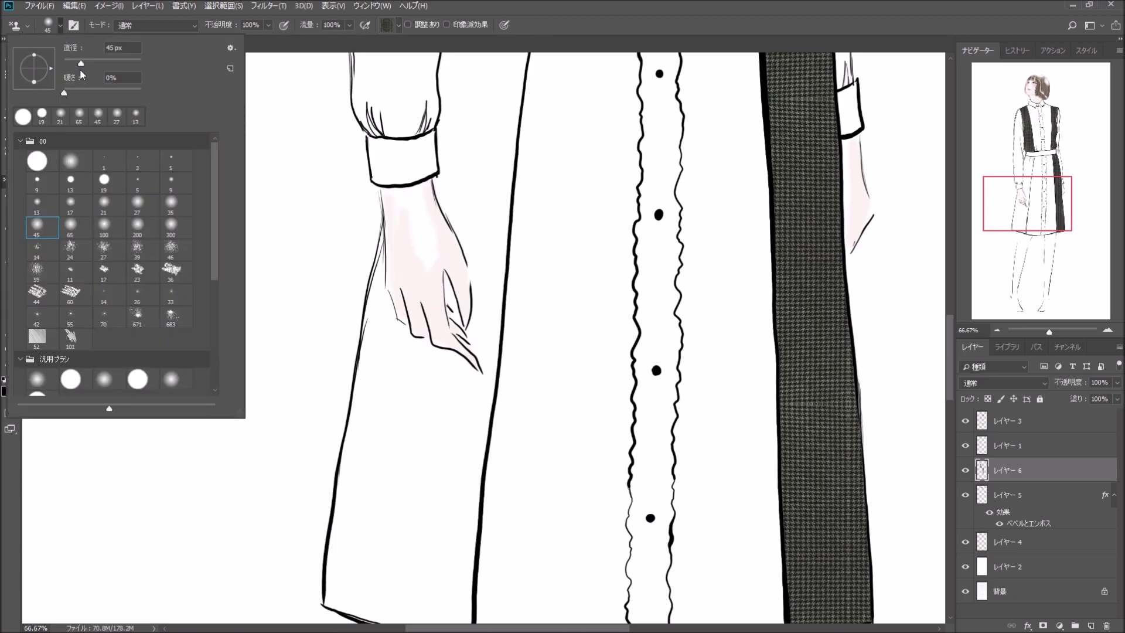
left_click(46, 166)
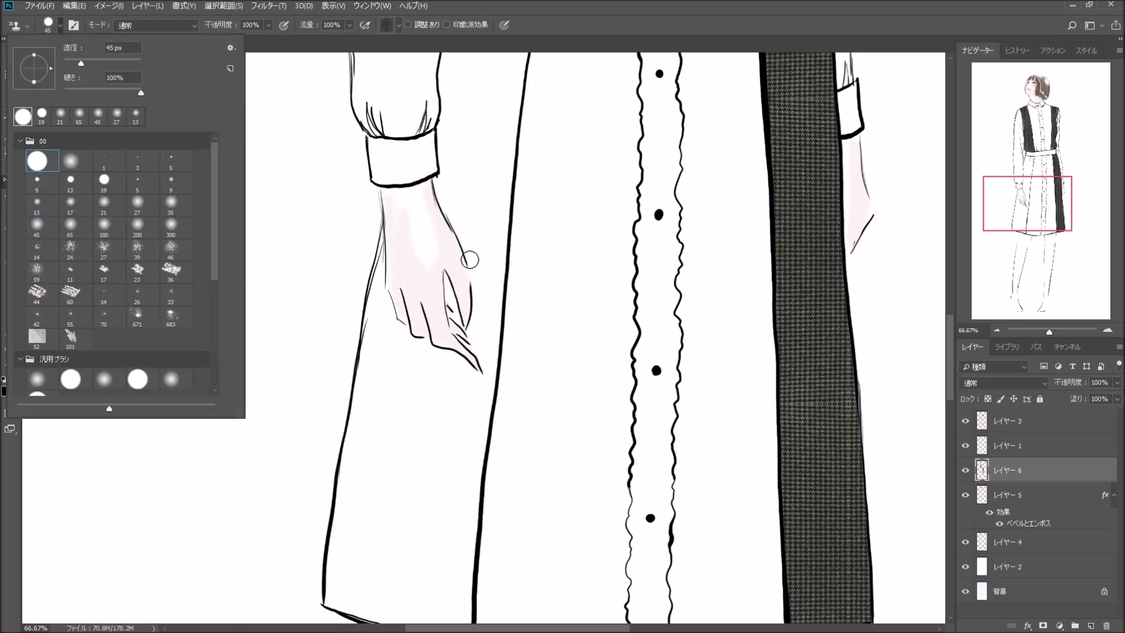
left_click(470, 259)
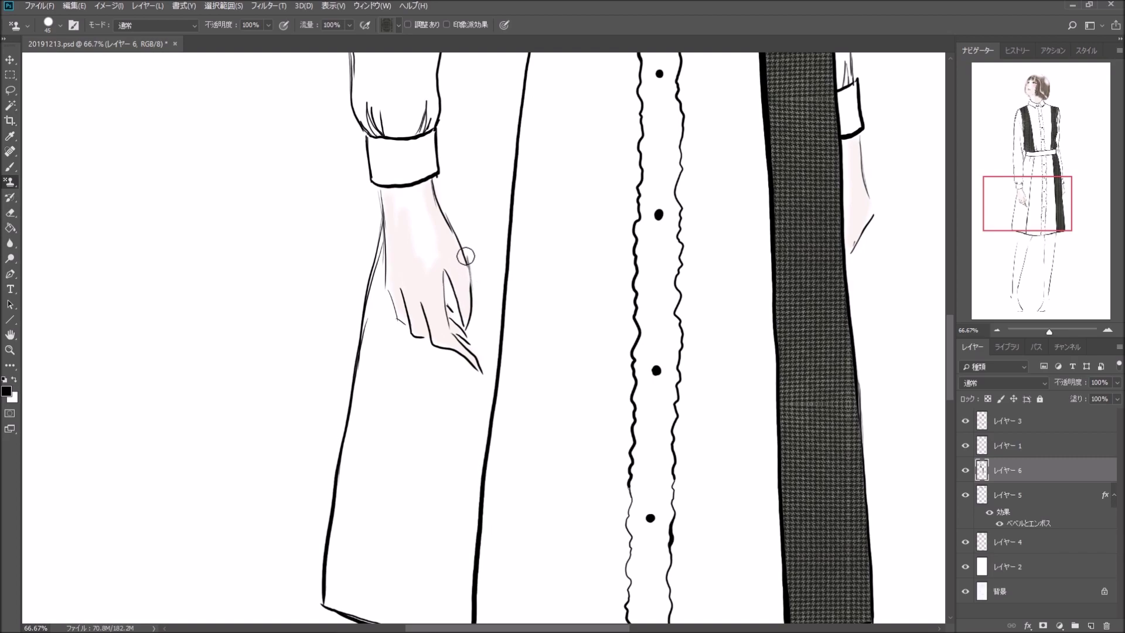
left_click_drag(466, 256, 471, 346)
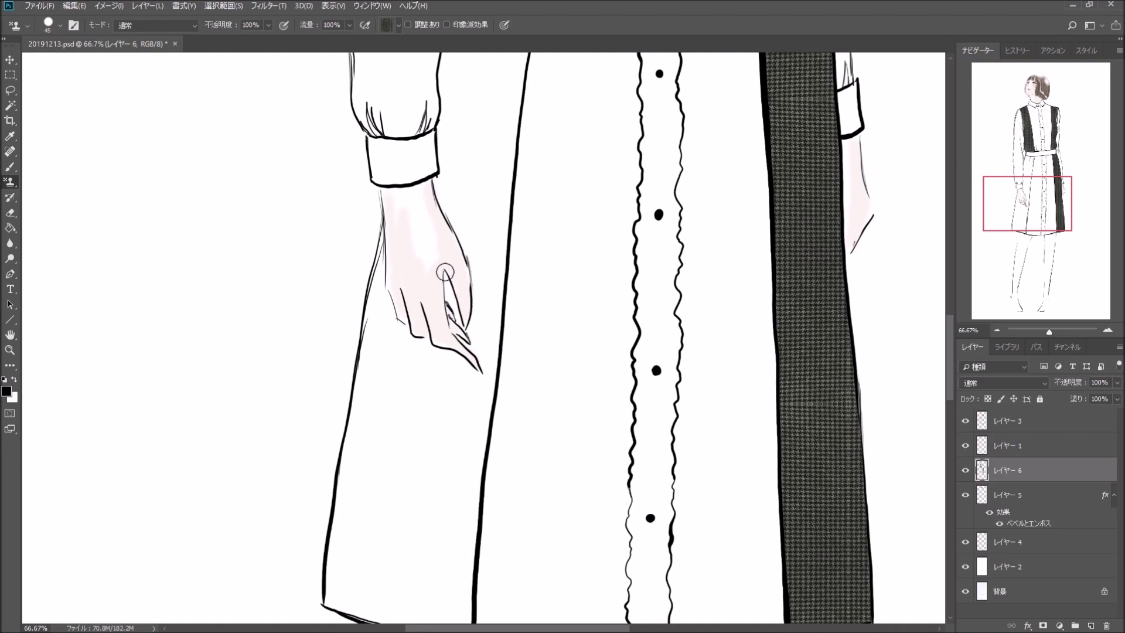
Step: Clone-stamp over the finger outline and try a houndstooth fill, undoing the background spill
mouse_move(445, 272)
left_mouse_down()
mouse_move(486, 378)
mouse_move(410, 330)
mouse_move(389, 295)
left_mouse_up()
left_click(11, 228)
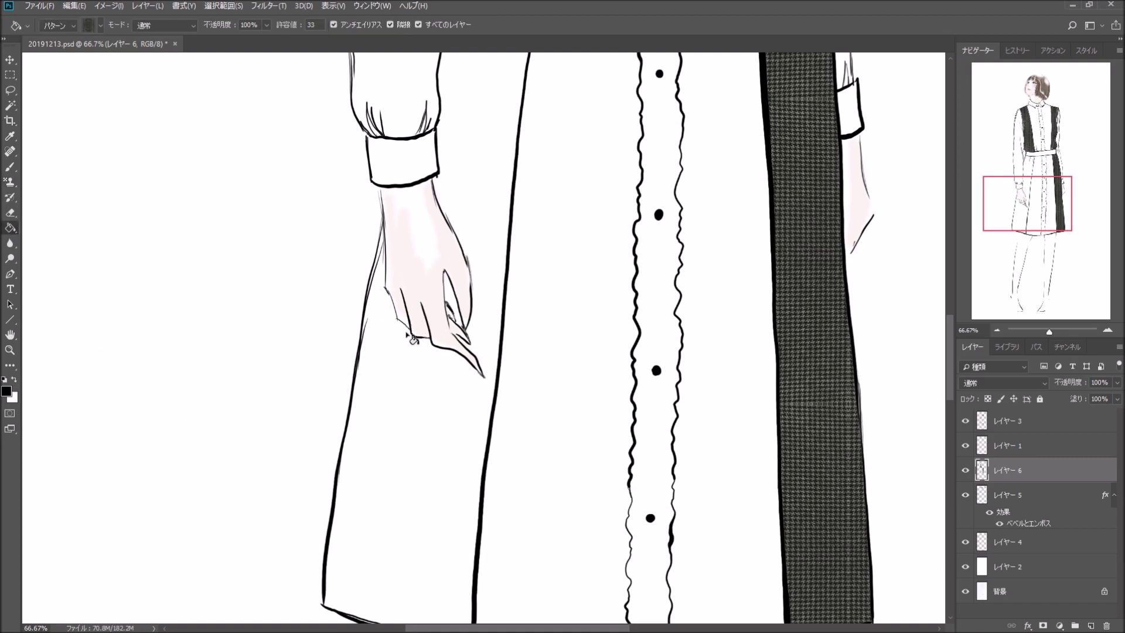
left_click(472, 381)
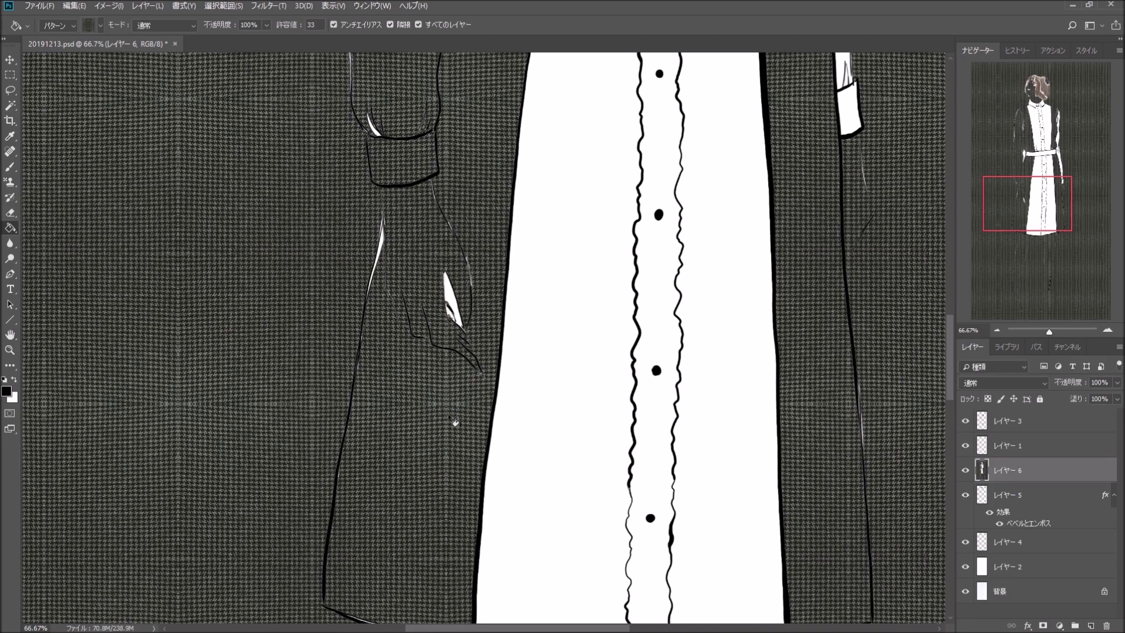
key("ctrl+z")
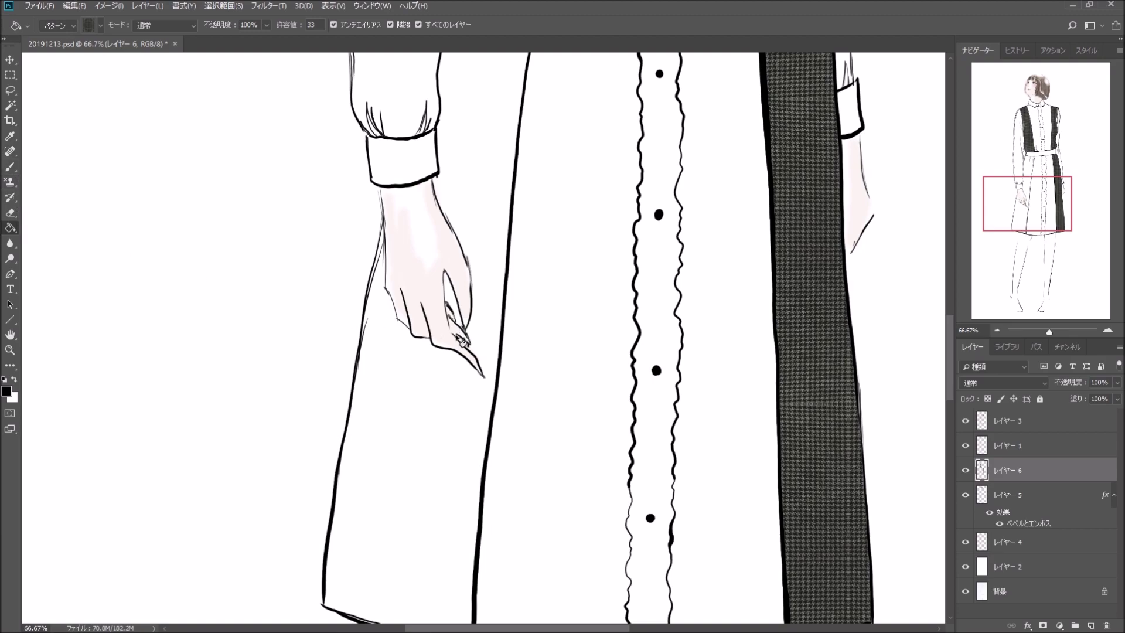
Step: Pattern-fill the left skirt panel and the gap between the fingers with houndstooth
left_click(12, 182)
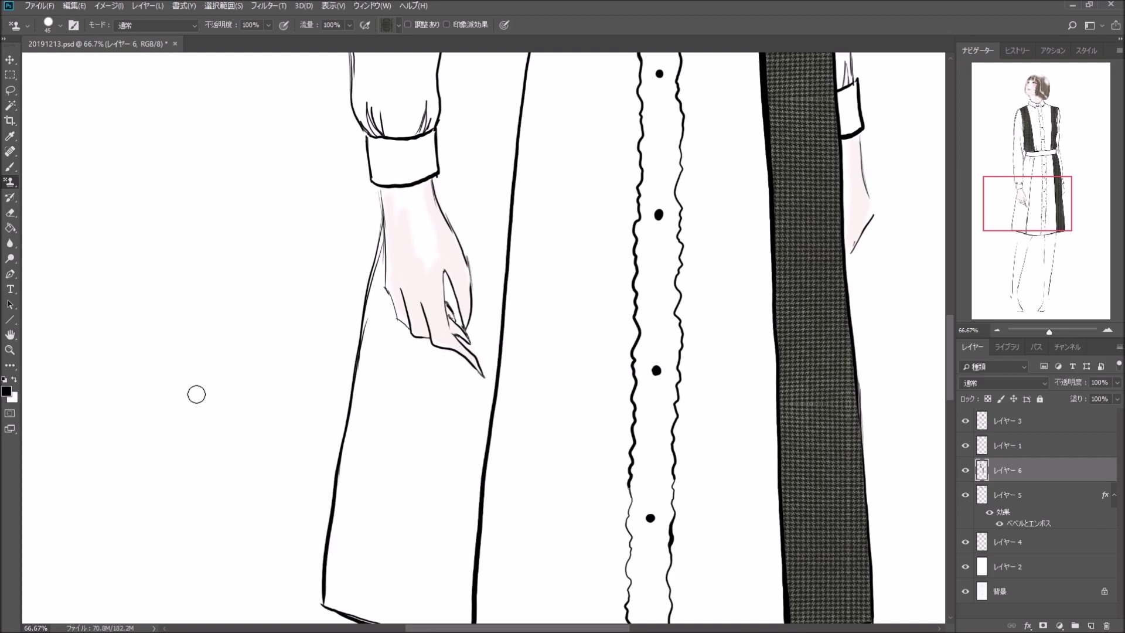
key("g")
left_click(434, 408)
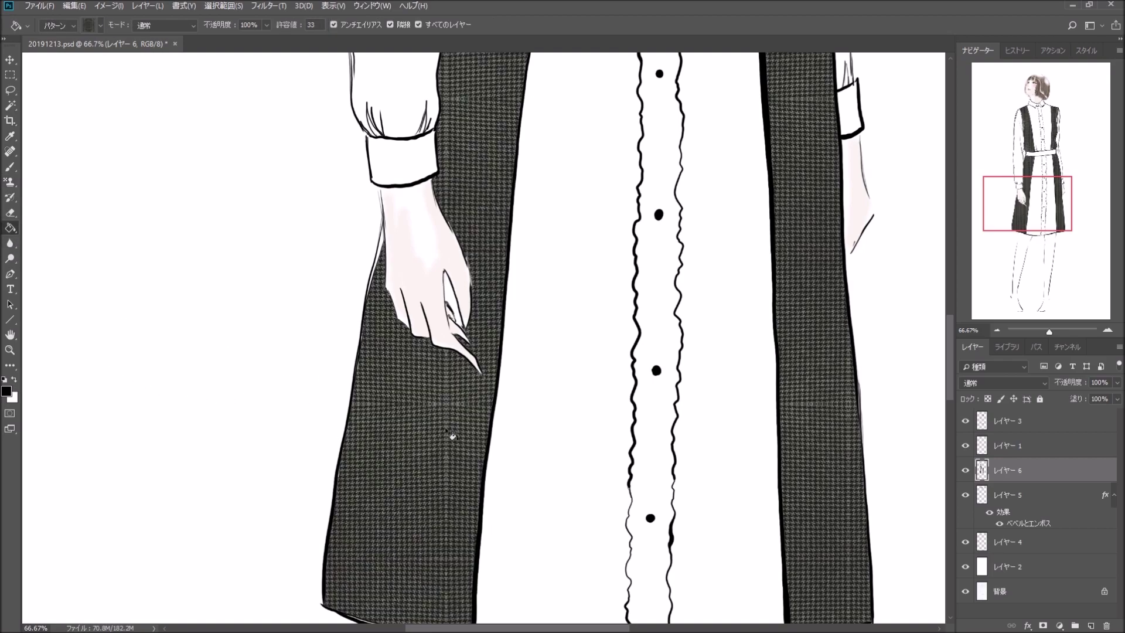
left_click(460, 310)
mouse_move(1045, 202)
left_mouse_down()
mouse_move(1041, 225)
mouse_move(1046, 153)
left_mouse_up()
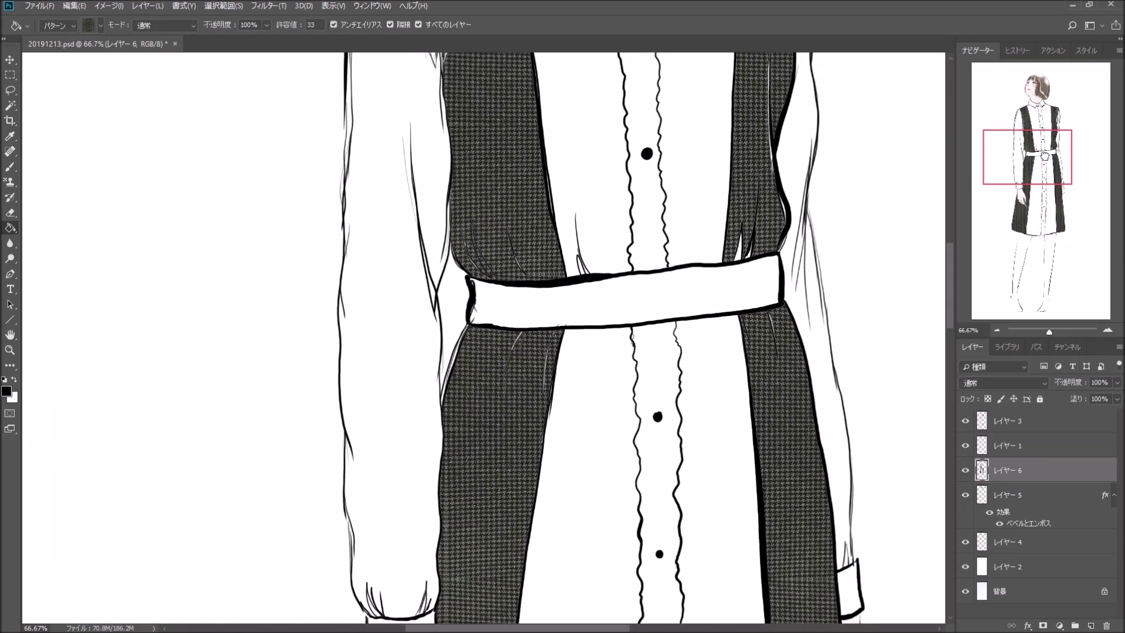
Step: Fill the white gap below the belt with houndstooth and toggle layer visibility to check fills
left_click_drag(1045, 153, 1045, 155)
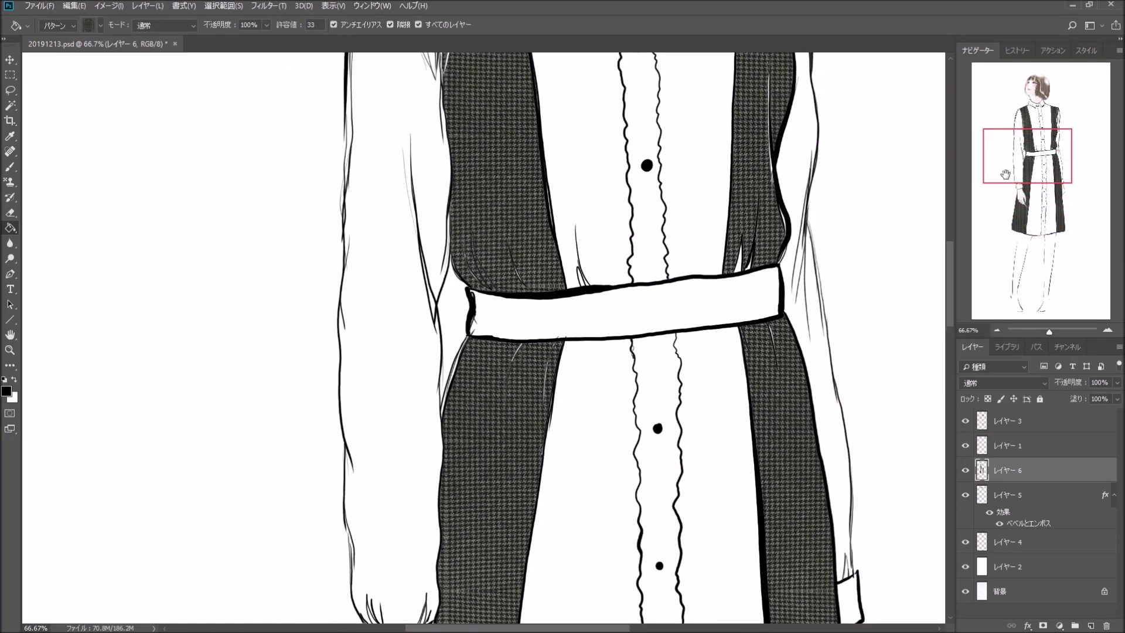
left_click(463, 373)
left_click(966, 495)
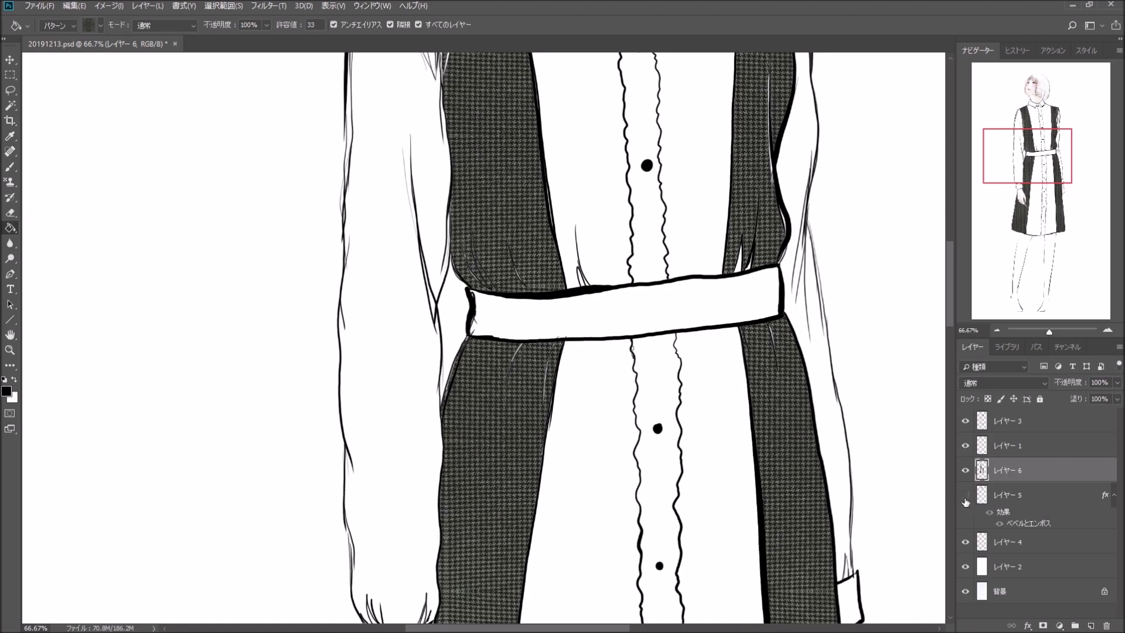
left_click(965, 499)
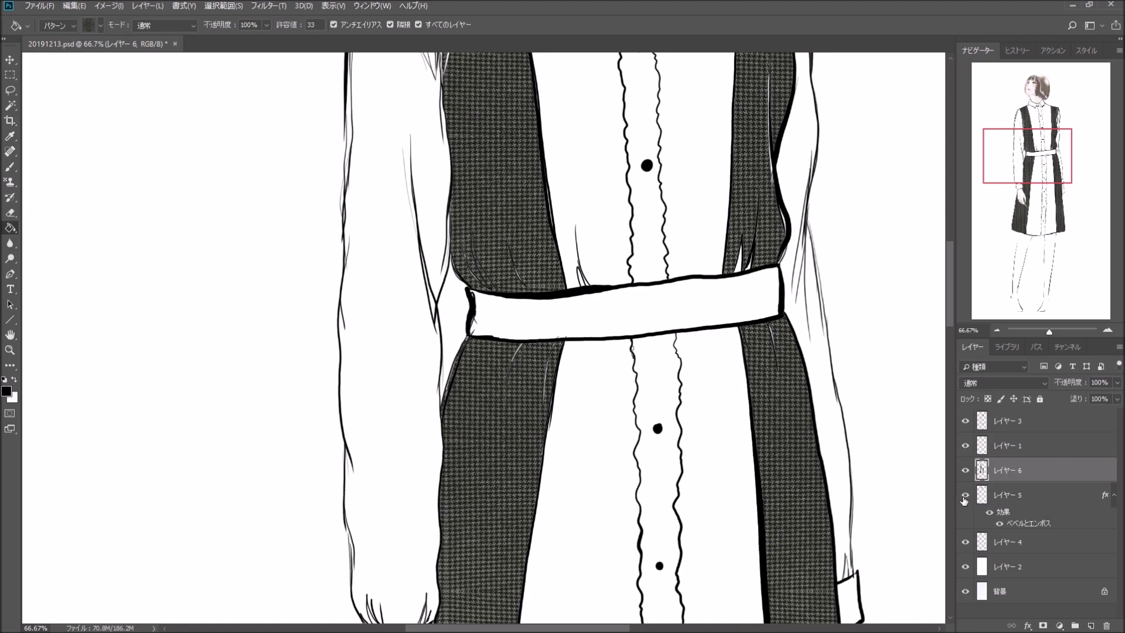
left_click(967, 443)
left_click(966, 430)
left_click(966, 422)
left_click(966, 423)
left_click(966, 567)
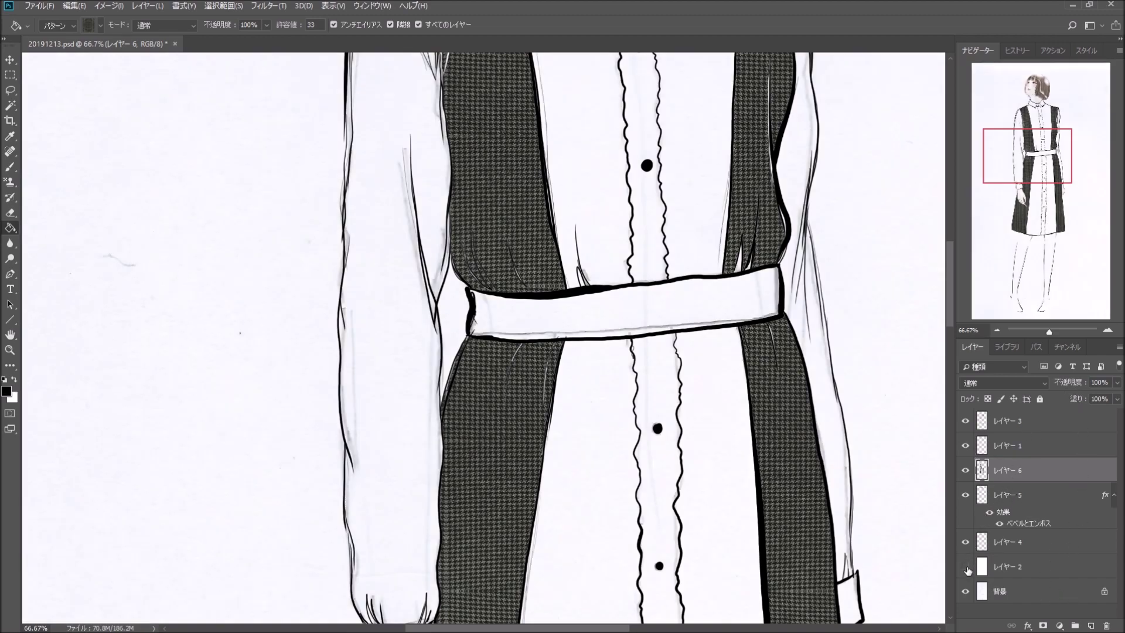
Step: Zoom out to view the whole figure, then zoom back in to 25%
left_click(999, 331)
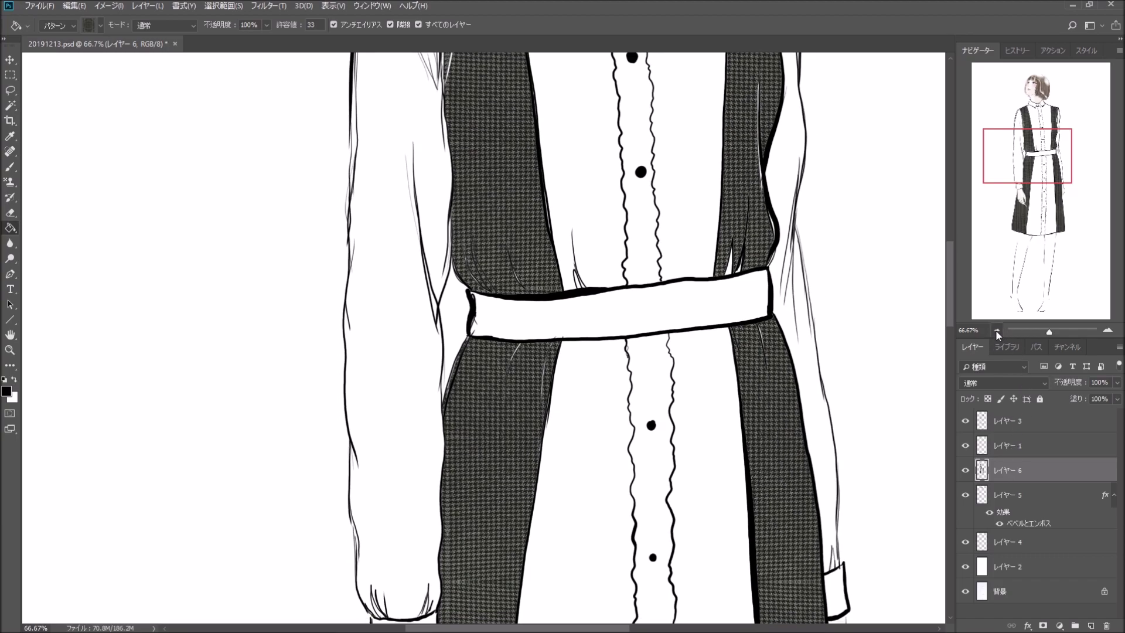
left_click(999, 331)
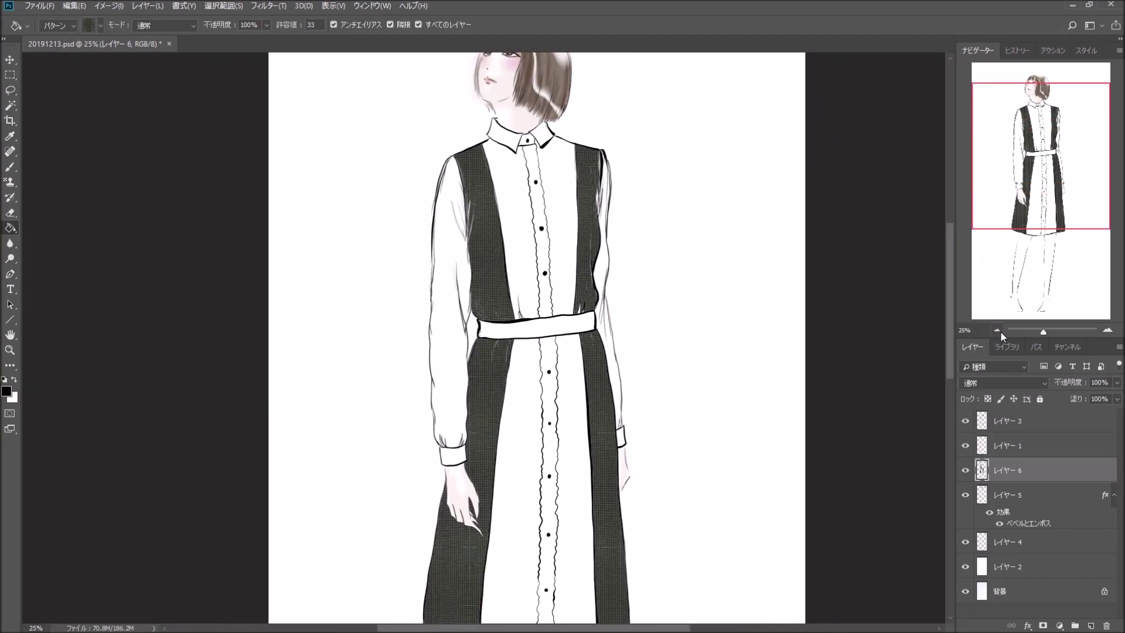
left_click(998, 331)
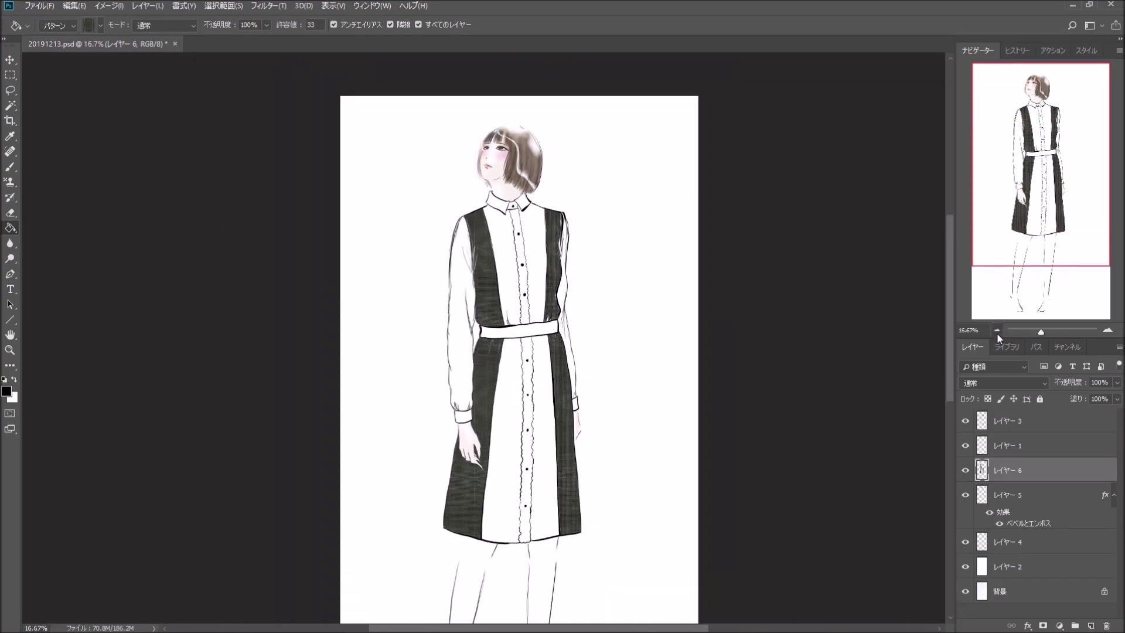
left_click(1108, 331)
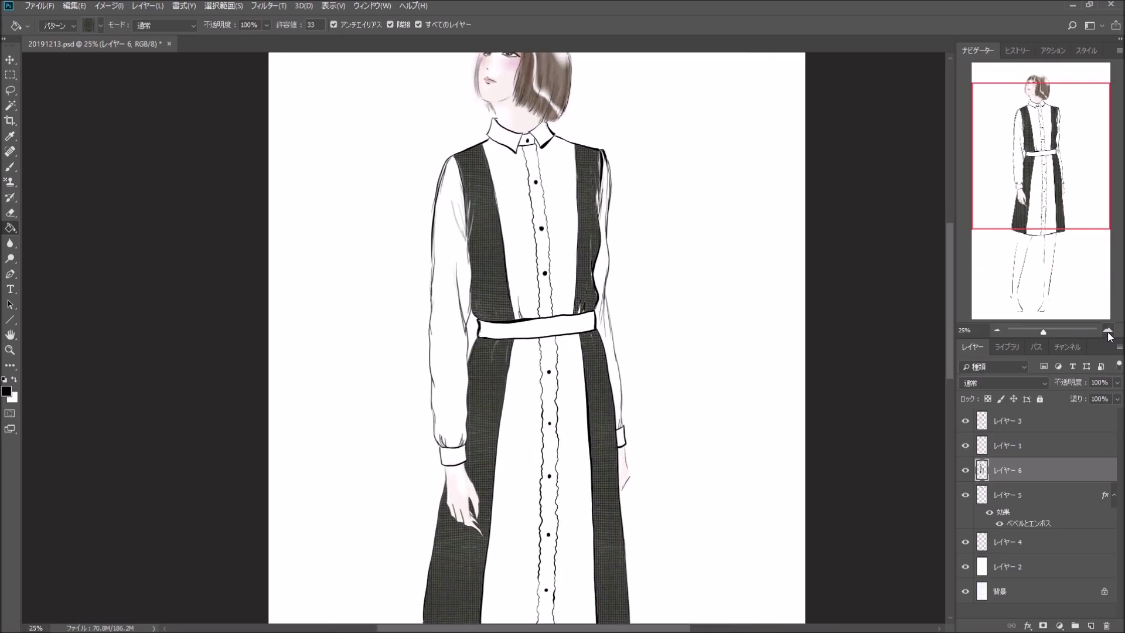
Step: Give レイヤー 6 an Inner Shadow at 26% opacity, 24 px distance and 62 px size, then add レイヤー 7
key("h")
double_click(1044, 470)
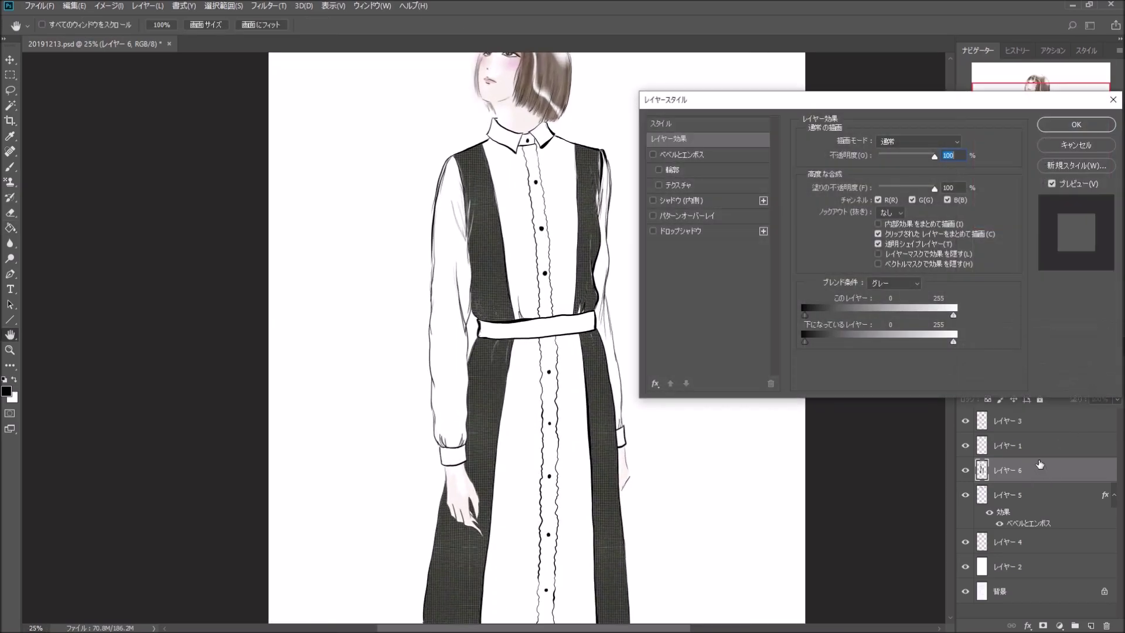
left_click(653, 201)
left_click(727, 204)
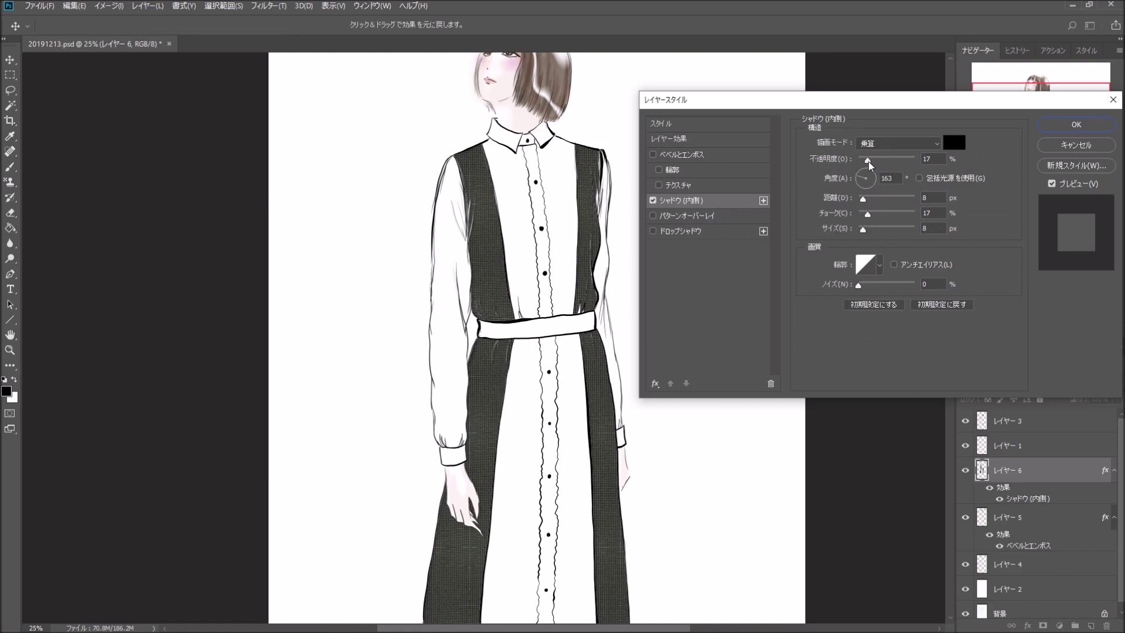
left_click_drag(869, 160, 873, 160)
left_click_drag(862, 199, 877, 230)
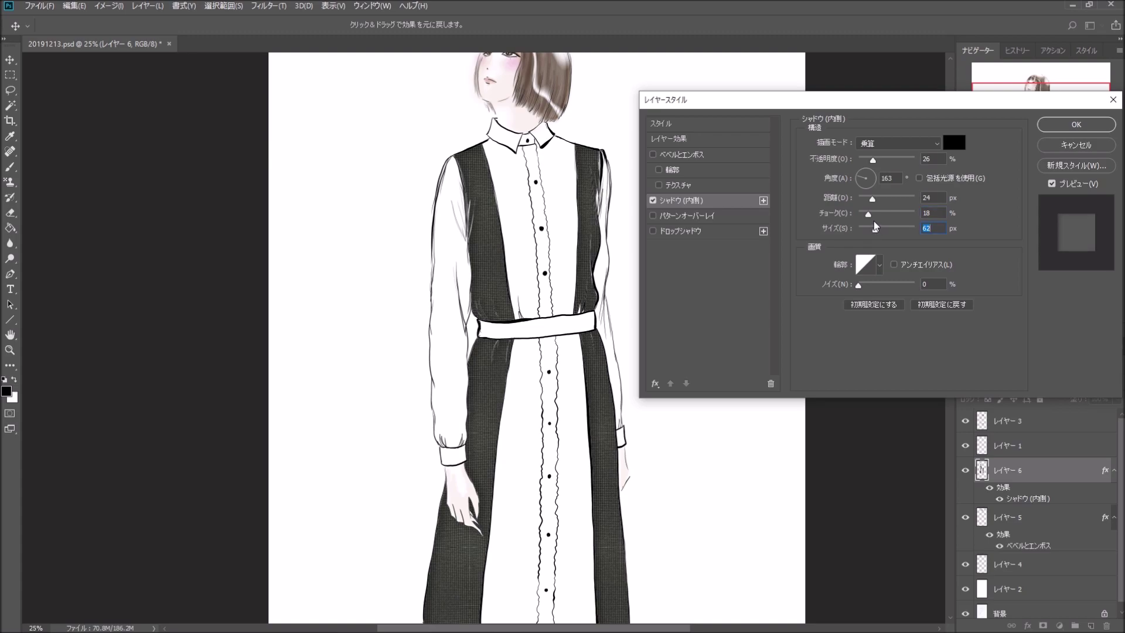
left_click(1080, 125)
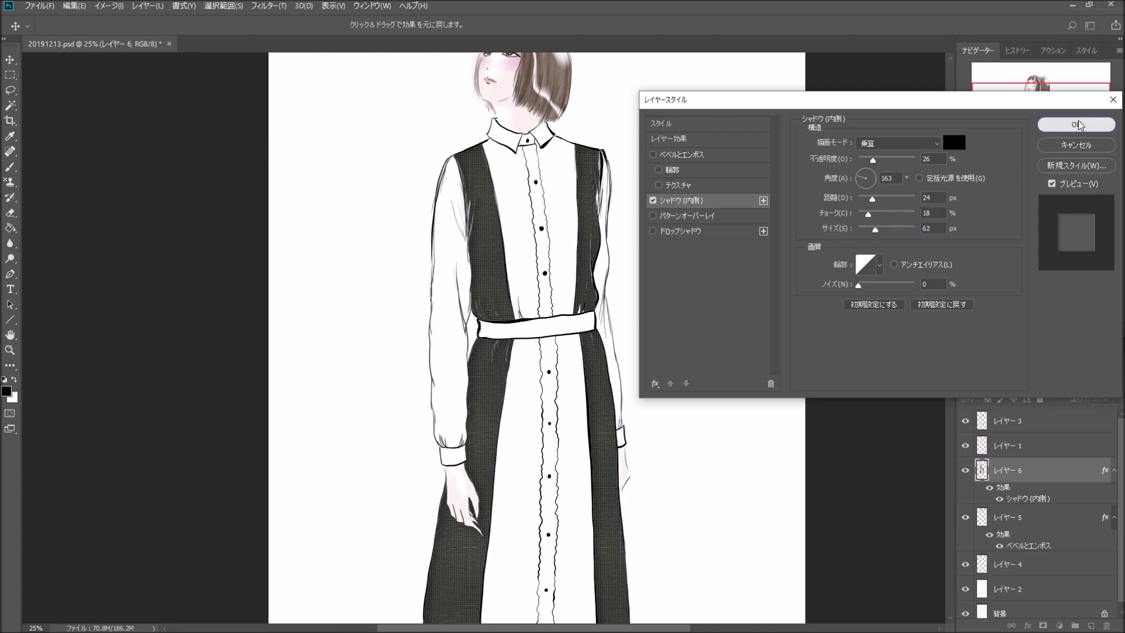
left_click(1092, 624)
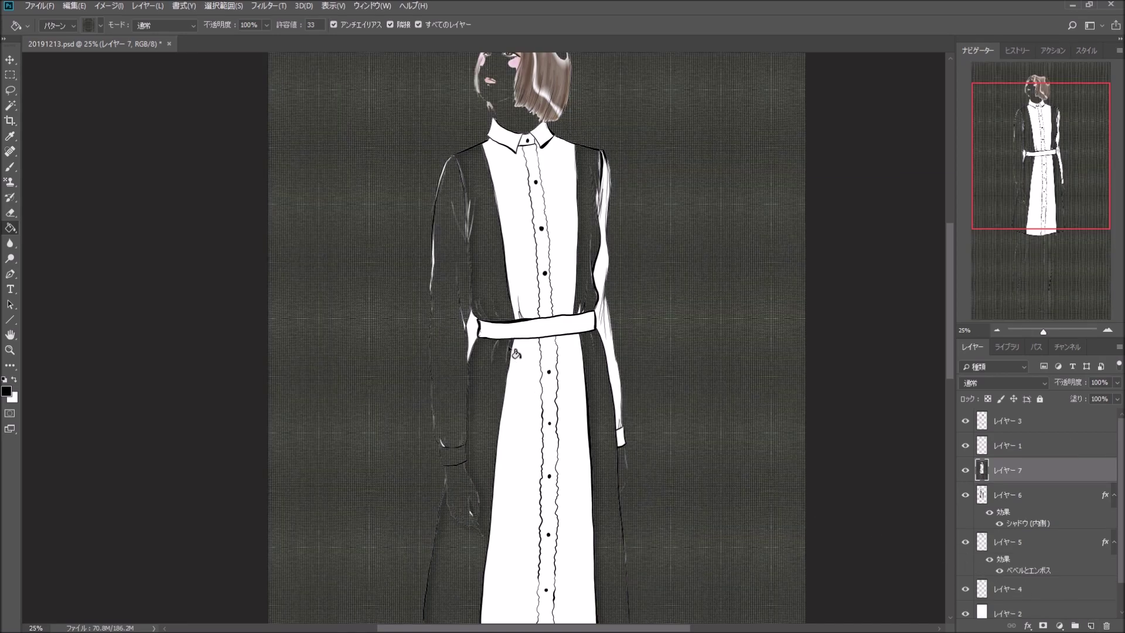
Step: Fill the right sleeve with houndstooth on レイヤー 7, undoing the background overflow
left_click(511, 354)
key("ctrl+z")
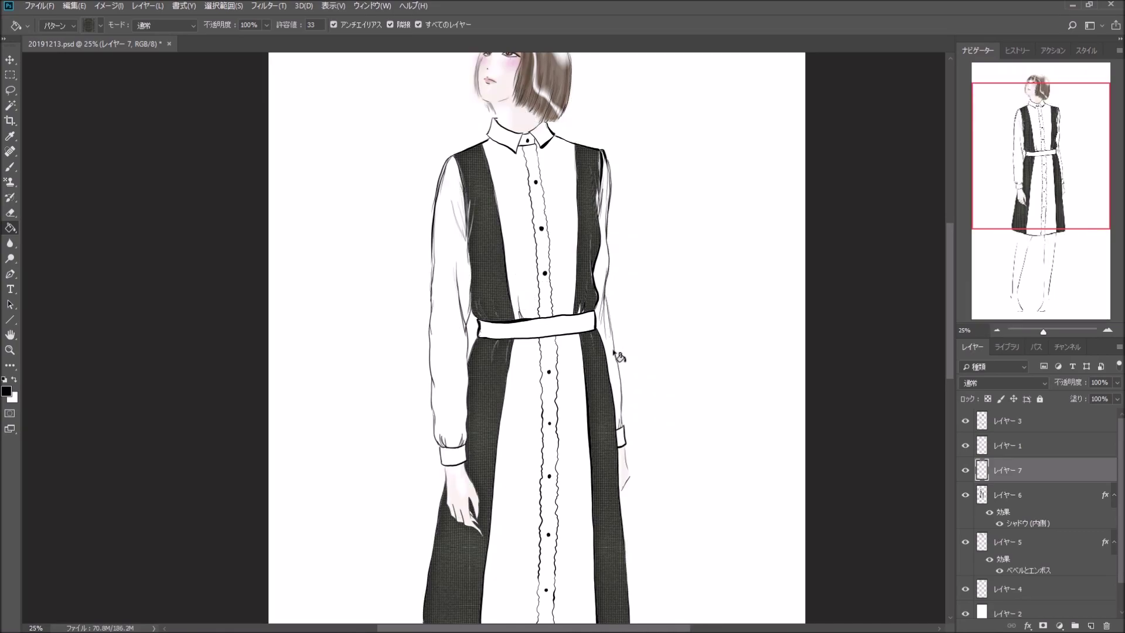
left_click(616, 354)
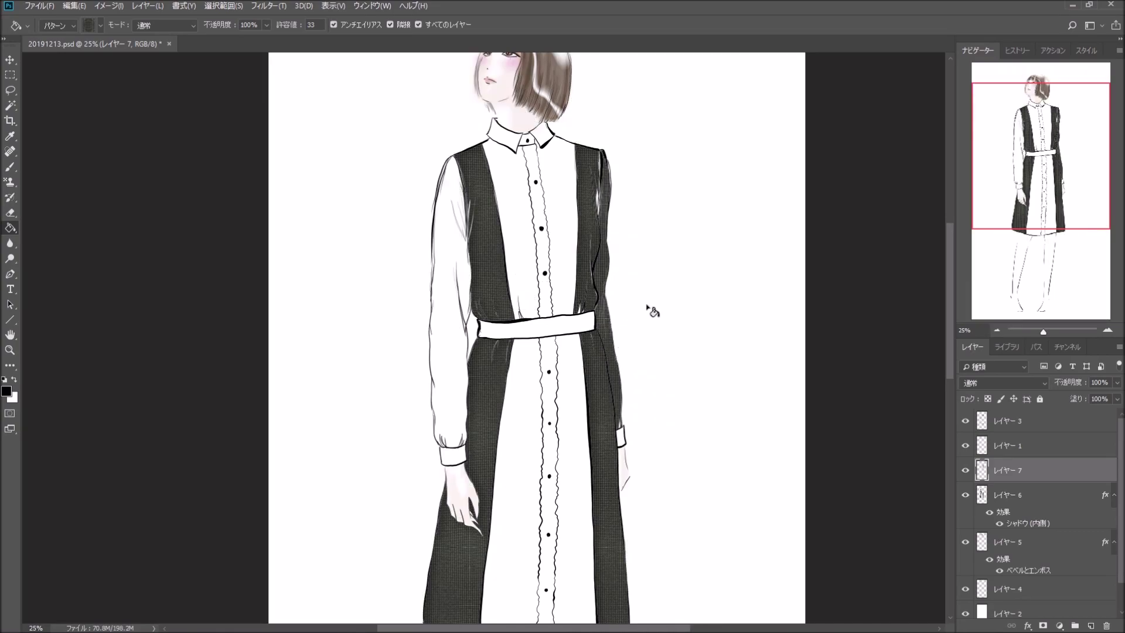
left_click(1108, 330)
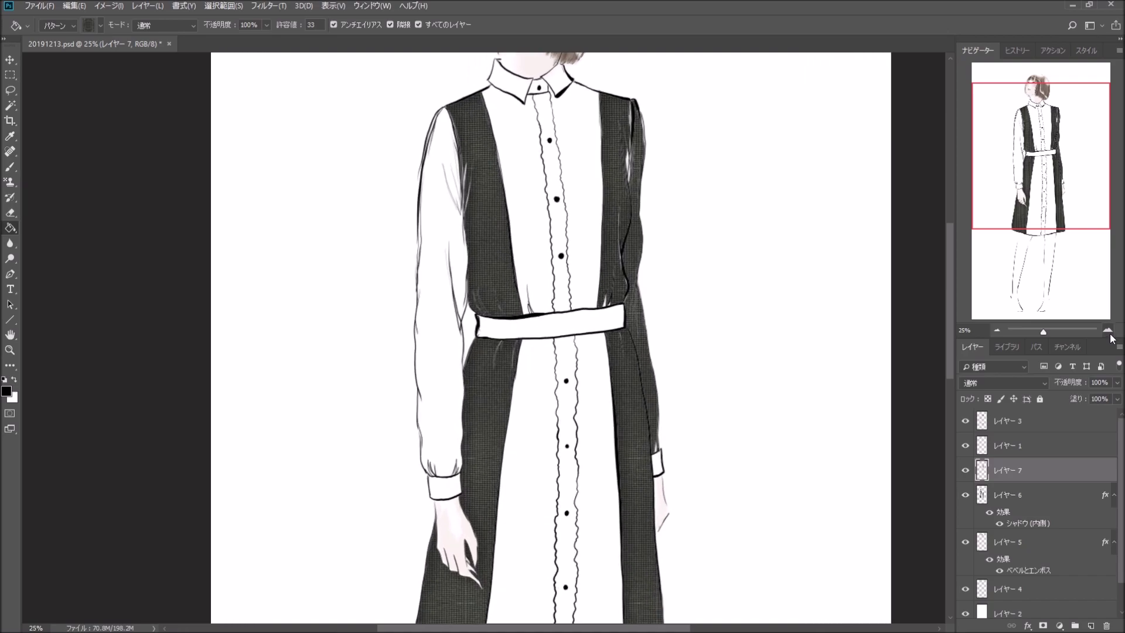
mouse_move(1047, 183)
left_mouse_down()
mouse_move(1029, 147)
mouse_move(1026, 181)
left_mouse_up()
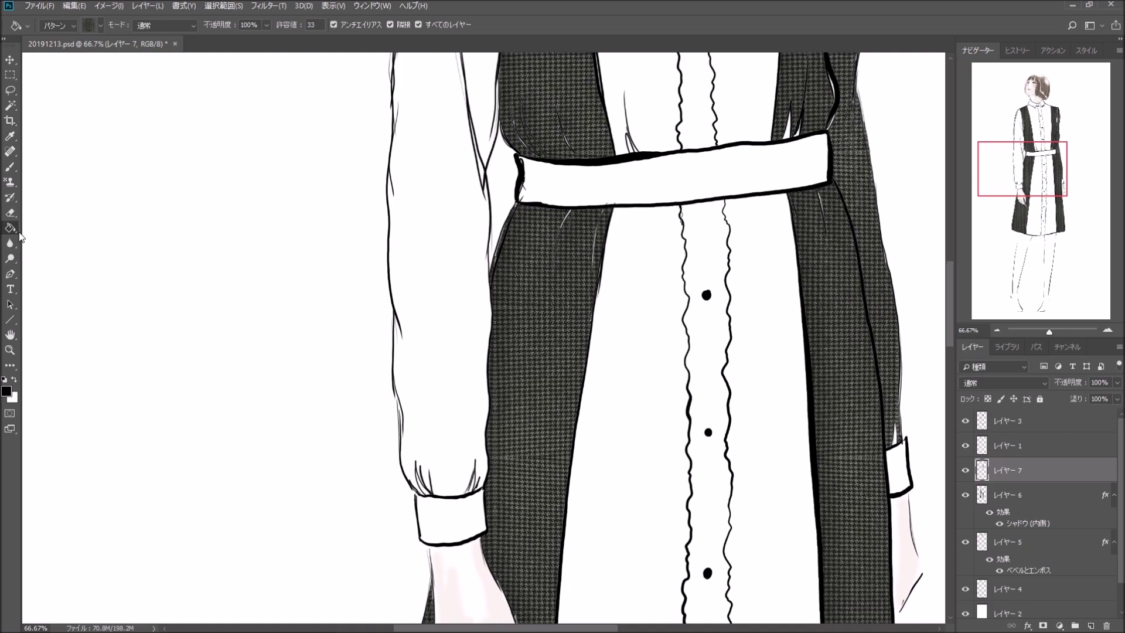
Step: Patch the left sleeve edge with Clone Stamp and fill the left sleeve with houndstooth
left_click(10, 181)
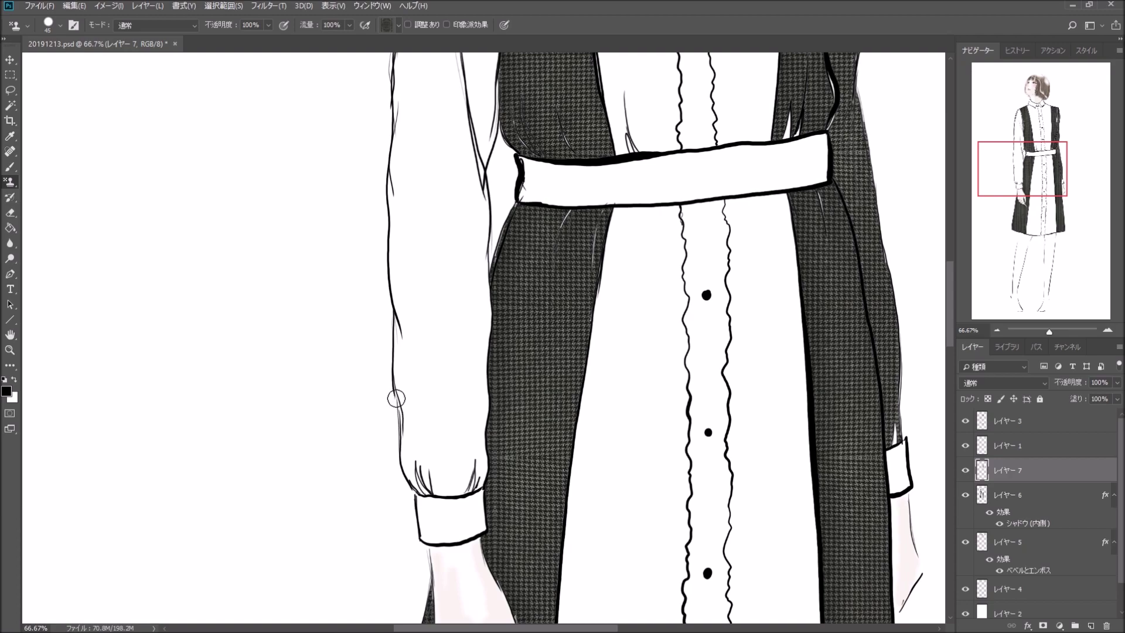
left_click_drag(399, 413, 400, 416)
key("g")
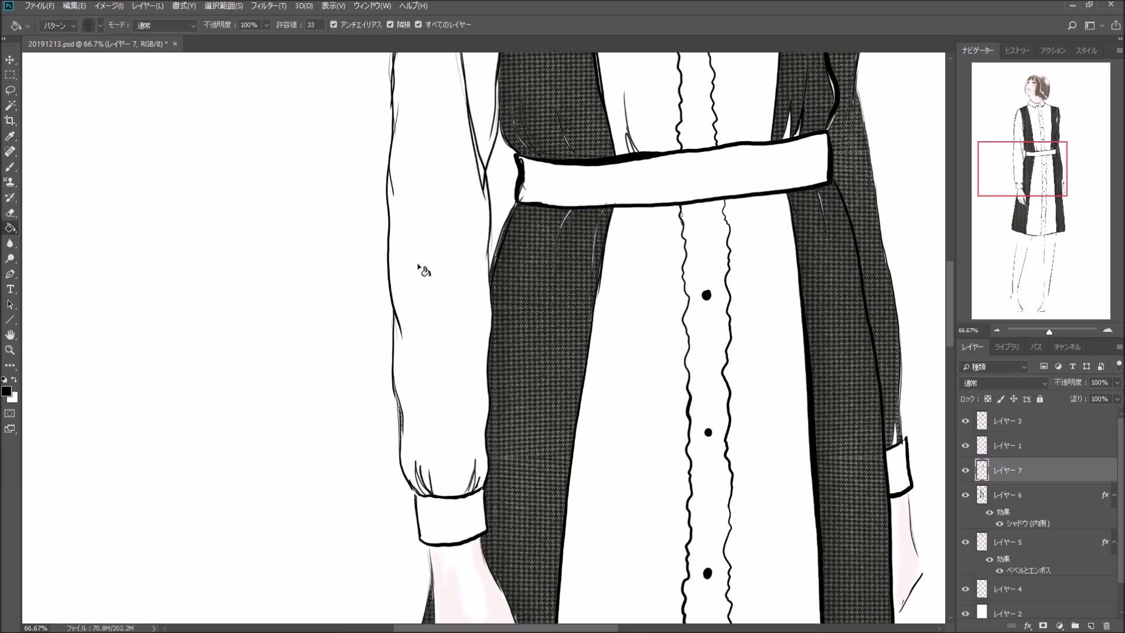
left_click(422, 271)
left_click(997, 330)
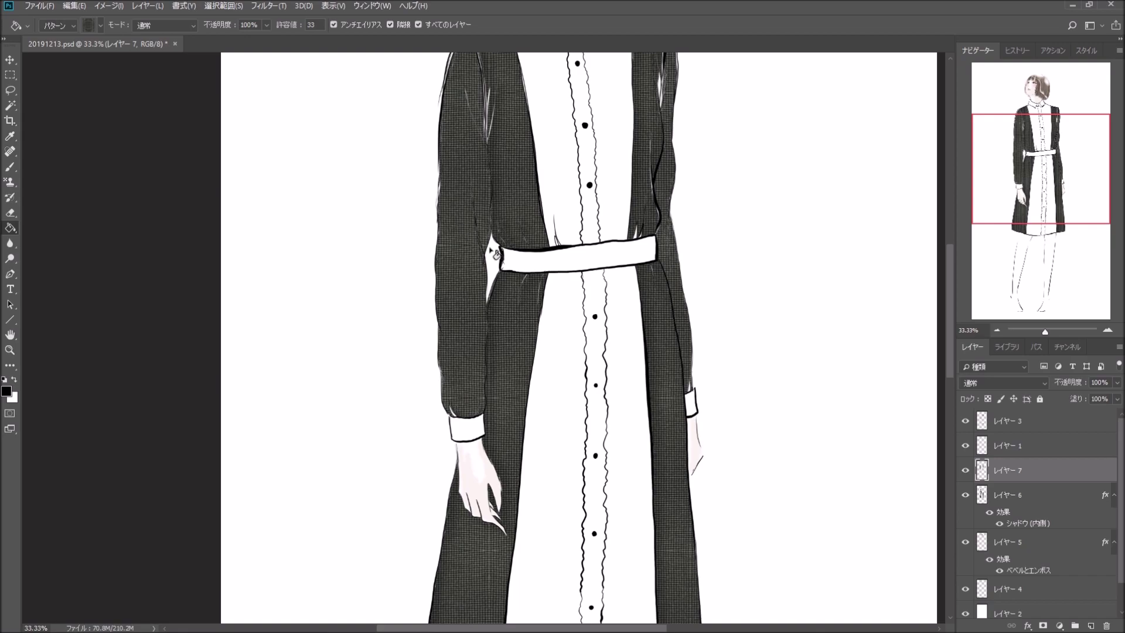
left_click_drag(1055, 183, 1062, 163)
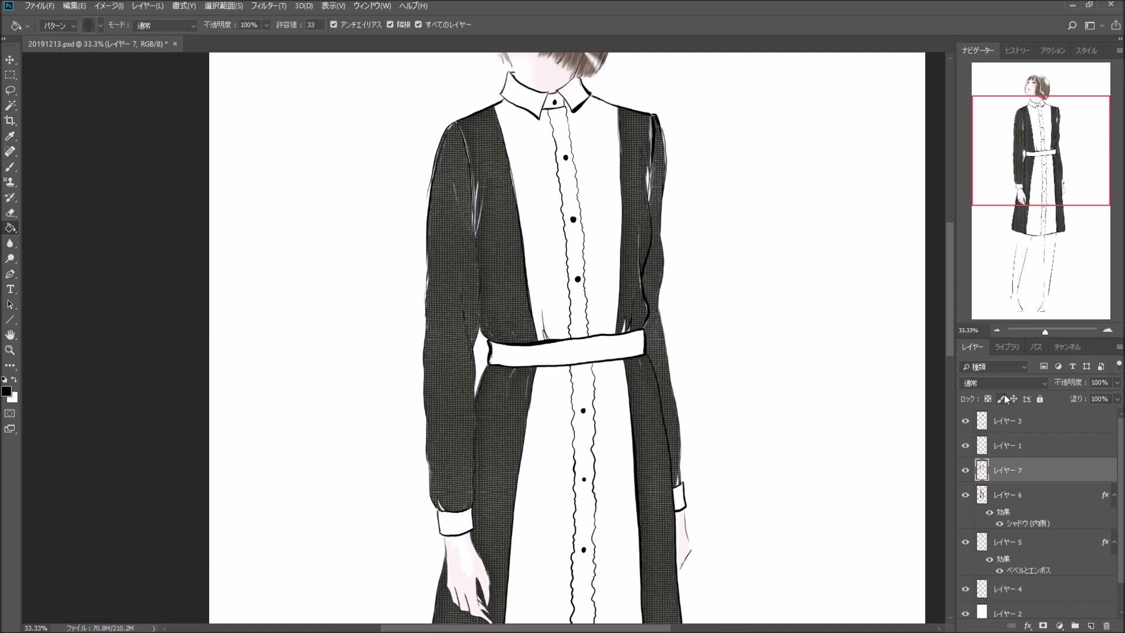
Step: Add an Inner Shadow to the sleeve layer レイヤー 7 with its size raised to 68 px
double_click(1062, 476)
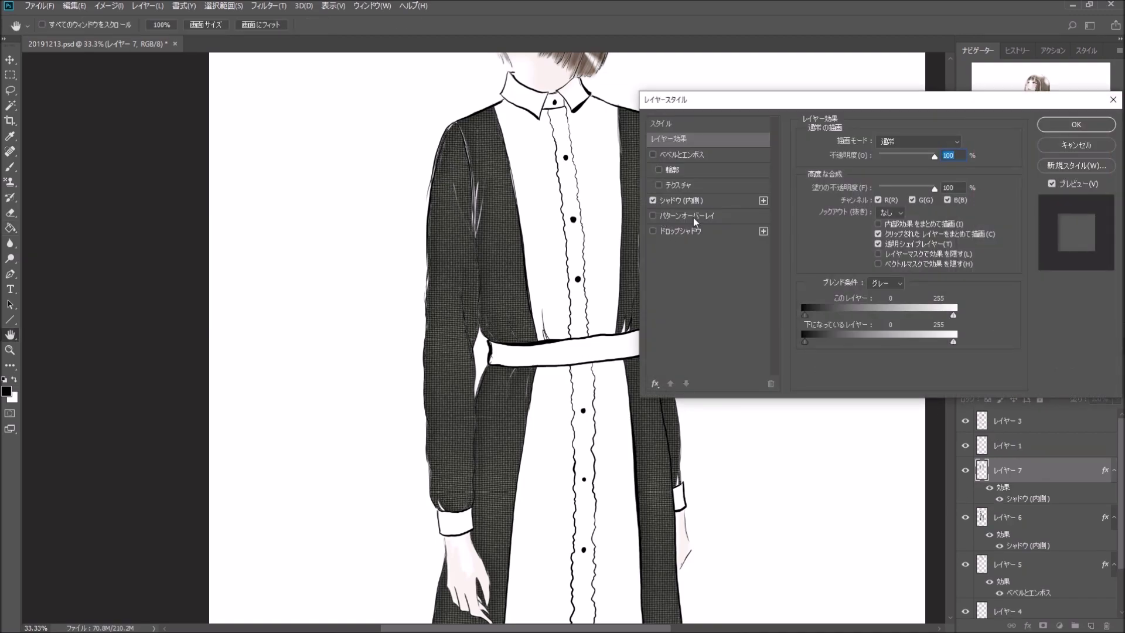
left_click(728, 206)
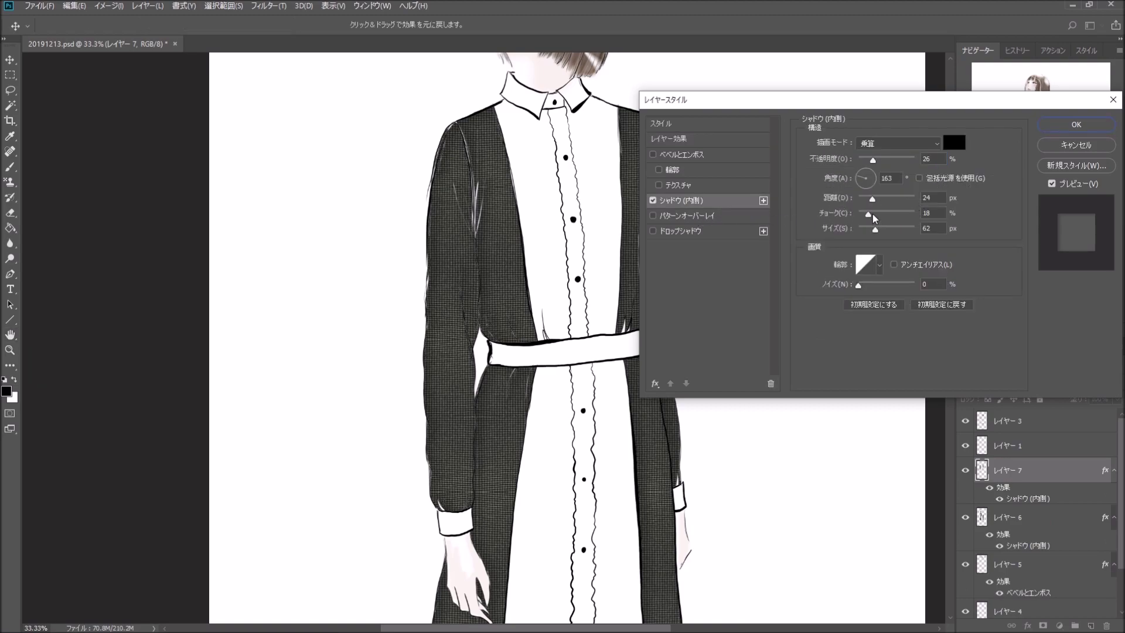
left_click_drag(876, 229, 875, 230)
left_click(1078, 125)
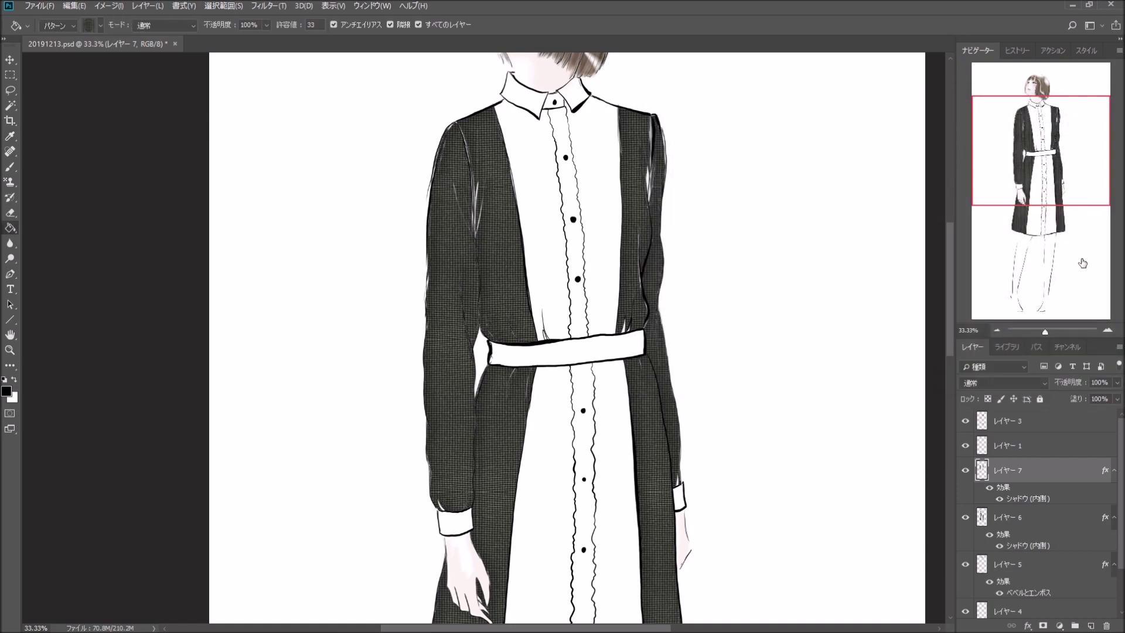
left_click_drag(1057, 176, 1061, 201)
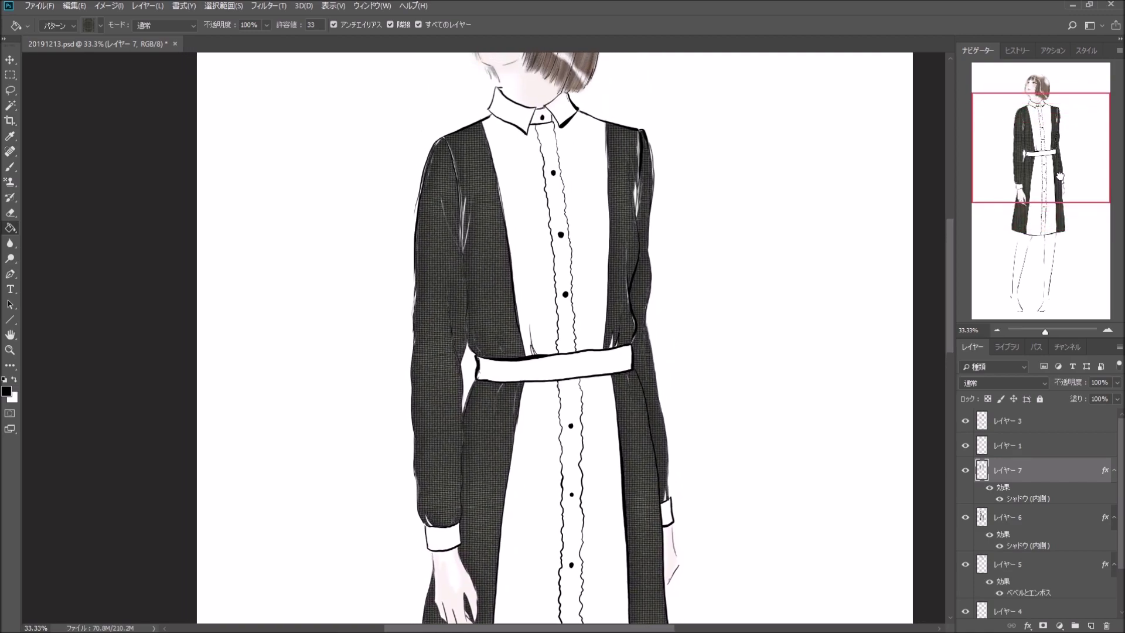
Step: Fill the collar stand, both collar halves and the belt with houndstooth, adding レイヤー 8
left_click_drag(1062, 201, 1059, 180)
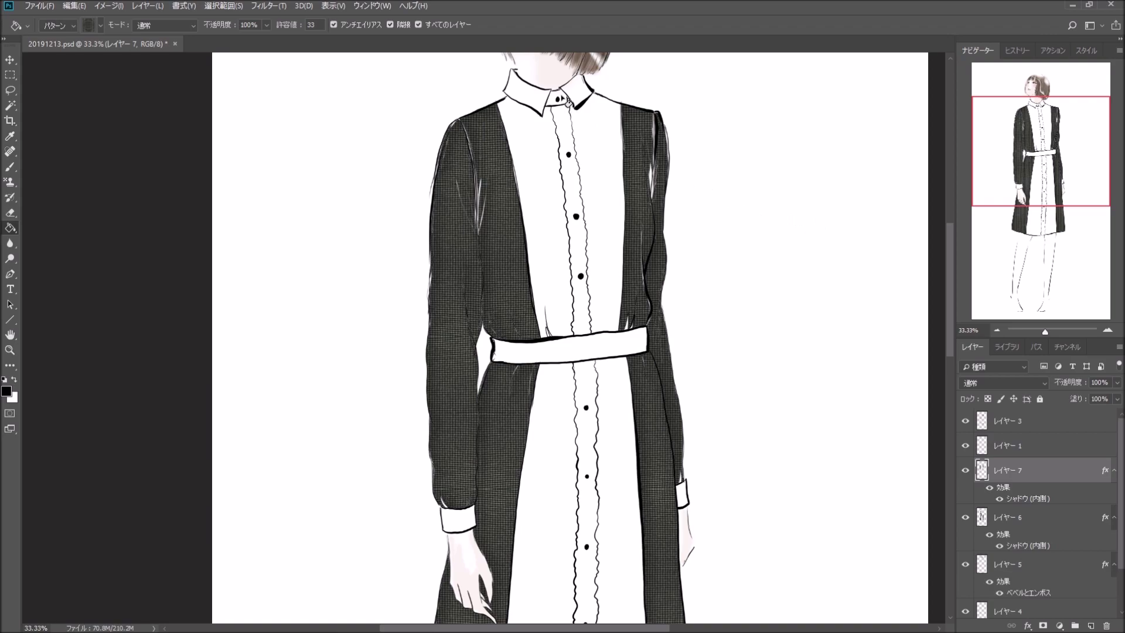
left_click(559, 101)
left_click(1091, 625)
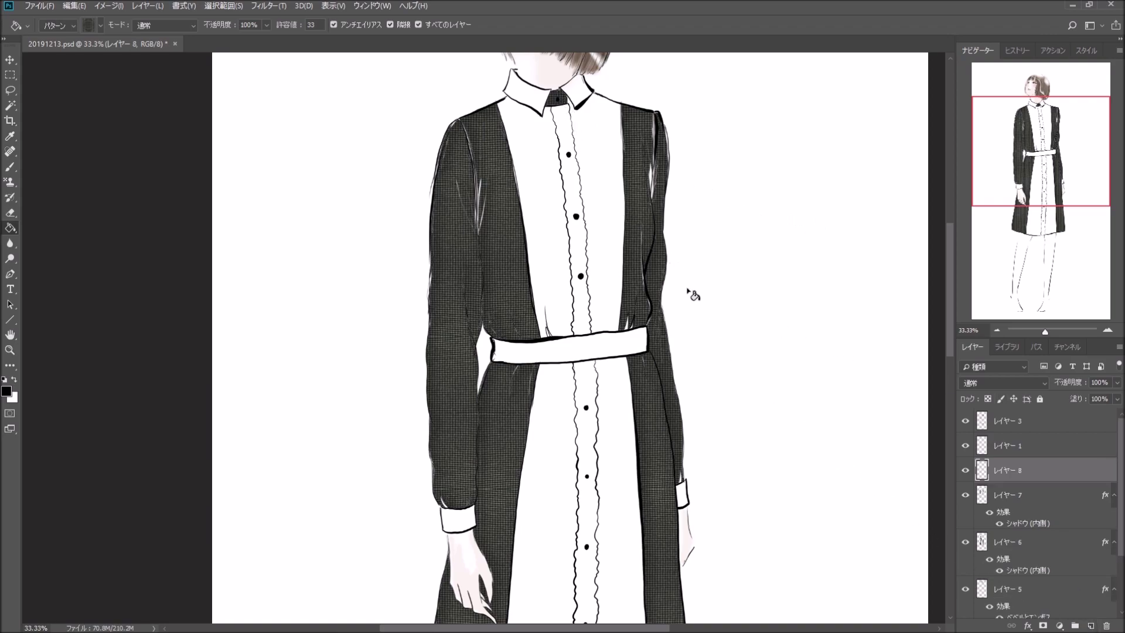
left_click(539, 98)
left_click(575, 95)
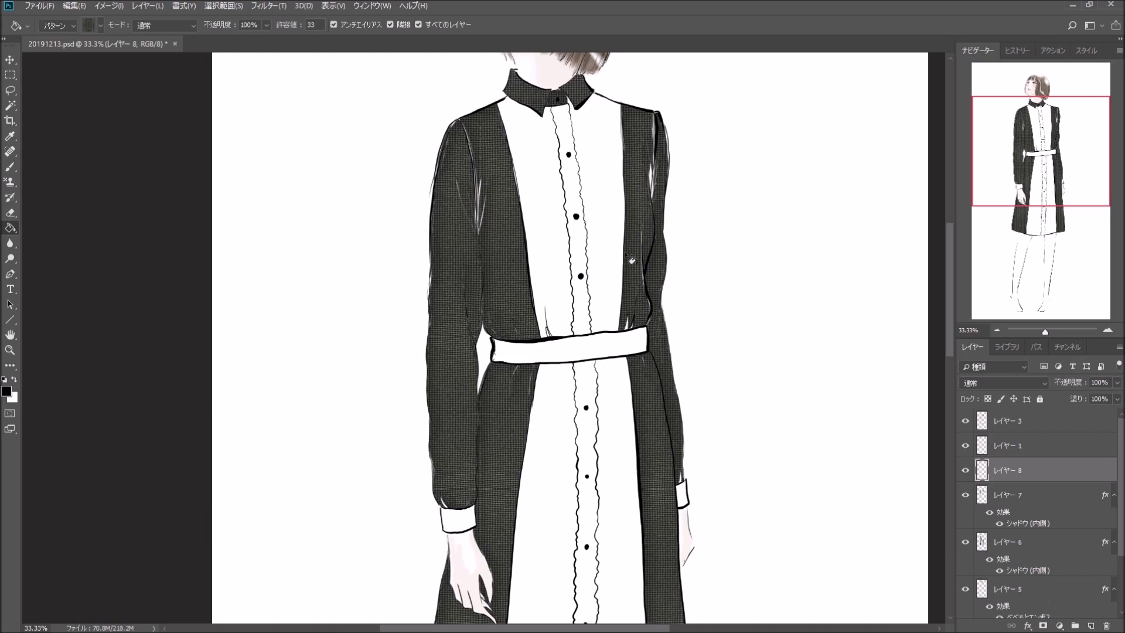
left_click(611, 352)
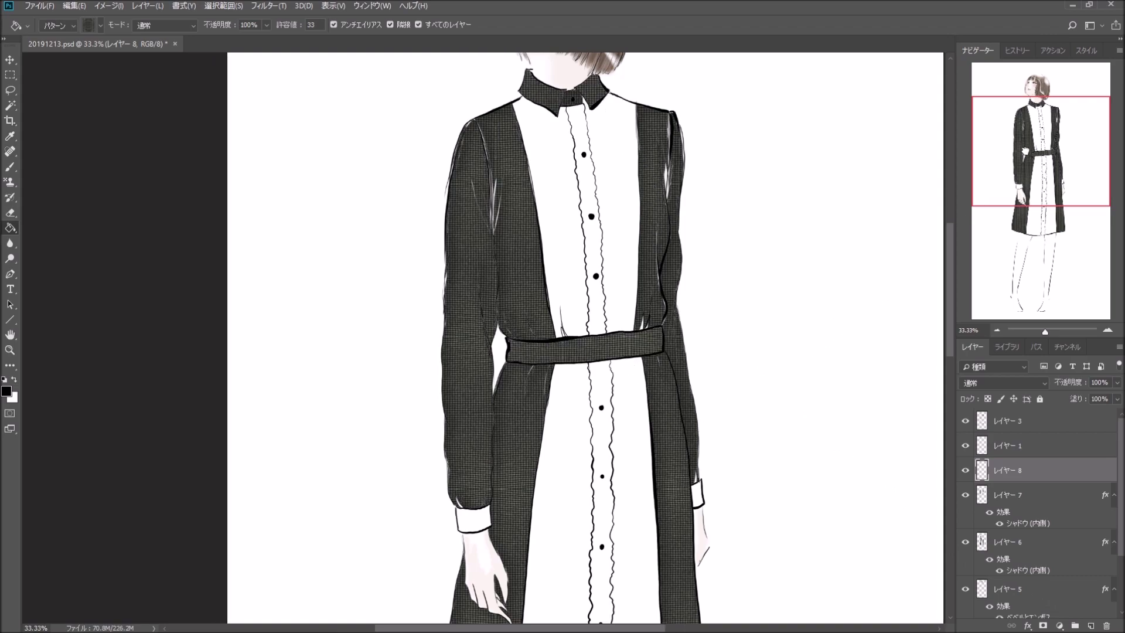
Step: Fill the sleeve cuff with houndstooth after undoing a stray background fill
scroll(493, 345, "down", 3)
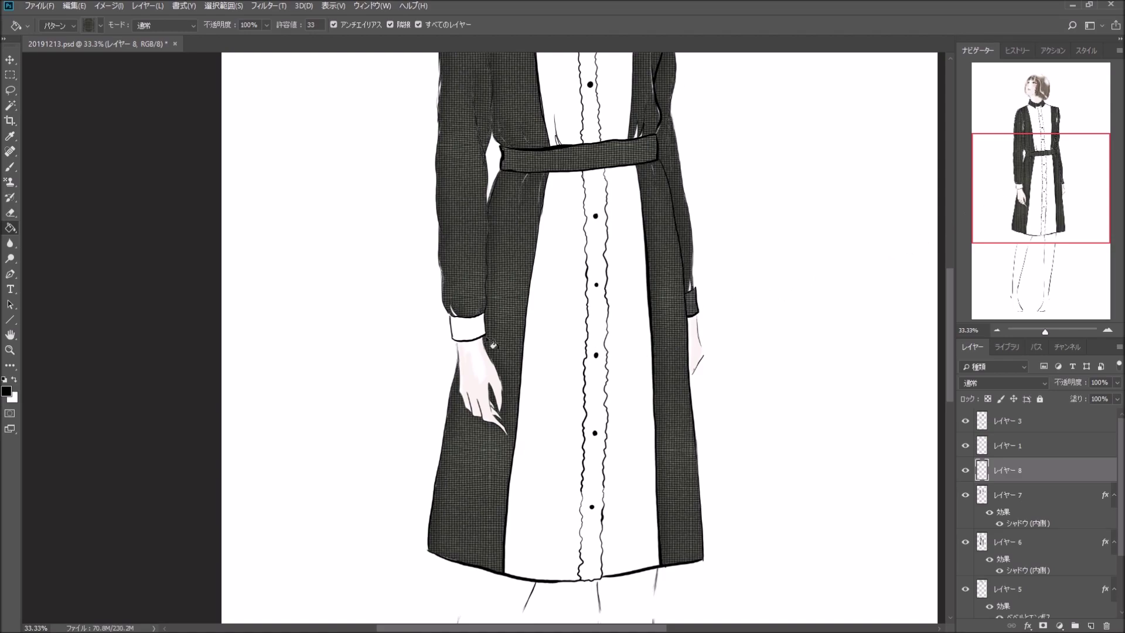
left_click(557, 372)
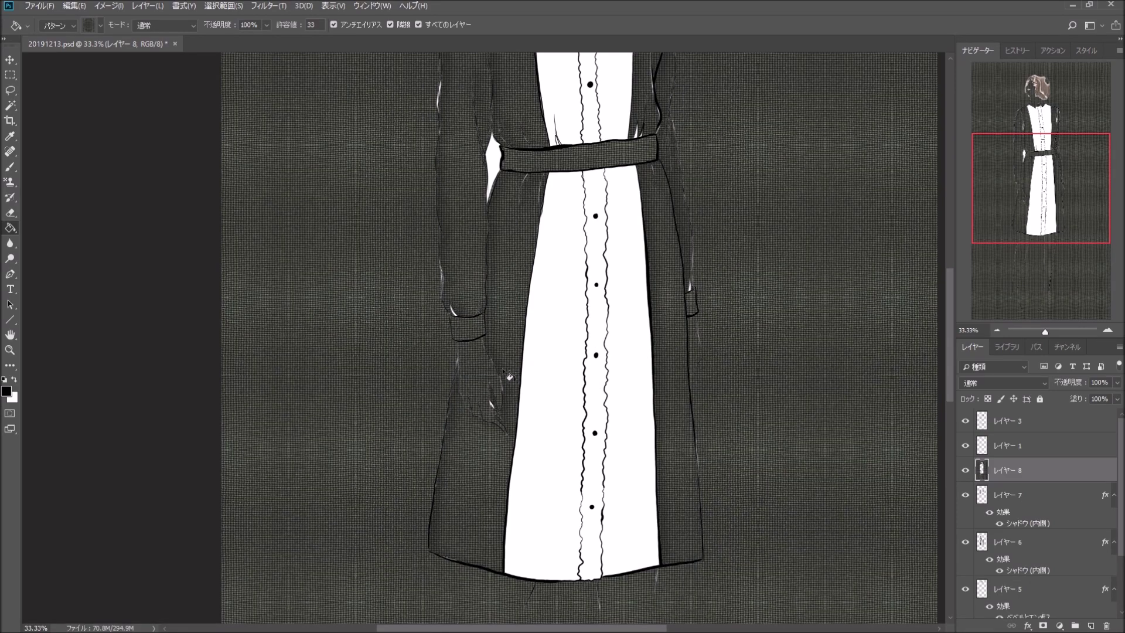
key("ctrl+z")
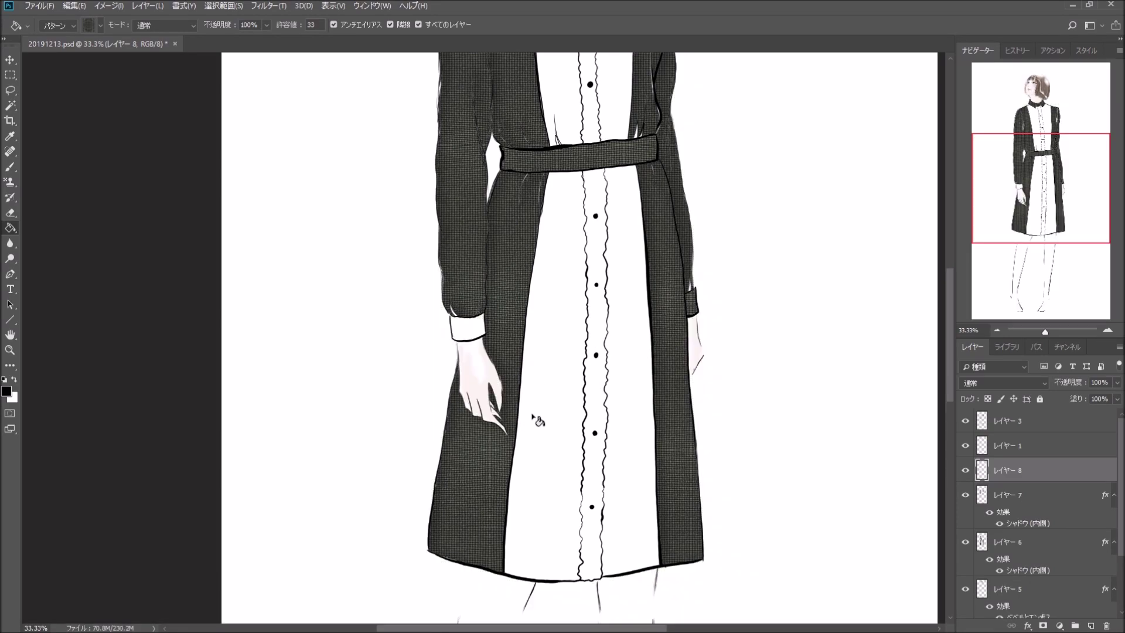
left_click(9, 182)
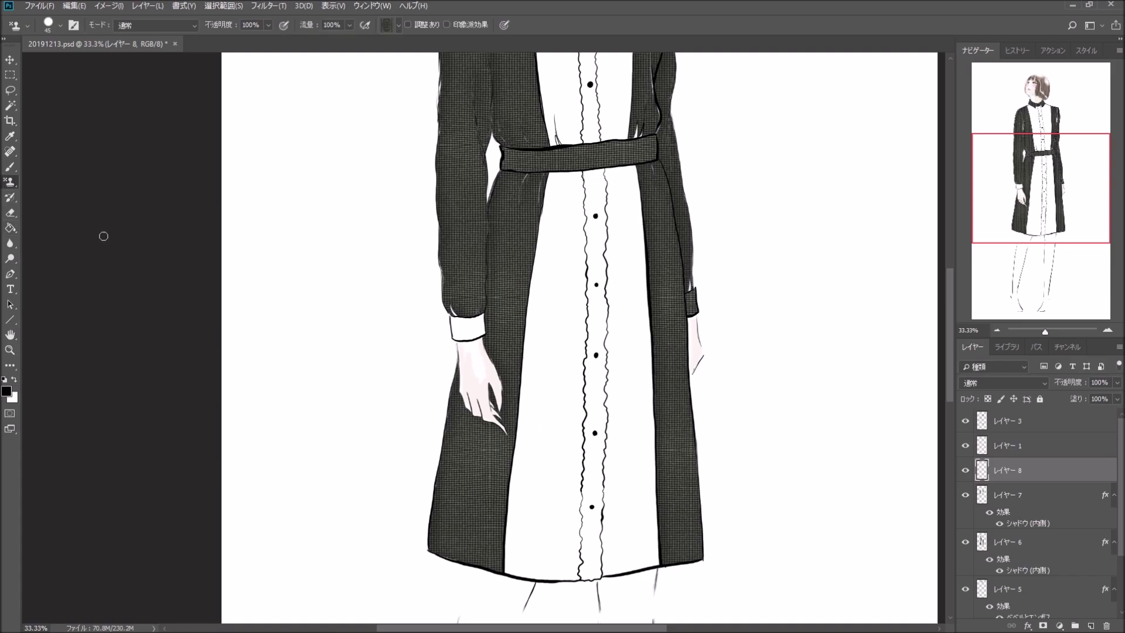
left_click(1108, 330)
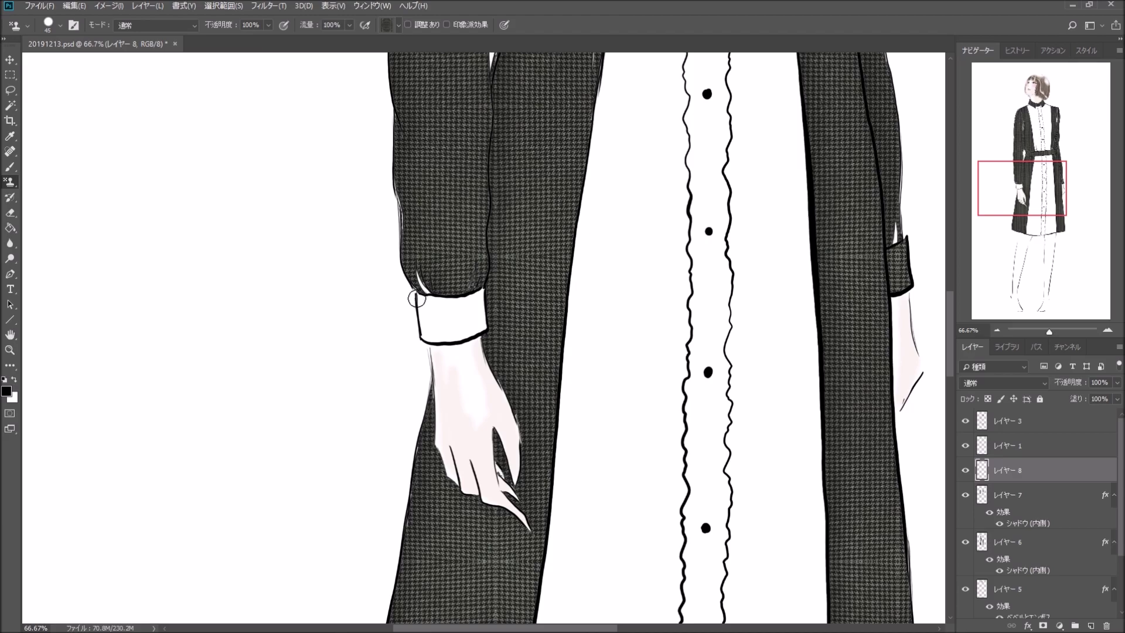
left_click(10, 228)
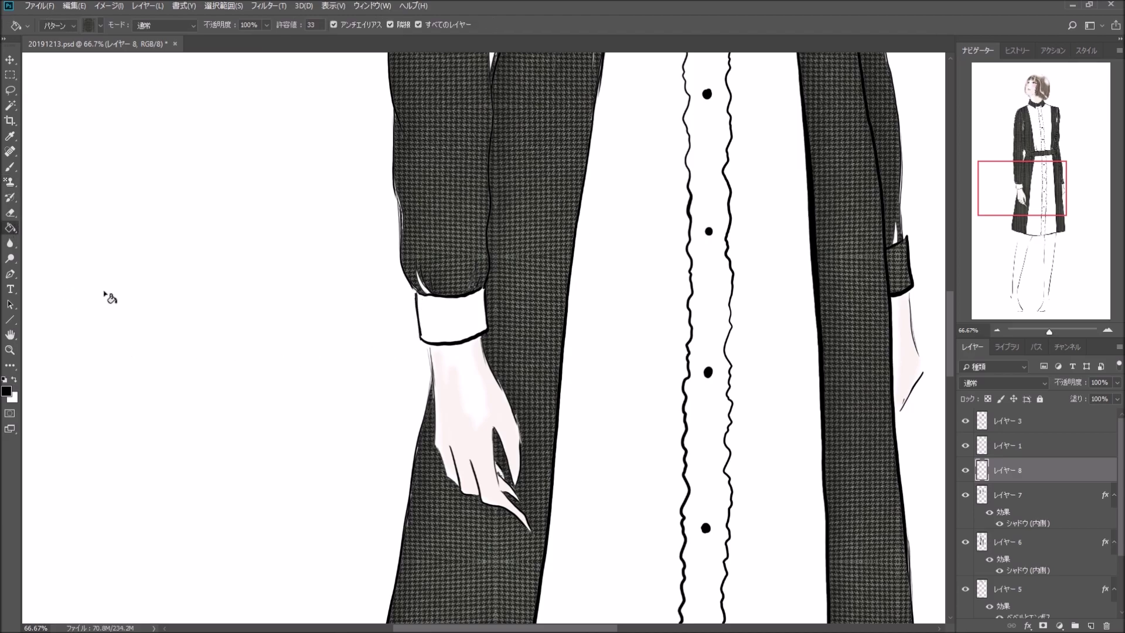
left_click(458, 327)
left_click(997, 330)
left_click(997, 330)
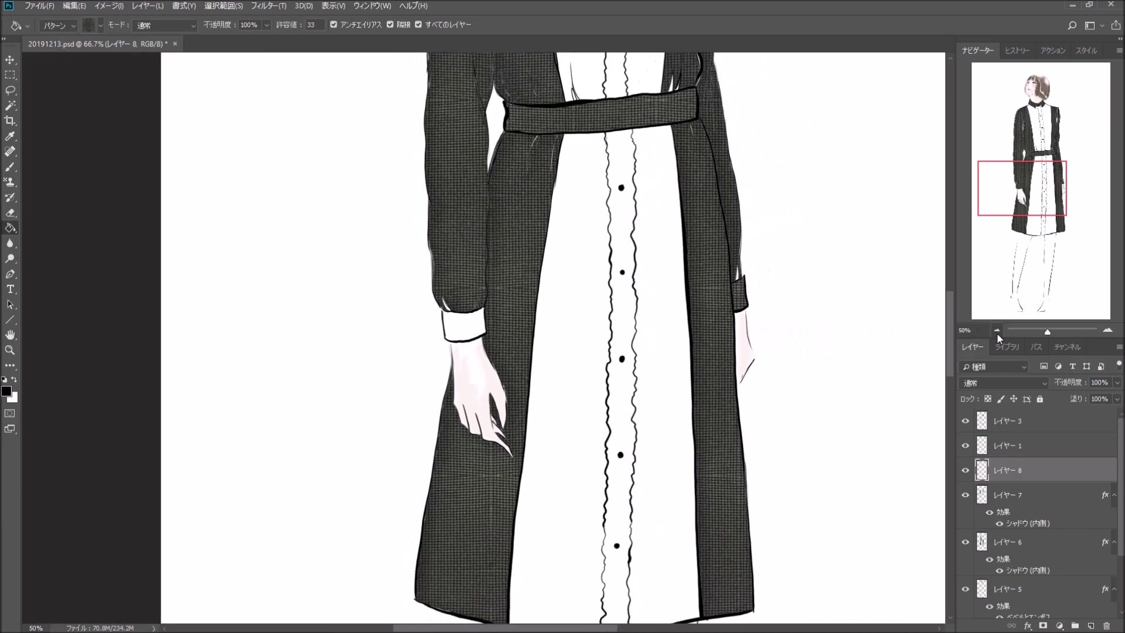
left_click_drag(1034, 216, 1031, 184)
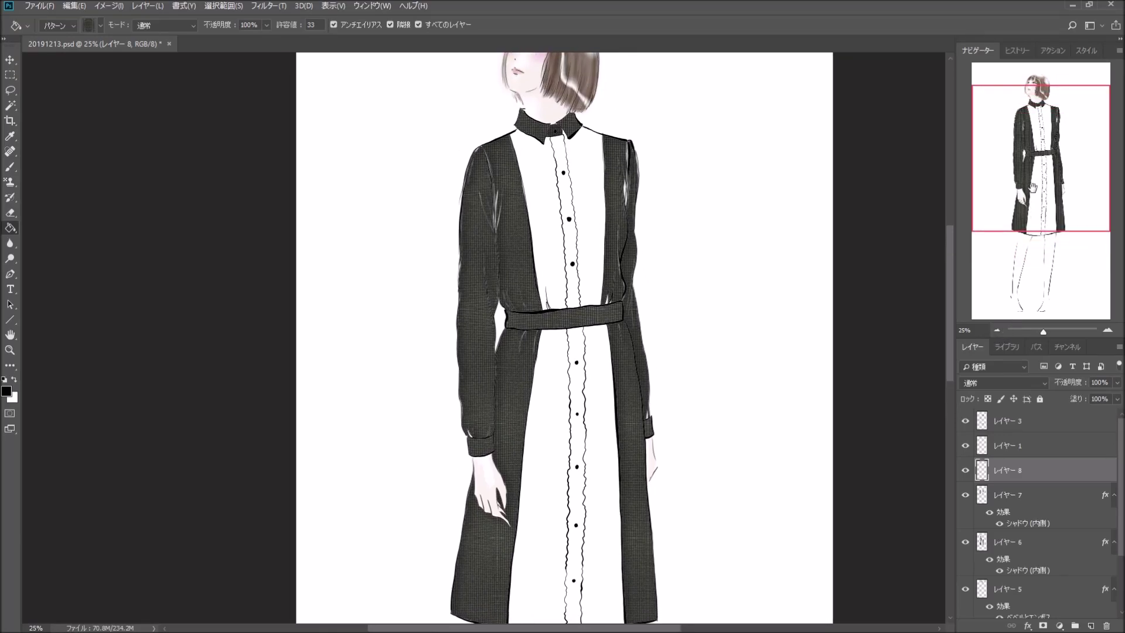
Step: Add an Inner Shadow to レイヤー 8 with the size reduced to 43
double_click(1065, 475)
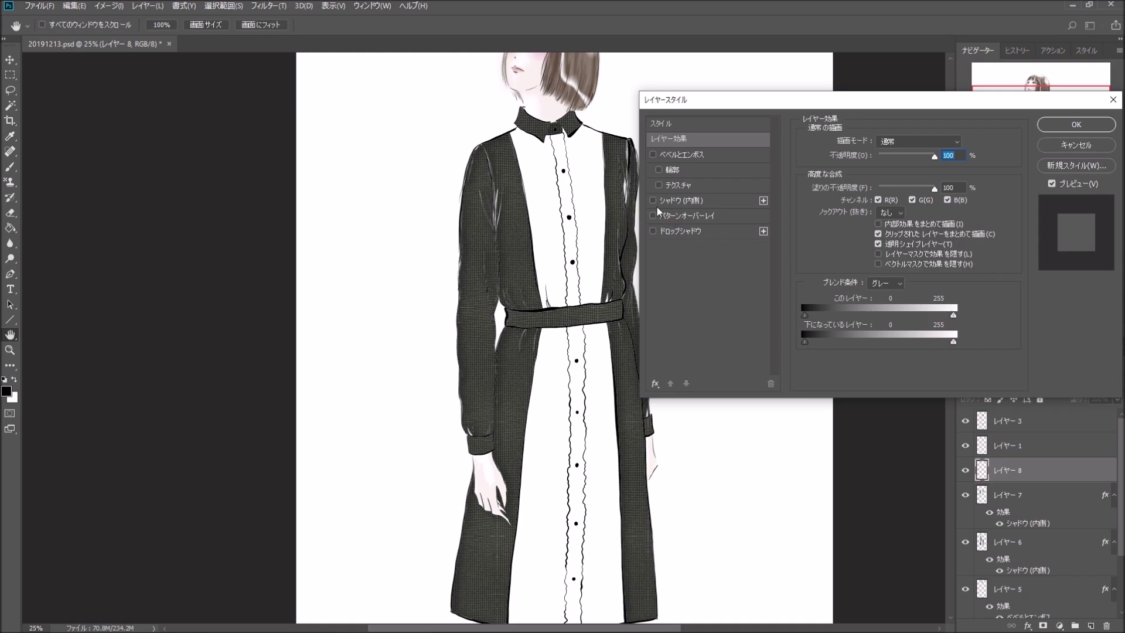
left_click(654, 201)
left_click(737, 202)
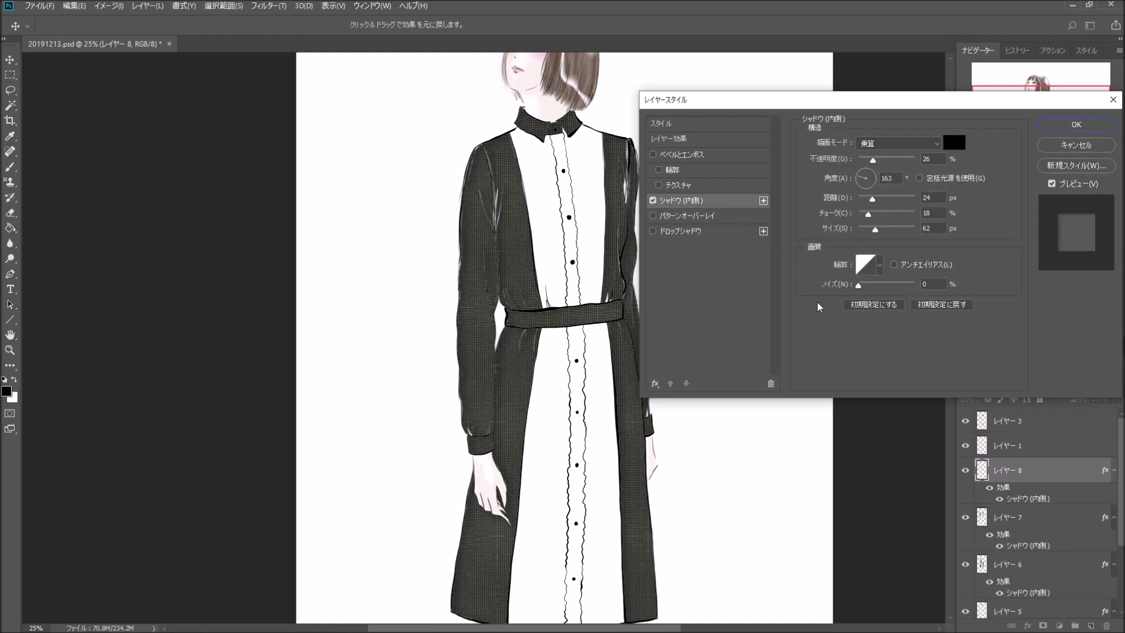
left_click_drag(875, 230, 874, 233)
left_click(1077, 124)
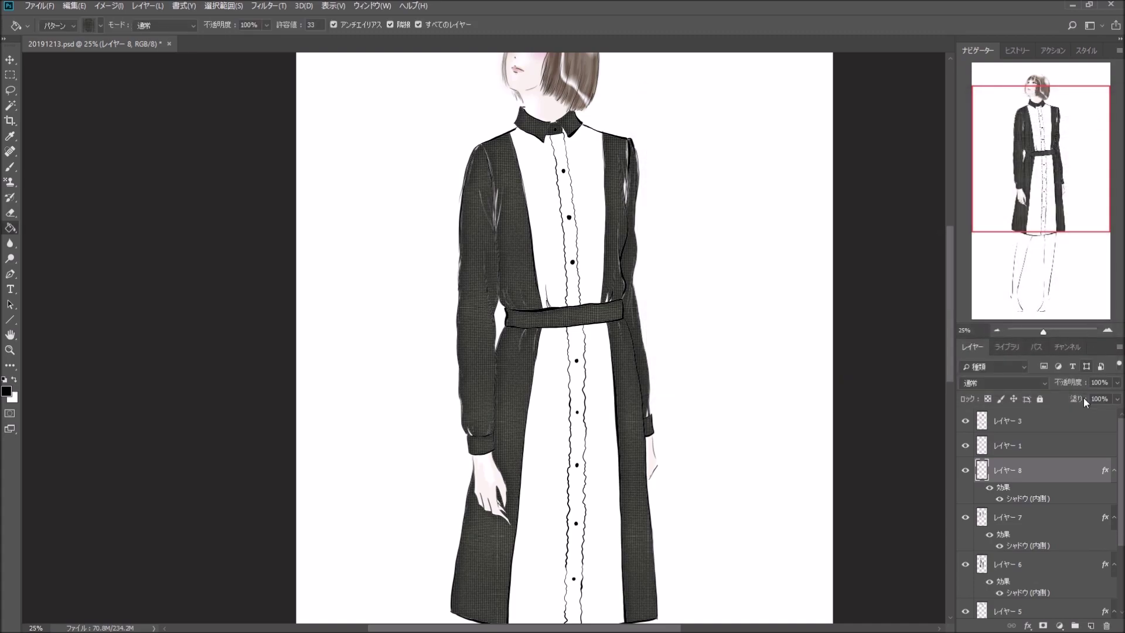
Step: Select レイヤー 7 and switch to the Pattern Stamp brush
left_click(1074, 520)
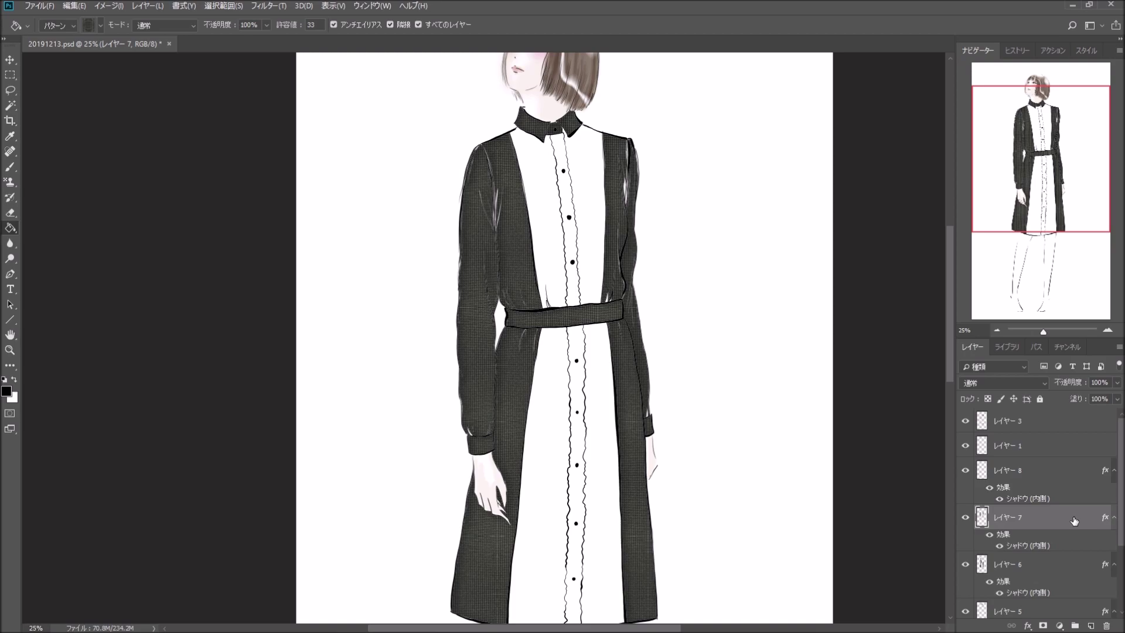
left_click(10, 183)
left_click(60, 26)
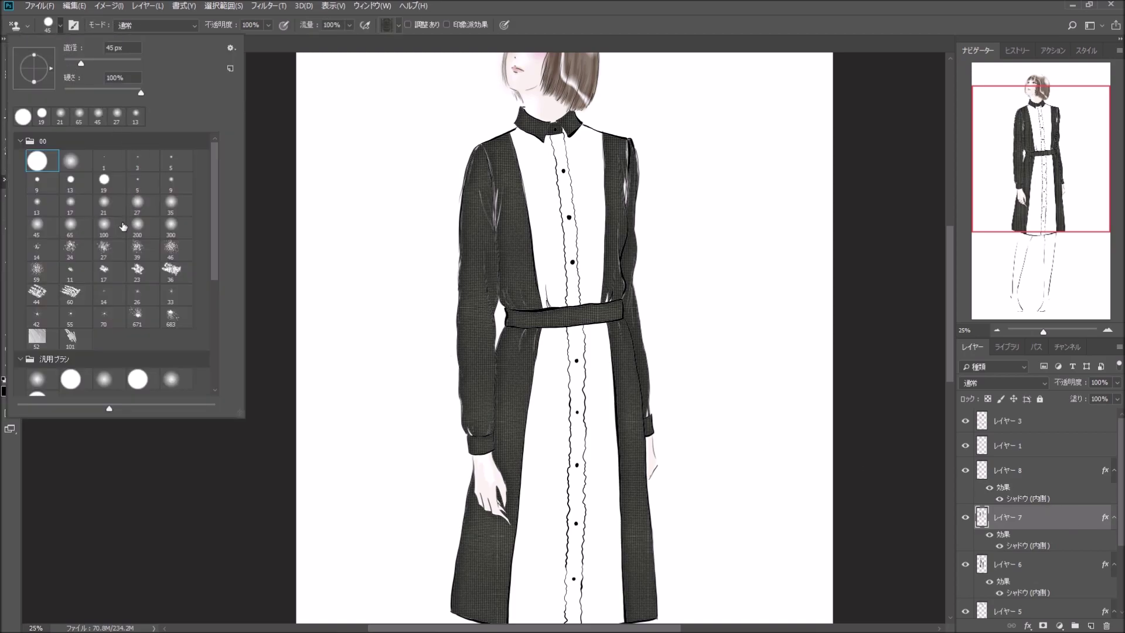
Step: Choose the 19 px hard round brush tip and check layer 8's inner shadow via undo/redo
left_click(105, 181)
left_click(493, 253)
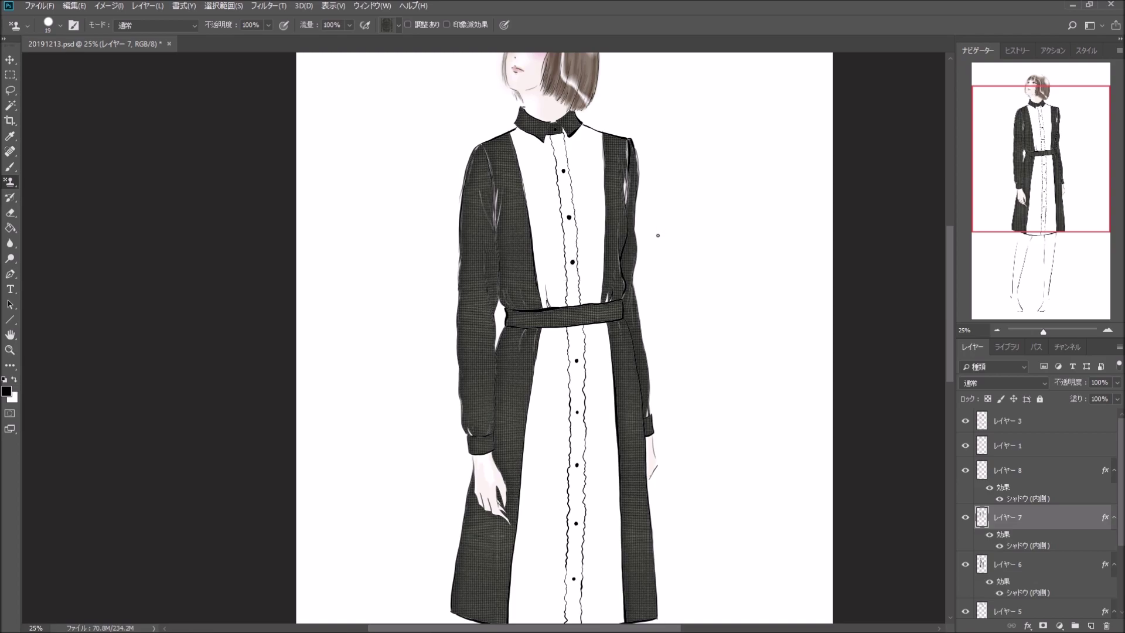
key("ctrl+z")
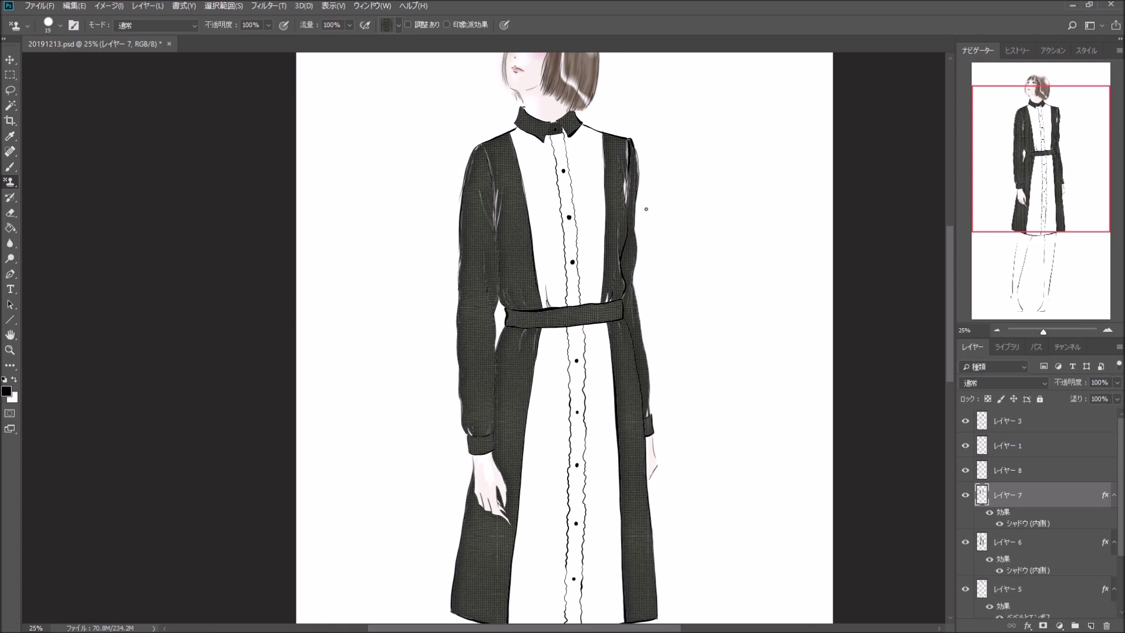
key("ctrl+shift+z")
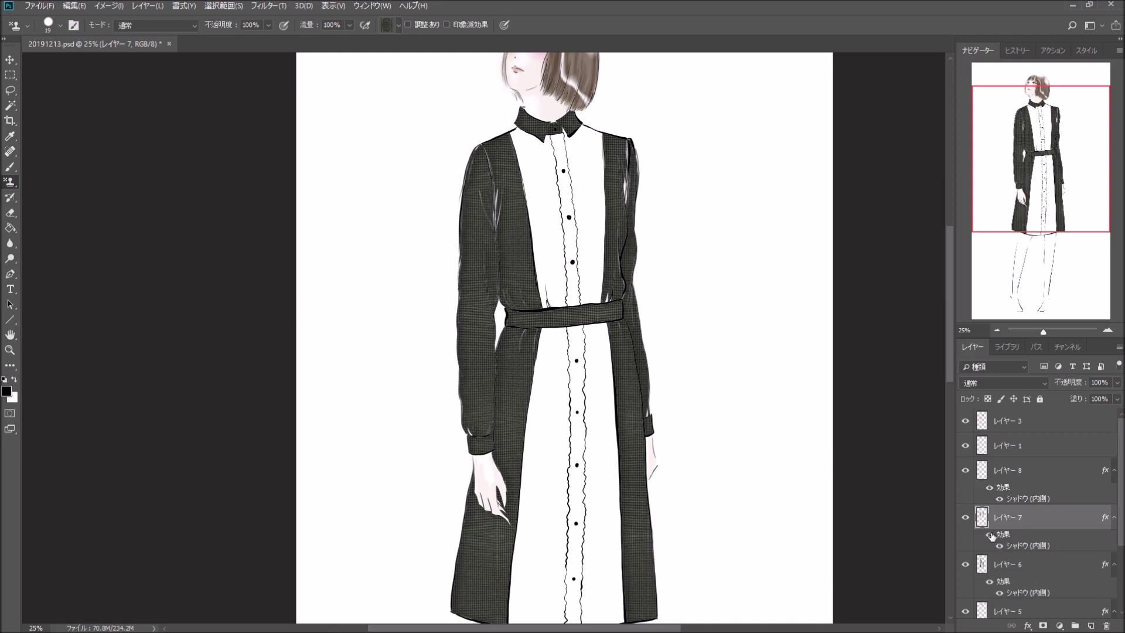
Step: Set the brush to 47 px while comparing layer 7's inner shadow, then add レイヤー 9
left_click(990, 536)
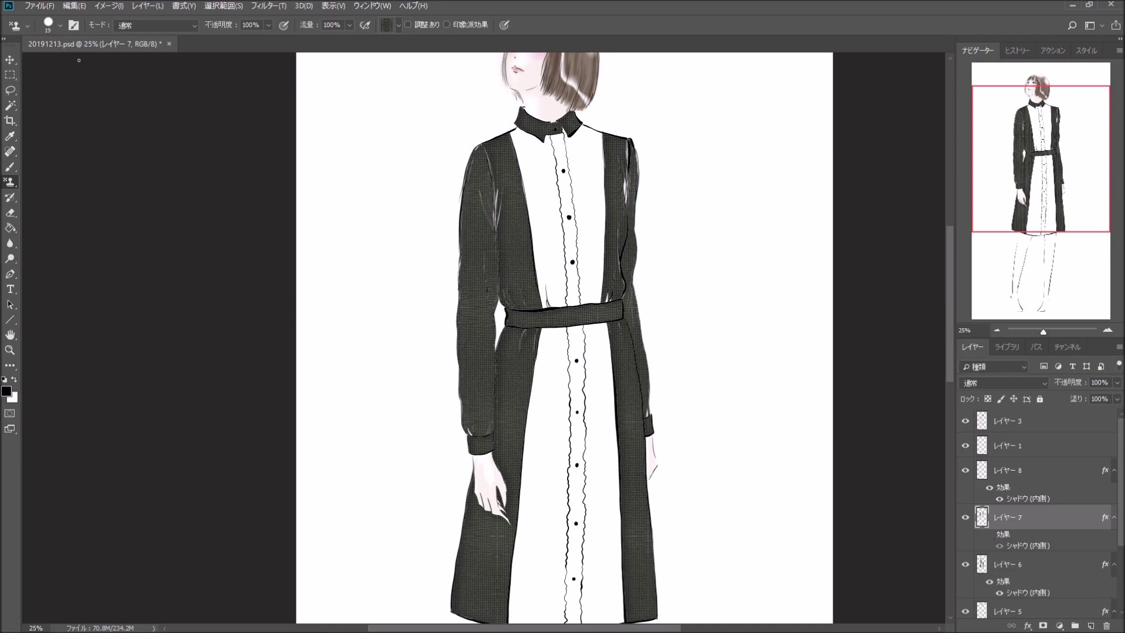
left_click(59, 26)
left_click(82, 63)
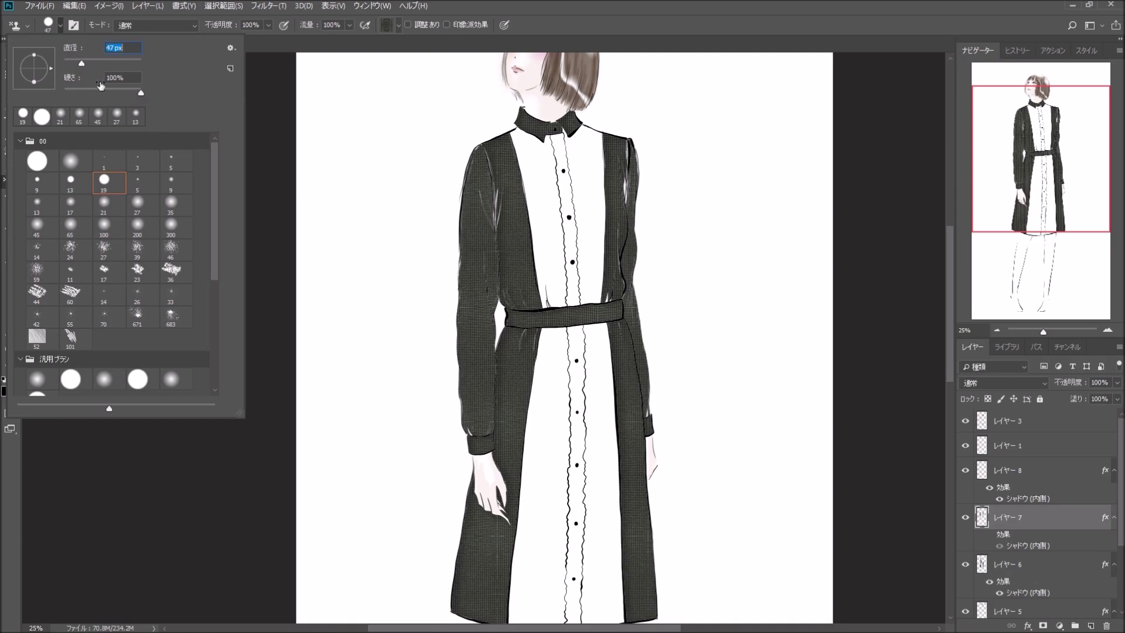
key("Return")
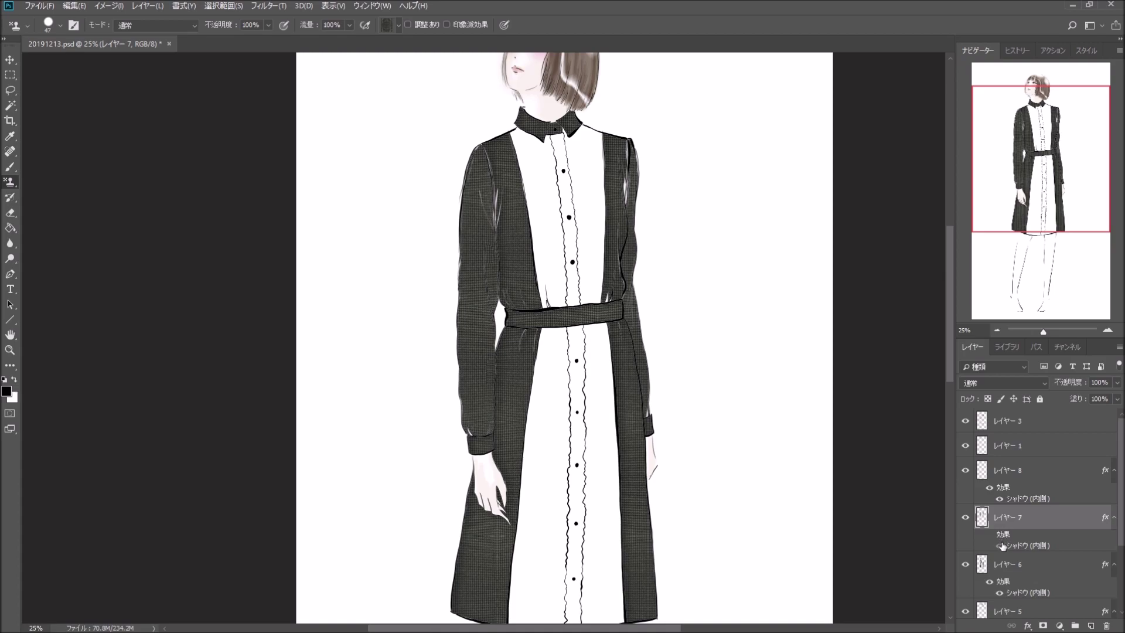
left_click(1000, 547)
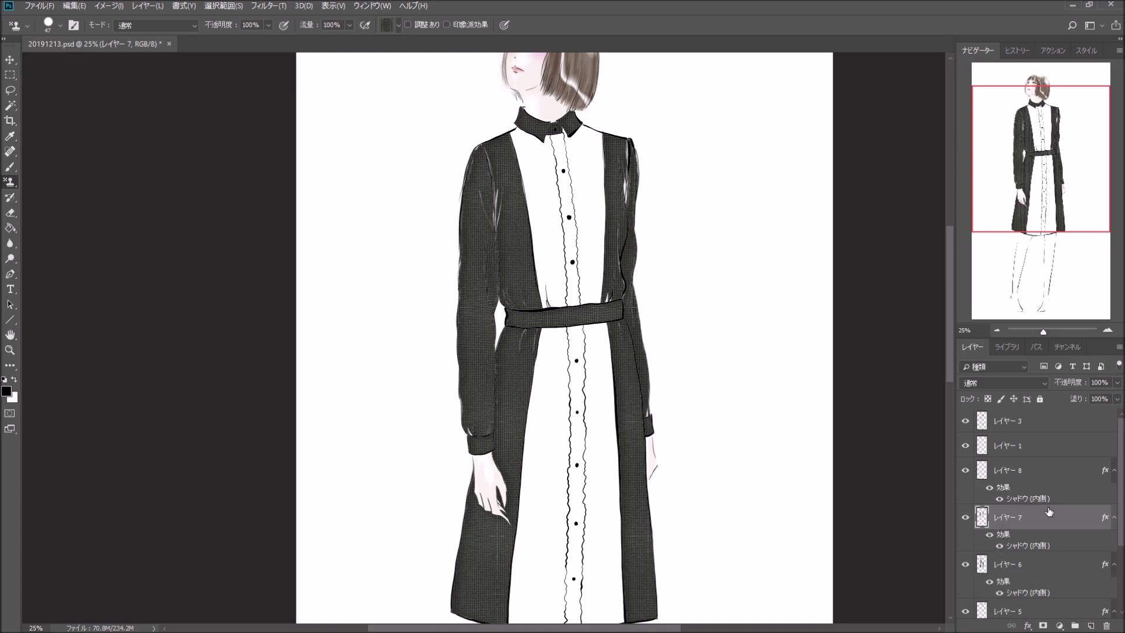
left_click(1091, 626)
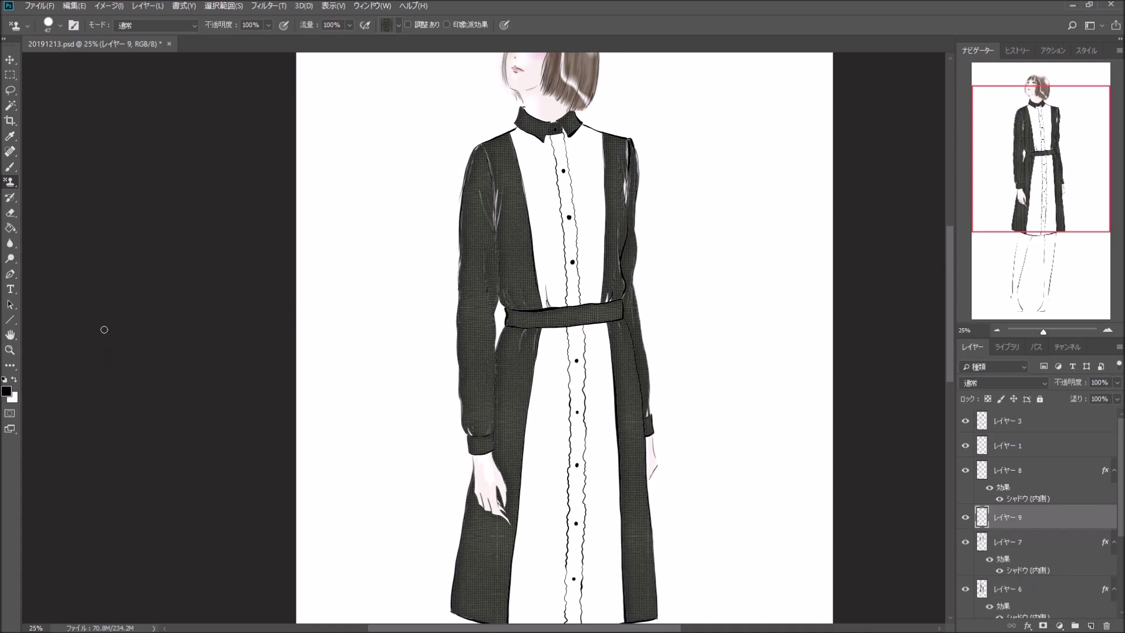
Step: Fill the left front panel beside the placket with the floral tapestry pattern on レイヤー 9
left_click(10, 228)
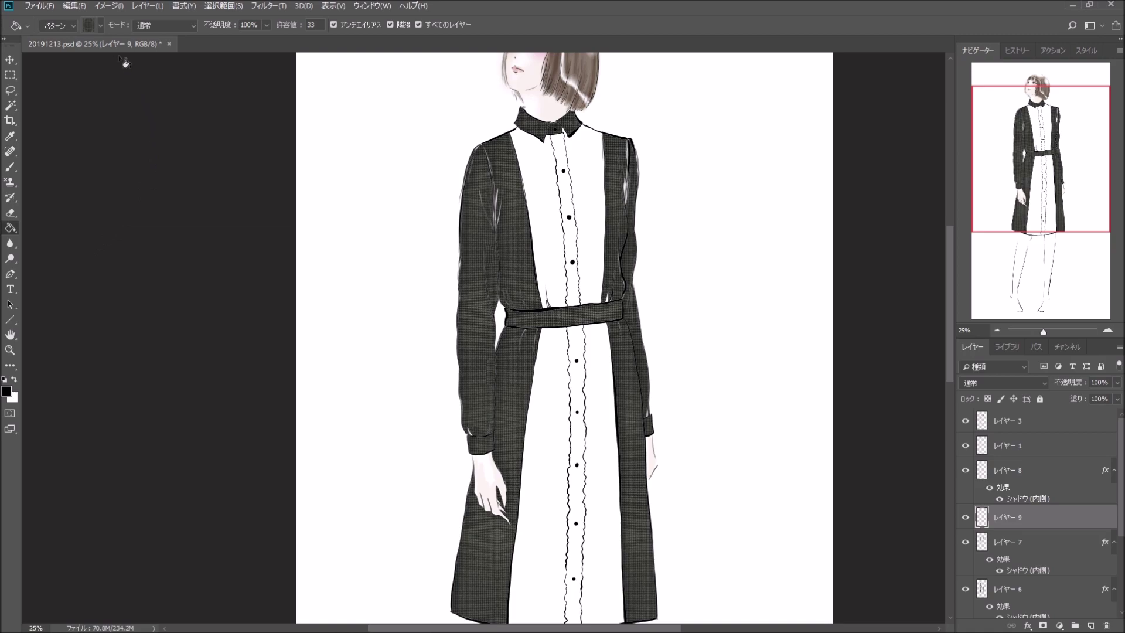
left_click(100, 26)
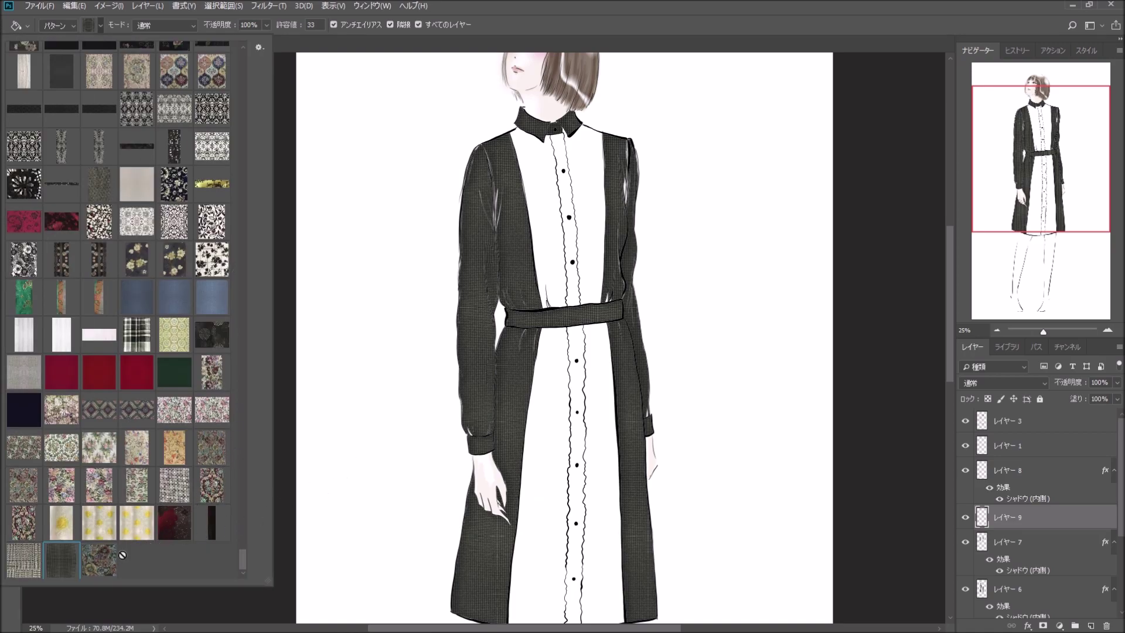
left_click(100, 563)
left_click(556, 229)
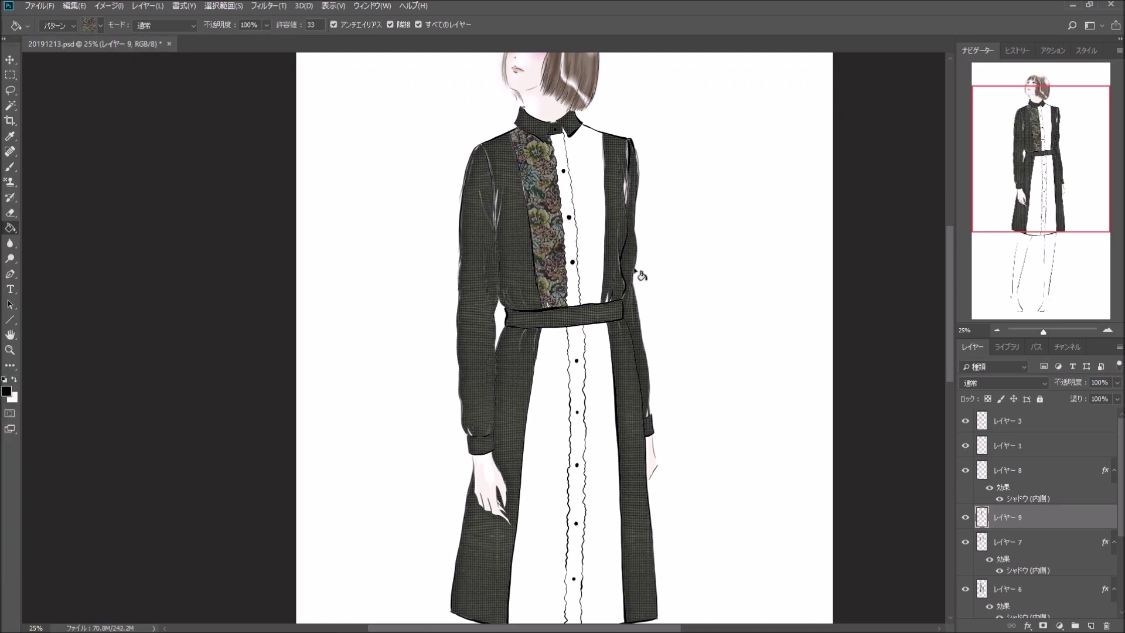
left_click(1108, 331)
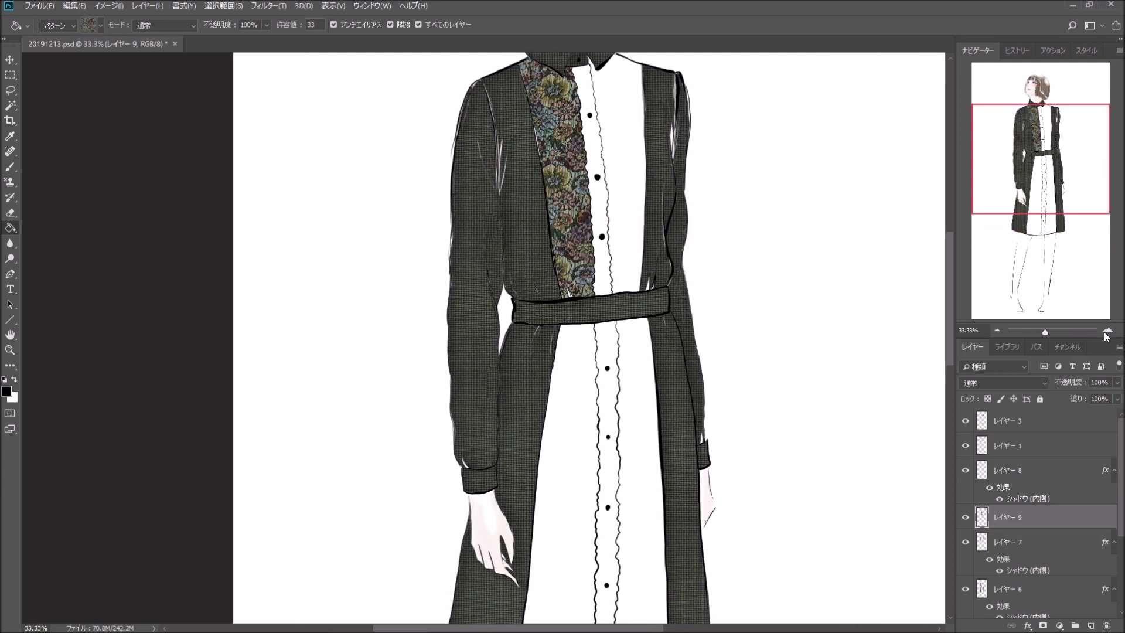
left_click(1108, 331)
left_click_drag(1054, 170, 1052, 142)
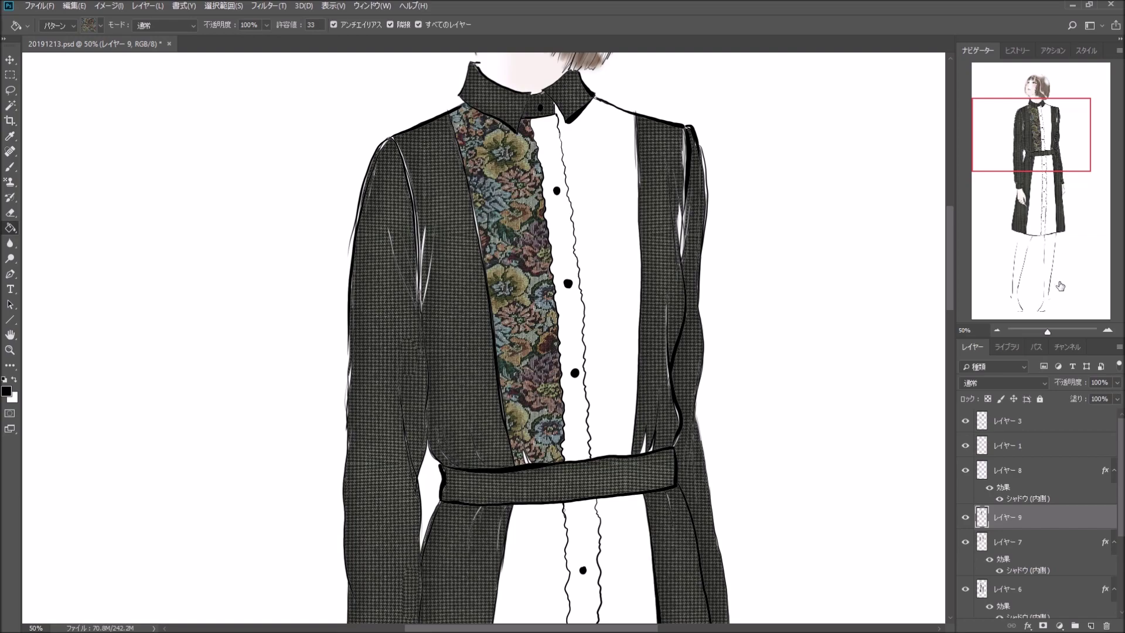
Step: Try an Inner Shadow on the floral layer レイヤー 9, then cancel it
double_click(1065, 519)
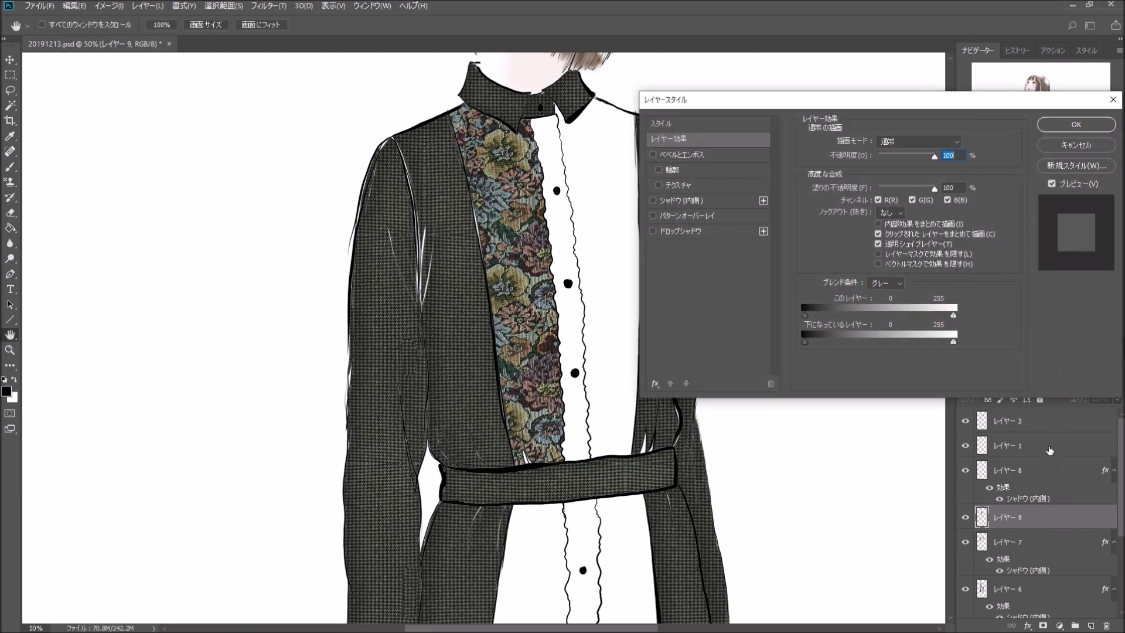
left_click(656, 201)
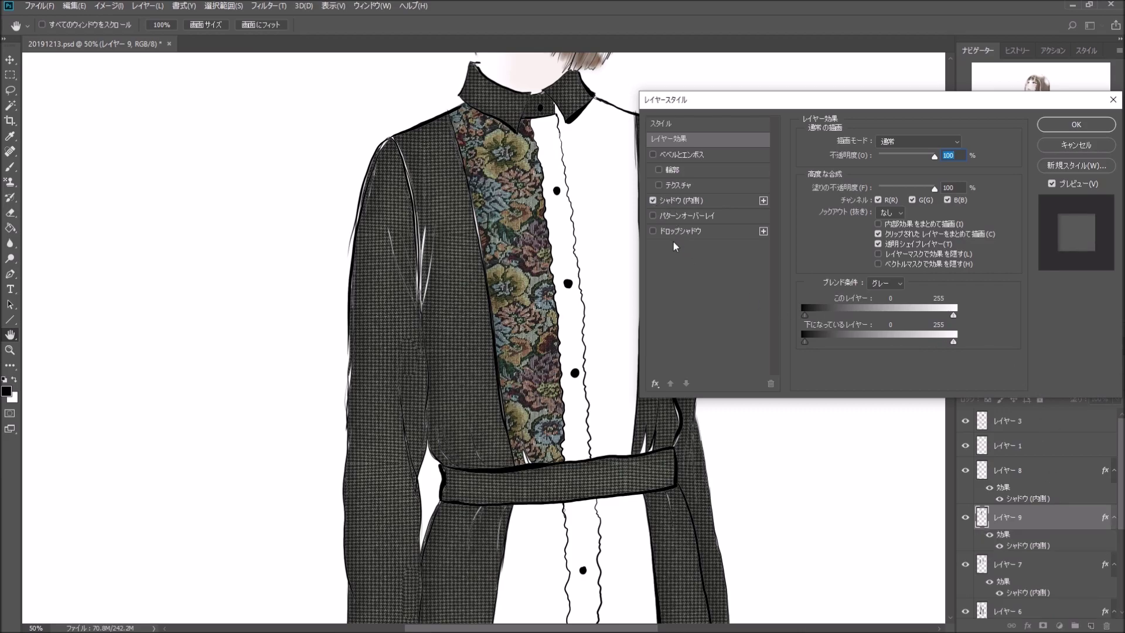
left_click(1076, 146)
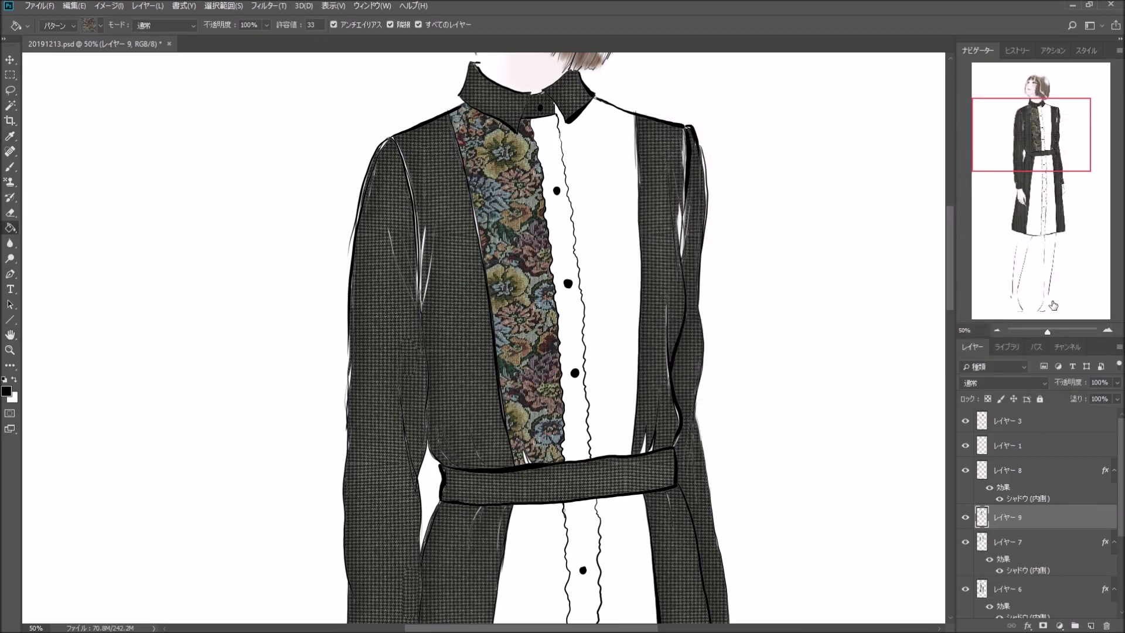
Step: Fill the lower panel and right front panels above and below the belt with the floral pattern
left_click(999, 330)
left_click(522, 524)
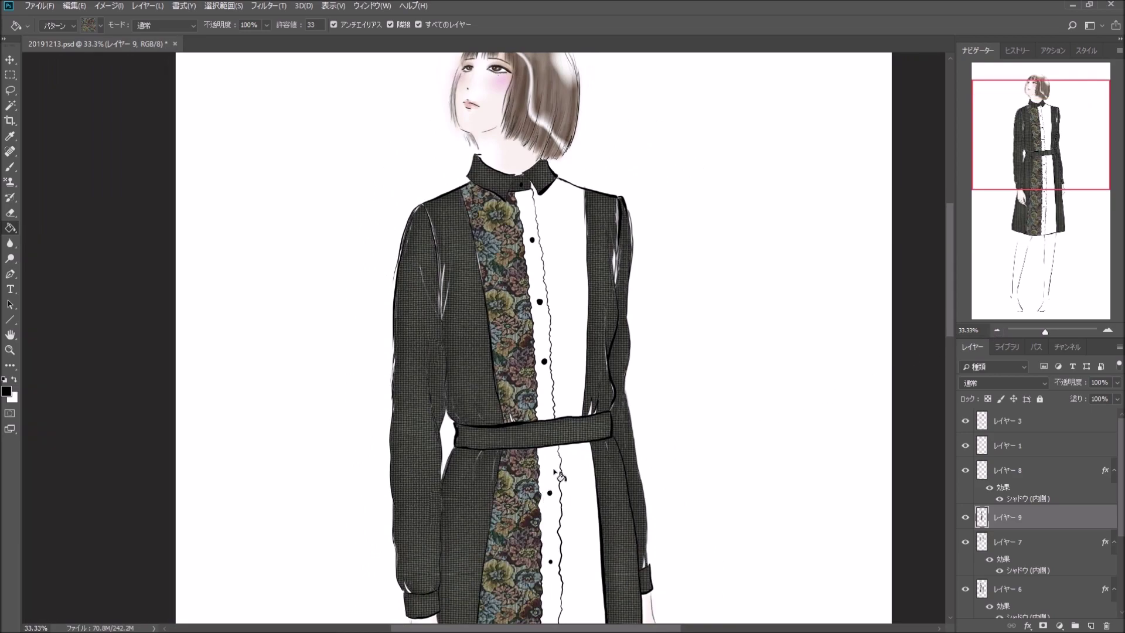
left_click(563, 373)
left_click(582, 475)
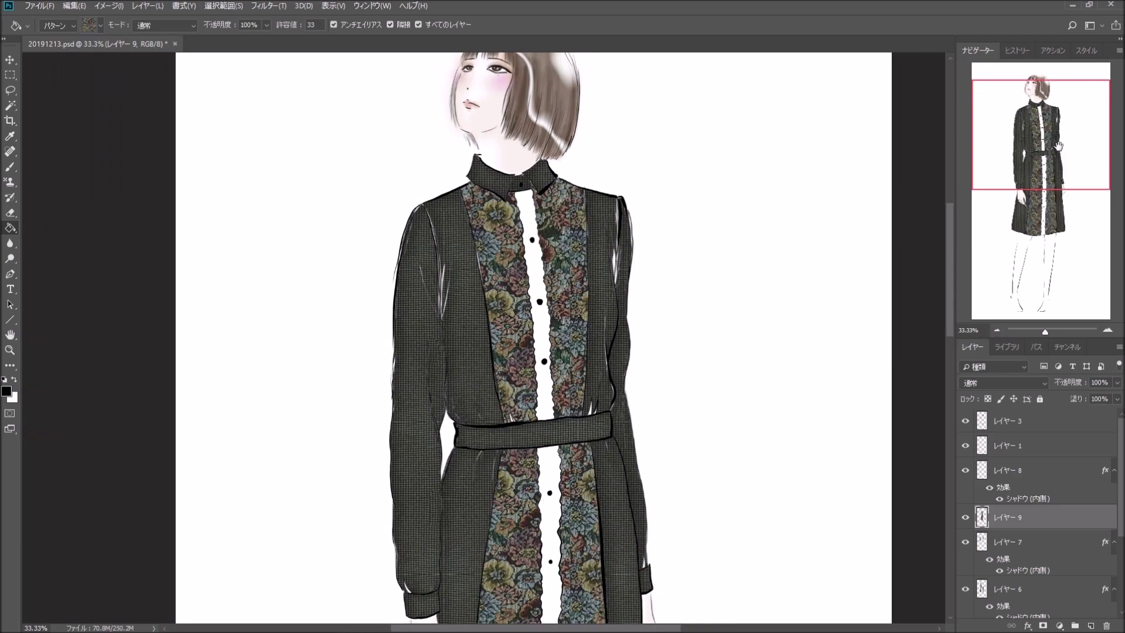
left_click_drag(1055, 152, 1058, 190)
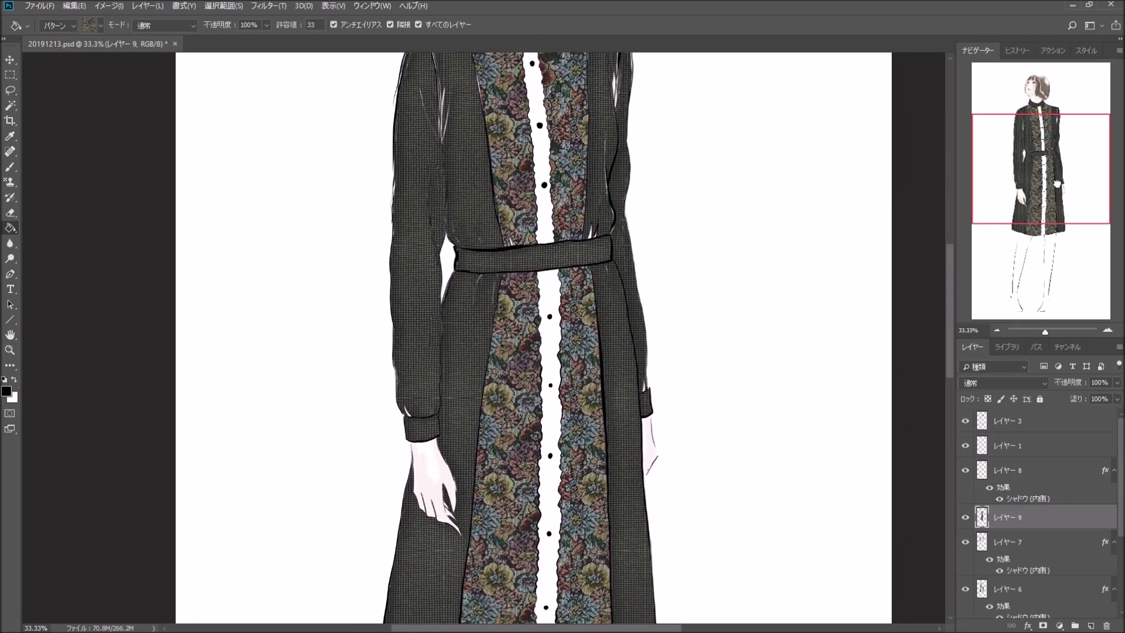
left_click_drag(1058, 189, 1053, 164)
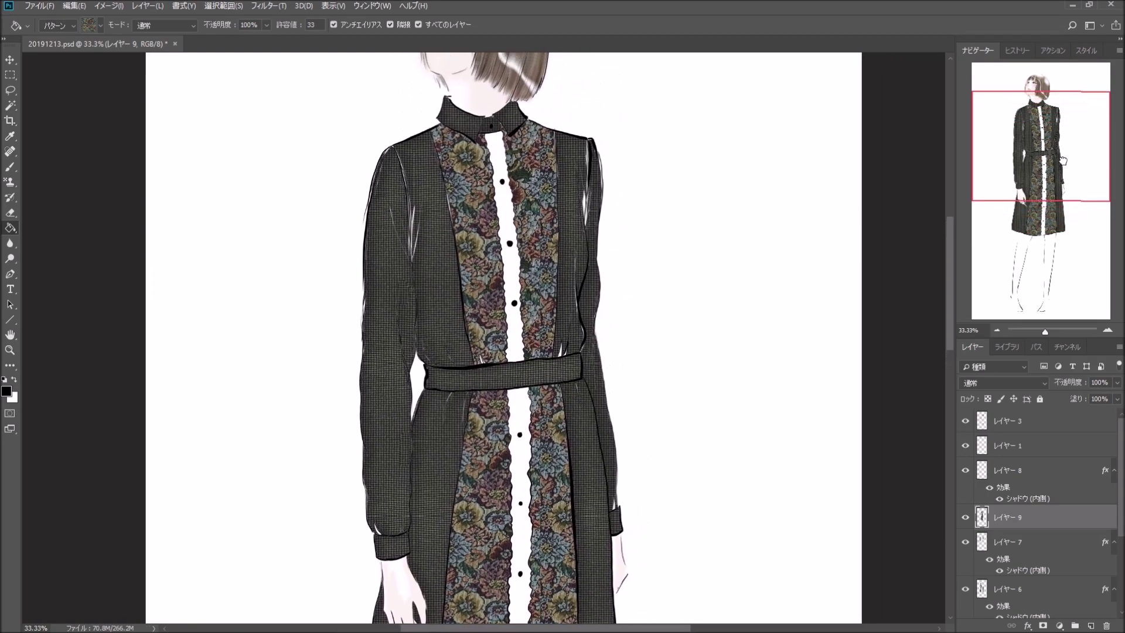
Step: Select the Pattern Stamp tool with the floral tapestry pattern and zoom in on the coat
left_click(10, 181)
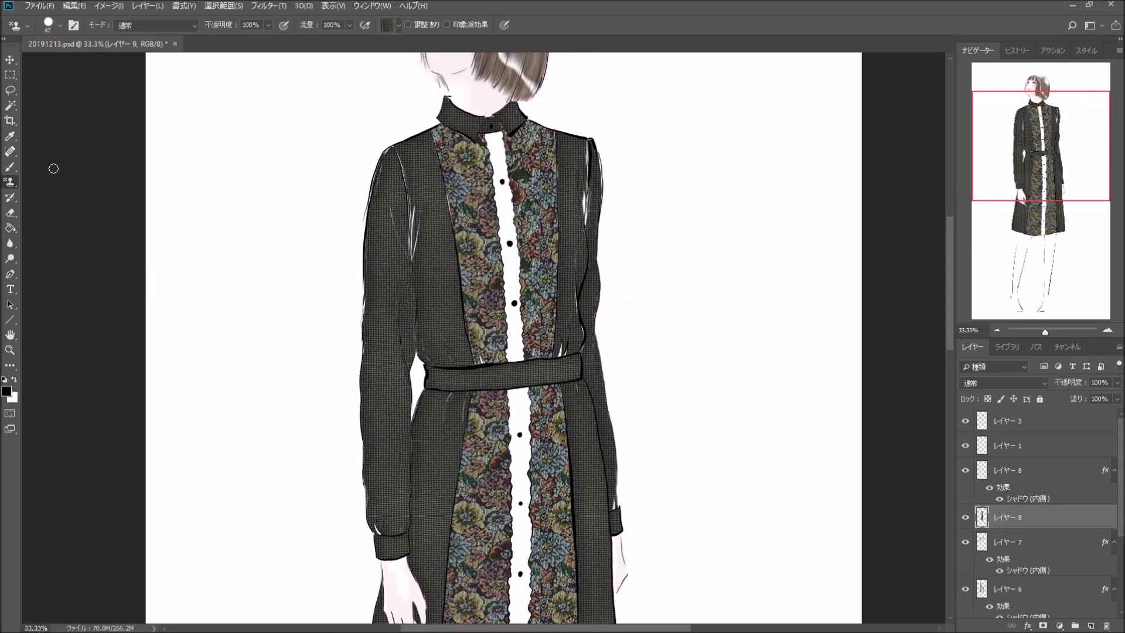
left_click(399, 30)
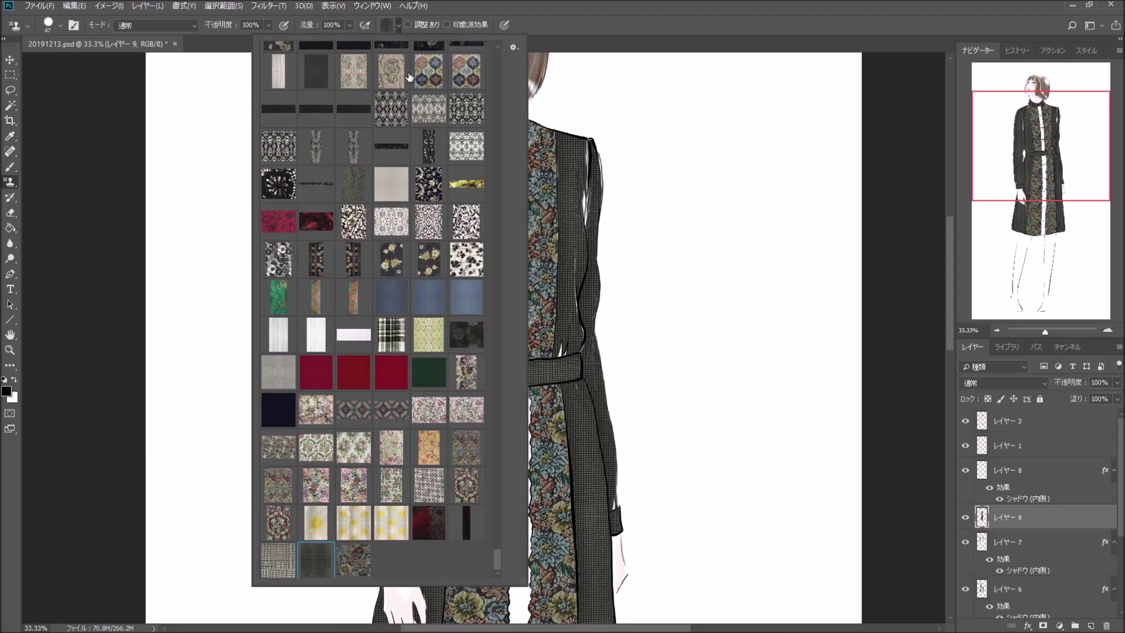
left_click(356, 564)
left_click(1108, 330)
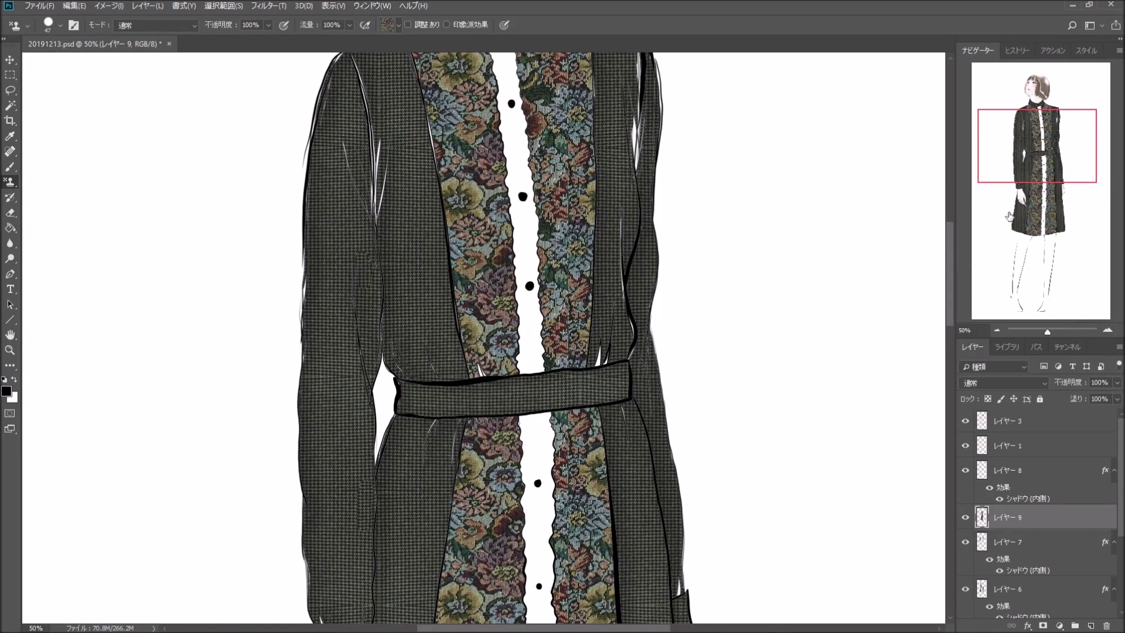
left_click_drag(1047, 166, 1052, 148)
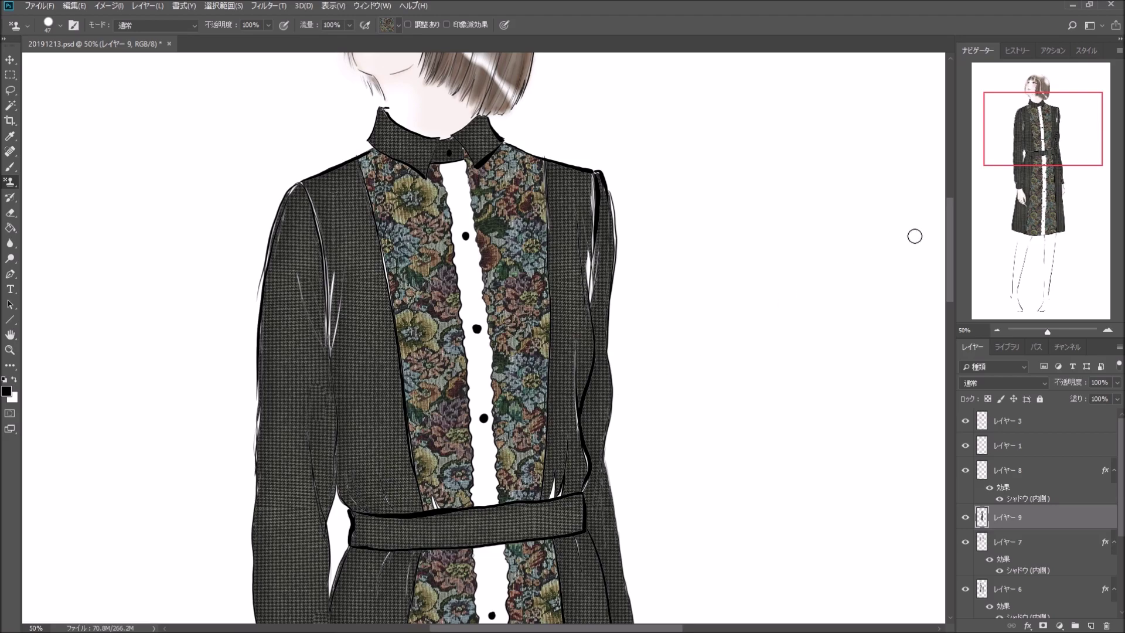
Step: Stamp floral tapestry texture along the lower coat panel, then zoom out to 25%
scroll(915, 236, "down", 2)
scroll(897, 222, "down", 4)
scroll(873, 202, "down", 4)
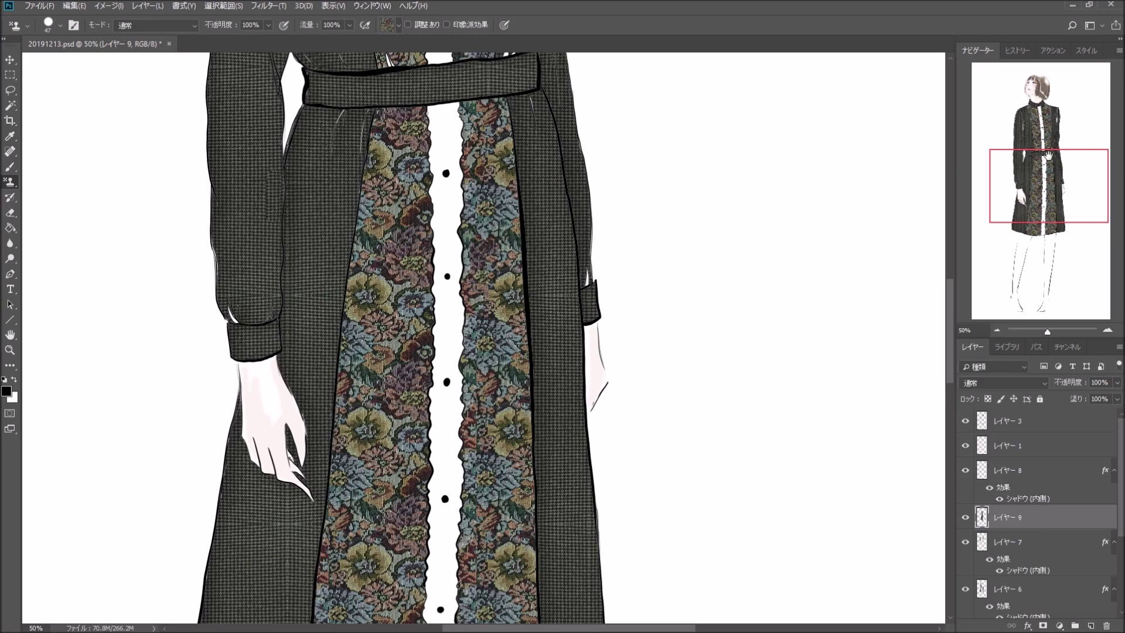
left_click_drag(1048, 155, 1048, 180)
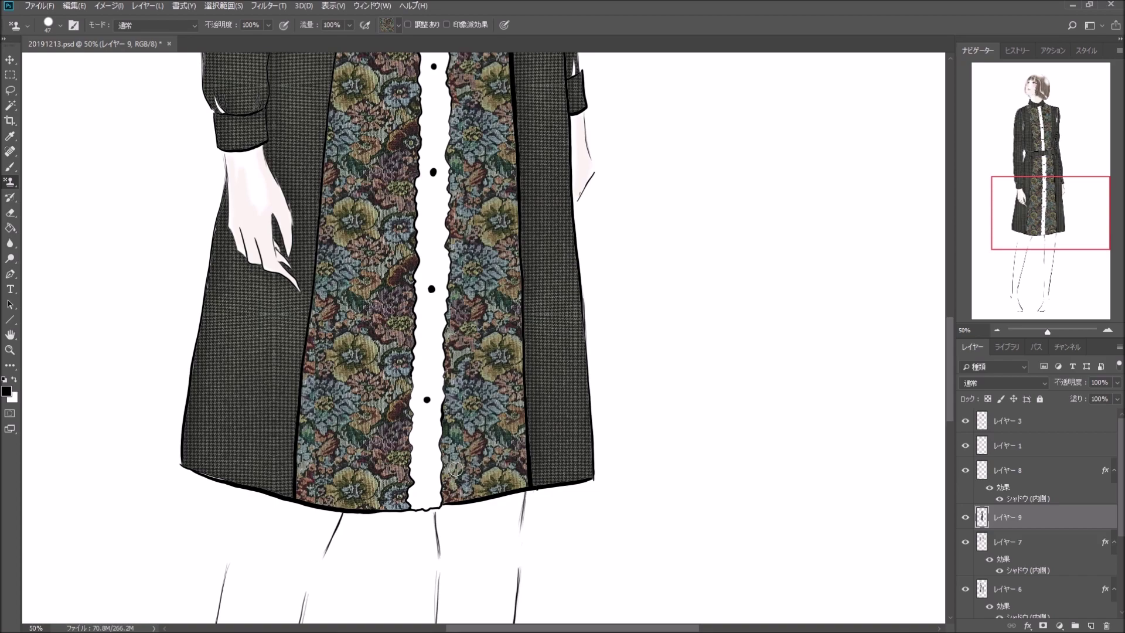
left_click_drag(455, 469, 458, 435)
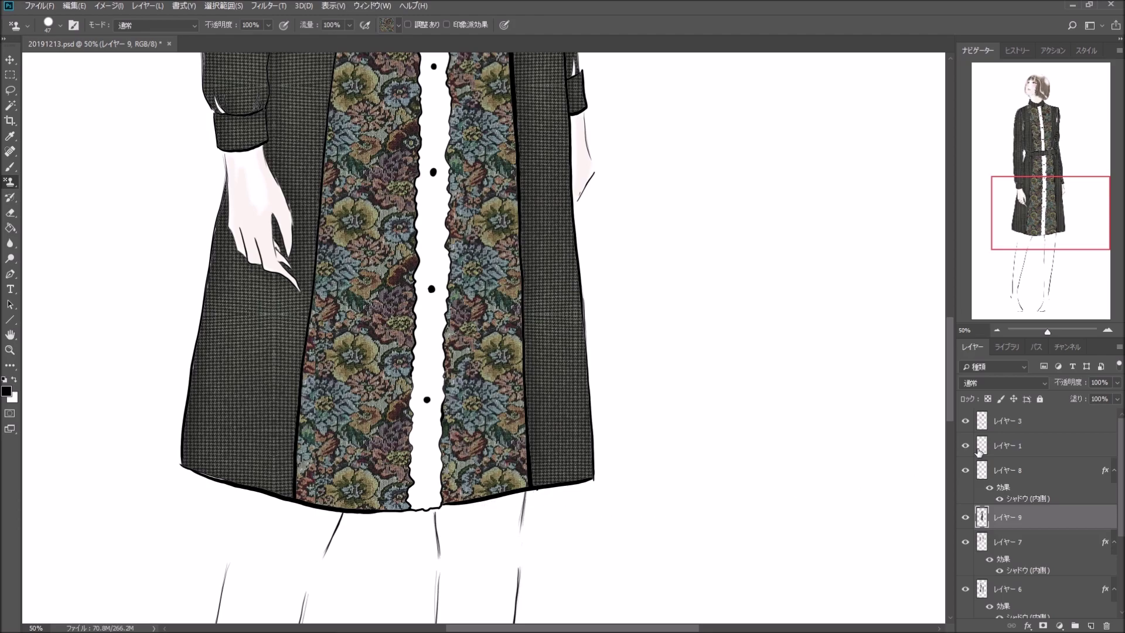
left_click(997, 330)
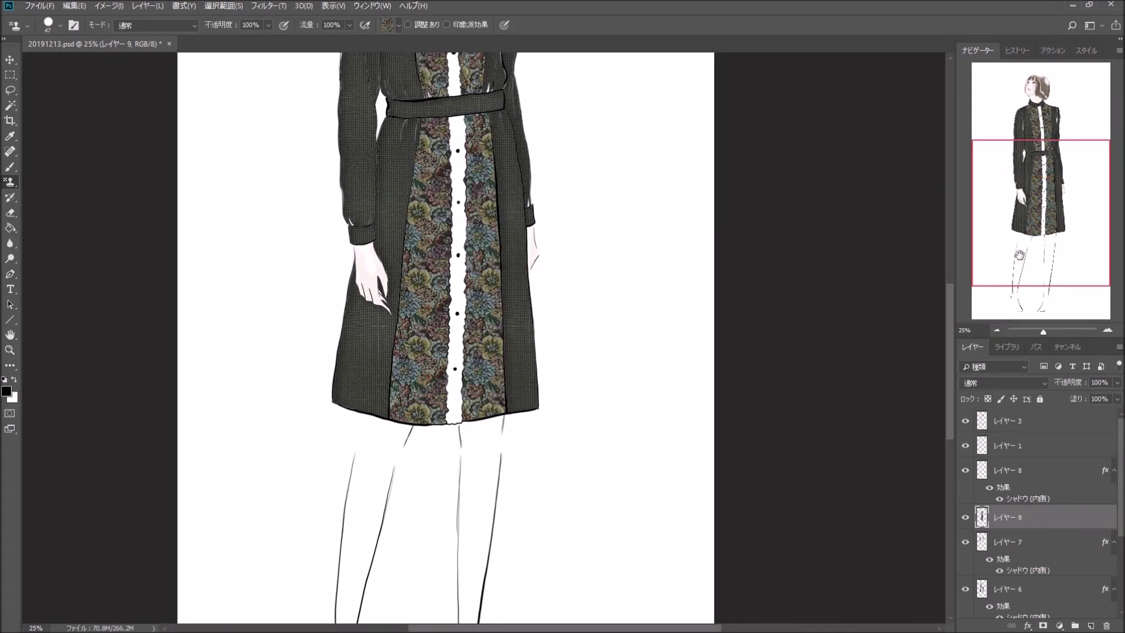
left_click_drag(1032, 203, 1031, 164)
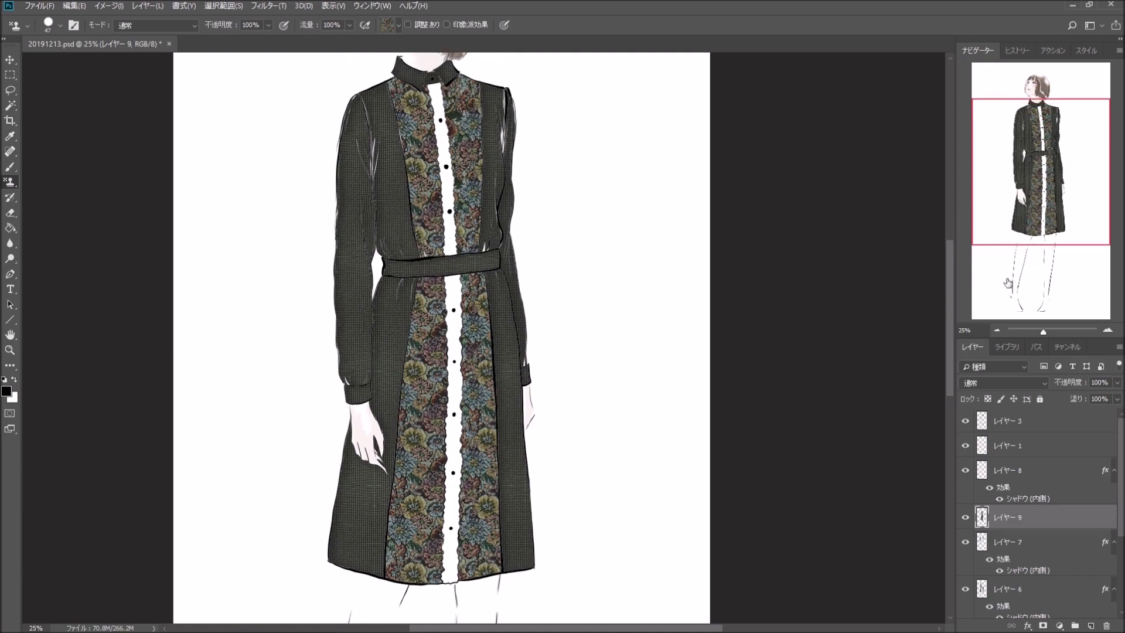
Step: Apply Brightness/Contrast of 38 brightness and 17 contrast to the floral panels
left_click(110, 6)
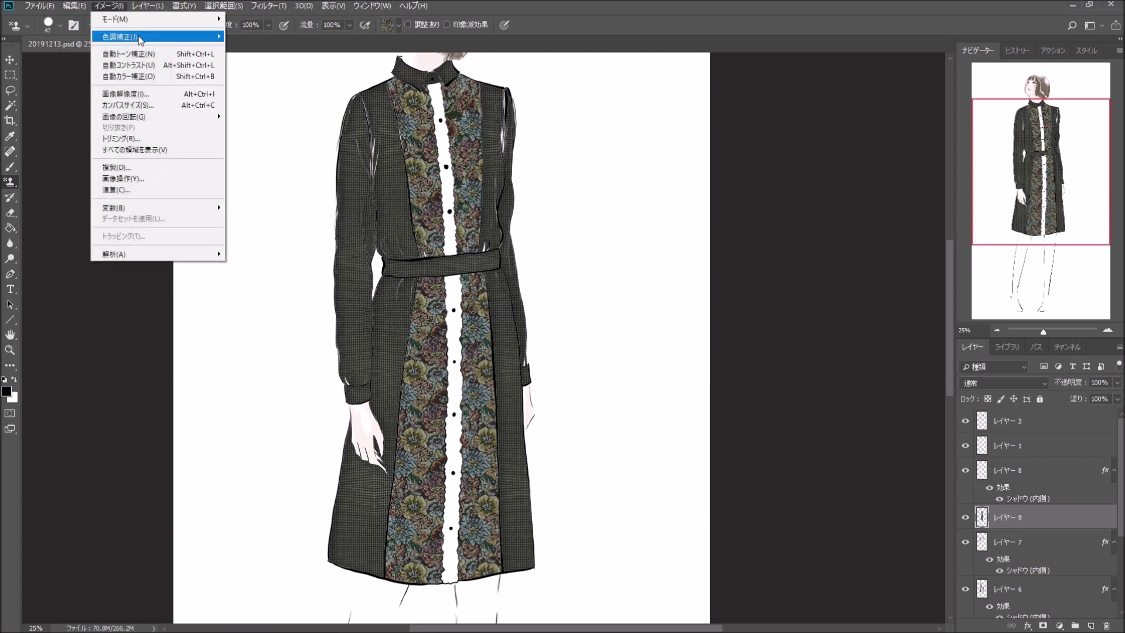
left_click(255, 48)
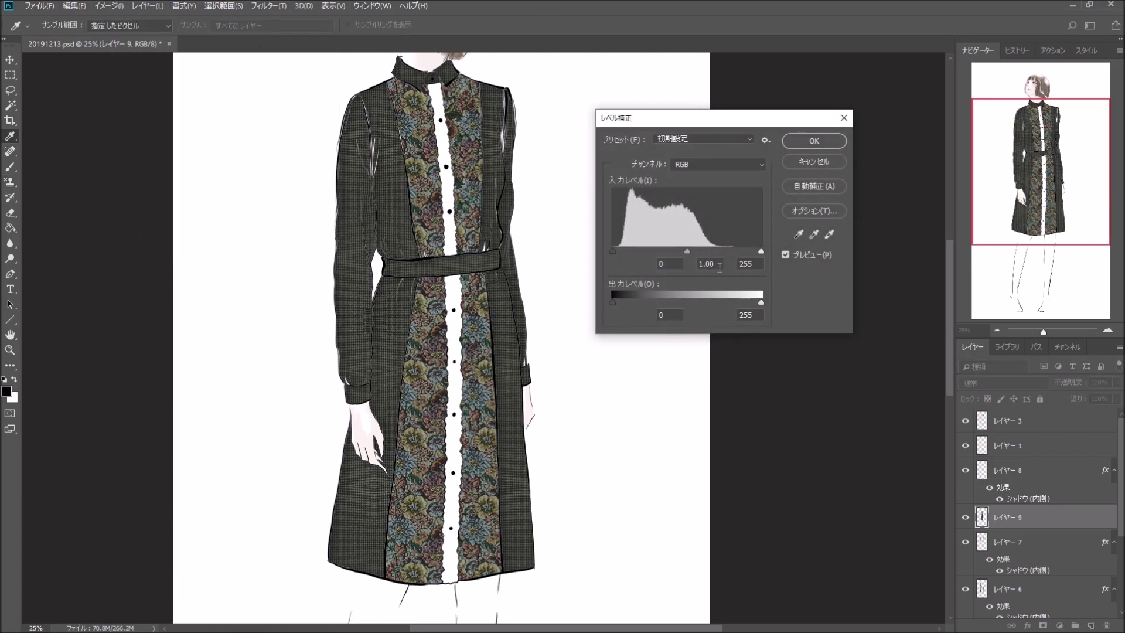
left_click(815, 161)
left_click(109, 6)
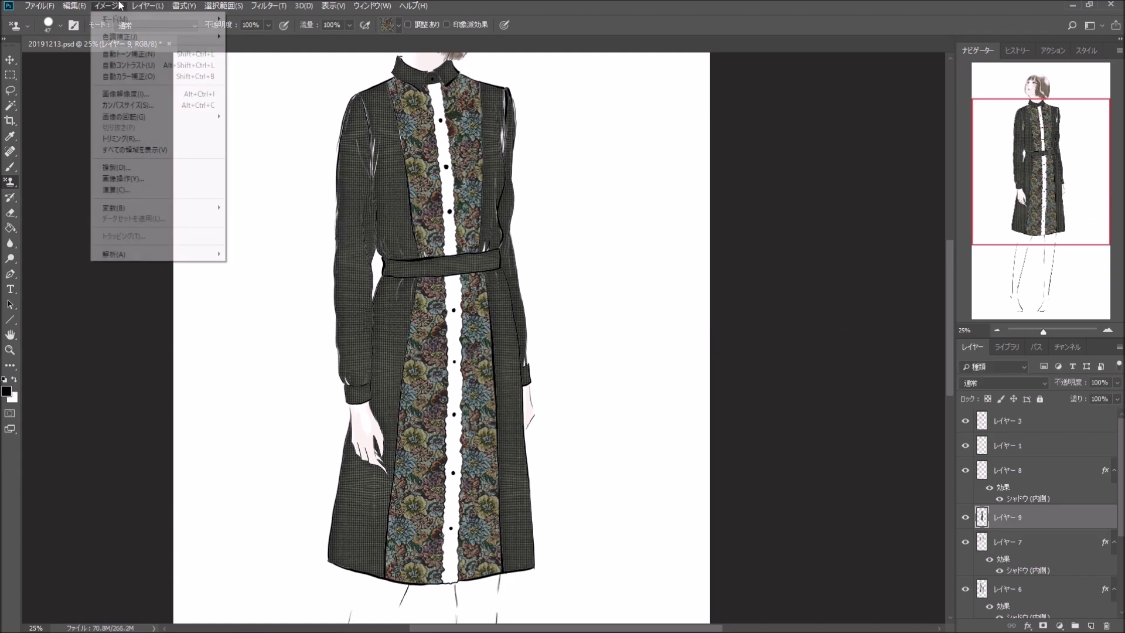
mouse_move(123, 36)
left_click(246, 37)
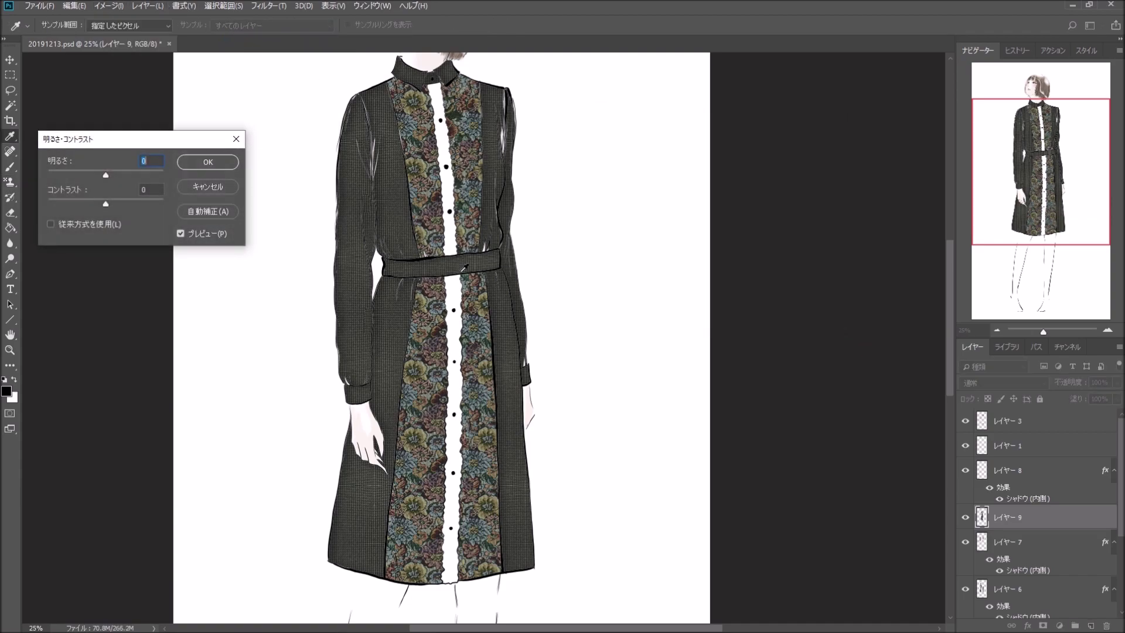
left_click(115, 202)
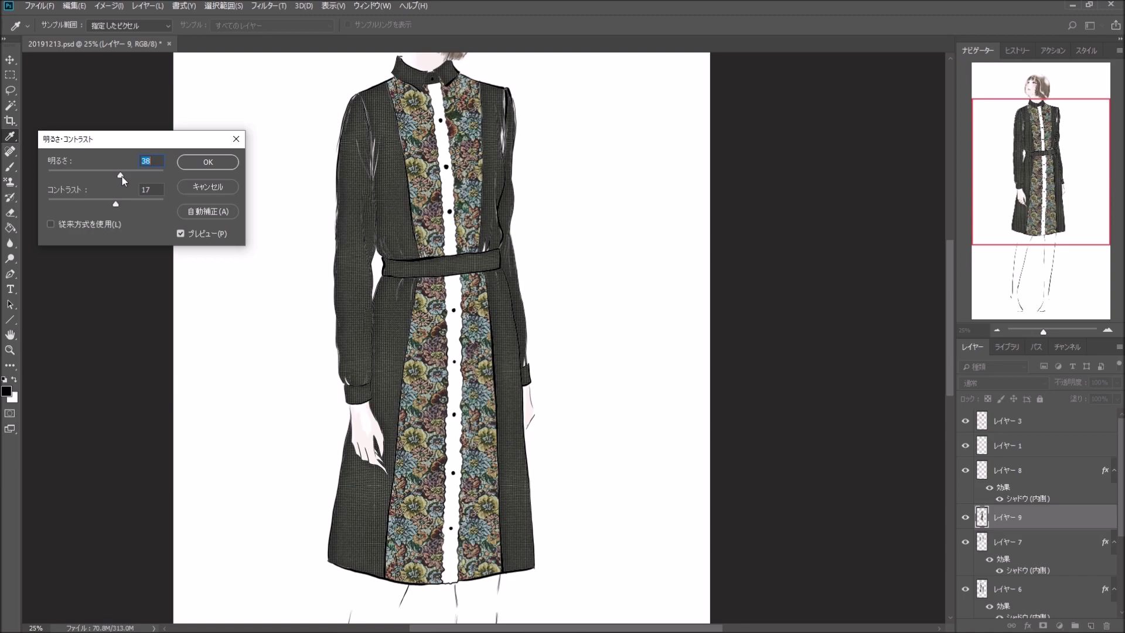
left_click(202, 163)
Step: Apply Hue/Saturation with slightly raised lightness and saturation at +28
left_click(107, 7)
mouse_move(121, 36)
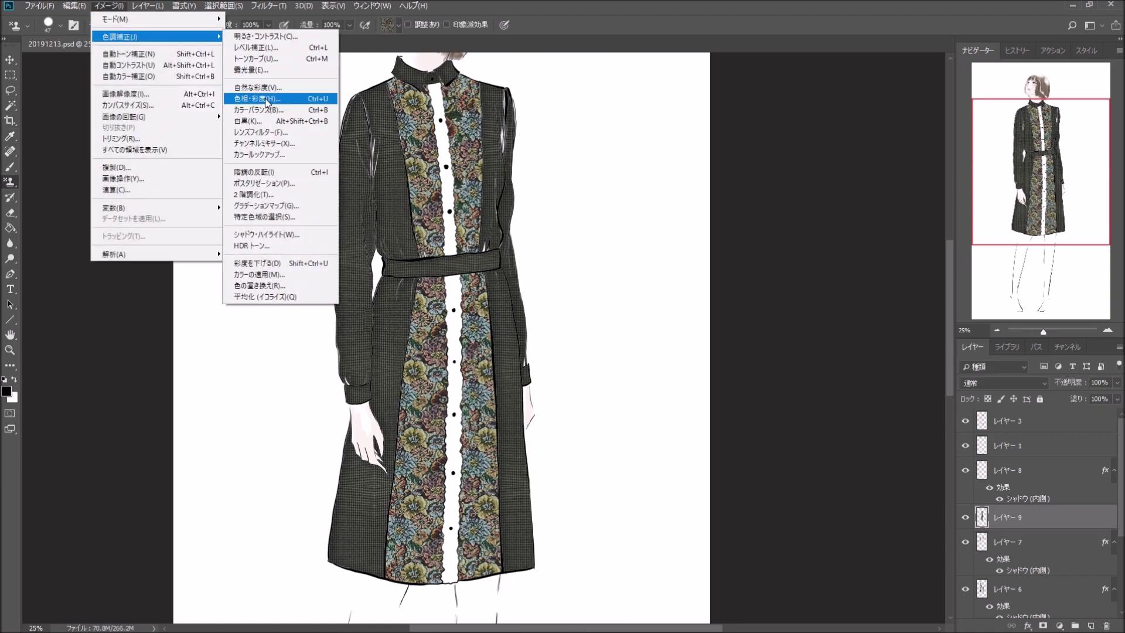
left_click(267, 100)
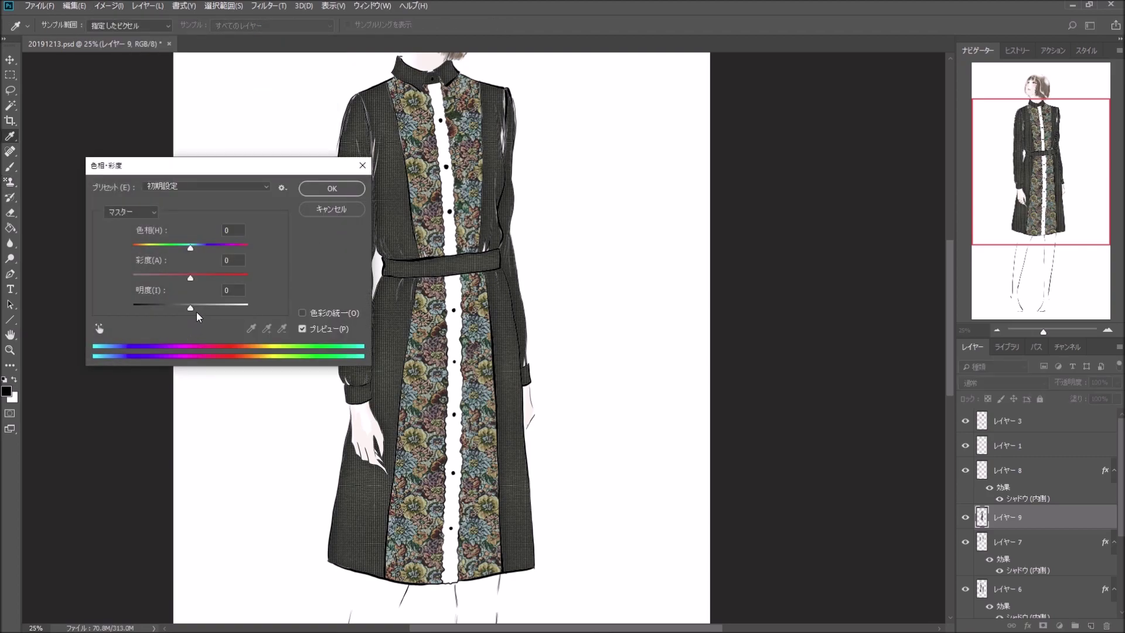
mouse_move(191, 308)
left_mouse_down()
mouse_move(202, 308)
mouse_move(192, 307)
left_mouse_up()
left_click(195, 279)
left_click_drag(195, 306, 190, 307)
left_click(329, 189)
left_click(109, 6)
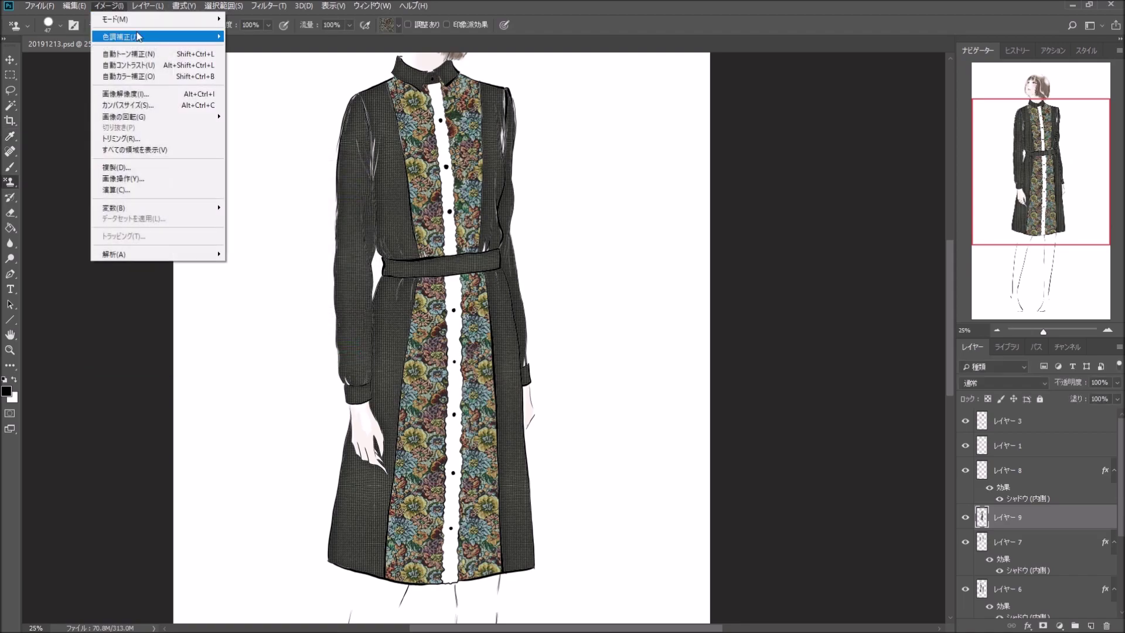
Step: Apply a Vibrance adjustment to the floral panels, with vibrance returned to near zero
mouse_move(132, 37)
left_click(249, 86)
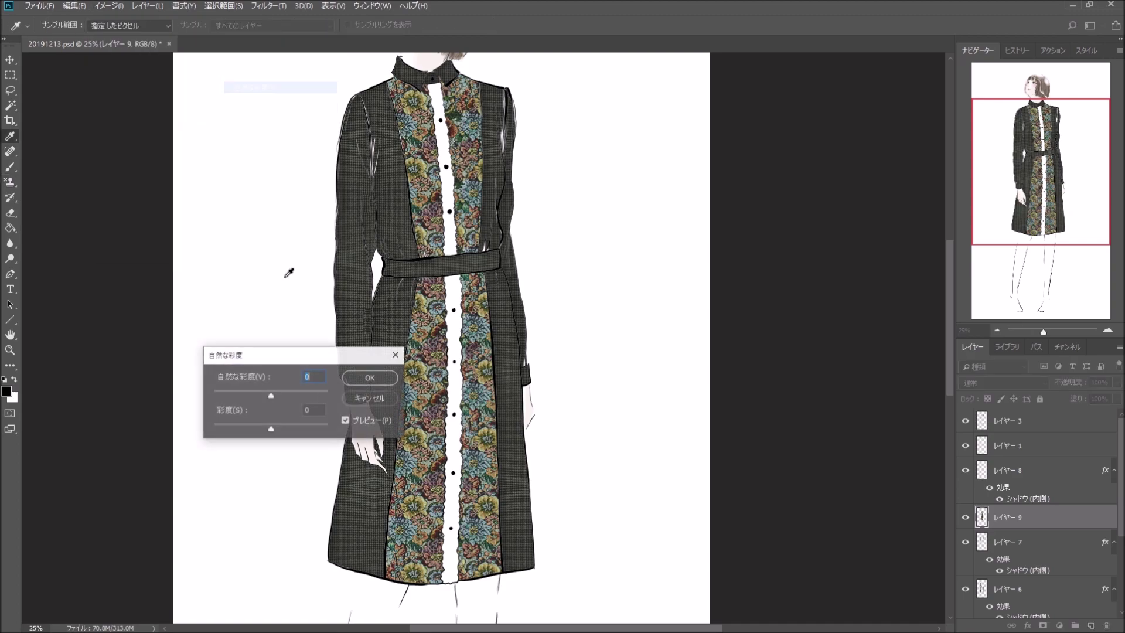
left_click_drag(271, 395, 292, 392)
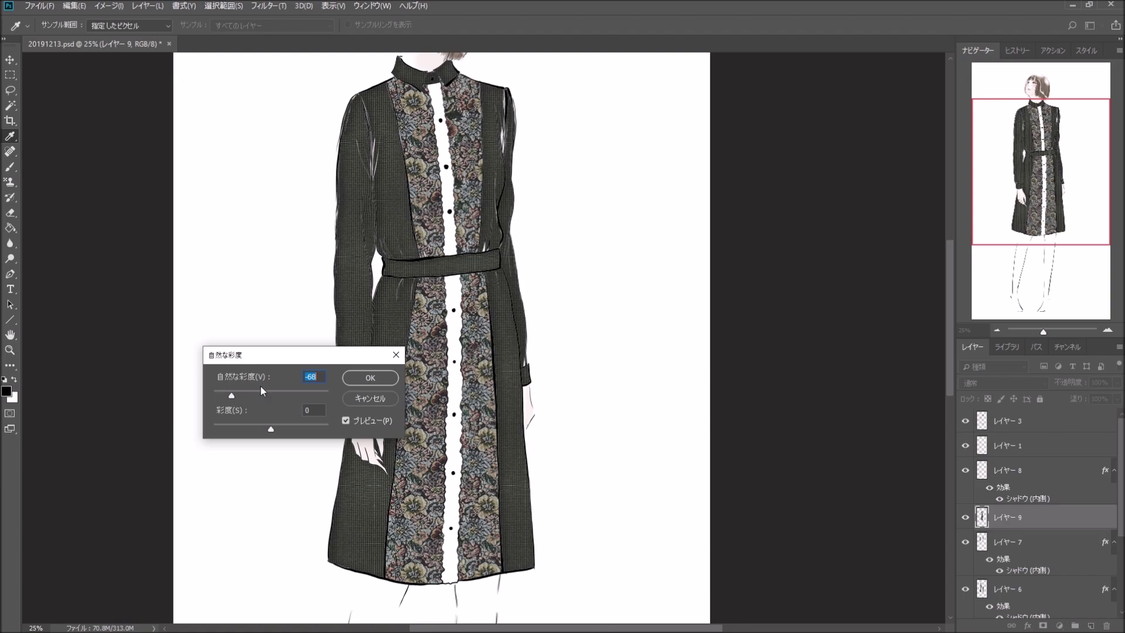
mouse_move(272, 430)
left_mouse_down()
mouse_move(285, 430)
mouse_move(263, 430)
left_mouse_up()
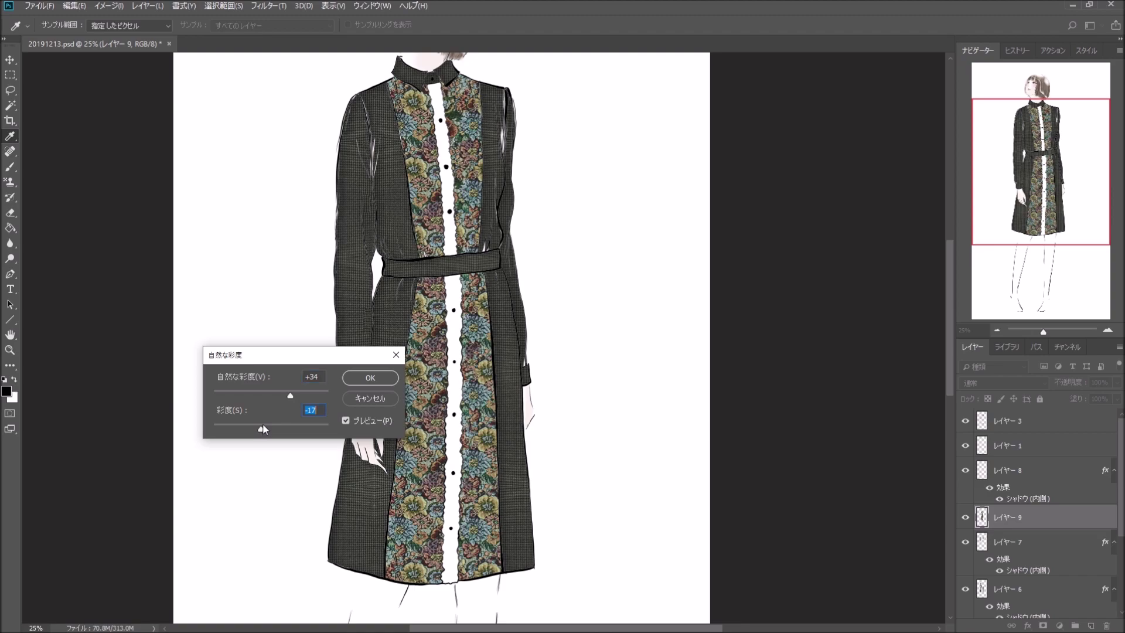
mouse_move(289, 398)
left_mouse_down()
mouse_move(271, 399)
mouse_move(281, 399)
left_mouse_up()
left_click(369, 378)
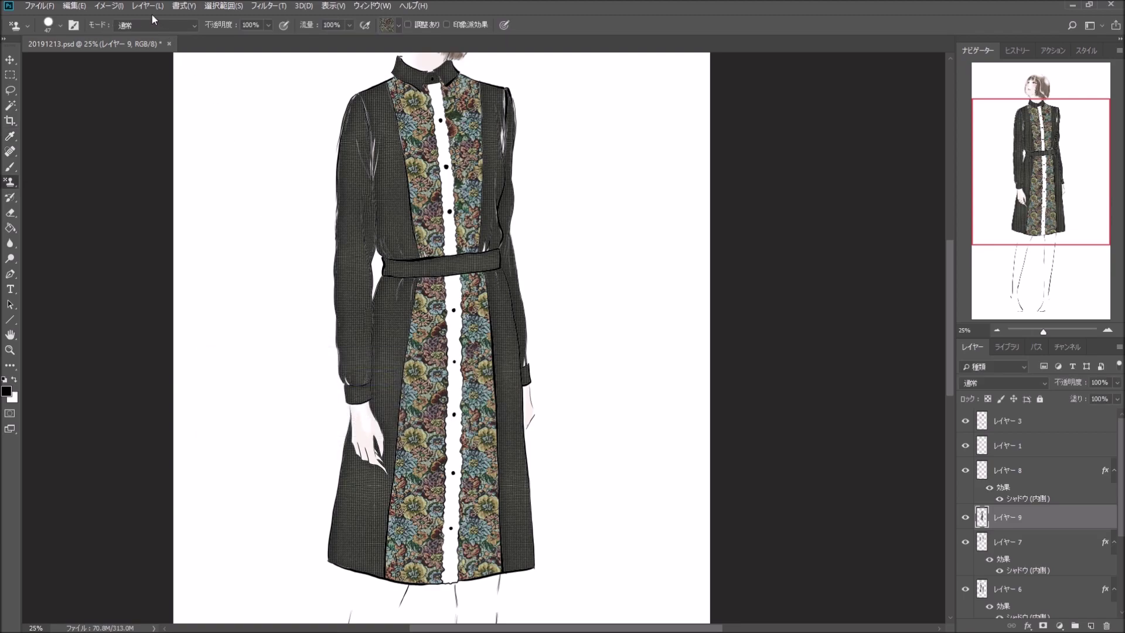
Step: Apply another Brightness/Contrast pass with brightness 9 and contrast 17
left_click(108, 6)
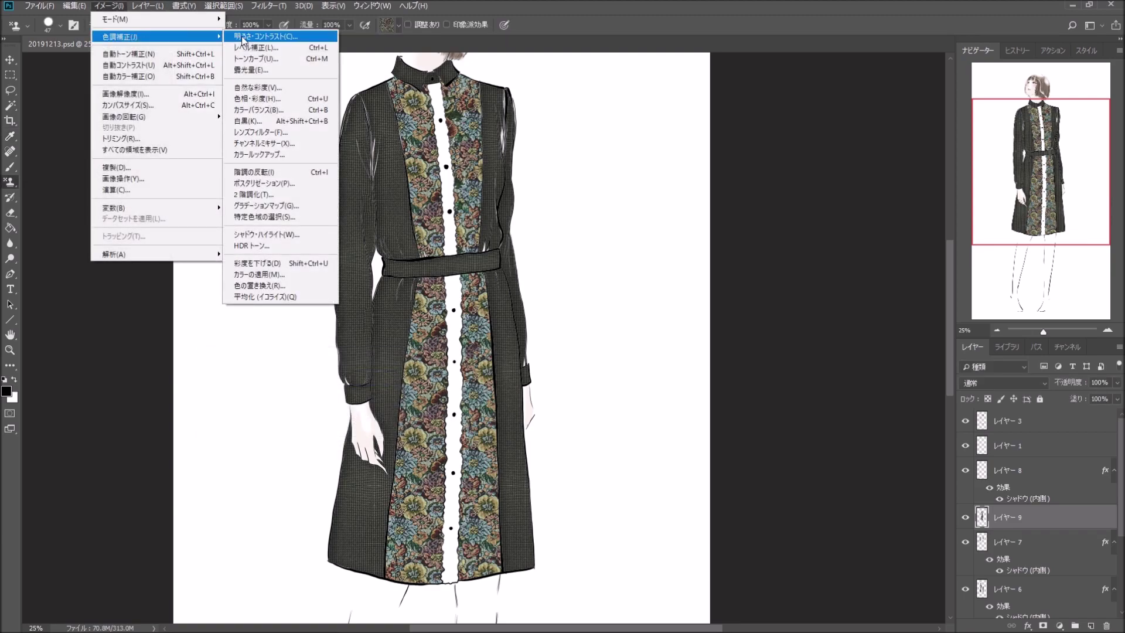
left_click(242, 40)
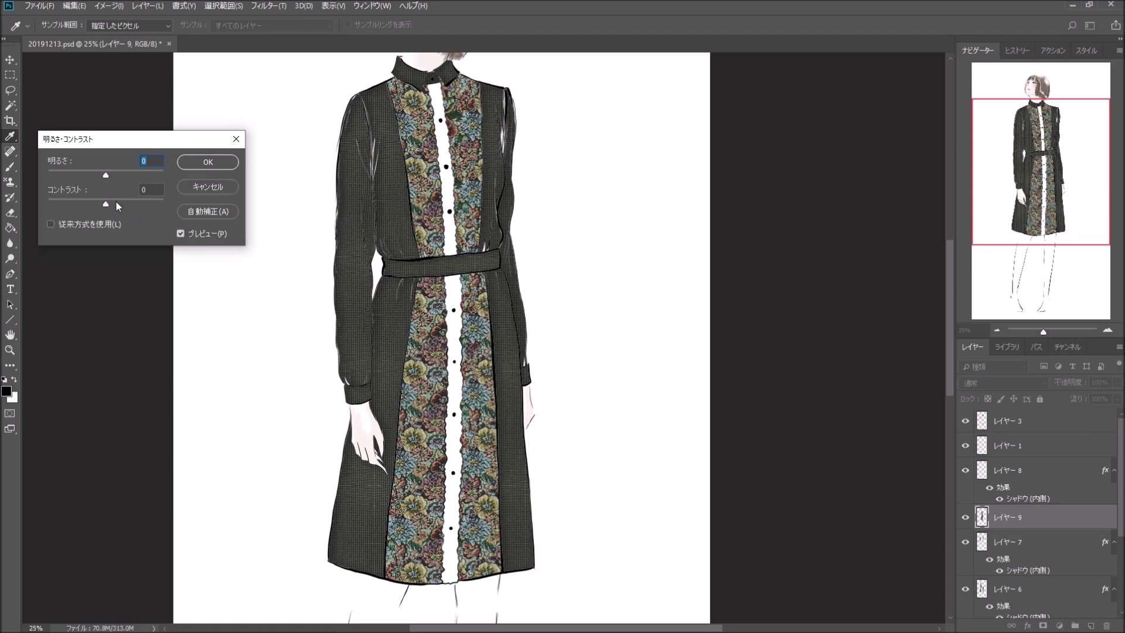
left_click(116, 202)
left_click(109, 176)
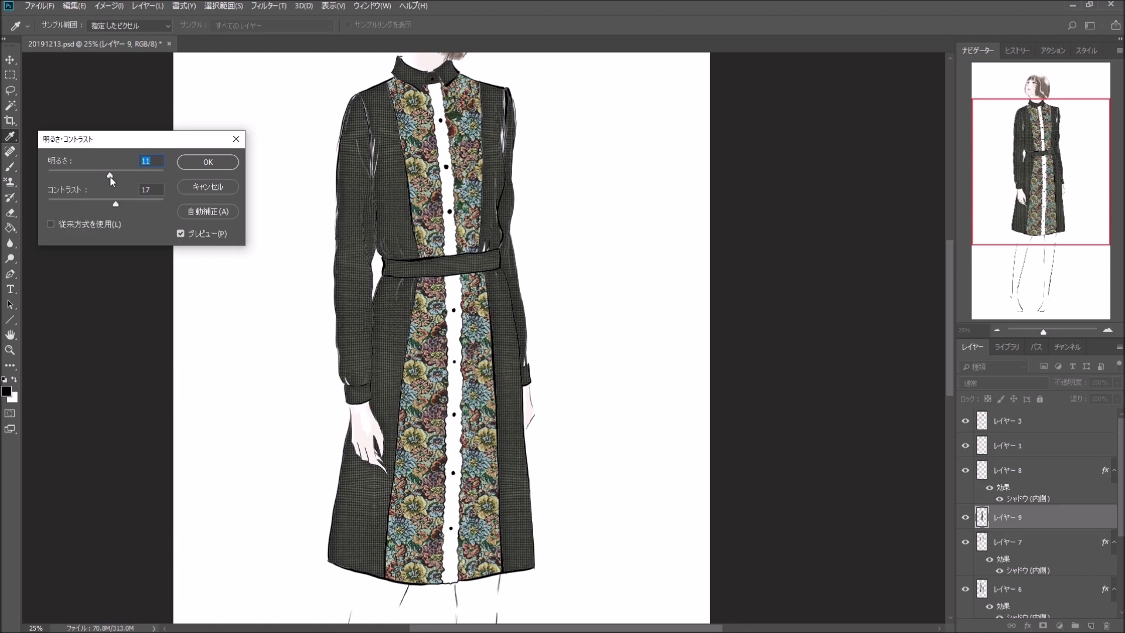
key("Down")
key("Down")
left_click(195, 166)
Step: Switch to the Clone Stamp tool and scroll around the canvas
key("s")
scroll(100, 280, "up", 3)
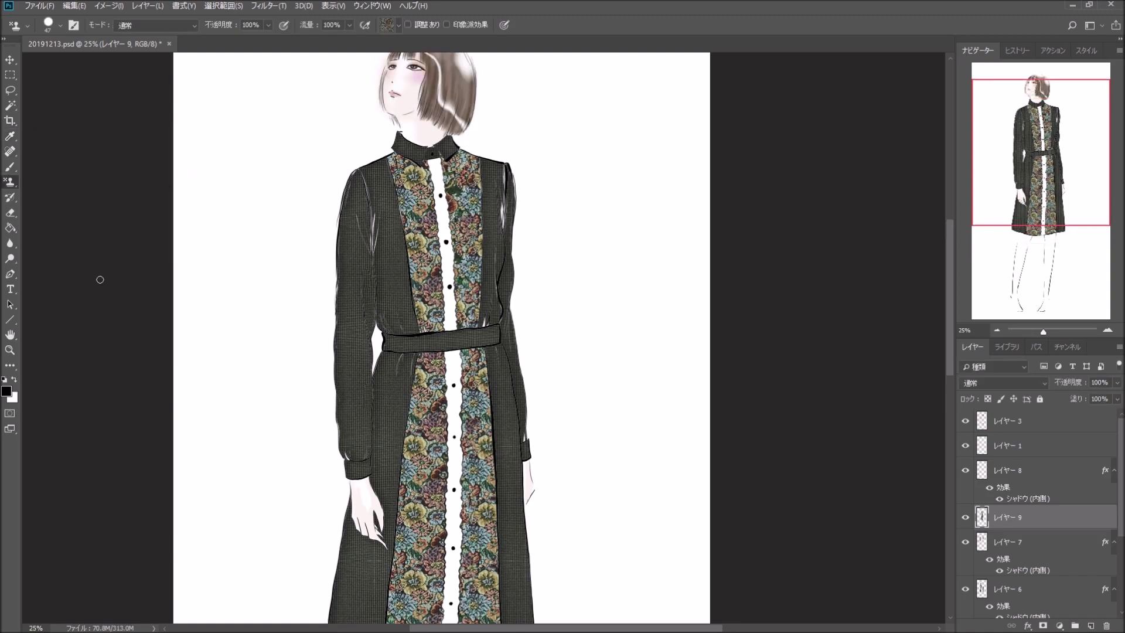
scroll(100, 280, "up", 2)
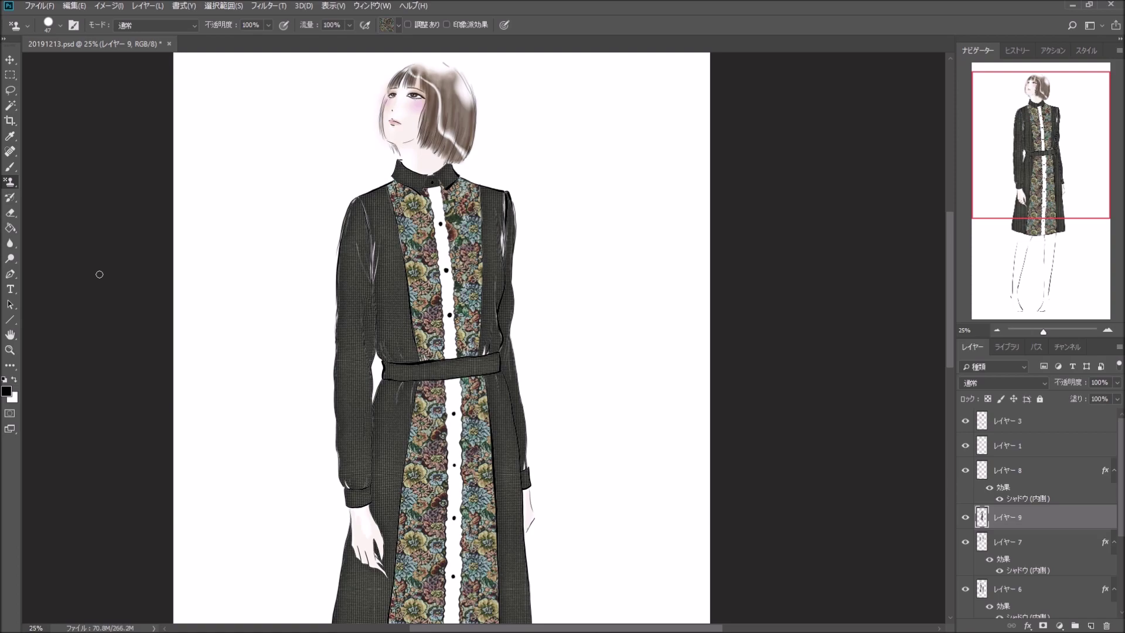
scroll(102, 262, "down", 5)
scroll(102, 262, "down", 2)
Step: Add a new empty layer, レイヤー 10, above the floral panels
scroll(102, 262, "up", 3)
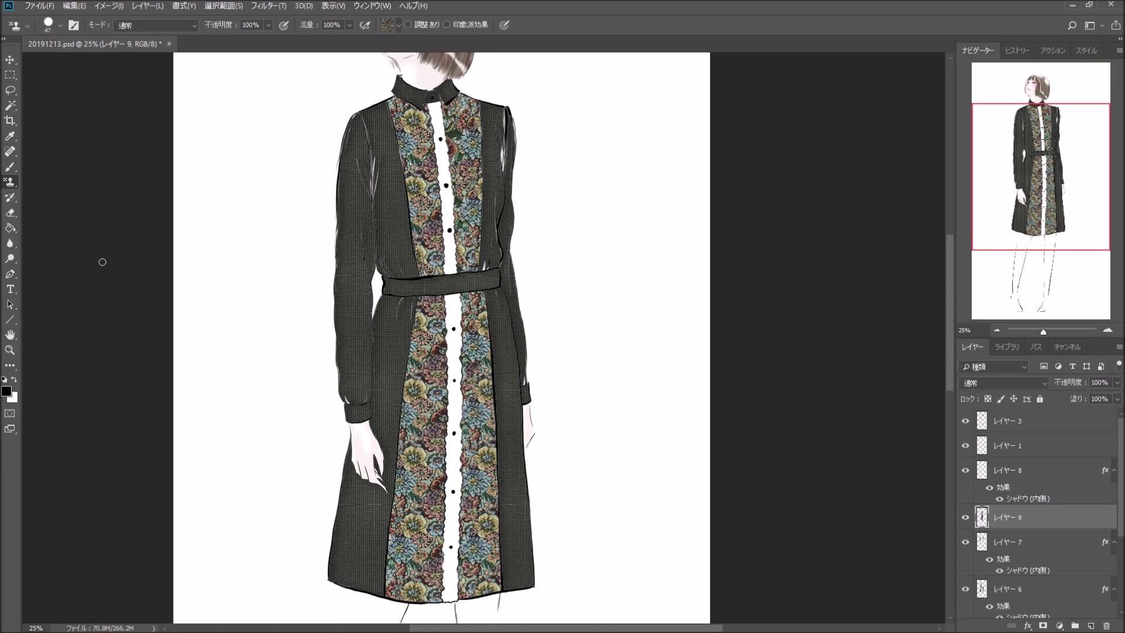
scroll(102, 262, "up", 2)
scroll(102, 262, "up", 1)
scroll(102, 262, "down", 2)
left_click(1091, 626)
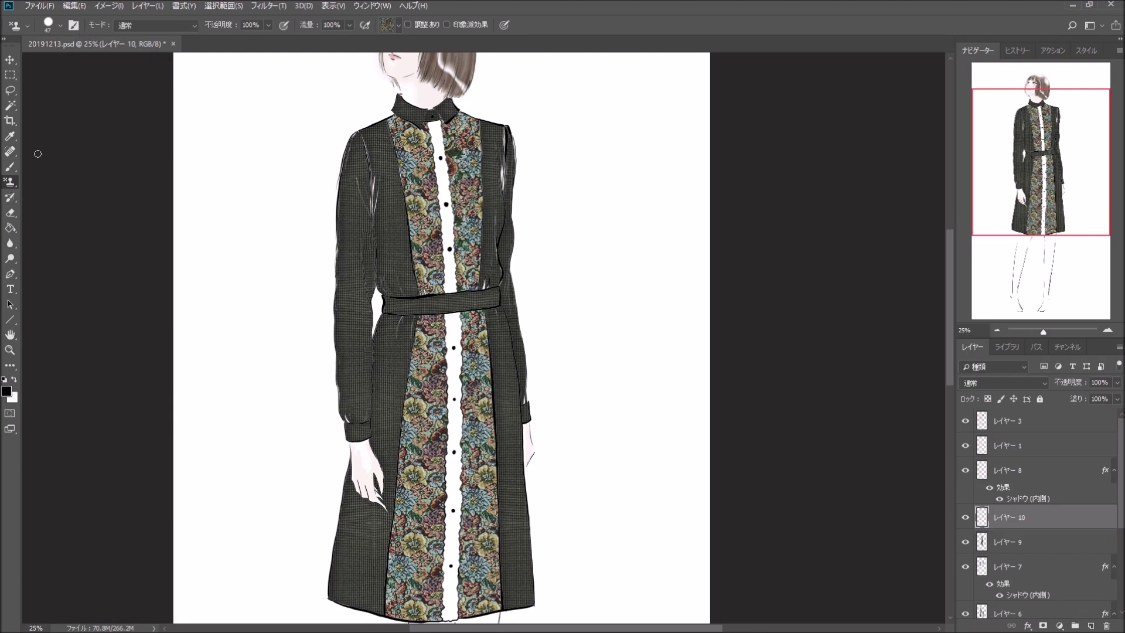
Step: Fill the placket above and below the belt with the dark lace pattern using Paint Bucket
left_click(15, 227)
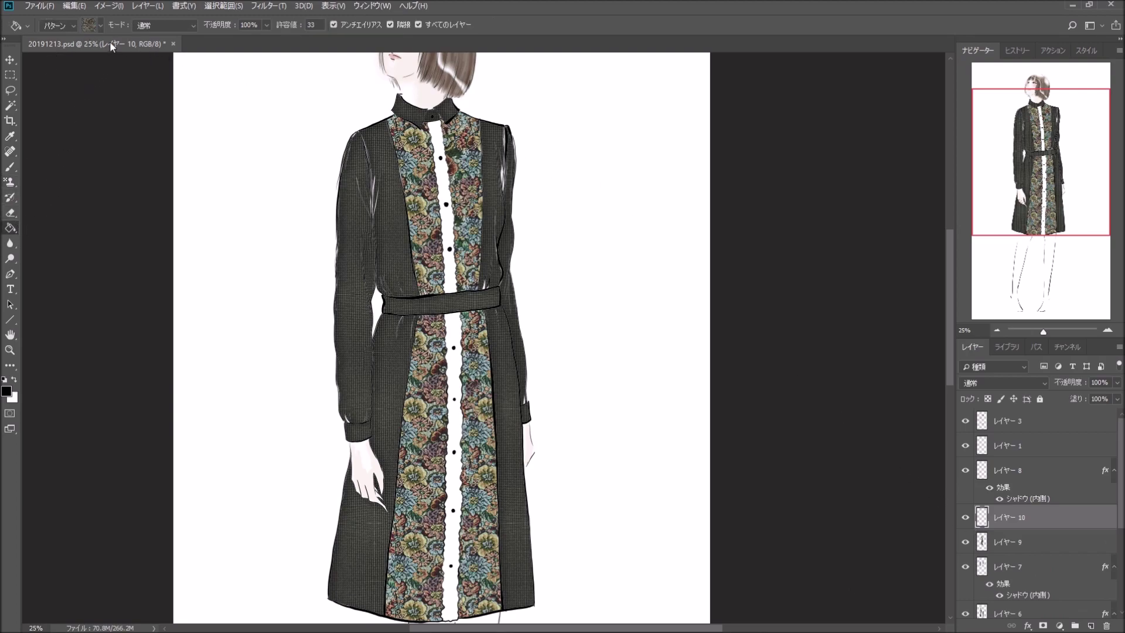
left_click(101, 24)
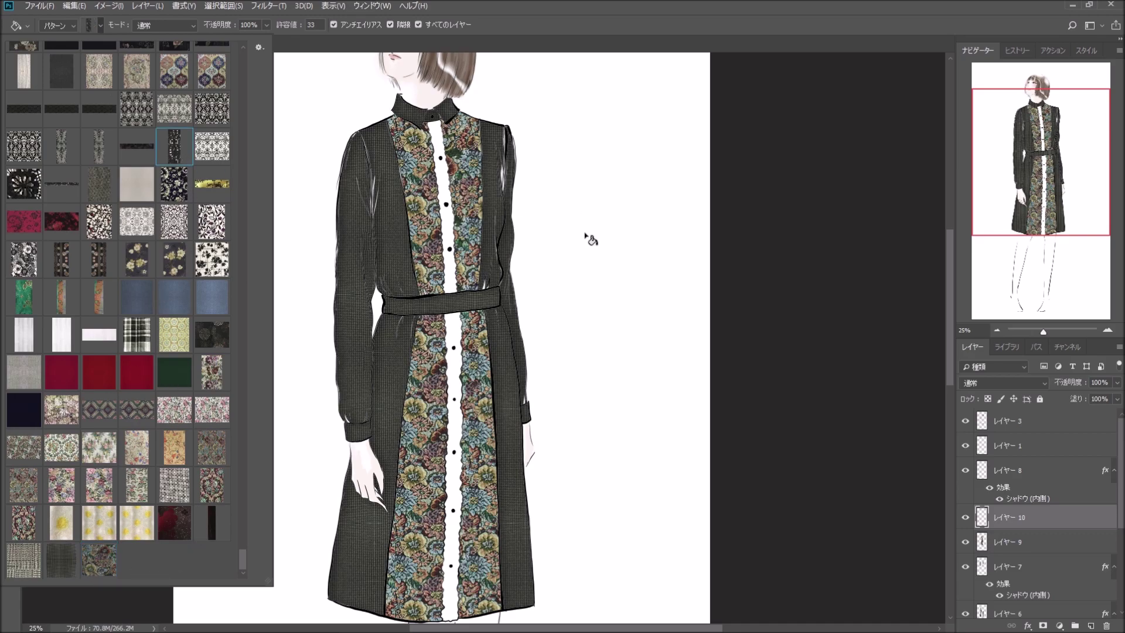
left_click(752, 233)
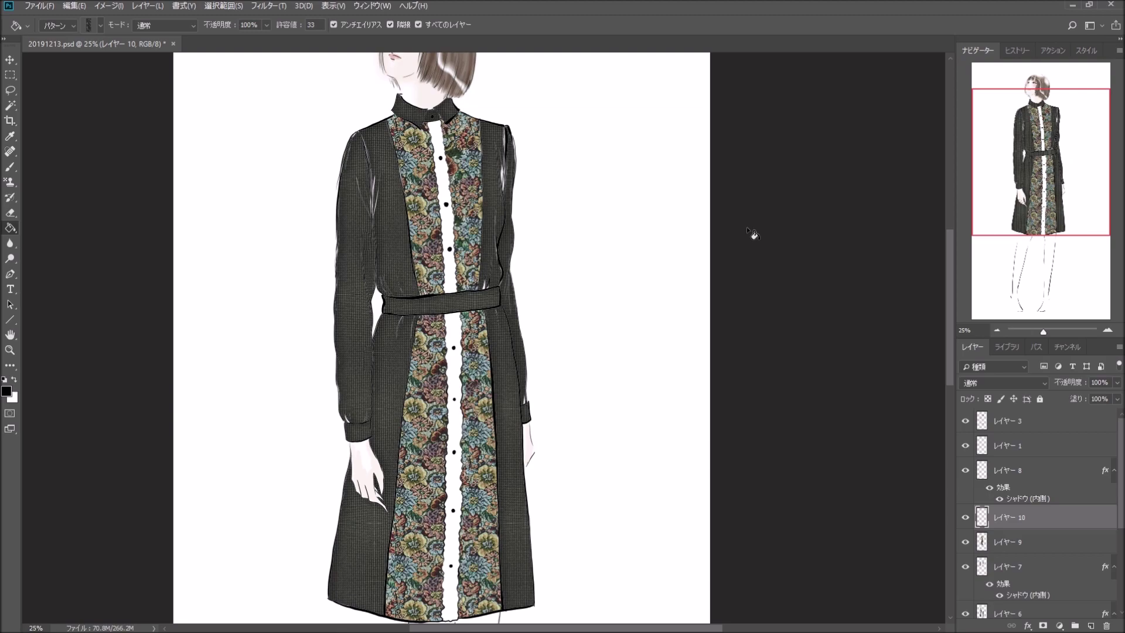
left_click(446, 190)
left_click(460, 347)
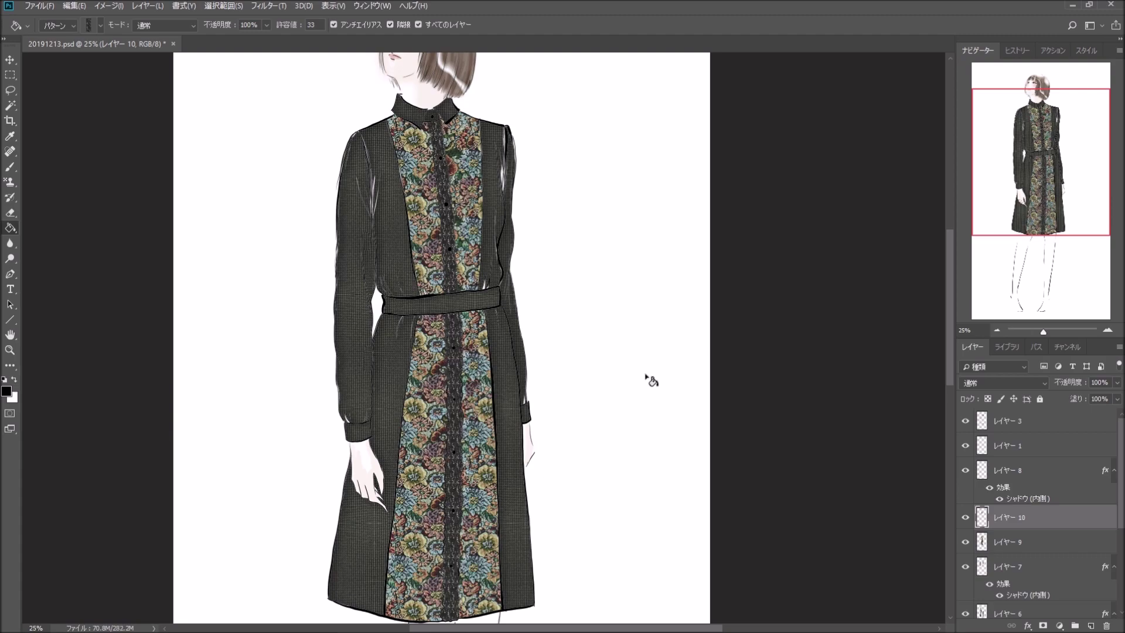
double_click(1044, 515)
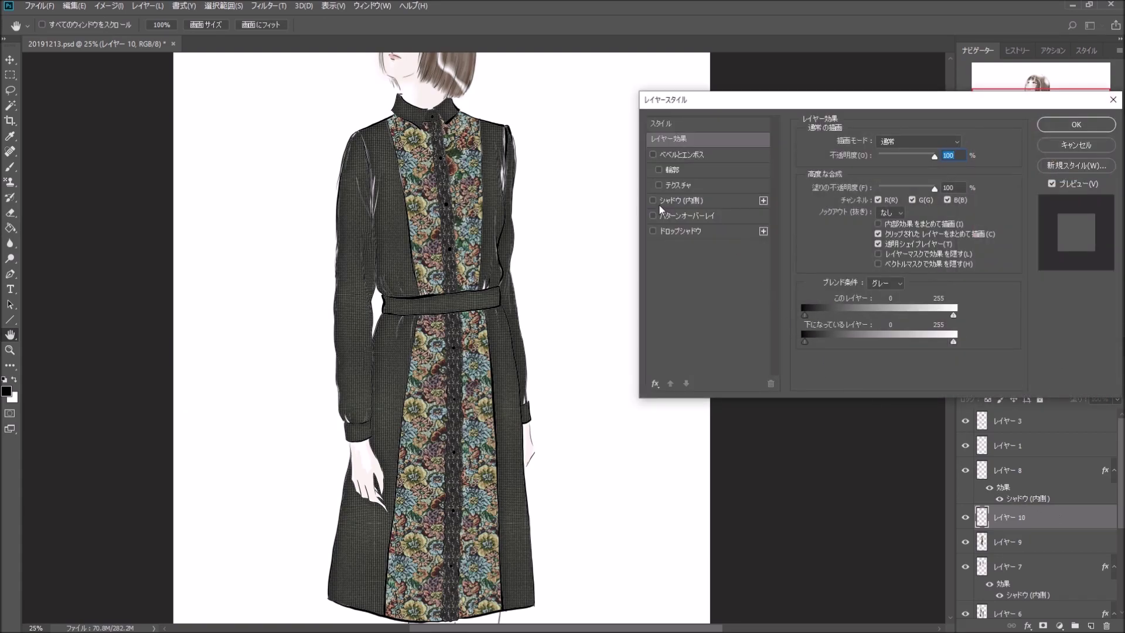
Step: Add an inner shadow to the lace layer レイヤー 10
left_click(654, 201)
left_click(721, 204)
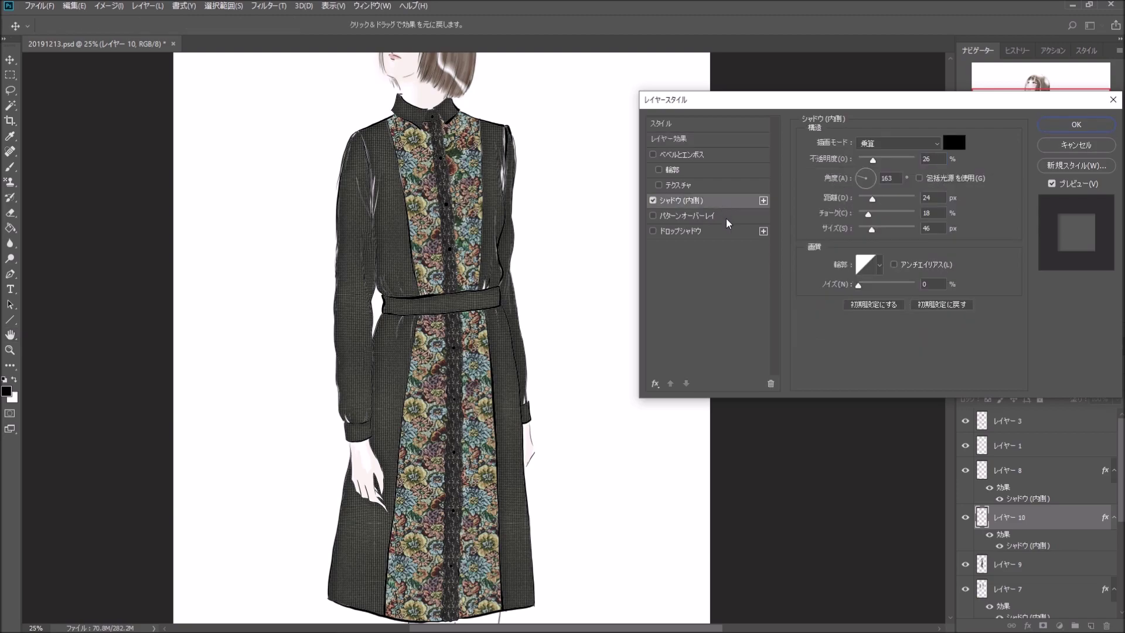
left_click(1072, 131)
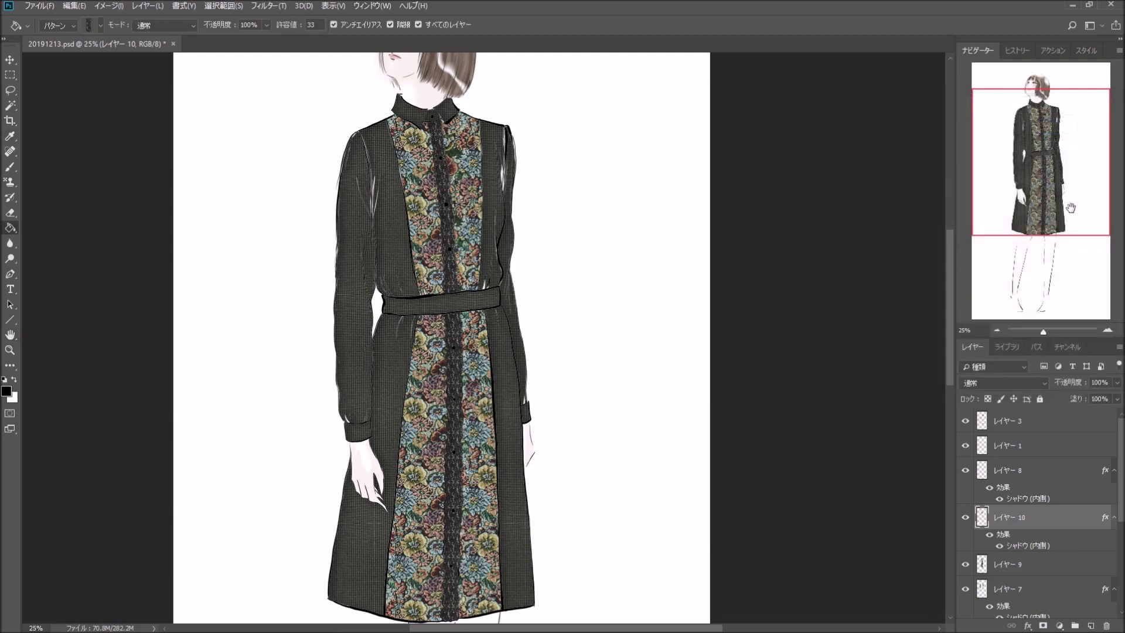
Step: Give レイヤー 9's tapestry panels an inner shadow at 19% opacity and 7 px size
double_click(1055, 564)
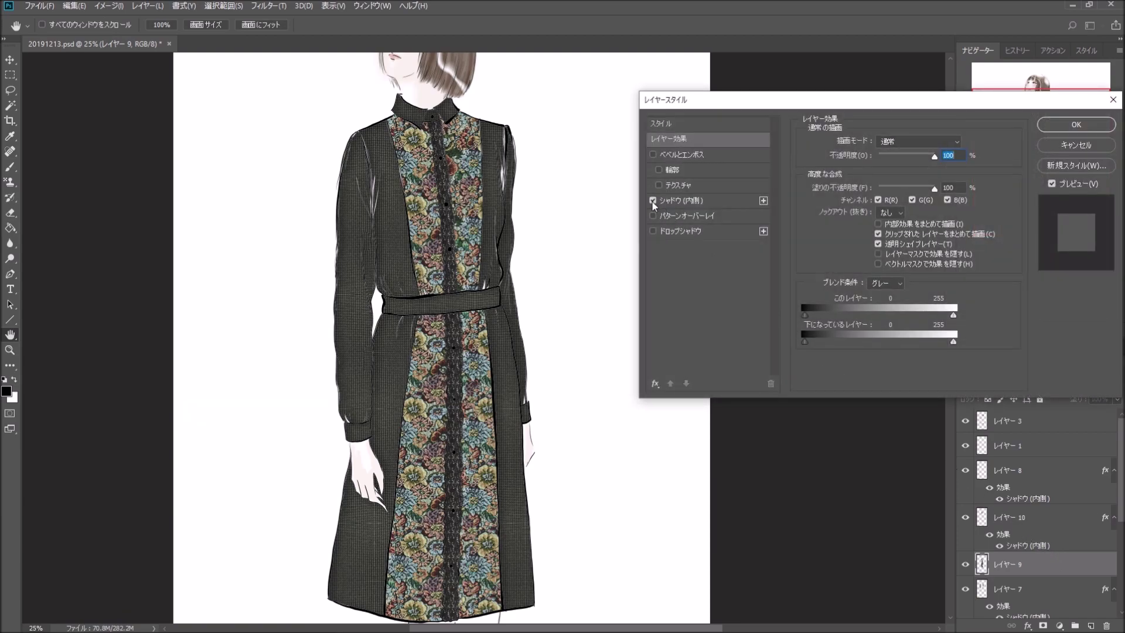
left_click(653, 201)
left_click(708, 202)
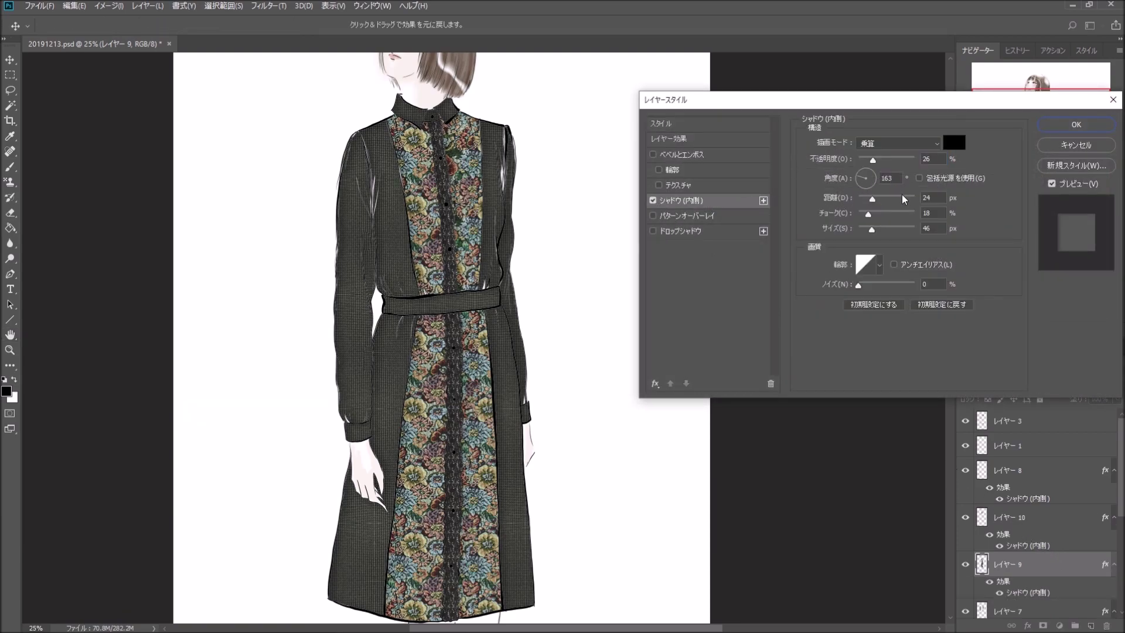
left_click_drag(879, 232, 868, 233)
left_click_drag(872, 200, 867, 219)
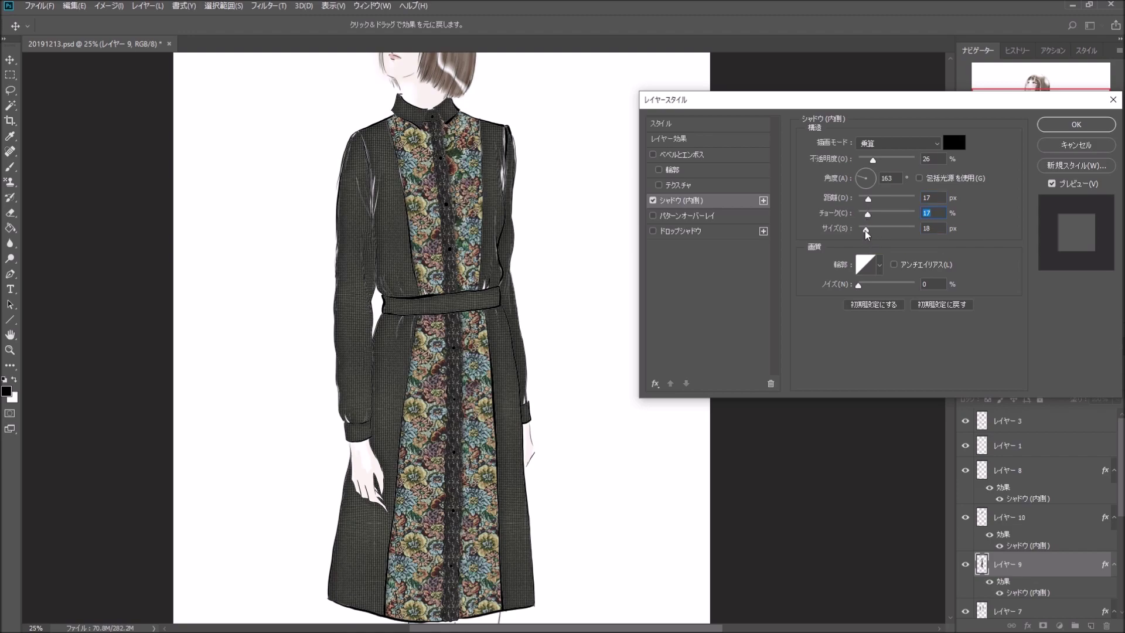
left_click_drag(867, 228, 864, 230)
left_click_drag(874, 158, 870, 160)
left_click(1076, 126)
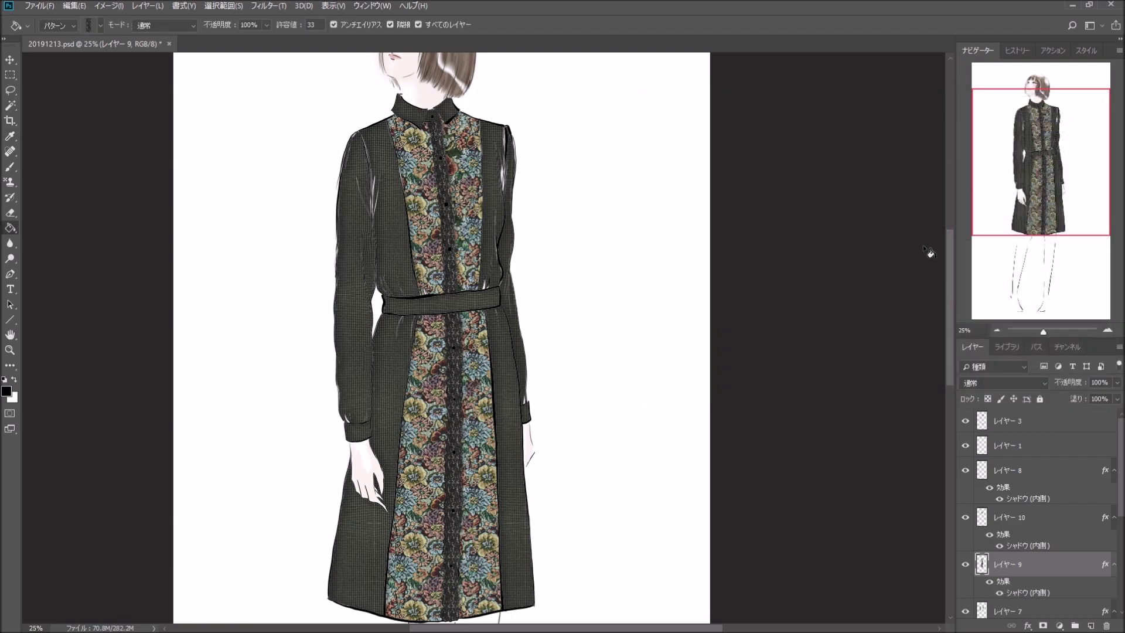
Step: Pan to the head and upper dress and toggle レイヤー 3's highlights to compare
mouse_move(1038, 198)
left_mouse_down()
mouse_move(1032, 208)
mouse_move(1035, 199)
left_mouse_up()
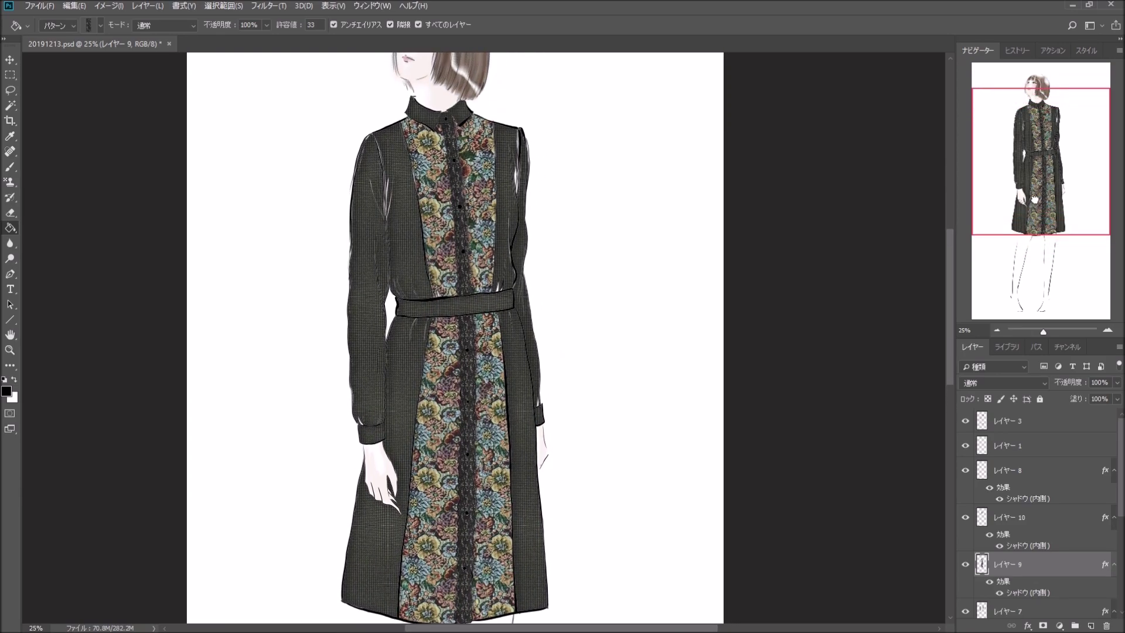
mouse_move(1035, 199)
left_mouse_down()
mouse_move(1034, 278)
mouse_move(1037, 179)
left_mouse_up()
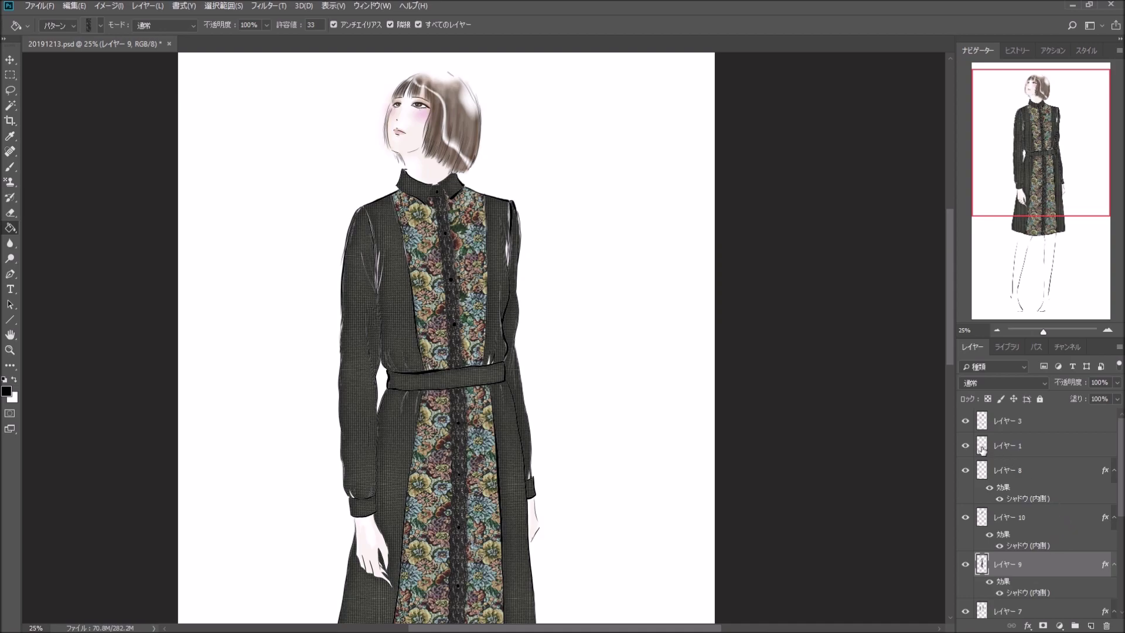
left_click(966, 421)
left_click(967, 422)
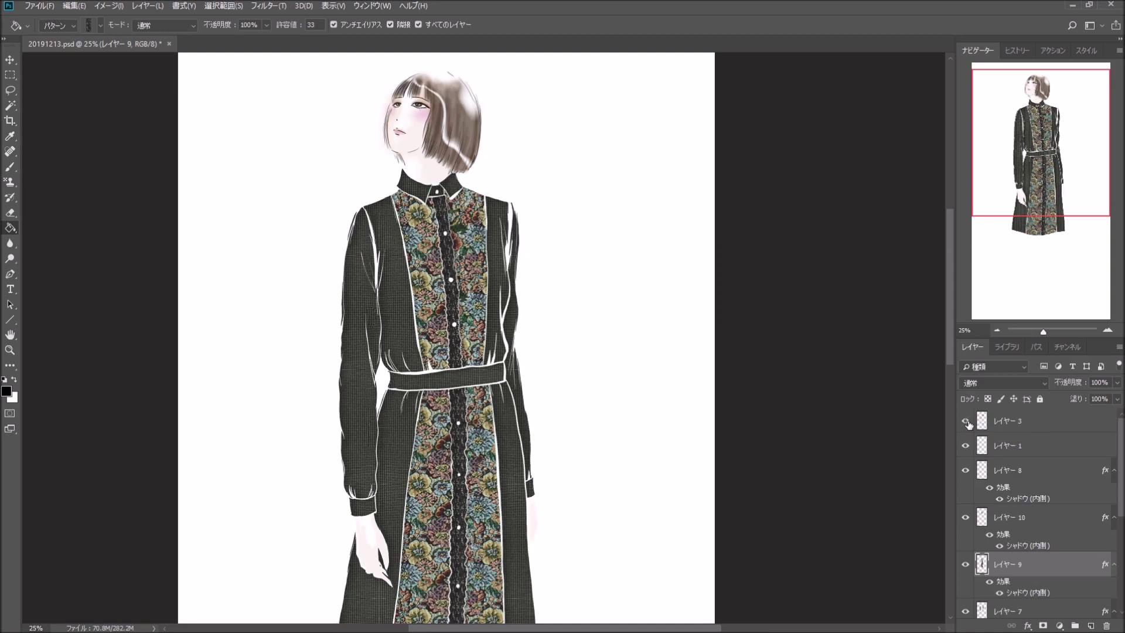
left_click(967, 422)
Step: Select レイヤー 1 and add a new empty layer, レイヤー 11, above it
left_click(966, 422)
left_click(1054, 453)
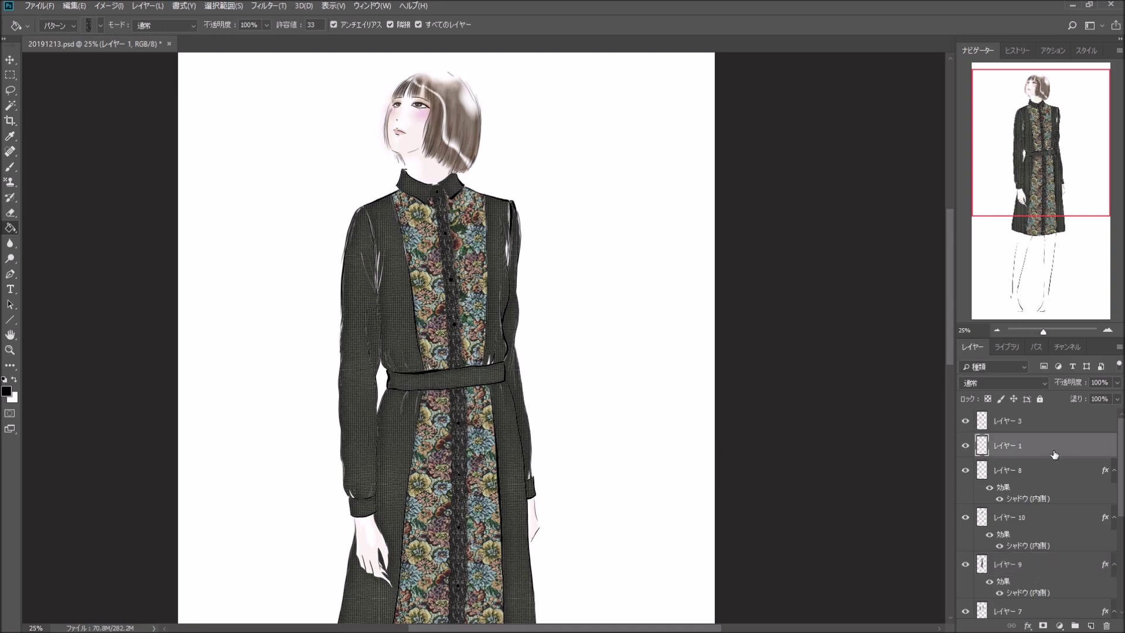
left_click(965, 445)
left_click(1090, 625)
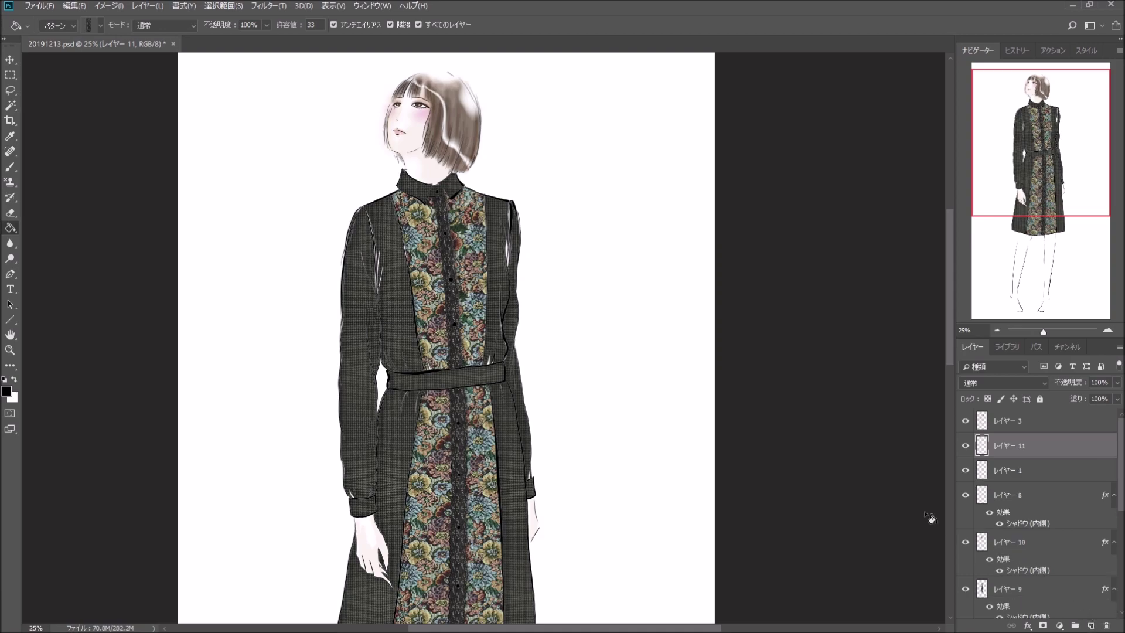
Step: Select the Brush tool with a 21 px diameter
left_click(10, 166)
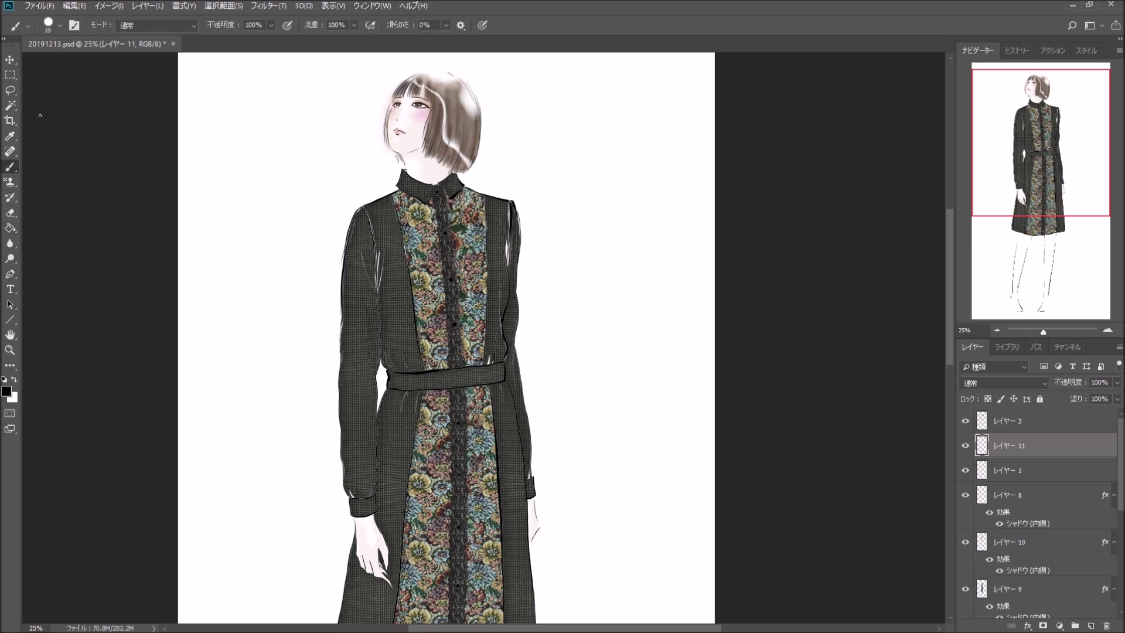
left_click(61, 26)
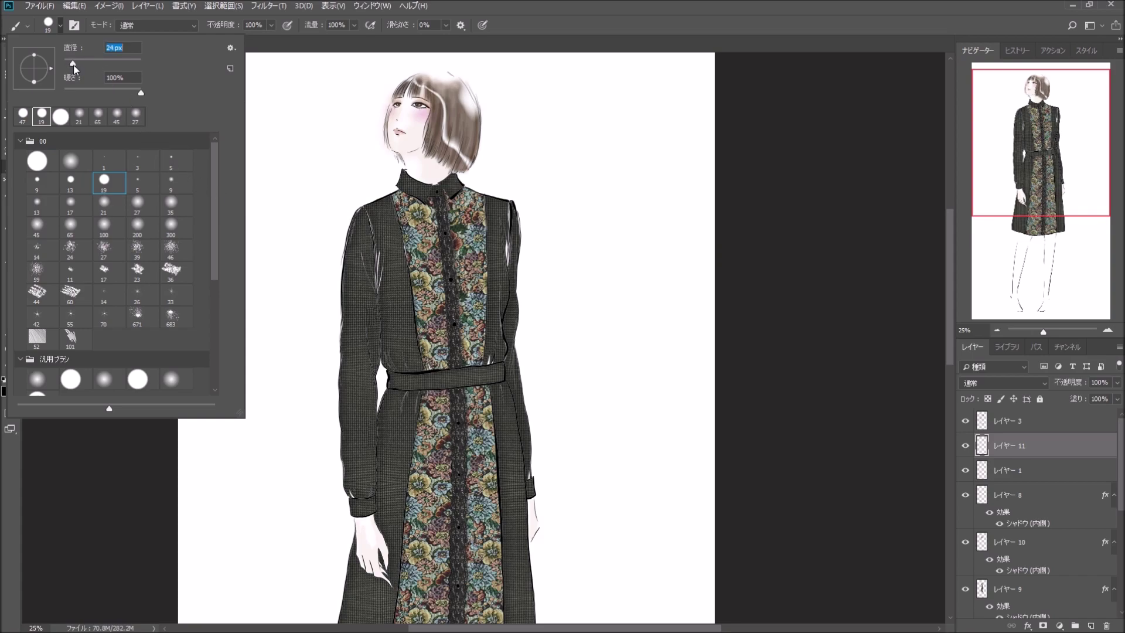
left_click_drag(73, 64, 74, 64)
left_click(78, 470)
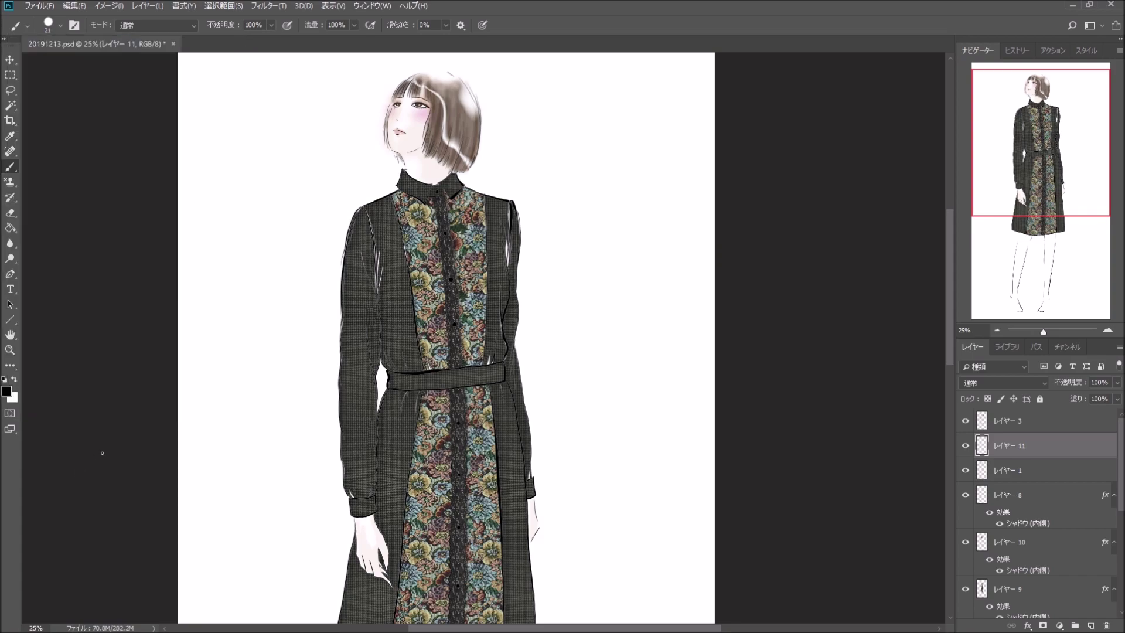
Step: Zoom to about 67% on the collar and try a sleeve-edge stroke, then undo it
left_click(1107, 330)
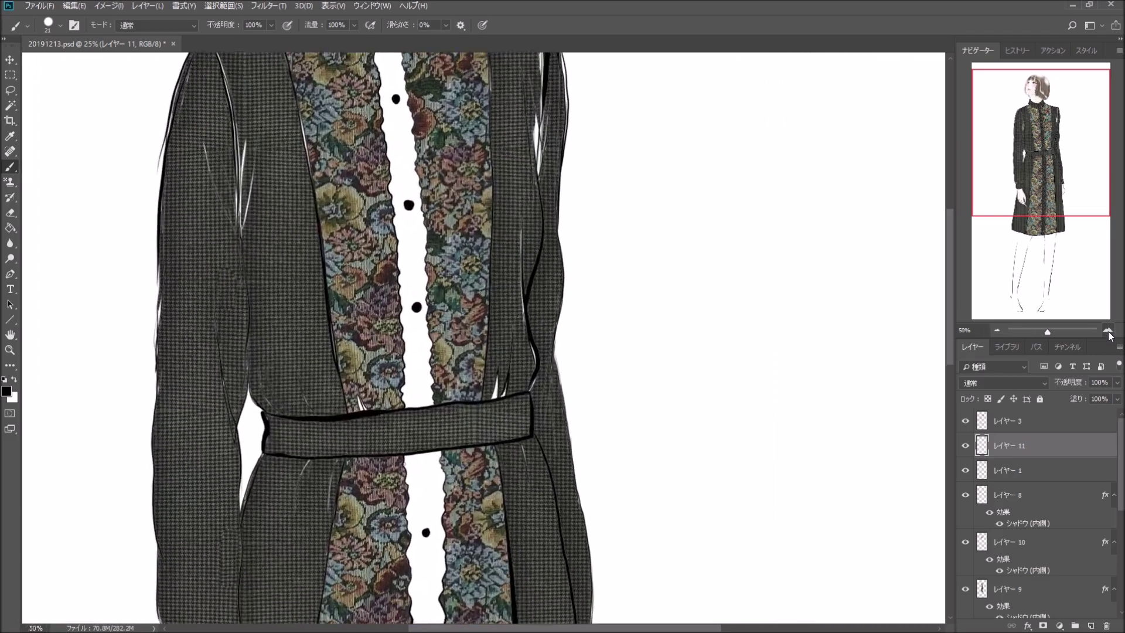
left_click(1108, 330)
left_click(997, 330)
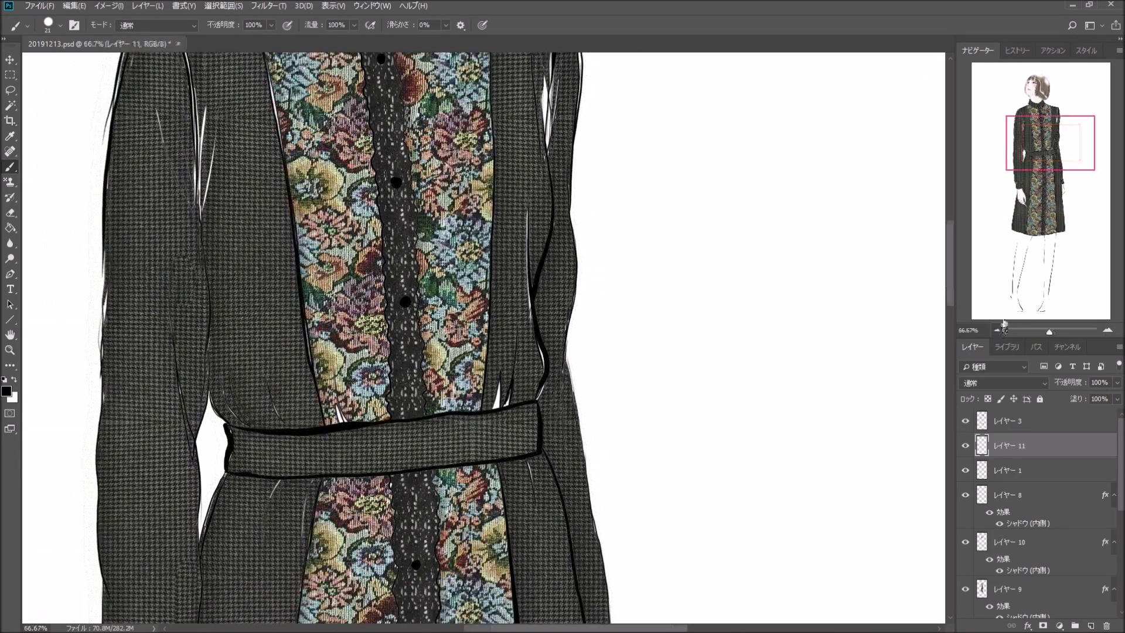
left_click_drag(1037, 144, 1038, 128)
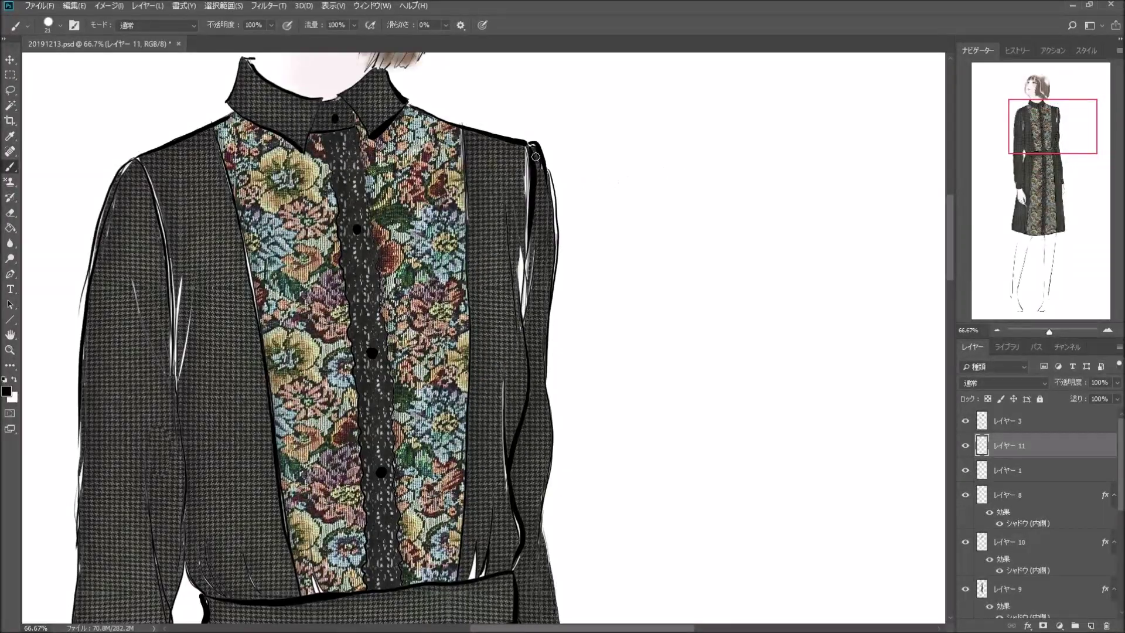
left_click_drag(525, 150, 520, 243)
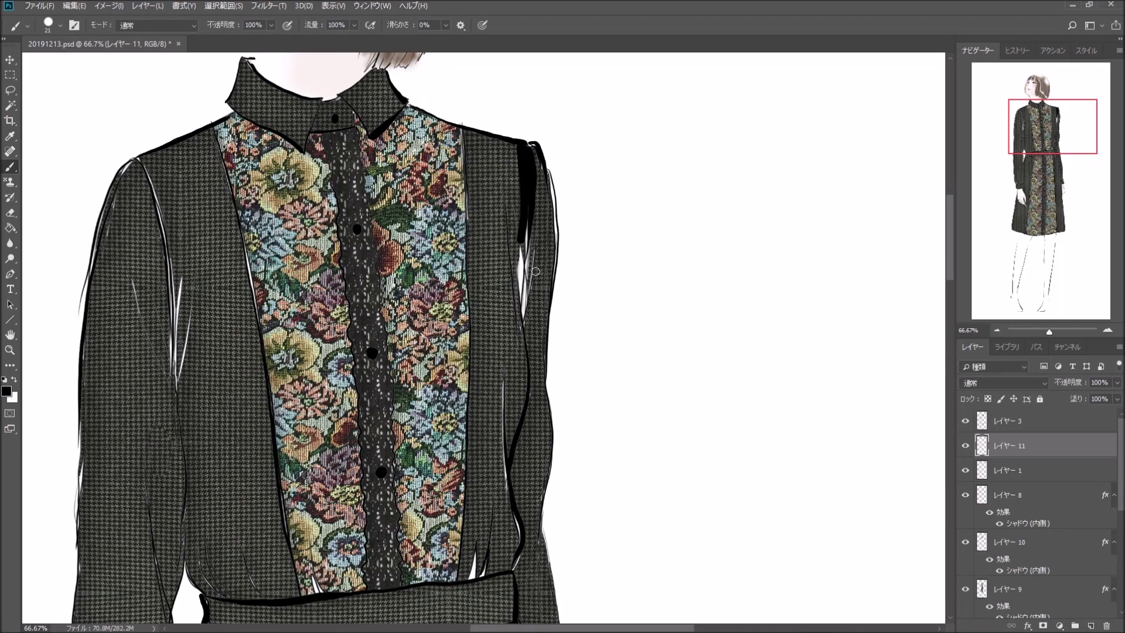
key("ctrl+z")
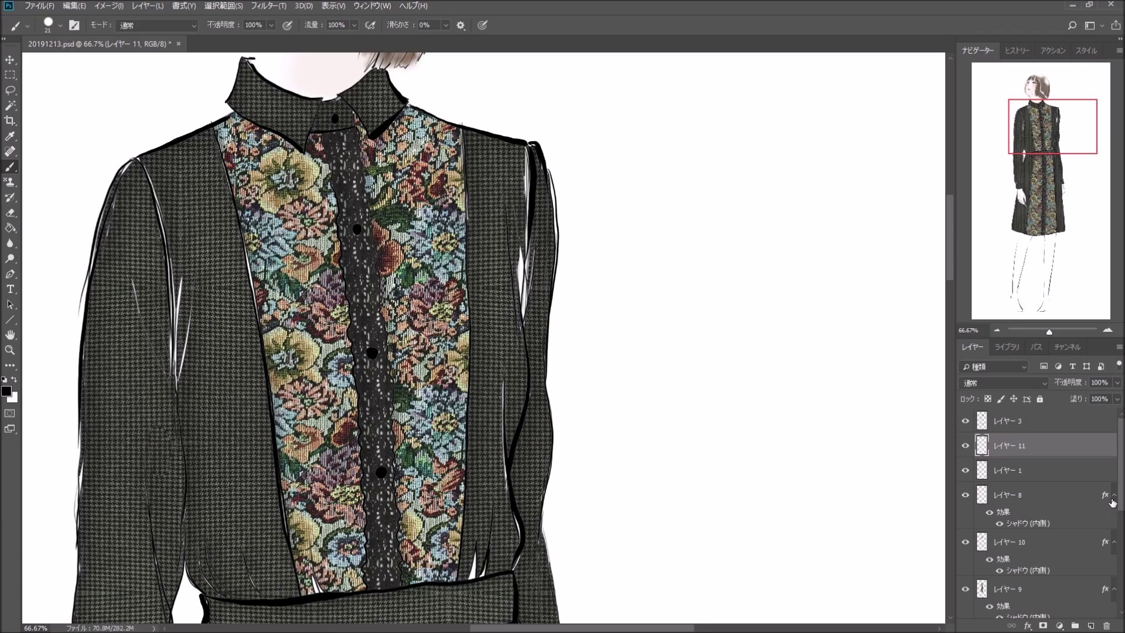
Step: Drag レイヤー 11 down to sit between レイヤー 6 and レイヤー 5
mouse_move(1084, 447)
left_mouse_down()
mouse_move(1081, 613)
mouse_move(1082, 586)
left_mouse_up()
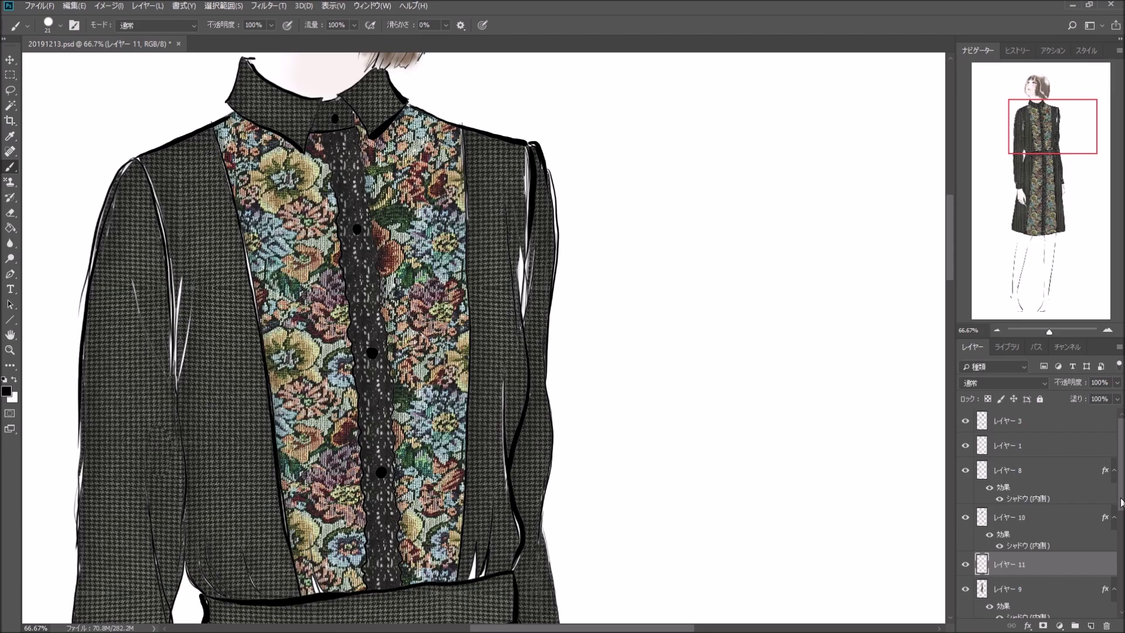
left_click_drag(1121, 502, 1119, 565)
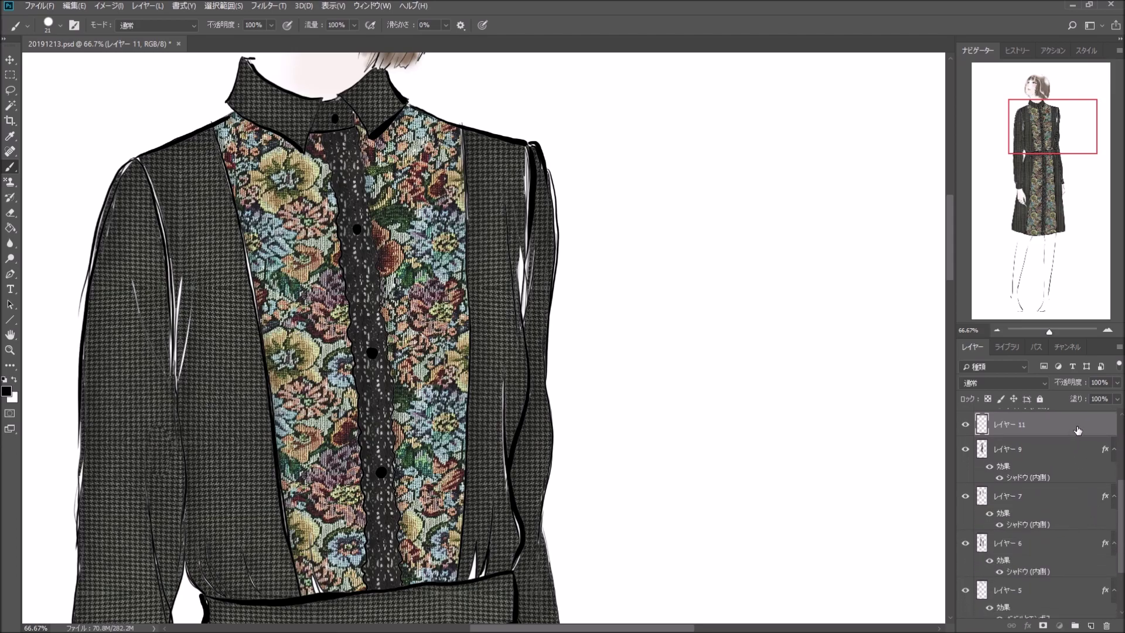
left_click_drag(1077, 431, 1078, 564)
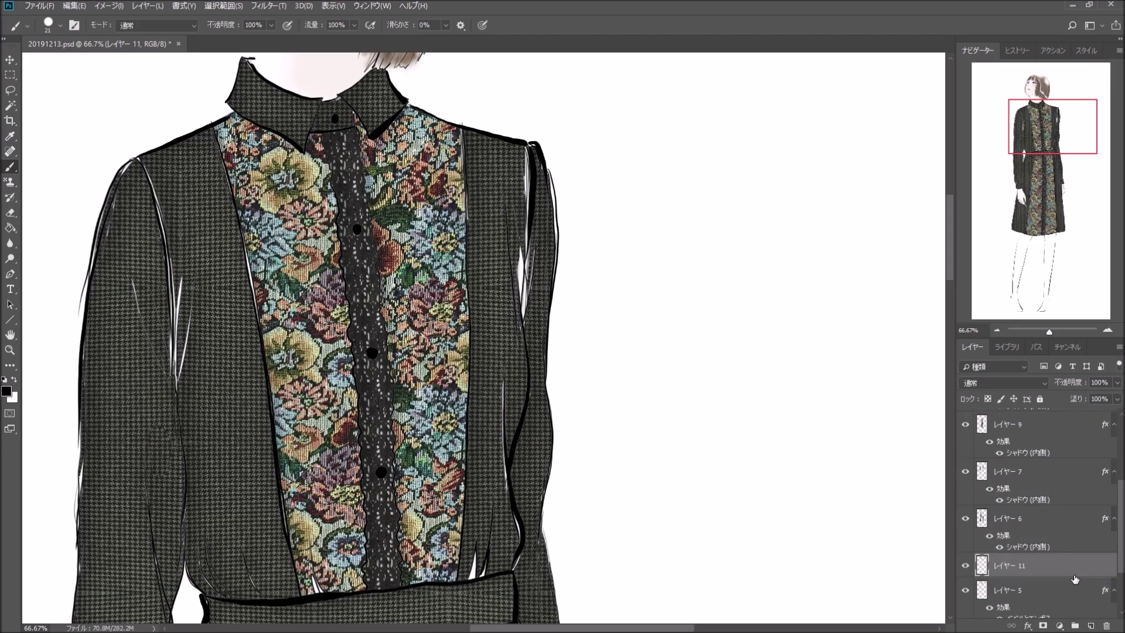
Step: Check レイヤー 5, then thicken the right sleeve's outline in black, covering its highlights
left_click(965, 591)
left_click(965, 592)
mouse_move(526, 150)
left_mouse_down()
mouse_move(521, 328)
mouse_move(525, 234)
mouse_move(530, 275)
mouse_move(514, 301)
mouse_move(502, 227)
mouse_move(523, 408)
left_mouse_up()
left_click_drag(504, 464, 502, 367)
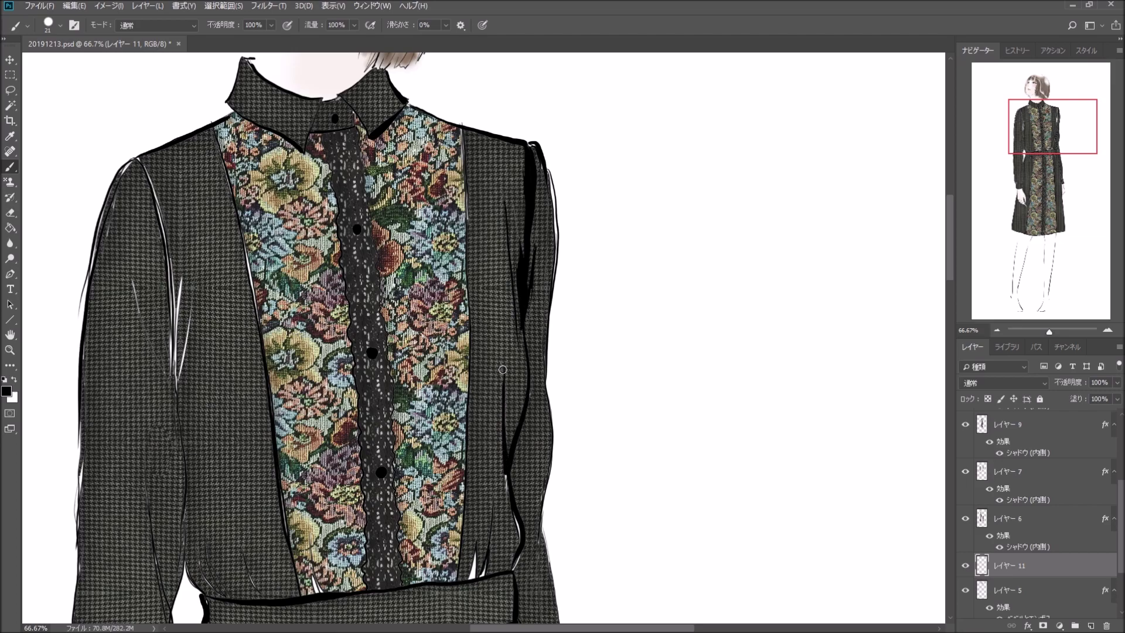
mouse_move(512, 496)
left_mouse_down()
mouse_move(510, 571)
mouse_move(478, 551)
left_mouse_up()
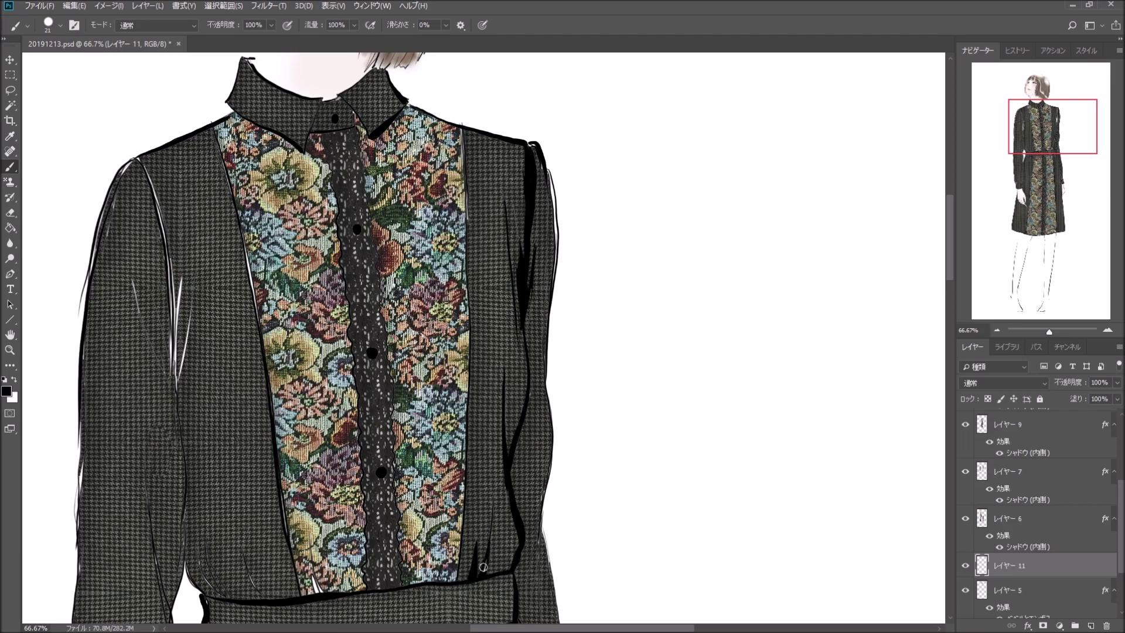
Step: Darken the floral panel's right edge and thicken the sleeve outline from shoulder to hem
mouse_move(460, 507)
left_mouse_down()
mouse_move(471, 364)
mouse_move(461, 128)
left_mouse_up()
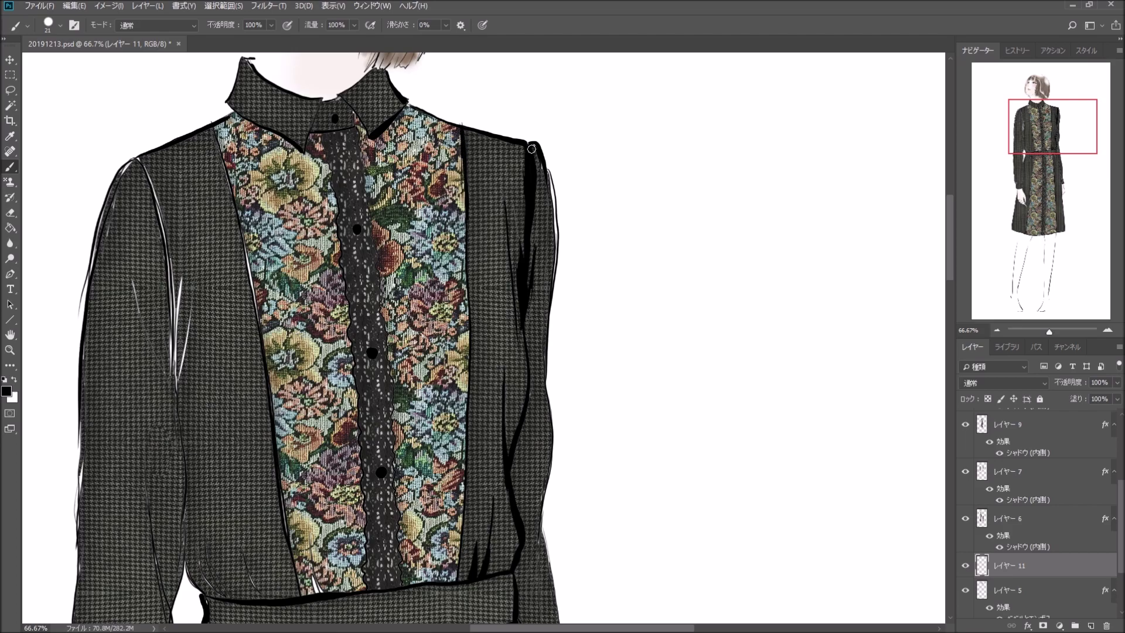
mouse_move(534, 148)
left_mouse_down()
mouse_move(551, 195)
mouse_move(549, 274)
left_mouse_up()
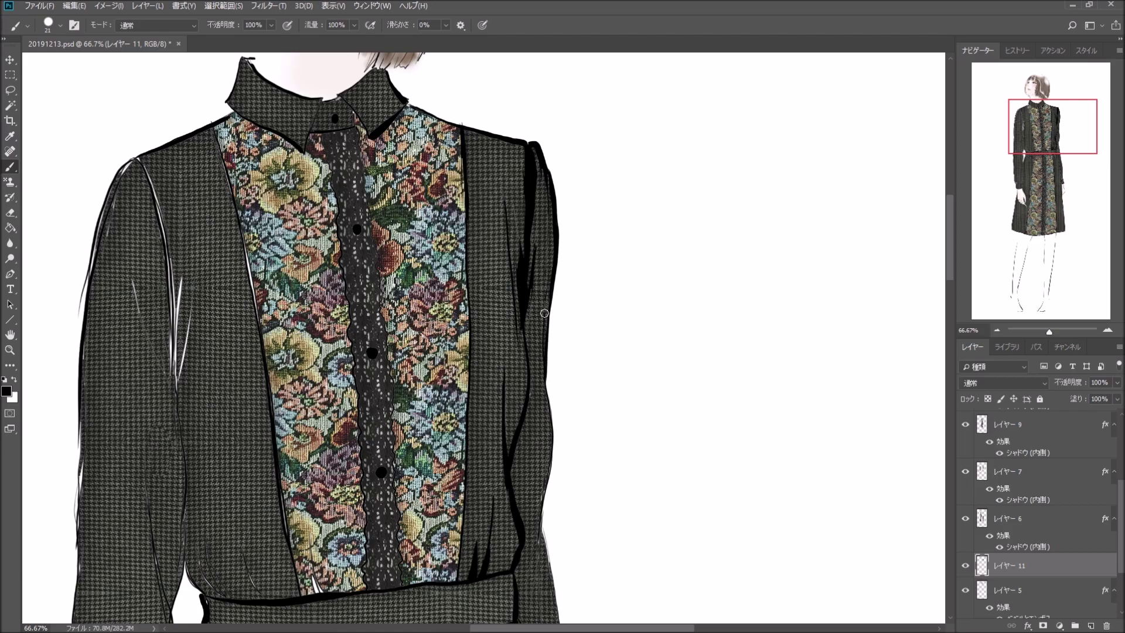
left_click_drag(529, 399, 521, 476)
left_click_drag(536, 516, 535, 551)
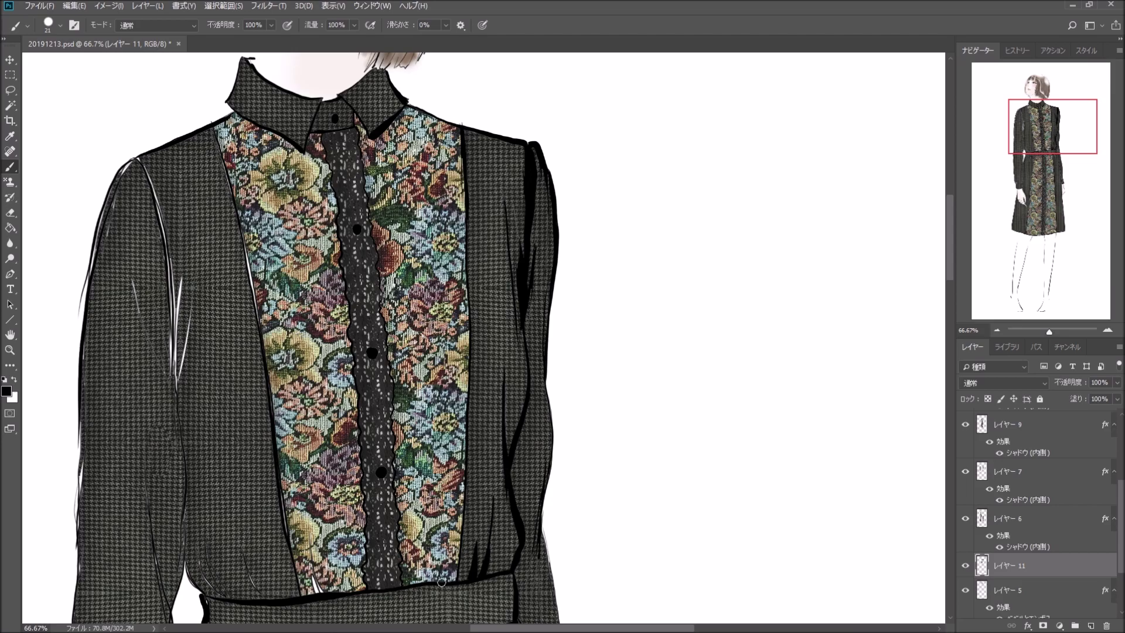
Step: Fill the white sliver and darken the floral panel's left edge in black
left_click_drag(332, 594, 315, 563)
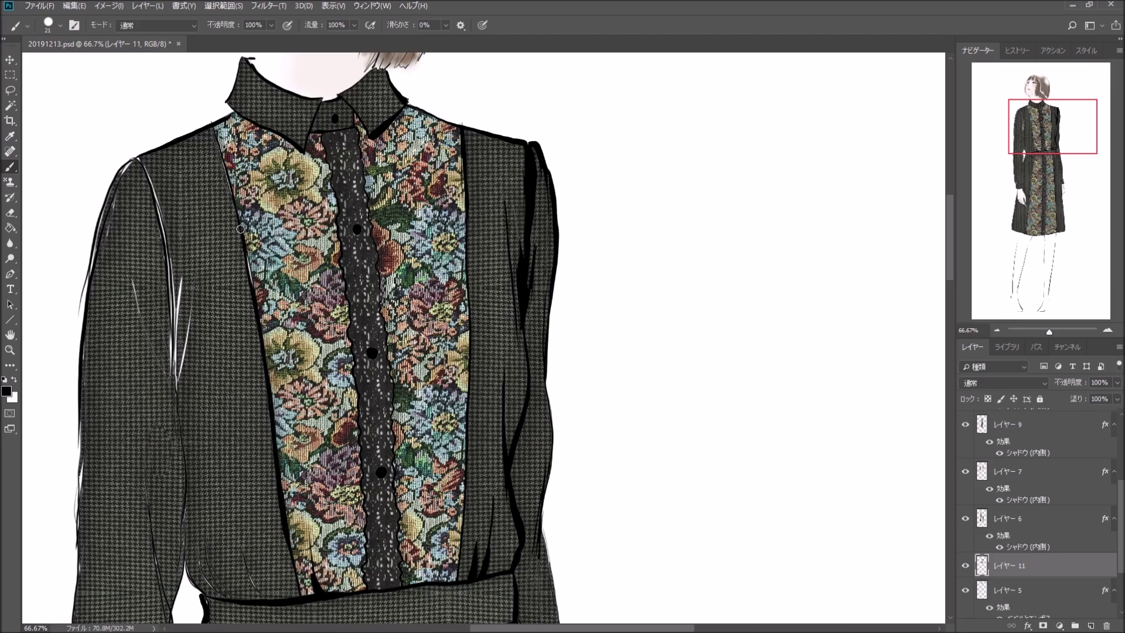
left_click_drag(241, 228, 255, 300)
left_click_drag(238, 210, 219, 138)
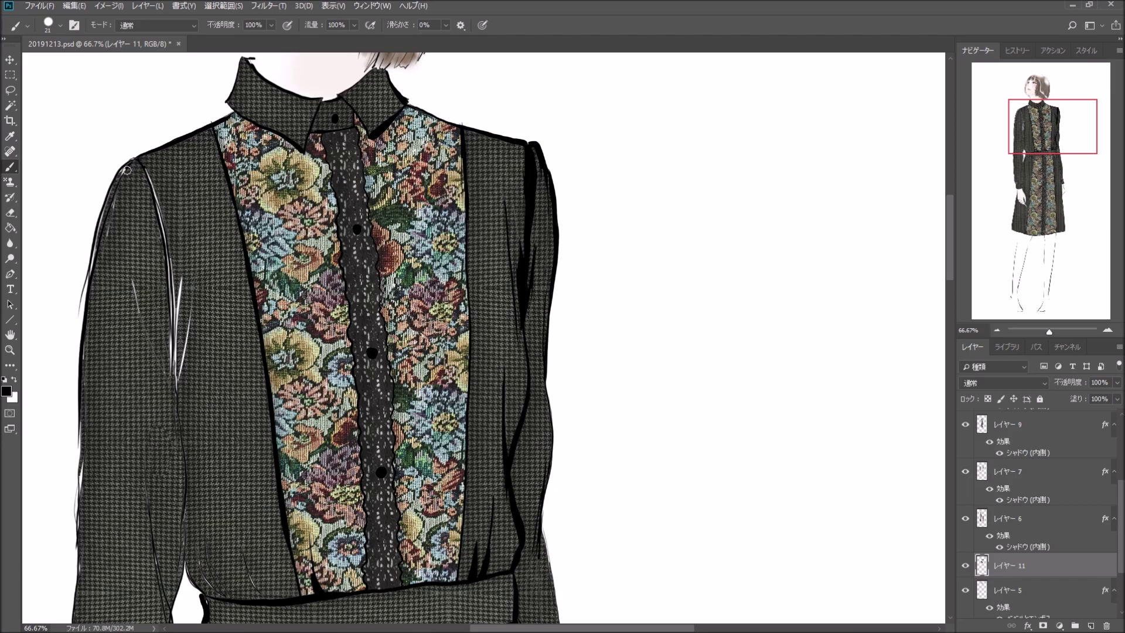
Step: Thicken the left sleeve's outer and inner outlines and cover its white highlight
left_click_drag(126, 170, 102, 236)
left_click_drag(109, 205, 93, 276)
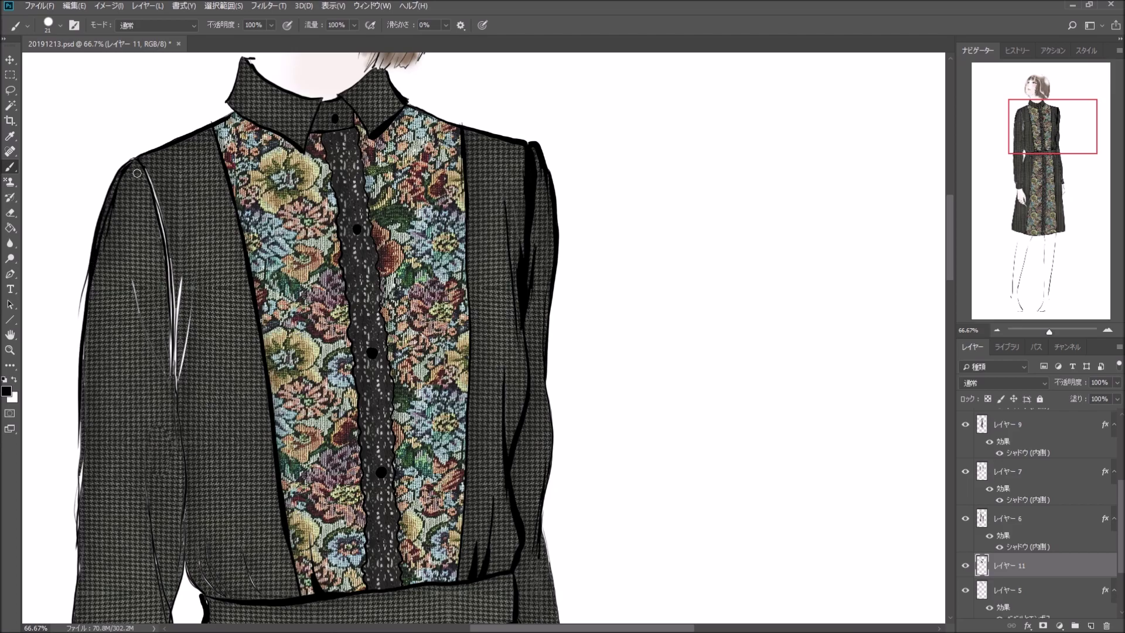
left_click_drag(143, 169, 178, 435)
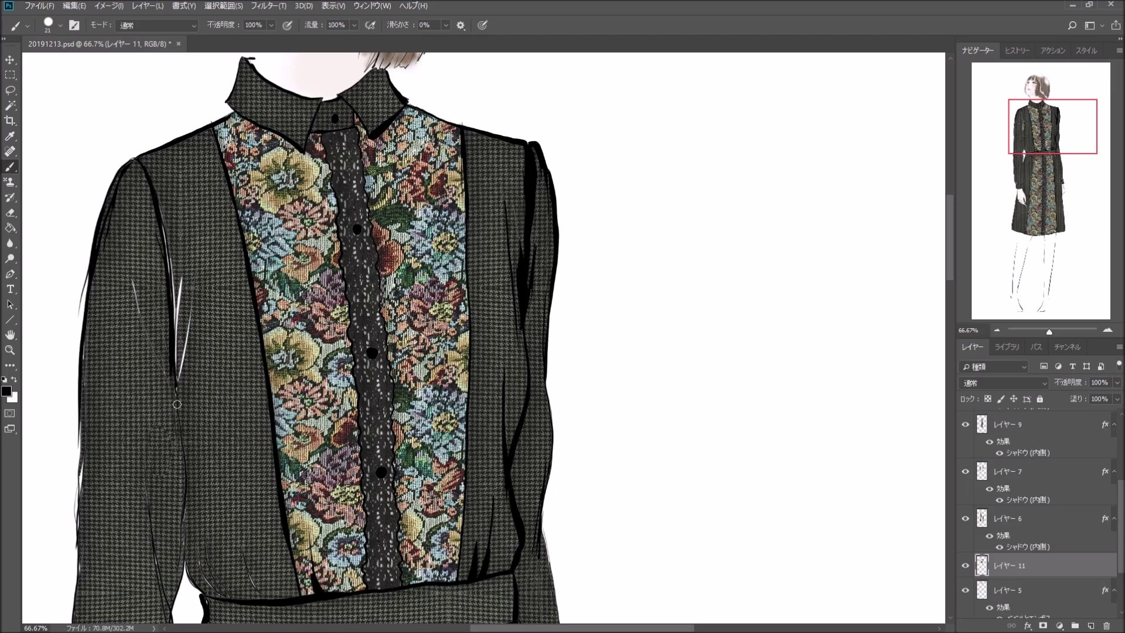
mouse_move(176, 392)
left_mouse_down()
mouse_move(170, 243)
mouse_move(176, 352)
mouse_move(183, 267)
mouse_move(182, 463)
left_mouse_up()
left_click_drag(154, 351, 130, 278)
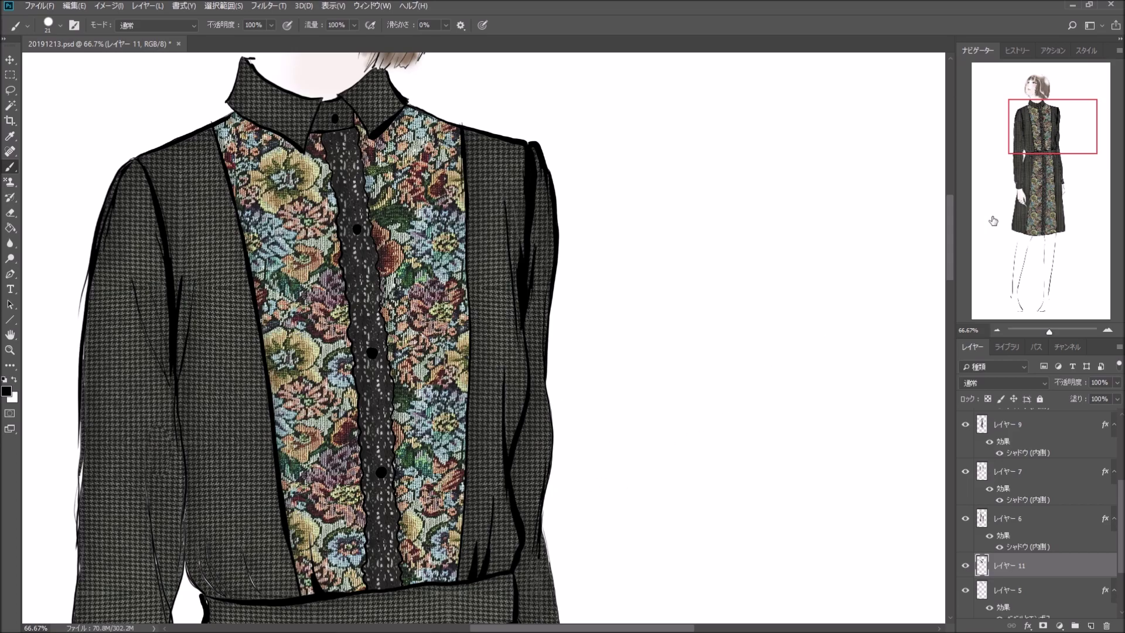
Step: Darken the coat's left edge and draw crease lines on the sleeve above the belt
left_click_drag(1058, 131, 1044, 153)
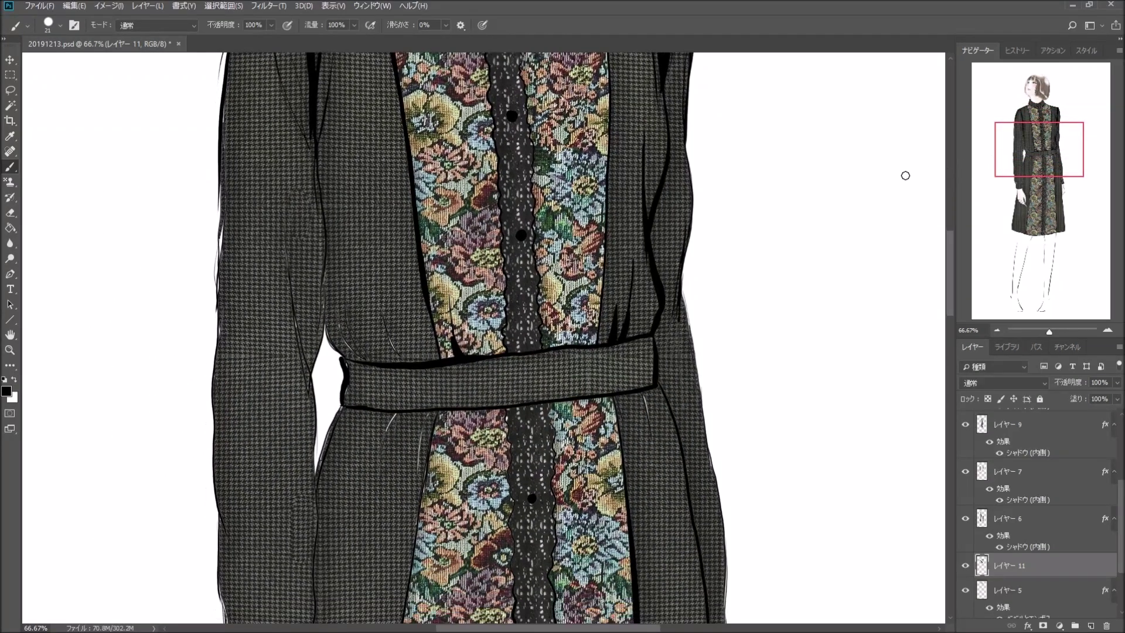
left_click_drag(231, 99, 228, 169)
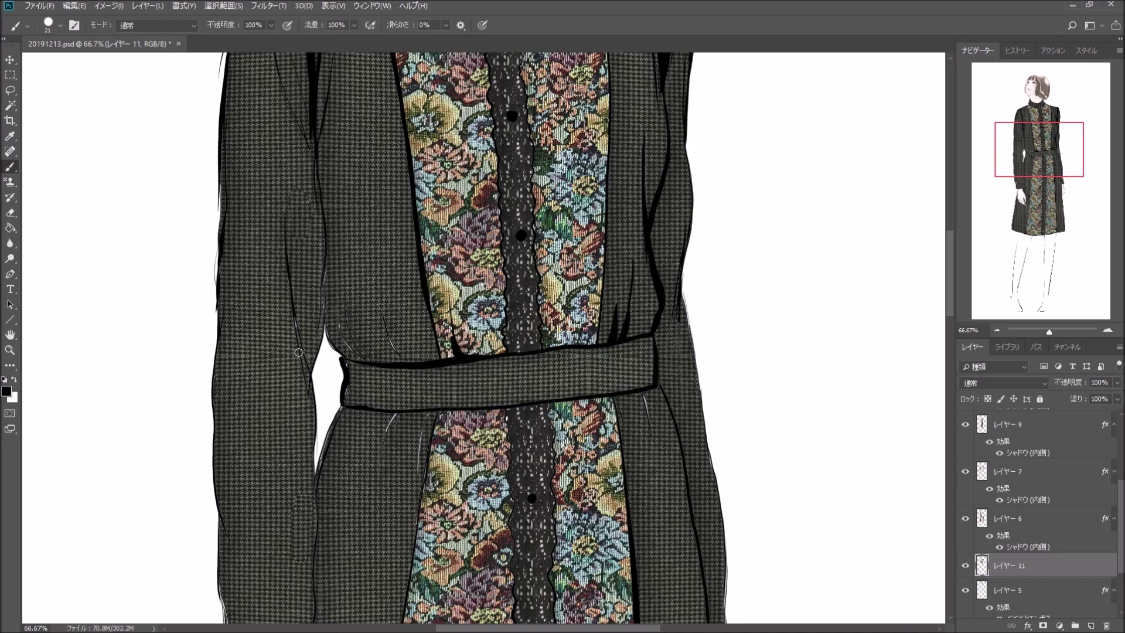
left_click_drag(298, 353, 295, 297)
left_click_drag(321, 317, 326, 258)
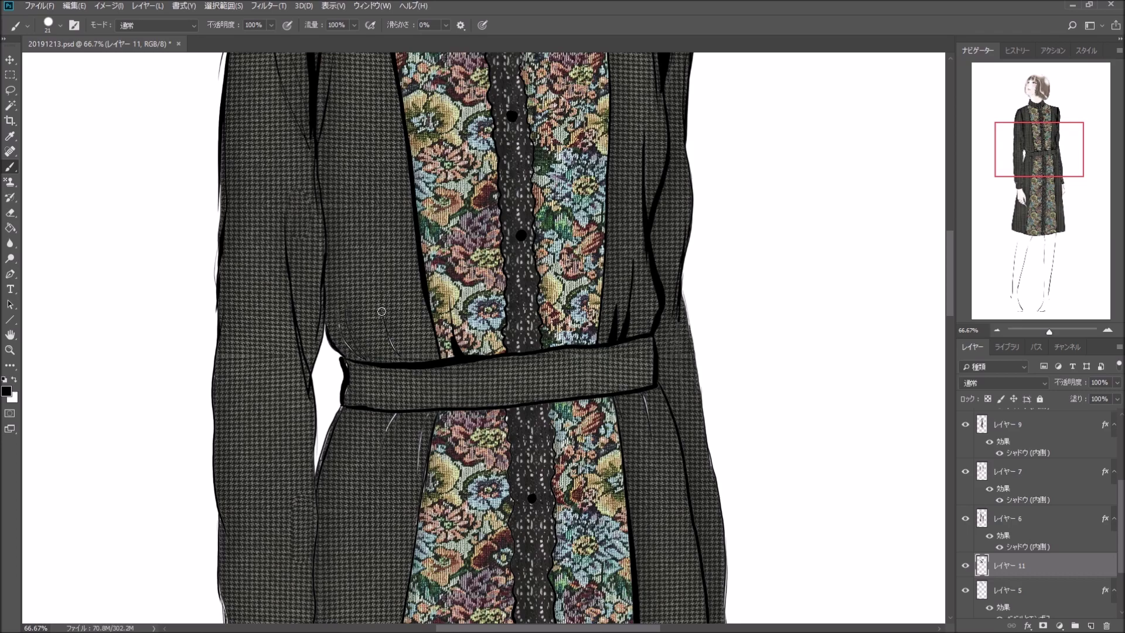
left_click_drag(382, 312, 389, 338)
left_click_drag(352, 347, 340, 320)
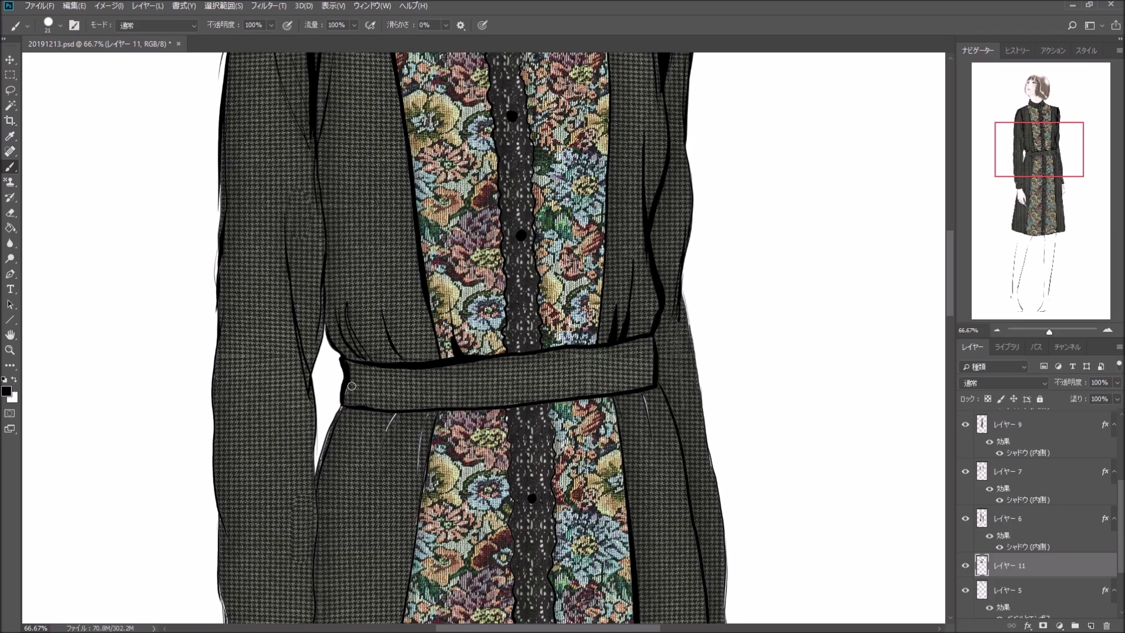
Step: Thicken the belt's left edge and add fold lines below the belt and along the floral panel
left_click_drag(347, 393, 346, 412)
left_click_drag(393, 414, 378, 473)
left_click_drag(432, 404, 417, 506)
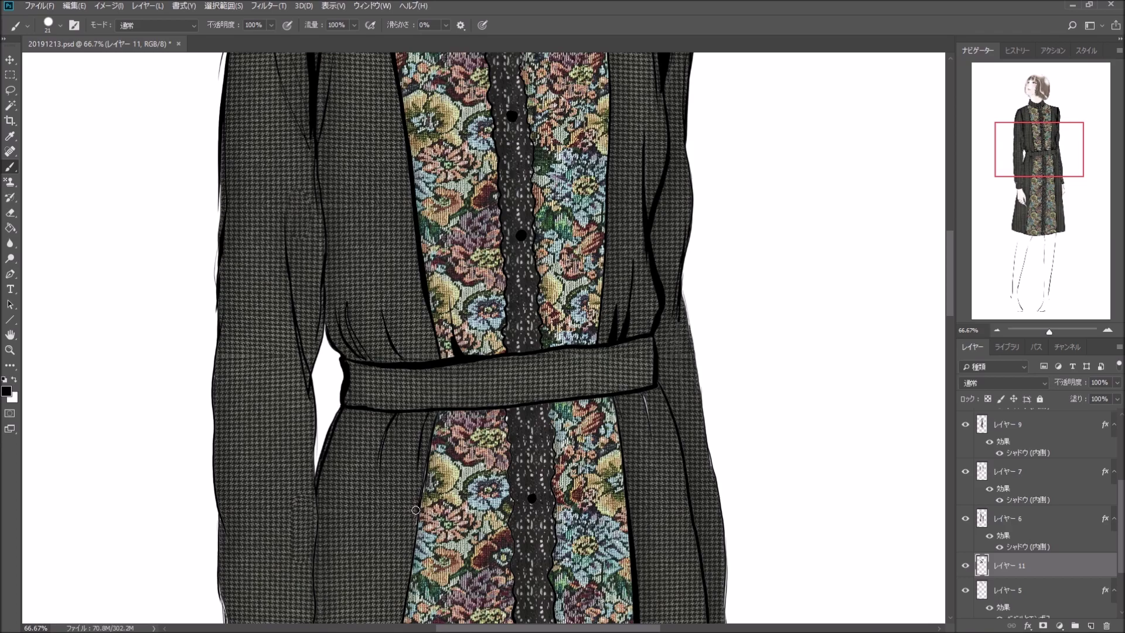
left_click_drag(434, 424, 418, 486)
left_click_drag(643, 394, 654, 445)
left_click_drag(673, 332, 675, 368)
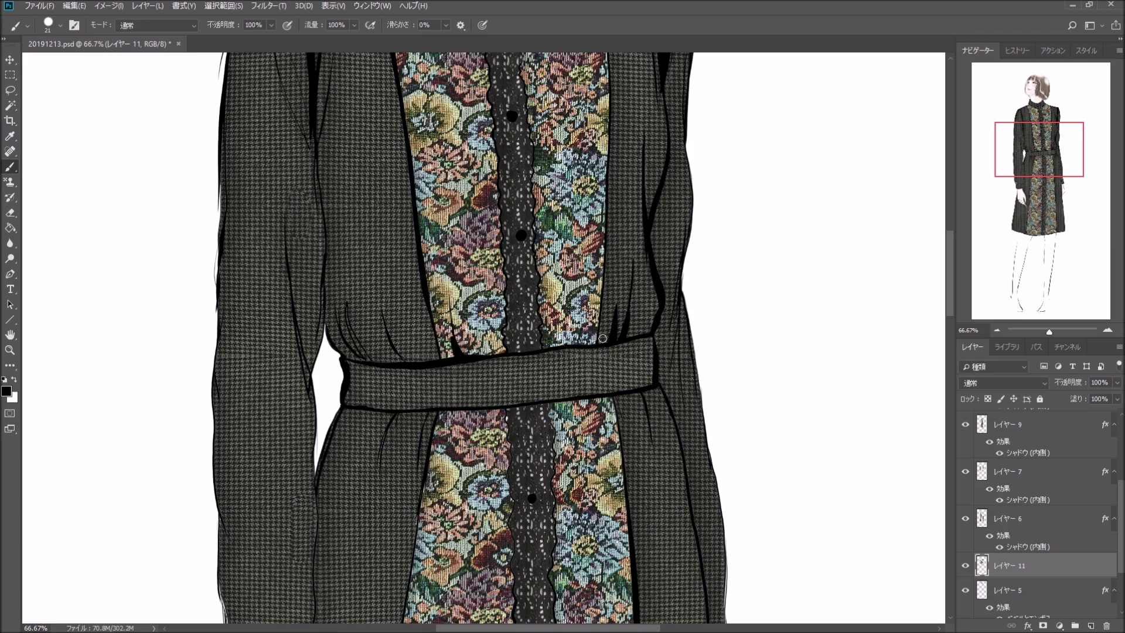
Step: Fill the white gap above the cuff, add fold lines, and darken the sleeve and panel edges
left_click_drag(1049, 152, 1041, 182)
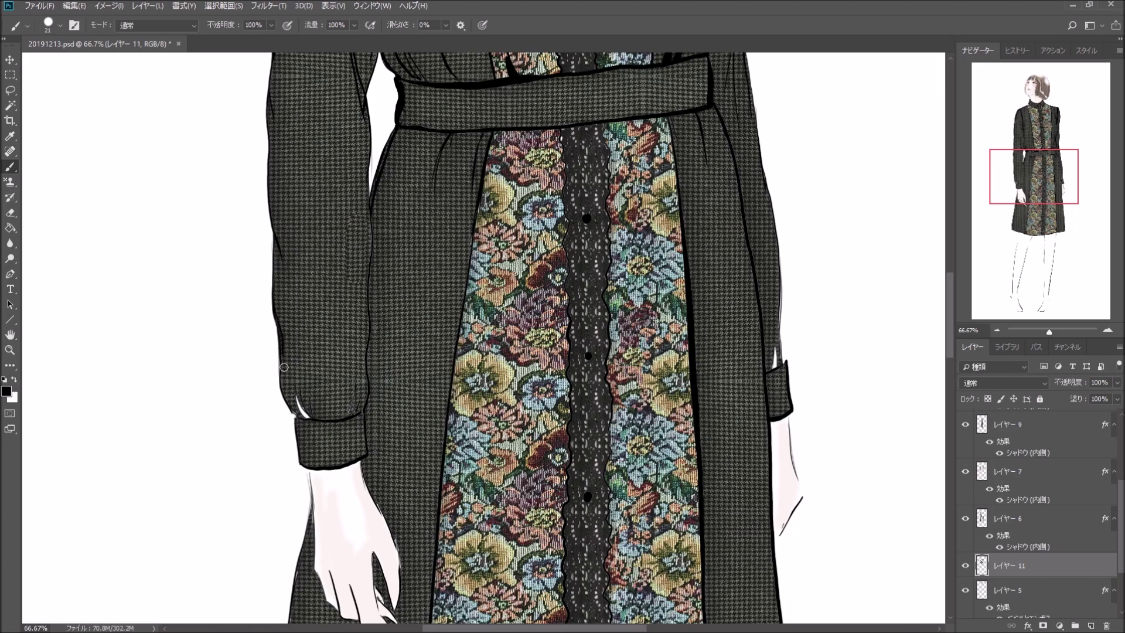
left_click_drag(286, 384, 314, 417)
left_click_drag(314, 417, 364, 423)
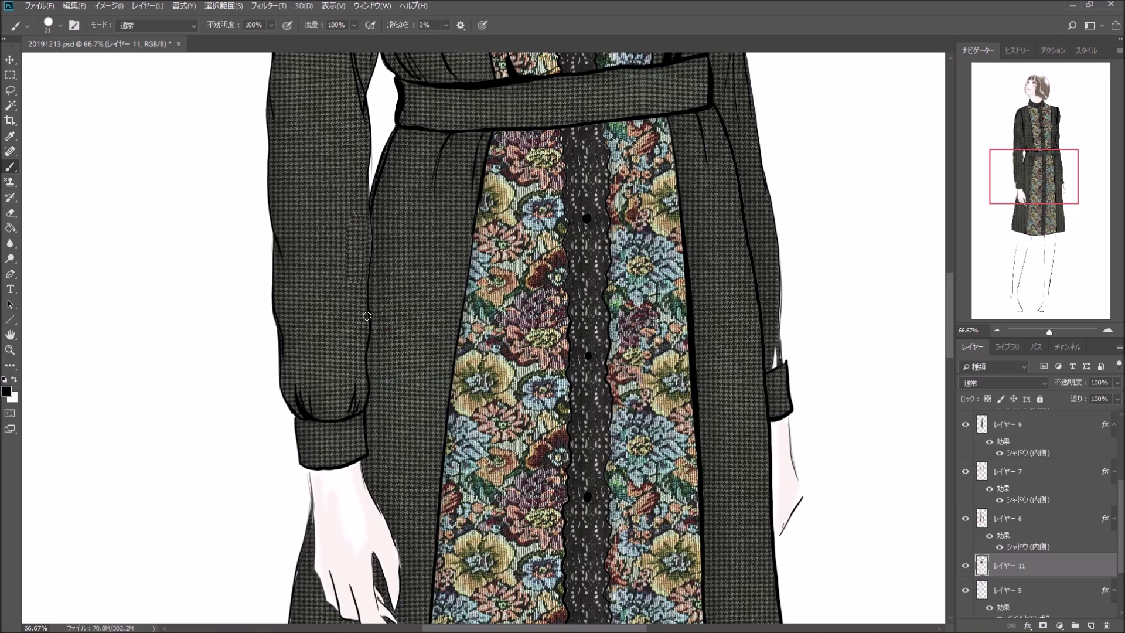
left_click_drag(367, 316, 365, 188)
left_click_drag(489, 164, 456, 343)
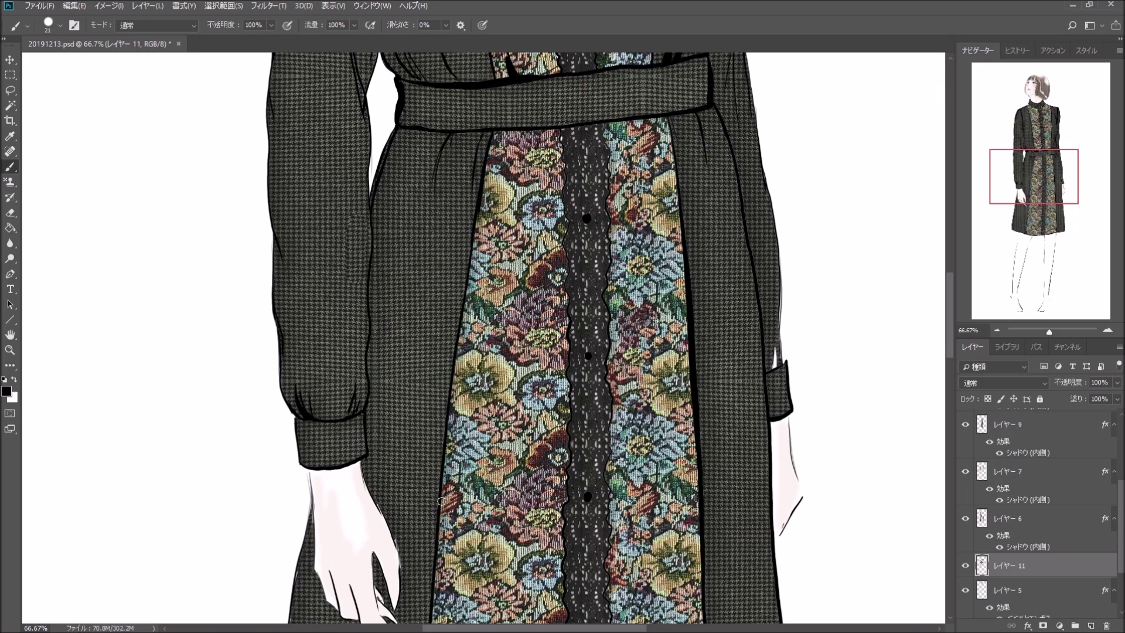
Step: Darken the lace panel's edge and floral panel's right edge, and fill gaps along the sleeve
left_click_drag(561, 139, 560, 157)
left_click_drag(567, 237, 567, 434)
mouse_move(563, 532)
left_mouse_down()
mouse_move(567, 617)
mouse_move(608, 509)
mouse_move(606, 148)
left_mouse_up()
left_click_drag(678, 123, 703, 512)
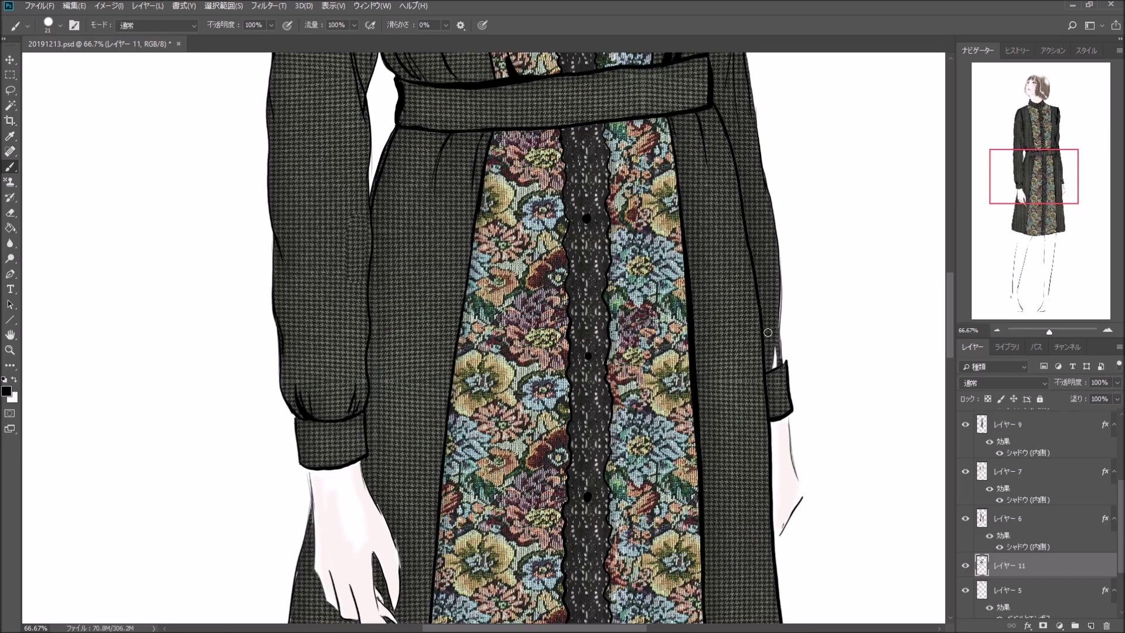
mouse_move(767, 332)
left_mouse_down()
mouse_move(772, 366)
mouse_move(775, 351)
left_mouse_up()
mouse_move(774, 285)
left_mouse_down()
mouse_move(775, 326)
mouse_move(776, 282)
left_mouse_up()
left_click_drag(1046, 178, 1048, 156)
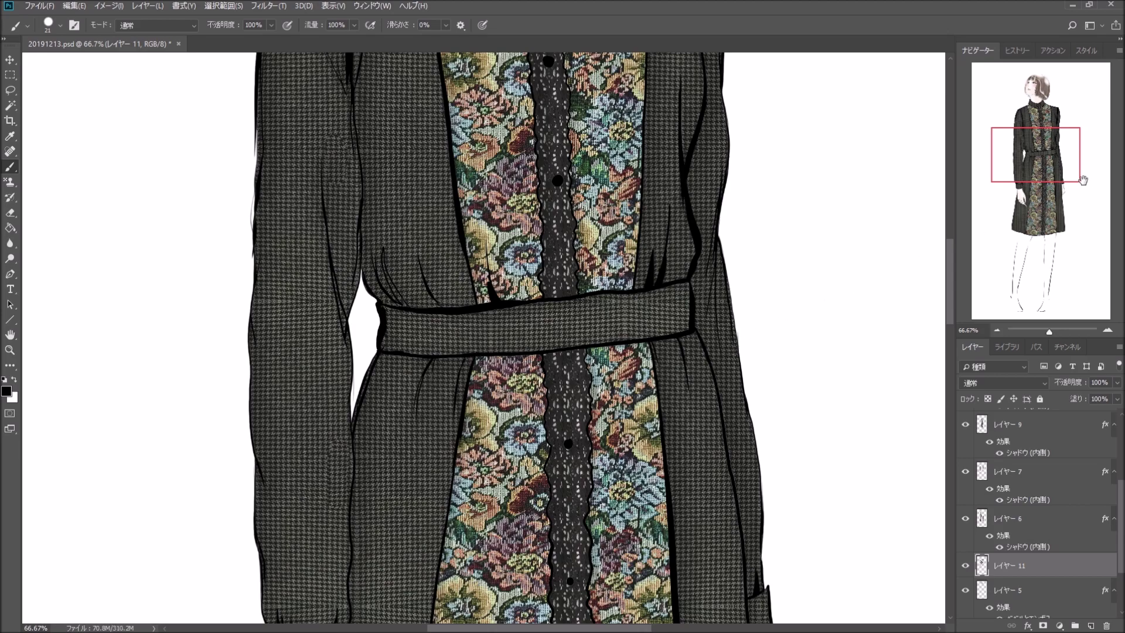
Step: Thicken the lower coat's bottom hem and right edge lines with black strokes
left_click_drag(1032, 153, 1029, 211)
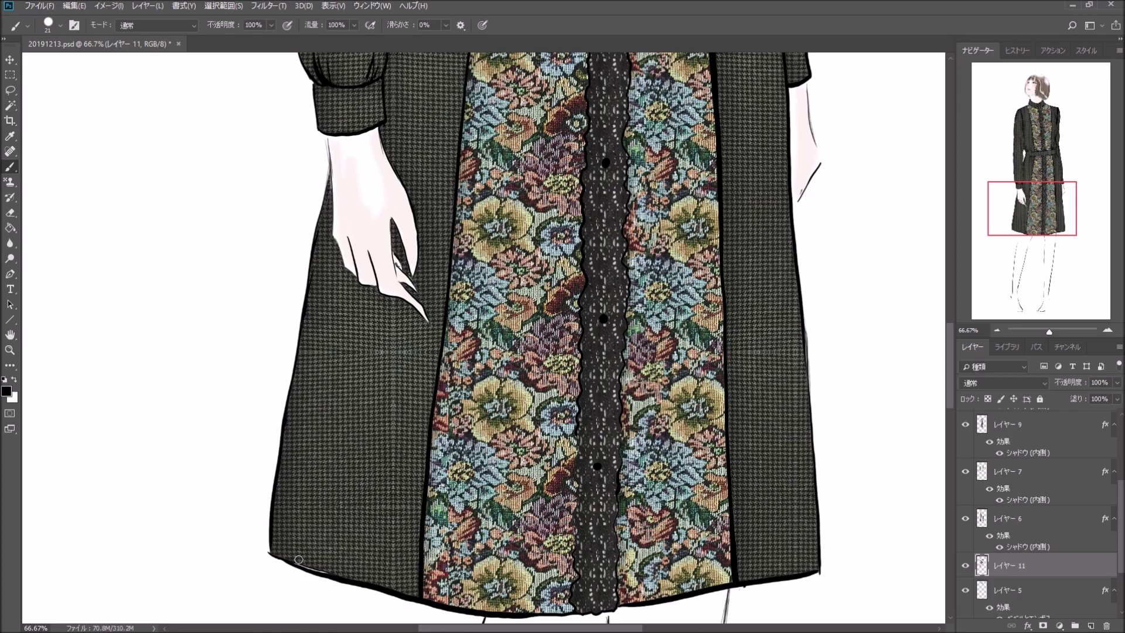
left_click_drag(299, 561, 355, 567)
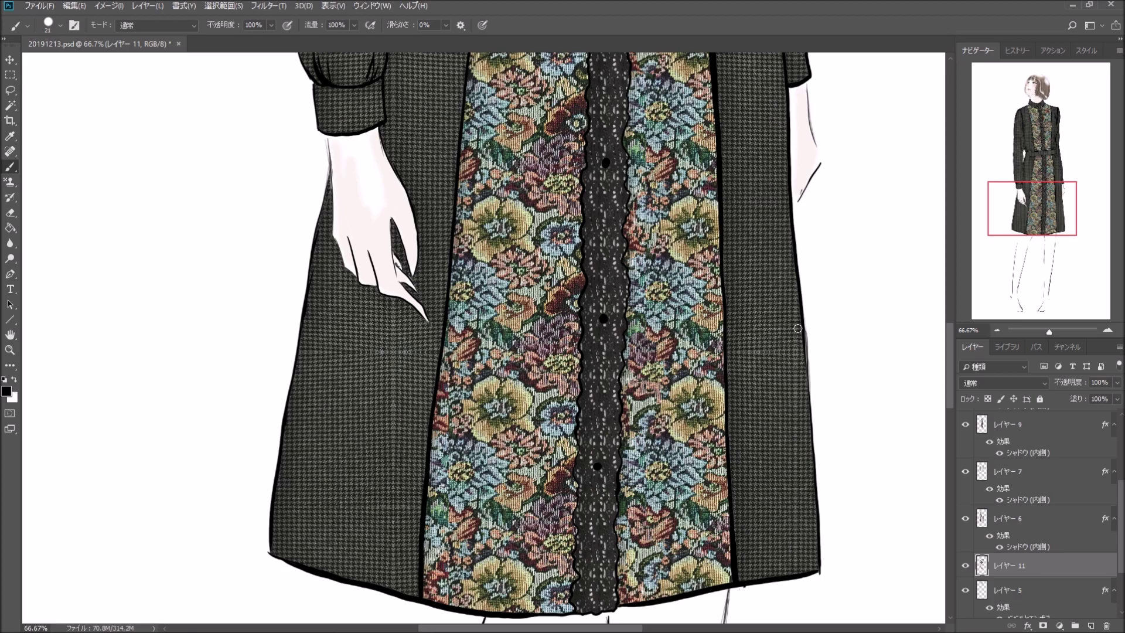
left_click_drag(802, 356, 801, 334)
Step: Switch to a 5 px brush and darken the coat edge beside the wrist
left_click(61, 26)
left_click(173, 161)
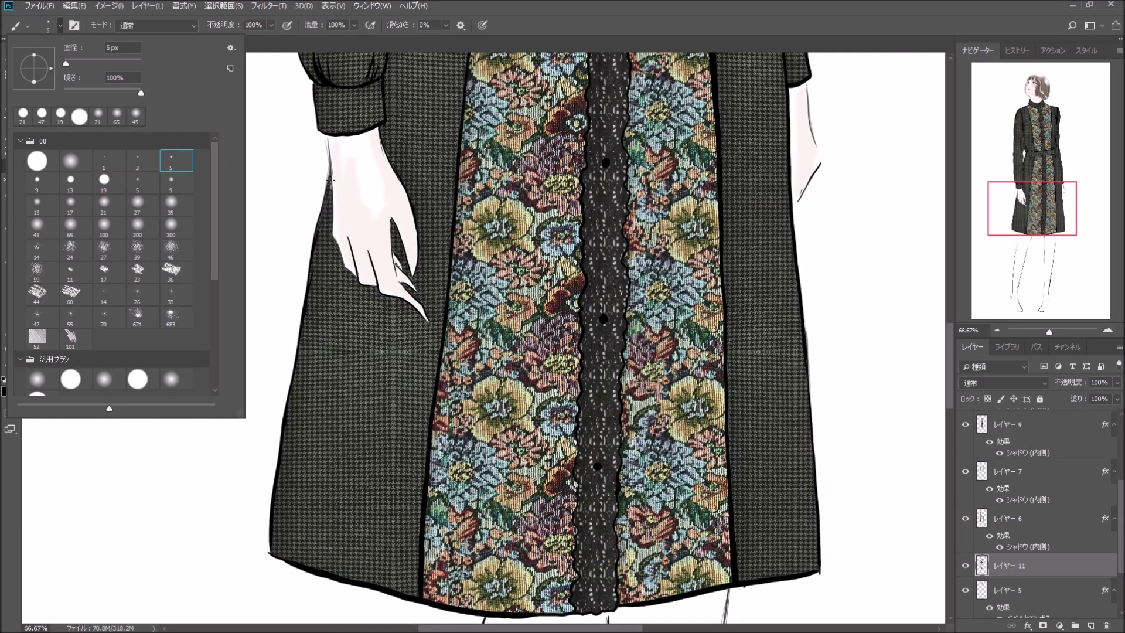
left_click(439, 189)
scroll(466, 393, "up", 5)
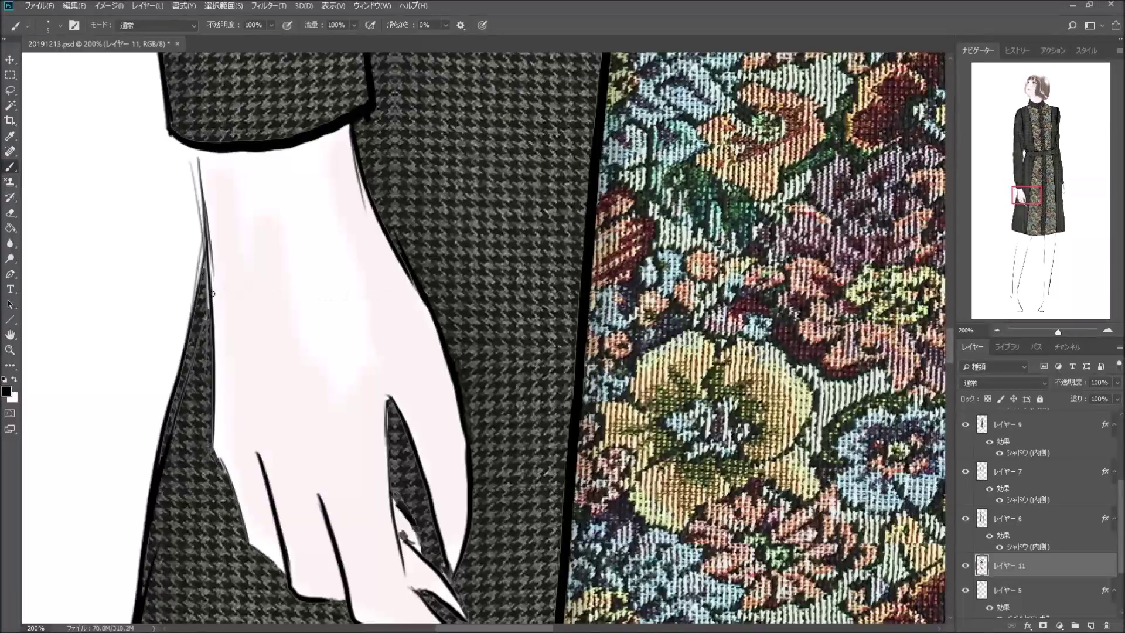
mouse_move(204, 304)
left_mouse_down()
mouse_move(206, 333)
mouse_move(205, 277)
mouse_move(172, 448)
left_mouse_up()
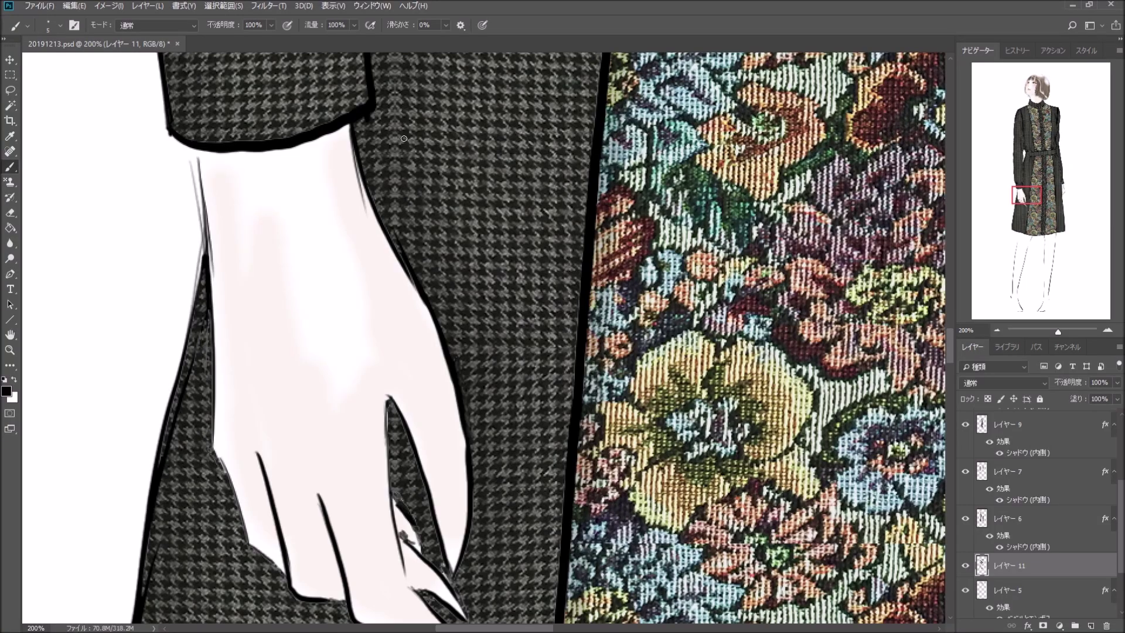
Step: Zoom out to 12.5%, then in to 25% to see the whole figure
left_click(998, 333)
left_click(998, 333)
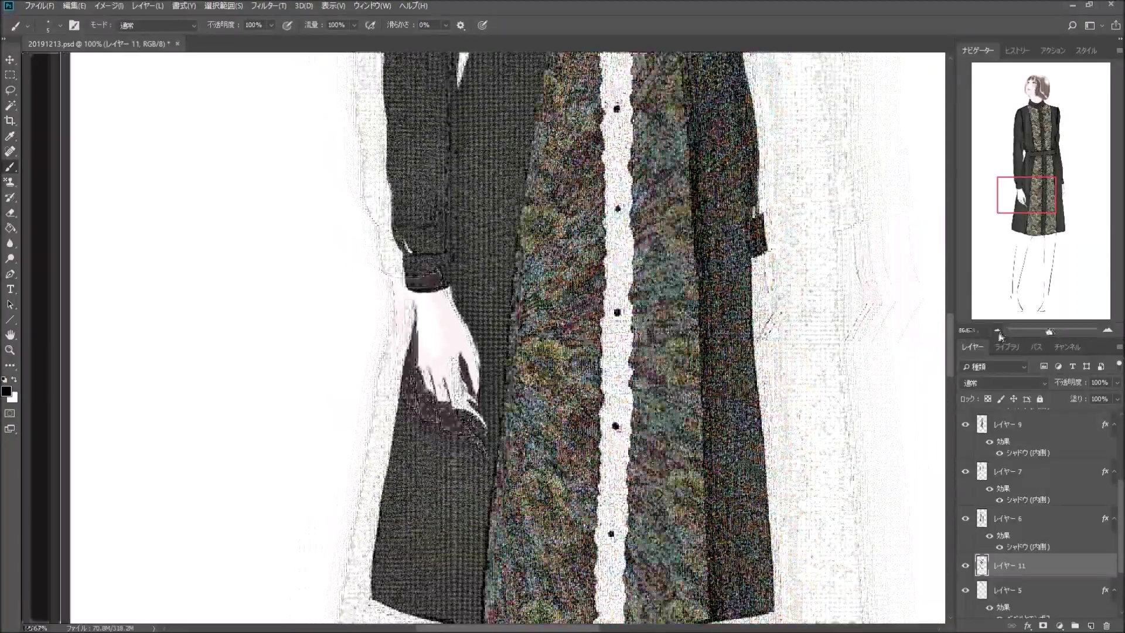
left_click(999, 333)
left_click(999, 333)
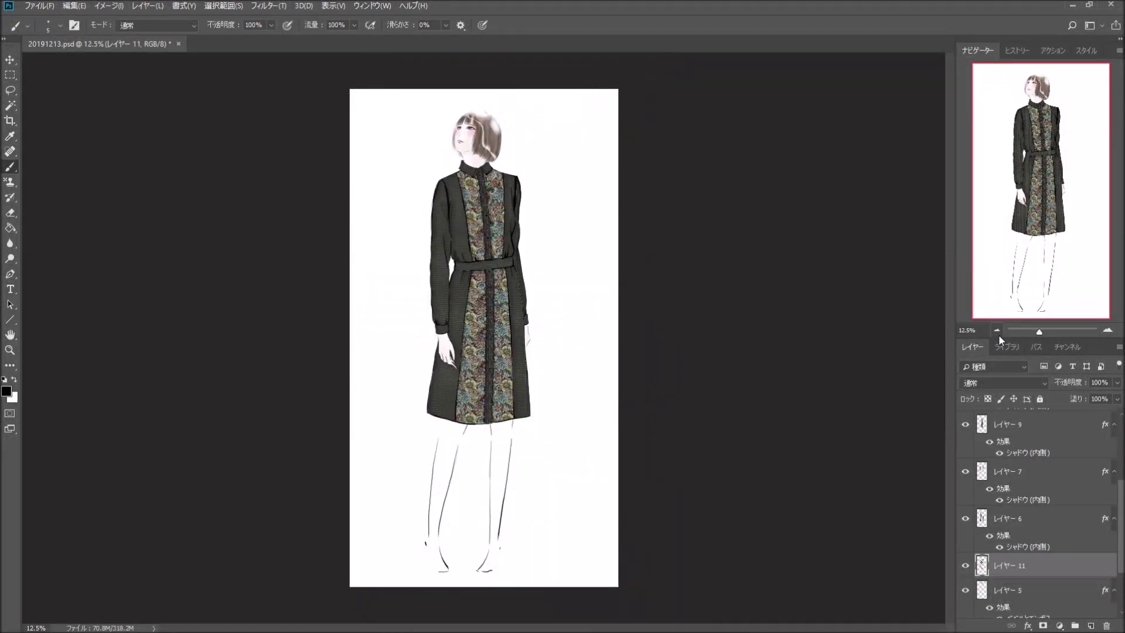
left_click(1107, 332)
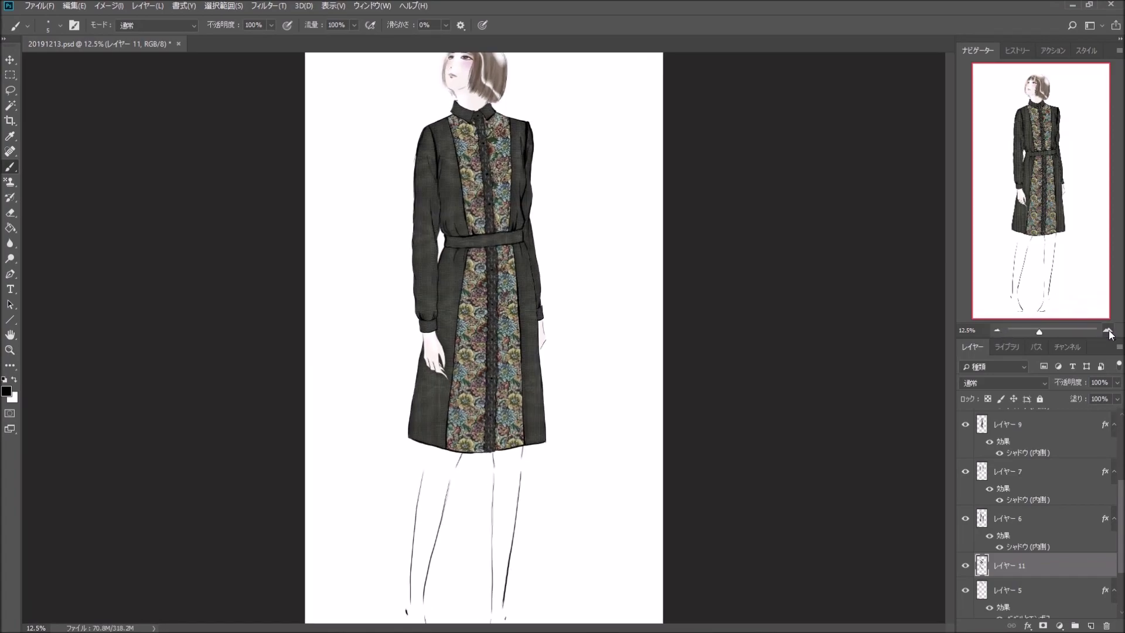
Step: Add a new empty layer above レイヤー 8 after briefly checking レイヤー 1
left_click_drag(1051, 195, 1054, 247)
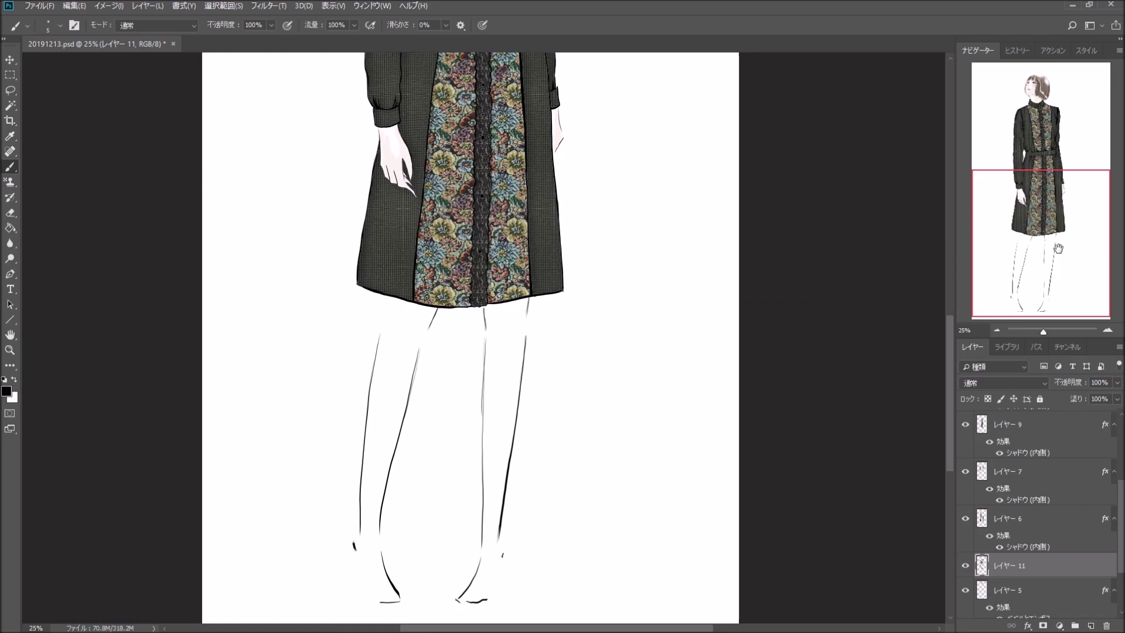
left_click_drag(1121, 519, 1121, 450)
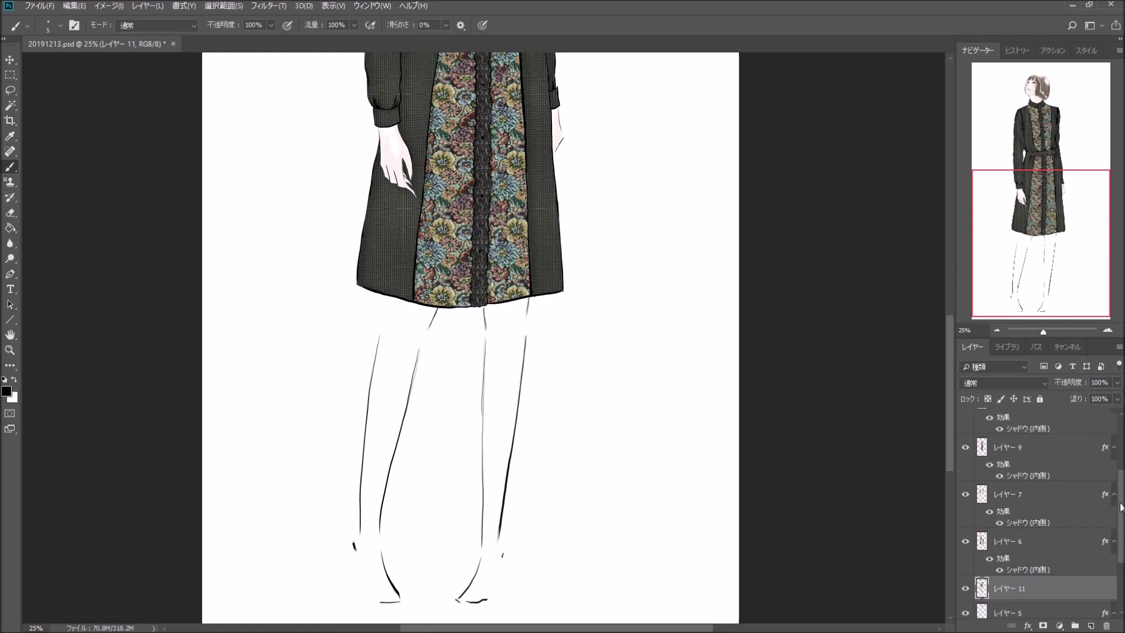
left_click(1093, 449)
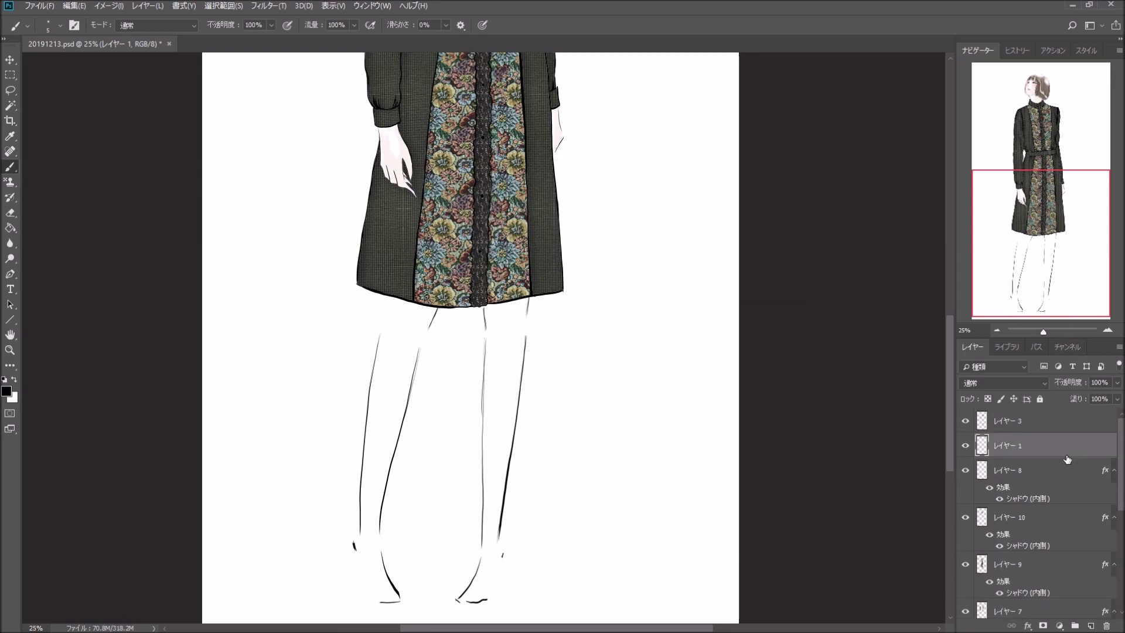
left_click(966, 446)
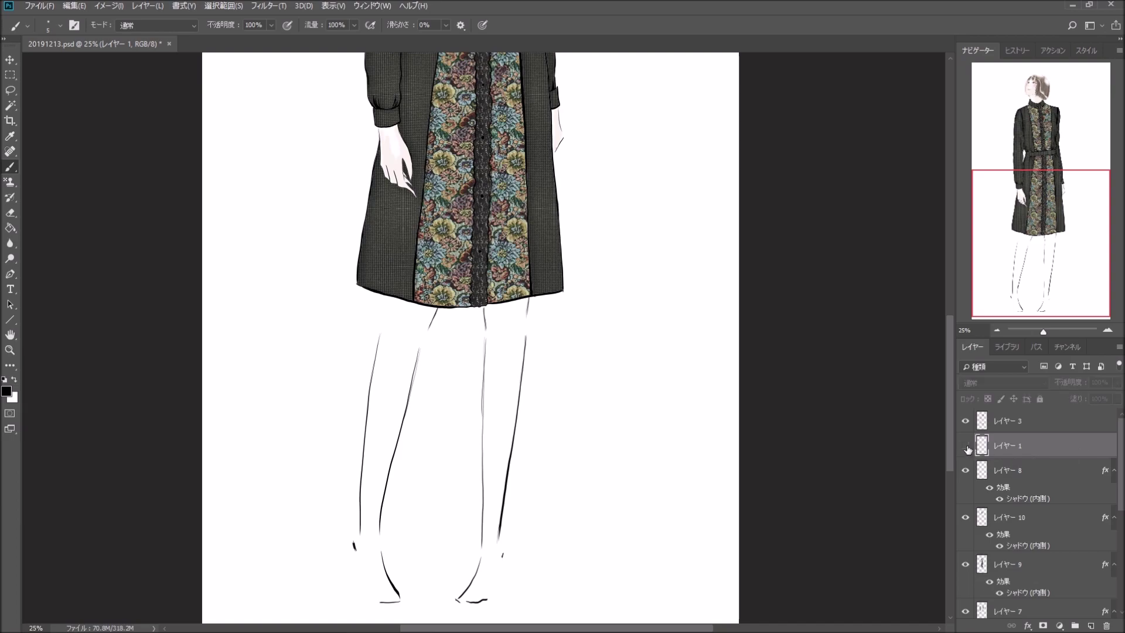
left_click(966, 446)
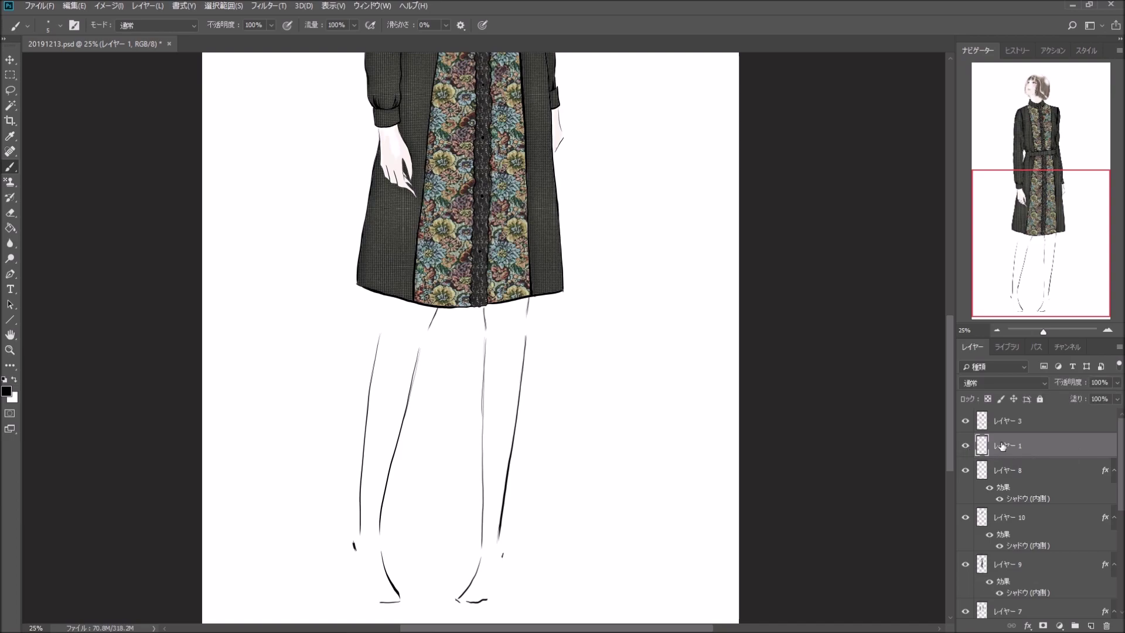
left_click(1047, 471)
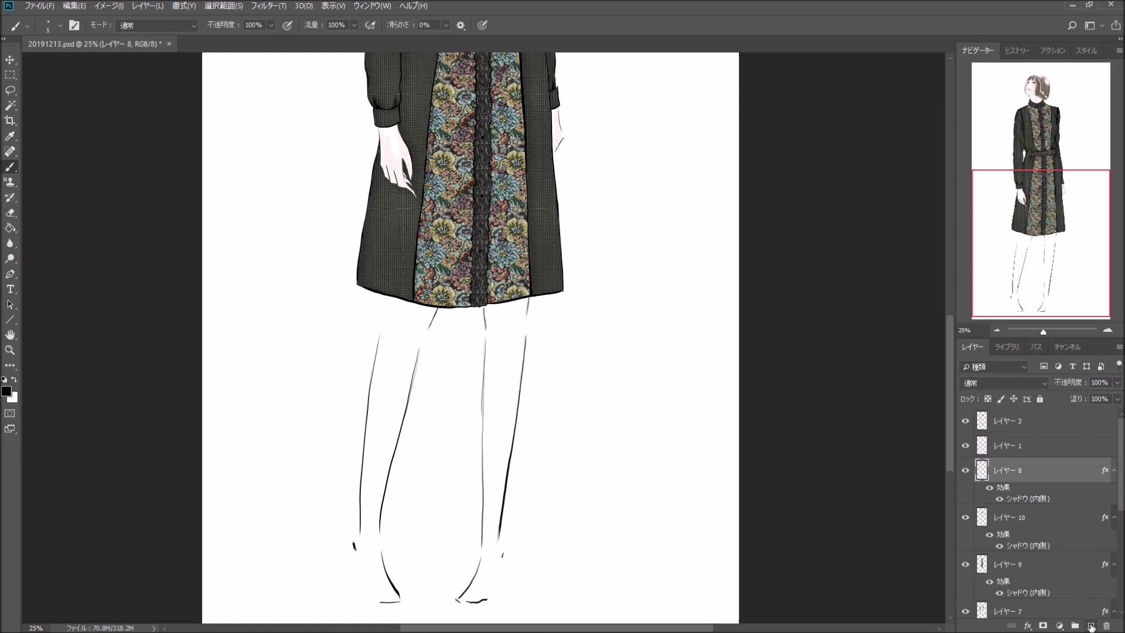
left_click(1090, 624)
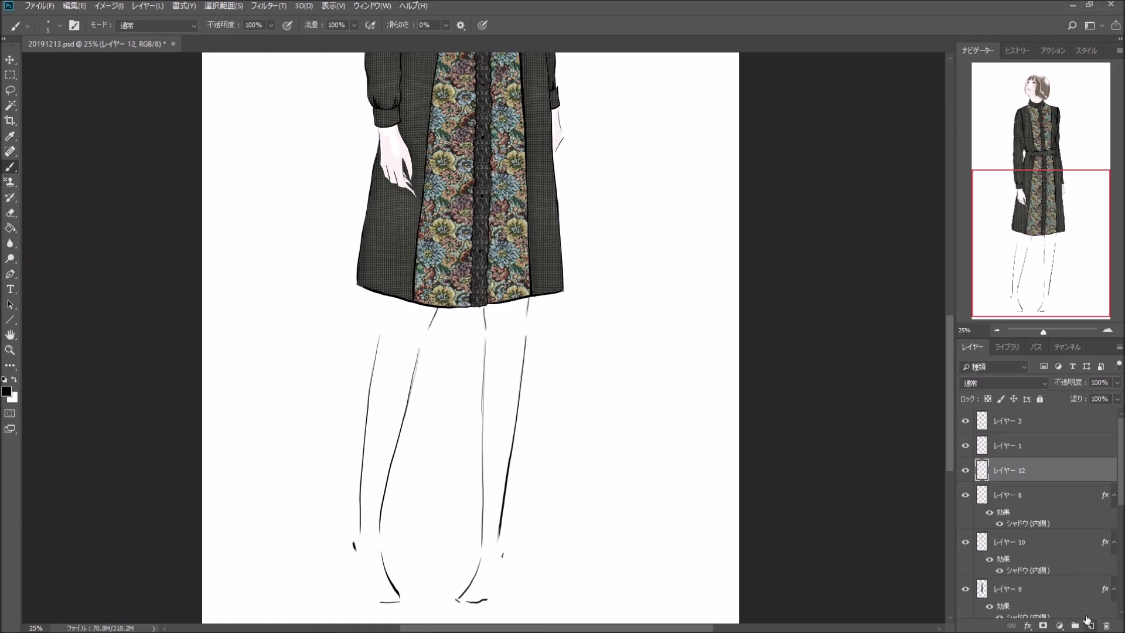
Step: Set up the Pattern Stamp Tool with a 65 px brush and a dark solid pattern
left_click(10, 183)
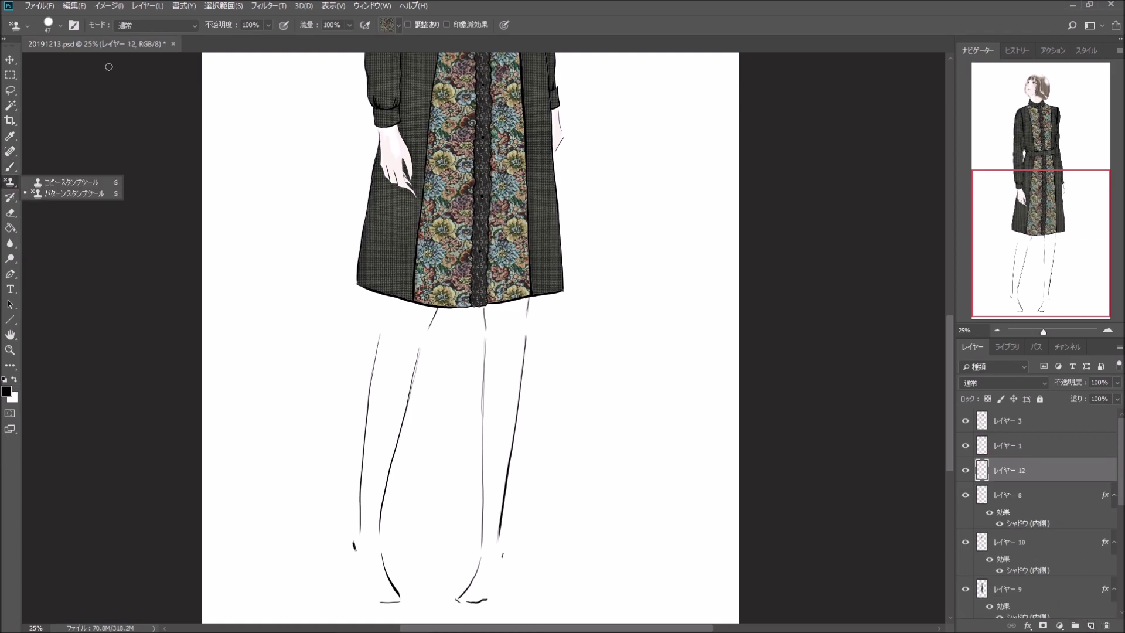
left_click(60, 26)
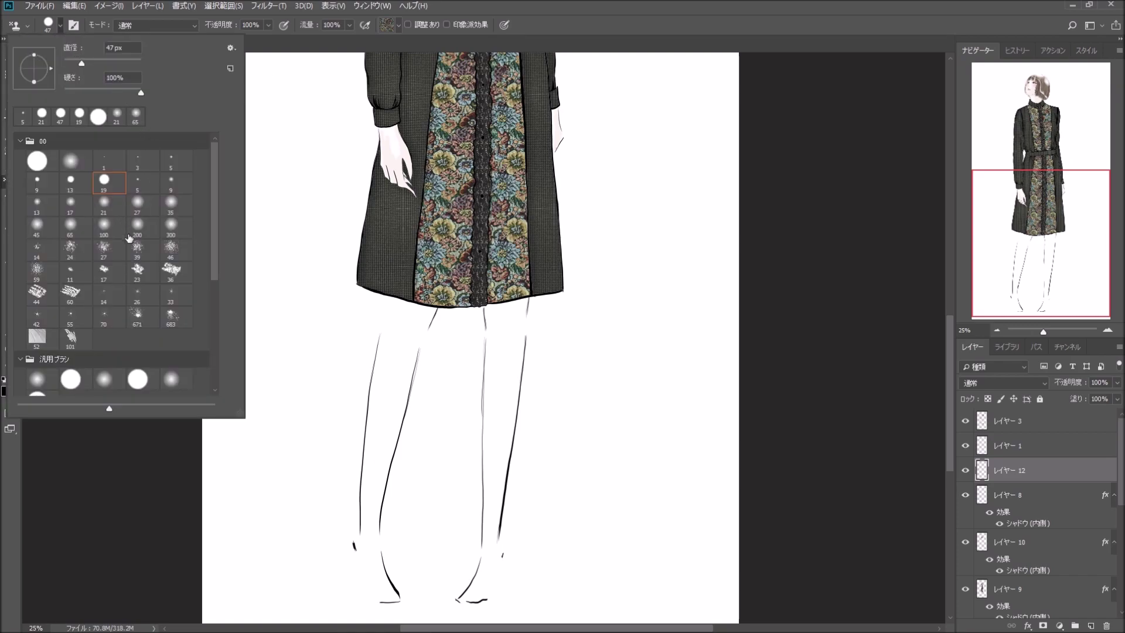
left_click(71, 228)
left_click(399, 27)
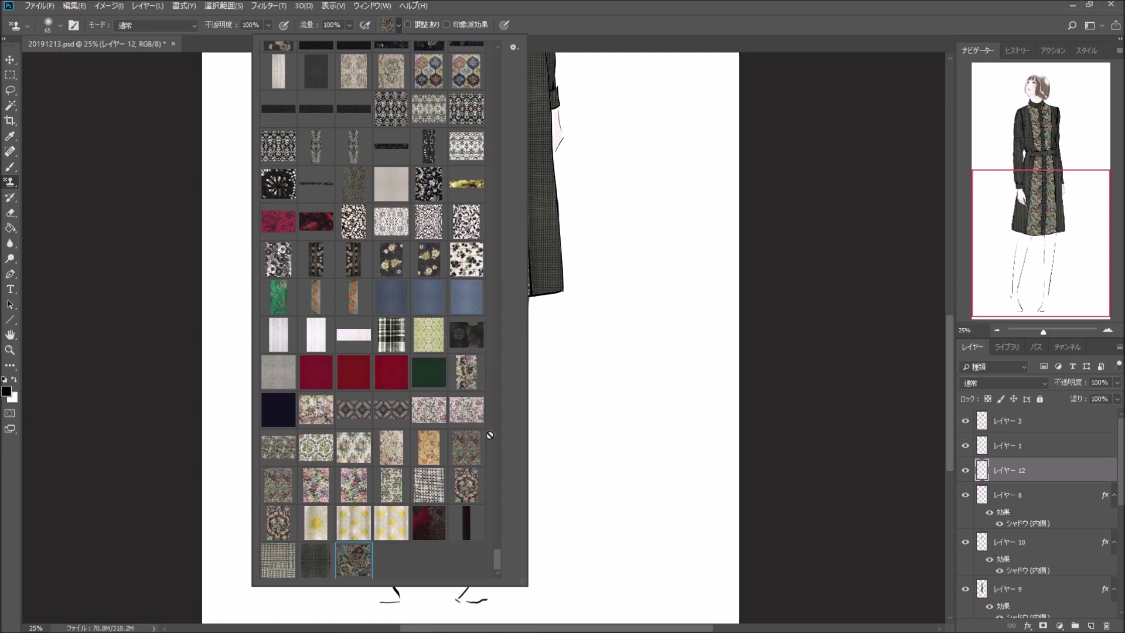
left_click_drag(500, 553, 495, 534)
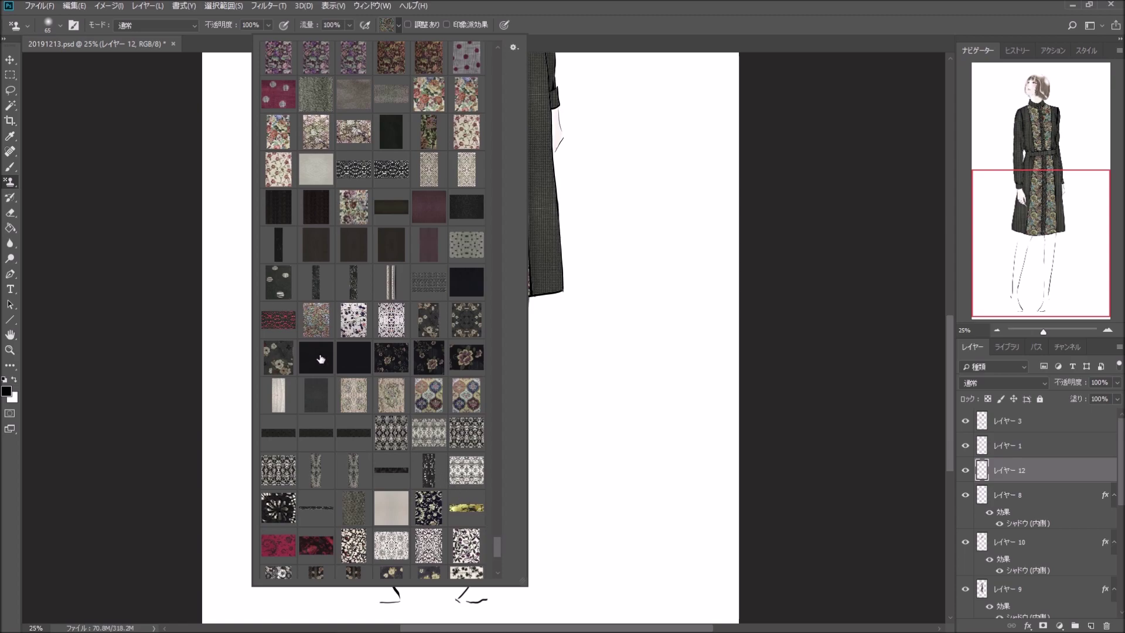
left_click(320, 359)
left_click(812, 329)
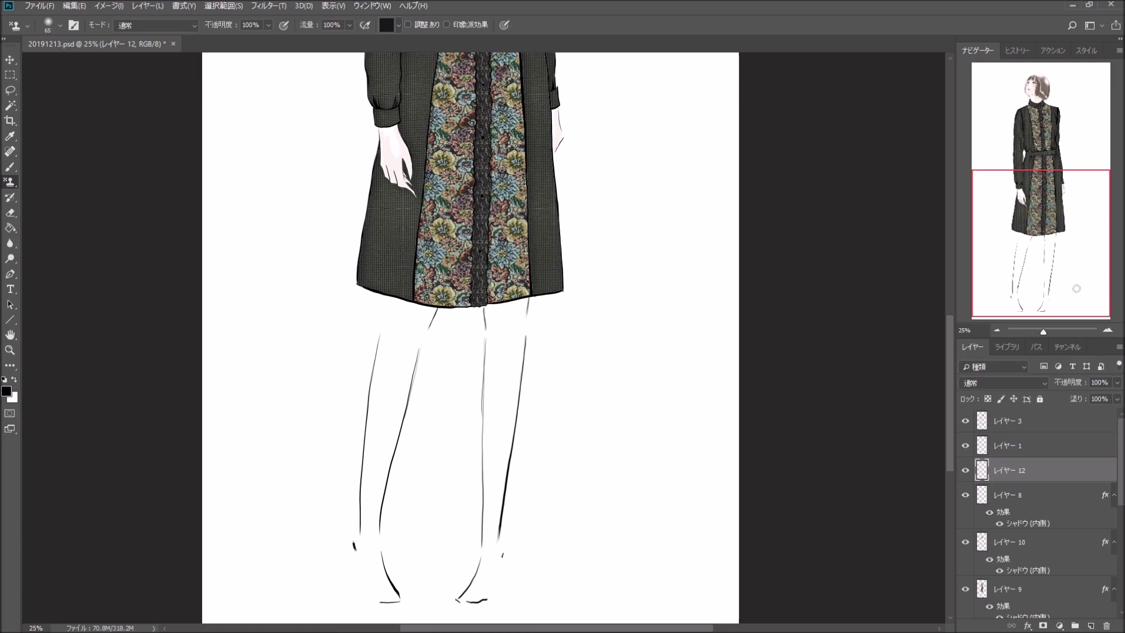
Step: Zoom to 33.33% and stamp dark tights just below the hem on the right leg
scroll(831, 348, "up", 2)
scroll(822, 364, "up", 15)
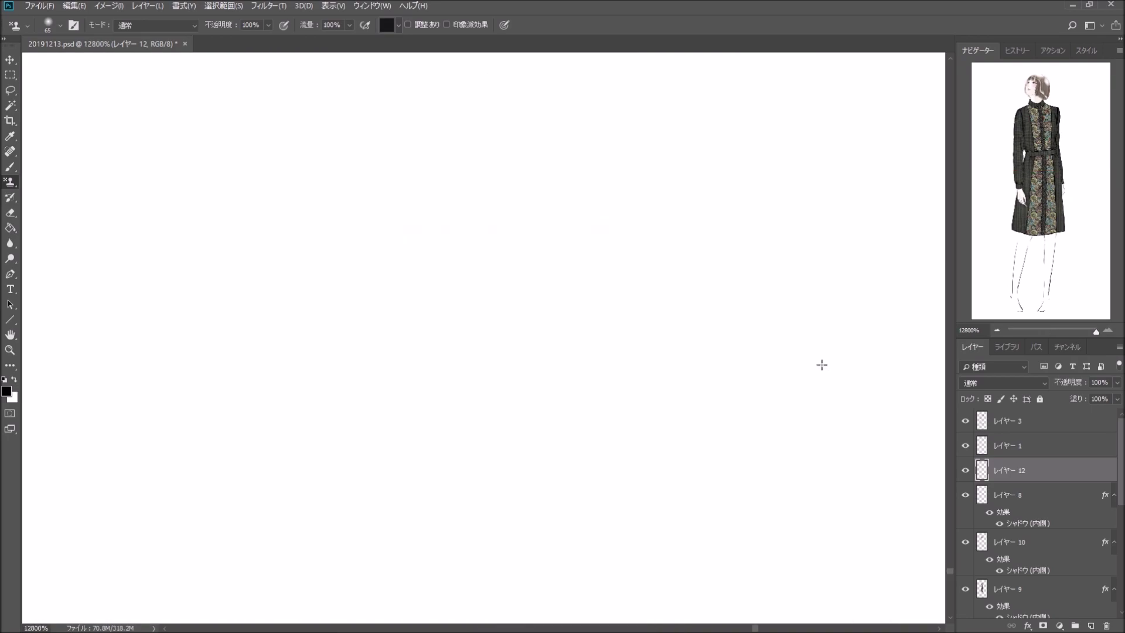
left_click(1071, 330)
left_click_drag(1069, 329, 1054, 332)
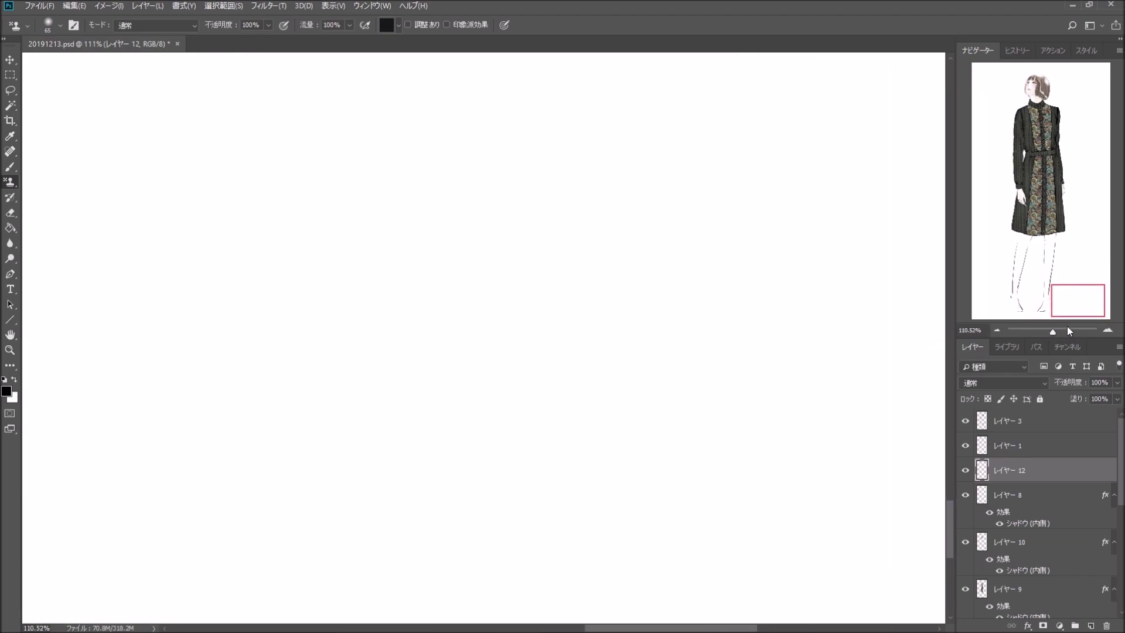
left_click_drag(1071, 295, 1025, 250)
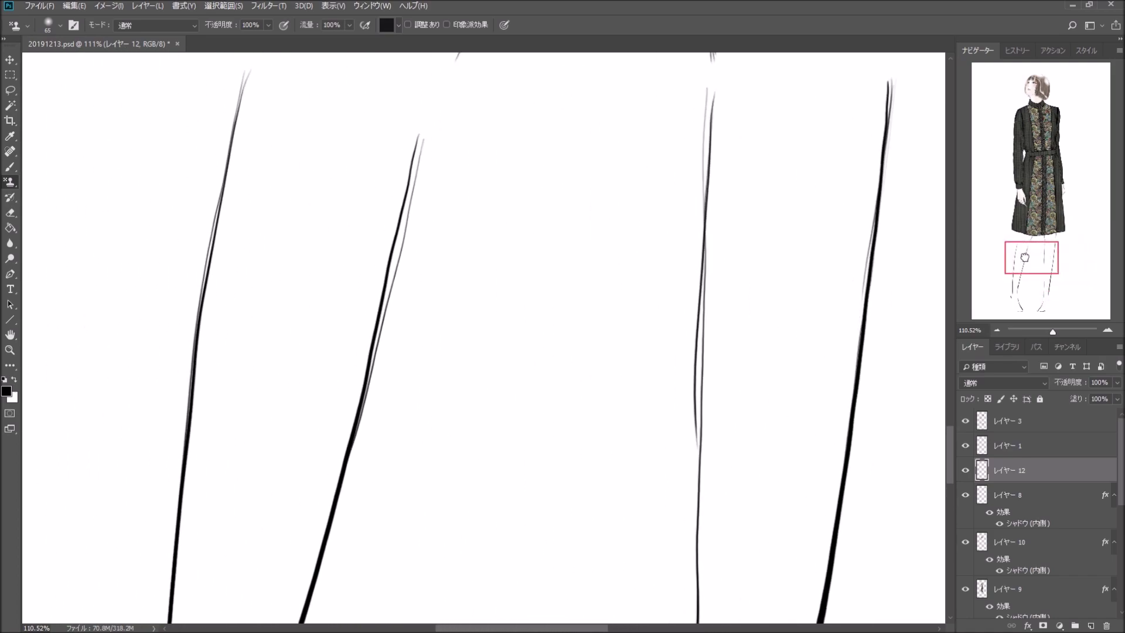
left_click(997, 331)
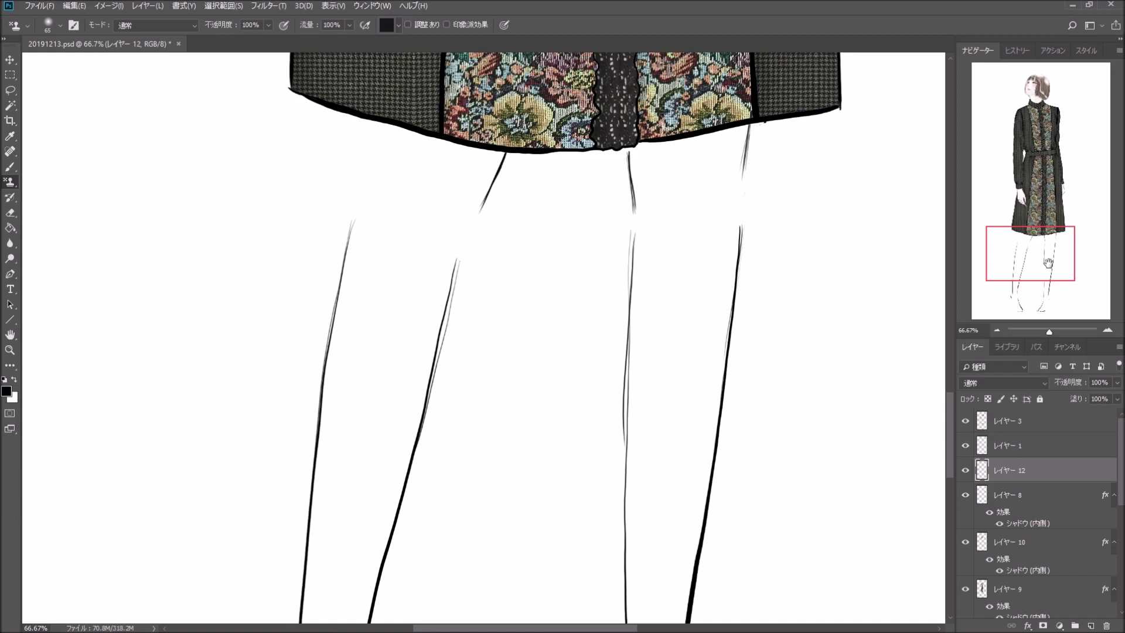
left_click_drag(1050, 264, 1050, 275)
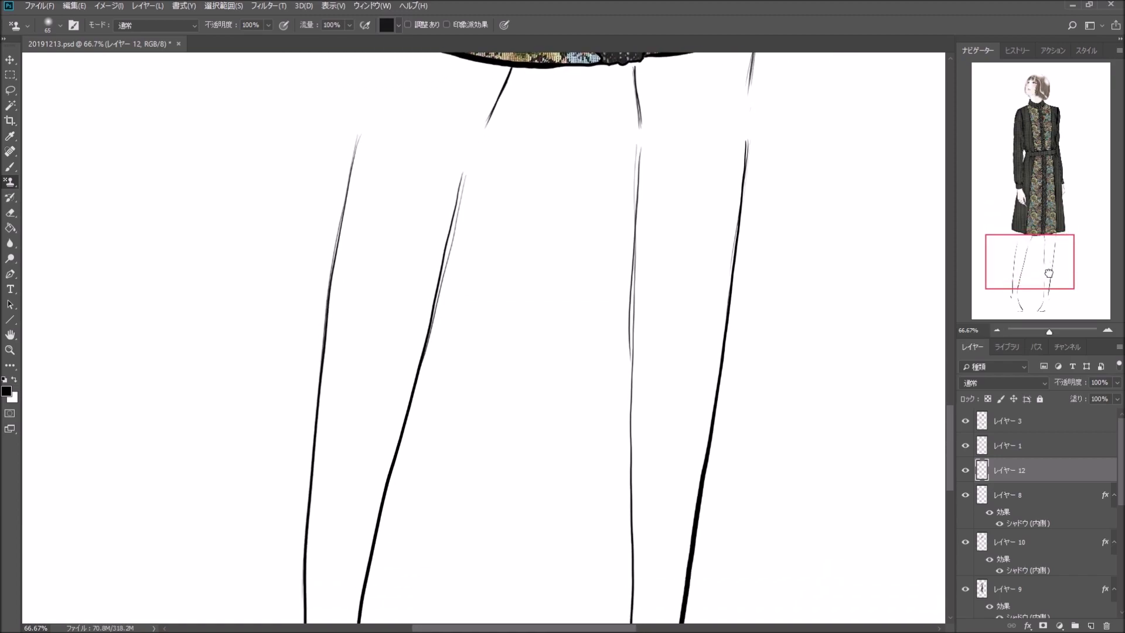
left_click(1000, 330)
left_click(1000, 330)
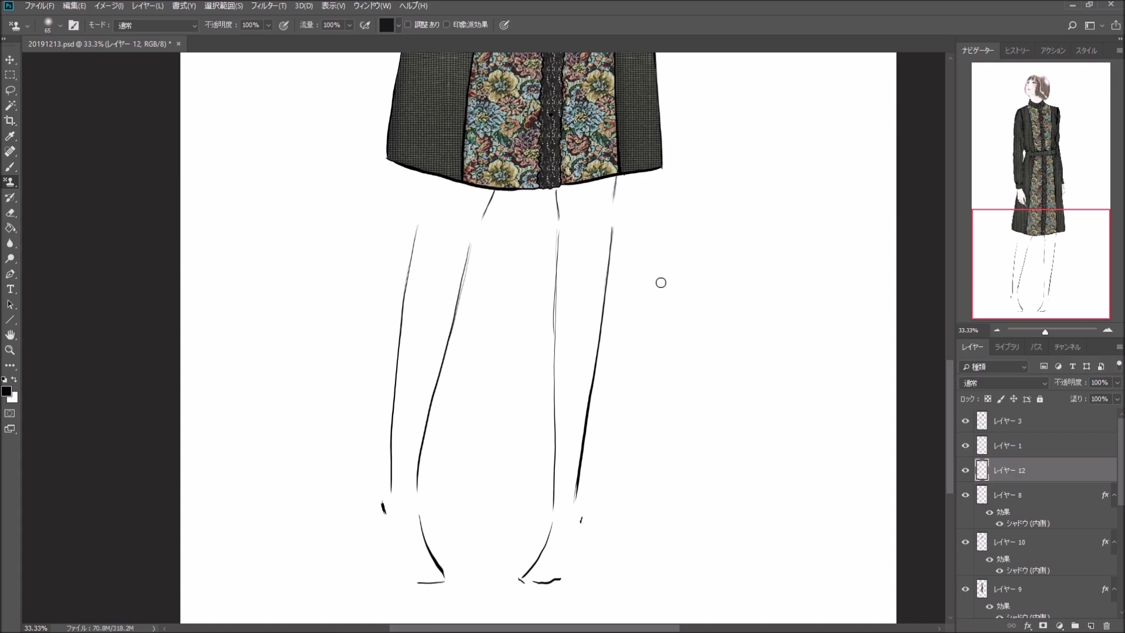
mouse_move(567, 192)
left_mouse_down()
mouse_move(570, 205)
mouse_move(601, 203)
mouse_move(577, 201)
left_mouse_up()
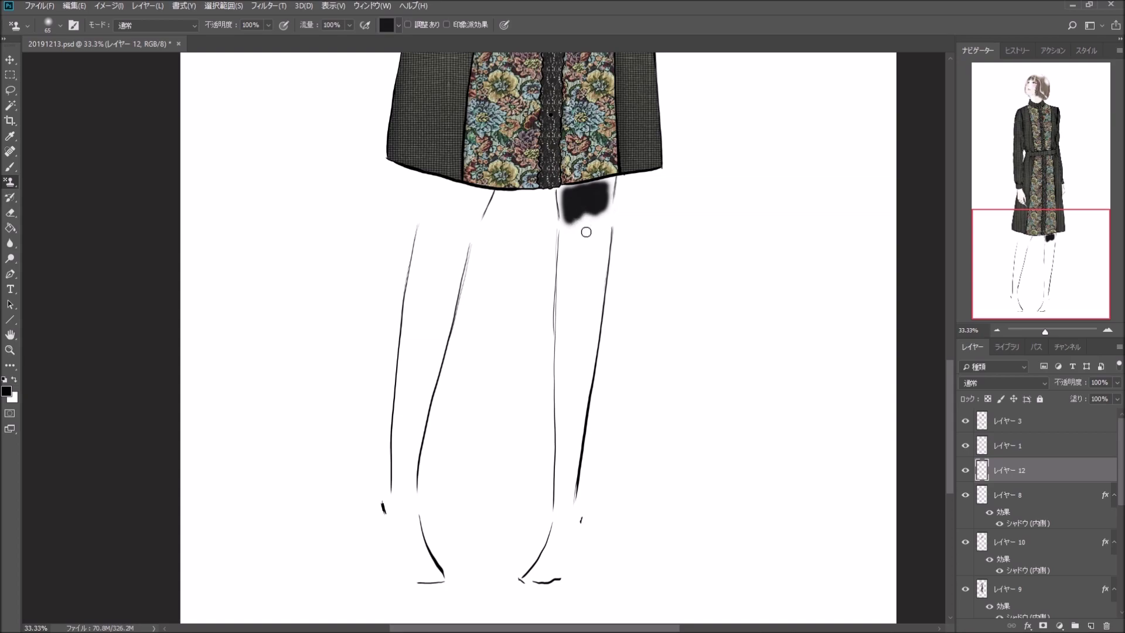
left_click(965, 447)
left_click(965, 422)
Step: Fill the right leg's tights solid dark from the hem down to the ankle
mouse_move(563, 504)
left_mouse_down()
mouse_move(566, 413)
mouse_move(565, 457)
mouse_move(565, 431)
left_mouse_up()
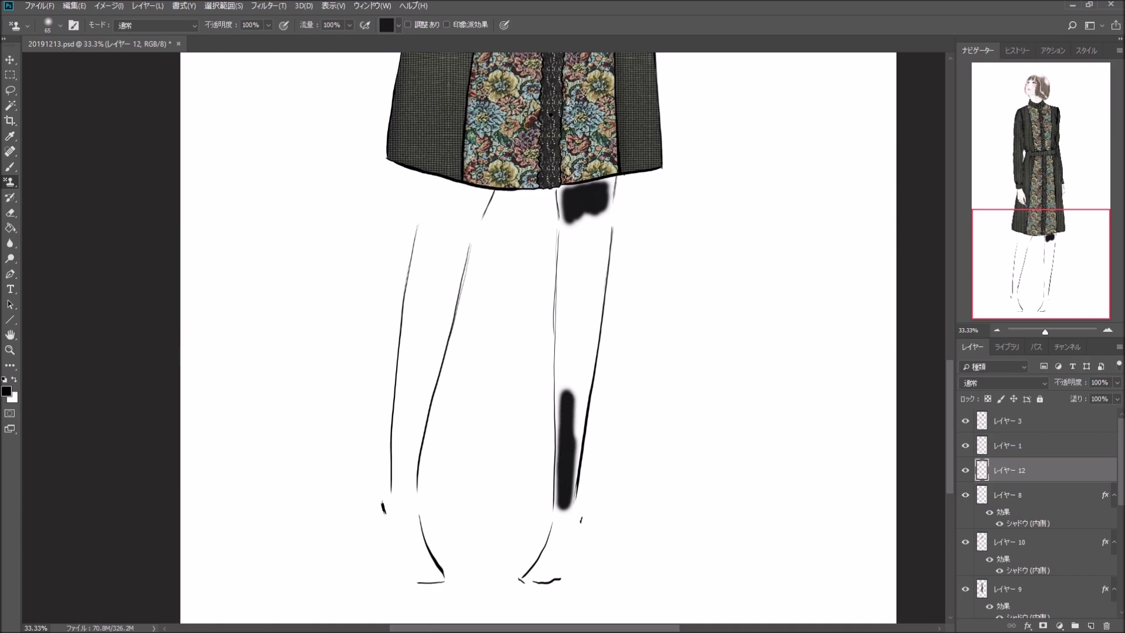
mouse_move(568, 396)
left_mouse_down()
mouse_move(566, 370)
mouse_move(566, 437)
left_mouse_up()
mouse_move(564, 386)
left_mouse_down()
mouse_move(566, 329)
mouse_move(567, 391)
left_mouse_up()
mouse_move(567, 348)
left_mouse_down()
mouse_move(566, 304)
mouse_move(565, 357)
mouse_move(567, 249)
mouse_move(569, 338)
left_mouse_up()
mouse_move(567, 255)
left_mouse_down()
mouse_move(564, 214)
mouse_move(571, 254)
mouse_move(601, 221)
mouse_move(602, 246)
mouse_move(602, 211)
mouse_move(597, 296)
left_mouse_up()
mouse_move(601, 256)
left_mouse_down()
mouse_move(569, 470)
mouse_move(603, 202)
mouse_move(593, 234)
mouse_move(583, 211)
mouse_move(569, 427)
left_mouse_up()
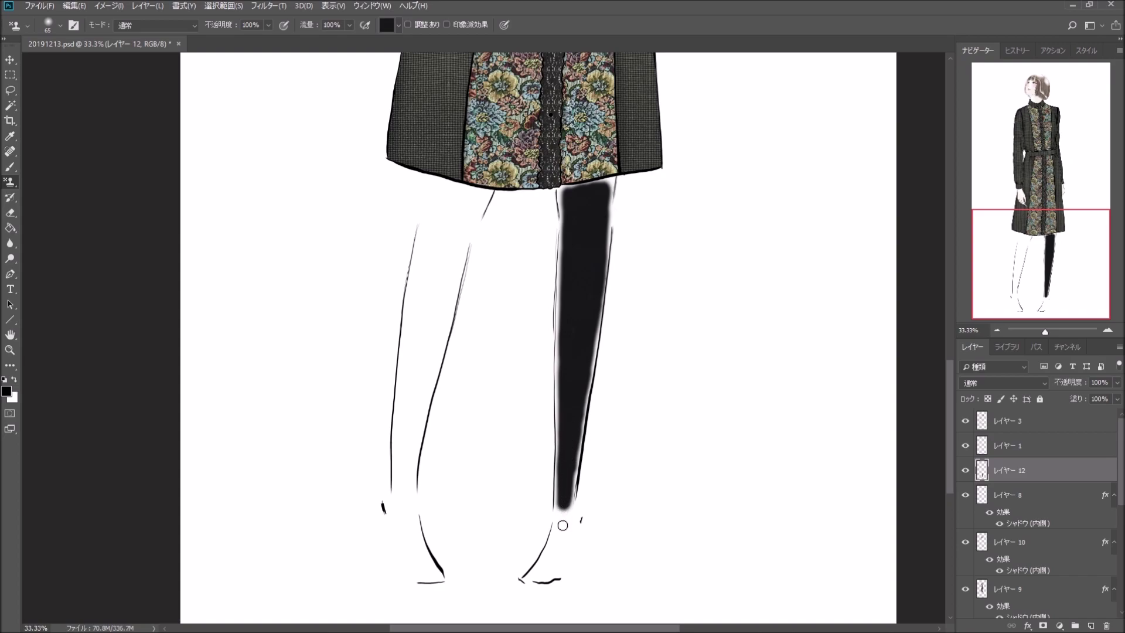
left_click_drag(564, 505, 564, 509)
Step: Apply the gradient fade style from the Styles panel to the right leg's tights
left_click(1087, 50)
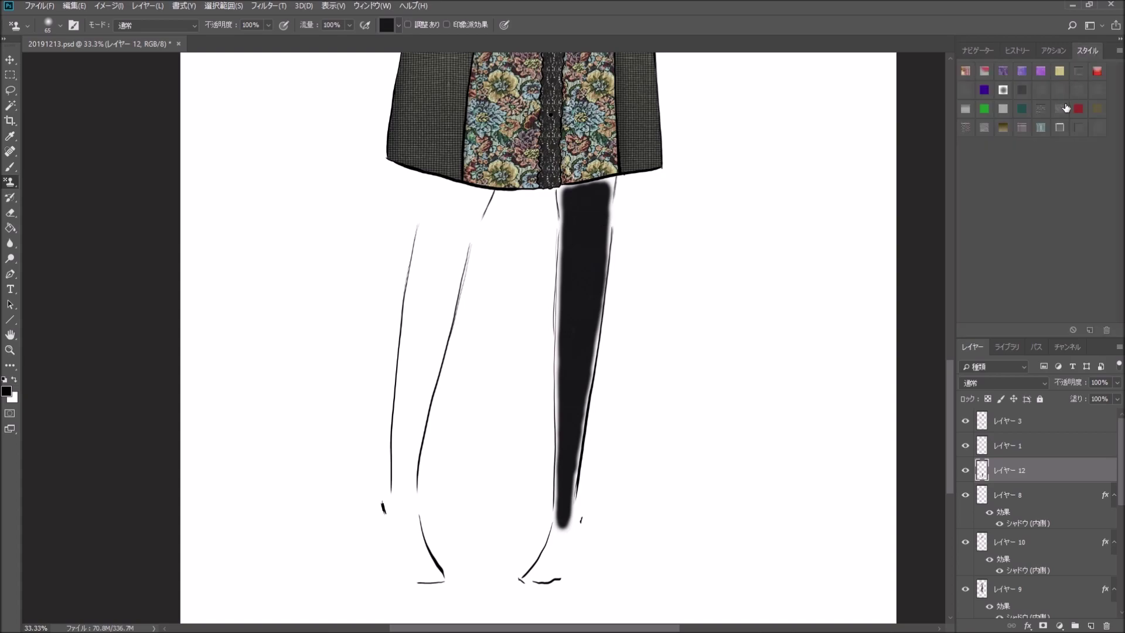
double_click(1004, 91)
left_click(697, 199)
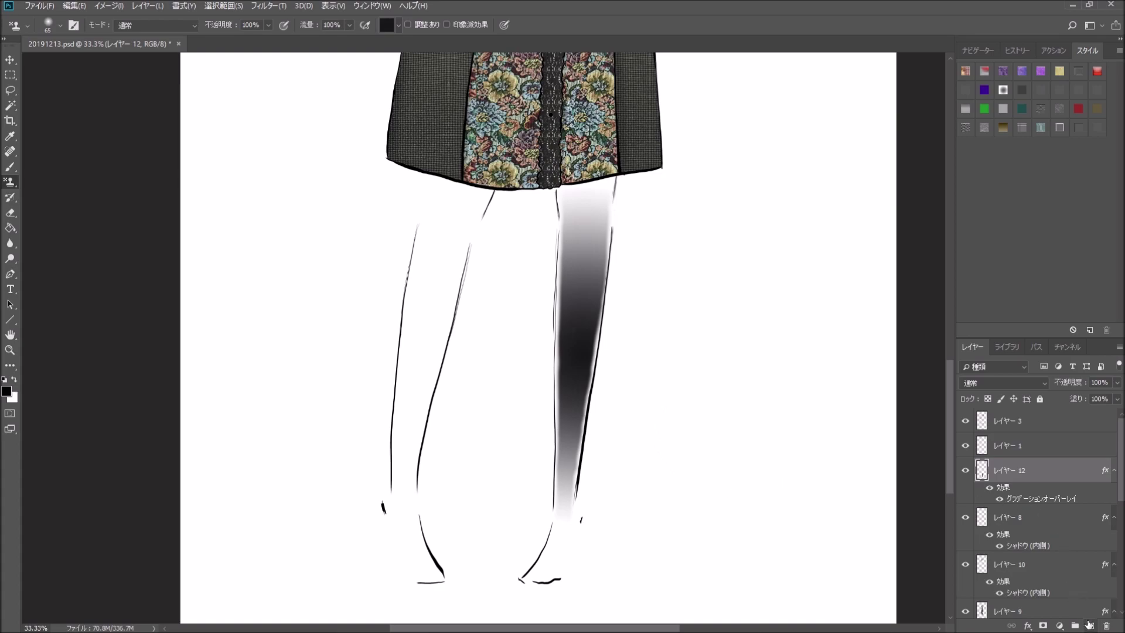
Step: Paint the left leg's tights black on new レイヤー 13 and apply the same gradient style
left_click(1089, 626)
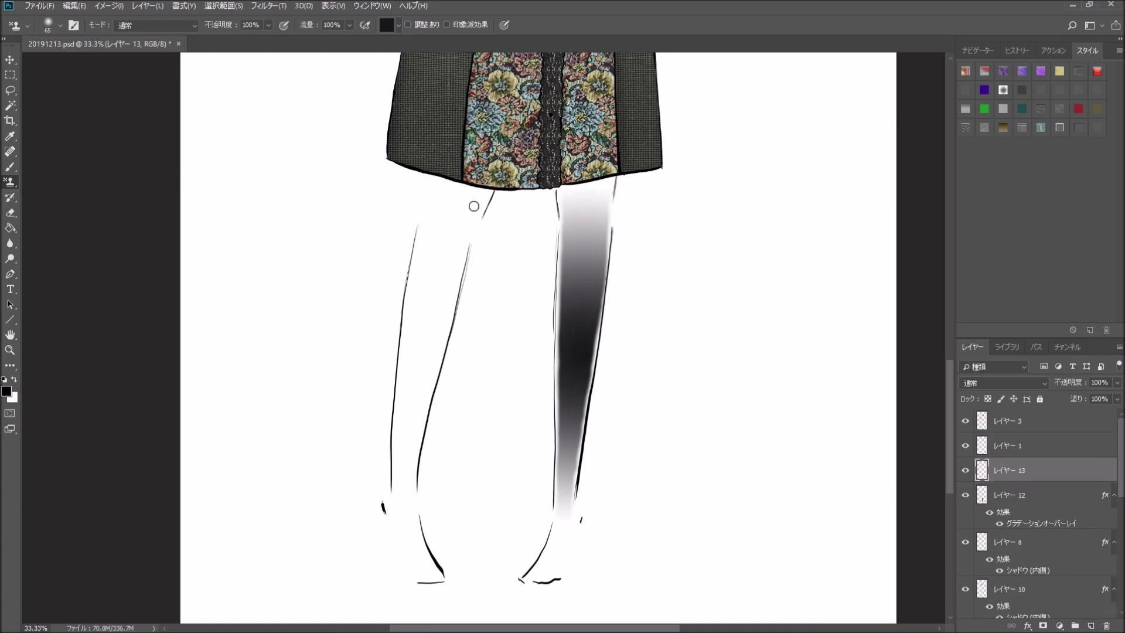
mouse_move(474, 207)
left_mouse_down()
mouse_move(467, 223)
mouse_move(431, 230)
mouse_move(423, 259)
left_mouse_up()
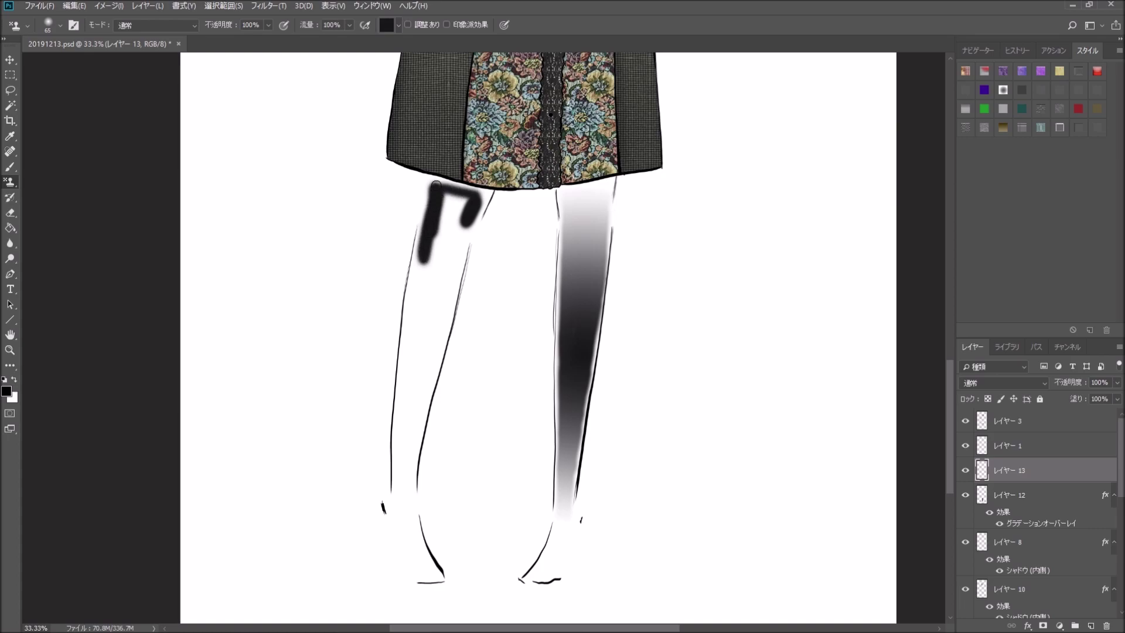
left_click_drag(437, 186, 445, 221)
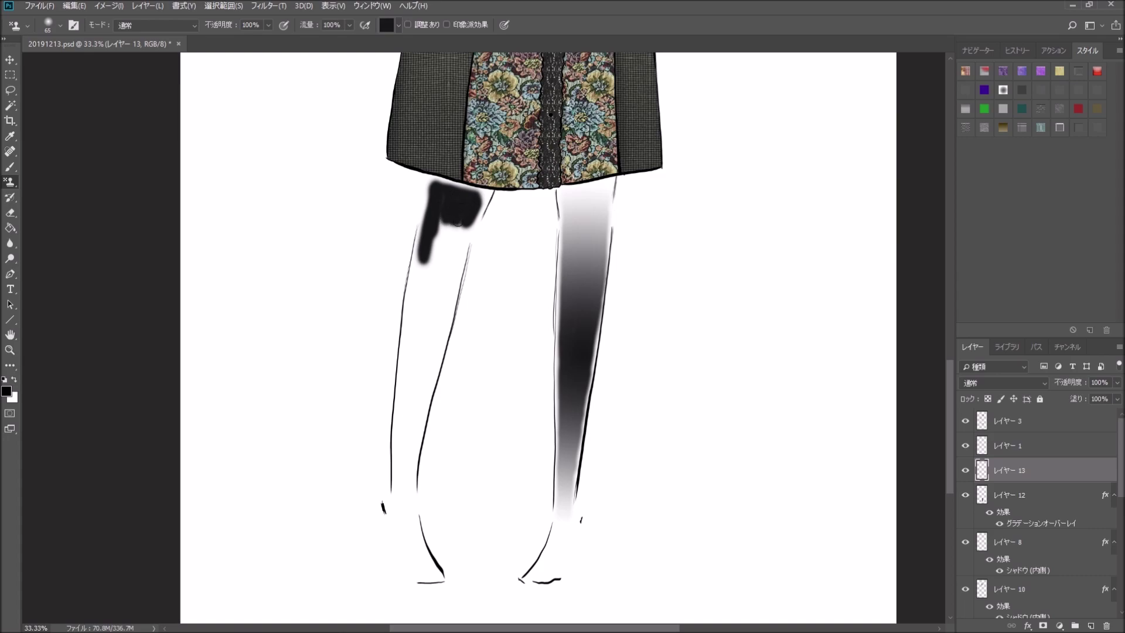
mouse_move(440, 222)
left_mouse_down()
mouse_move(454, 255)
mouse_move(465, 233)
mouse_move(425, 279)
left_mouse_up()
mouse_move(406, 491)
left_mouse_down()
mouse_move(408, 430)
mouse_move(412, 441)
mouse_move(438, 323)
mouse_move(408, 385)
mouse_move(422, 269)
left_mouse_up()
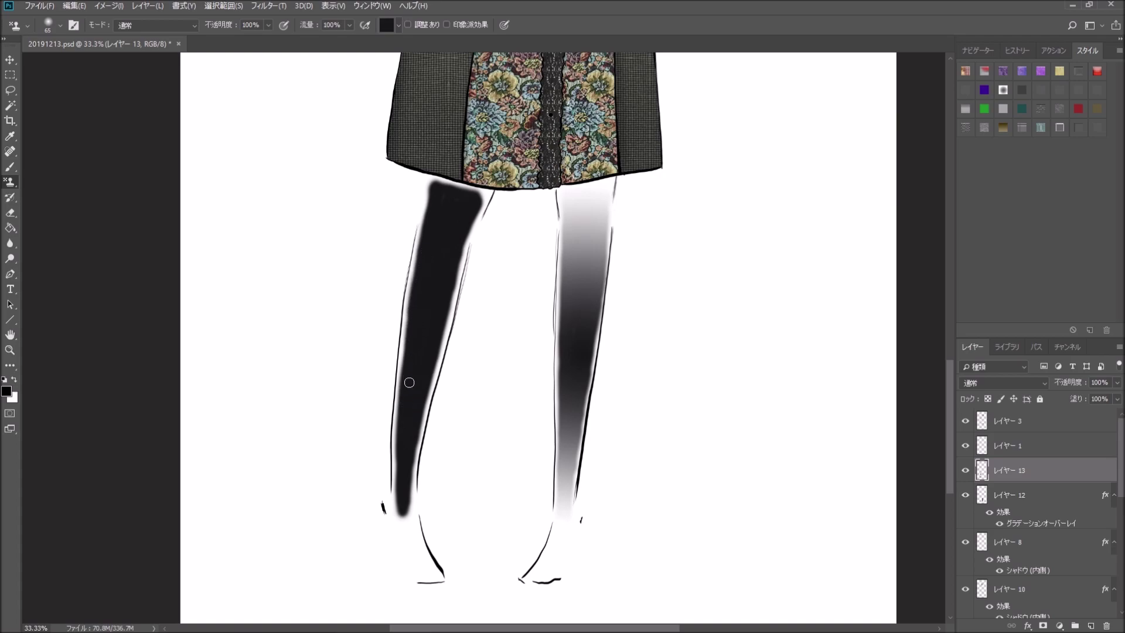
left_click_drag(410, 382, 420, 317)
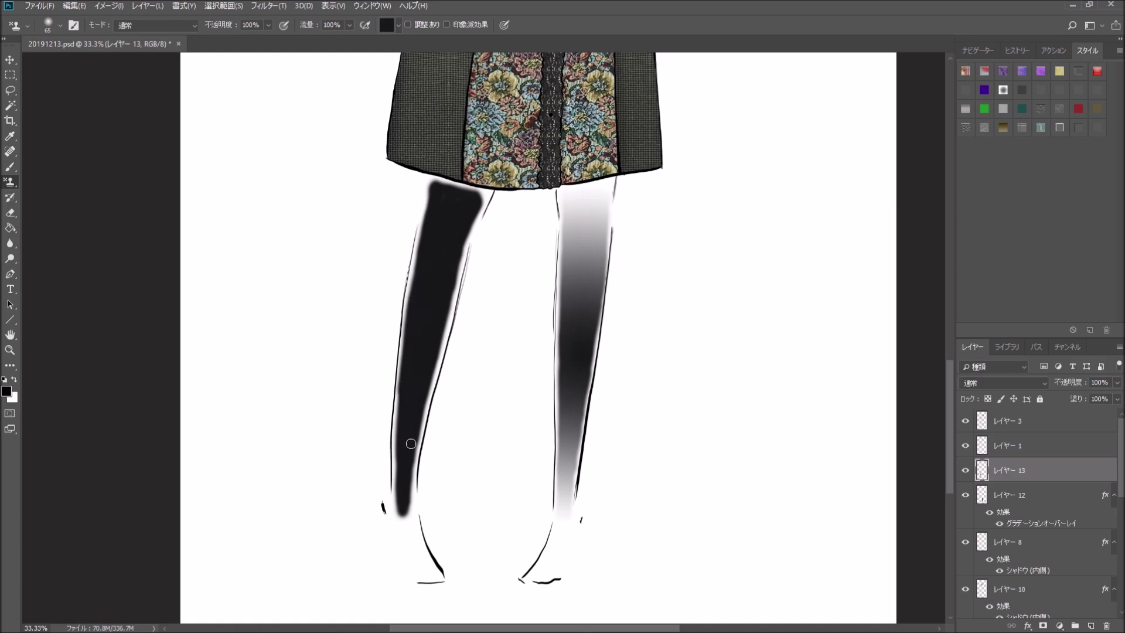
left_click_drag(411, 444, 407, 508)
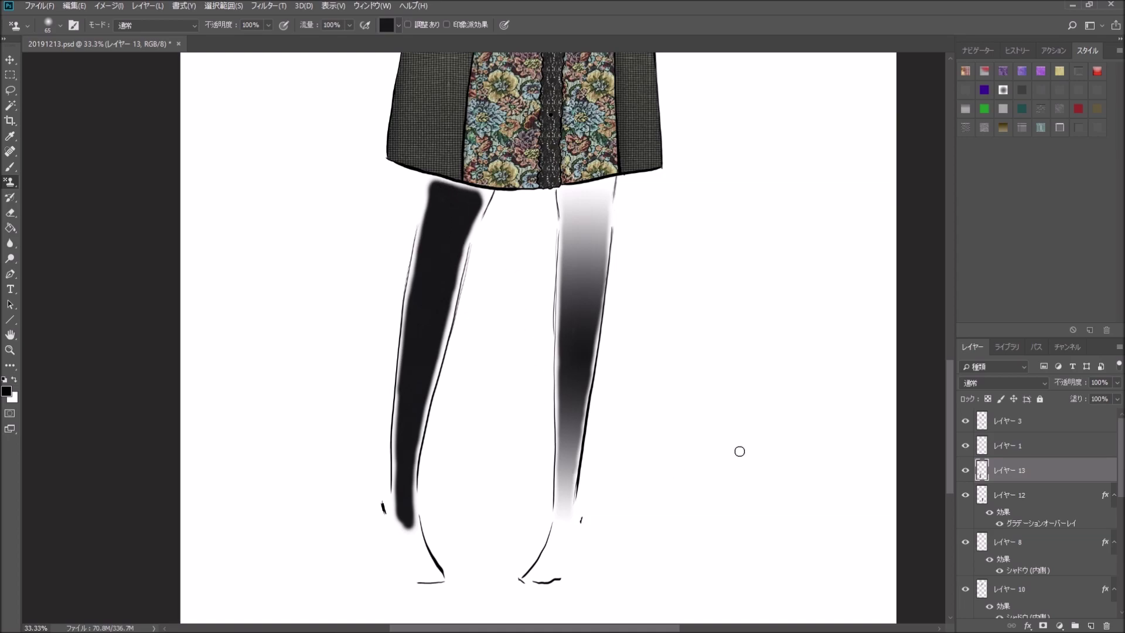
double_click(1004, 91)
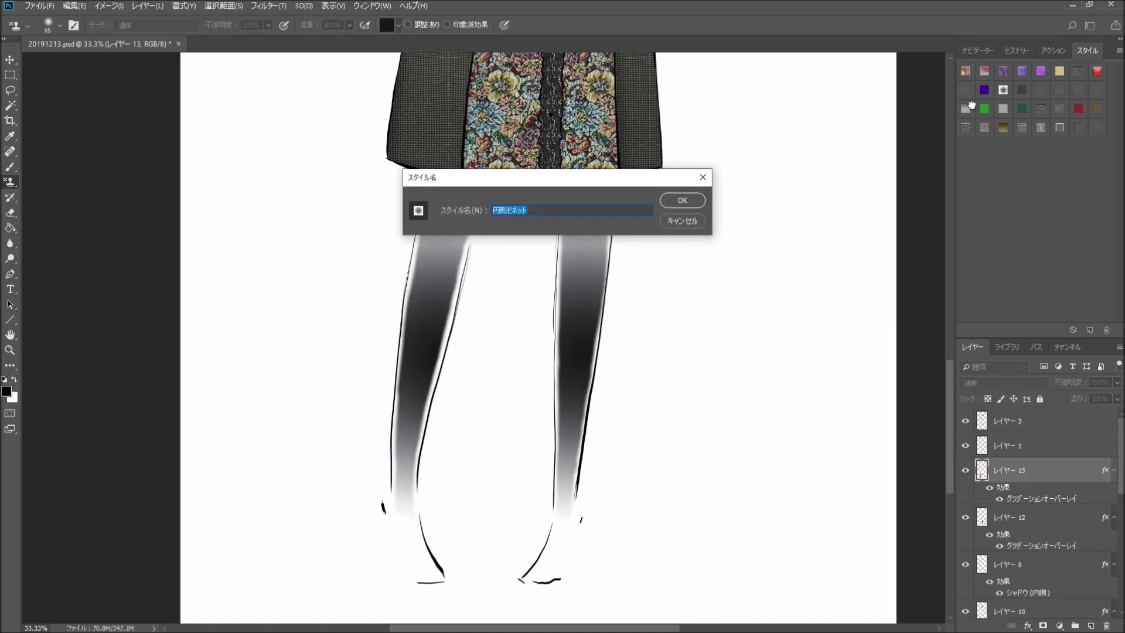
Step: Dismiss the style name prompt, zoom out, and hide レイヤー 2 to reveal the lavender backdrop
left_click(682, 200)
left_click(978, 50)
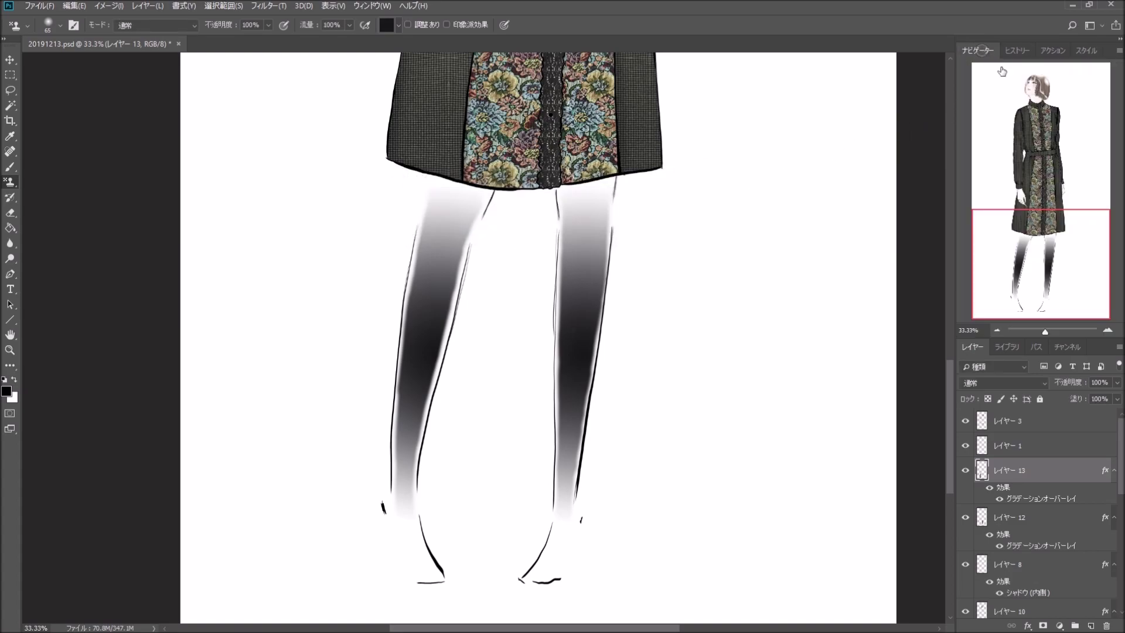
left_click(997, 332)
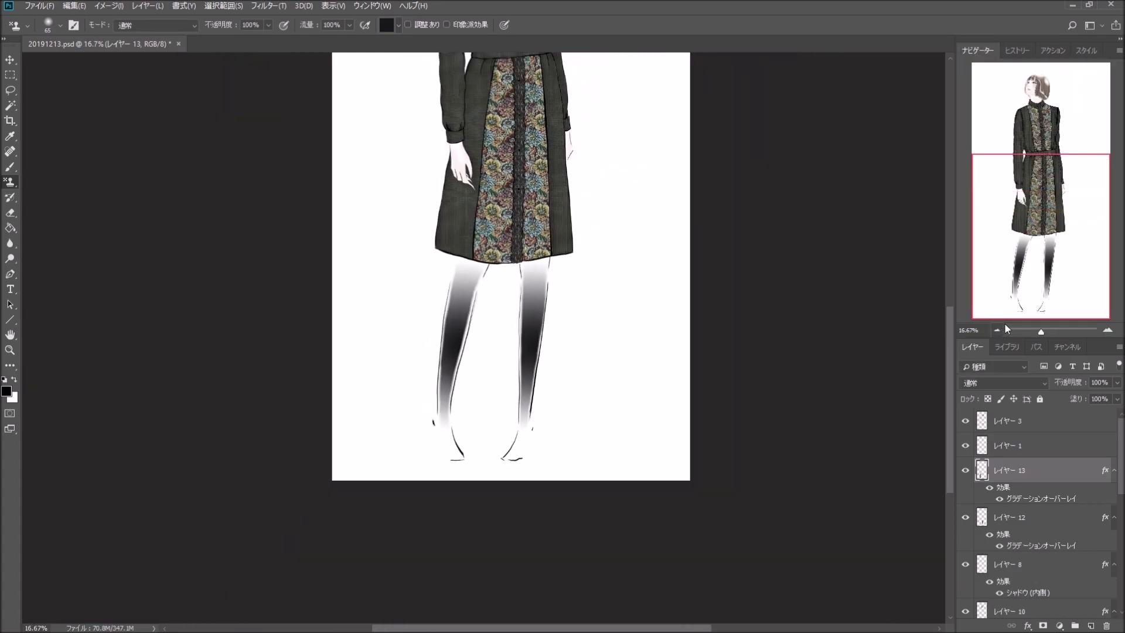
left_click_drag(1037, 230, 1045, 141)
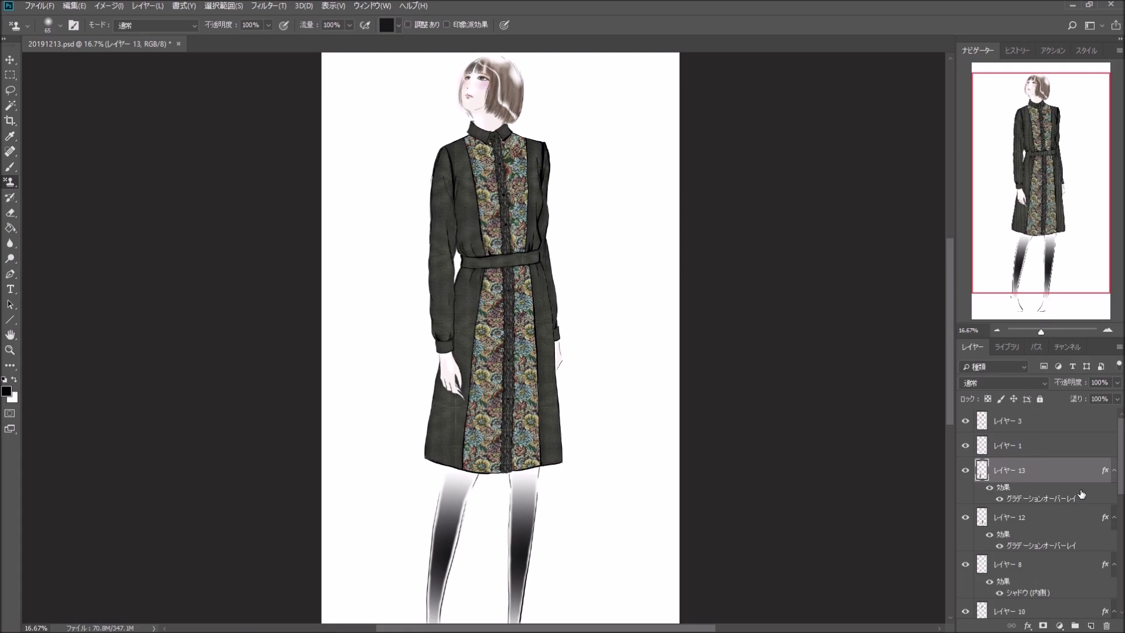
left_click_drag(1121, 484, 1120, 605)
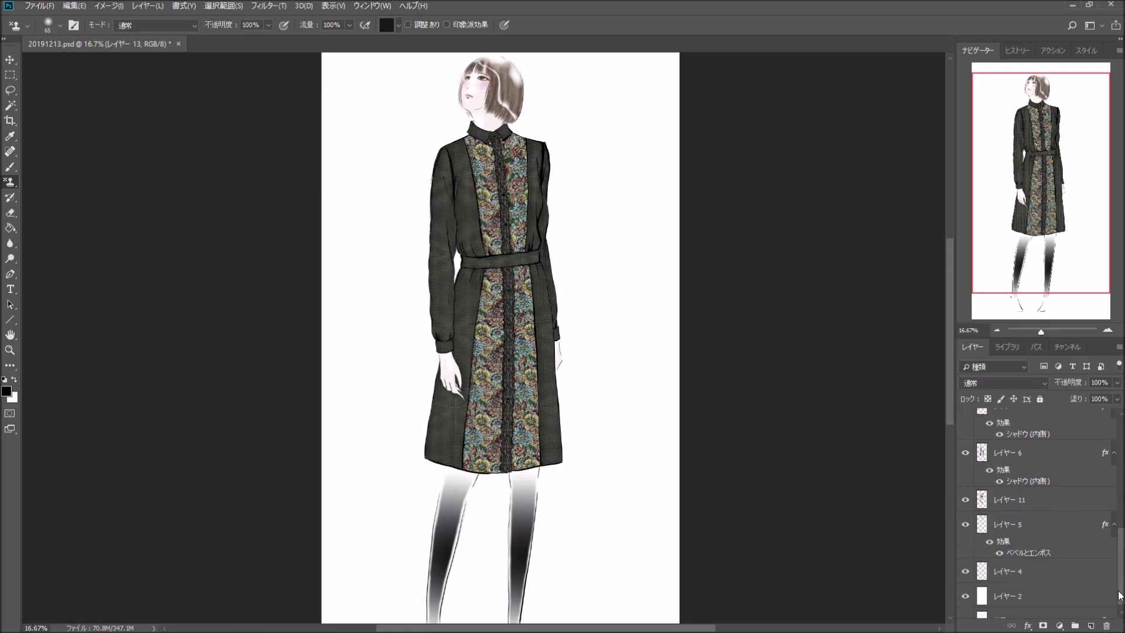
left_click(967, 584)
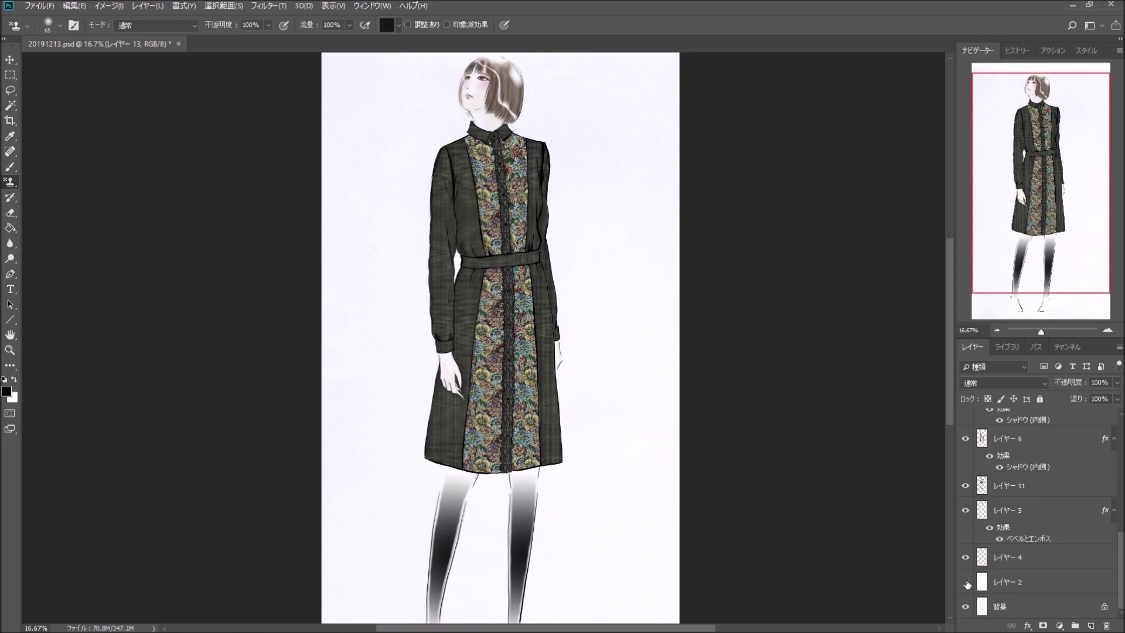
Step: Compare the white and lavender backgrounds, settling on plain white
left_click(967, 583)
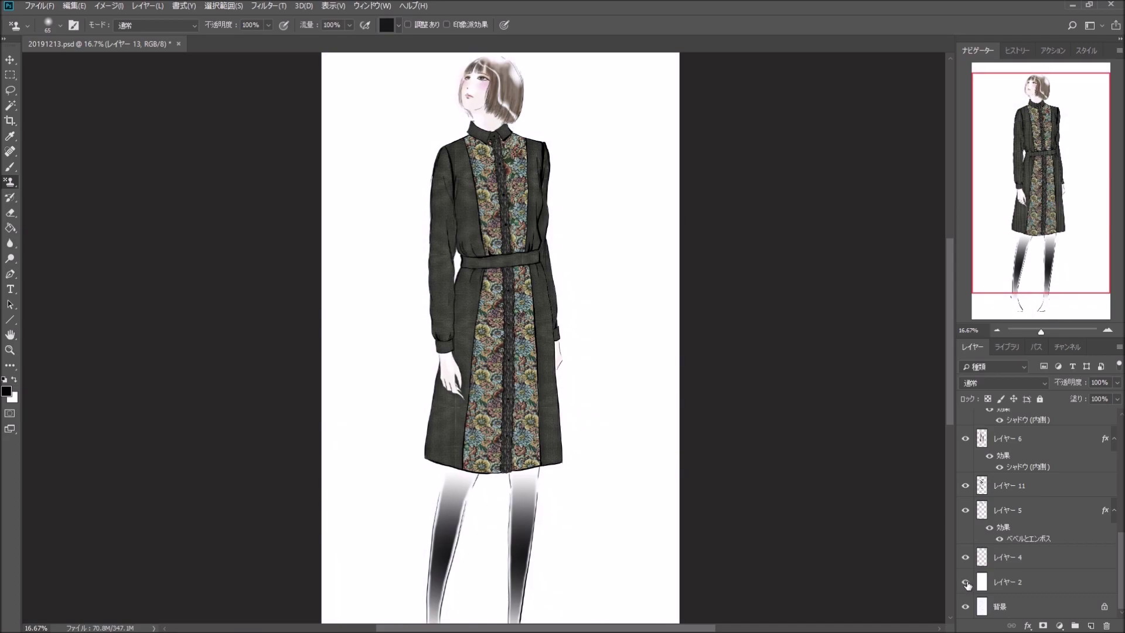
left_click(966, 583)
left_click(967, 583)
left_click(967, 585)
Step: Zoom in and scroll over the figure to inspect it from head to feet
left_click(1108, 330)
mouse_move(1057, 237)
left_mouse_down()
mouse_move(1051, 184)
mouse_move(1053, 212)
left_mouse_up()
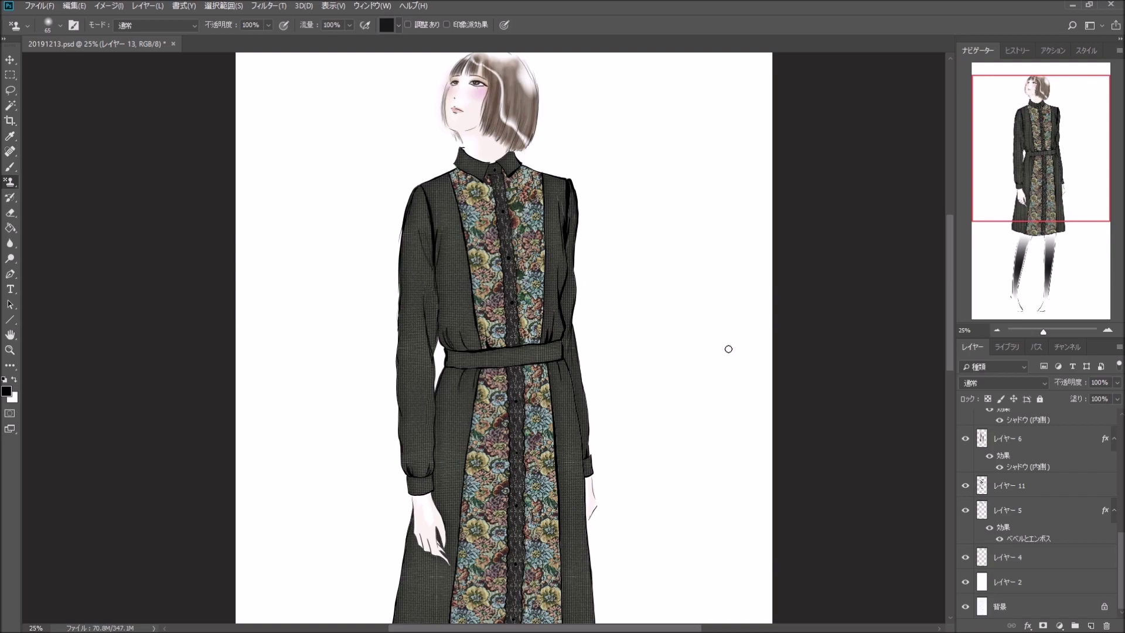
scroll(861, 308, "up", 2)
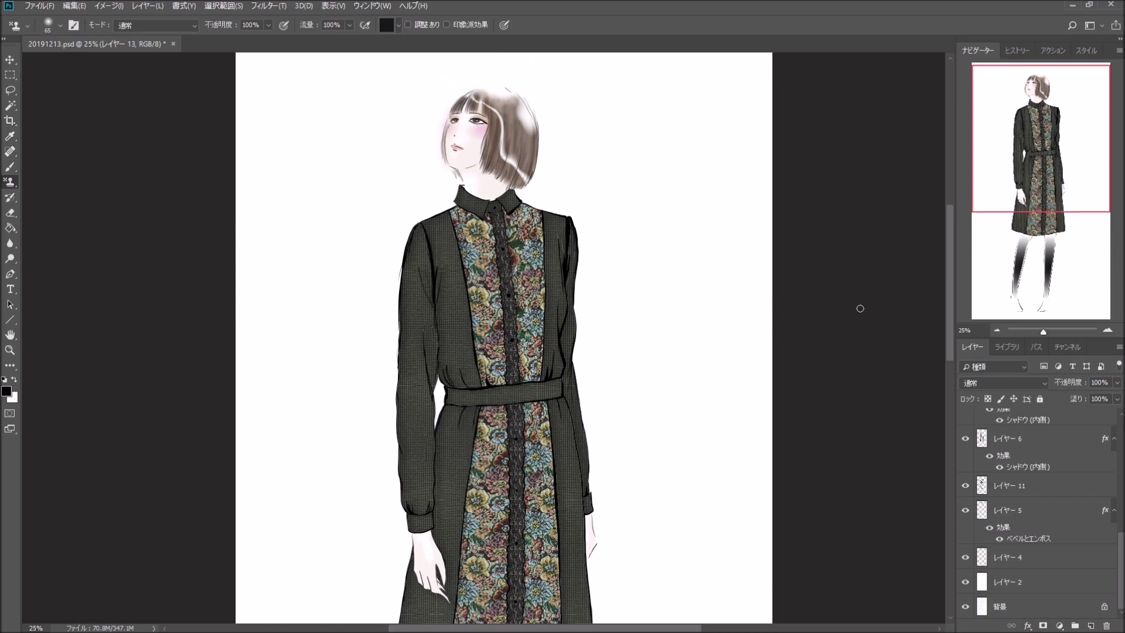
scroll(861, 308, "down", 2)
scroll(861, 308, "down", 2)
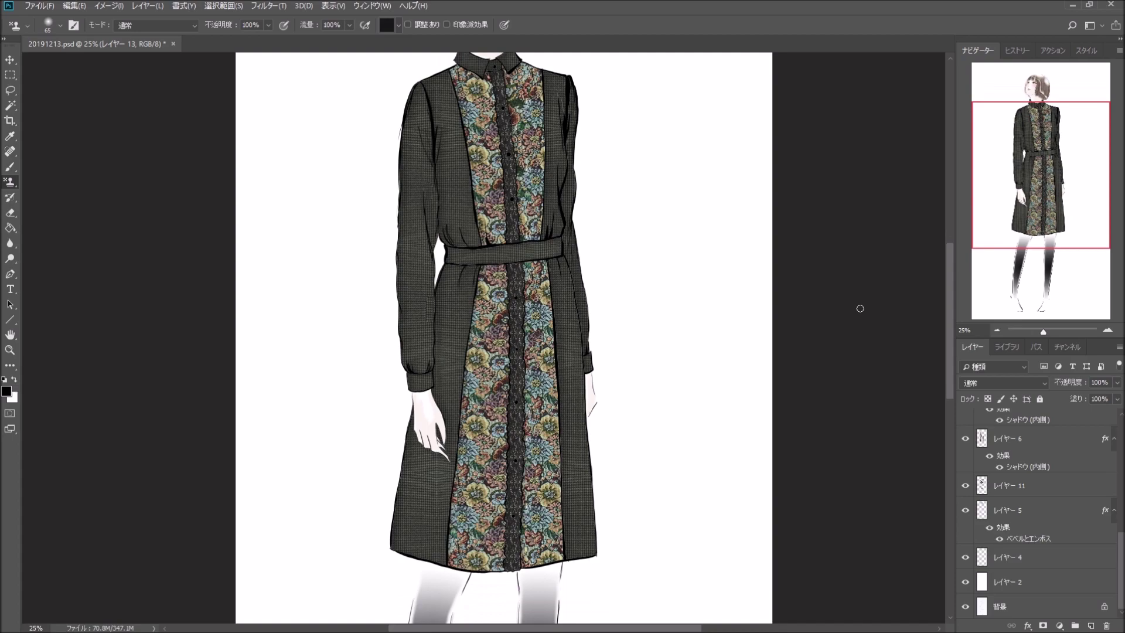
scroll(861, 308, "down", 3)
scroll(861, 308, "down", 2)
scroll(860, 308, "down", 3)
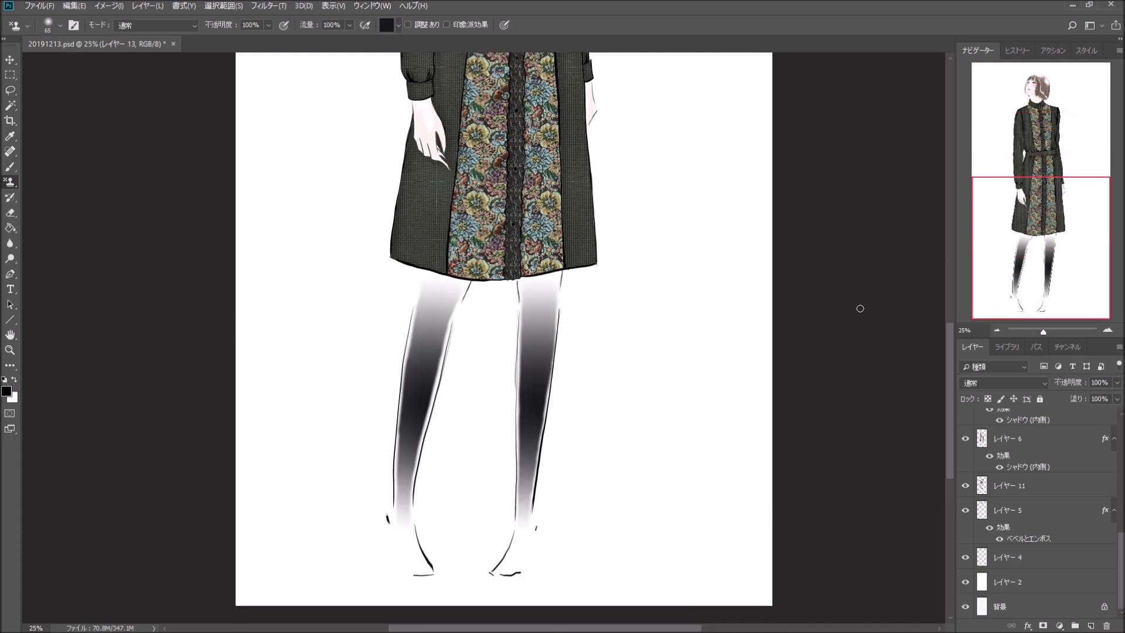
scroll(860, 308, "up", 1)
scroll(860, 309, "up", 2)
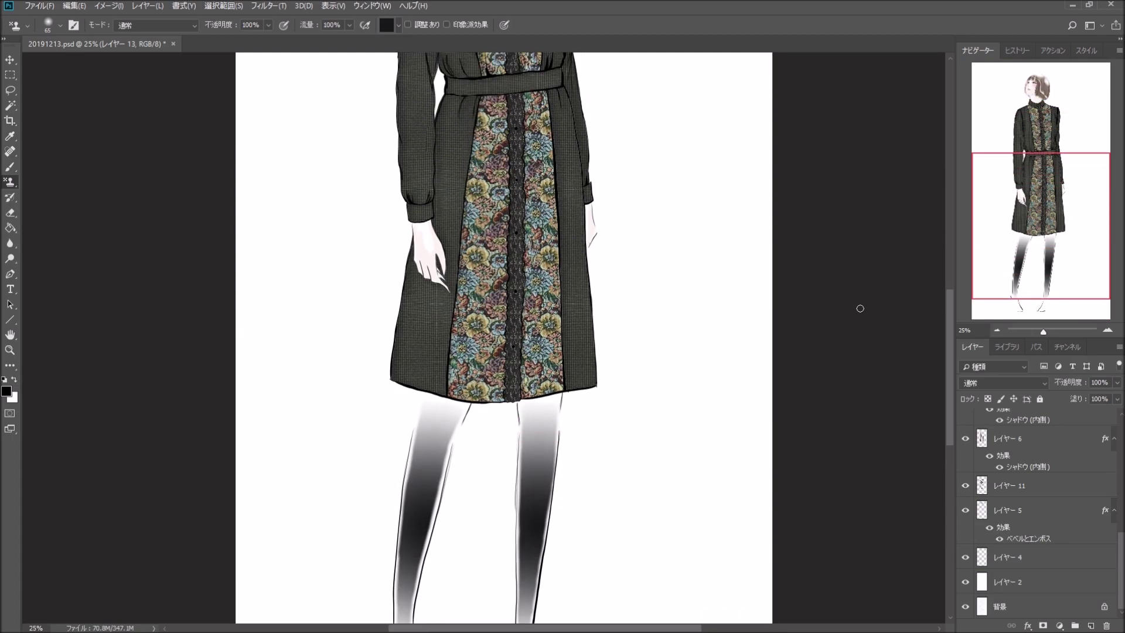
scroll(860, 308, "up", 2)
scroll(861, 308, "up", 3)
scroll(861, 308, "up", 1)
scroll(860, 308, "up", 1)
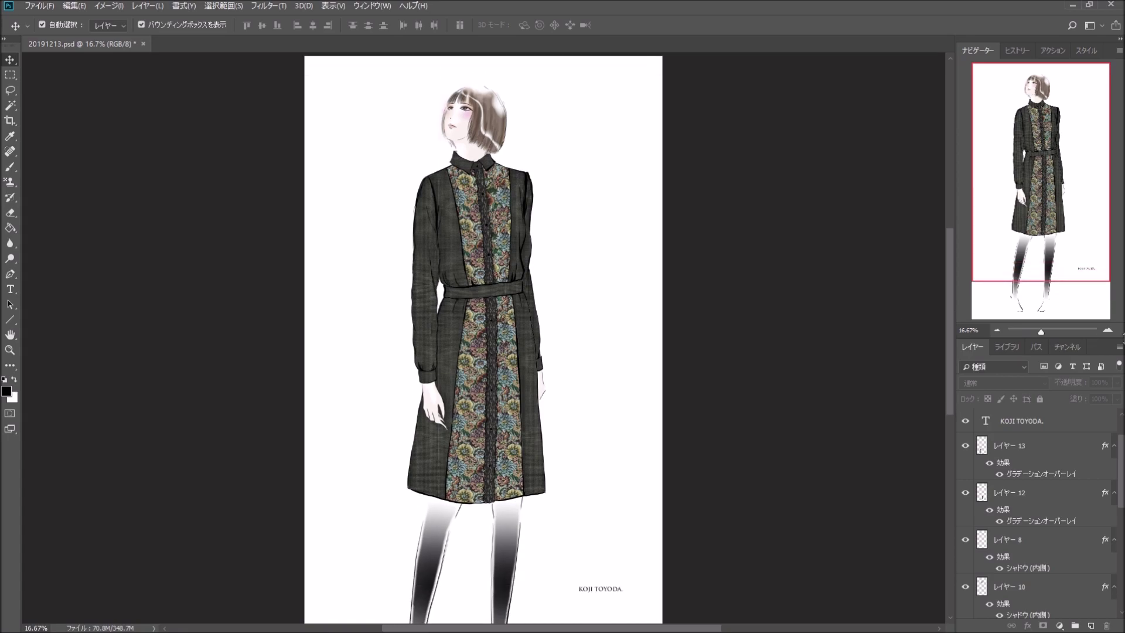
left_click(1110, 333)
scroll(895, 375, "up", 4)
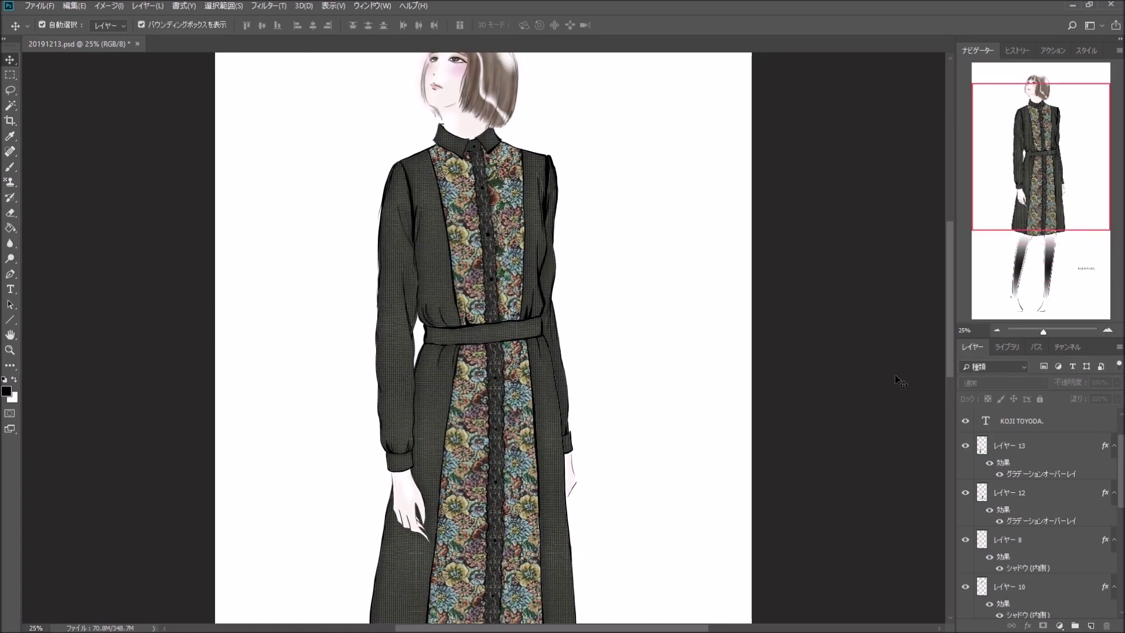
left_click(1108, 330)
left_click(1108, 329)
scroll(895, 352, "up", 2)
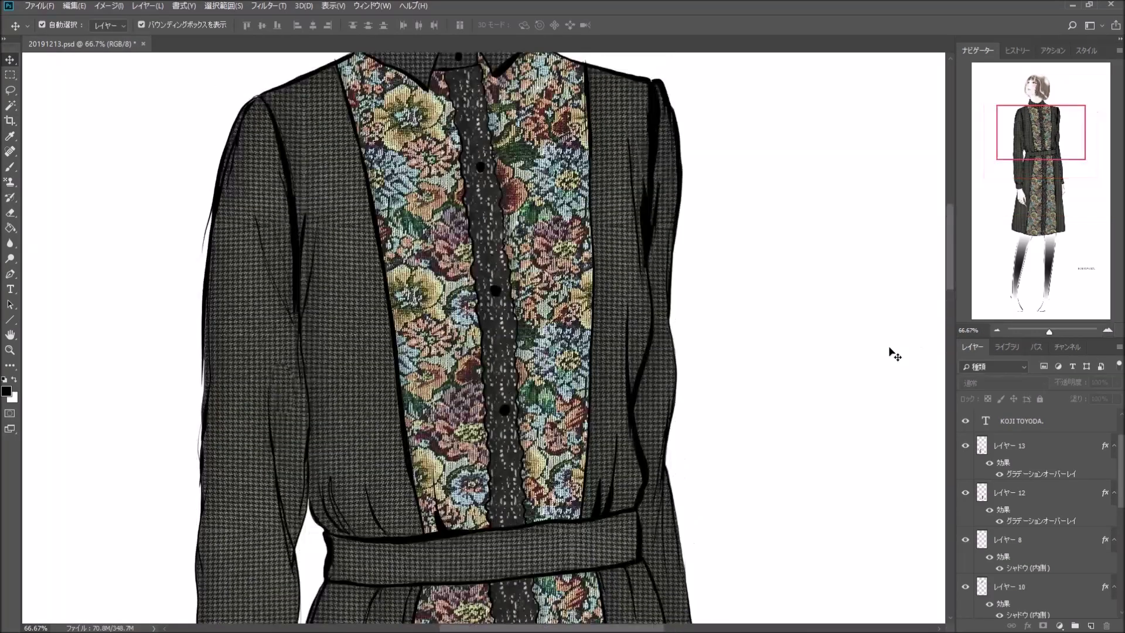
scroll(895, 352, "up", 2)
scroll(895, 352, "up", 3)
scroll(895, 351, "up", 1)
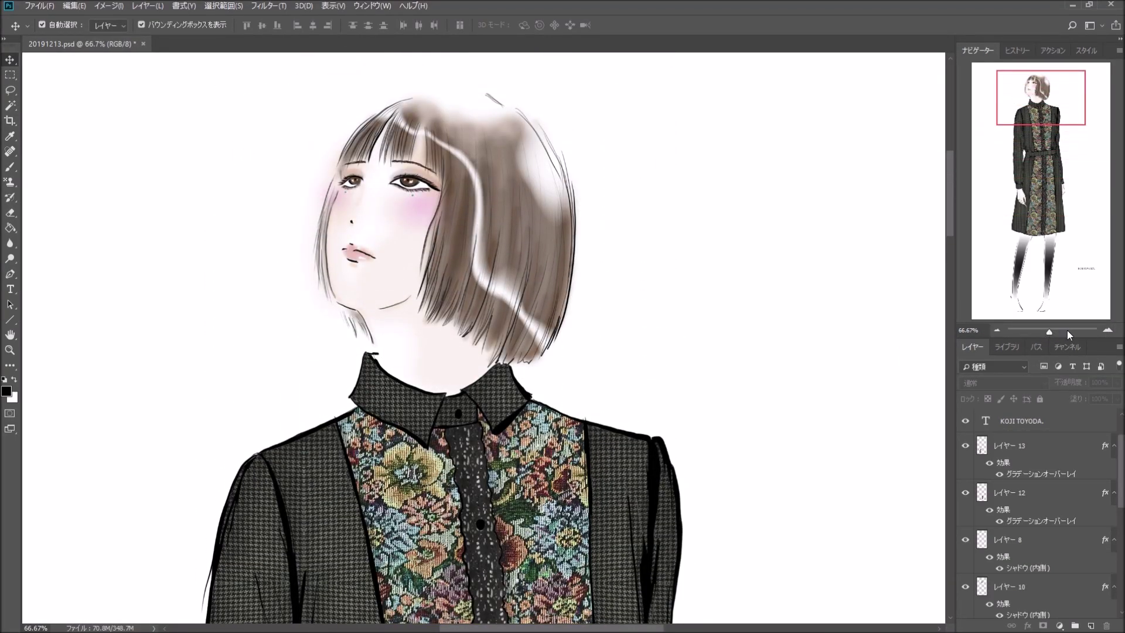
left_click(1107, 333)
scroll(836, 369, "up", 2)
scroll(836, 370, "up", 1)
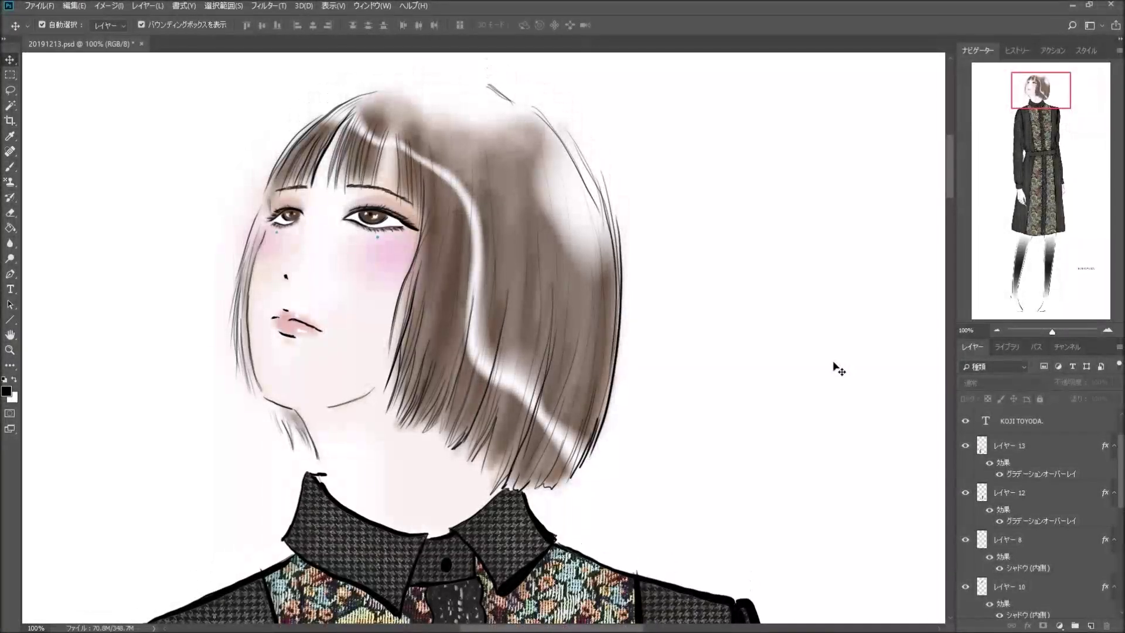
scroll(839, 370, "down", 1)
scroll(838, 370, "down", 2)
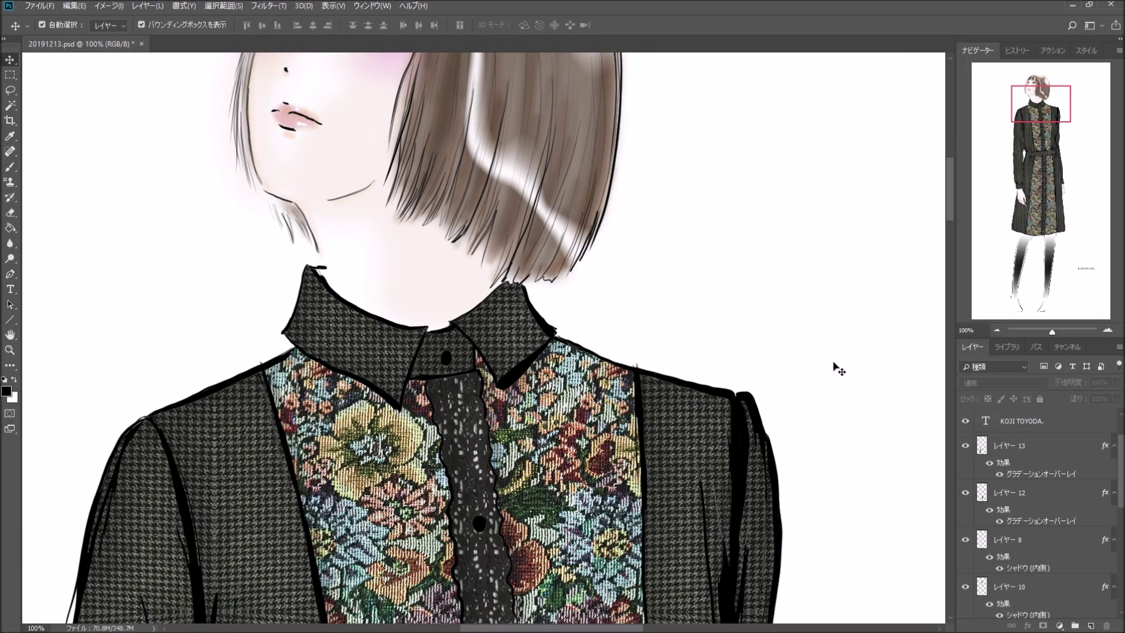
scroll(838, 369, "down", 2)
scroll(838, 369, "down", 2)
scroll(838, 369, "down", 2)
scroll(838, 369, "down", 2)
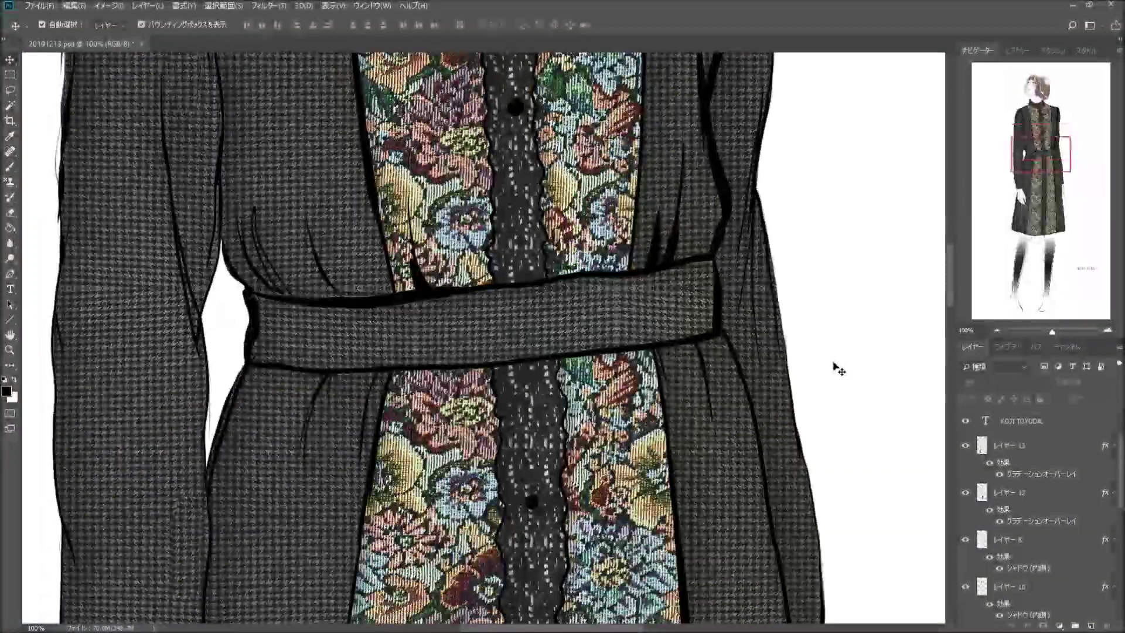
scroll(839, 370, "down", 2)
scroll(837, 369, "down", 1)
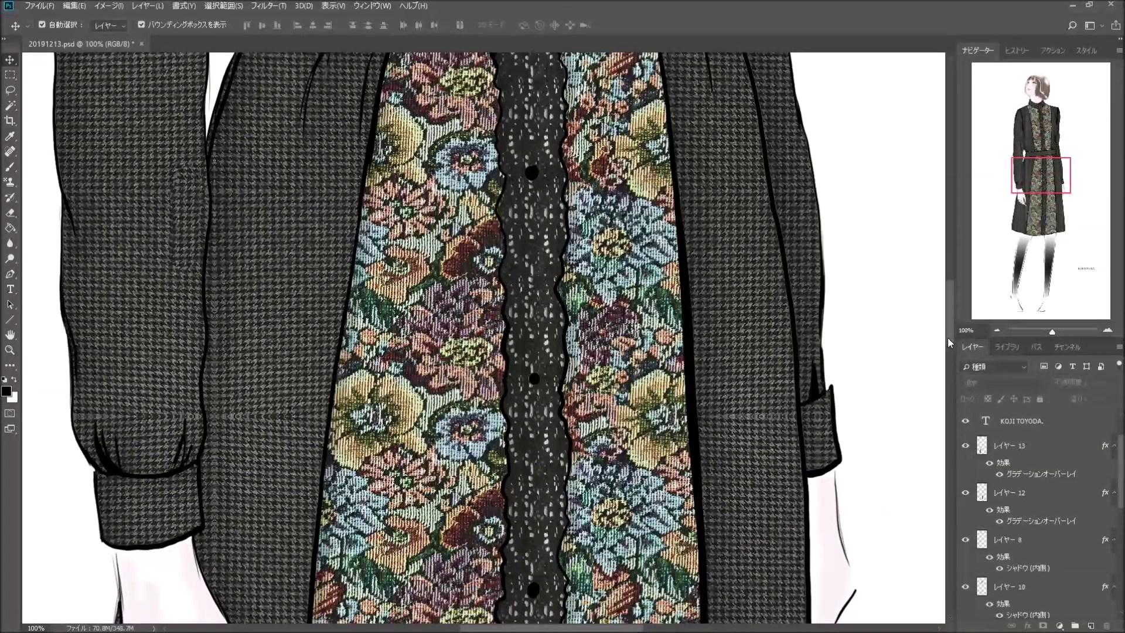
left_click(996, 331)
scroll(900, 378, "up", 1)
scroll(900, 378, "up", 2)
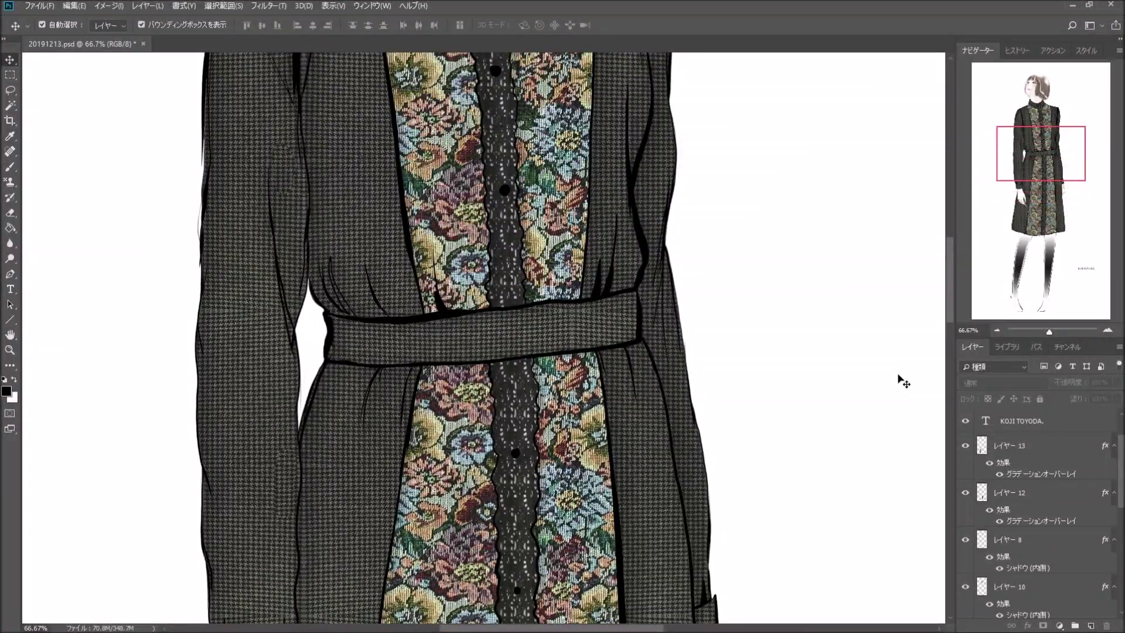
scroll(901, 380, "up", 2)
scroll(900, 379, "up", 2)
scroll(908, 375, "up", 1)
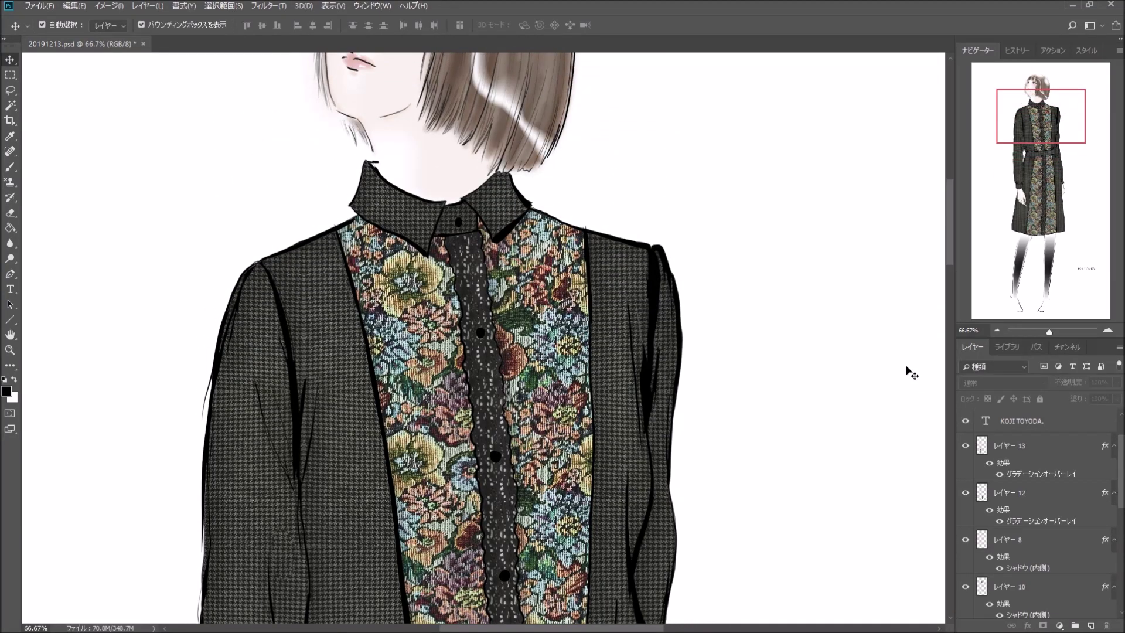
left_click(1108, 331)
scroll(1052, 479, "up", 2)
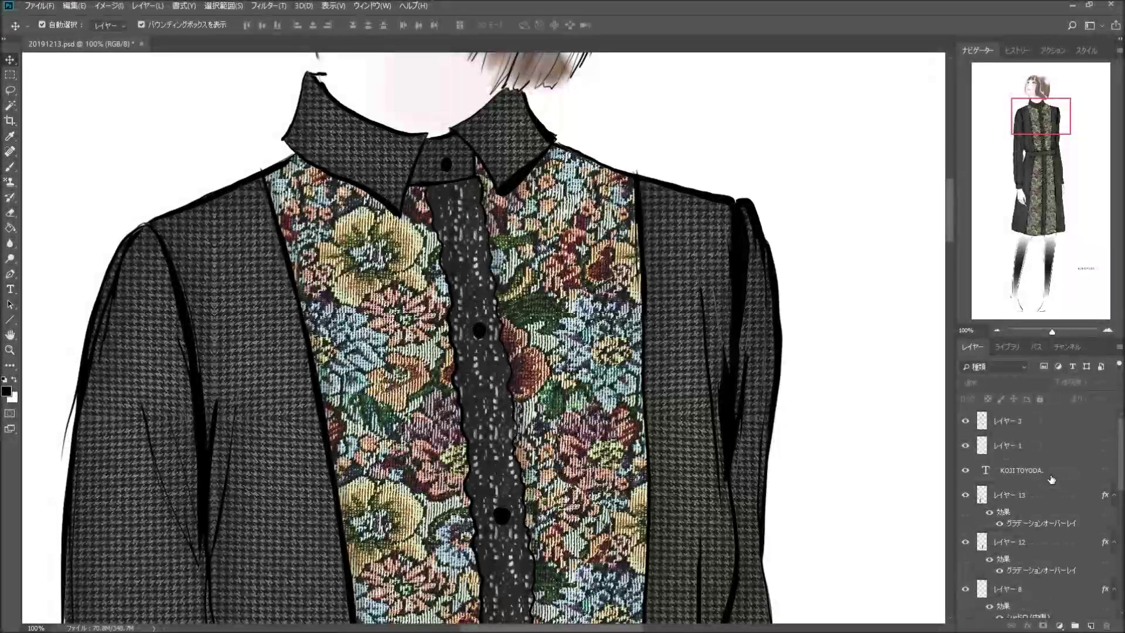
Step: Add a new layer above レイヤー 3 and set up a white brush
left_click(1050, 426)
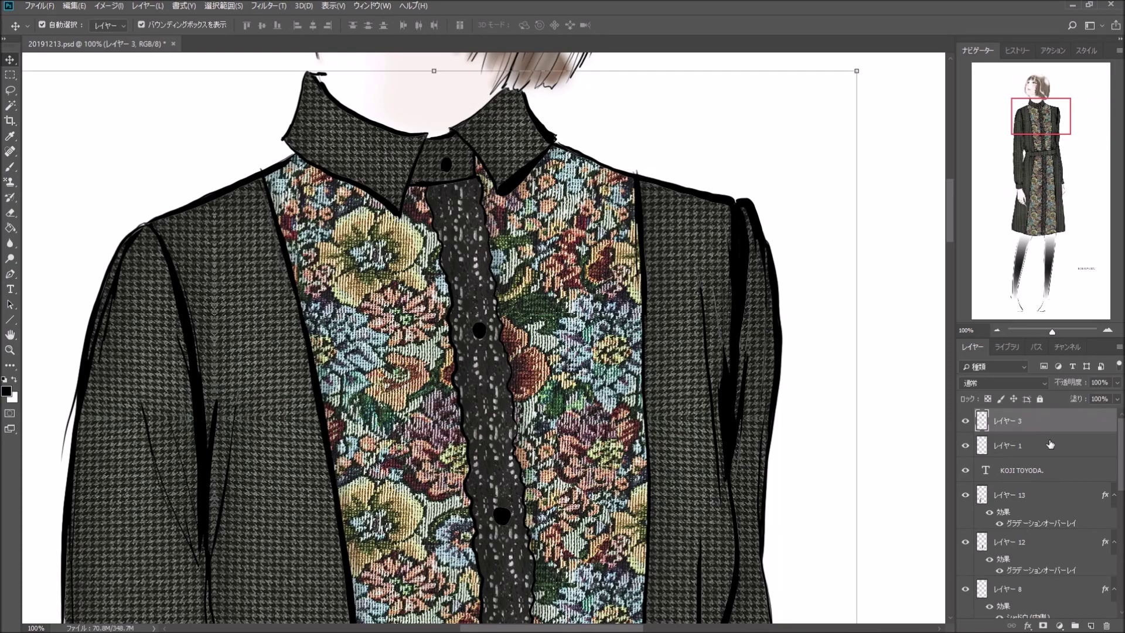
left_click(1092, 626)
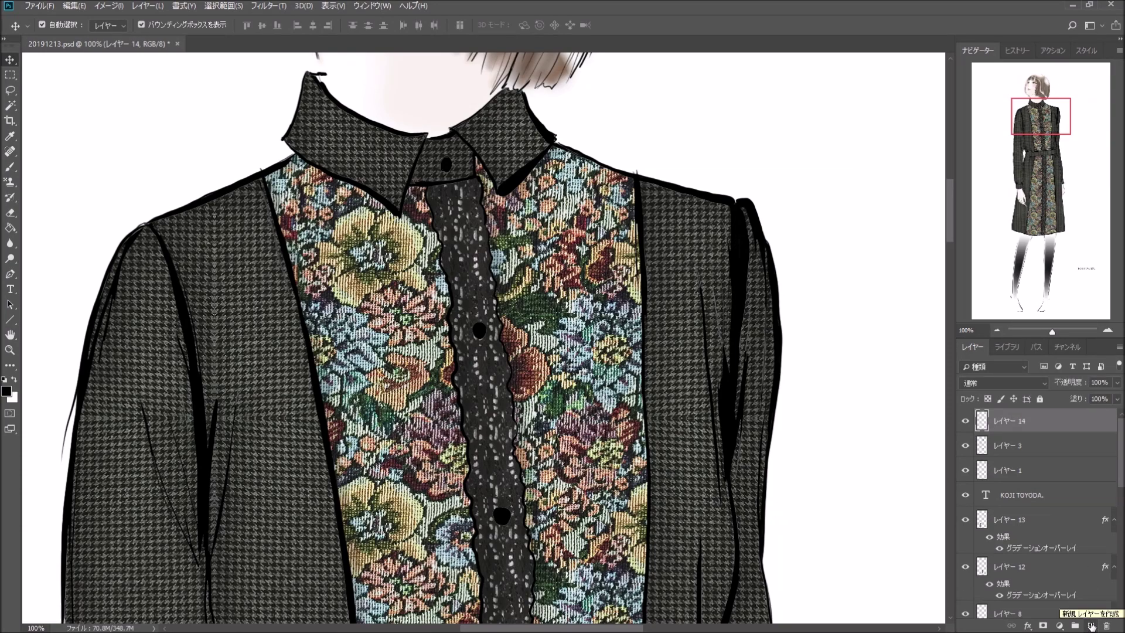
left_click(15, 381)
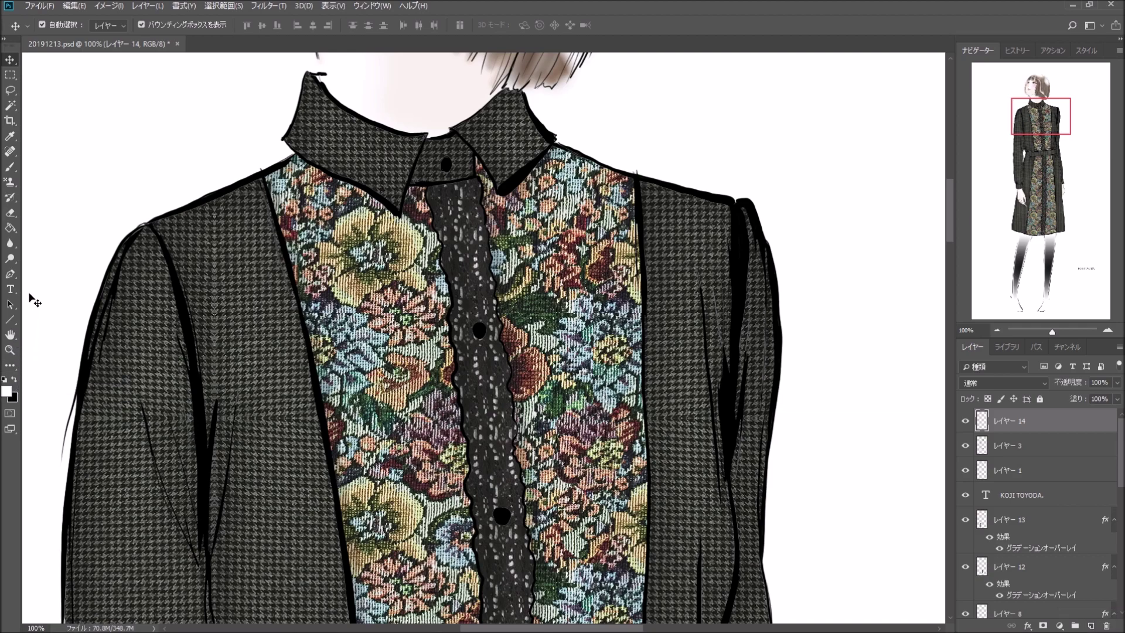
left_click(11, 168)
left_click(60, 26)
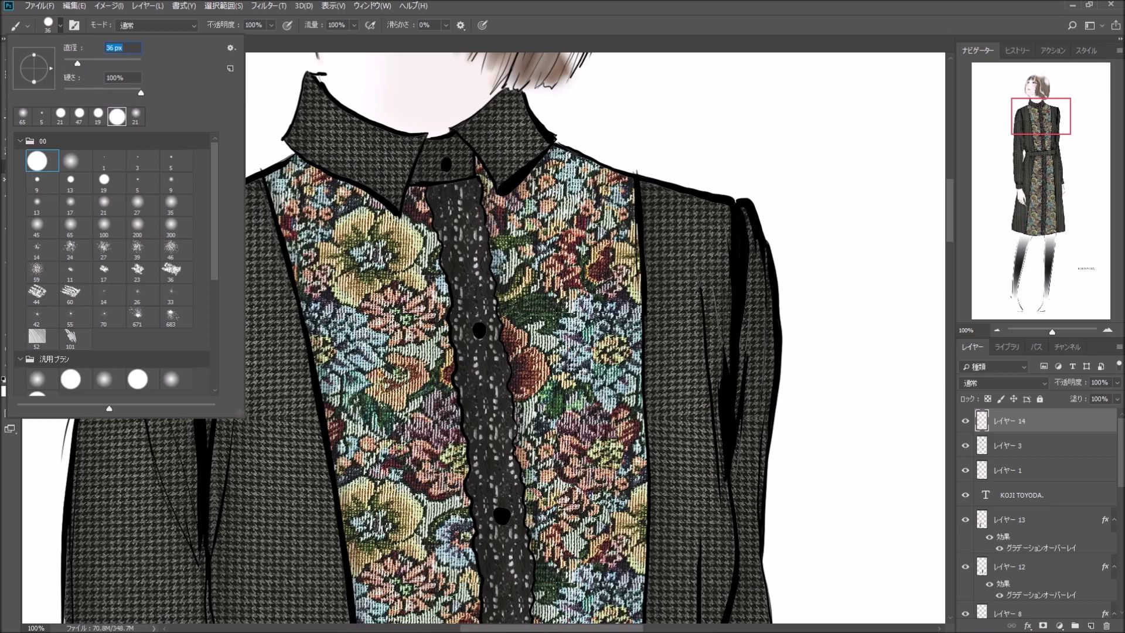
left_click(446, 165)
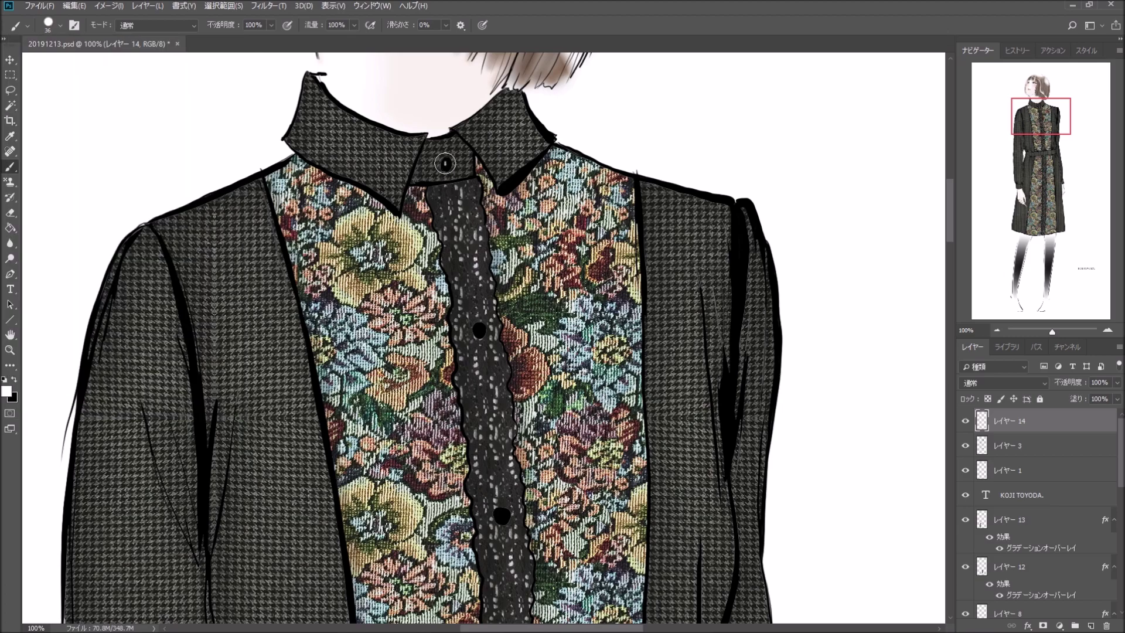
Step: Paint white highlights on the upper buttons of the placket
left_click(479, 329)
left_click(478, 331)
left_click(500, 516)
left_click_drag(1039, 117, 1039, 147)
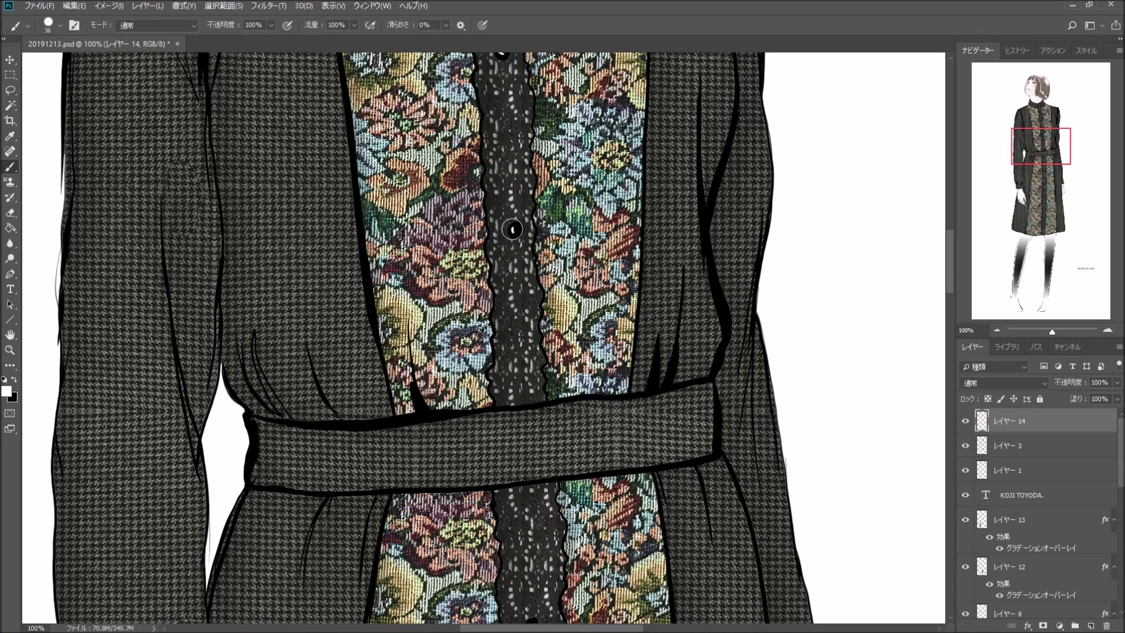
left_click(515, 232)
Step: Add white crescent highlights to the remaining buttons down the placket
left_click_drag(1058, 160, 1056, 190)
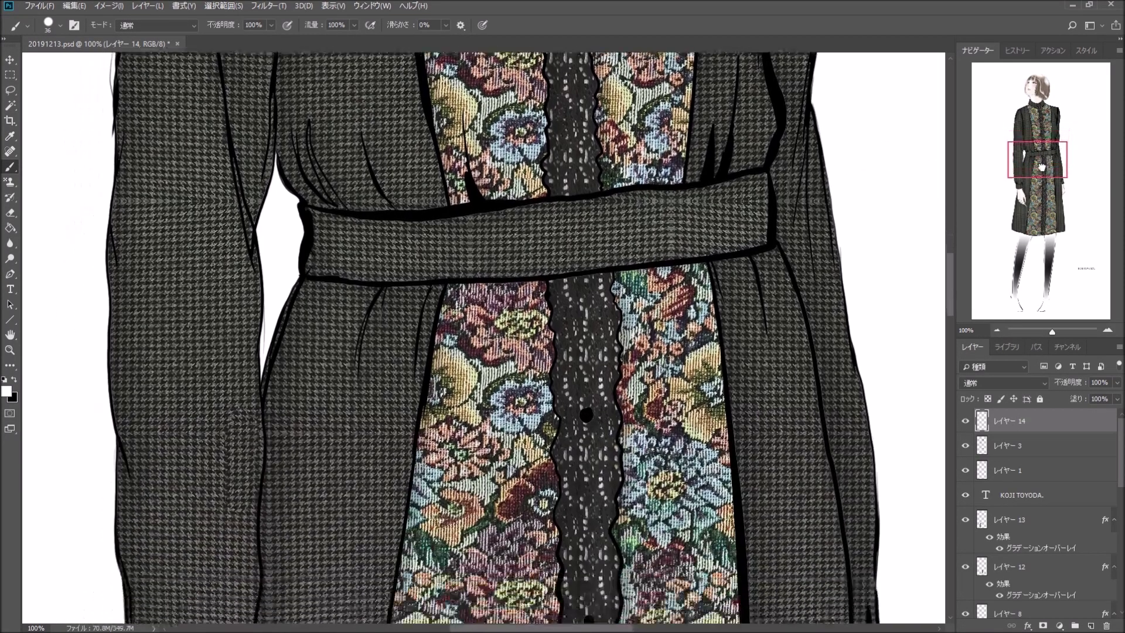
left_click(561, 158)
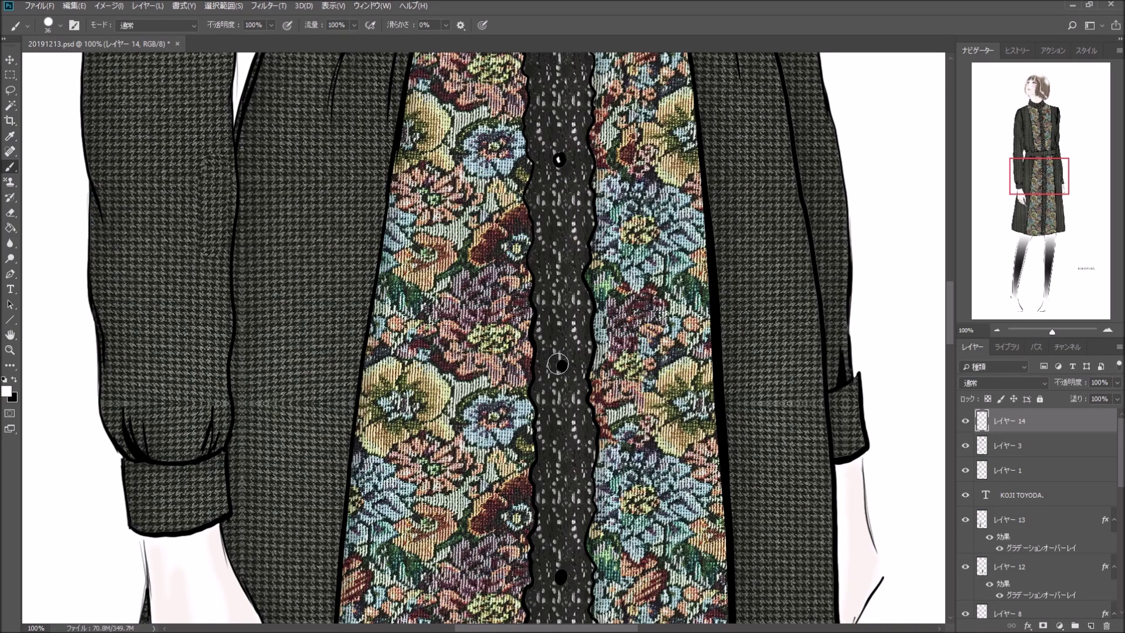
left_click(561, 364)
left_click(559, 571)
left_click(560, 578)
left_click_drag(1043, 176, 1041, 210)
left_click(574, 290)
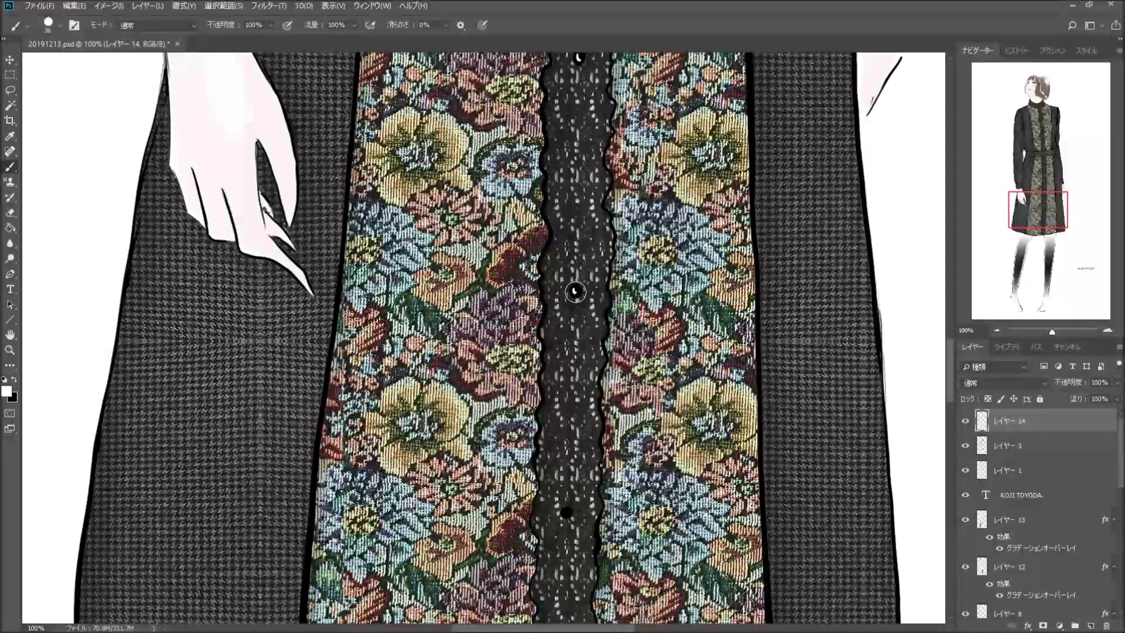
left_click(564, 514)
left_click_drag(1037, 217, 1034, 229)
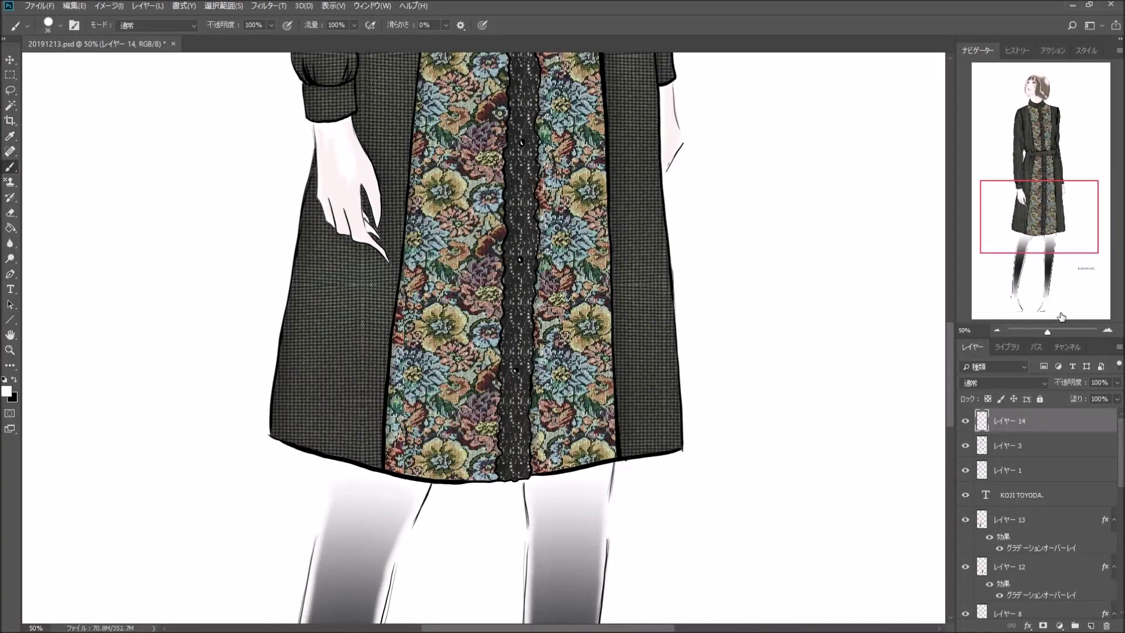
Step: Toggle the cuff and leg gradient layers' visibility to check their content
scroll(817, 343, "up", 2)
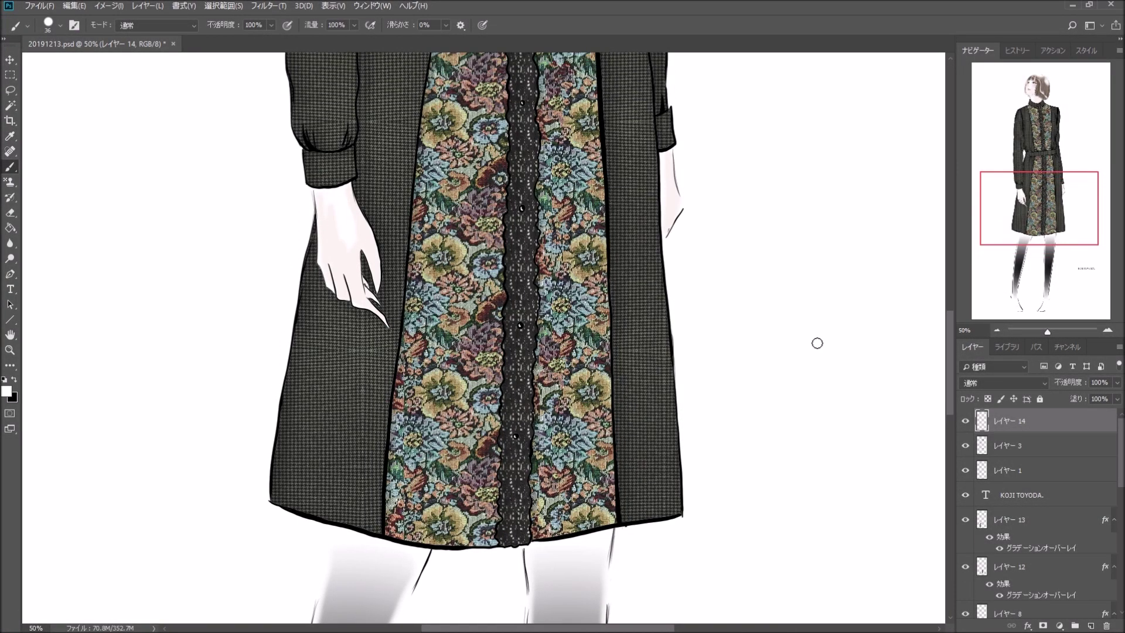
scroll(816, 343, "up", 2)
scroll(1032, 461, "down", 3)
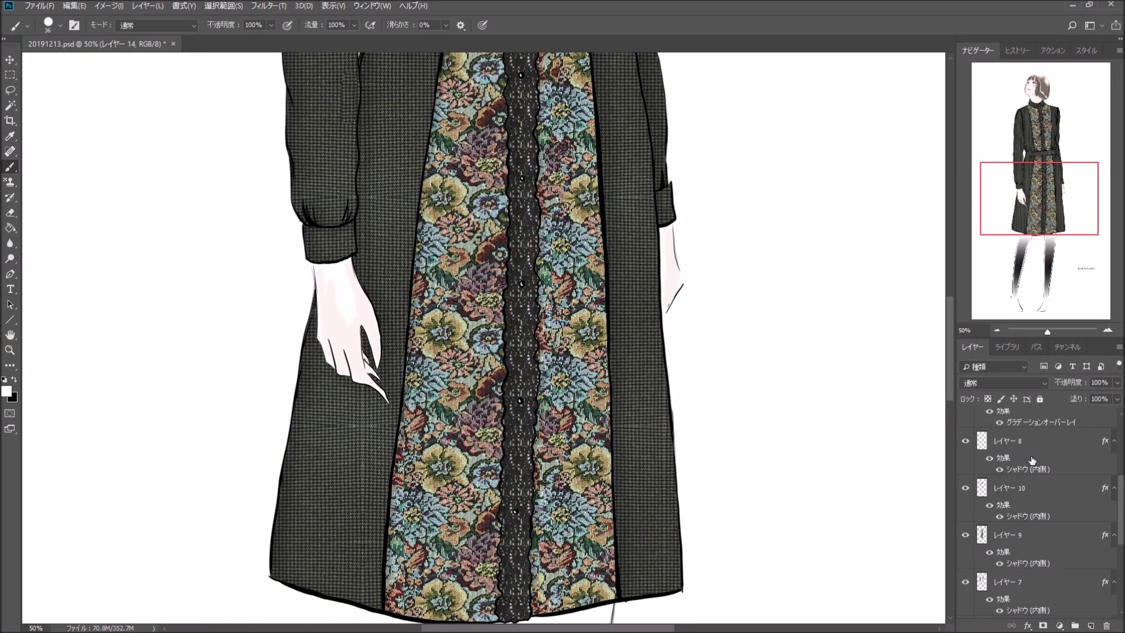
left_click(964, 443)
left_click(965, 442)
scroll(964, 444, "up", 1)
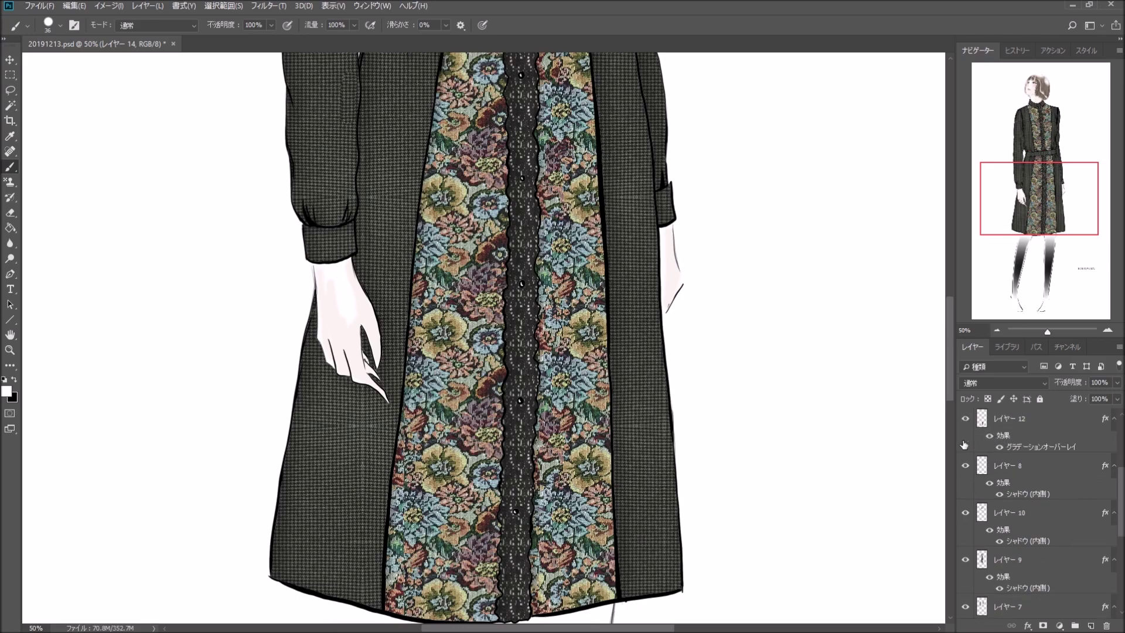
scroll(965, 443, "up", 1)
left_click(964, 445)
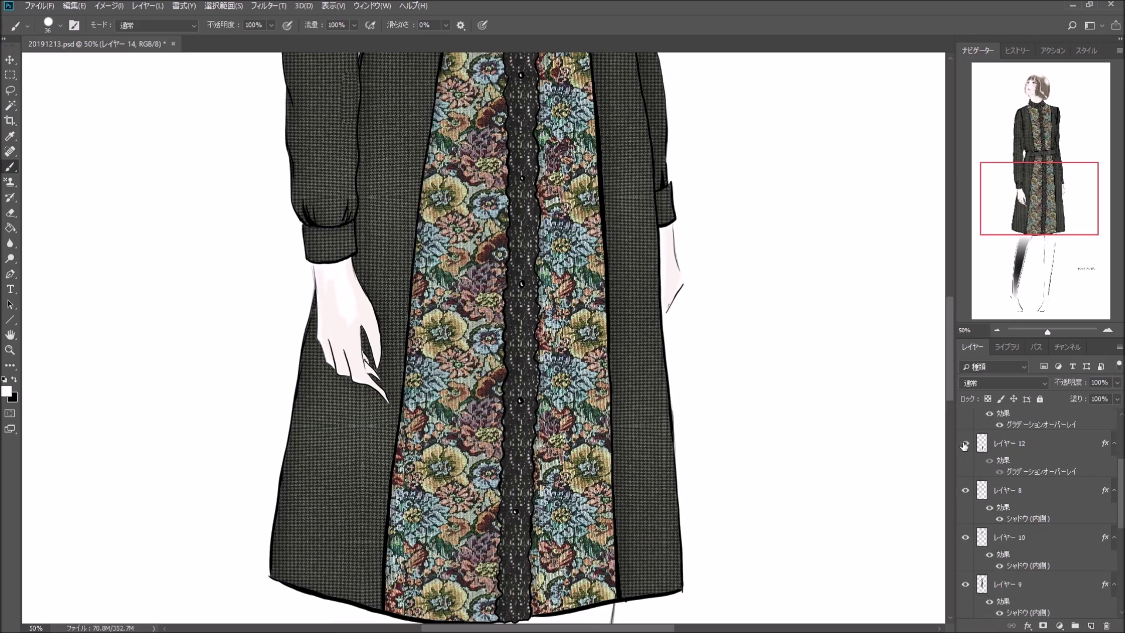
left_click(965, 446)
Step: Check the lace strip layer and make レイヤー 10 the working layer
scroll(964, 445, "down", 2)
scroll(965, 445, "down", 1)
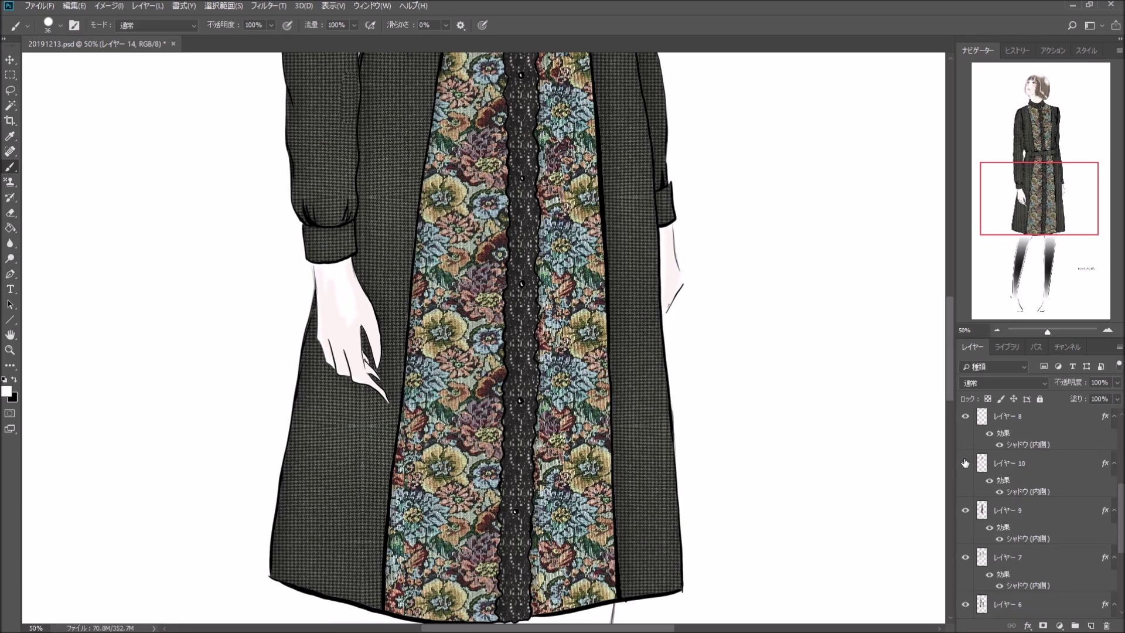
left_click(966, 464)
left_click(965, 465)
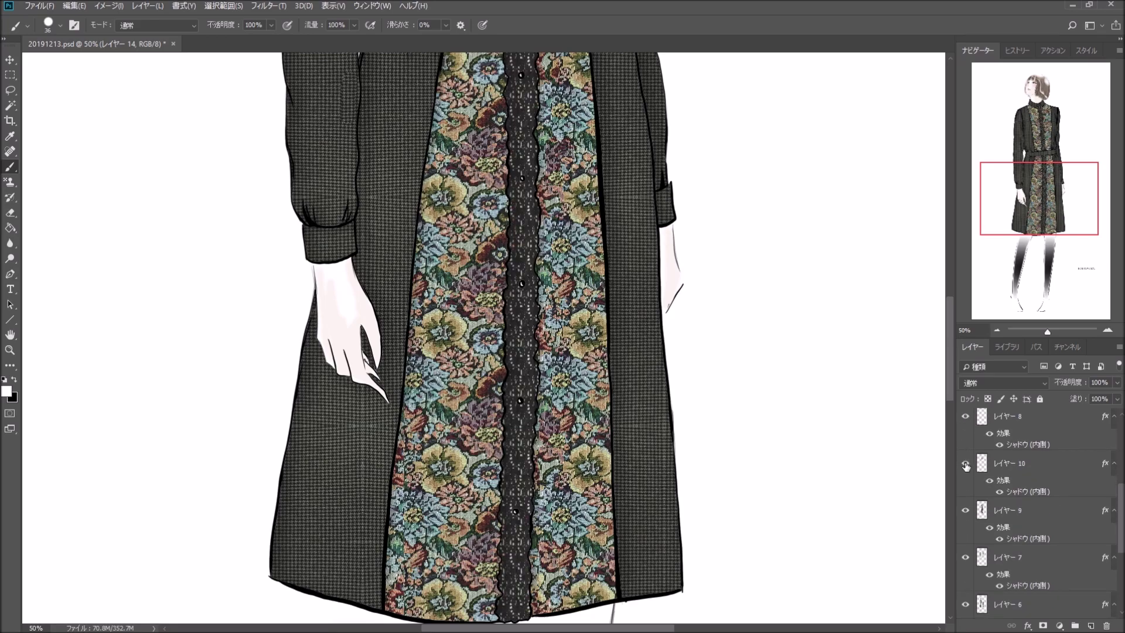
left_click(1058, 467)
scroll(683, 241, "up", 2)
scroll(684, 240, "up", 3)
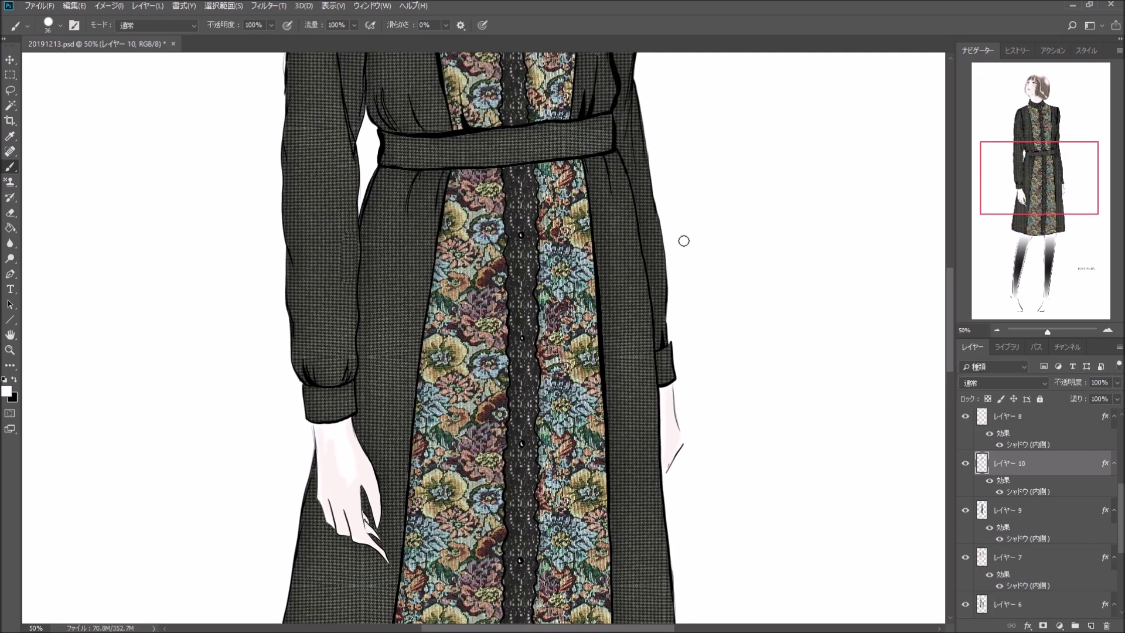
scroll(684, 241, "up", 3)
scroll(683, 240, "up", 3)
scroll(683, 241, "up", 2)
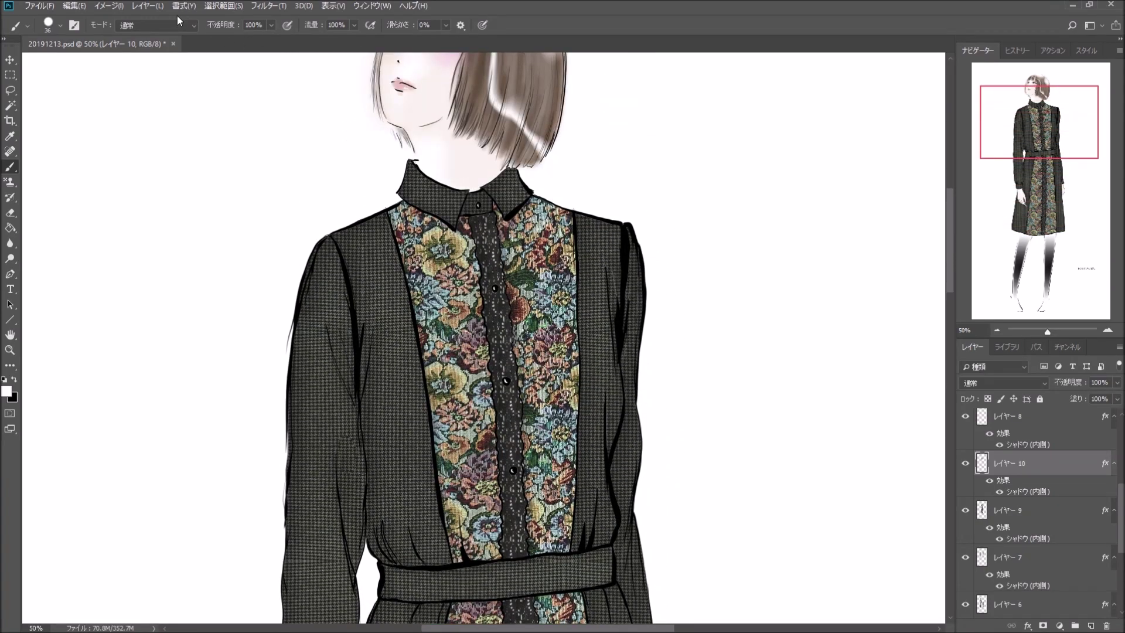
Step: Apply Brightness/Contrast to the lace with contrast 50 and slightly negative brightness
left_click(108, 6)
mouse_move(156, 37)
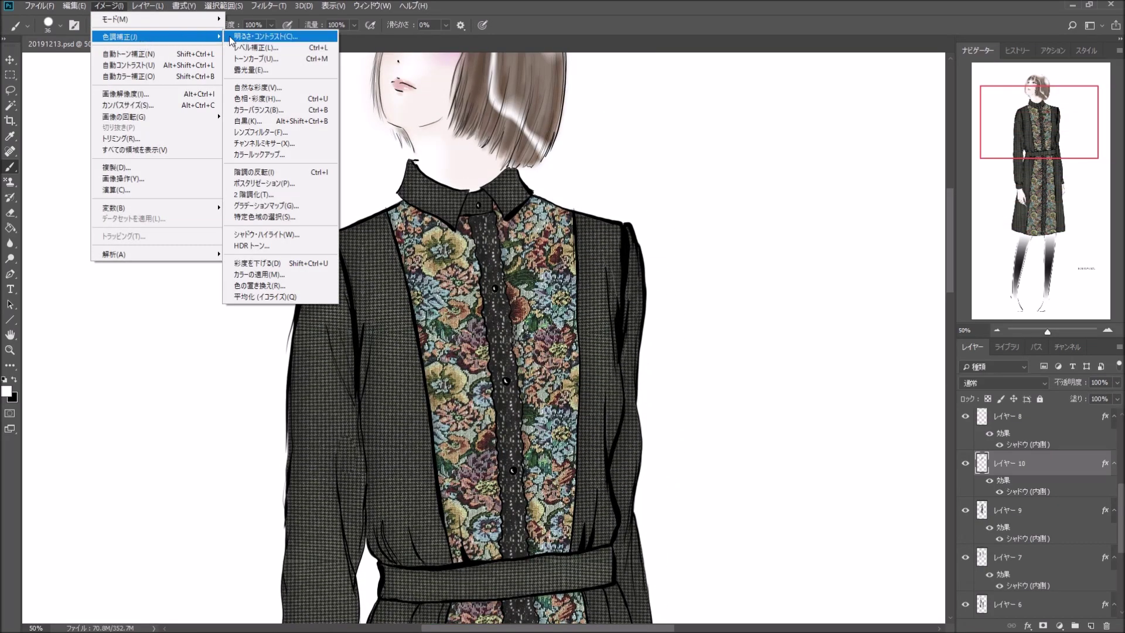
left_click(230, 36)
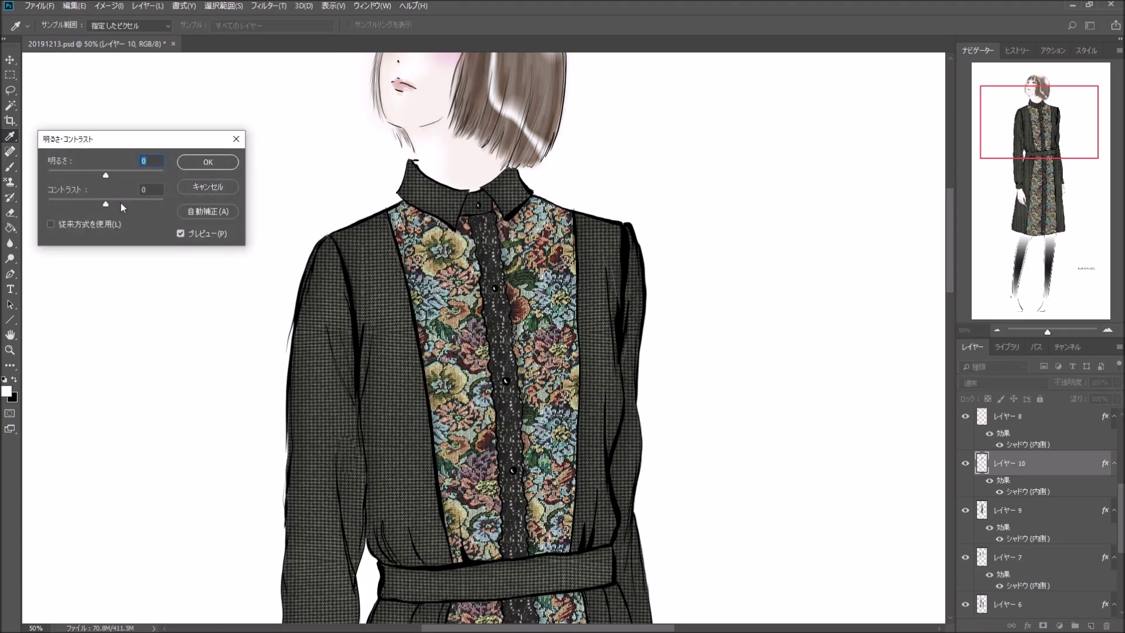
left_click(121, 201)
left_click(135, 203)
left_click_drag(103, 177, 101, 176)
left_click_drag(103, 177, 102, 177)
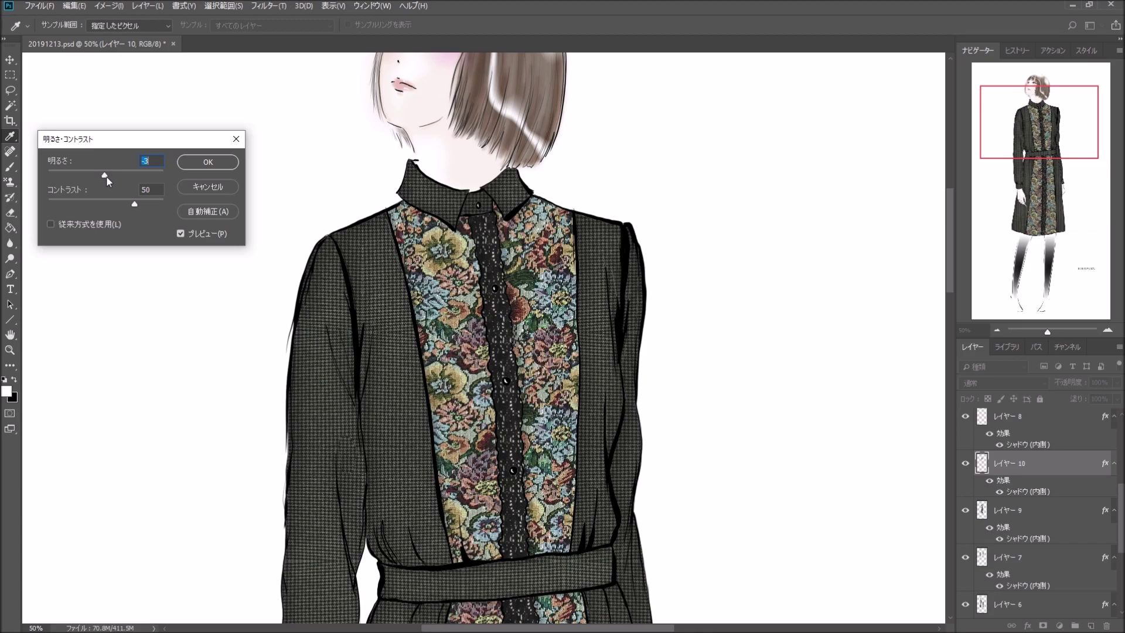
left_click(205, 163)
key("b")
scroll(802, 291, "down", 3)
scroll(802, 290, "down", 2)
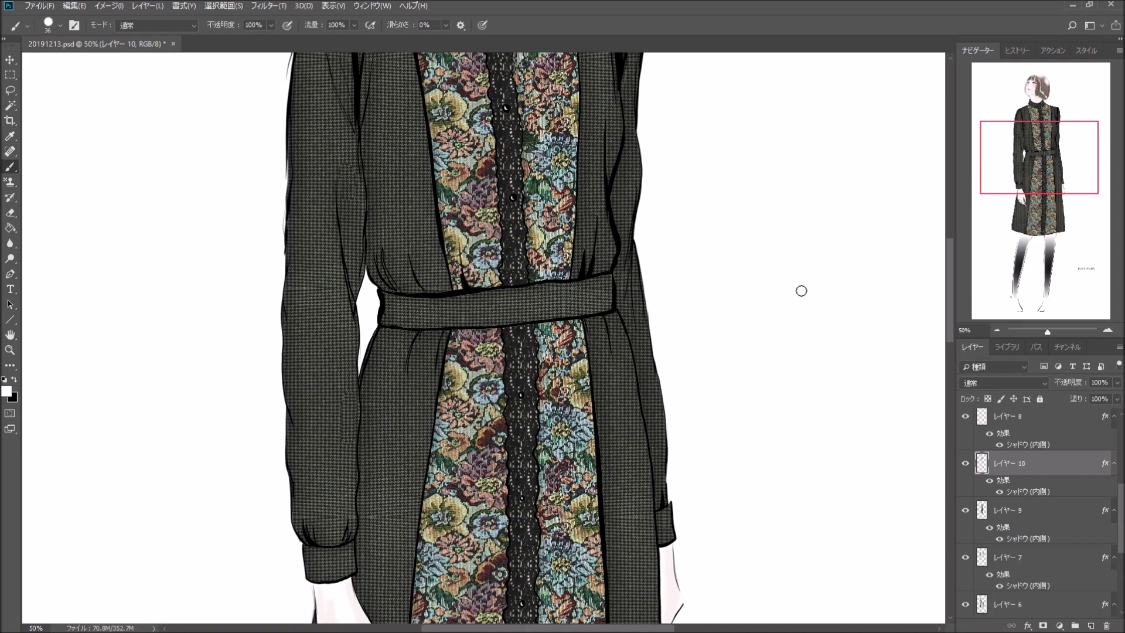
left_click(997, 330)
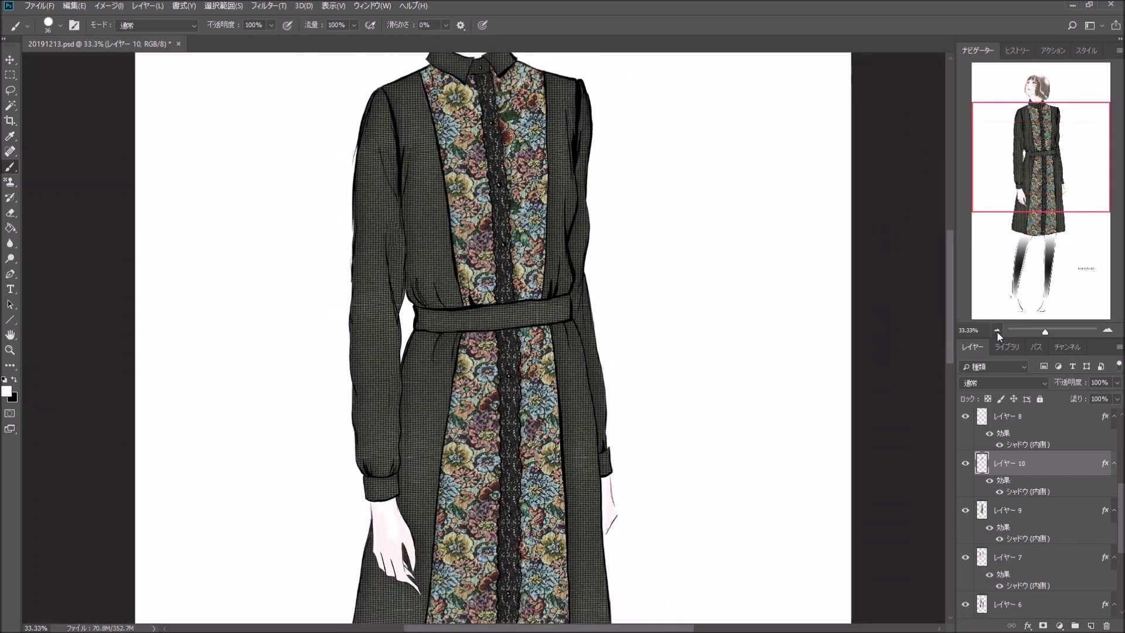
scroll(899, 364, "down", 1)
scroll(900, 364, "up", 3)
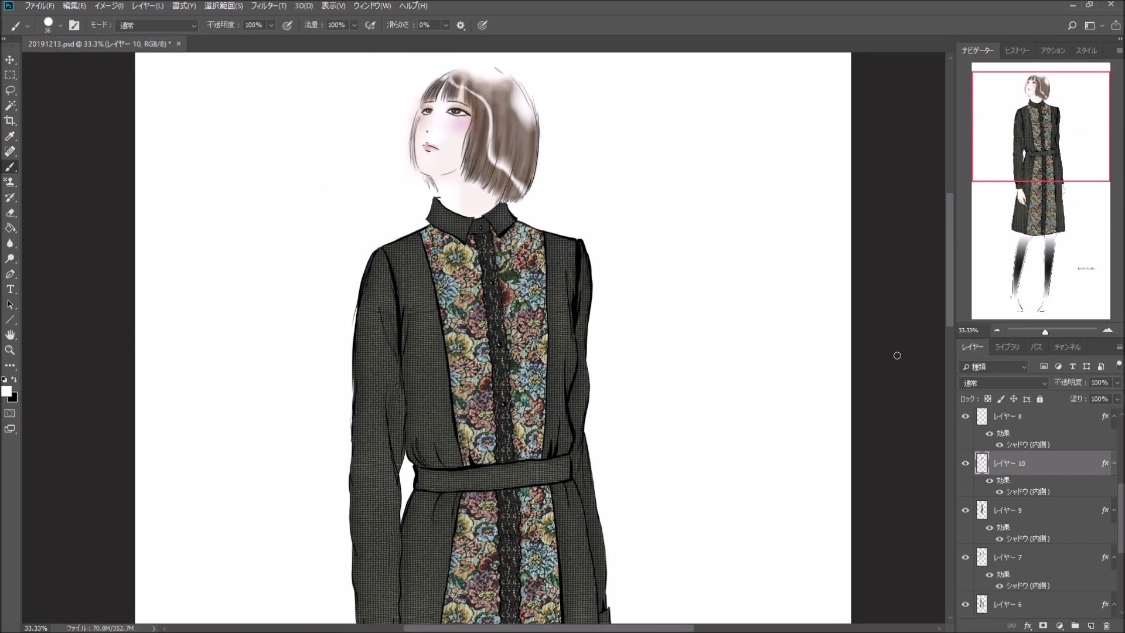
scroll(897, 356, "down", 5)
scroll(897, 355, "down", 3)
scroll(897, 355, "down", 1)
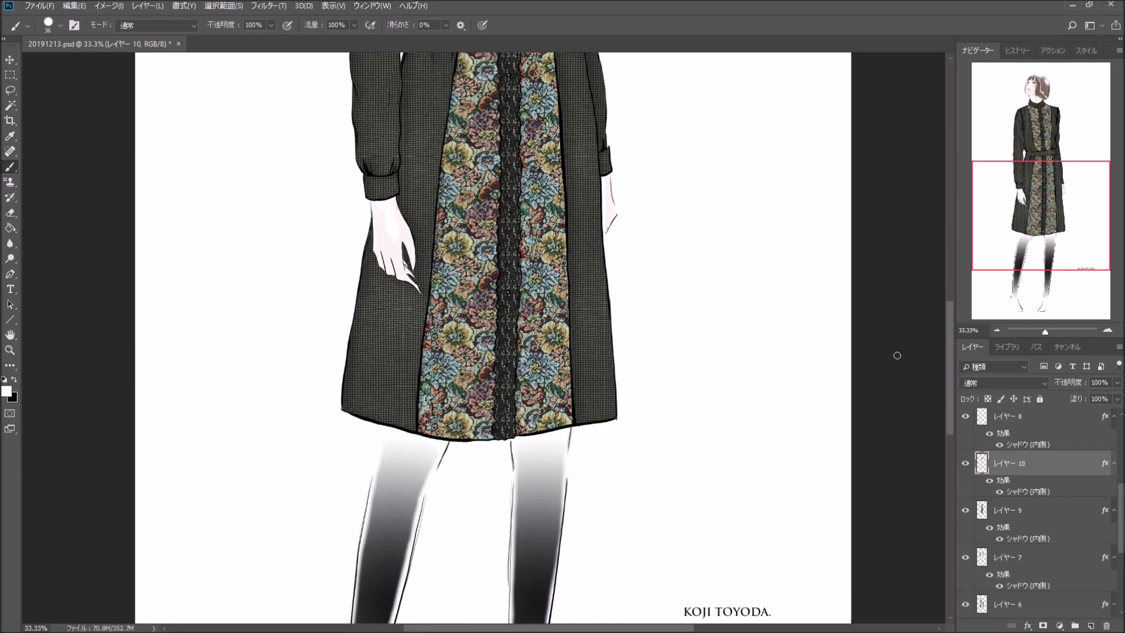
scroll(897, 354, "down", 2)
scroll(897, 353, "down", 3)
scroll(898, 353, "down", 2)
scroll(897, 352, "up", 2)
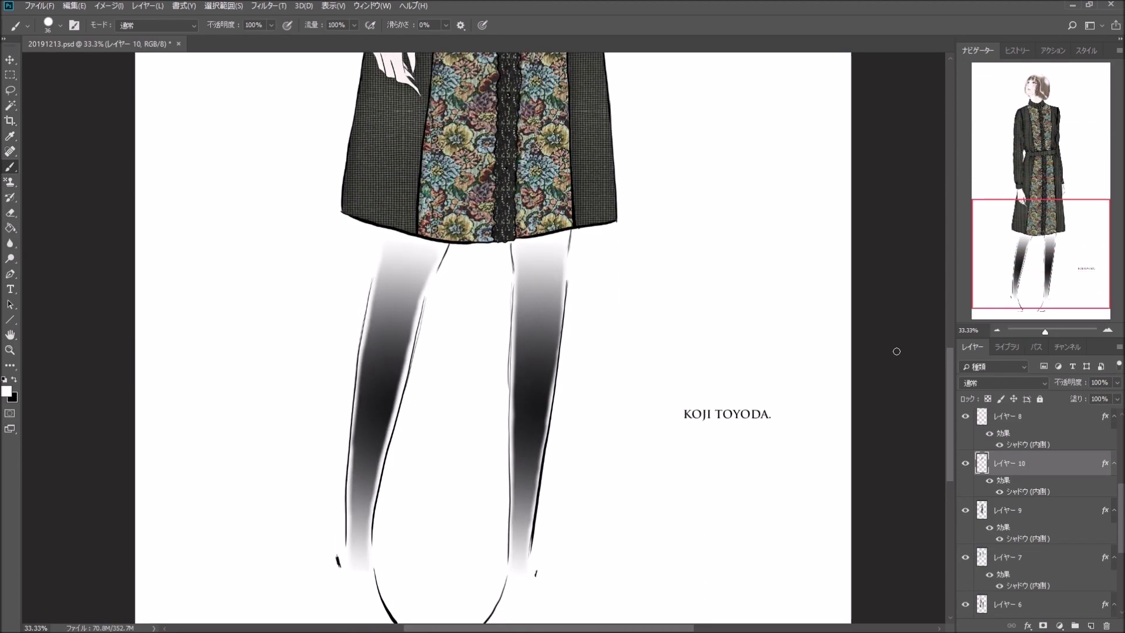
scroll(897, 351, "up", 4)
scroll(896, 351, "up", 3)
scroll(896, 349, "up", 3)
scroll(896, 348, "up", 2)
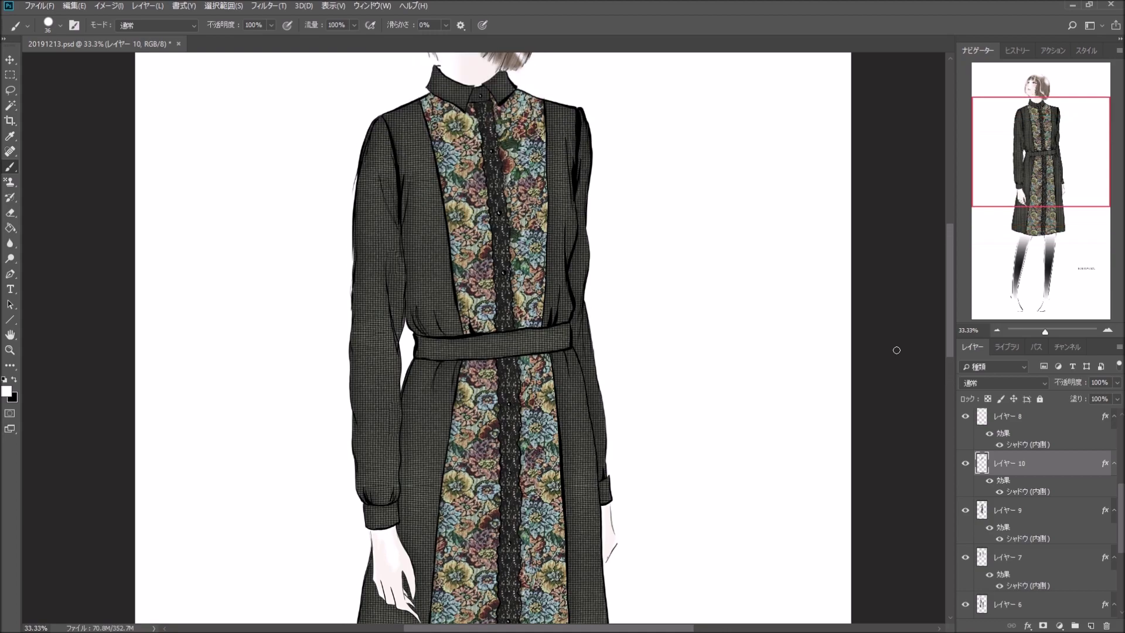
scroll(895, 348, "up", 2)
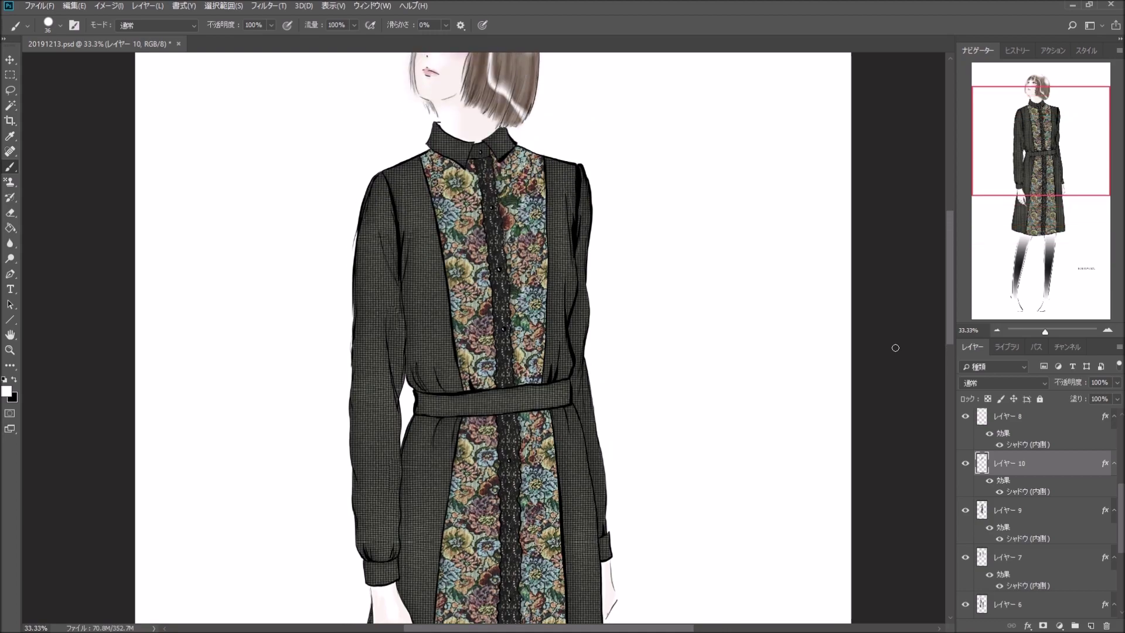
left_click(996, 330)
scroll(911, 334, "down", 2)
scroll(910, 334, "down", 1)
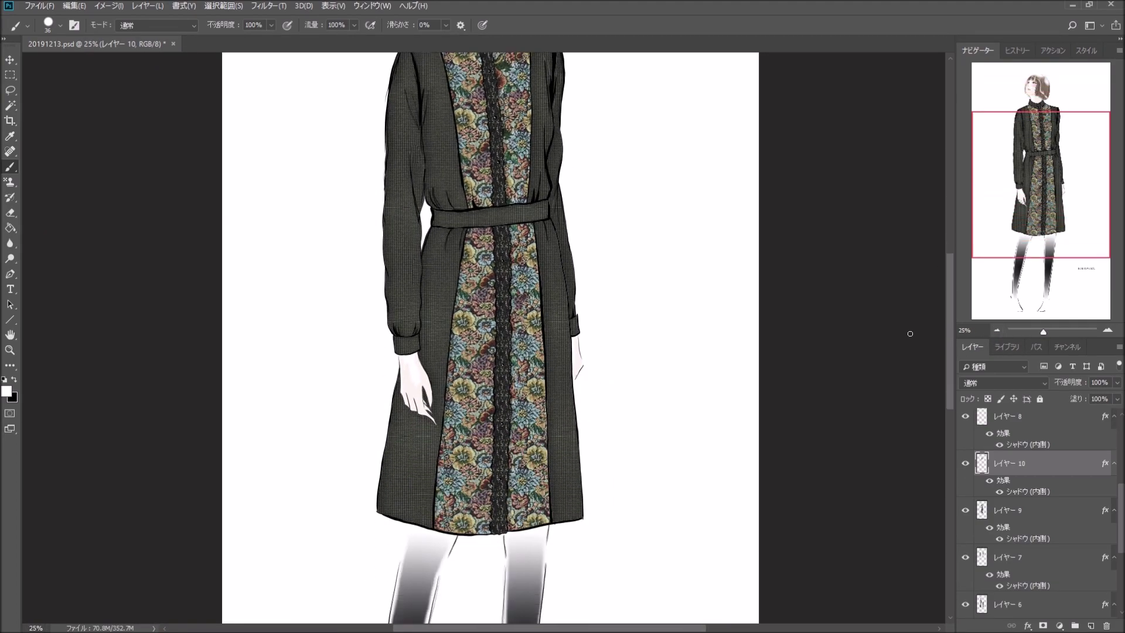
scroll(910, 333, "down", 1)
scroll(910, 333, "down", 1)
scroll(910, 333, "up", 5)
scroll(911, 334, "up", 2)
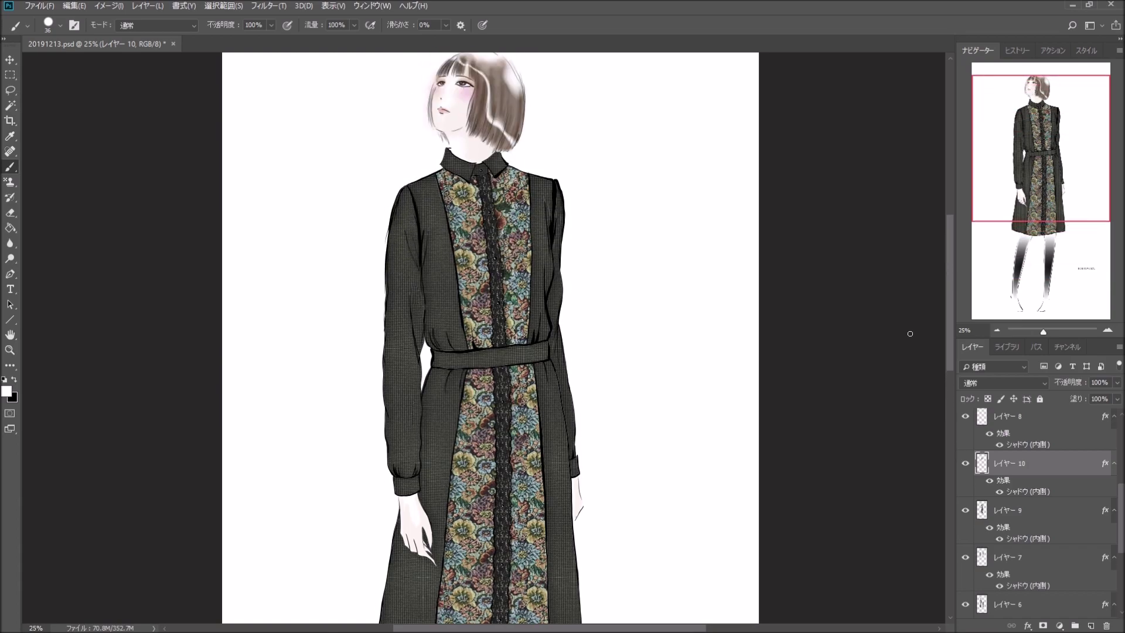
scroll(911, 333, "up", 1)
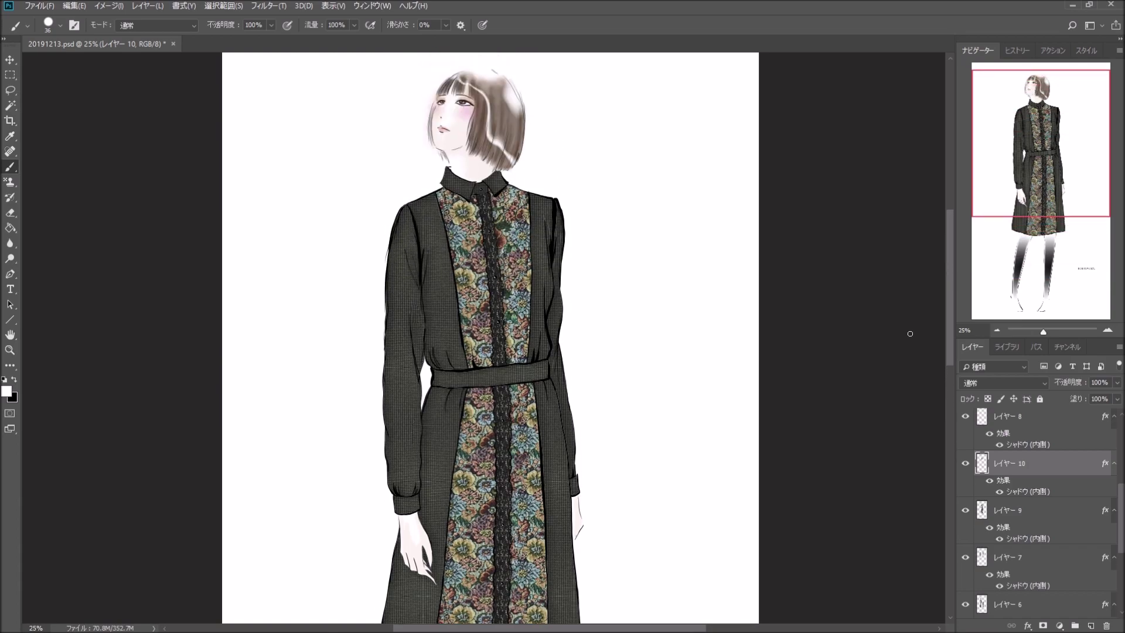